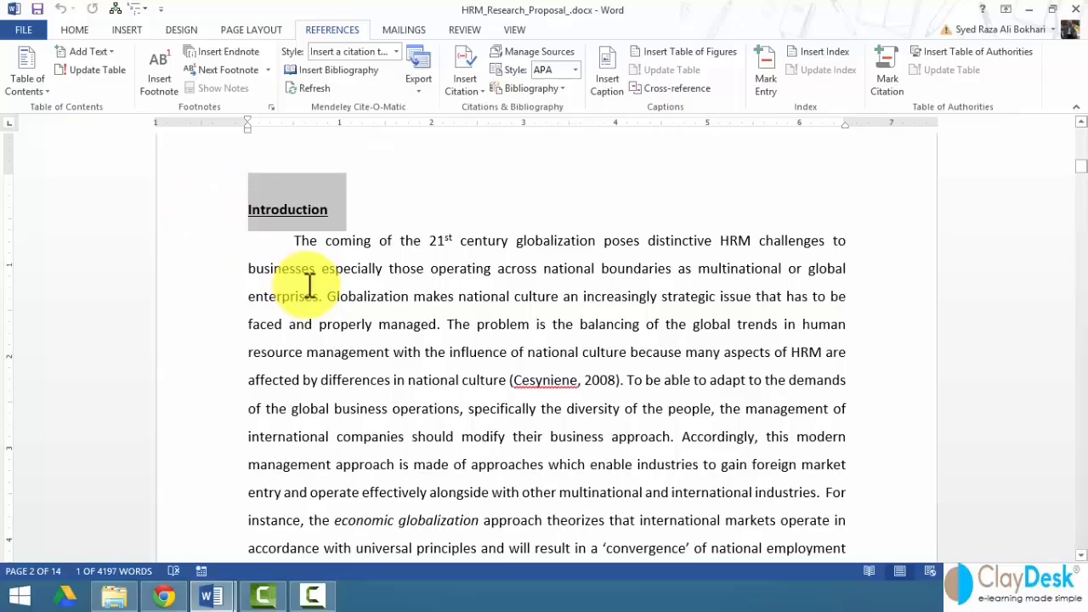
# - Apply Heading 1 to the Introduction and Framework & Research Objective headings
pyautogui.click(78, 29)
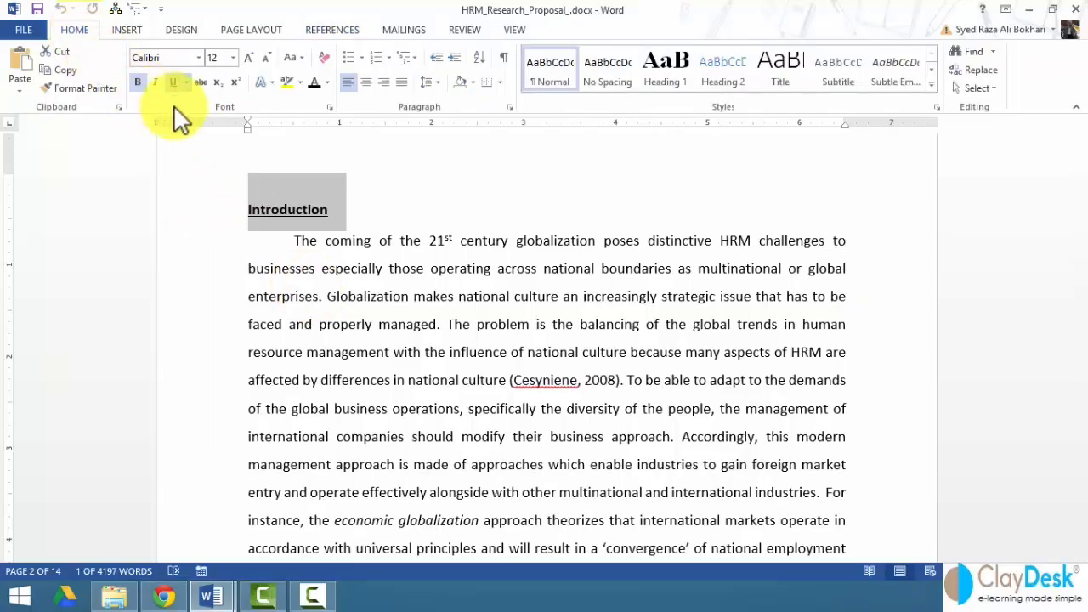
pyautogui.click(655, 72)
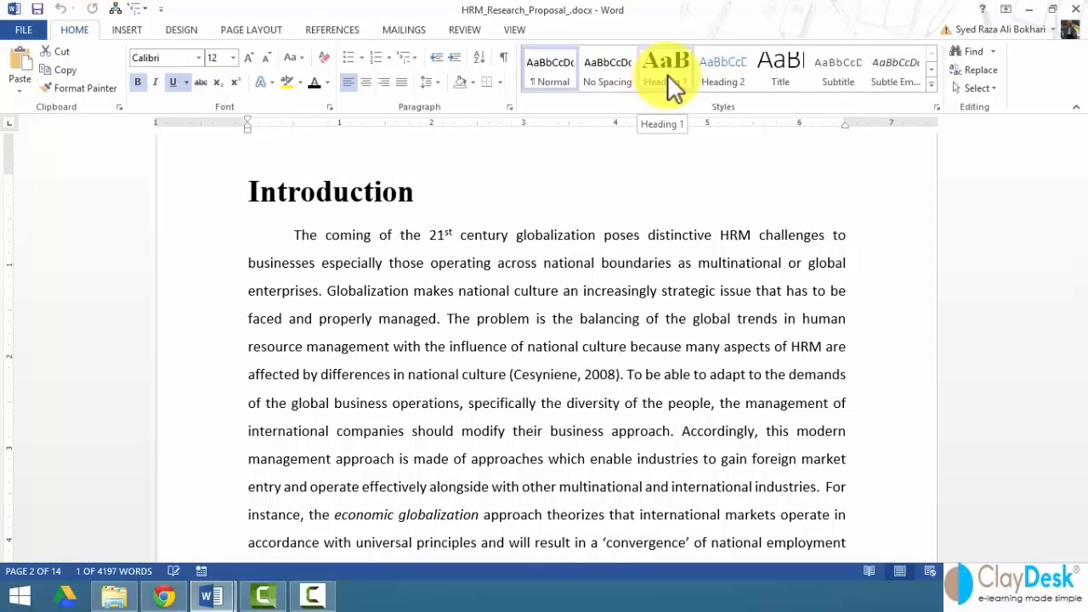
pyautogui.click(667, 73)
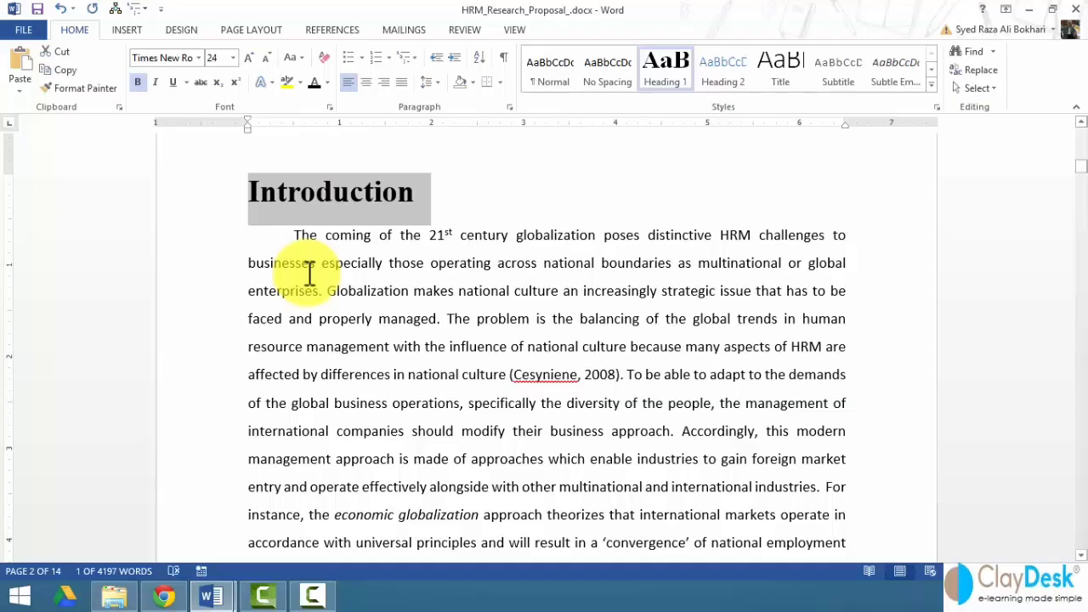
pyautogui.scroll(-5, 279, 284)
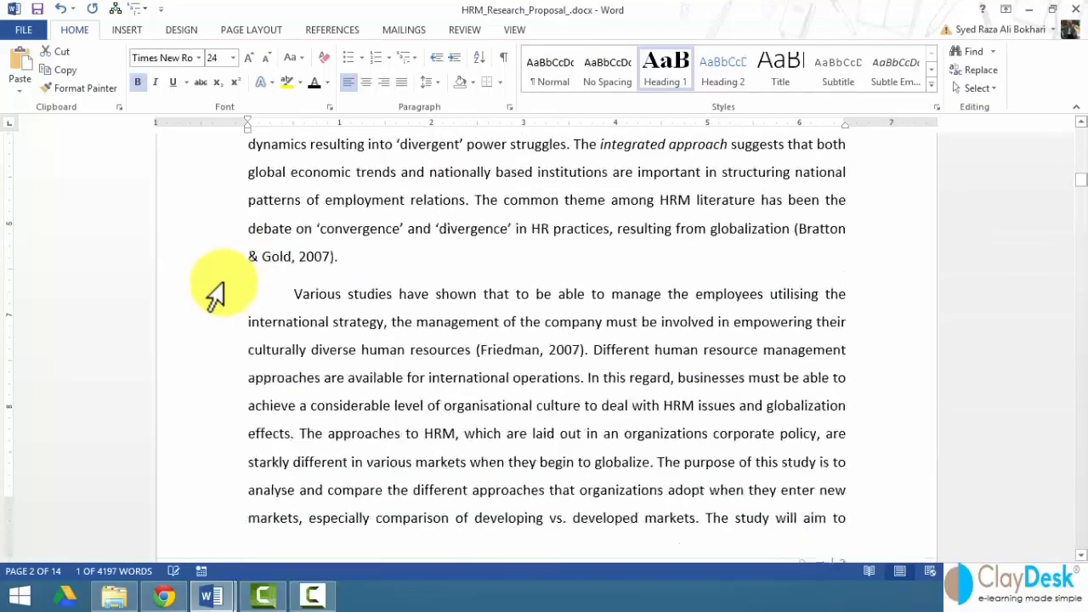
pyautogui.scroll(-6, 215, 293)
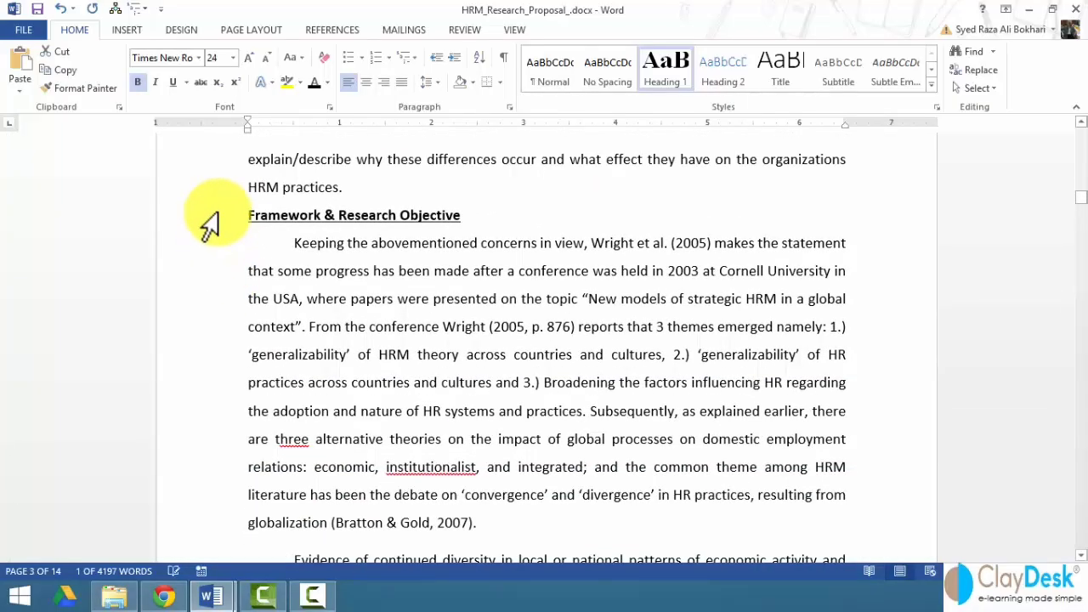
pyautogui.click(210, 223)
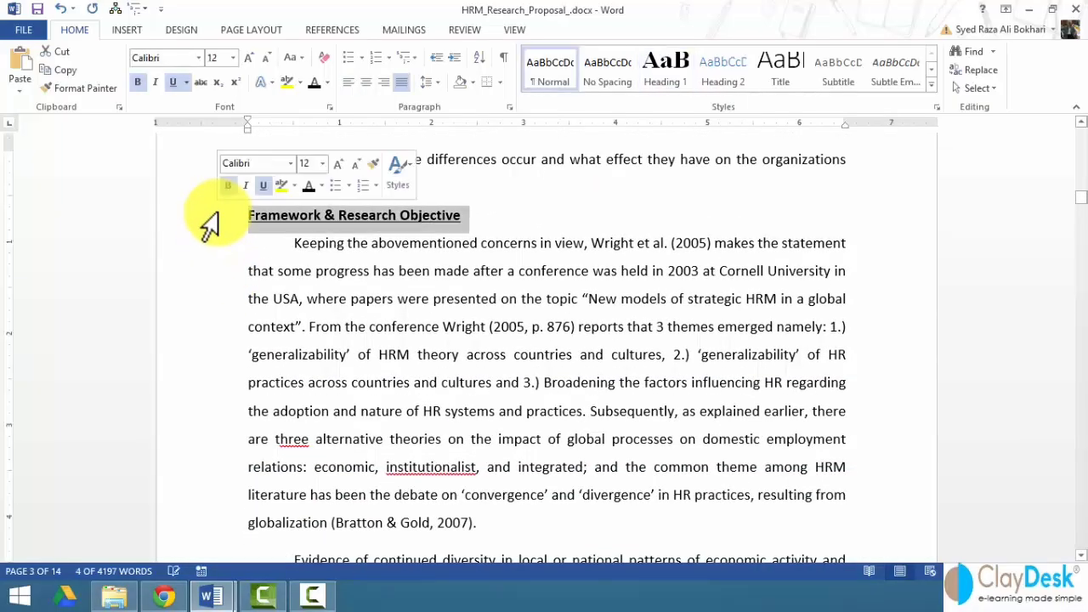
pyautogui.click(668, 73)
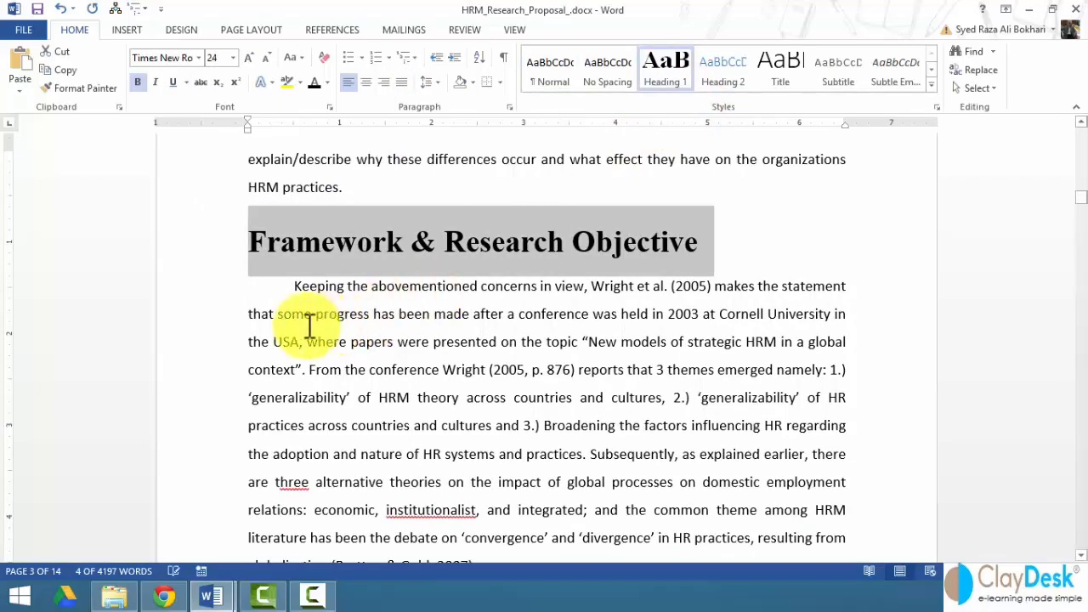
# - Apply Heading 1 to the Objective and Literature Review headings
pyautogui.scroll(-10, 248, 313)
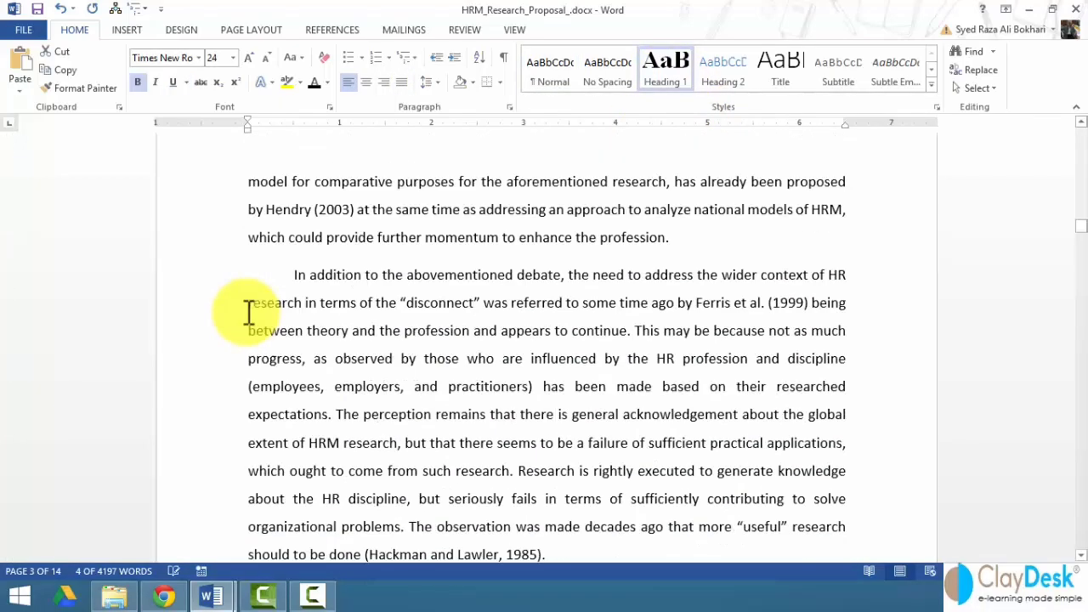
pyautogui.scroll(-12, 247, 313)
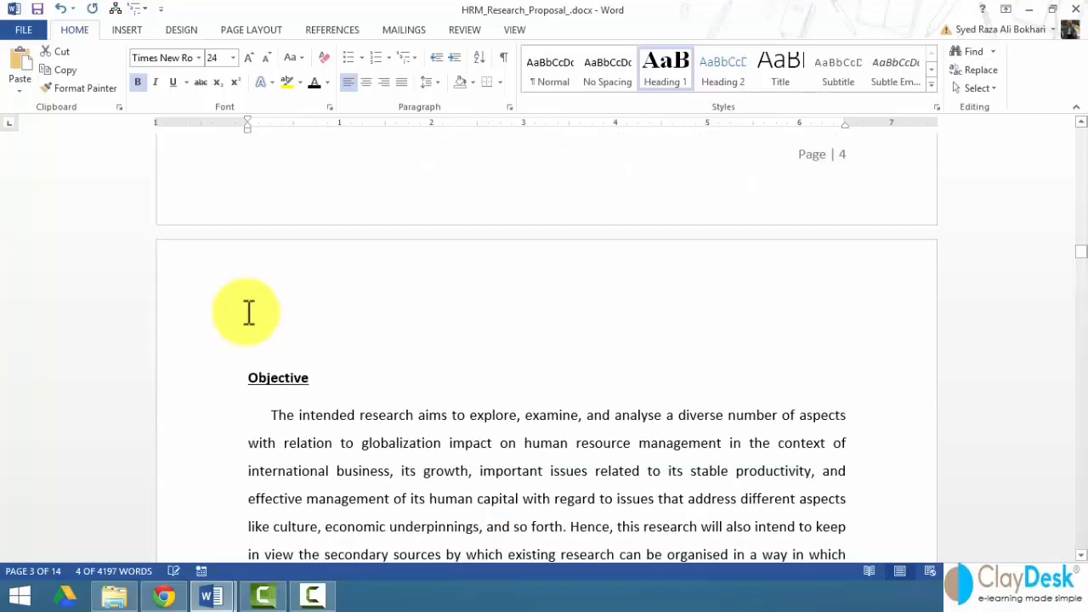
pyautogui.scroll(-3, 248, 313)
pyautogui.click(204, 243)
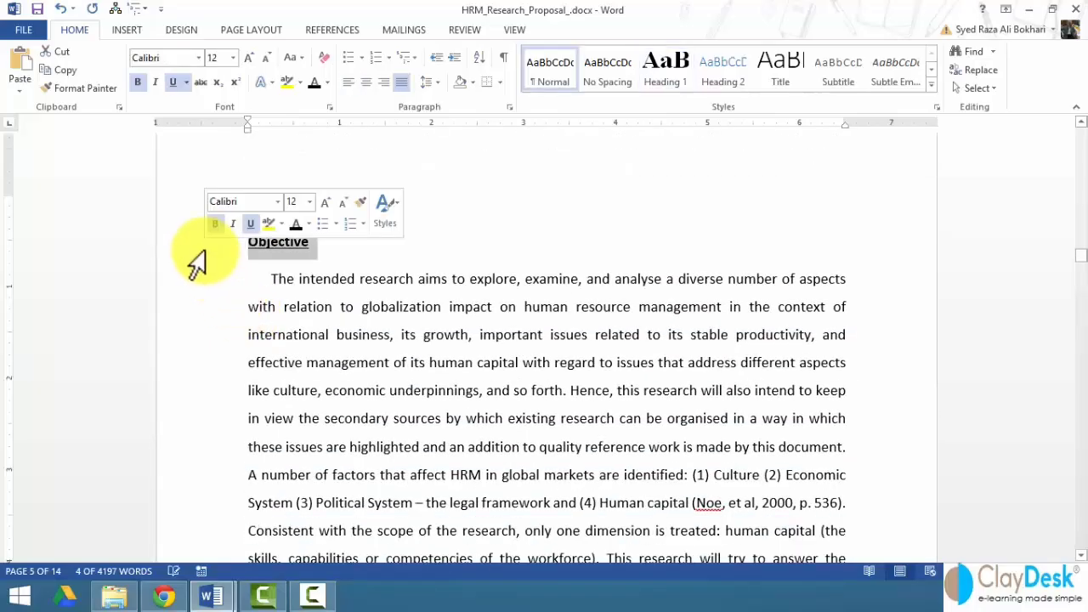
pyautogui.click(659, 80)
pyautogui.scroll(-12, 204, 389)
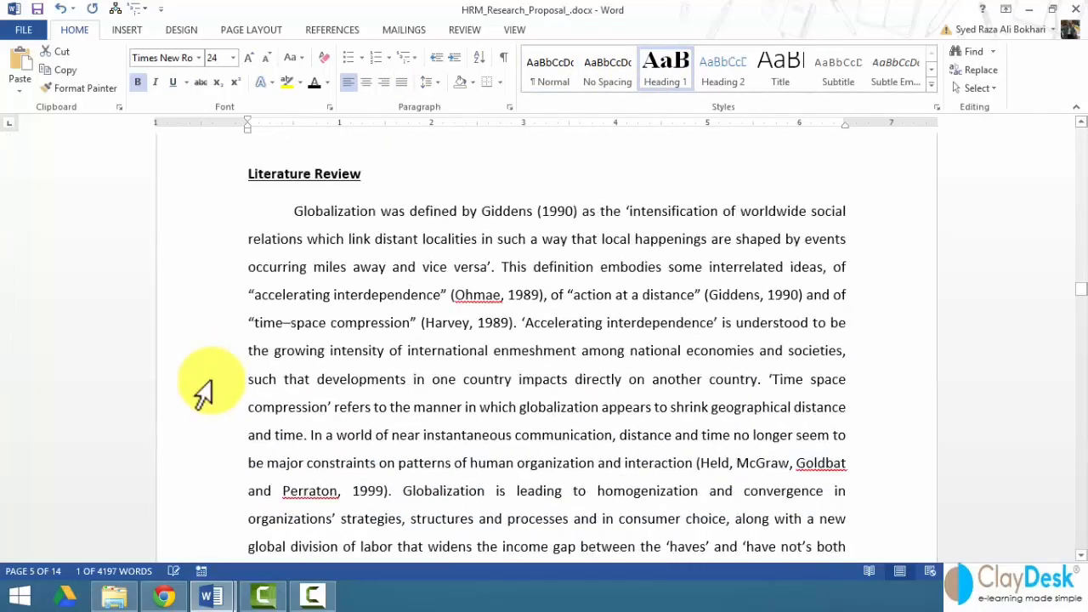
pyautogui.scroll(2, 208, 195)
pyautogui.click(204, 223)
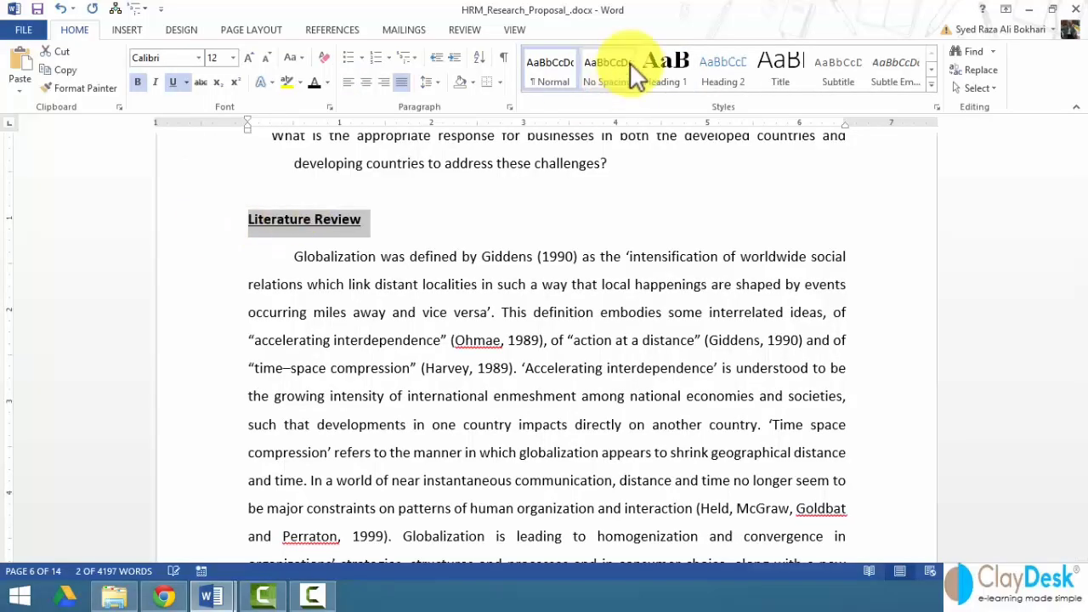
pyautogui.click(666, 73)
# - Make the Methodology and References headings Heading 1 as well
pyautogui.scroll(-15, 194, 365)
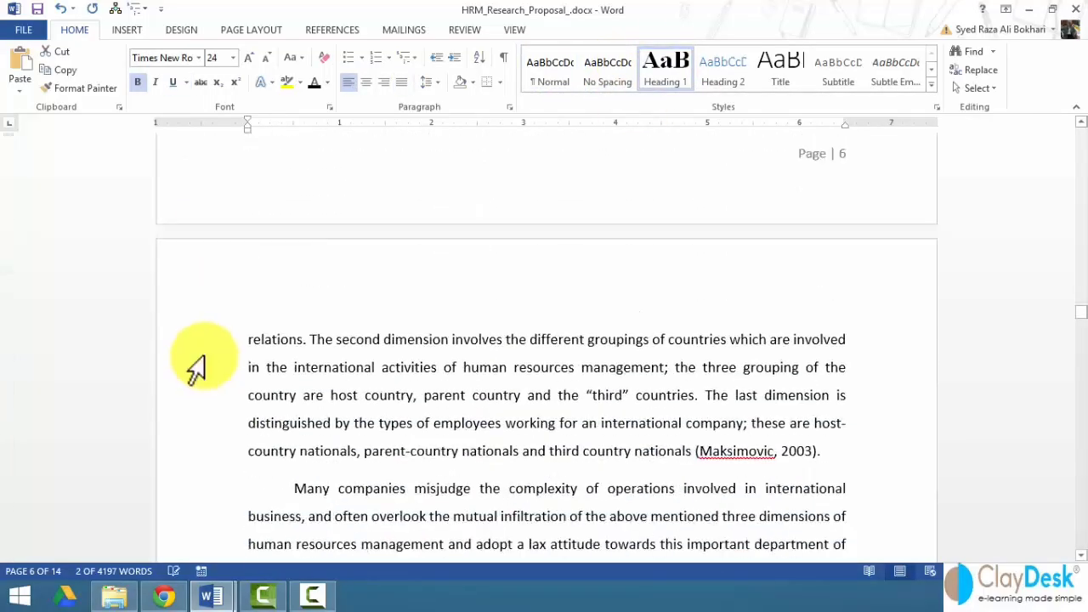
pyautogui.scroll(-12, 196, 365)
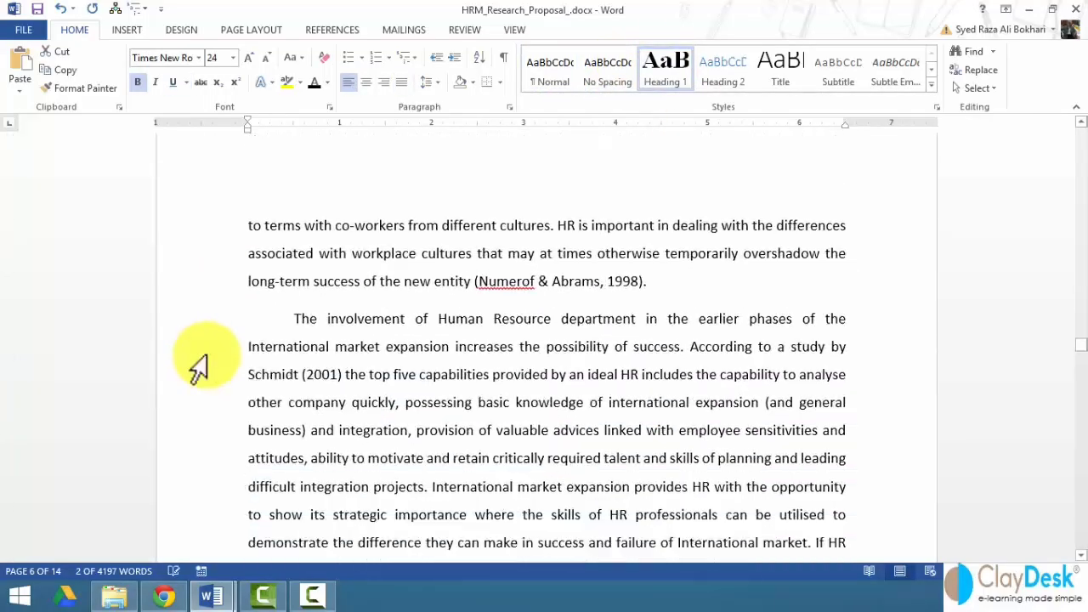
pyautogui.scroll(-12, 204, 361)
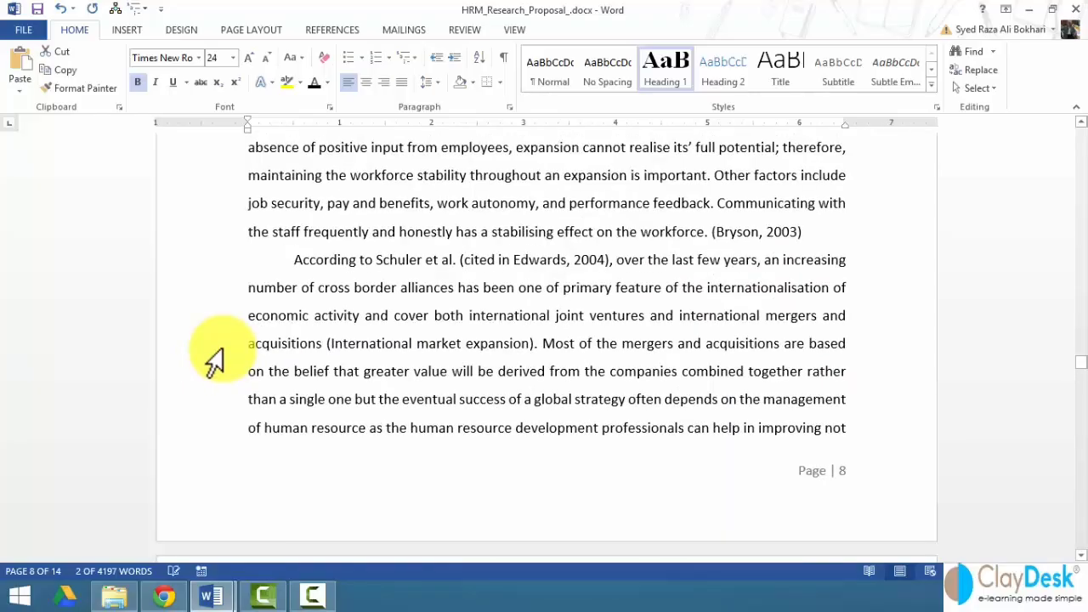
pyautogui.scroll(-12, 214, 362)
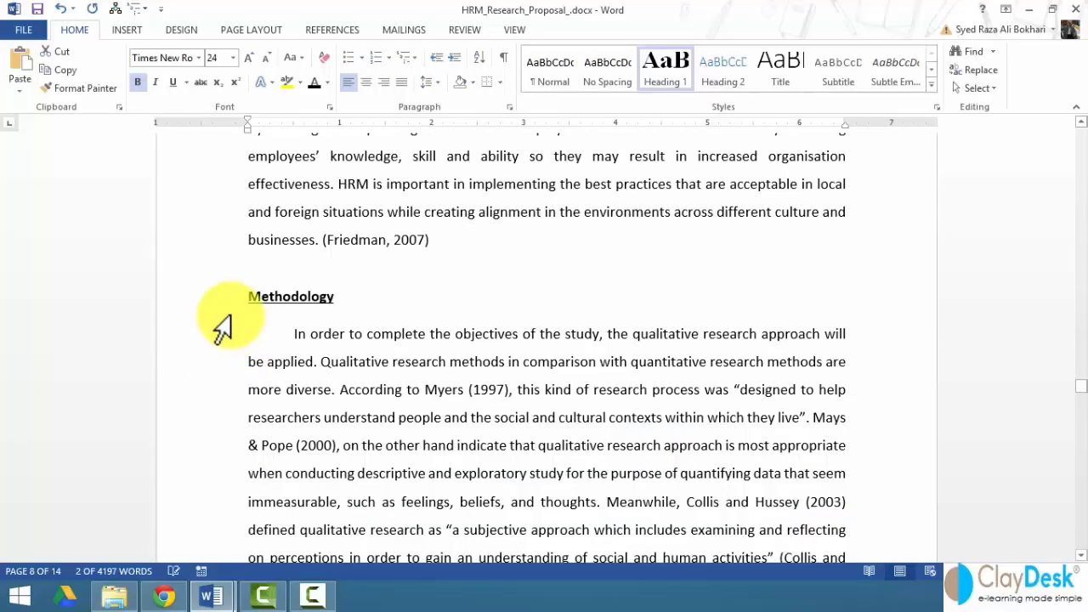
pyautogui.click(217, 306)
pyautogui.click(666, 66)
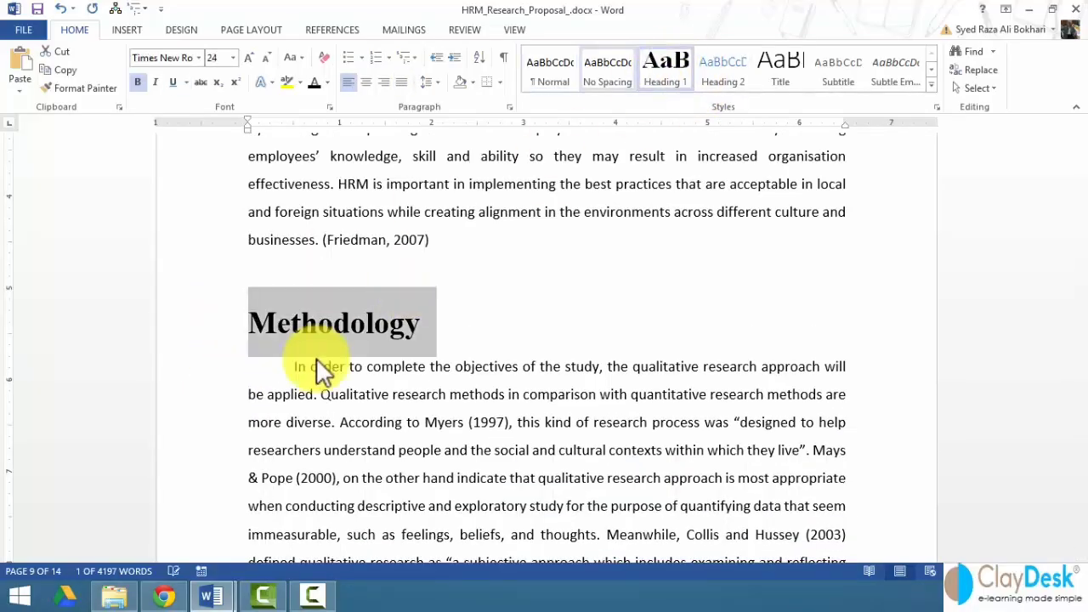
pyautogui.scroll(-15, 316, 358)
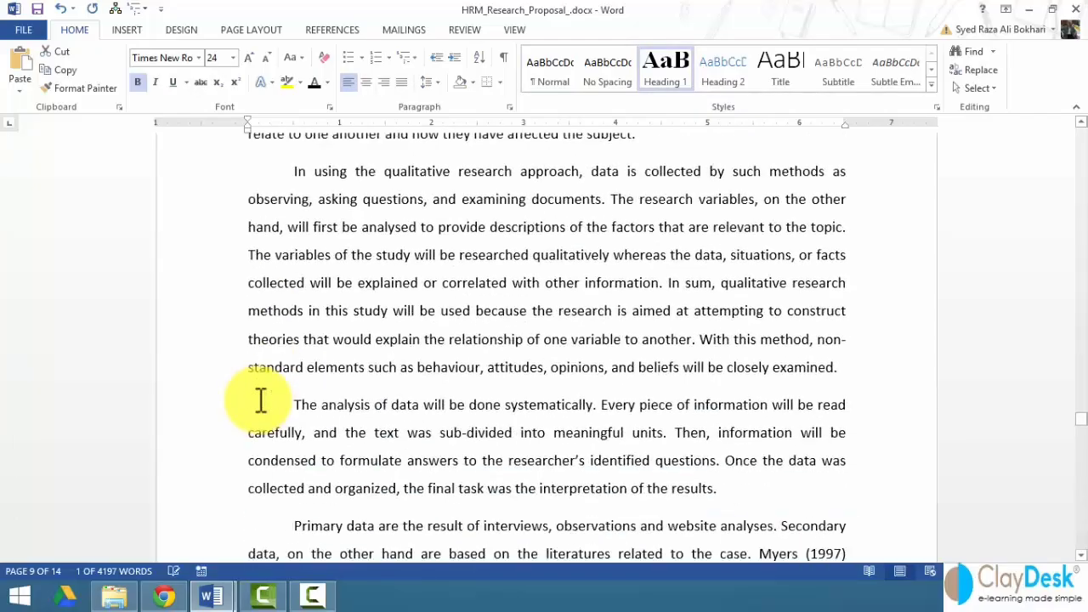
pyautogui.scroll(-12, 261, 401)
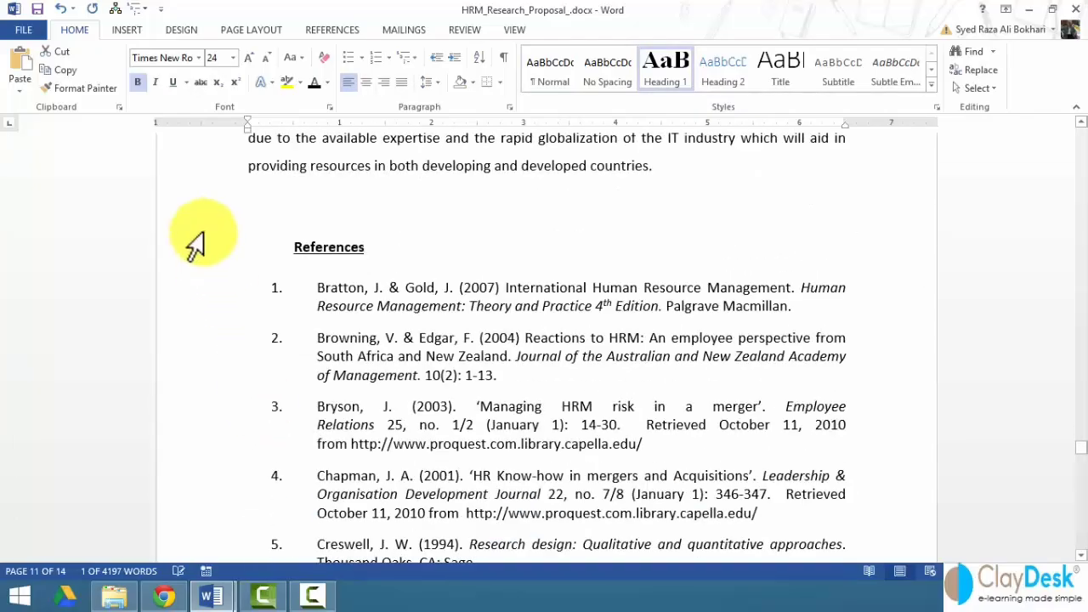
pyautogui.click(211, 260)
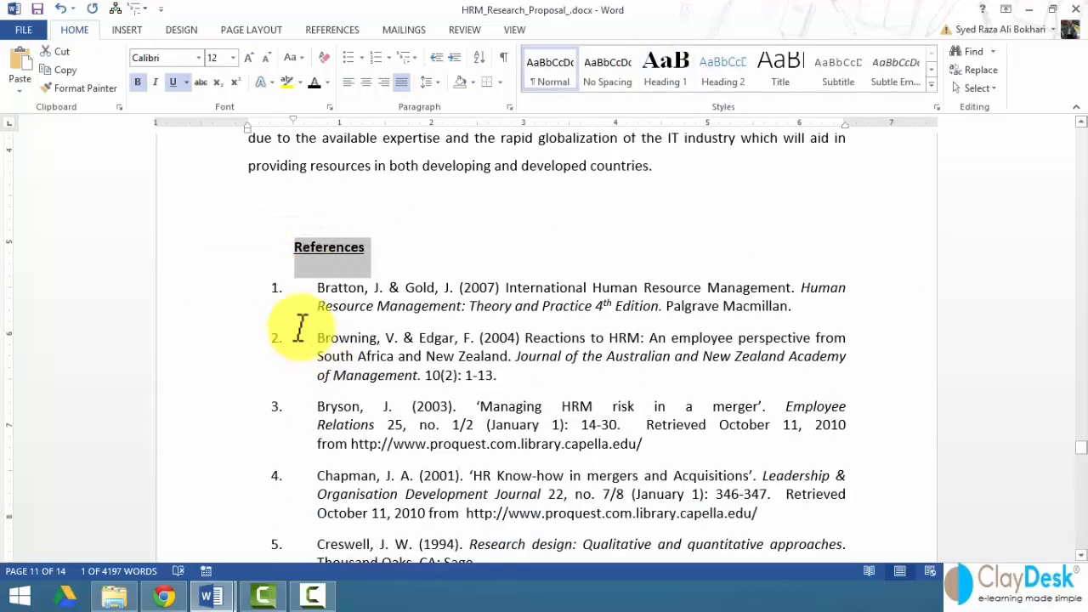
pyautogui.click(665, 74)
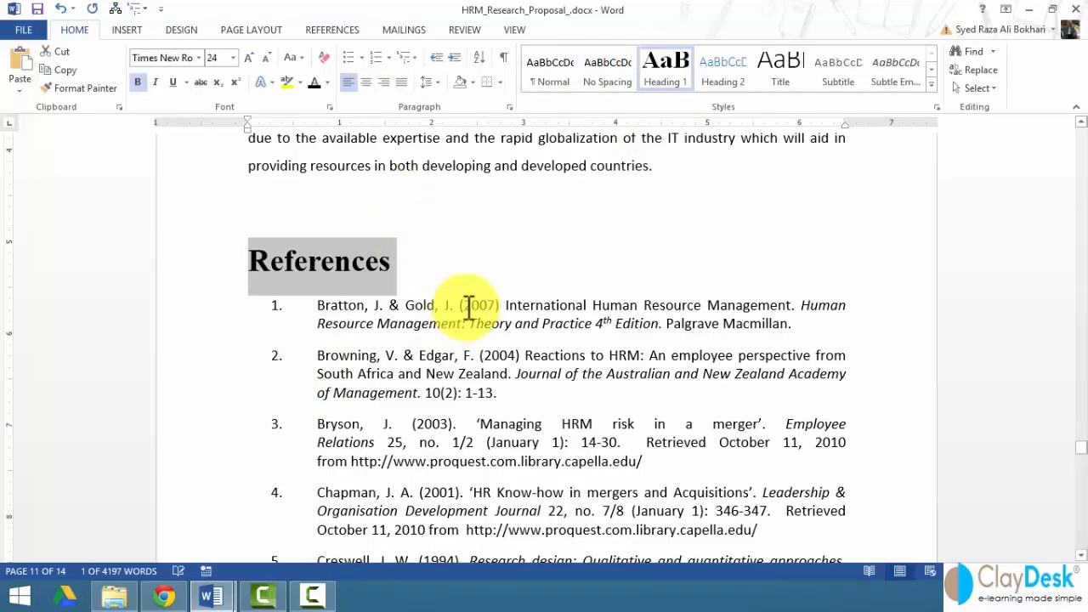
pyautogui.click(471, 209)
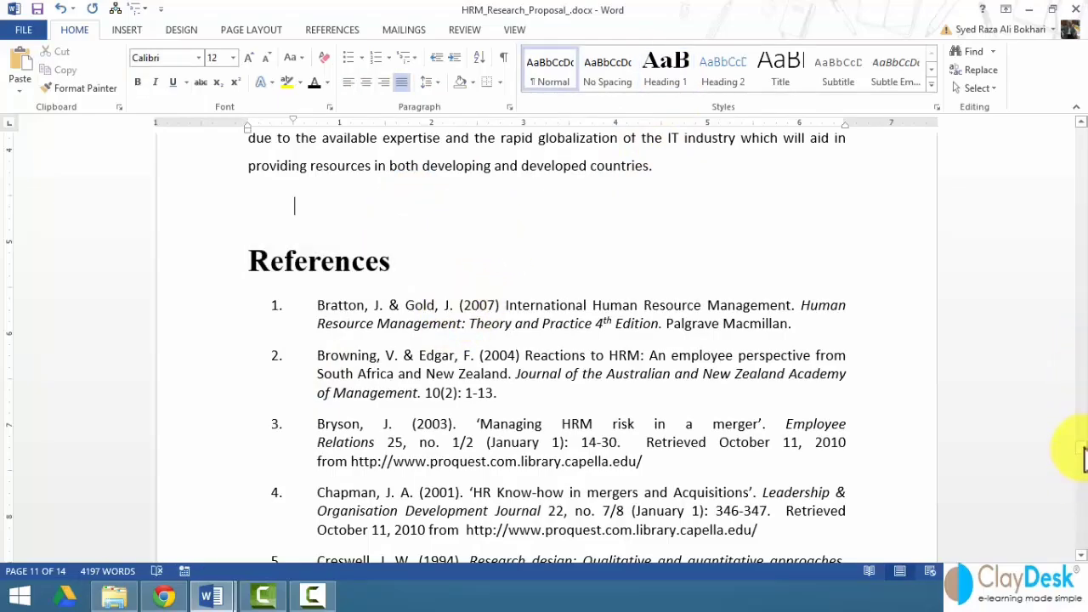
pyautogui.moveTo(1084, 459); pyautogui.dragTo(1081, 151)
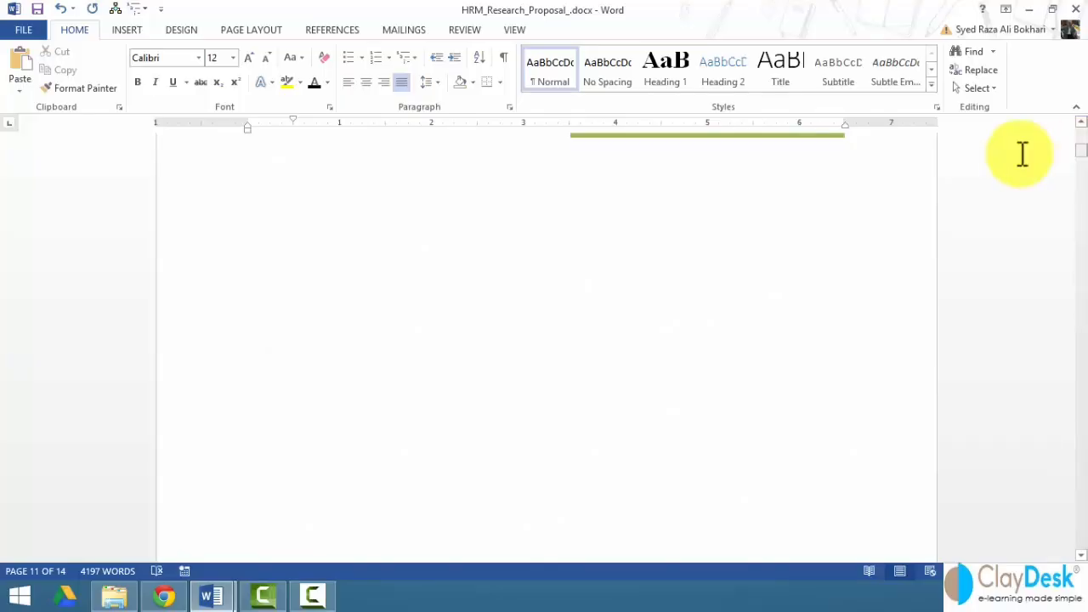
# - Insert an empty 12-point line above the Introduction heading
pyautogui.click(249, 372)
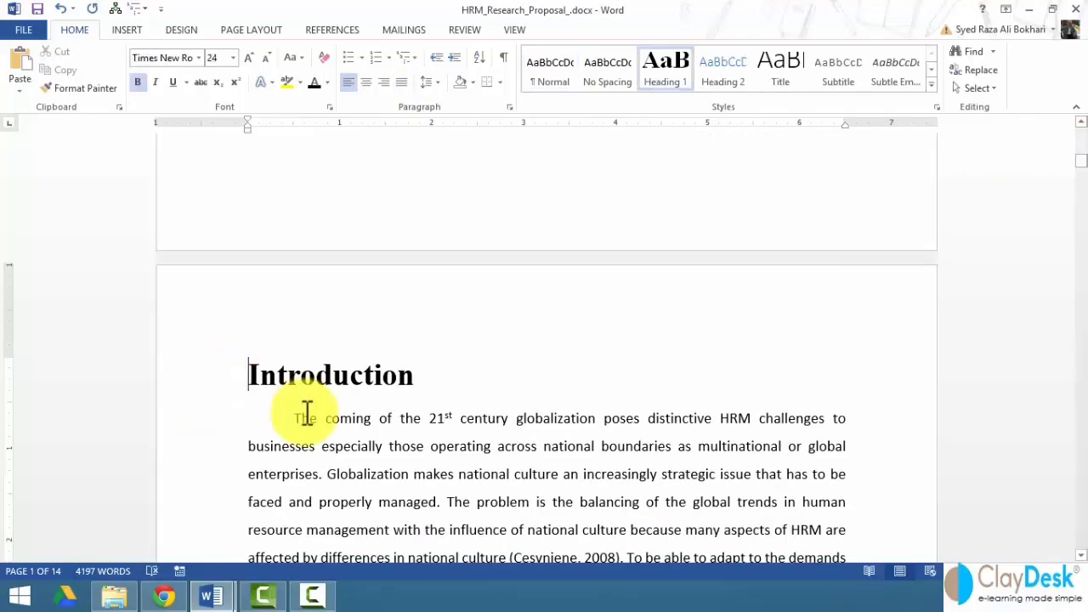
pyautogui.press('Return')
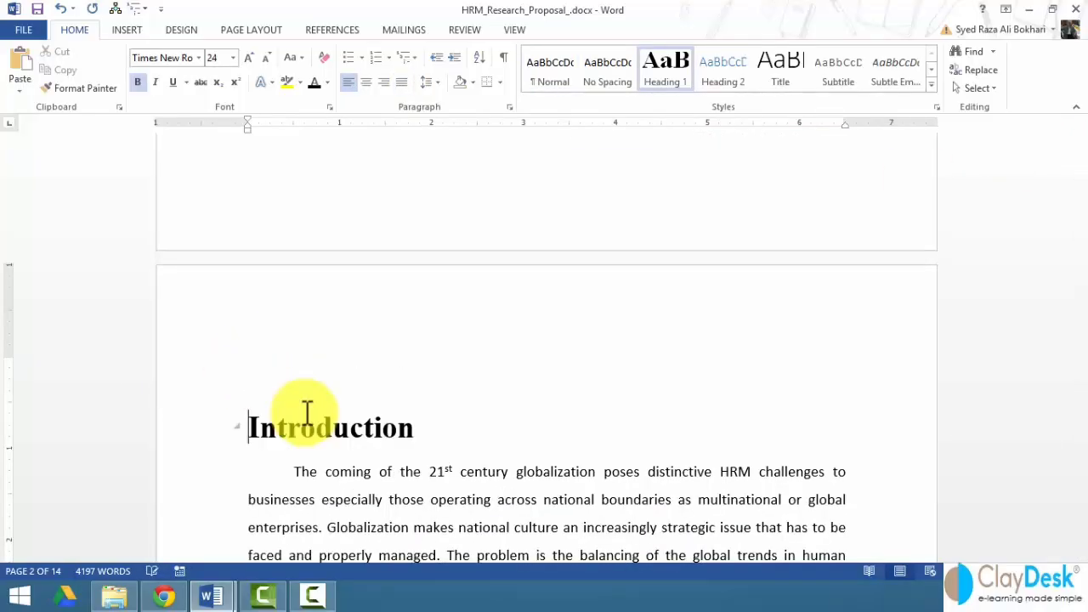
pyautogui.press('Up')
pyautogui.press('Up')
pyautogui.press('Down')
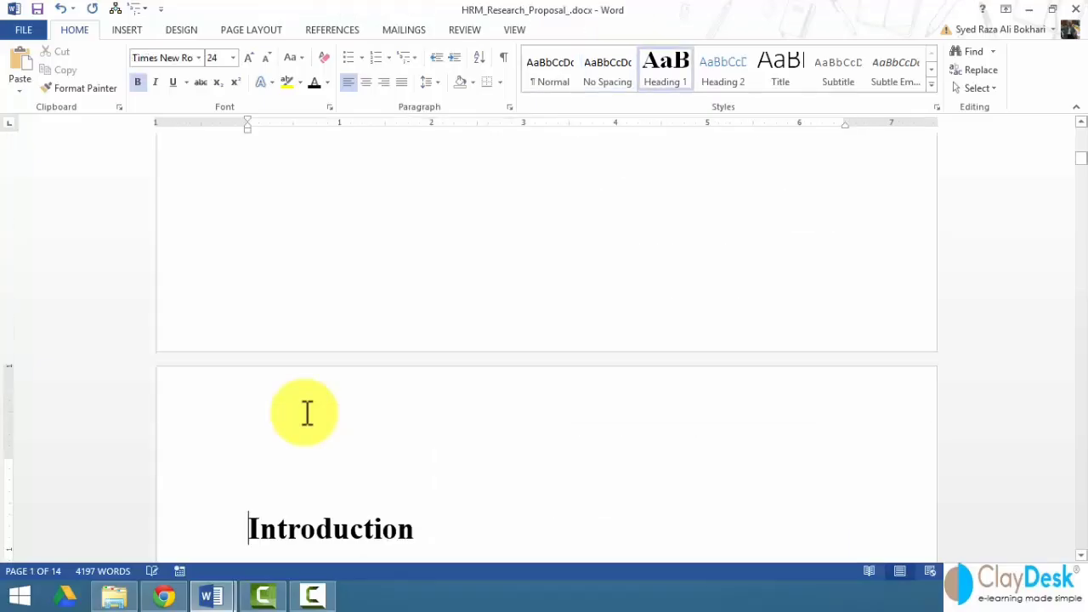
pyautogui.click(232, 58)
pyautogui.click(217, 146)
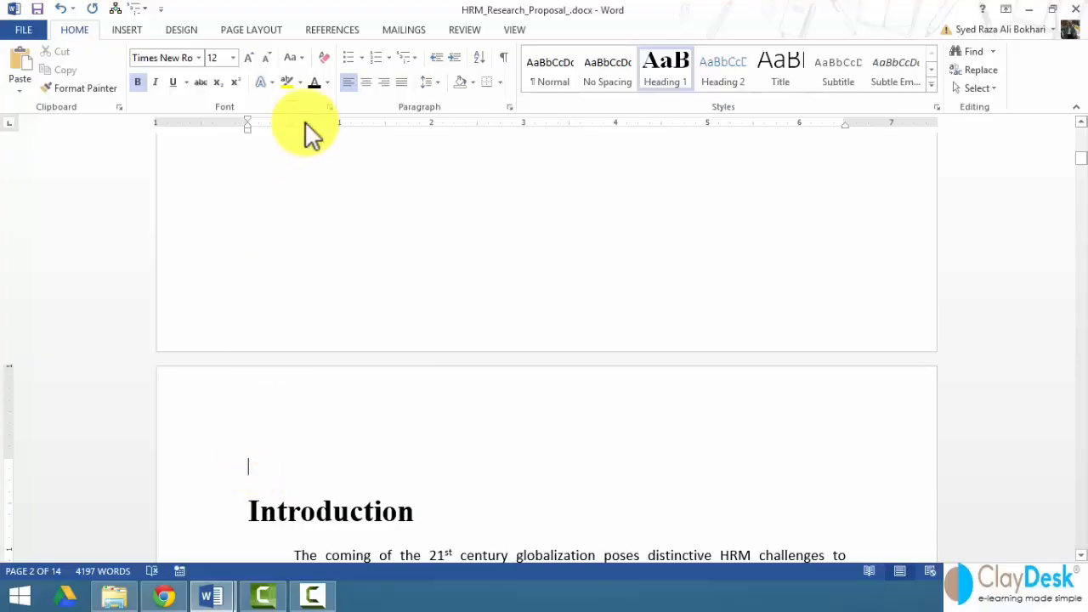
pyautogui.click(340, 29)
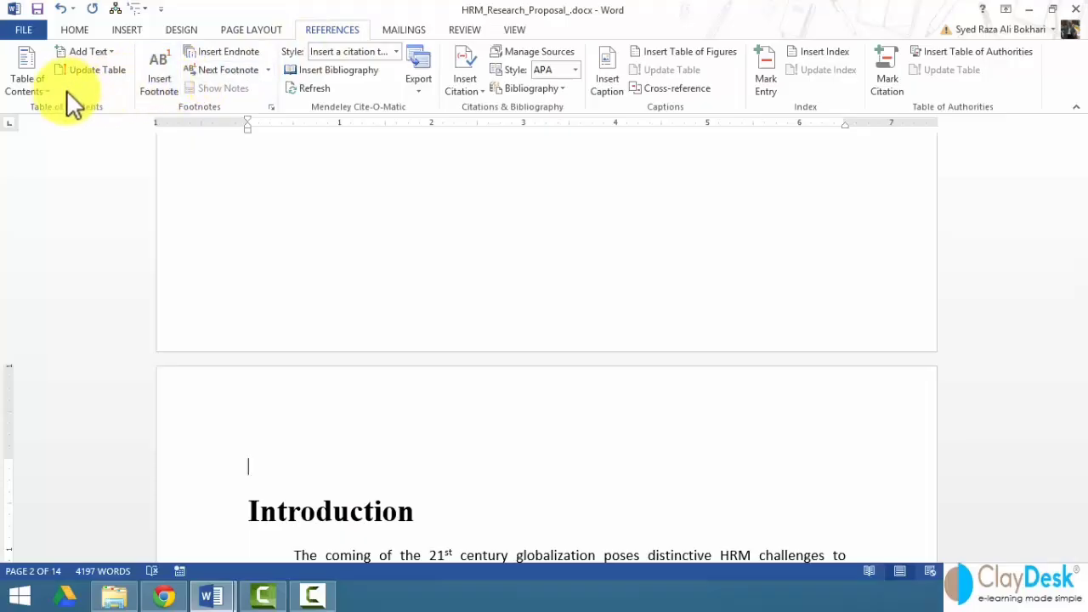
# - Insert an automatic Table of Contents above the Introduction heading and select it
pyautogui.click(45, 92)
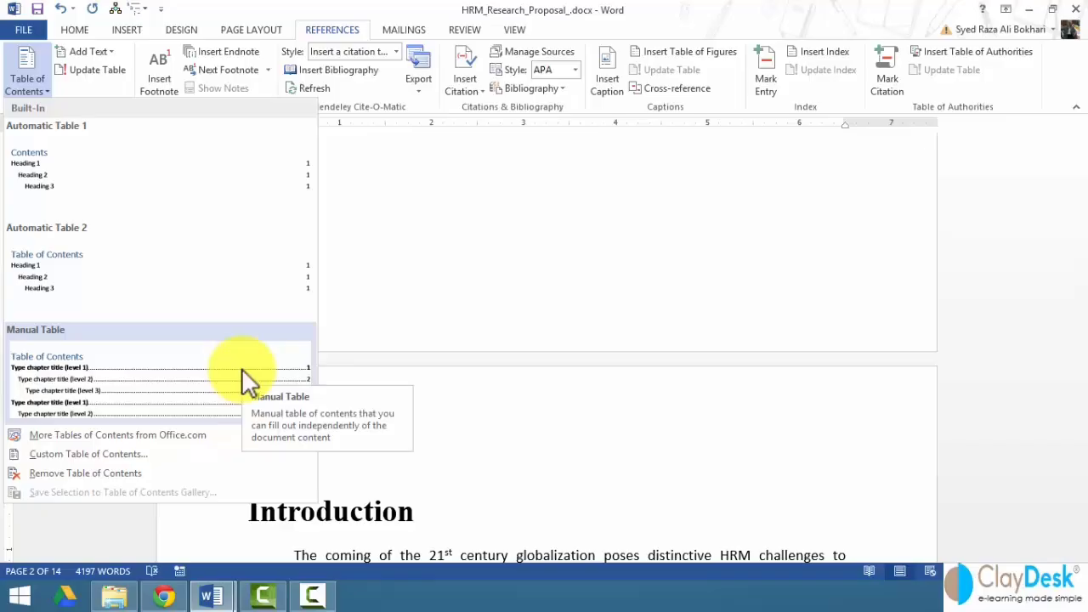
pyautogui.click(210, 287)
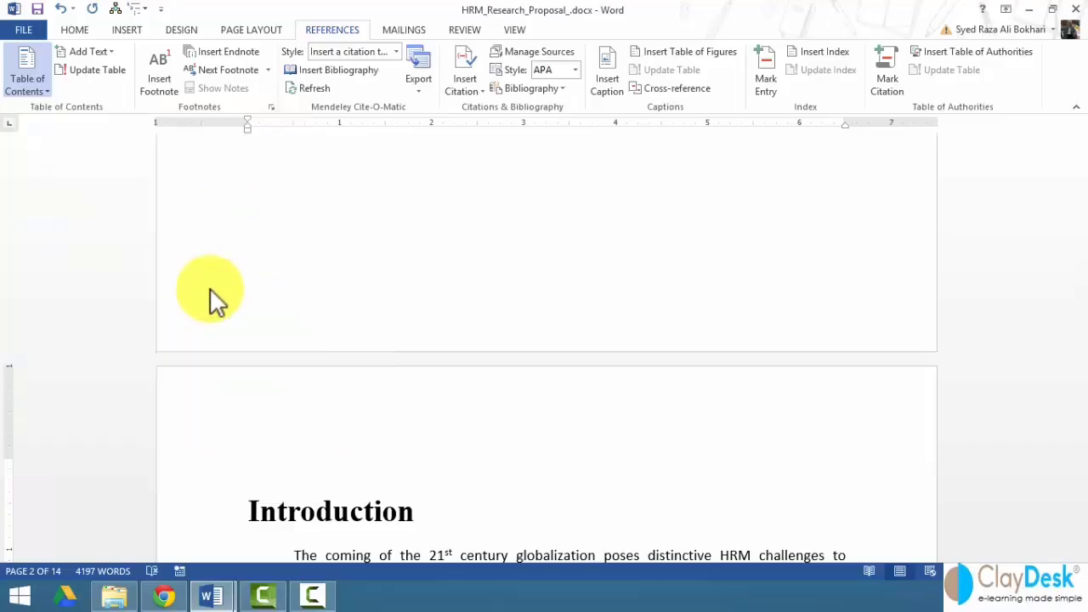
pyautogui.scroll(3, 292, 279)
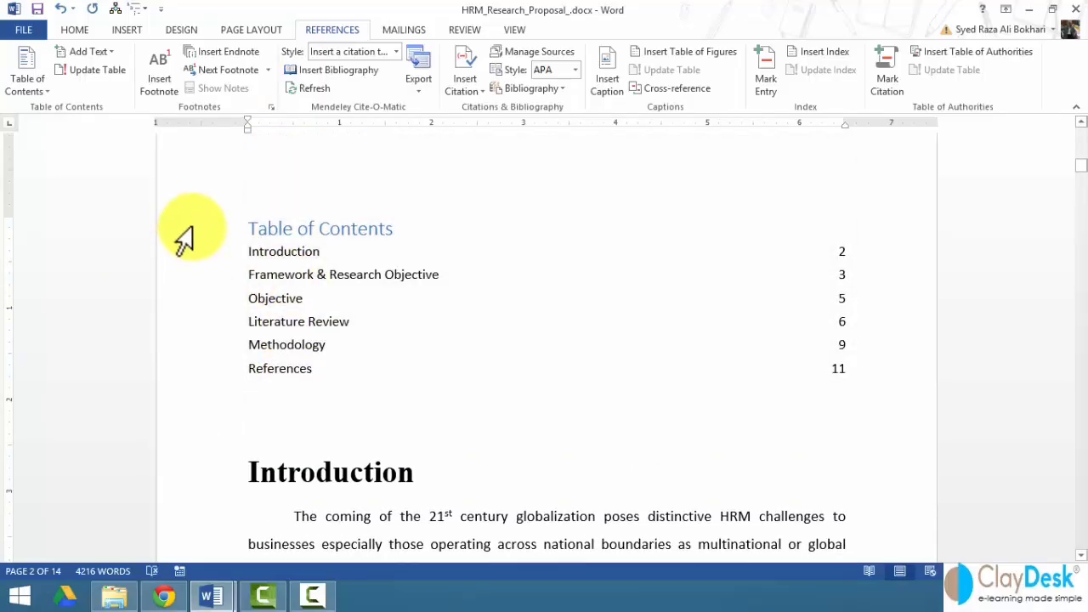
pyautogui.moveTo(185, 234); pyautogui.dragTo(219, 400)
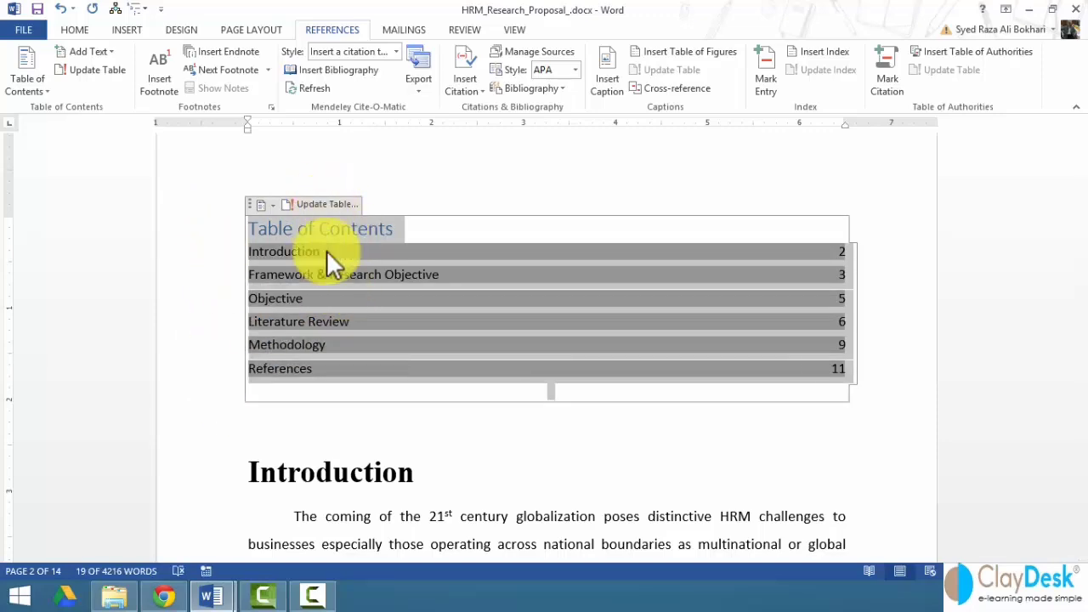
# - Update the entire Table of Contents so it lists the six sections on pages 2–11
pyautogui.click(345, 373)
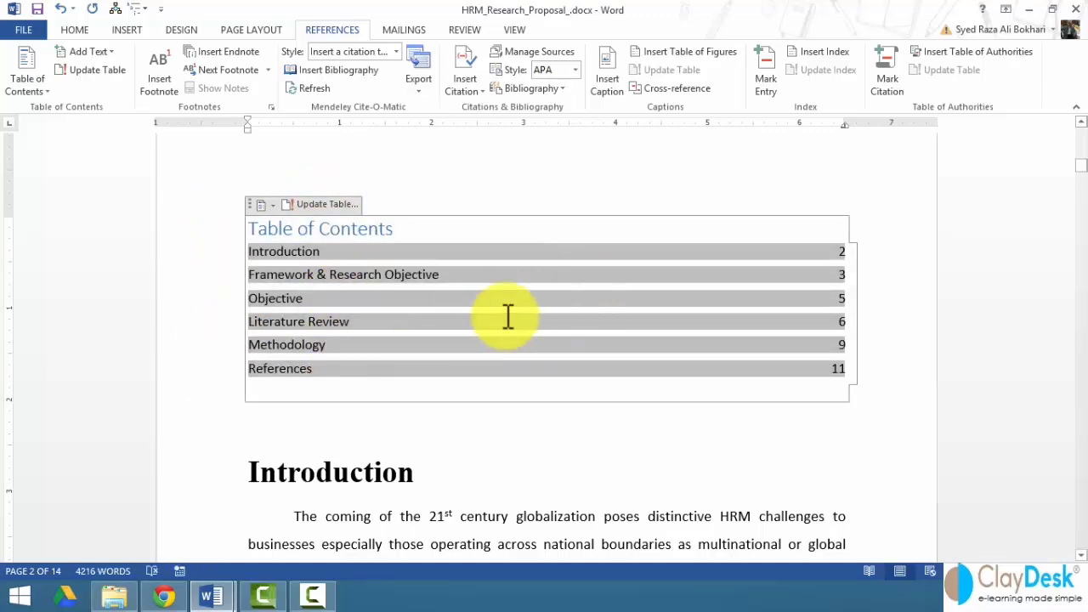
pyautogui.click(326, 204)
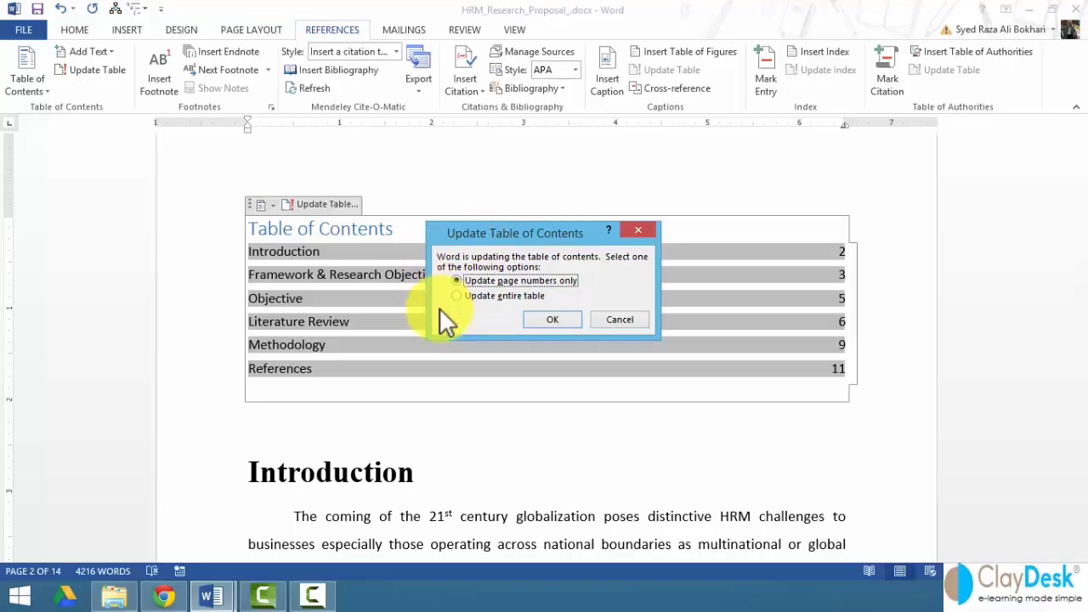
pyautogui.click(480, 294)
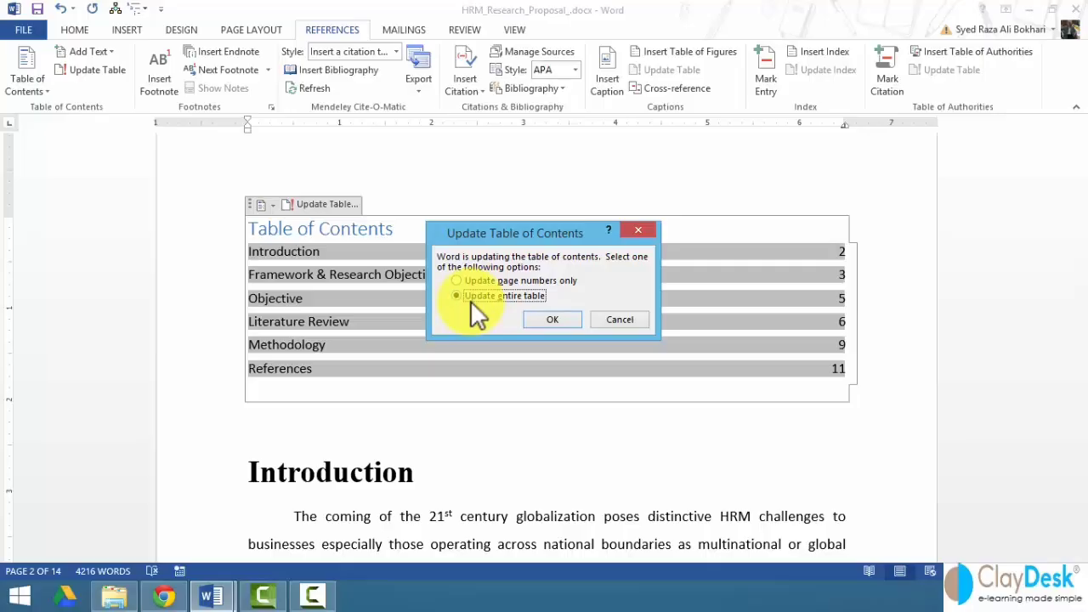
pyautogui.click(552, 318)
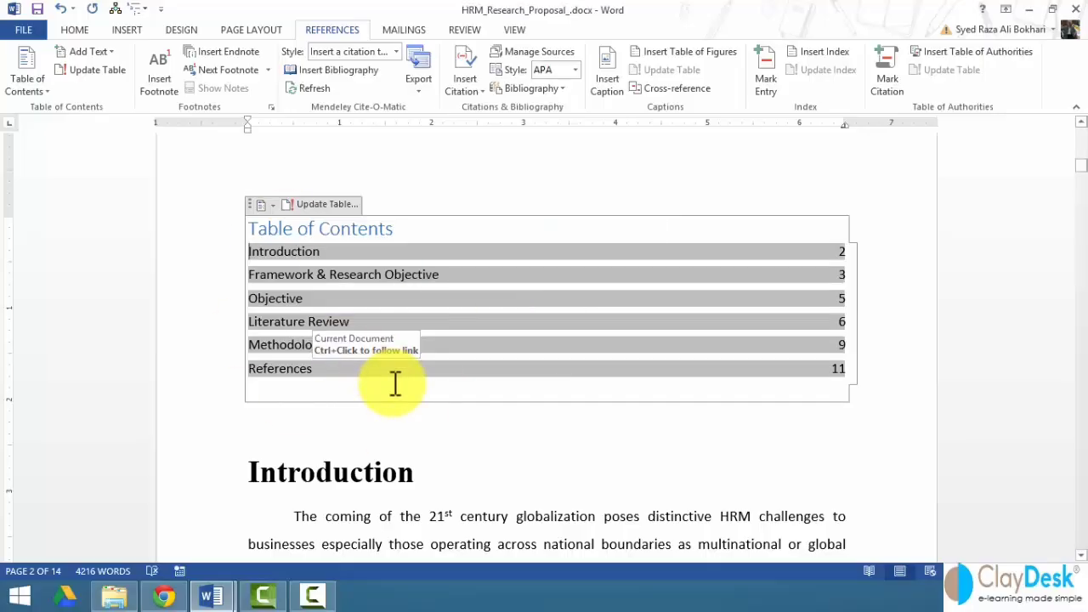
pyautogui.scroll(-1, 395, 384)
pyautogui.click(417, 429)
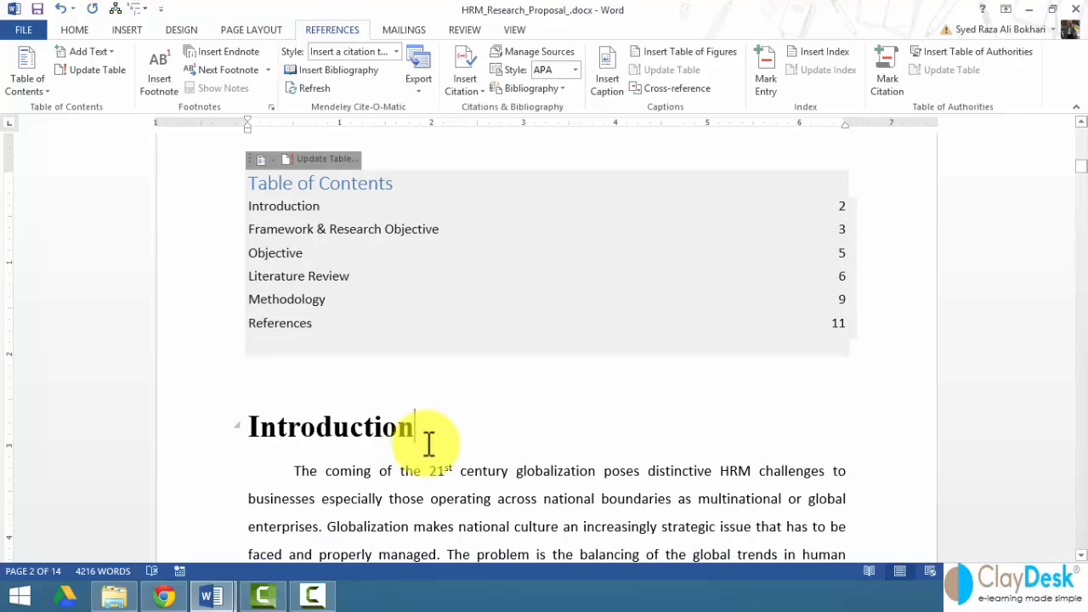
# - Add a 'Global HRM Challenges' line below the Introduction heading
pyautogui.press('Return')
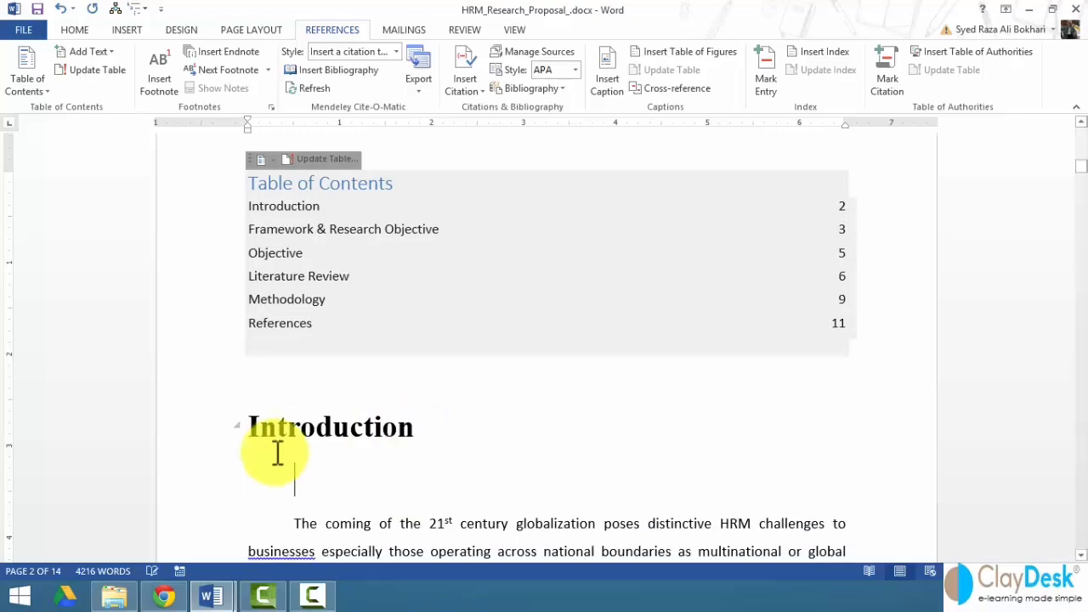
pyautogui.scroll(-2, 382, 450)
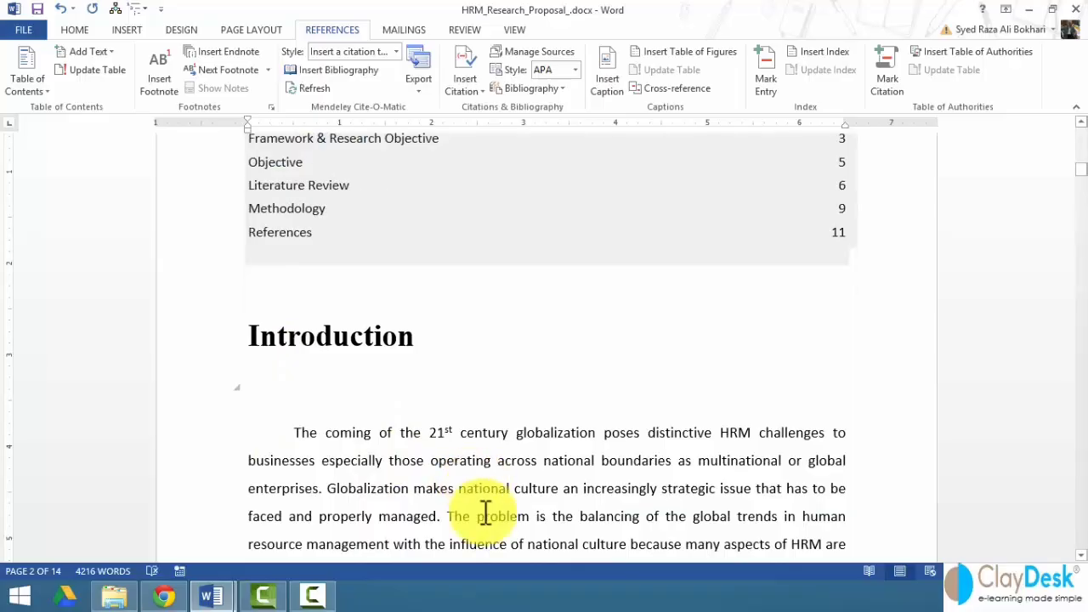
pyautogui.write('Global')
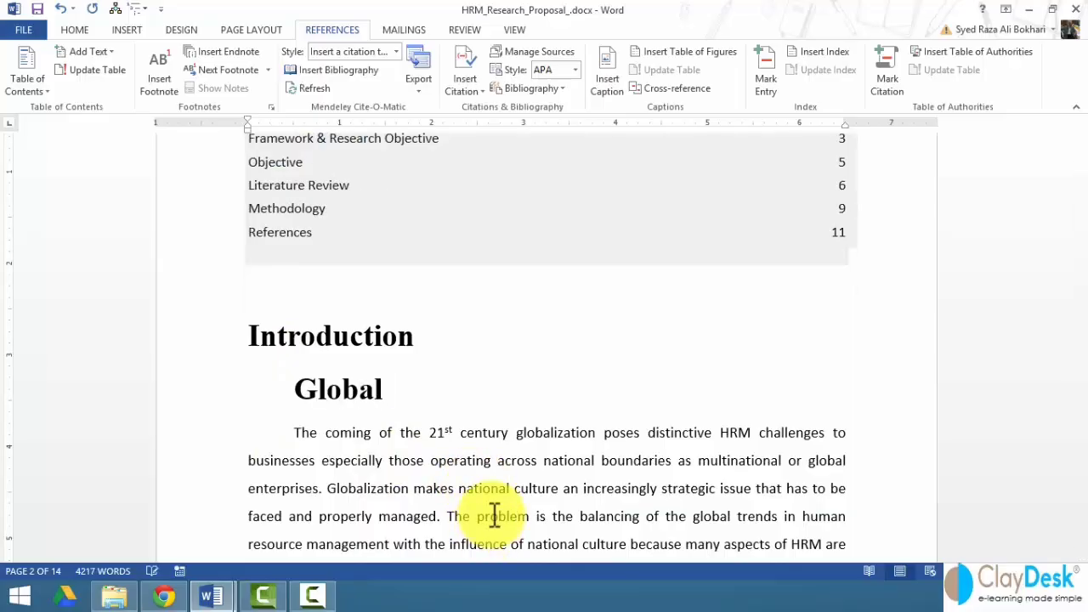
pyautogui.write(' HRM ')
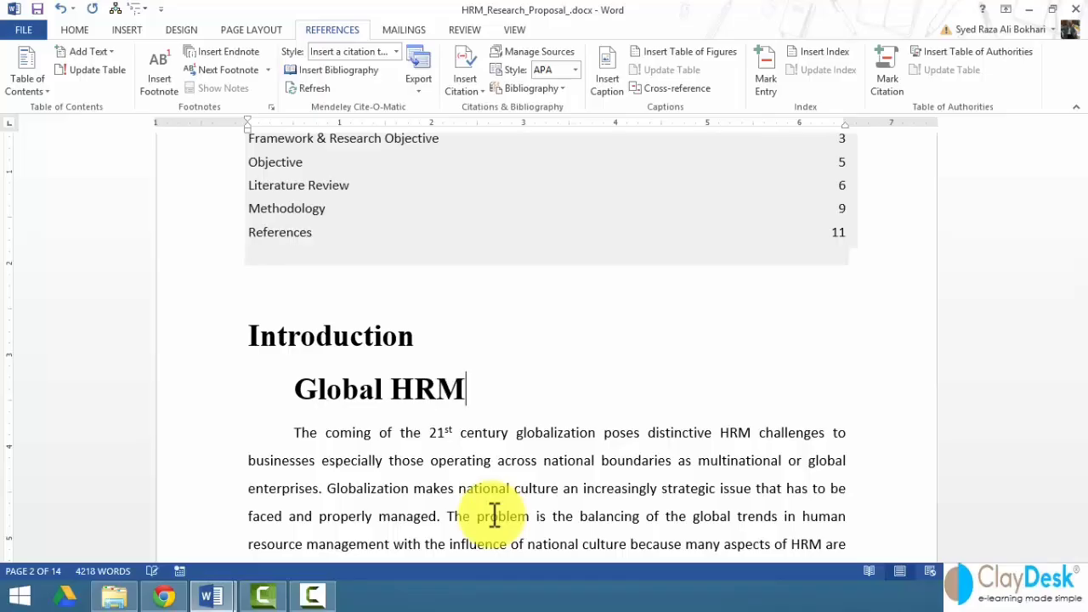
pyautogui.write('Challenges')
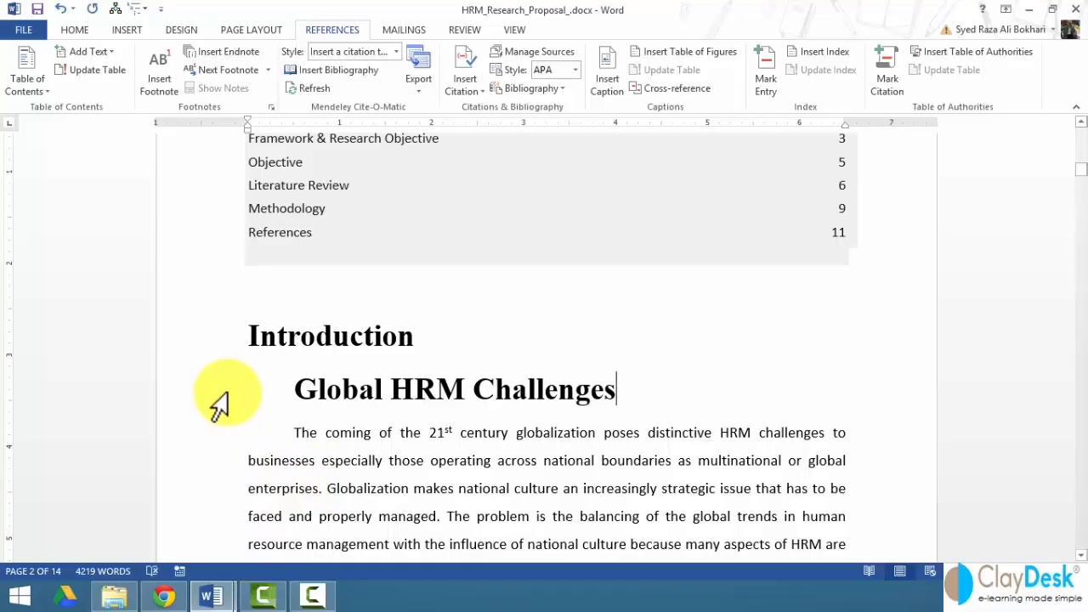
# - Update the entire Table of Contents so it lists Global HRM Challenges on page 2
pyautogui.scroll(2, 263, 365)
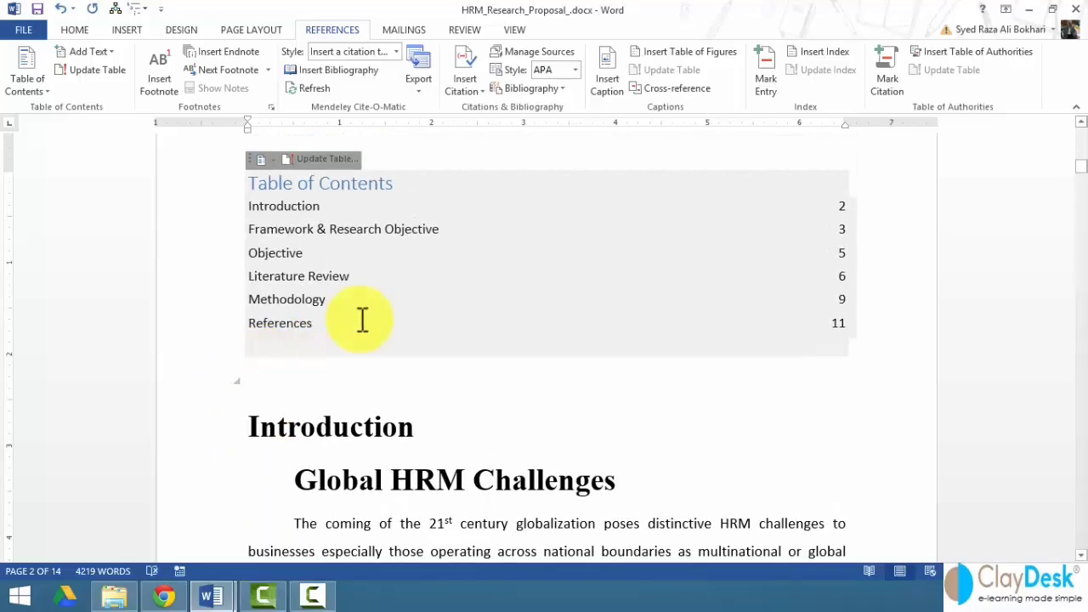
pyautogui.rightClick(402, 289)
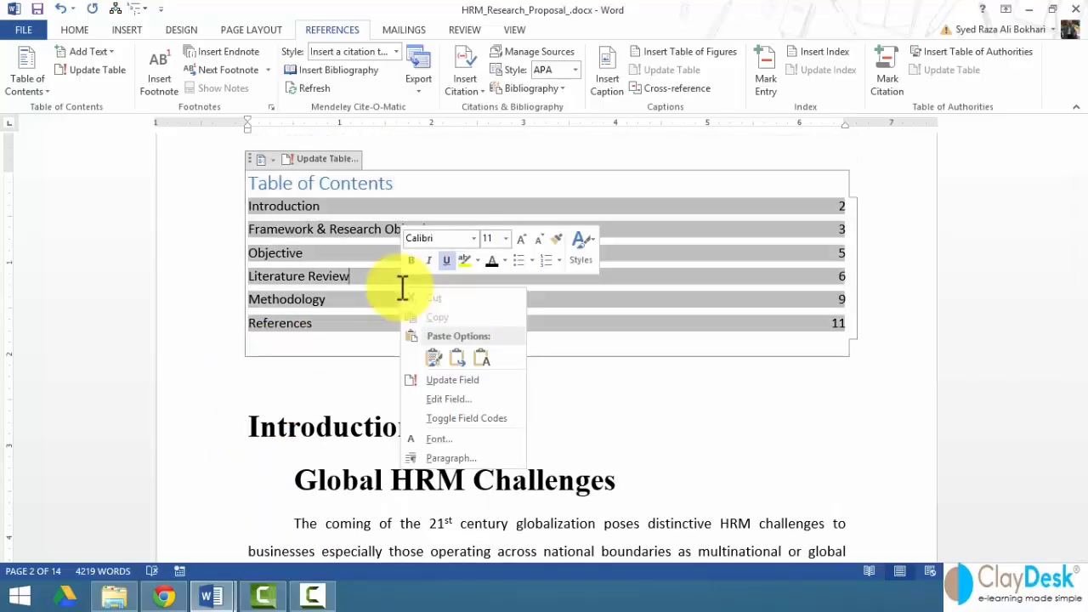
pyautogui.click(466, 383)
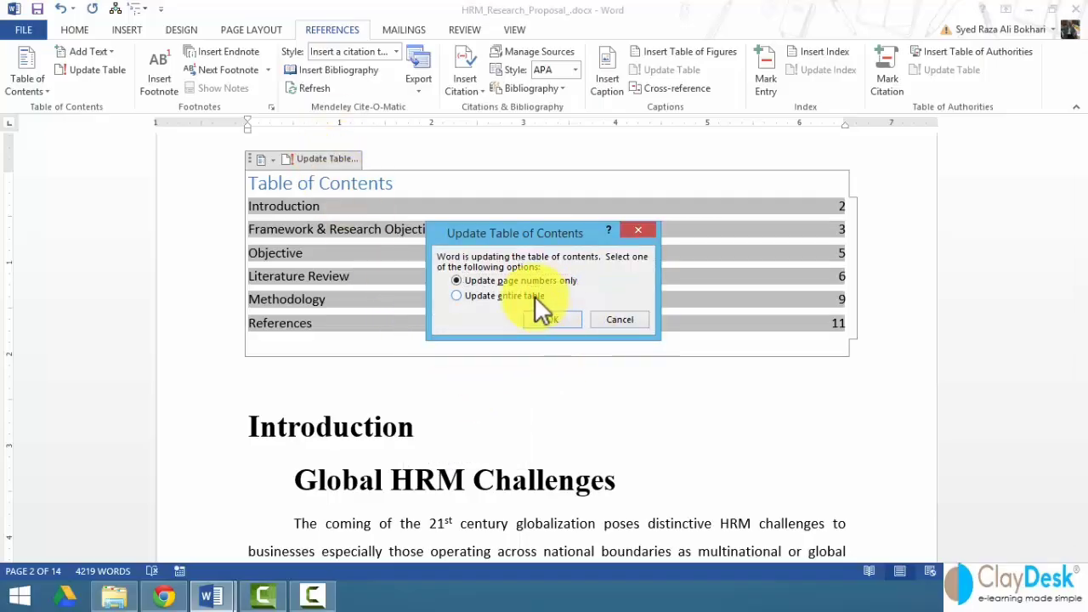
pyautogui.click(535, 296)
pyautogui.click(546, 319)
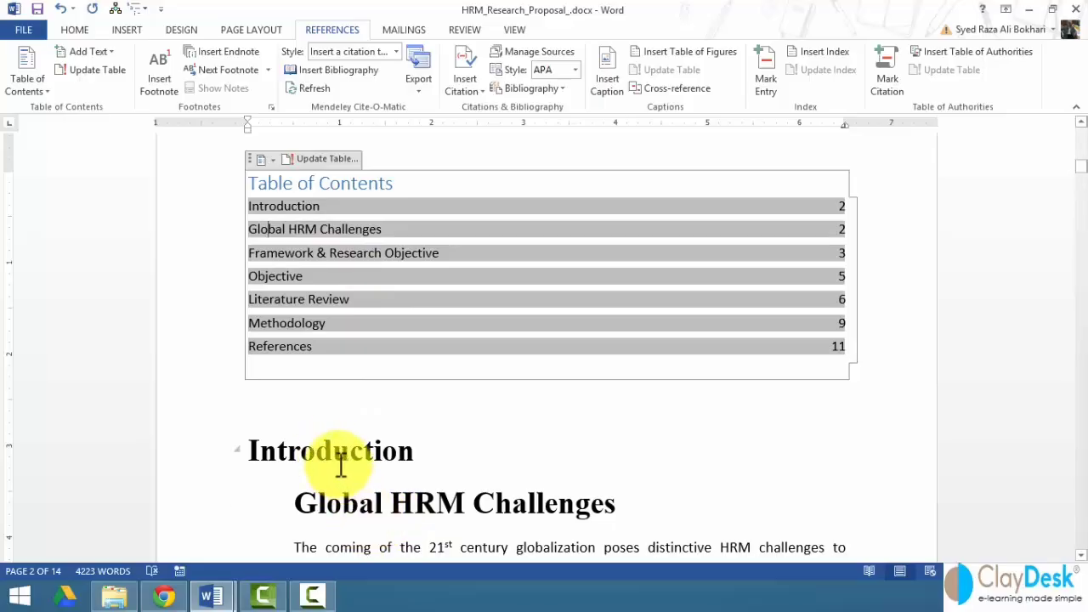
pyautogui.click(197, 517)
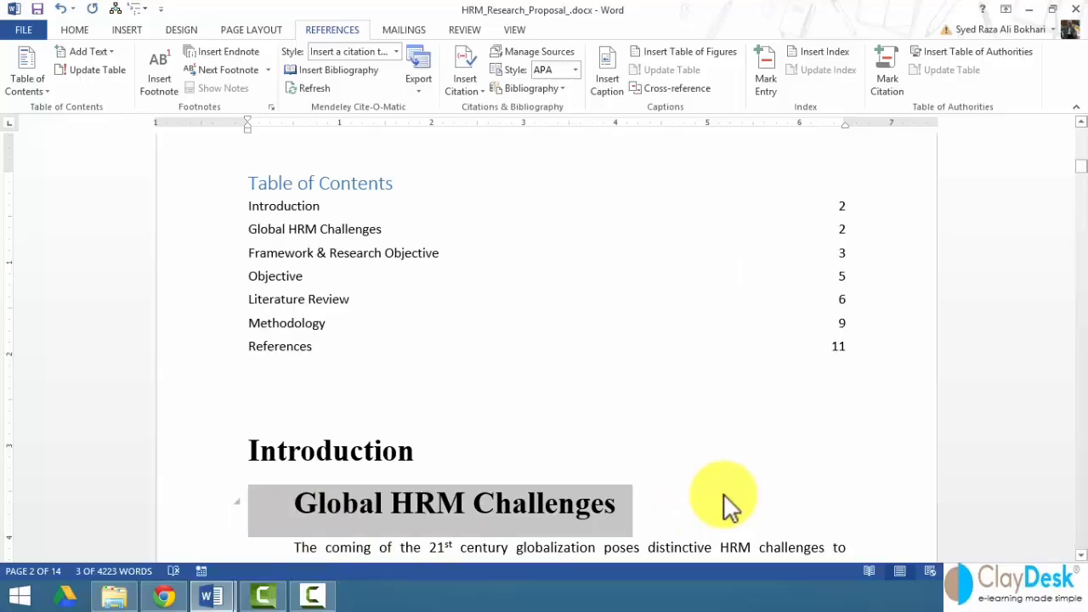
pyautogui.scroll(-1, 729, 506)
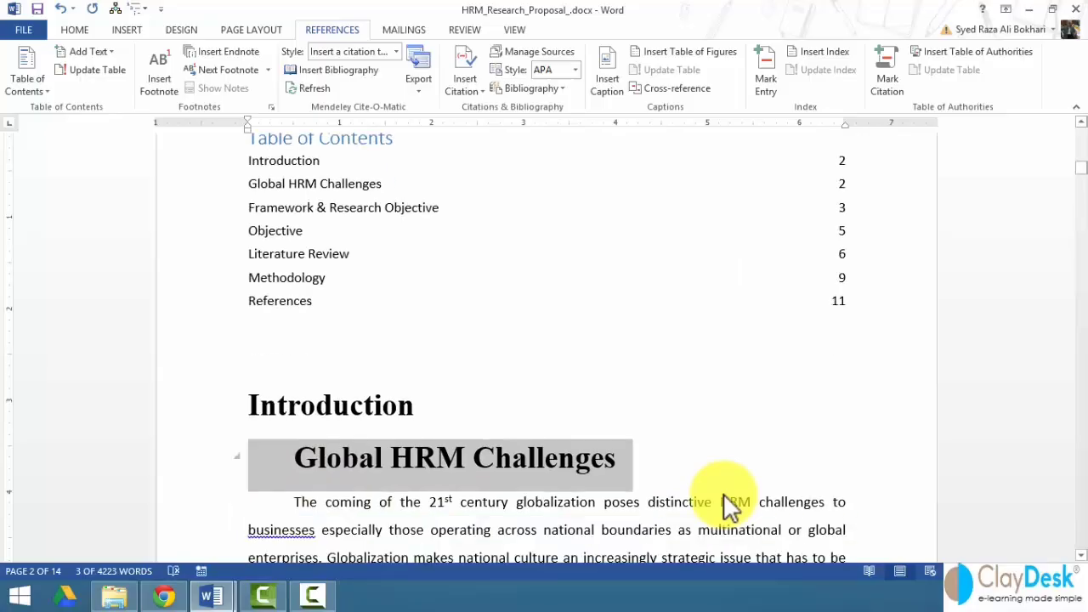
pyautogui.click(187, 409)
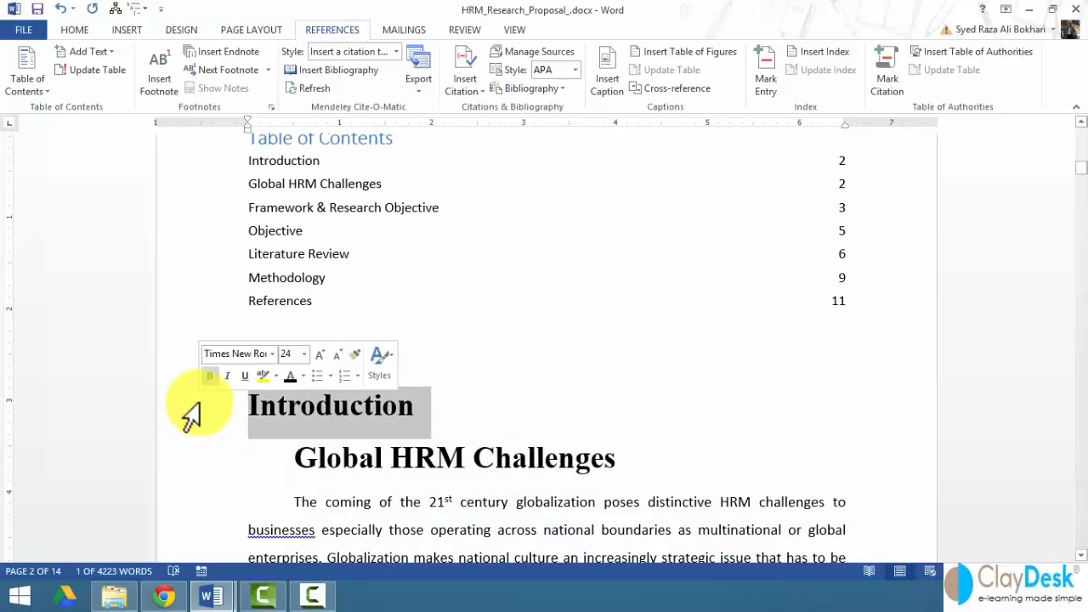
pyautogui.click(209, 470)
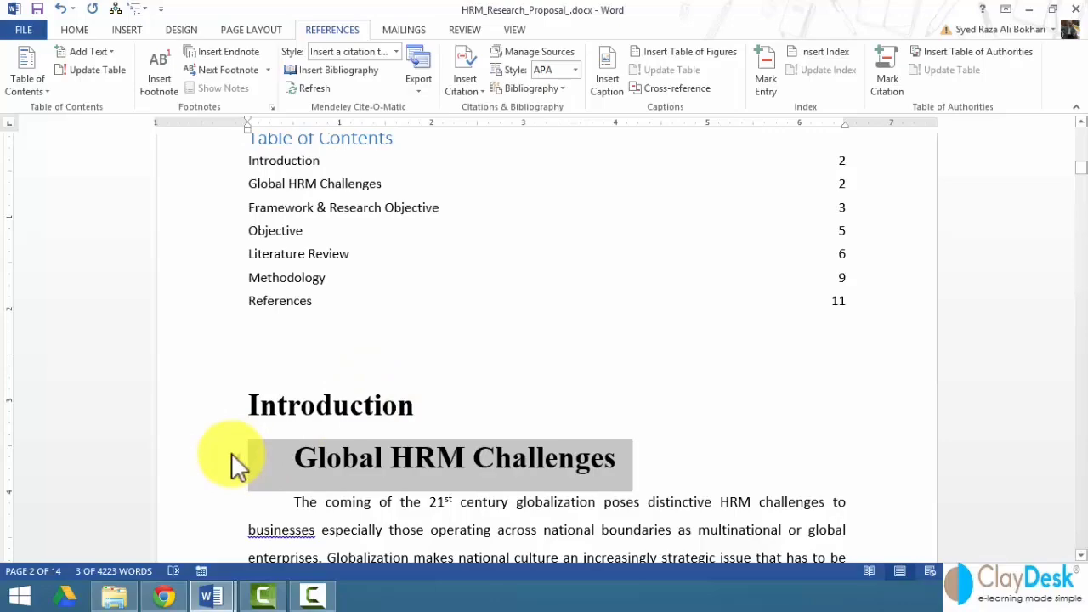
# - Apply the Heading 2 style to the Global HRM Challenges heading
pyautogui.click(78, 27)
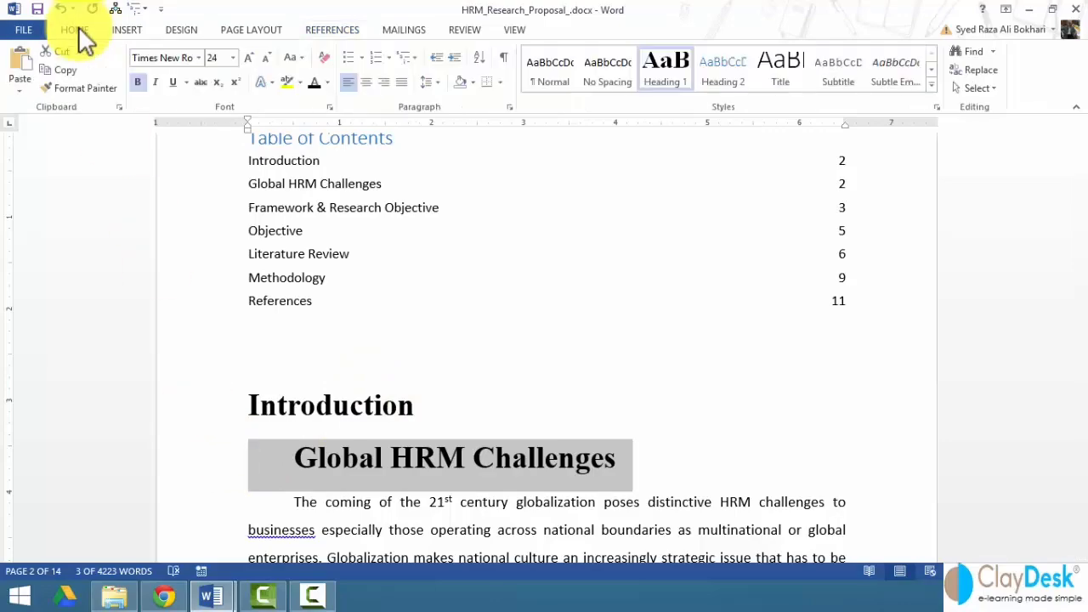
pyautogui.click(720, 80)
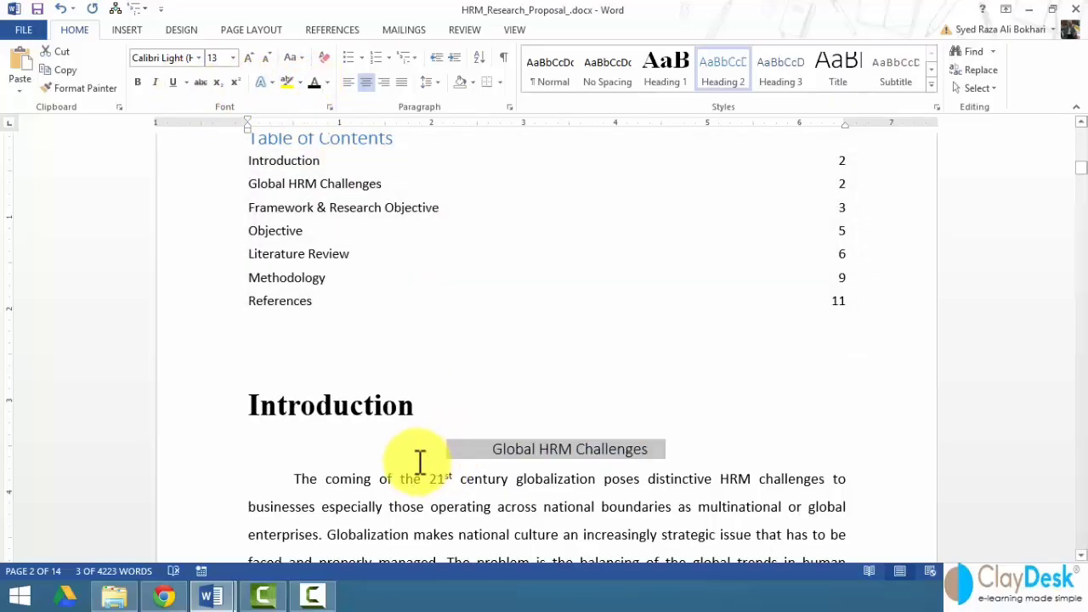
pyautogui.click(334, 31)
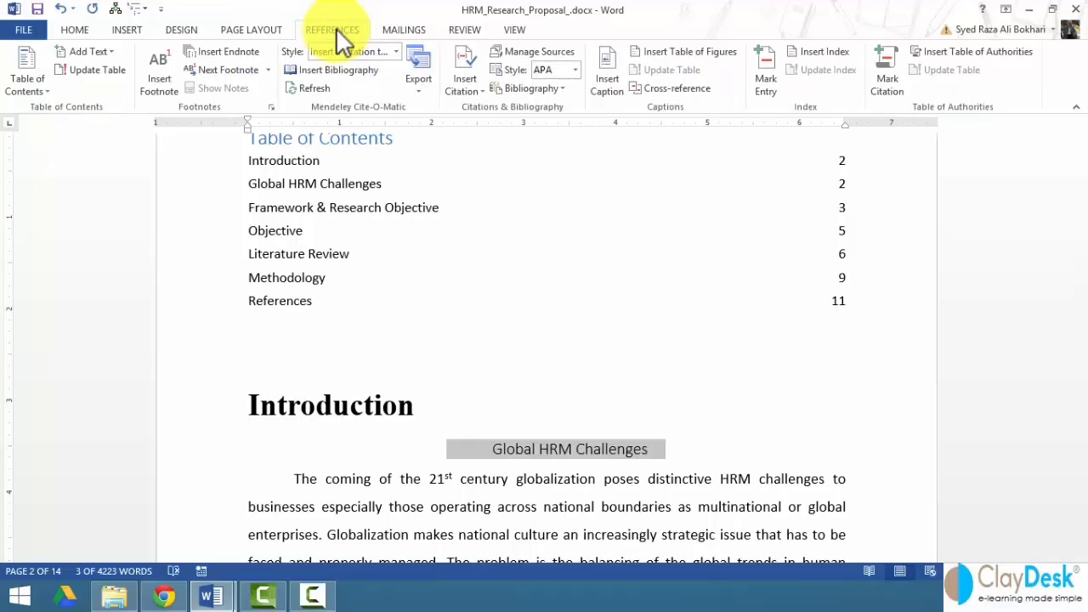
# - Update the entire Table of Contents so Global HRM Challenges appears indented under Introduction
pyautogui.scroll(1, 335, 319)
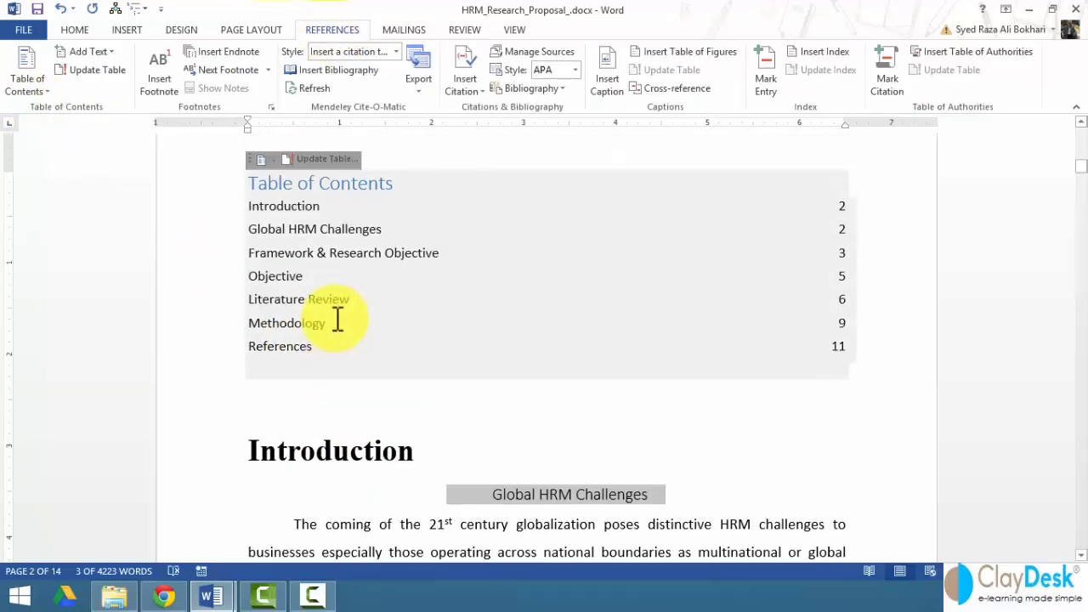
pyautogui.rightClick(382, 262)
pyautogui.press('Escape')
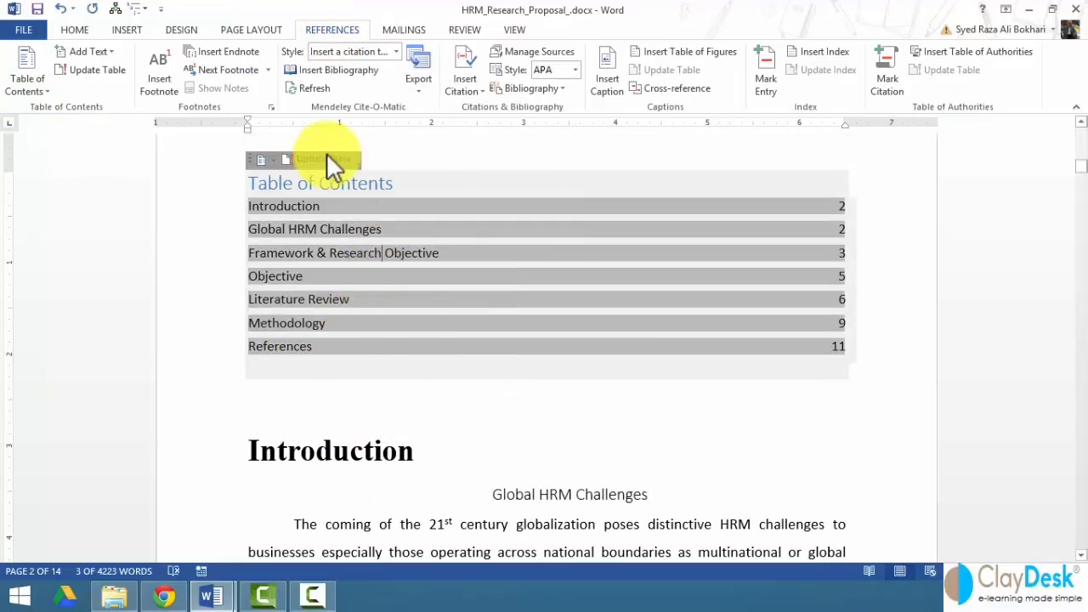
pyautogui.click(326, 158)
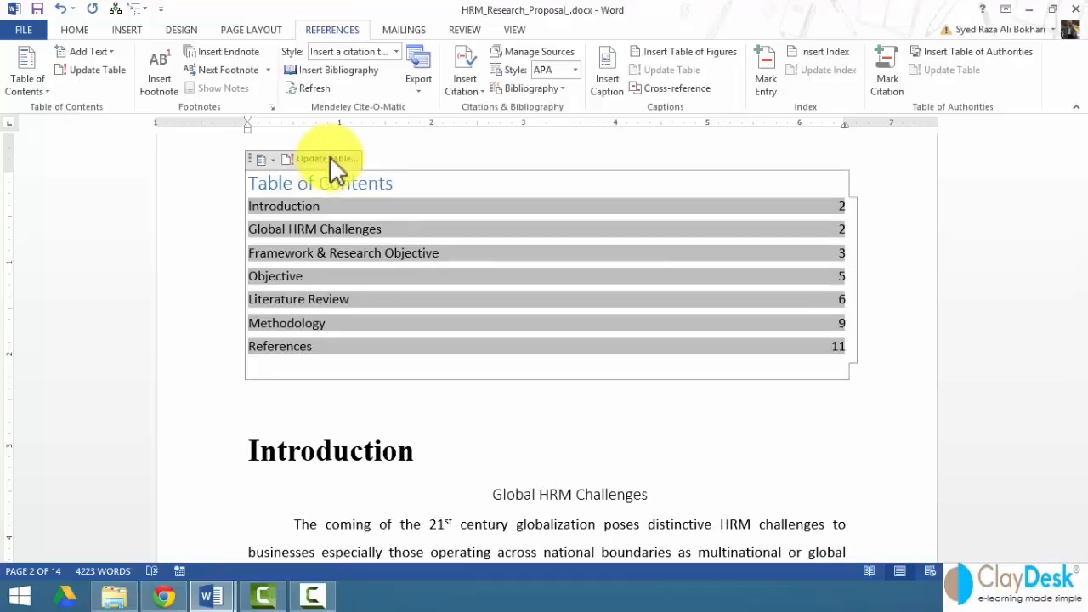
pyautogui.click(566, 321)
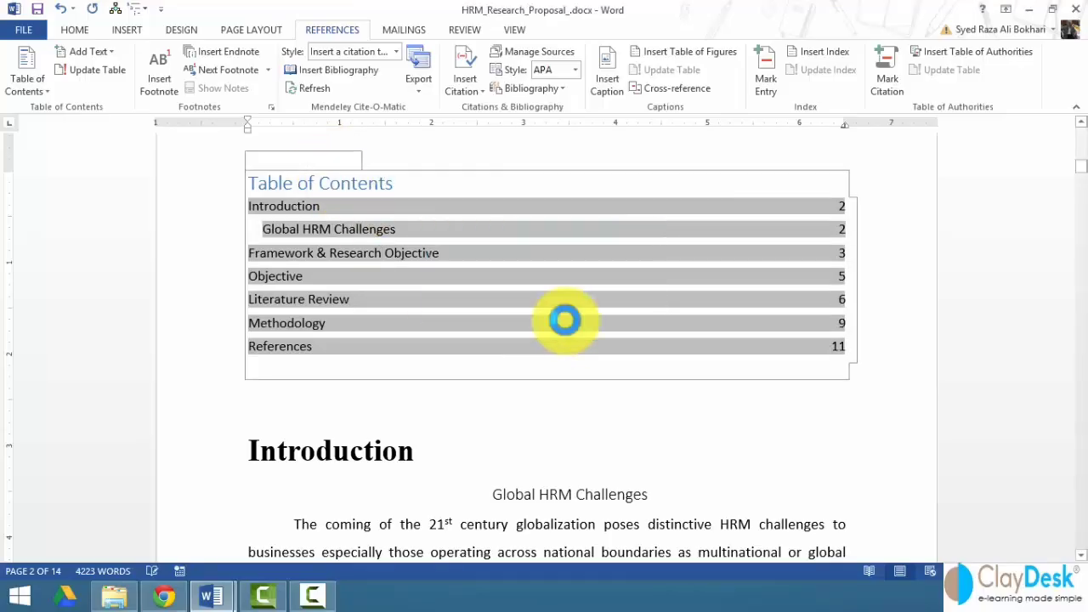
pyautogui.click(267, 230)
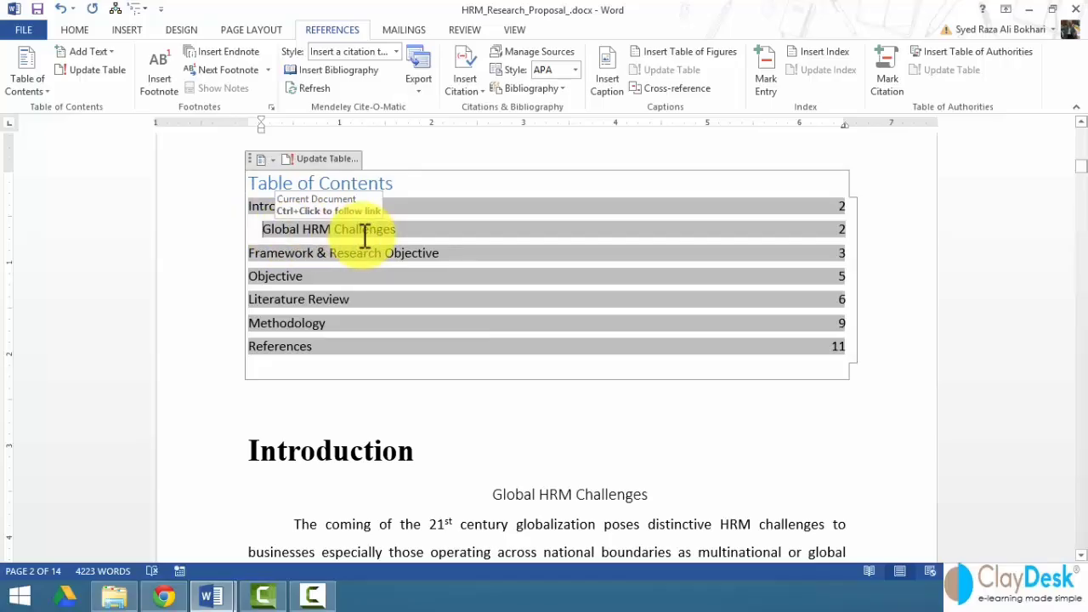
pyautogui.click(507, 494)
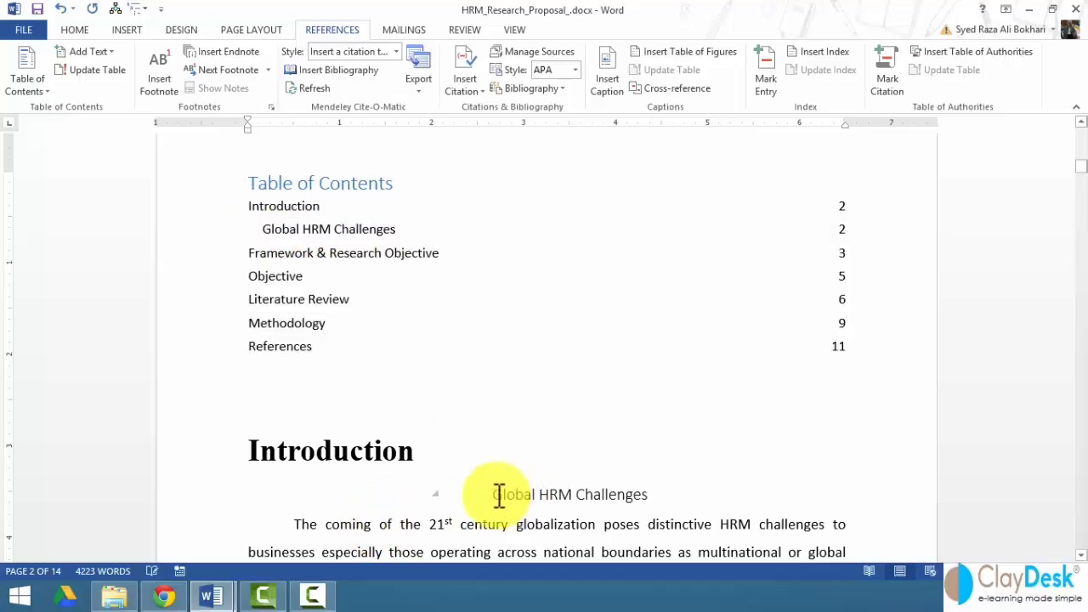
# - Italicize the Global HRM Challenges heading and update the entire Table of Contents
pyautogui.doubleClick(505, 494)
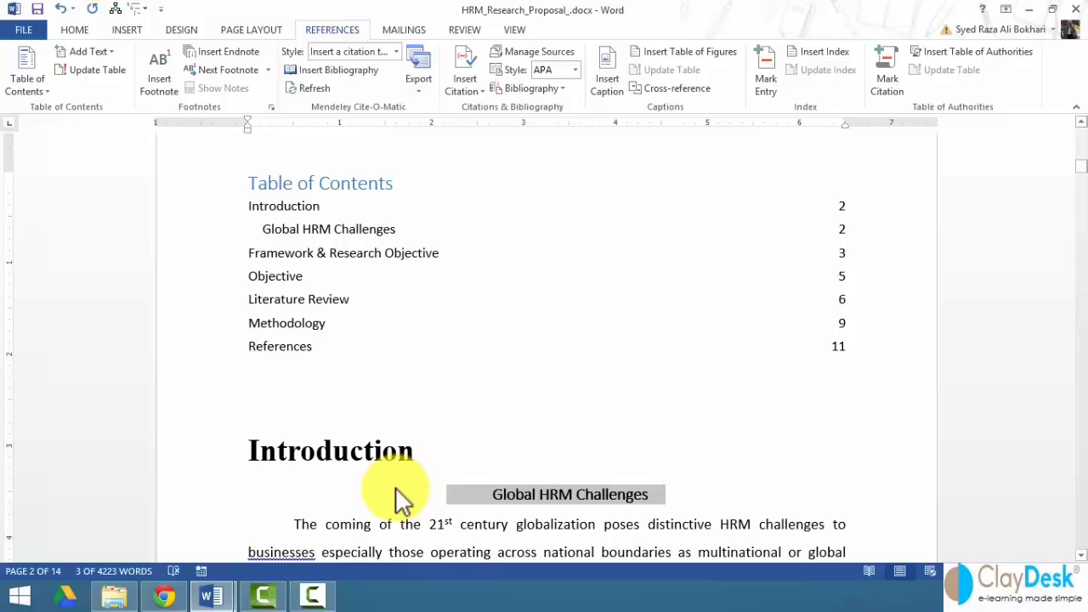
pyautogui.hotkey('ctrl', 'i')
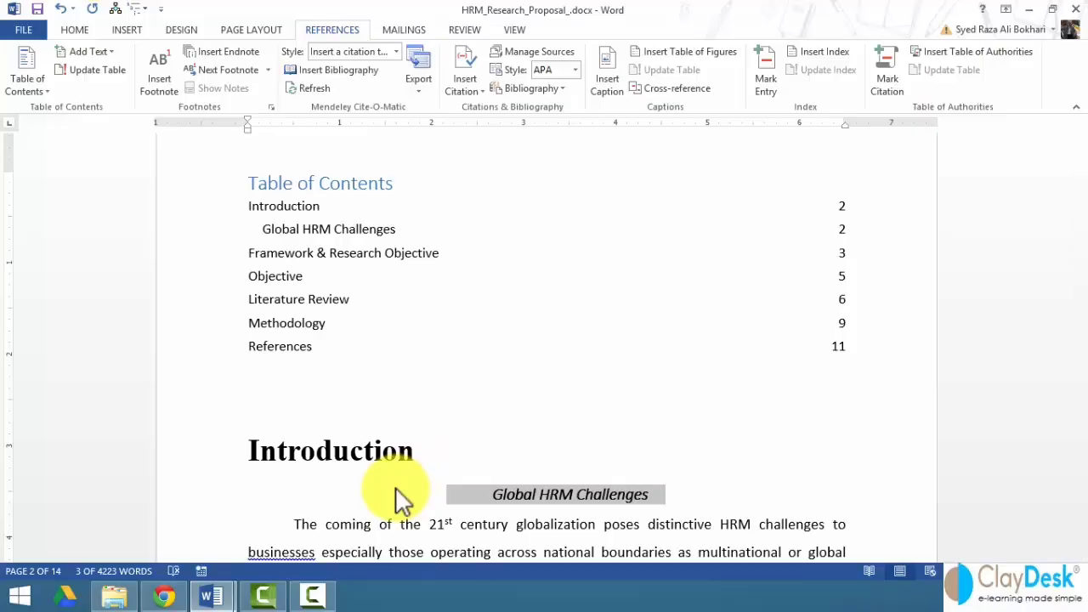
pyautogui.click(333, 276)
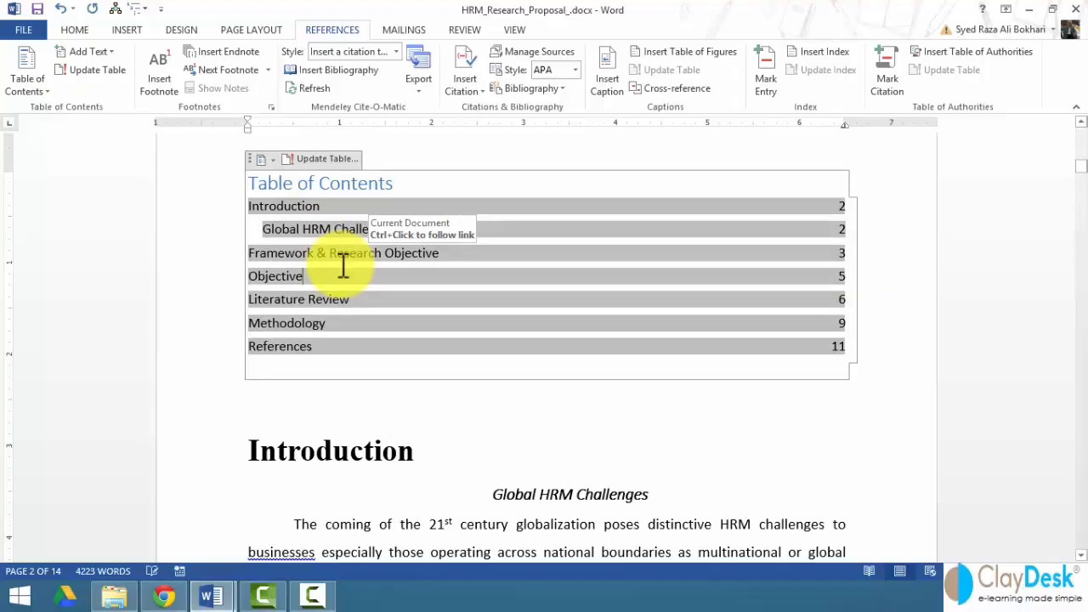
pyautogui.click(348, 160)
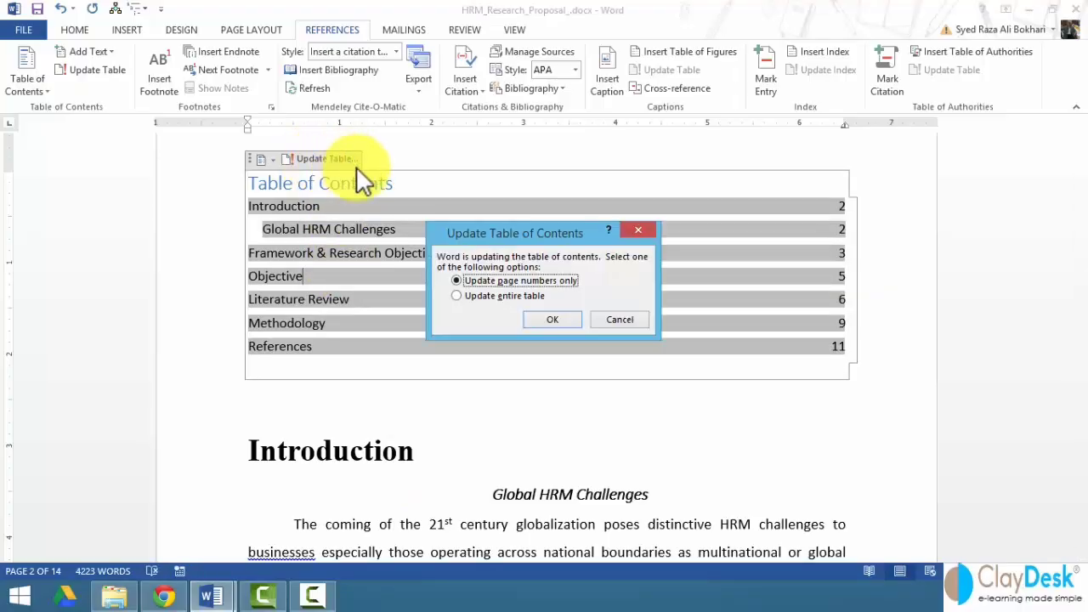
pyautogui.click(533, 298)
pyautogui.click(542, 316)
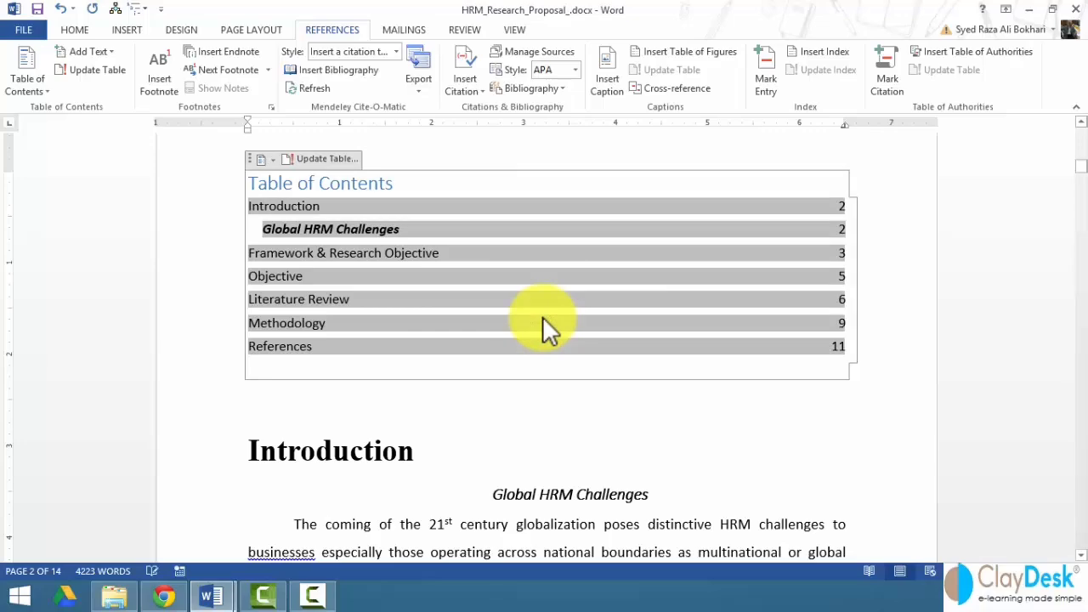
# - Select the seven-entry Table of Contents above the Introduction heading
pyautogui.click(400, 473)
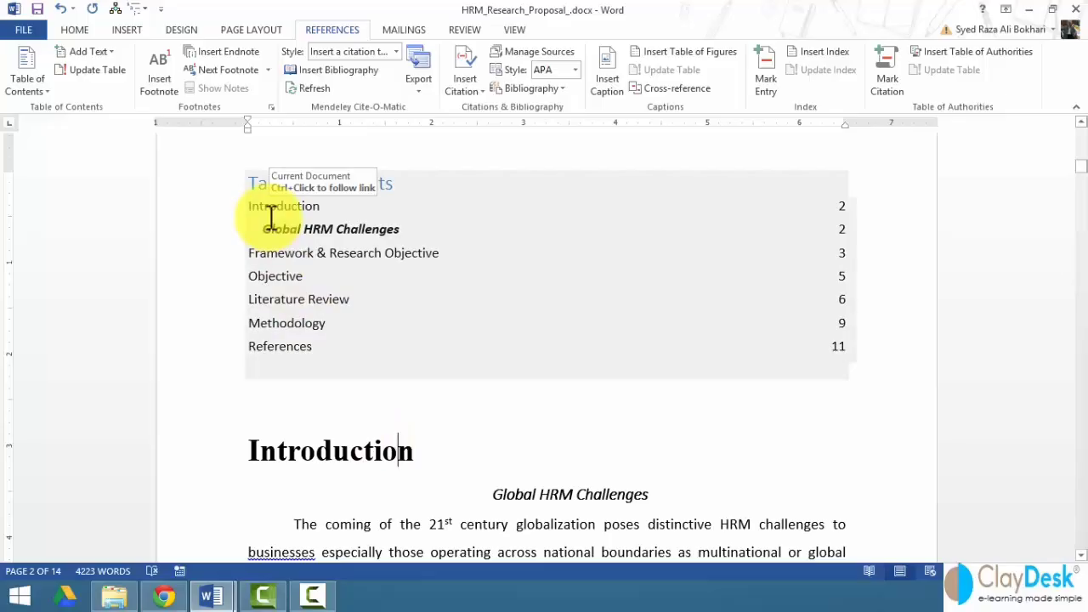
pyautogui.moveTo(190, 187); pyautogui.dragTo(206, 344)
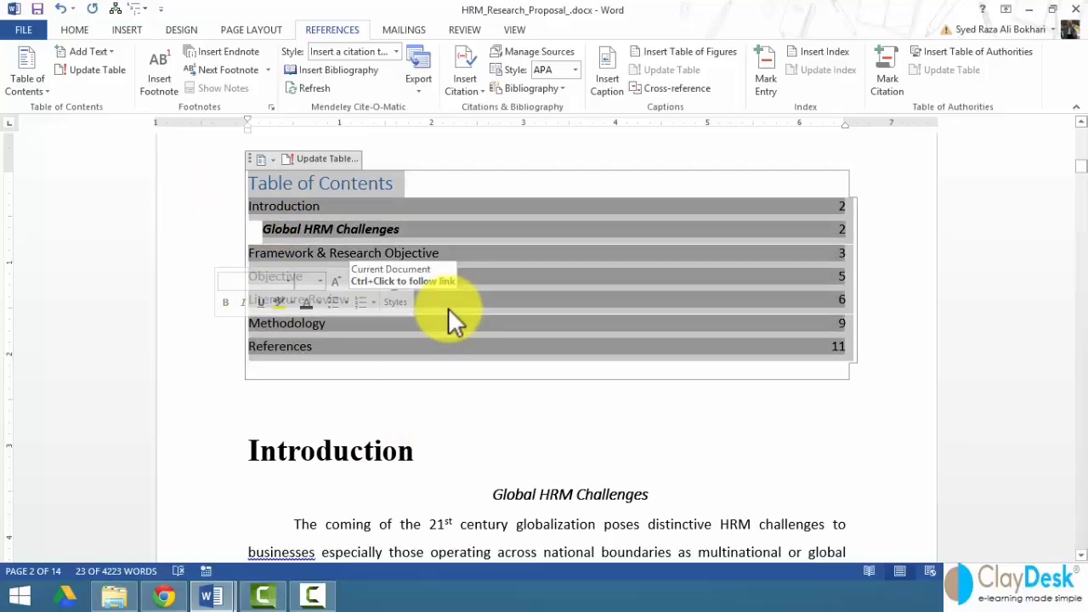
# - Clear the Table of Contents selection
pyautogui.click(480, 446)
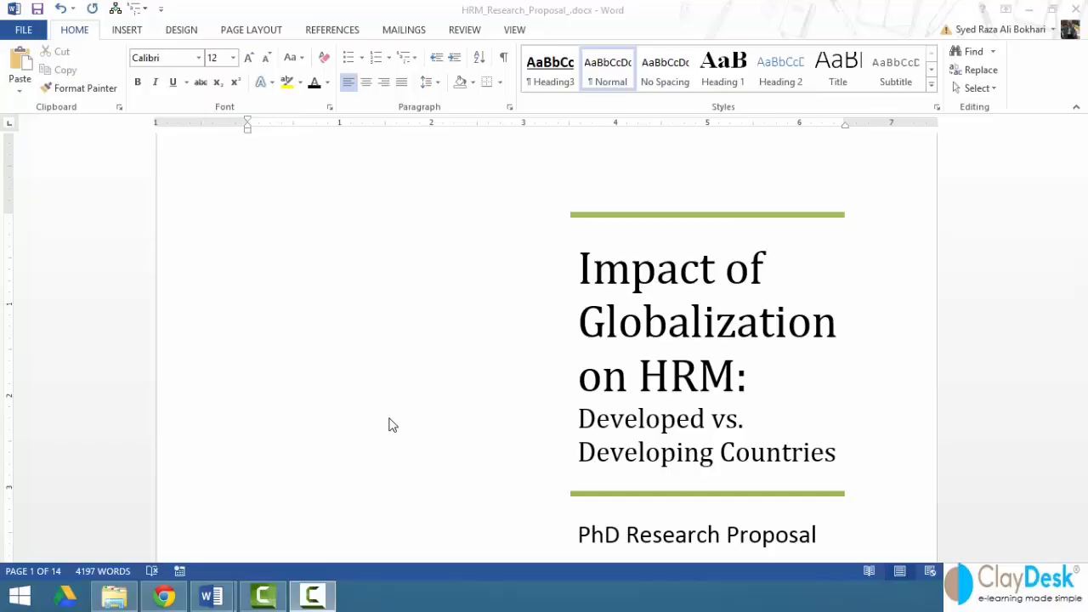
# - Apply Heading 1 to the Introduction, Framework & Research Objective and Objective headings
pyautogui.scroll(-5, 279, 383)
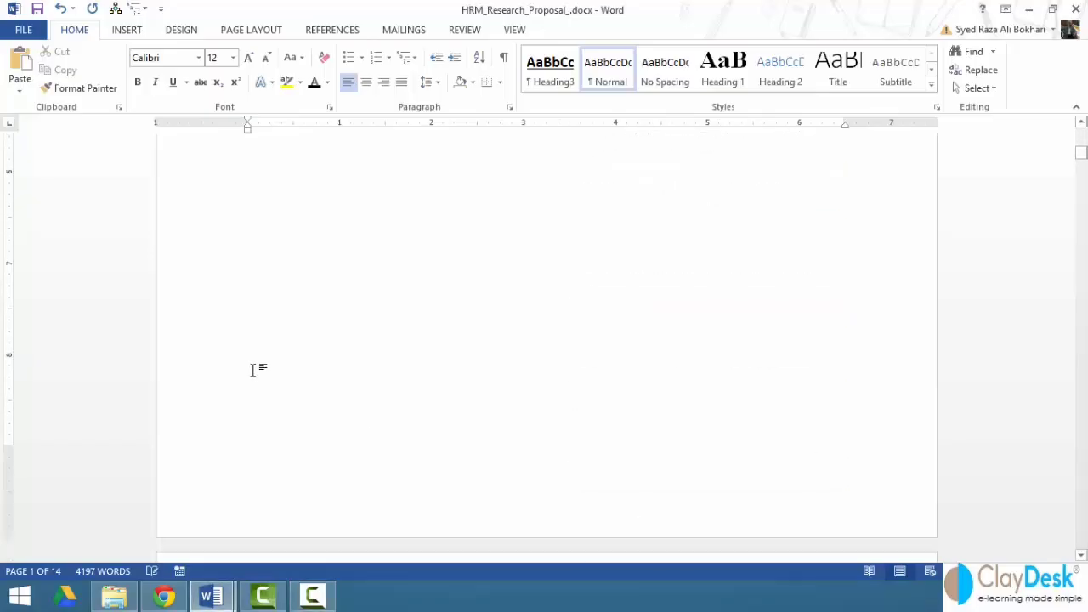
pyautogui.scroll(-6, 252, 370)
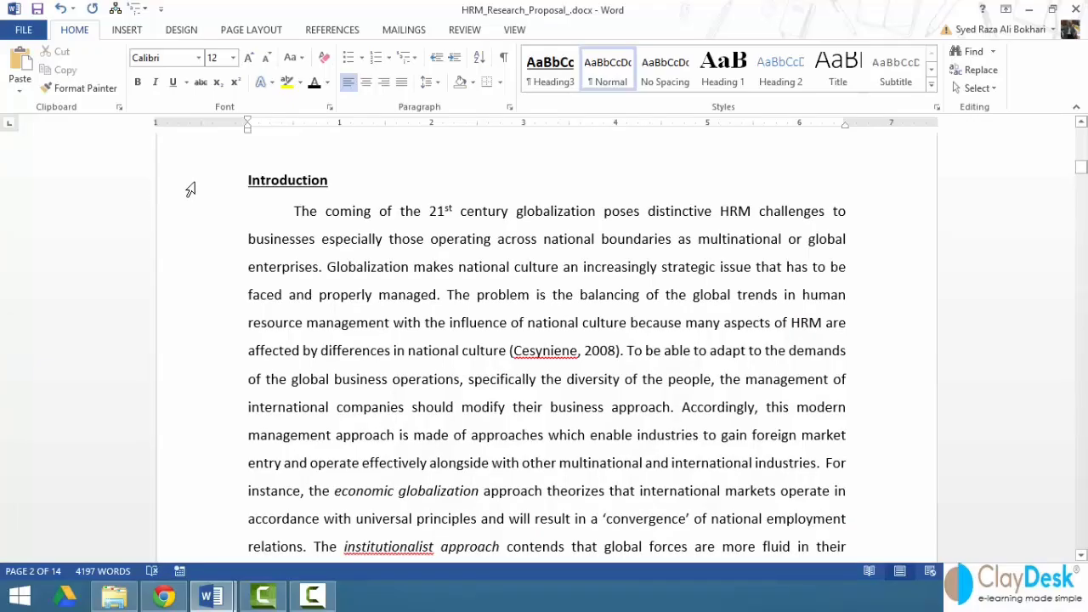
pyautogui.click(188, 188)
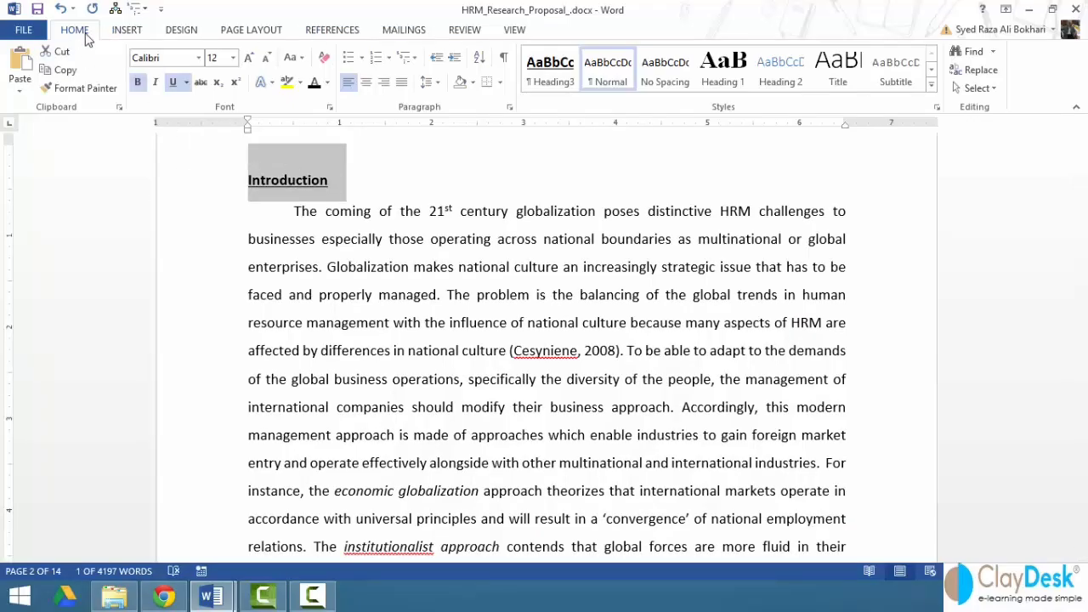
pyautogui.click(721, 74)
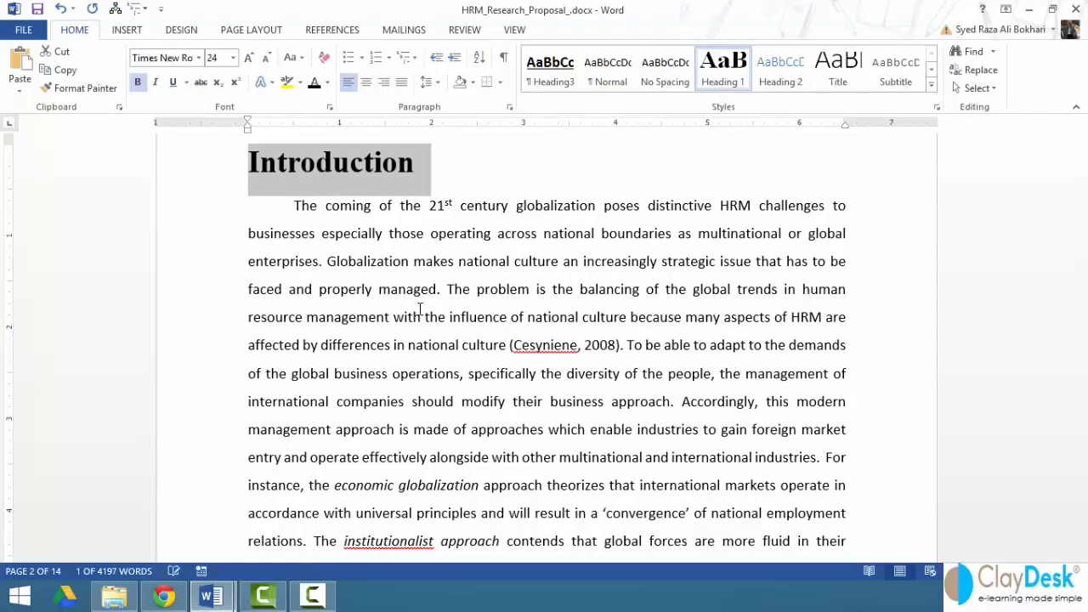
pyautogui.scroll(-15, 232, 347)
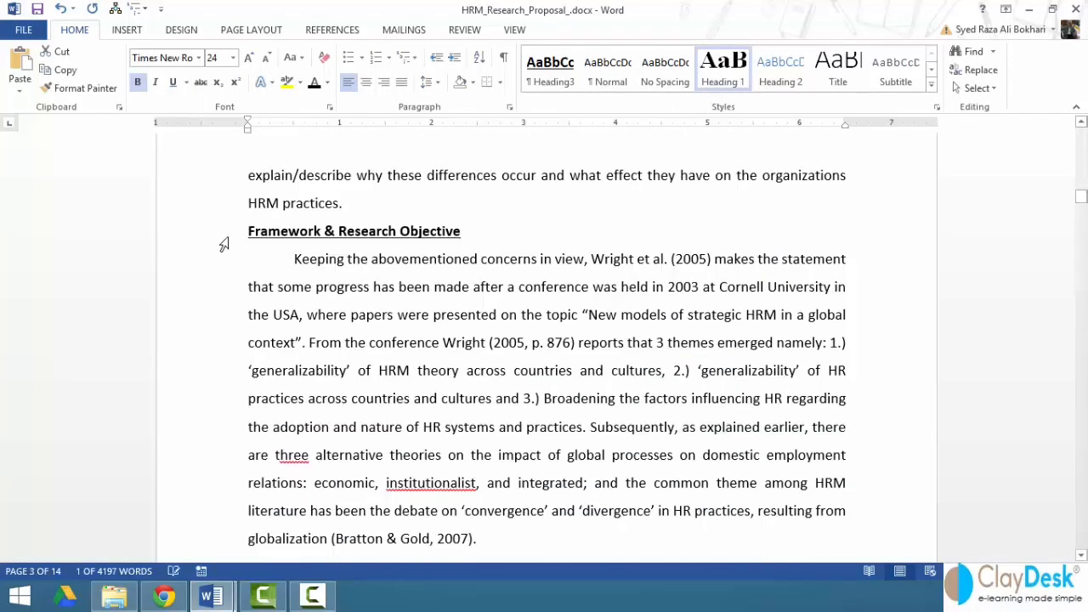
pyautogui.click(223, 243)
pyautogui.click(722, 73)
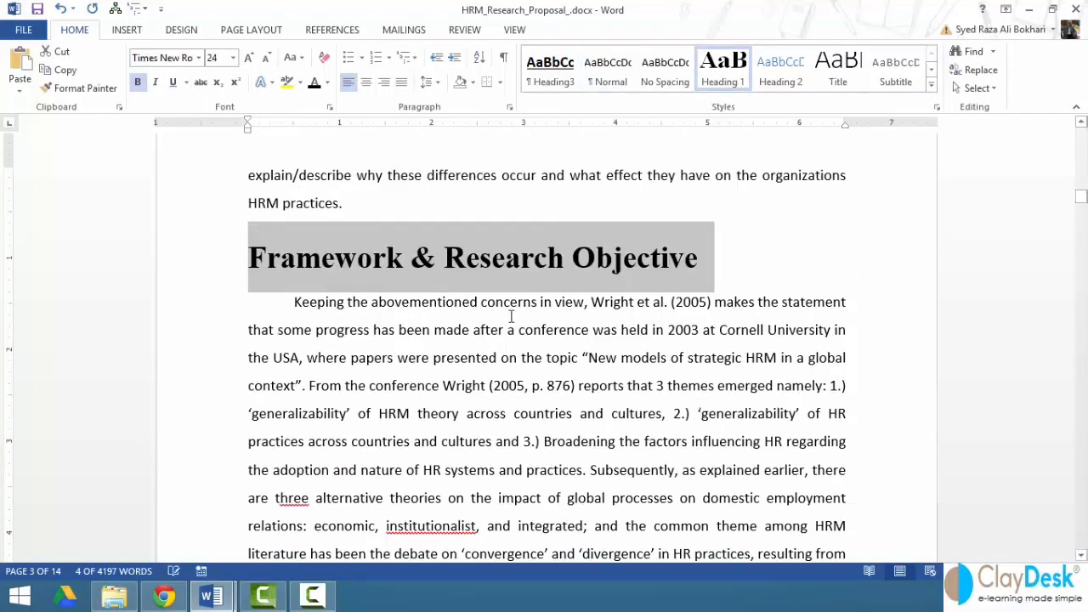
pyautogui.scroll(-15, 511, 316)
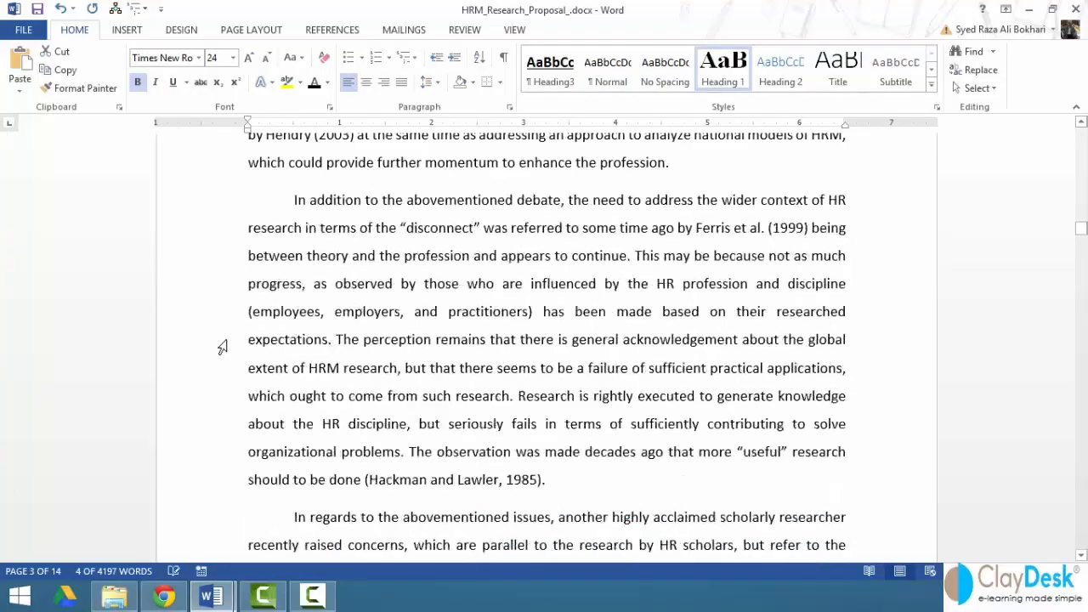
pyautogui.scroll(-15, 222, 347)
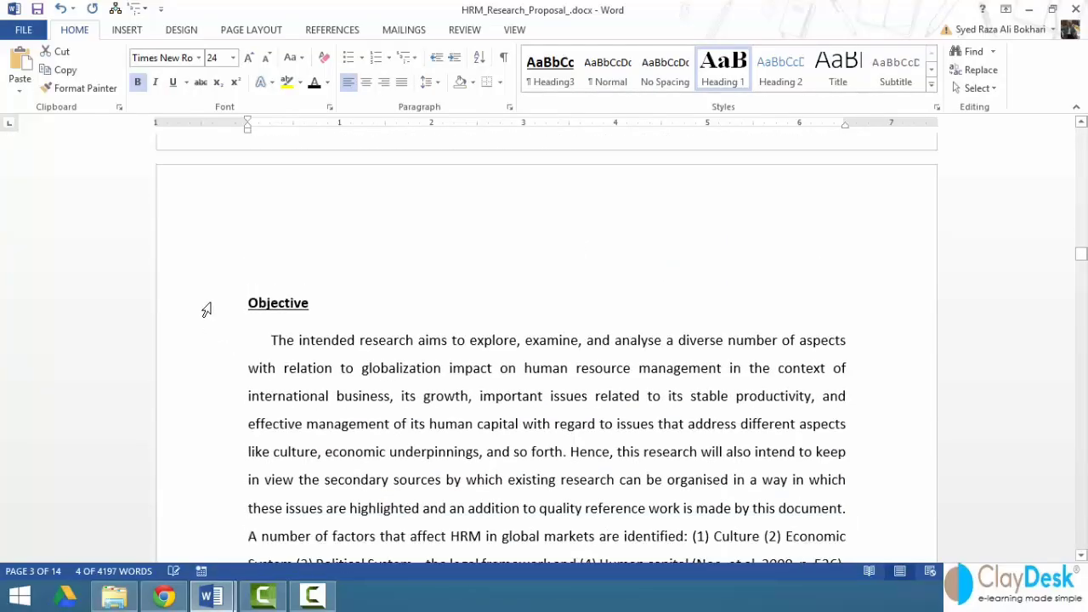
pyautogui.click(207, 310)
pyautogui.click(722, 78)
# - Apply Heading 1 to the Literature Review, Methodology and References headings
pyautogui.scroll(-5, 197, 387)
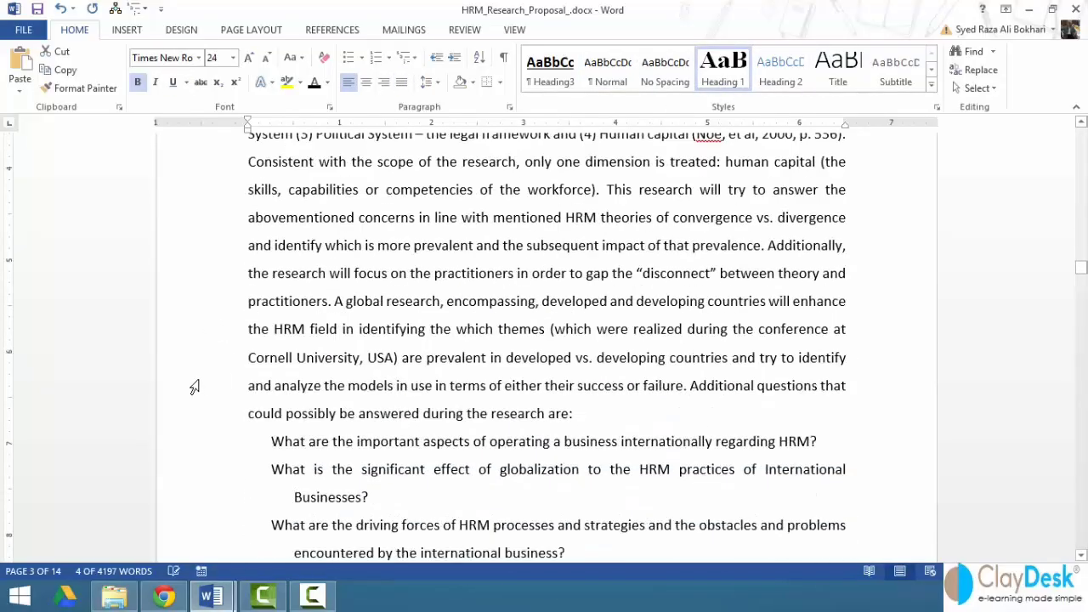
pyautogui.scroll(-10, 199, 369)
pyautogui.click(204, 283)
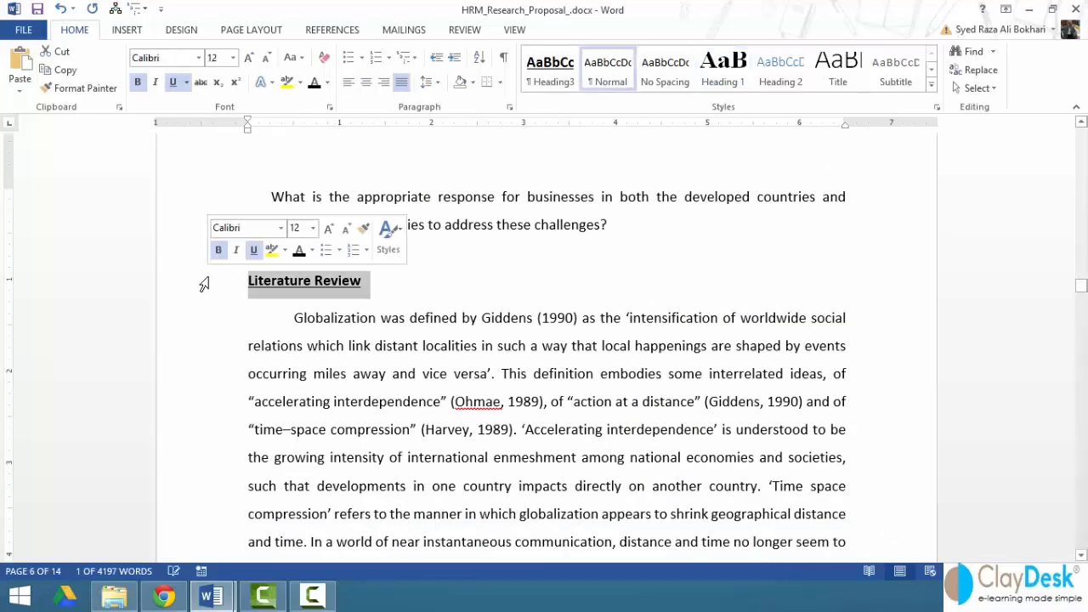
pyautogui.click(722, 79)
pyautogui.scroll(-4, 193, 381)
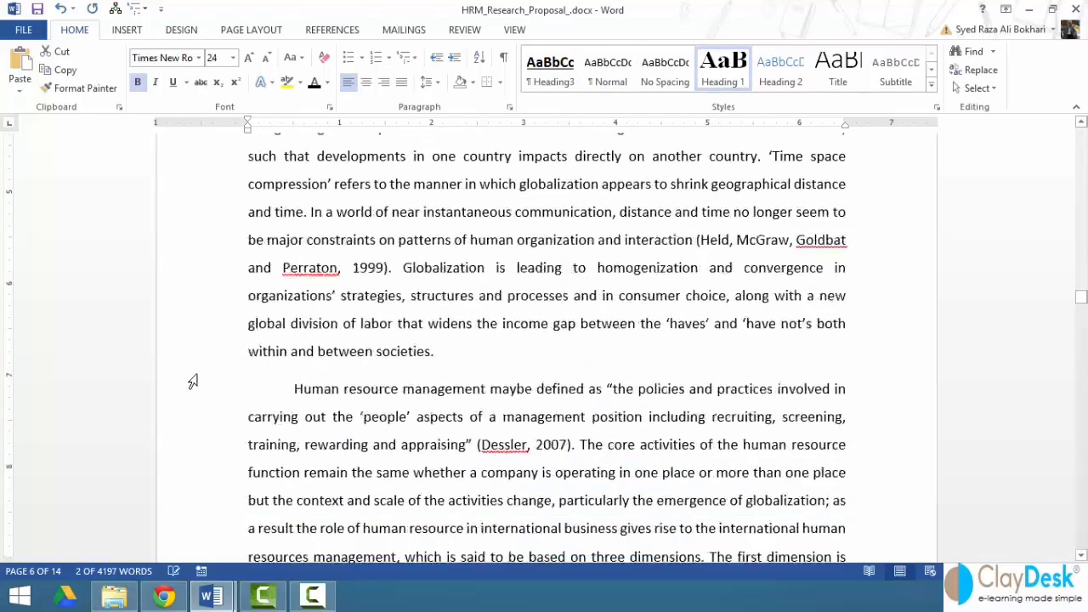
pyautogui.scroll(-12, 196, 378)
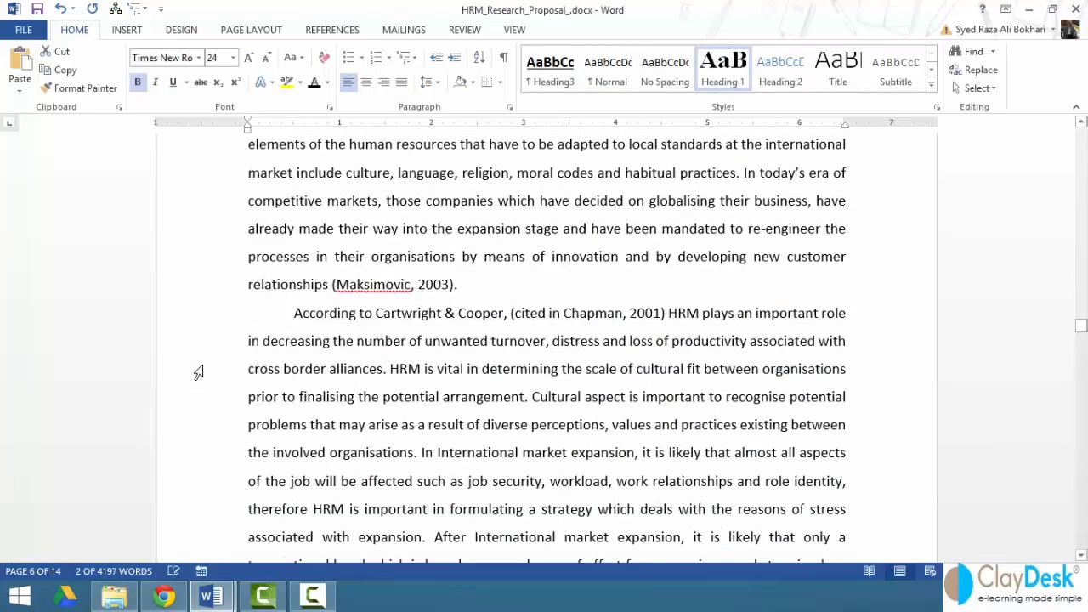
pyautogui.scroll(-12, 198, 373)
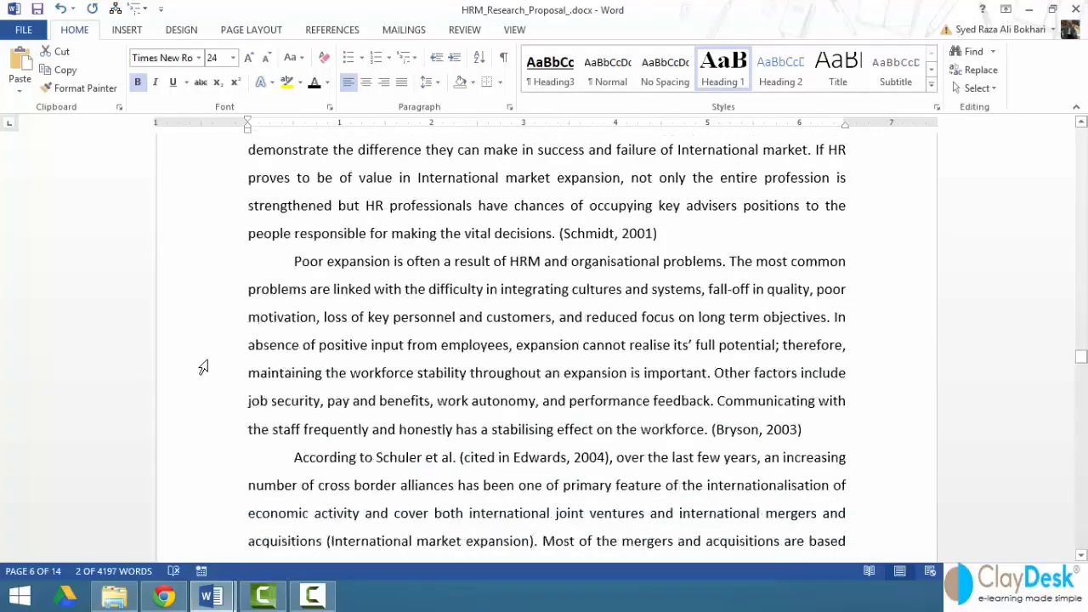
pyautogui.scroll(-10, 203, 367)
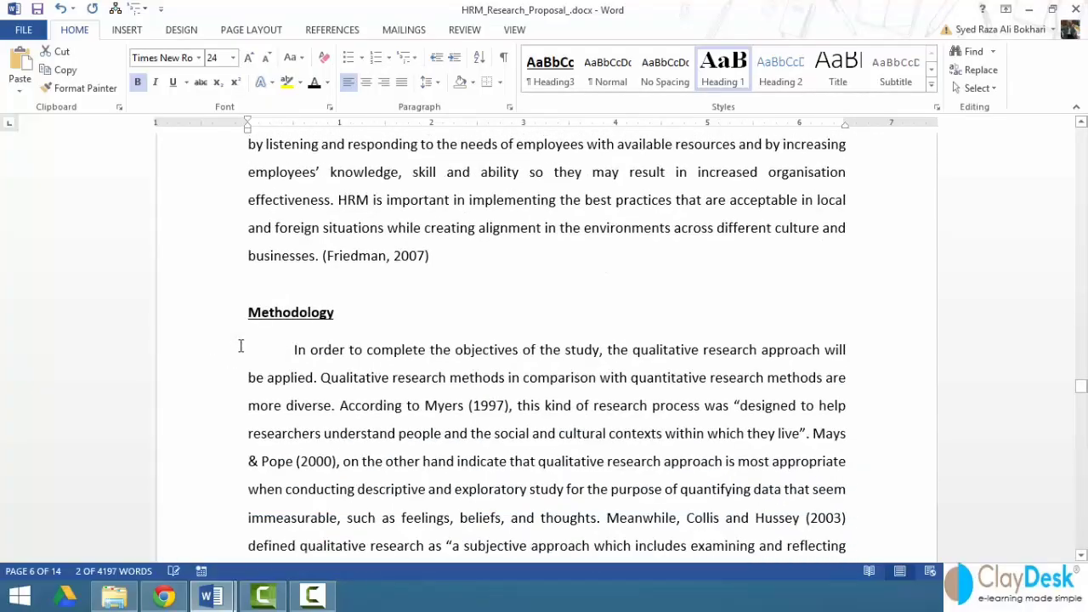
pyautogui.click(215, 327)
pyautogui.click(723, 68)
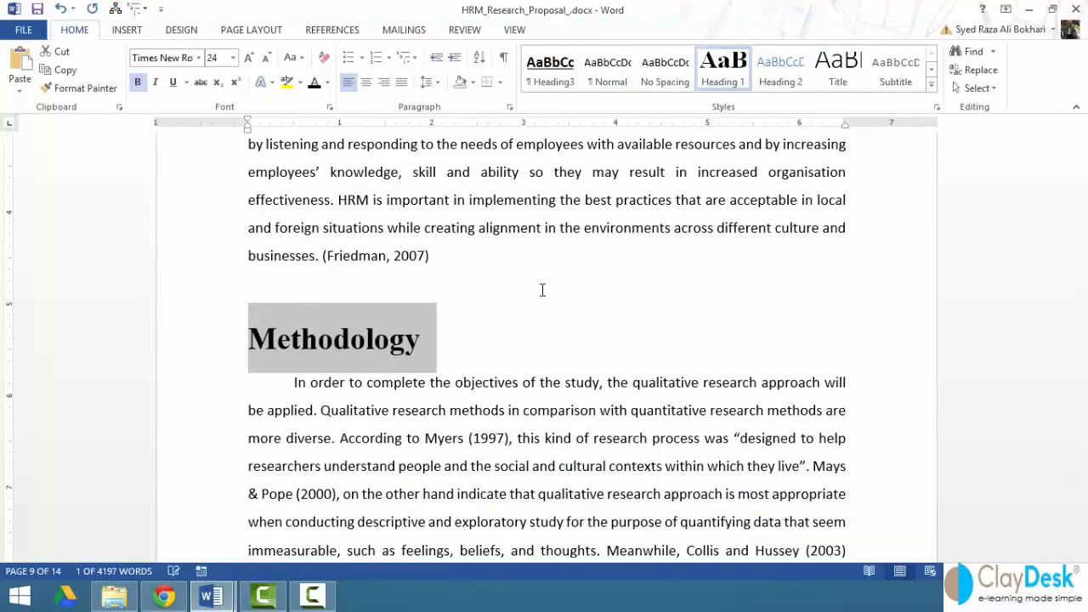
pyautogui.scroll(-5, 328, 331)
pyautogui.scroll(-12, 245, 319)
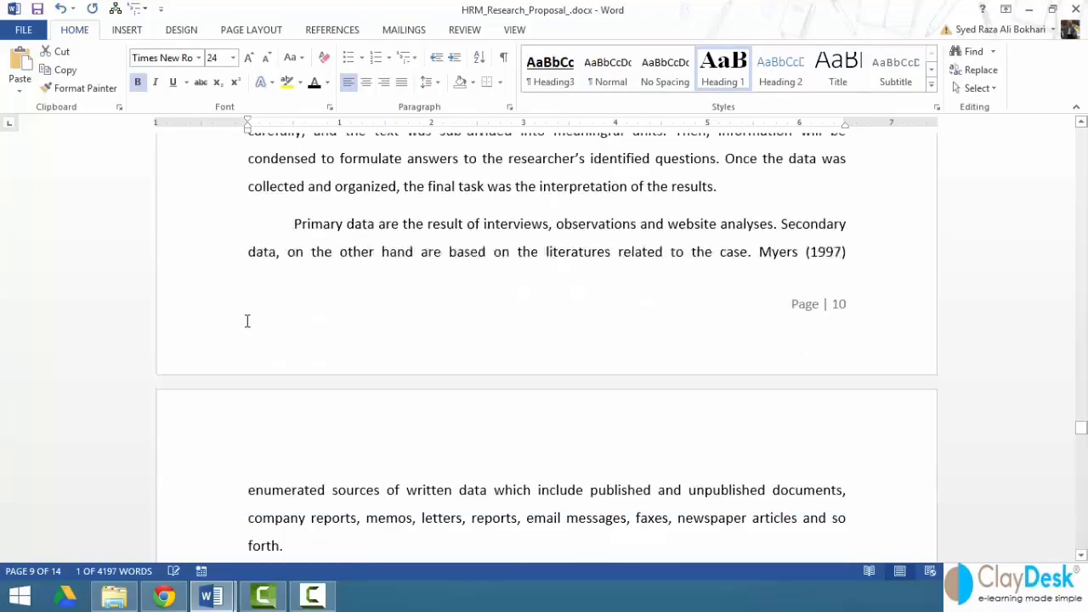
pyautogui.scroll(-5, 243, 321)
pyautogui.click(219, 223)
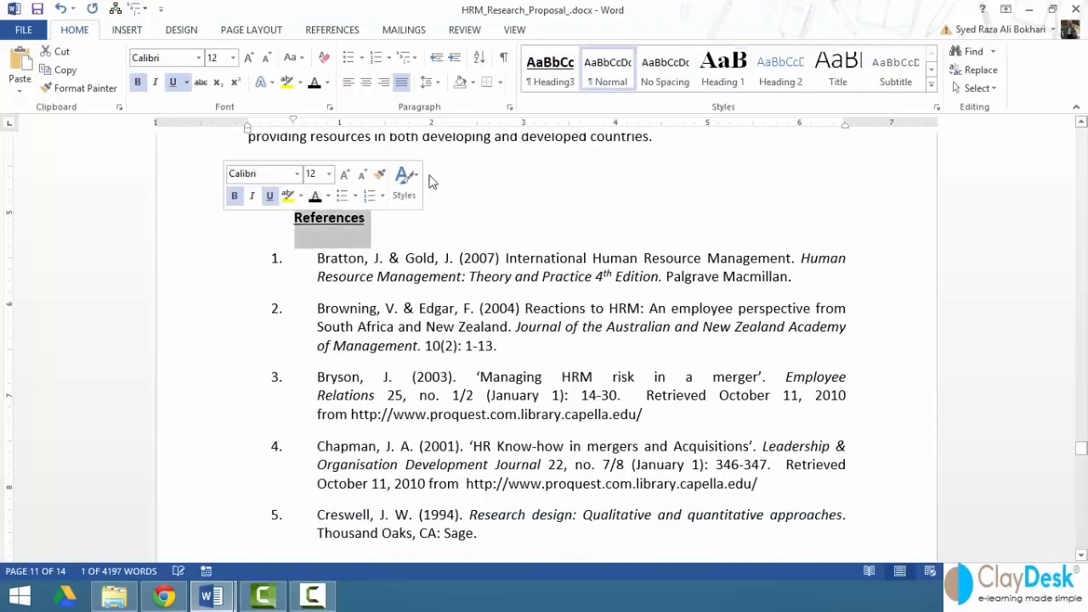
pyautogui.click(722, 67)
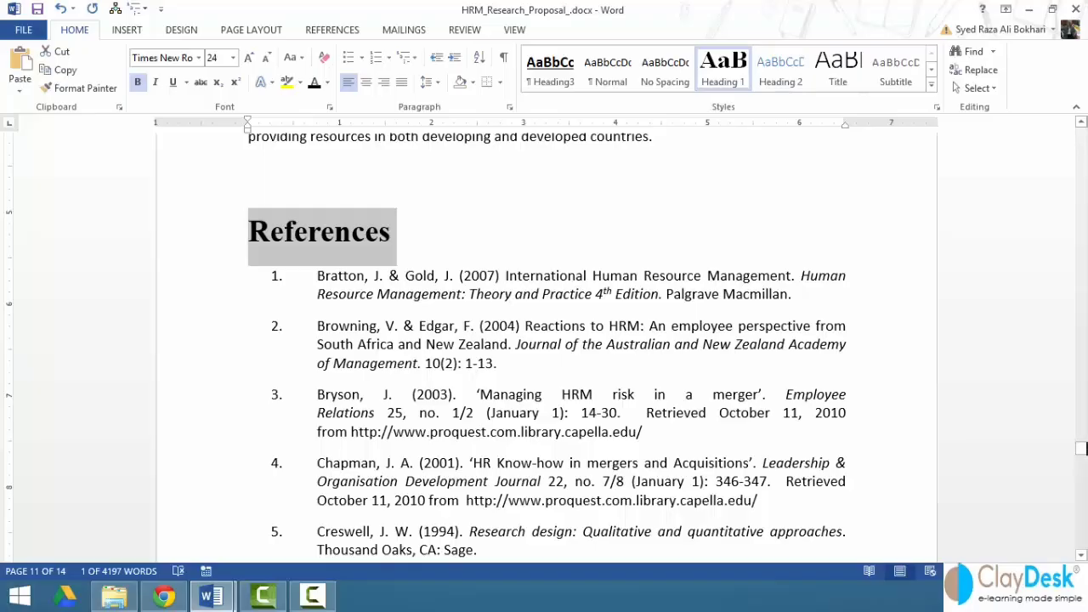
pyautogui.moveTo(1081, 449); pyautogui.dragTo(1081, 174)
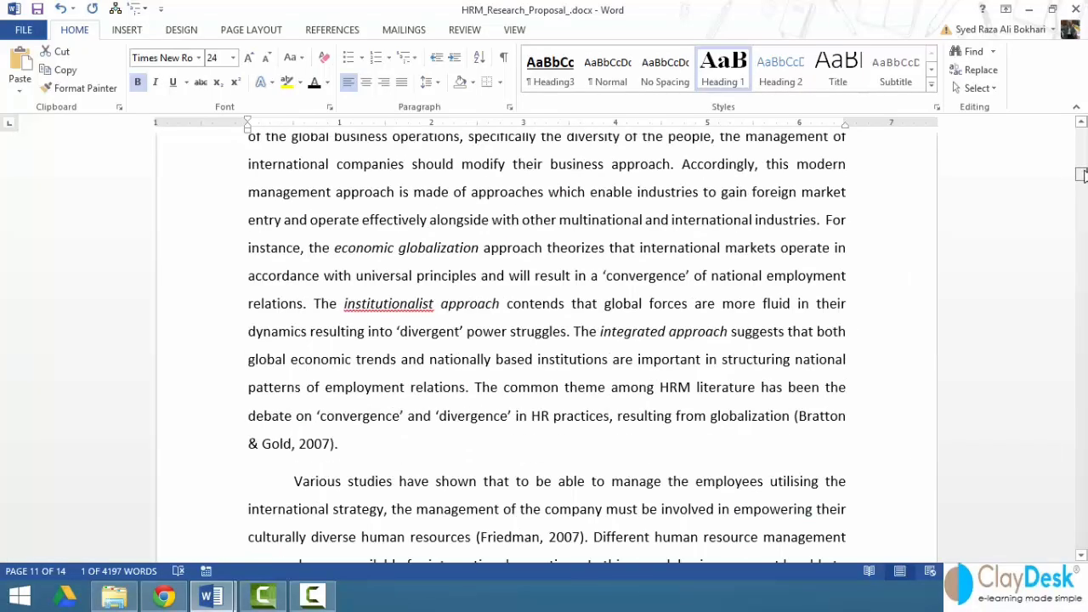
pyautogui.scroll(4, 233, 358)
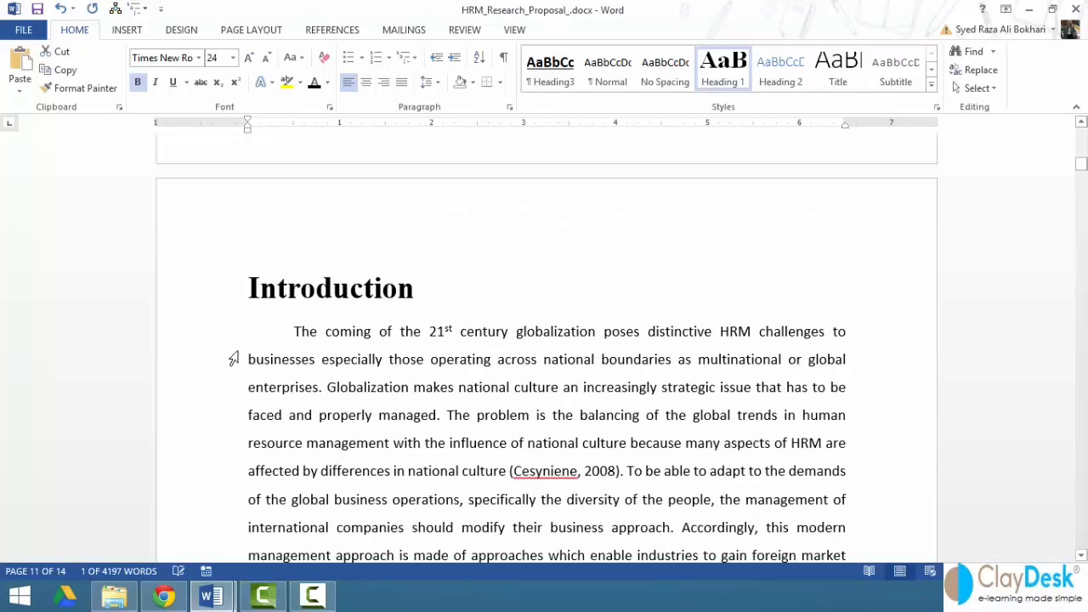
# - Insert an empty line above the Introduction heading and set it to 12 point
pyautogui.click(245, 302)
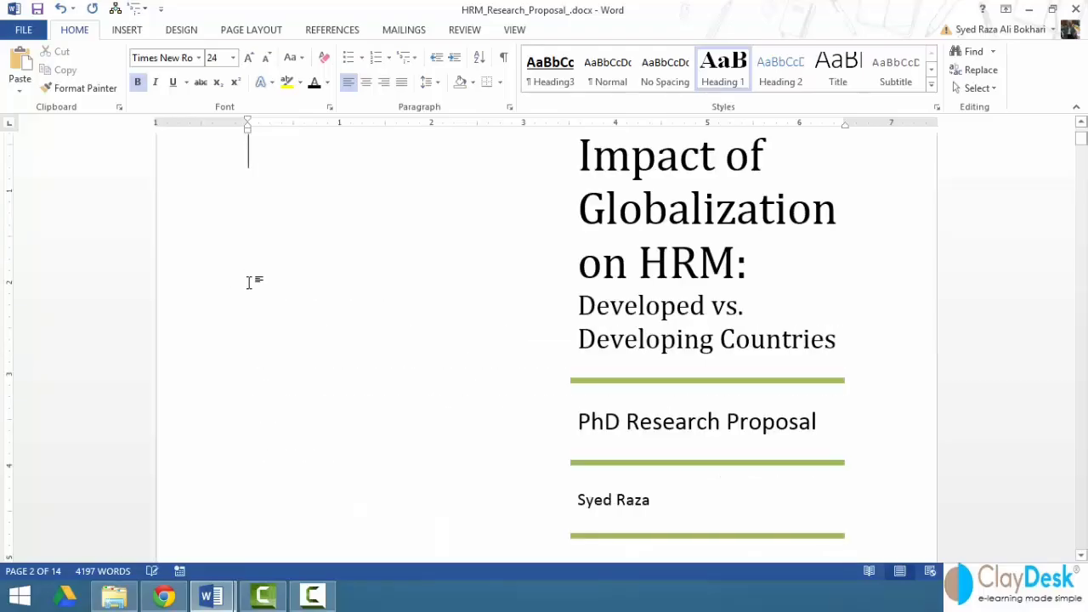
pyautogui.hotkey('ctrl', 'Home')
pyautogui.press('Down')
pyautogui.press('Down')
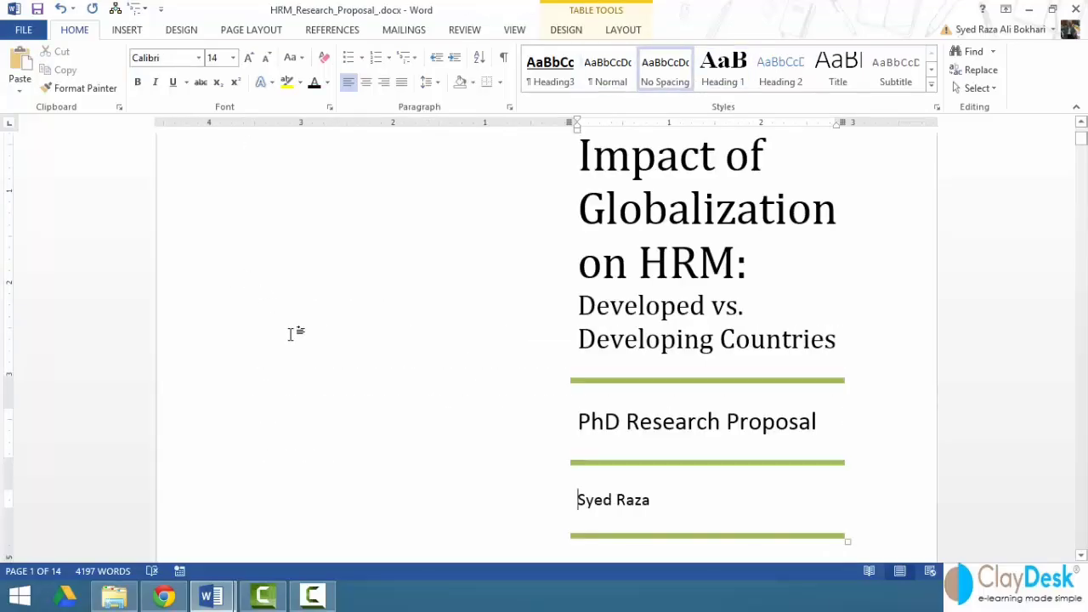
pyautogui.press('Down')
pyautogui.press('Return')
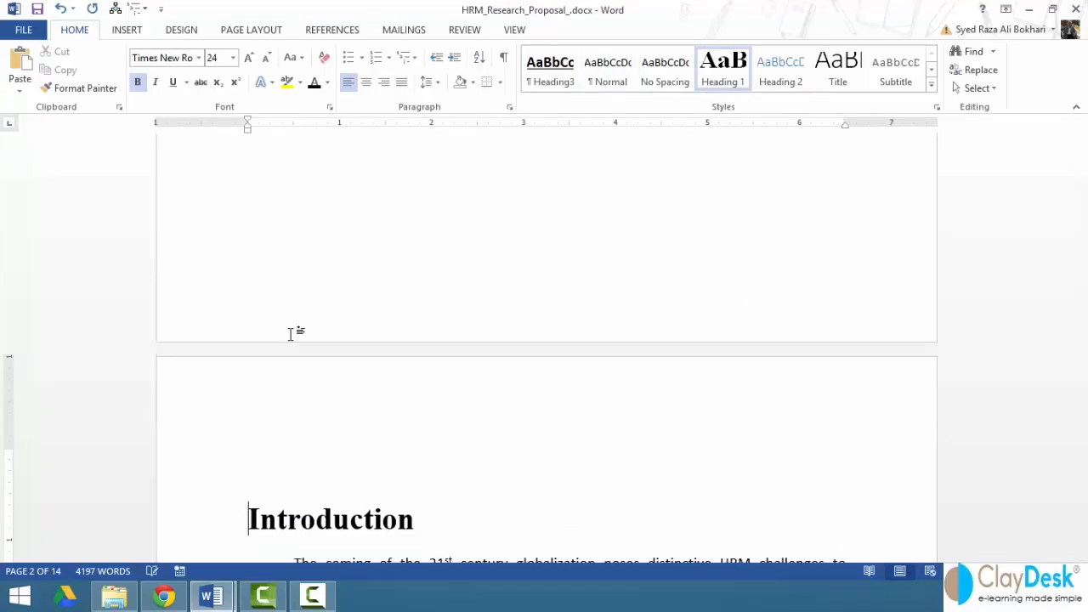
pyautogui.press('Up')
pyautogui.click(234, 58)
pyautogui.click(215, 136)
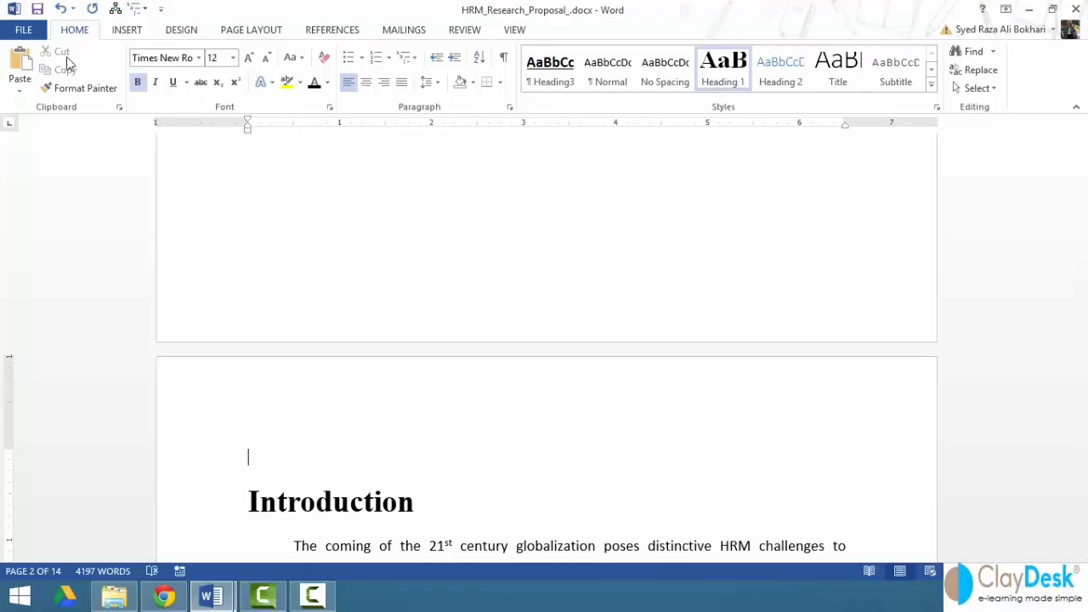
pyautogui.click(338, 34)
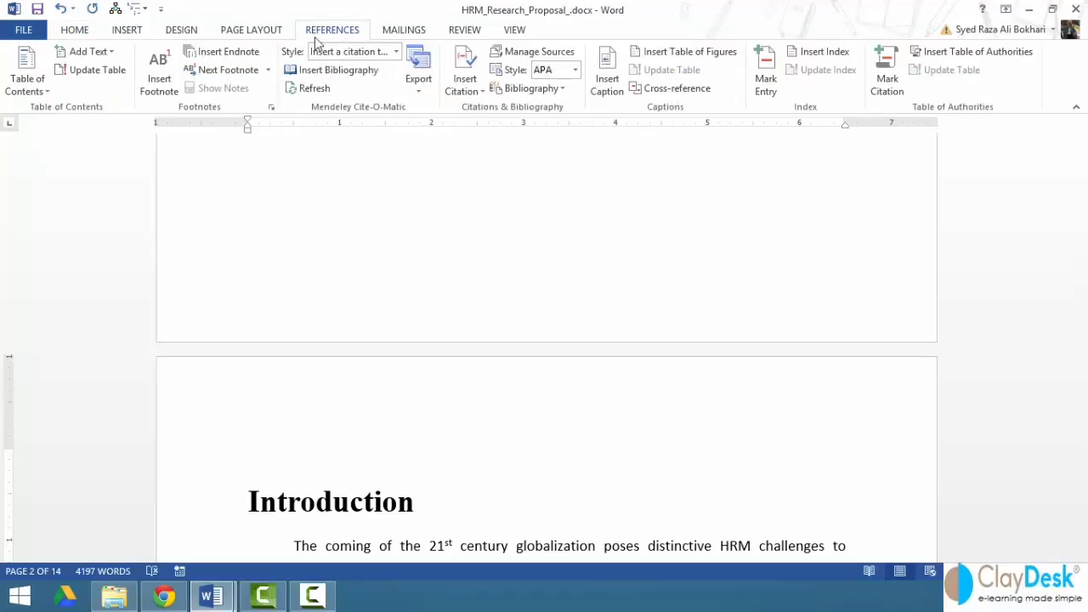
# - Show the Table of Contents gallery with Automatic Table 1, Automatic Table 2 and Manual Table
pyautogui.click(41, 92)
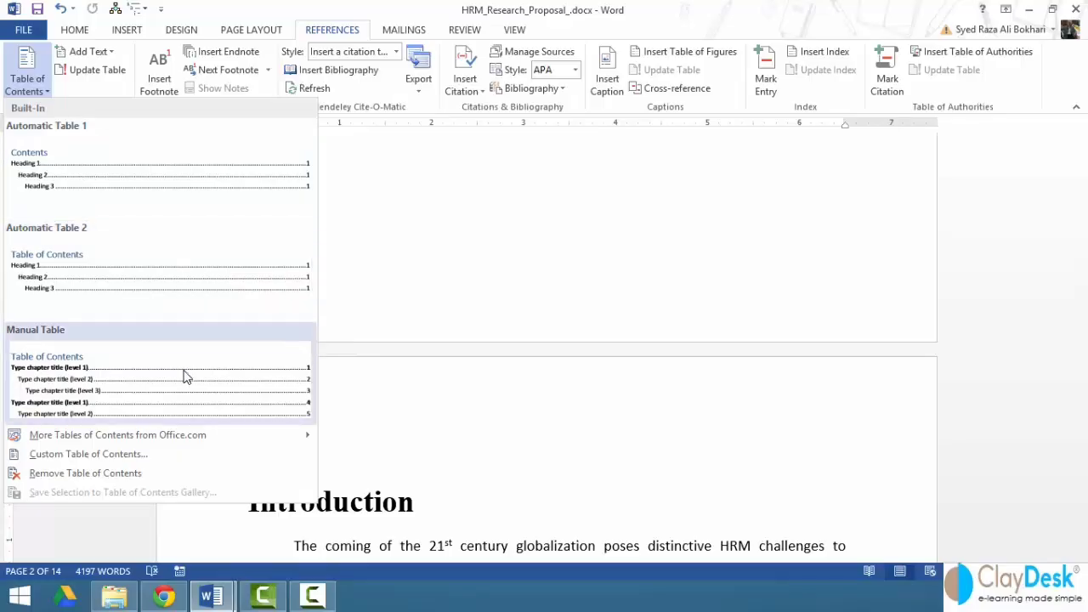
# - Open Custom Table of Contents, leaving hyperlinks and page numbers enabled
pyautogui.click(212, 465)
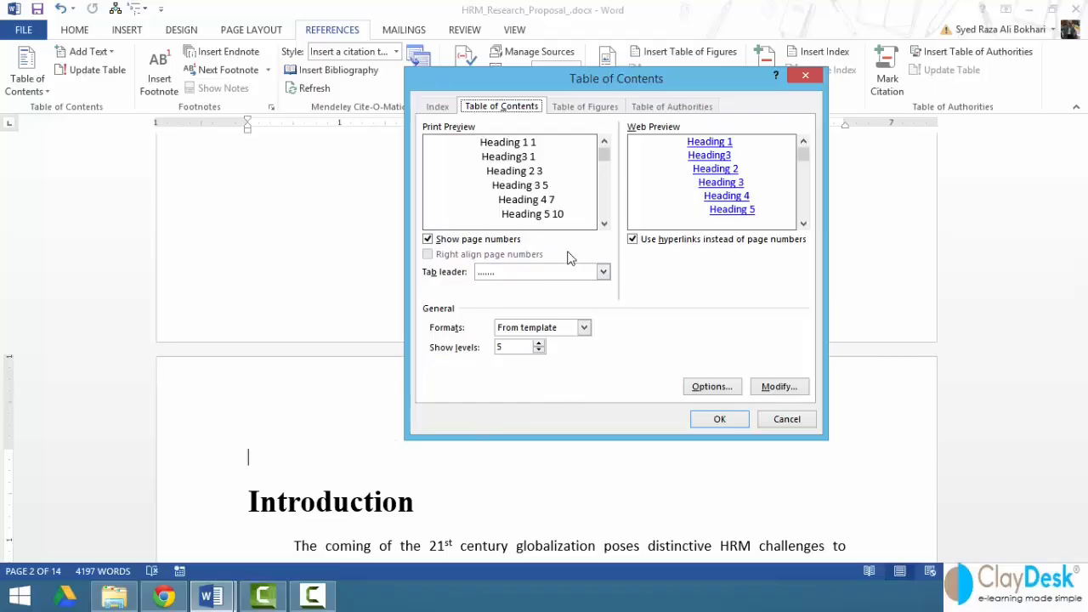
pyautogui.click(633, 240)
pyautogui.click(632, 241)
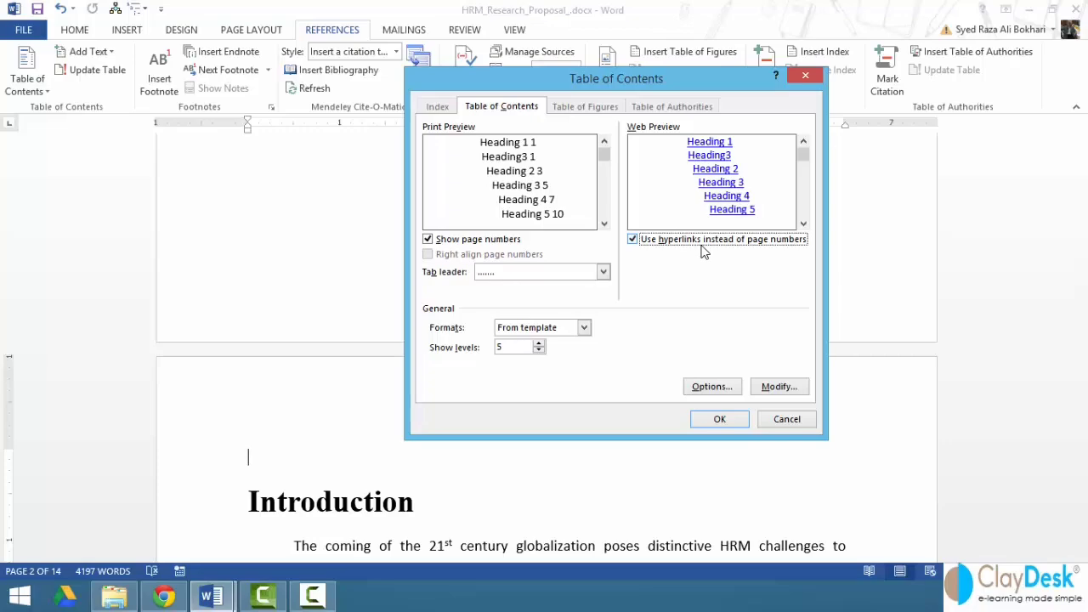
pyautogui.click(470, 245)
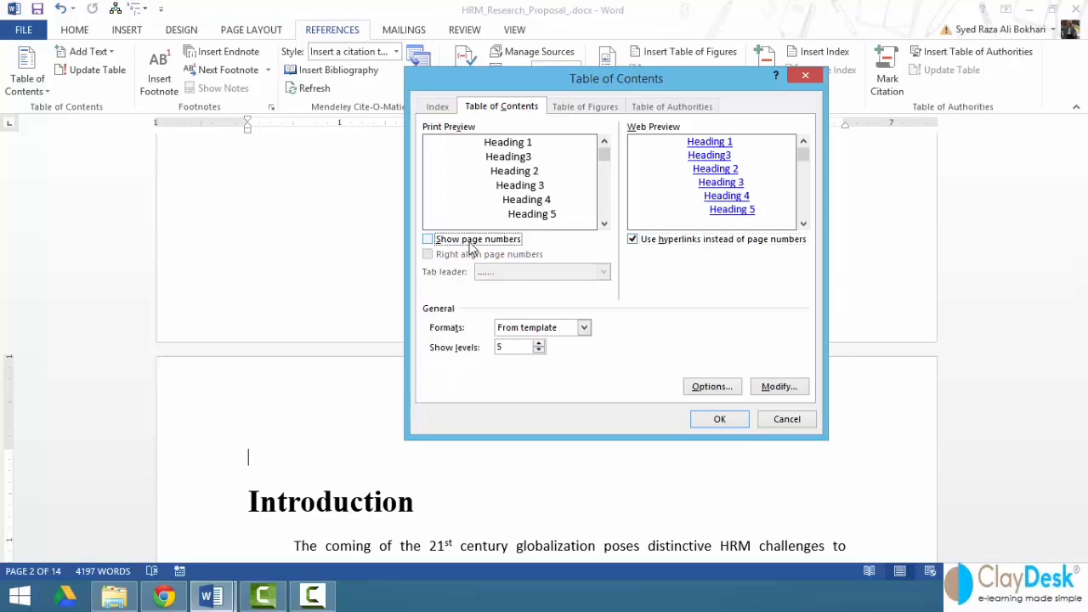
pyautogui.click(470, 245)
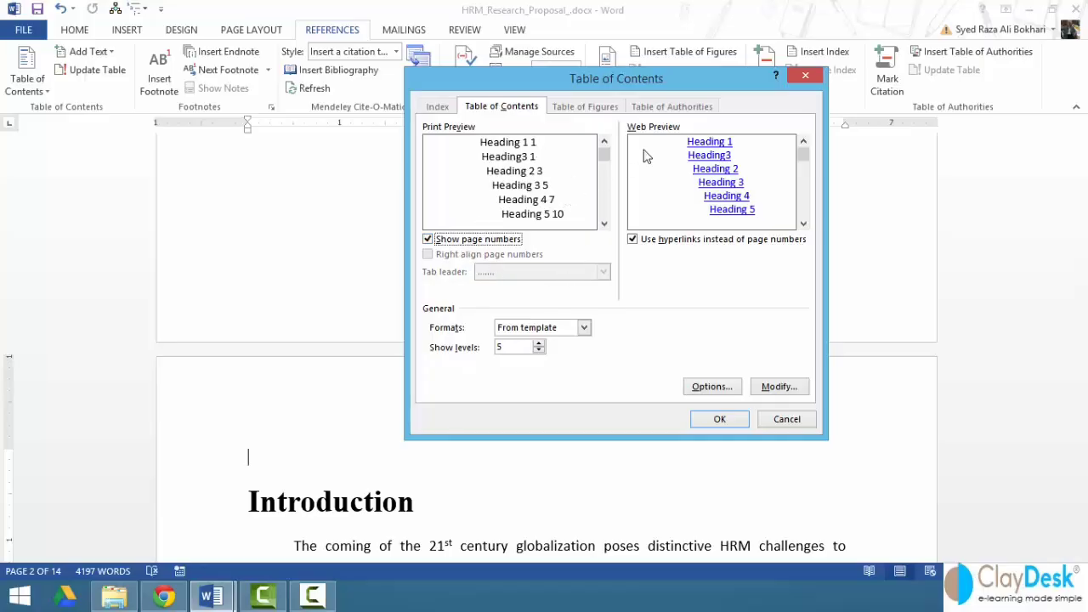
# - Preview the Distinctive, Fancy, Modern and Simple formats, then settle on Formal
pyautogui.click(584, 328)
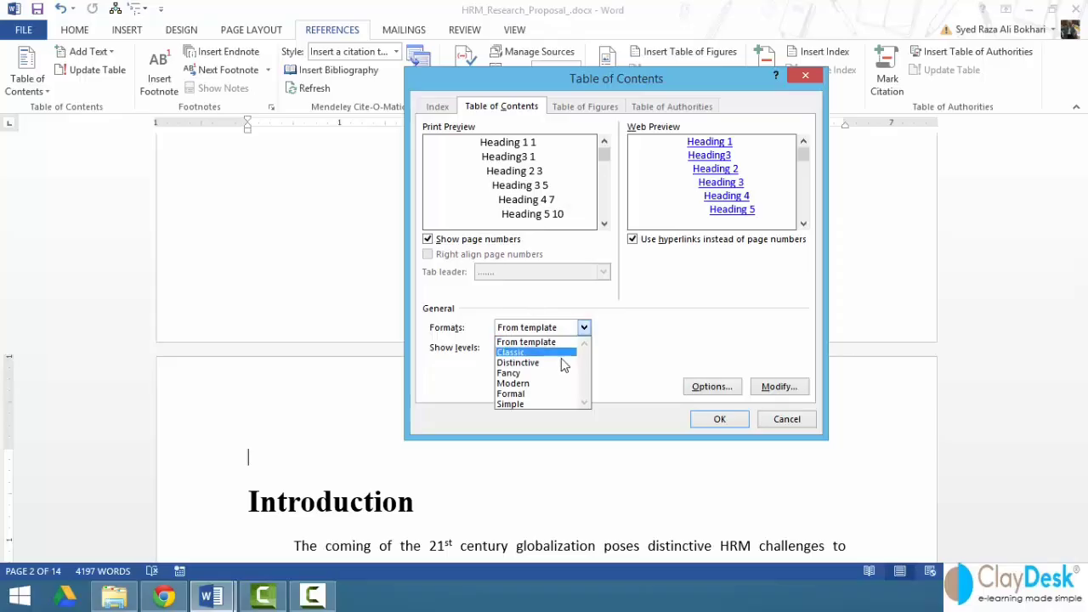
pyautogui.click(564, 360)
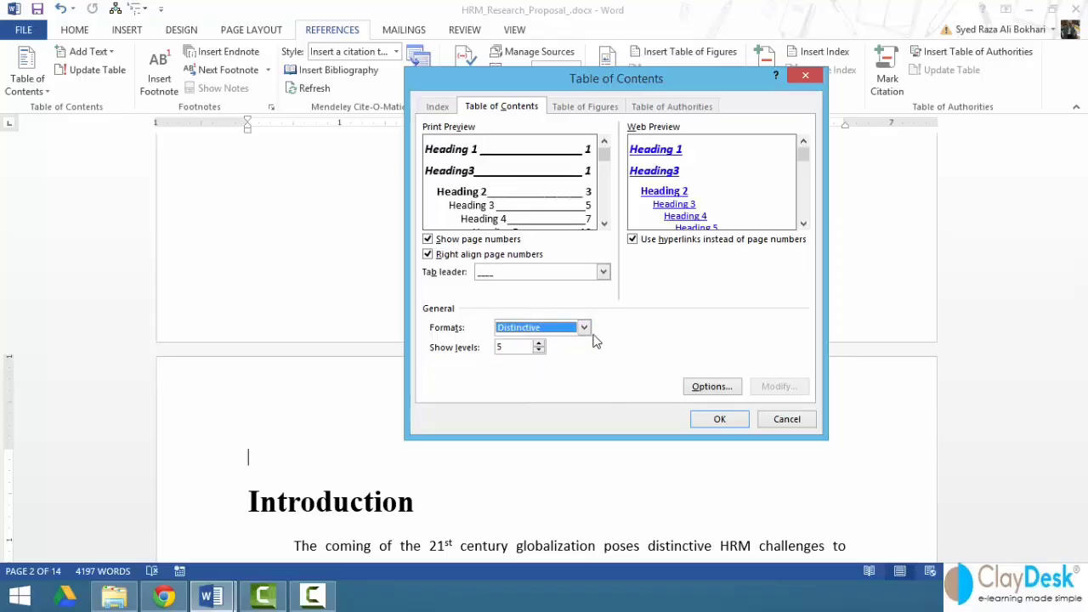
pyautogui.click(584, 329)
pyautogui.click(535, 375)
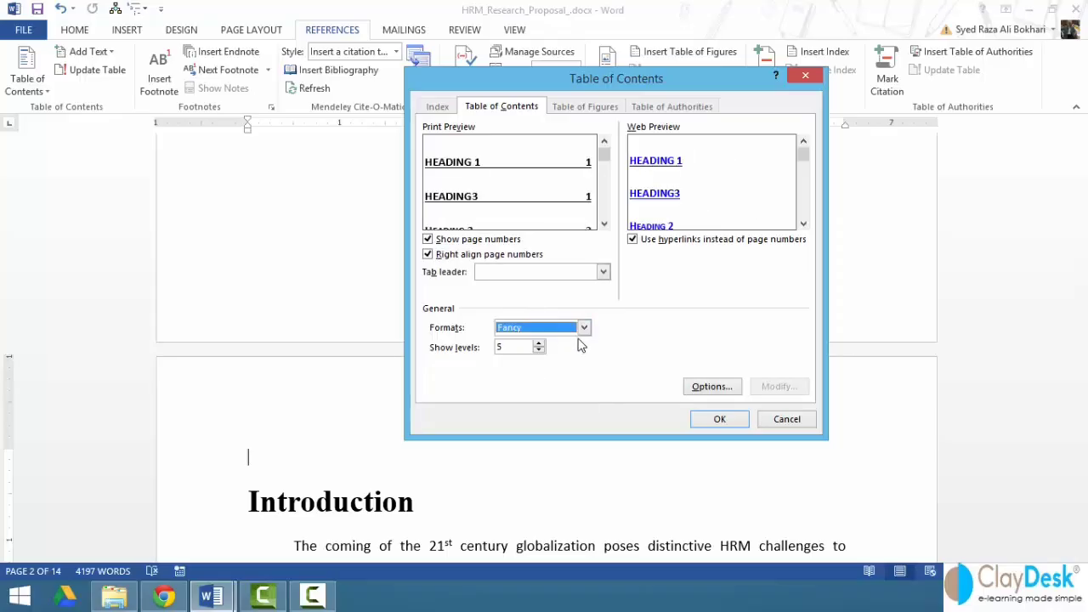
pyautogui.click(584, 328)
pyautogui.click(549, 382)
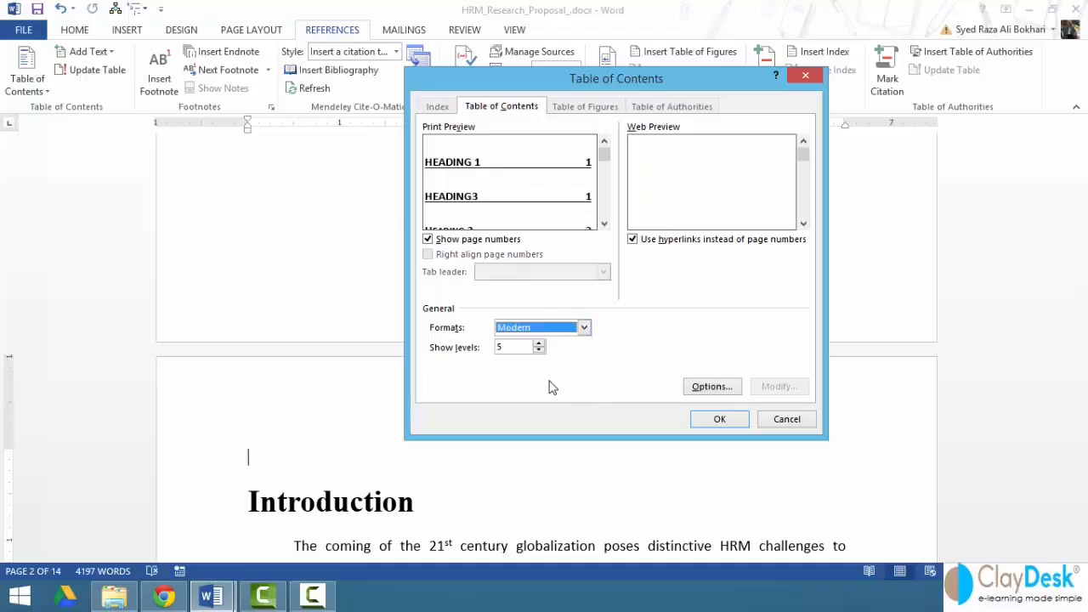
pyautogui.click(584, 329)
pyautogui.click(539, 393)
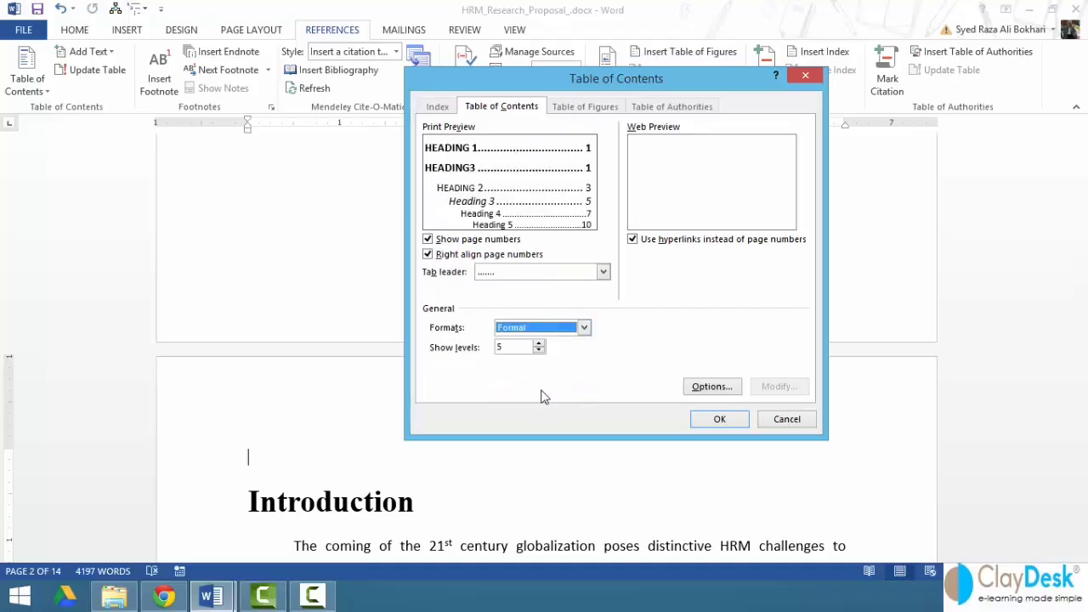
pyautogui.click(584, 328)
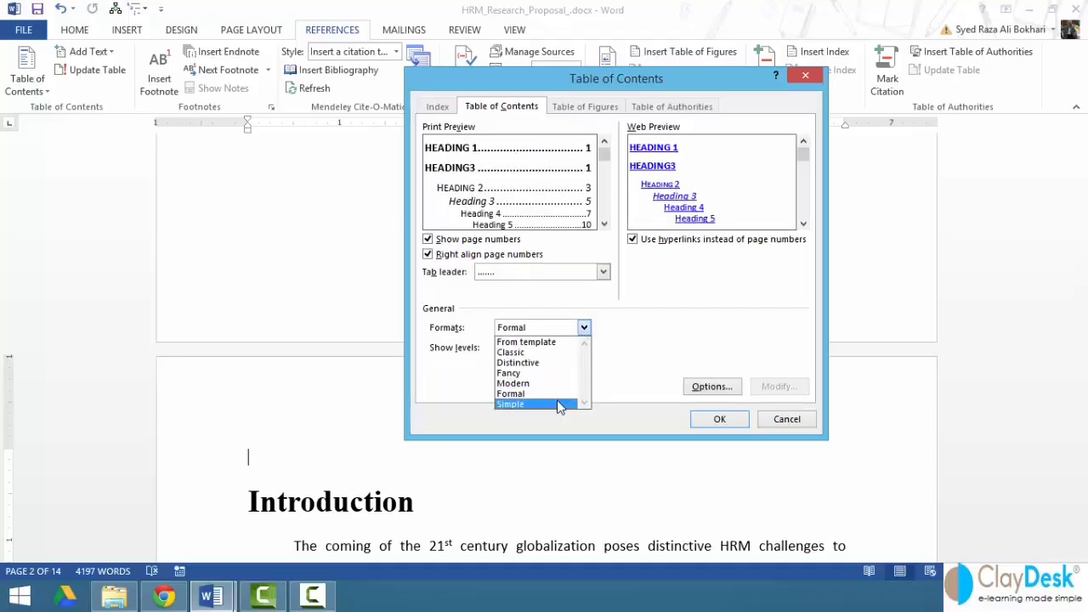
pyautogui.click(558, 405)
pyautogui.click(584, 328)
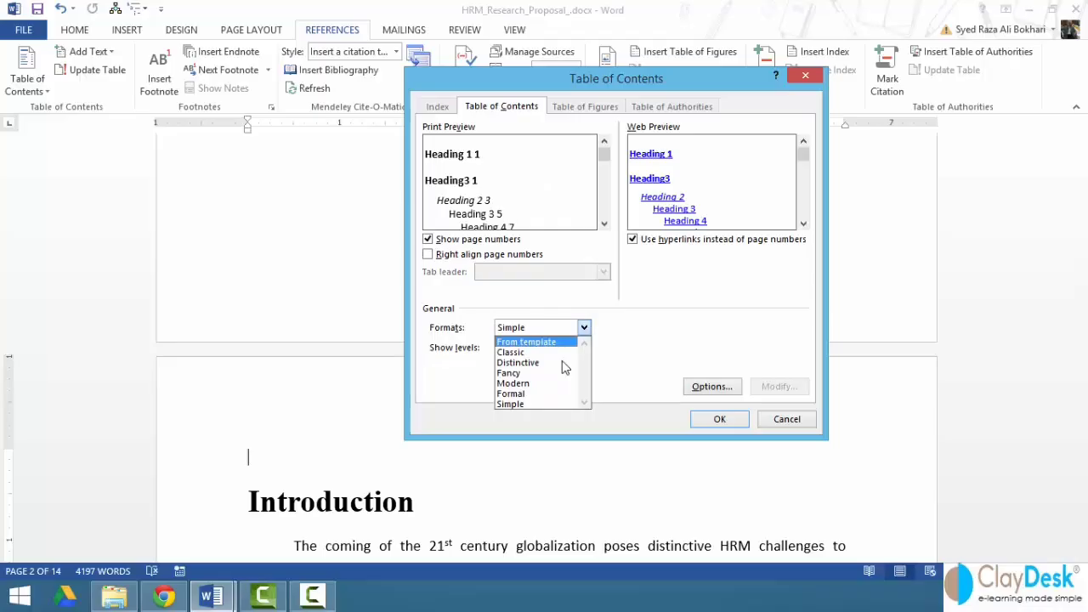
pyautogui.click(527, 393)
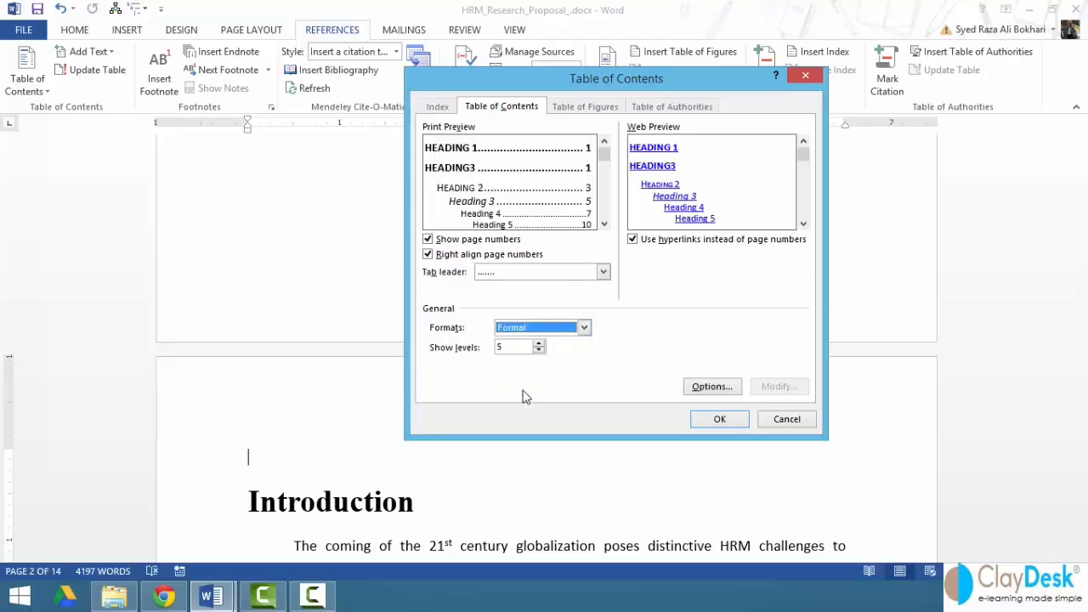
pyautogui.click(602, 271)
# - Use dashes as the tab leader and keep page numbers right-aligned
pyautogui.click(544, 308)
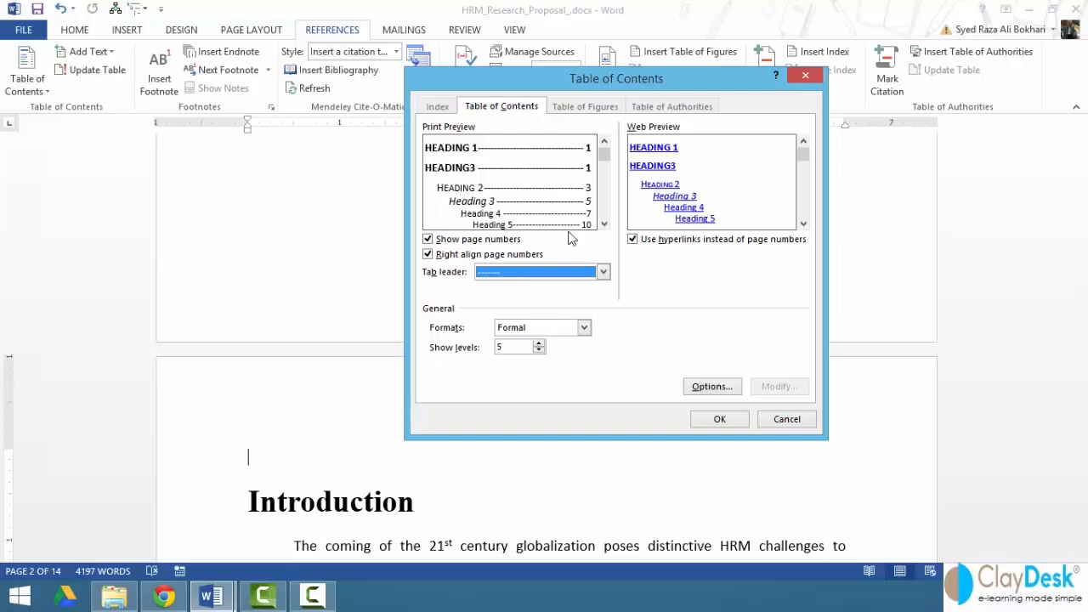
pyautogui.click(441, 255)
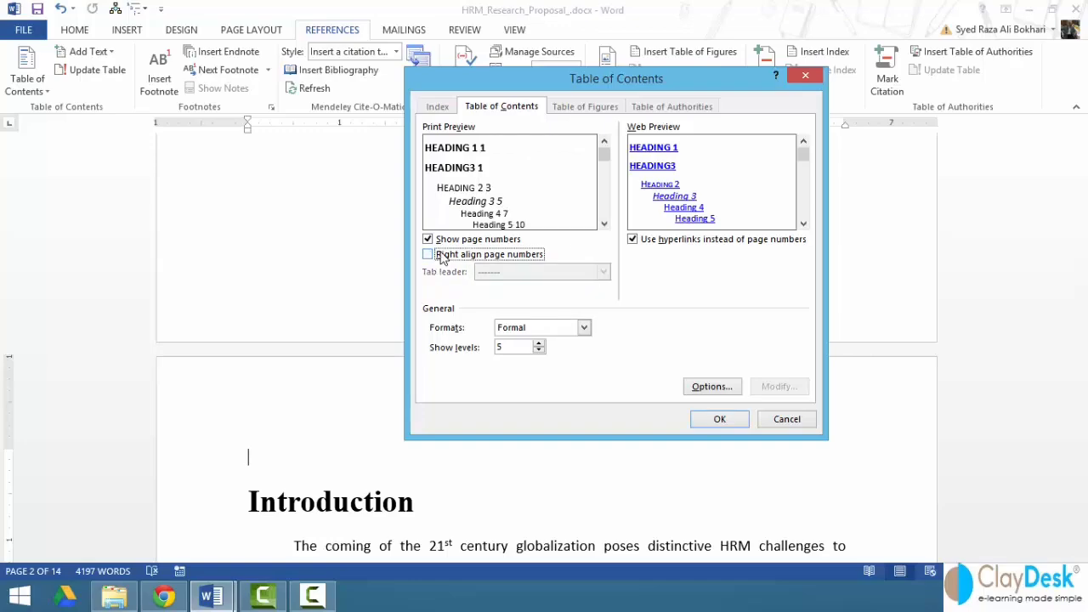
pyautogui.click(441, 255)
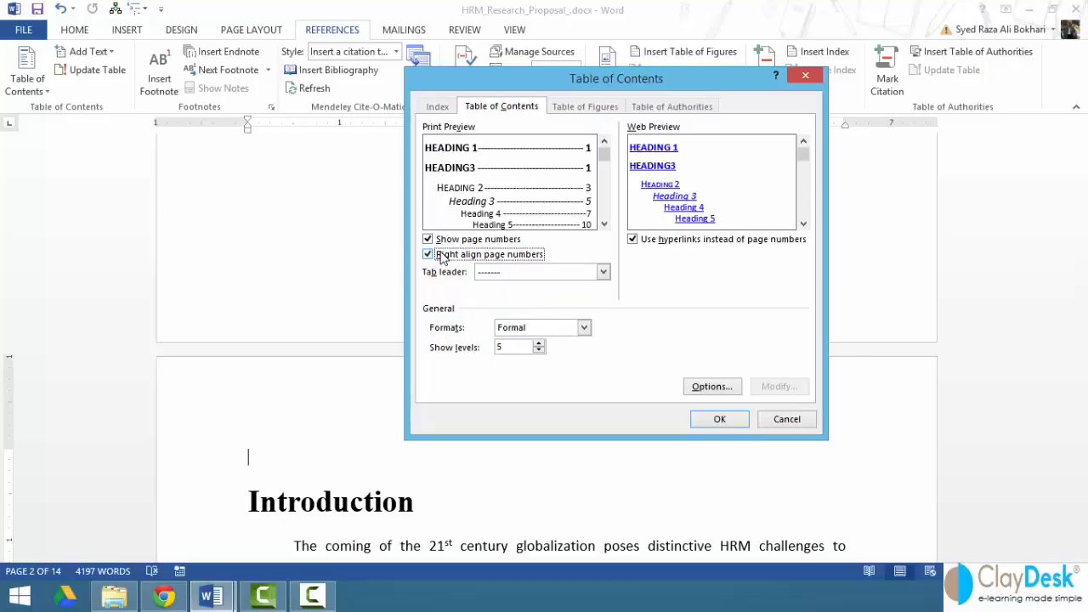
# - Lower Show levels to 2, then raise it back to 5
pyautogui.click(539, 351)
pyautogui.click(539, 351)
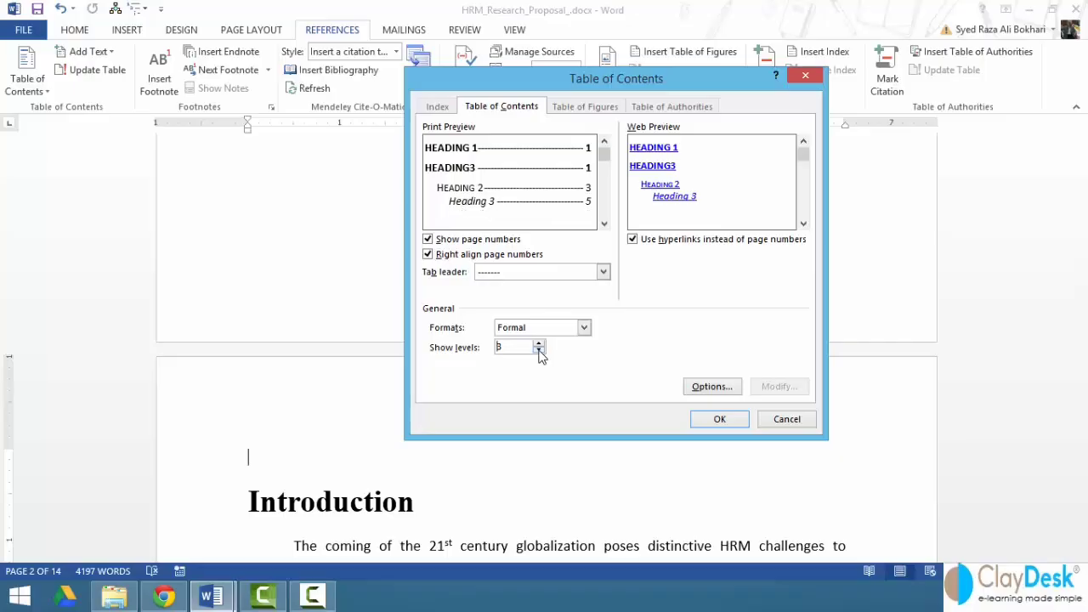
pyautogui.click(538, 351)
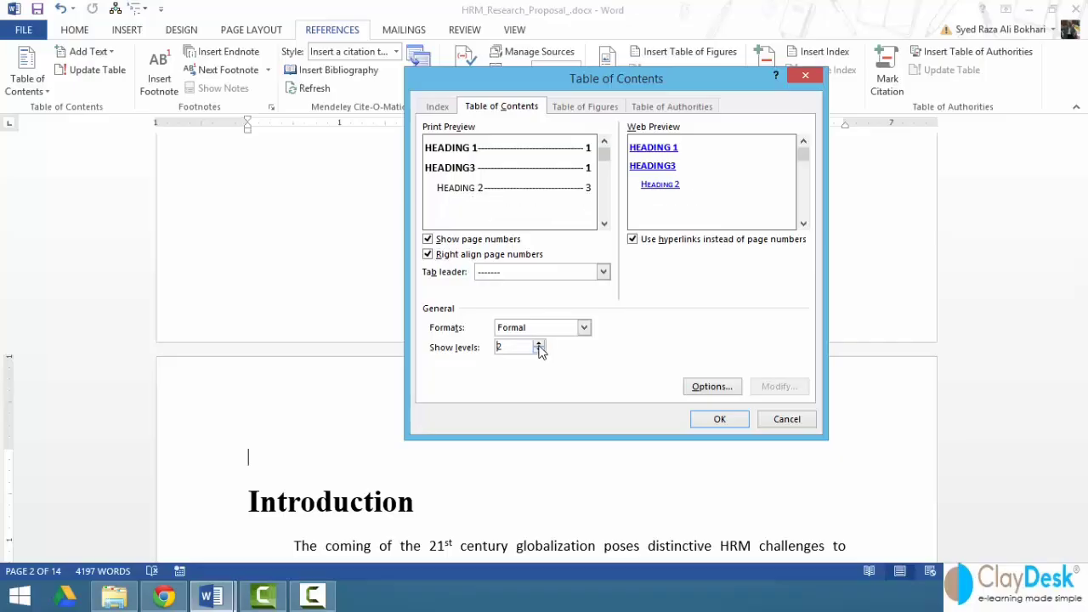
pyautogui.click(539, 343)
pyautogui.click(539, 343)
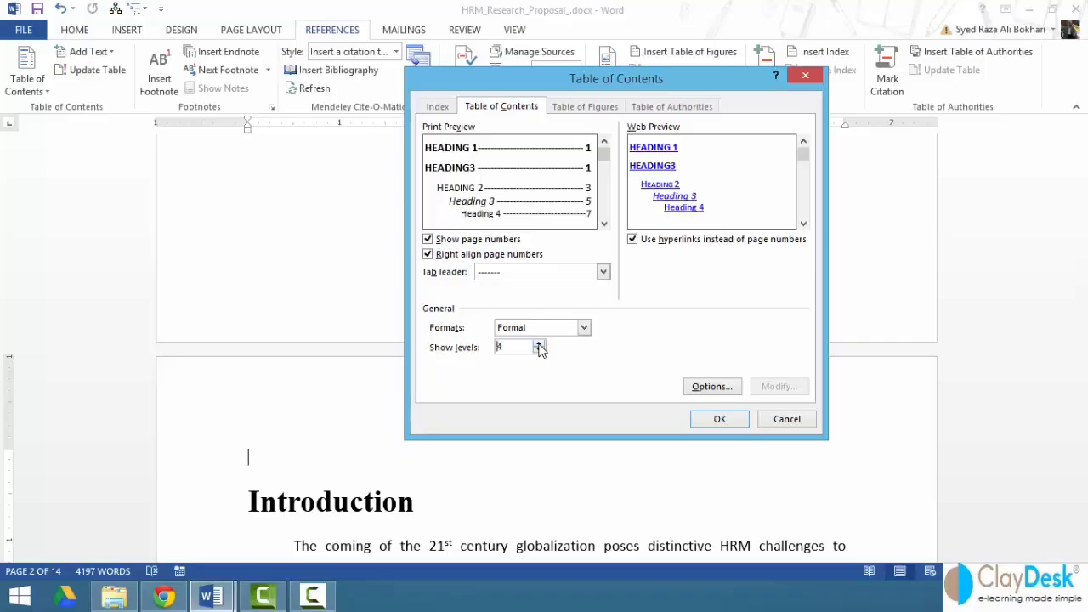
pyautogui.click(539, 344)
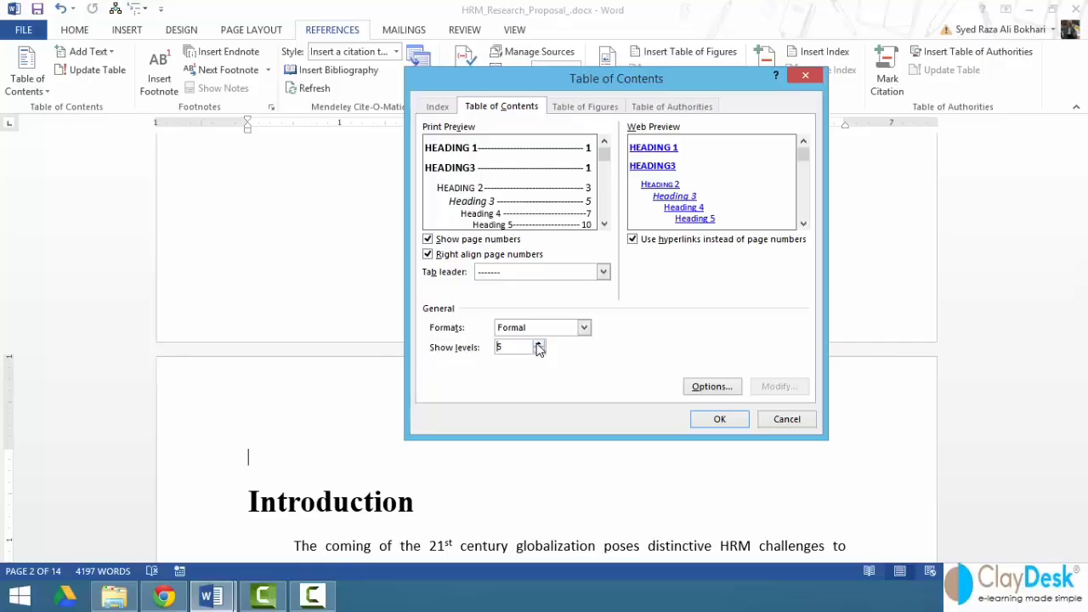
# - In Table of Contents Options, give Heading 6 TOC level 6
pyautogui.click(703, 391)
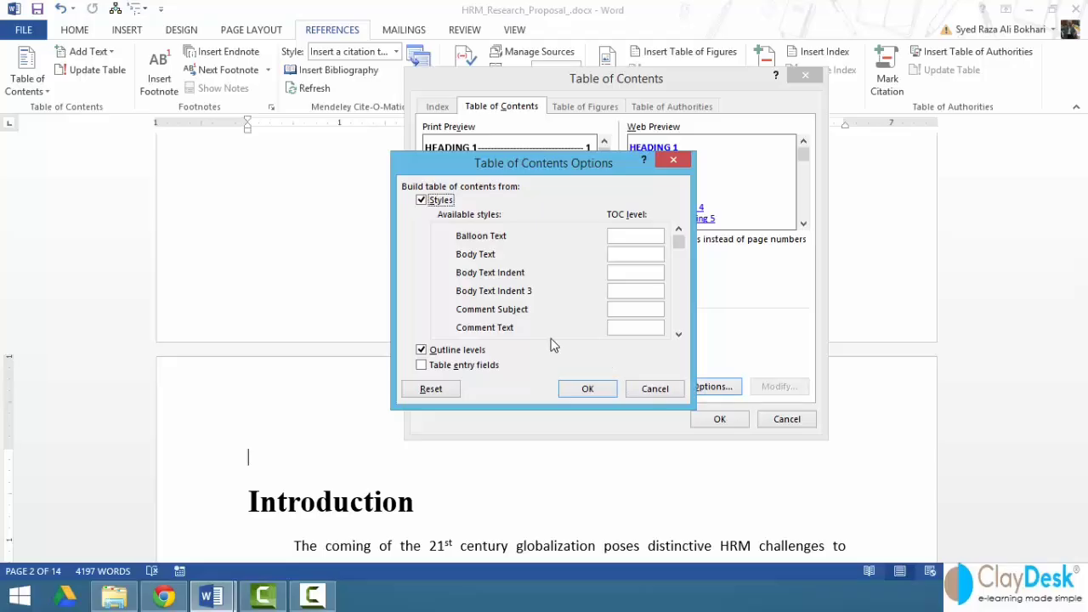
pyautogui.click(679, 245)
pyautogui.moveTo(679, 249); pyautogui.dragTo(676, 278)
pyautogui.click(680, 336)
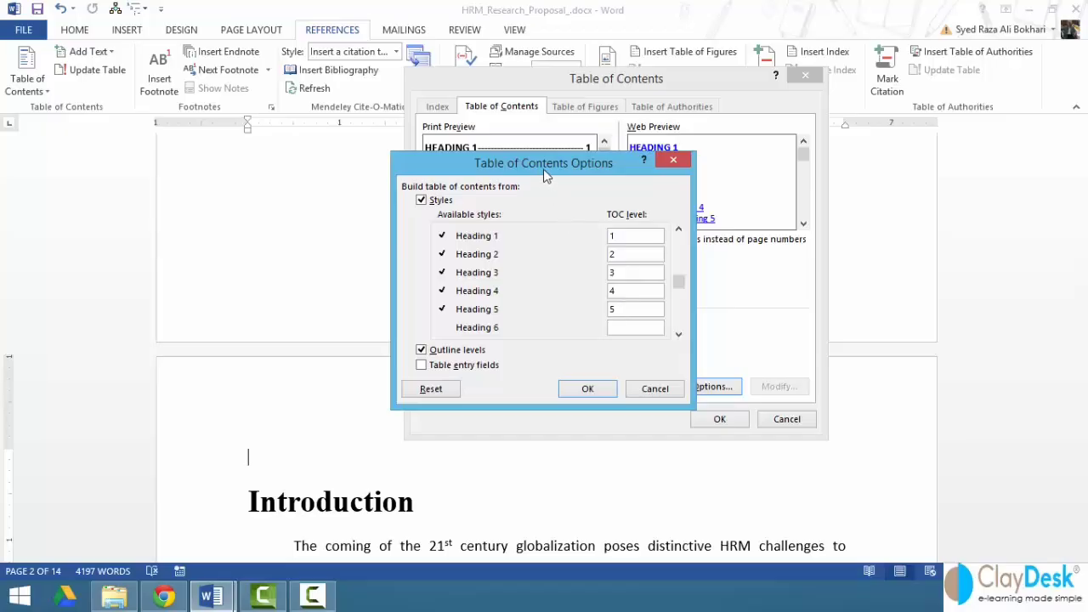
pyautogui.moveTo(542, 170); pyautogui.dragTo(253, 208)
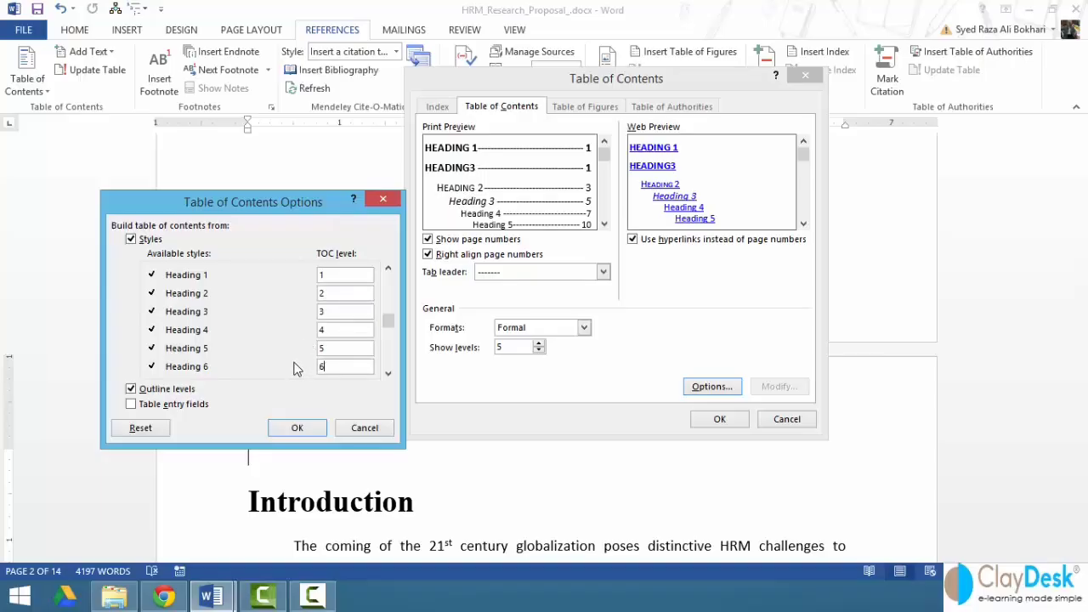
# - Confirm the options and insert the Formal table of contents, listing six sections with pages 2–11
pyautogui.click(296, 427)
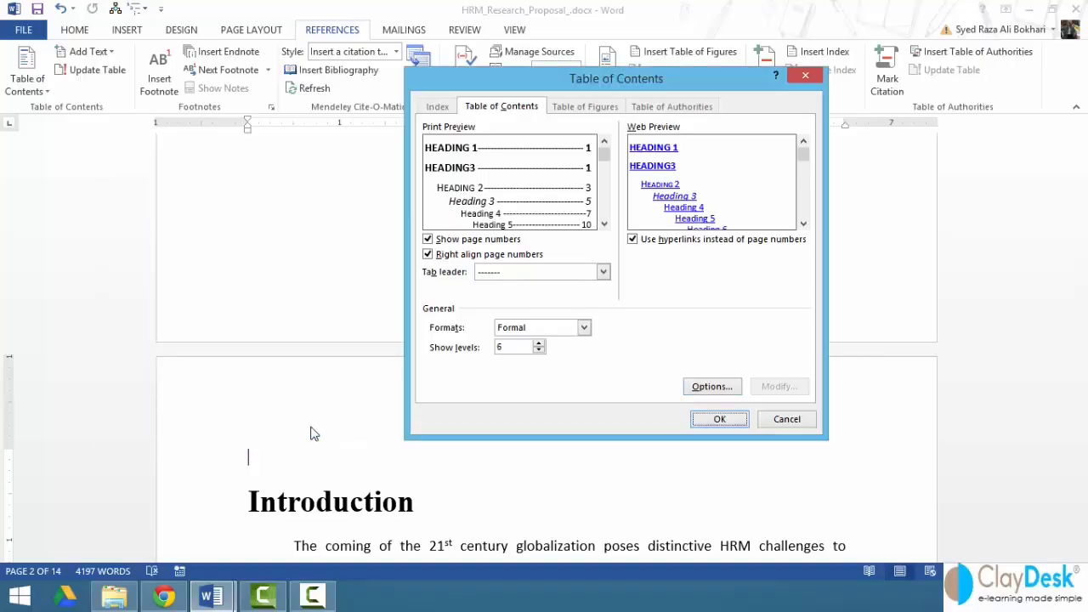
pyautogui.click(802, 224)
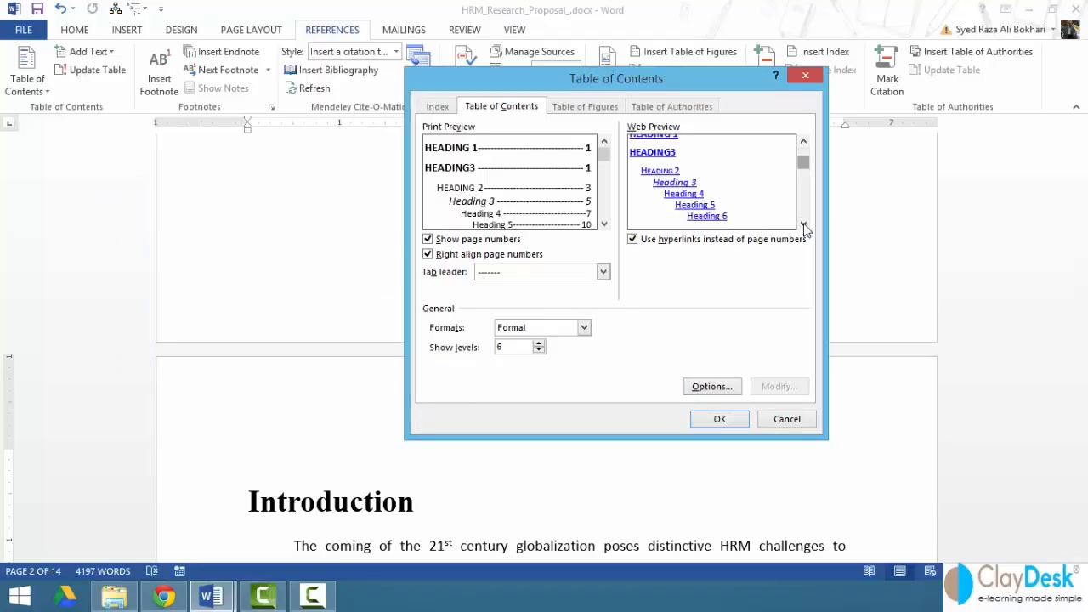
pyautogui.click(603, 224)
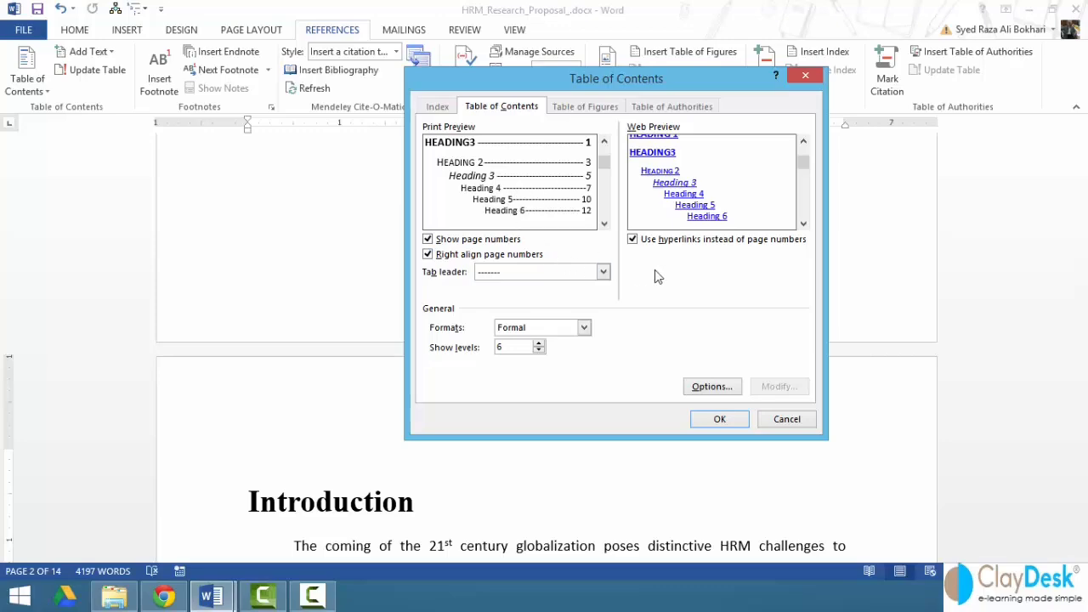
pyautogui.click(720, 419)
pyautogui.scroll(-3, 344, 382)
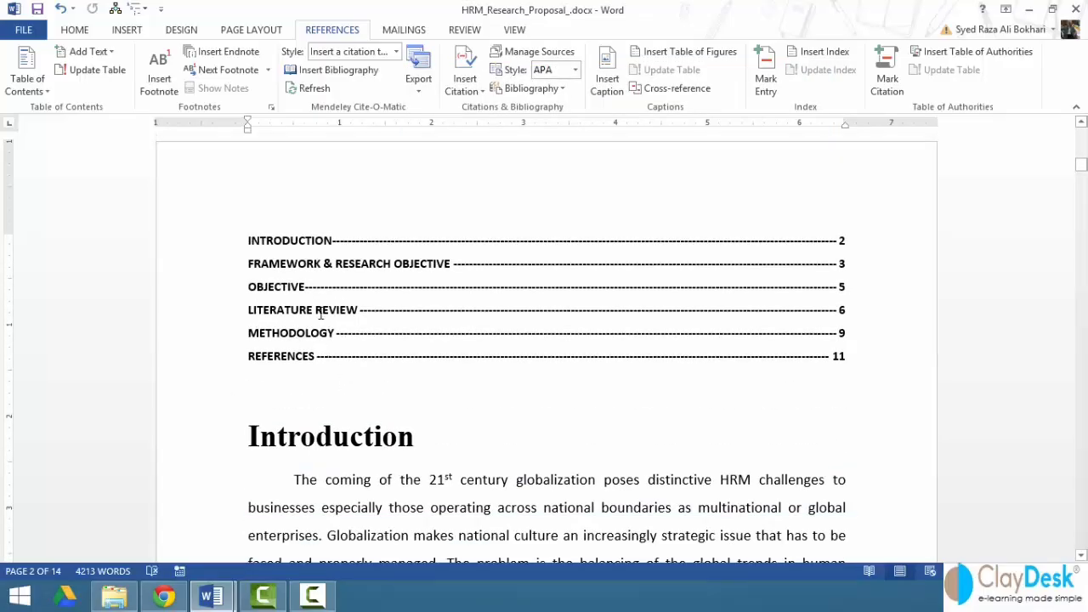
# - Follow the contents link to the Framework & Research Objective heading on page 3
pyautogui.click(375, 316)
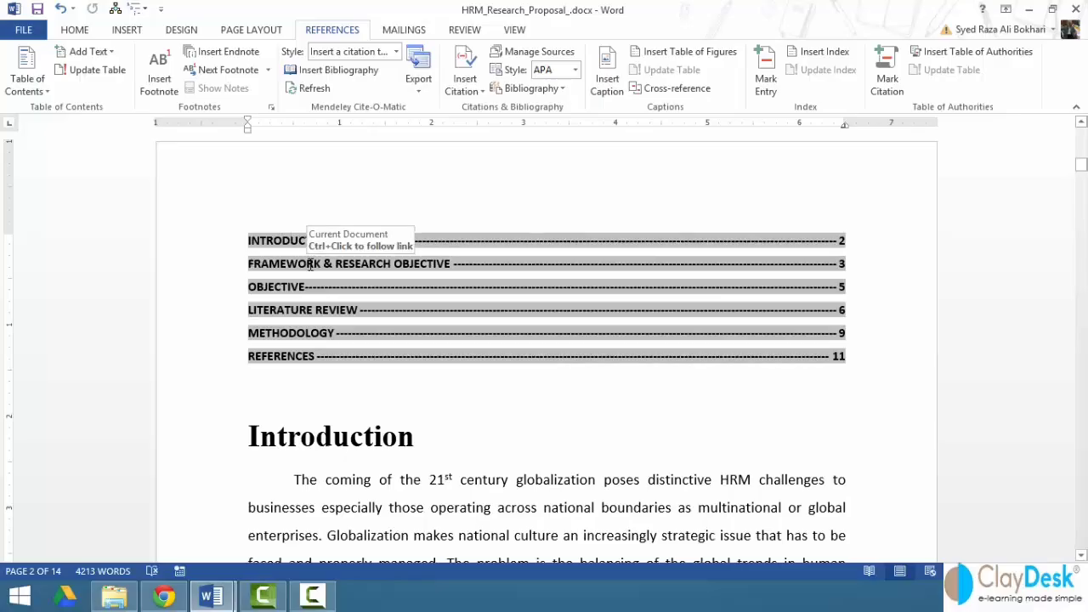
pyautogui.keyDown('ctrl'); pyautogui.click(357, 264); pyautogui.keyUp('ctrl')
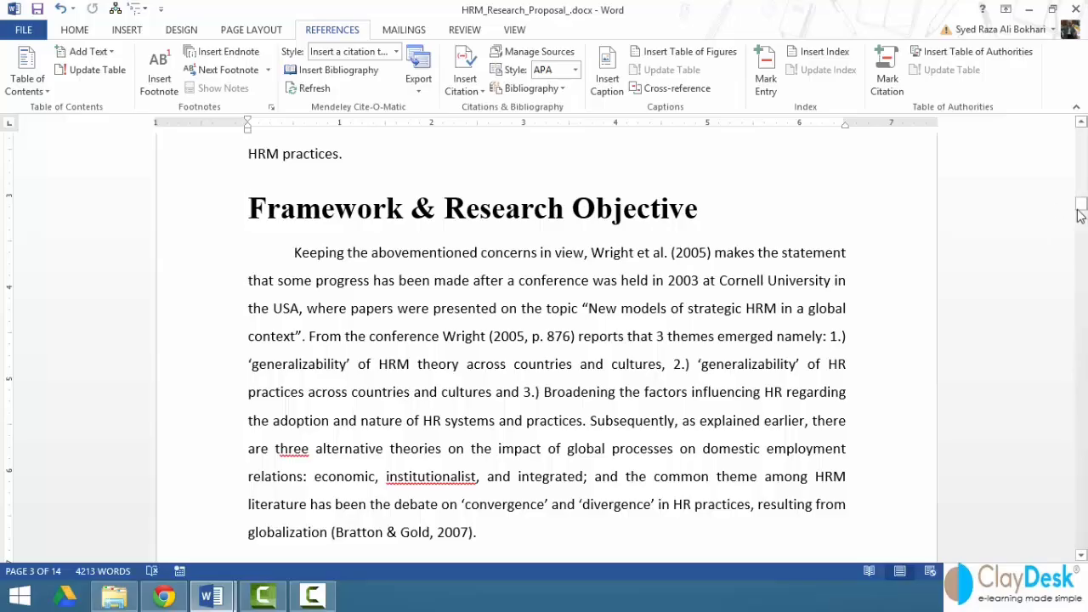
# - Scroll back up to the proposal's cover page
pyautogui.moveTo(1081, 207); pyautogui.dragTo(1081, 166)
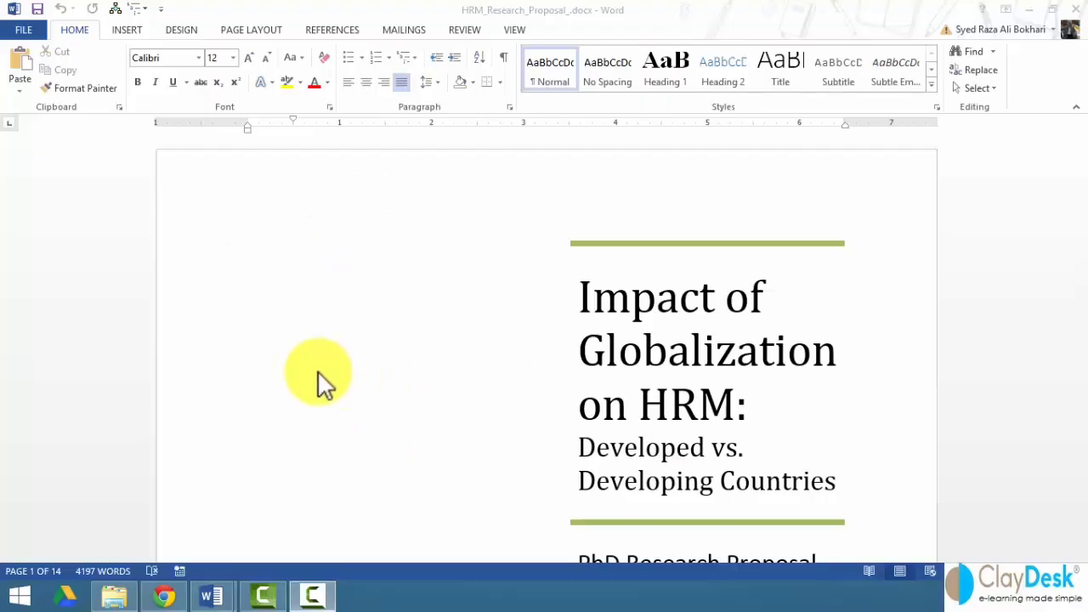
# - Put the insertion point before 'The coming…' in the Introduction and switch to Insert
pyautogui.scroll(-10, 318, 382)
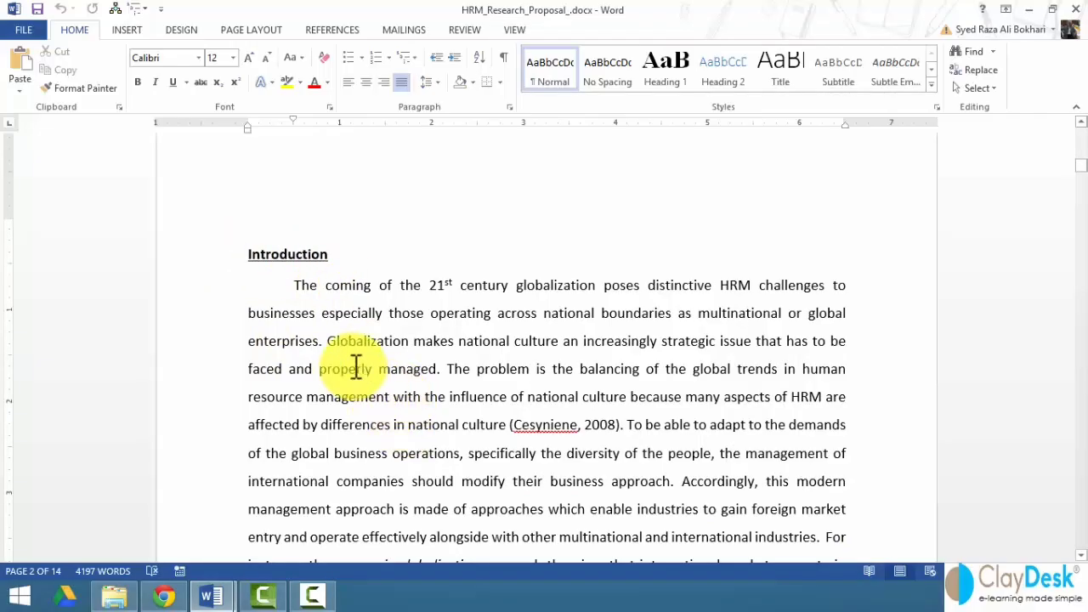
pyautogui.scroll(3, 355, 366)
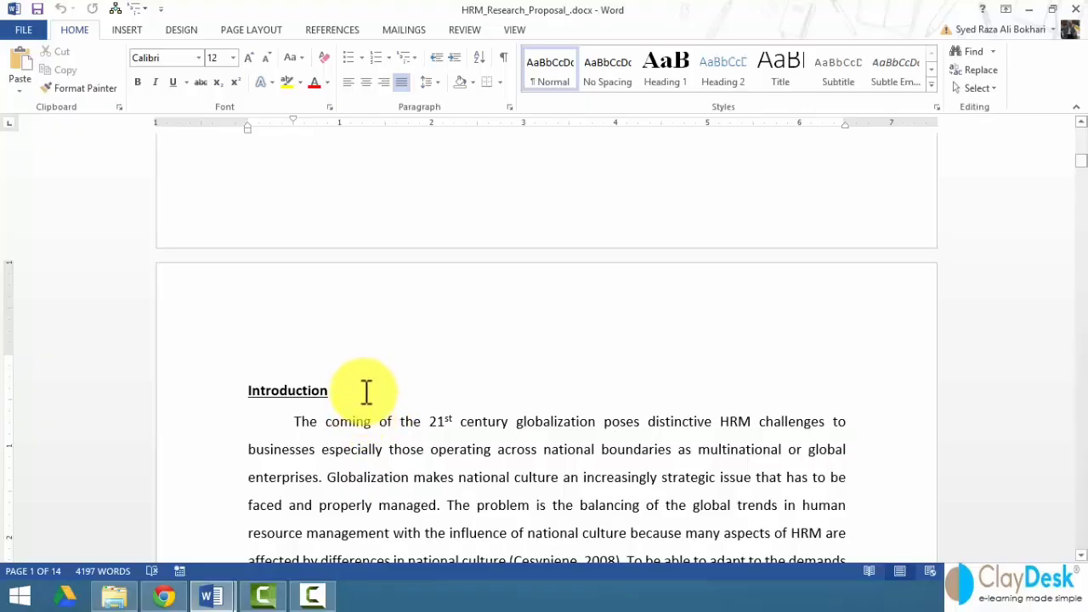
pyautogui.scroll(-2, 365, 389)
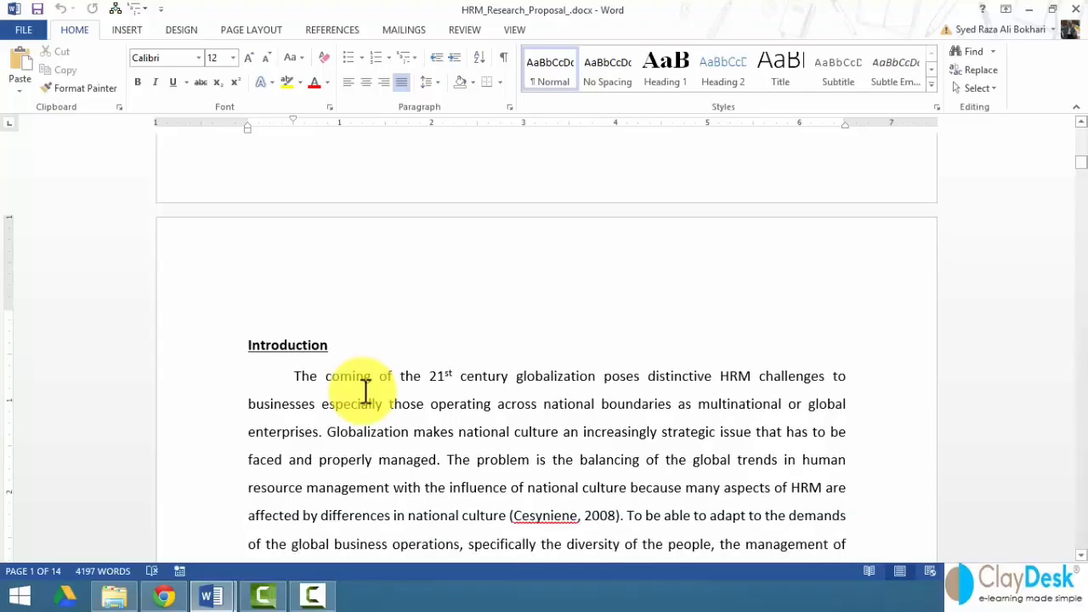
pyautogui.click(295, 331)
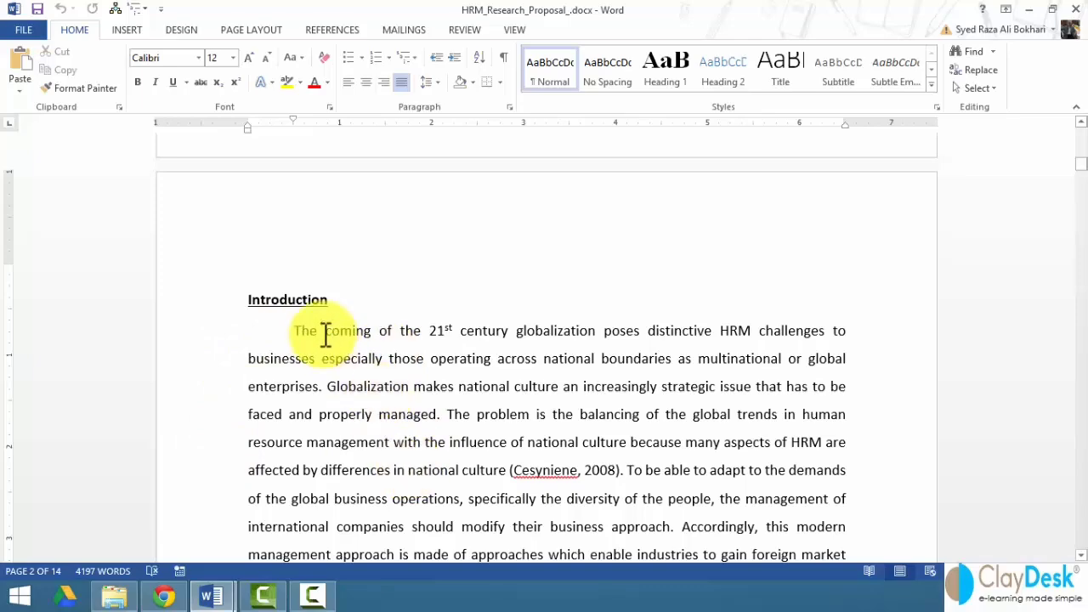
pyautogui.click(129, 33)
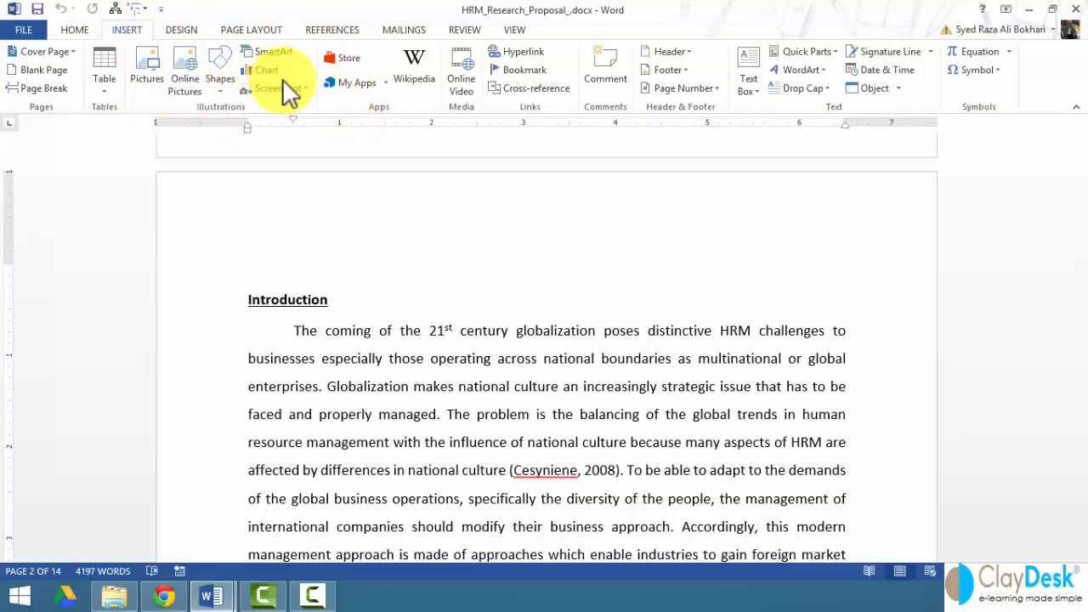
# - Insert Cat.jpg from the Sample Images folder at the start of the Introduction's first paragraph
pyautogui.click(145, 82)
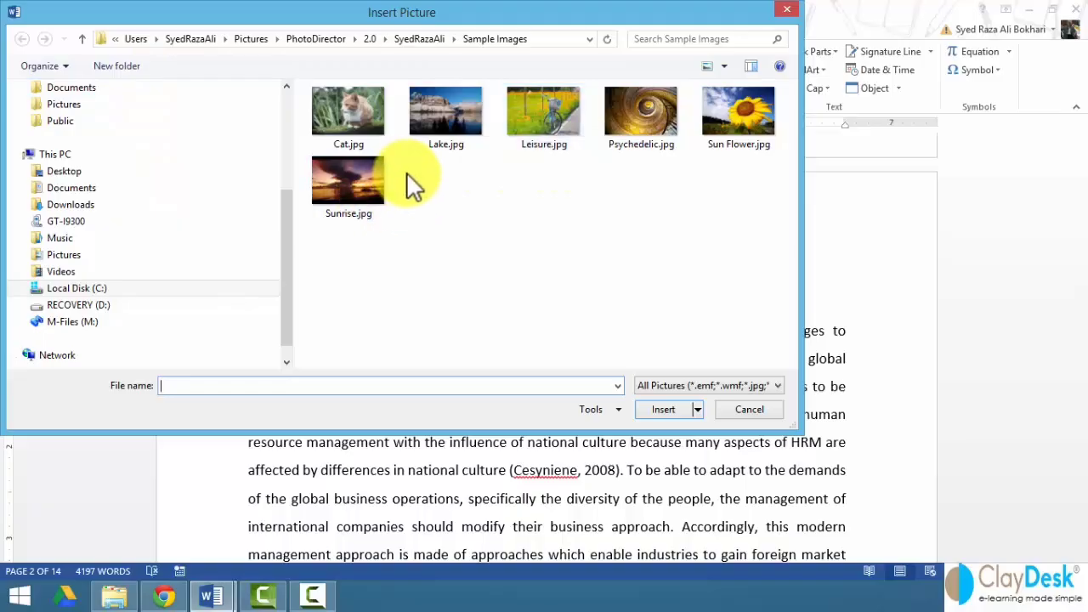
pyautogui.click(355, 119)
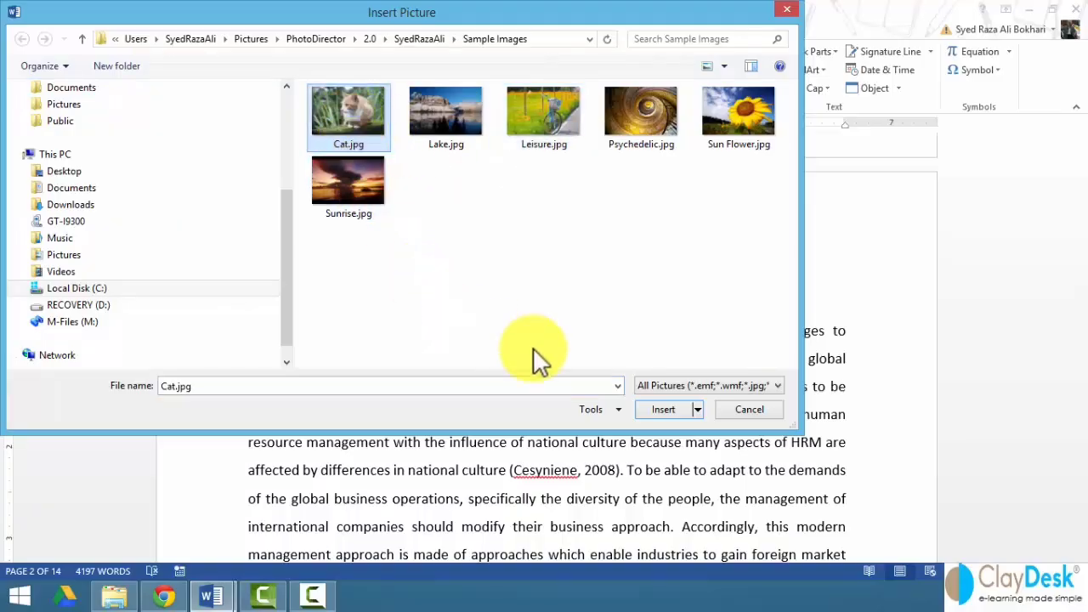
pyautogui.click(676, 409)
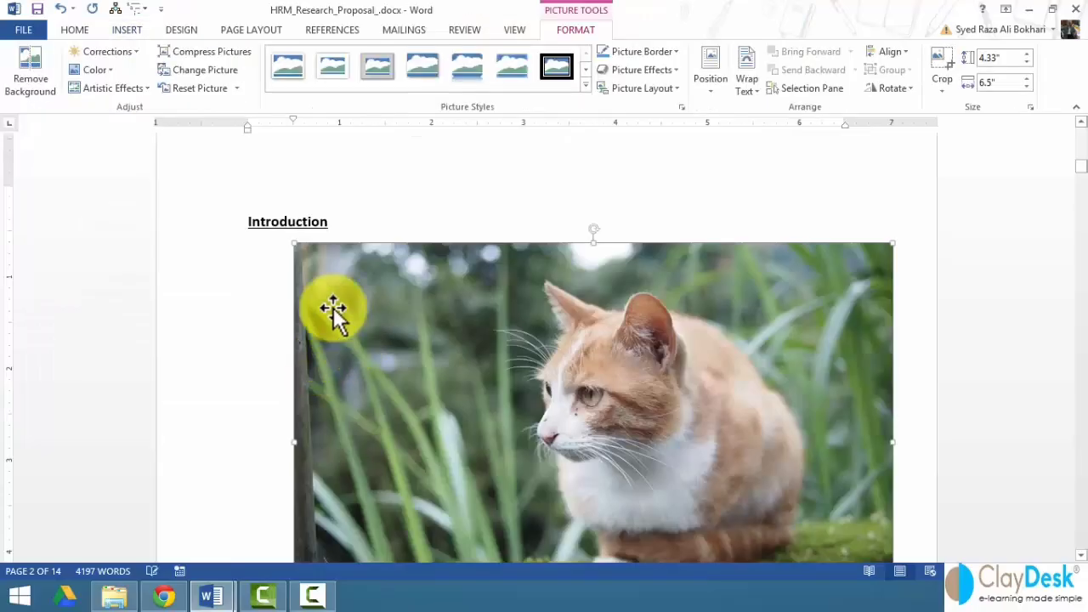
# - Shrink the cat photo to about 1.75 by 2.62 inches
pyautogui.moveTo(289, 236); pyautogui.dragTo(651, 491)
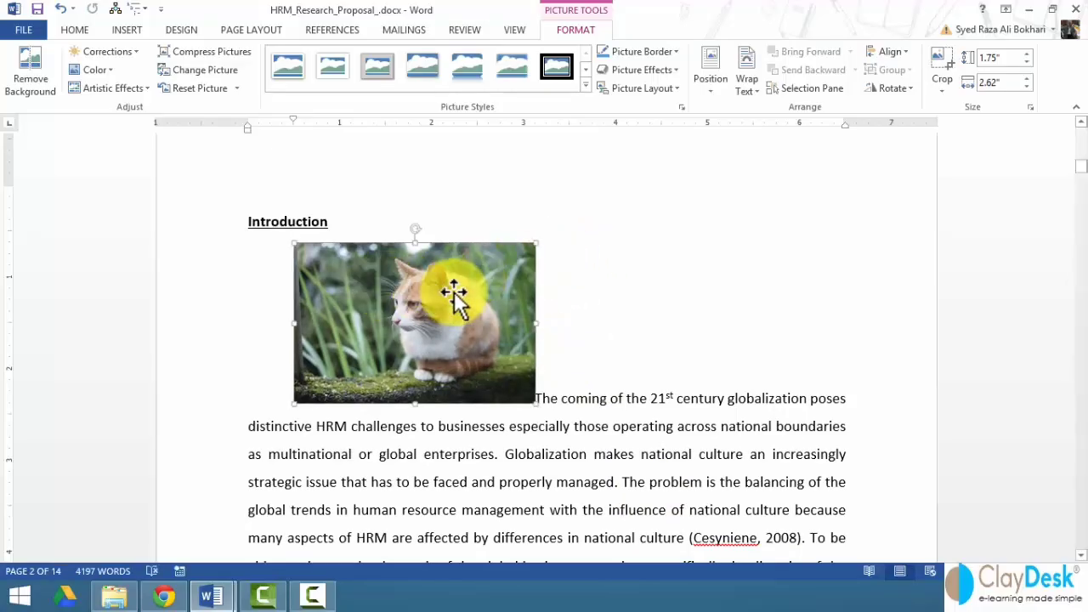
pyautogui.click(576, 279)
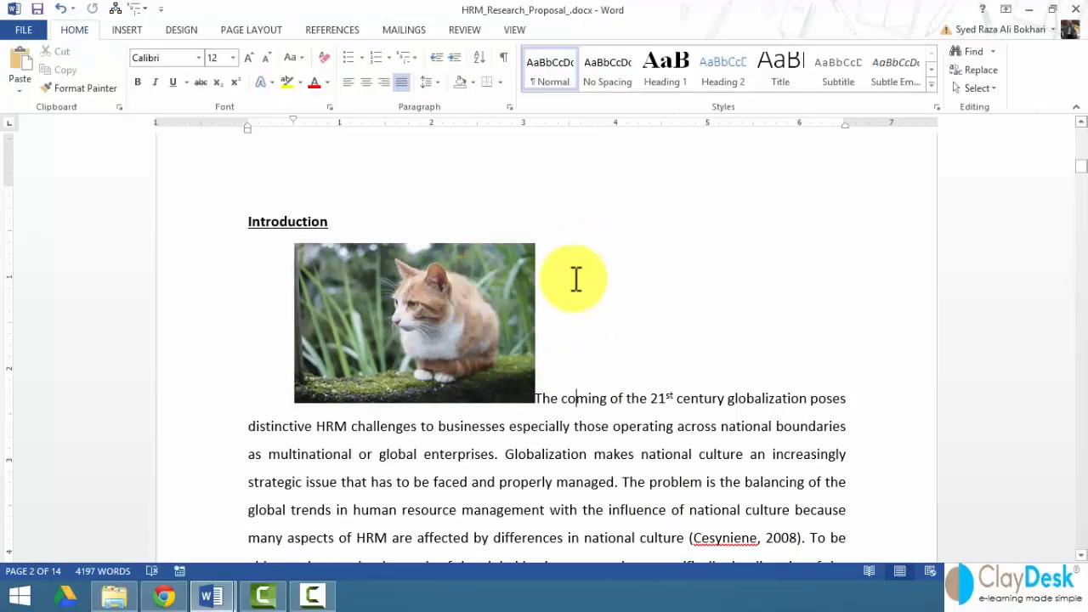
pyautogui.click(425, 299)
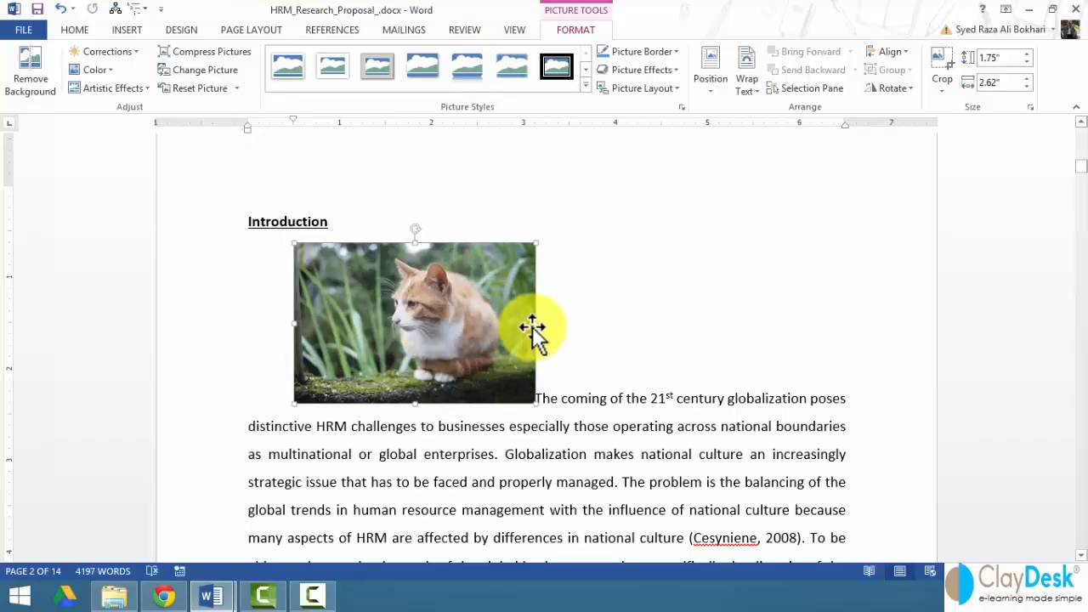
pyautogui.click(565, 328)
# - Break the paragraph after the photo, then place it Top Left with text wrapping beside the Introduction
pyautogui.click(536, 398)
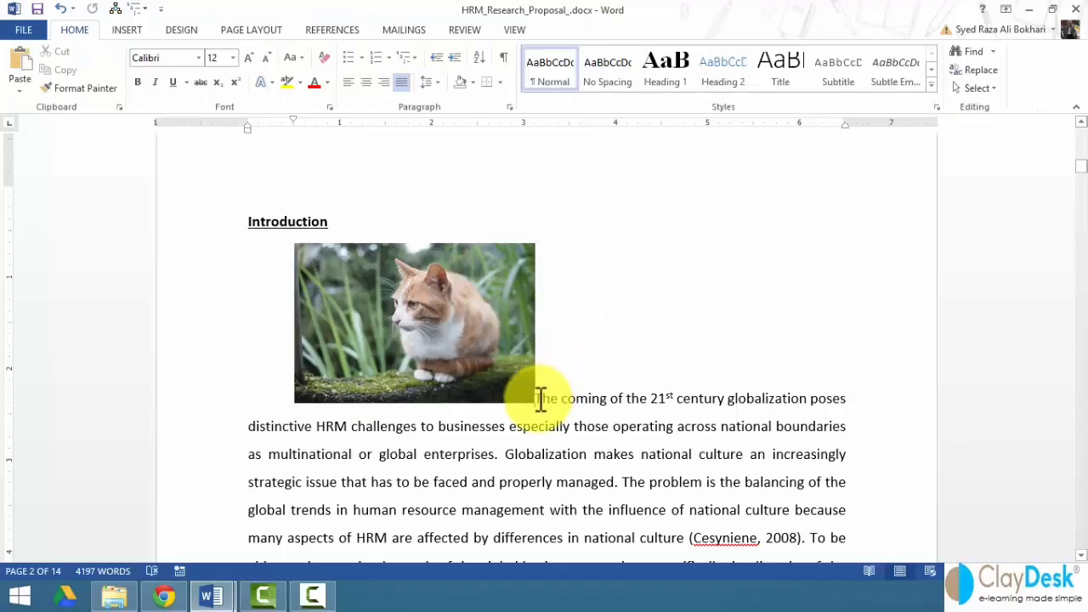
pyautogui.press('Return')
pyautogui.press('BackSpace')
pyautogui.click(522, 383)
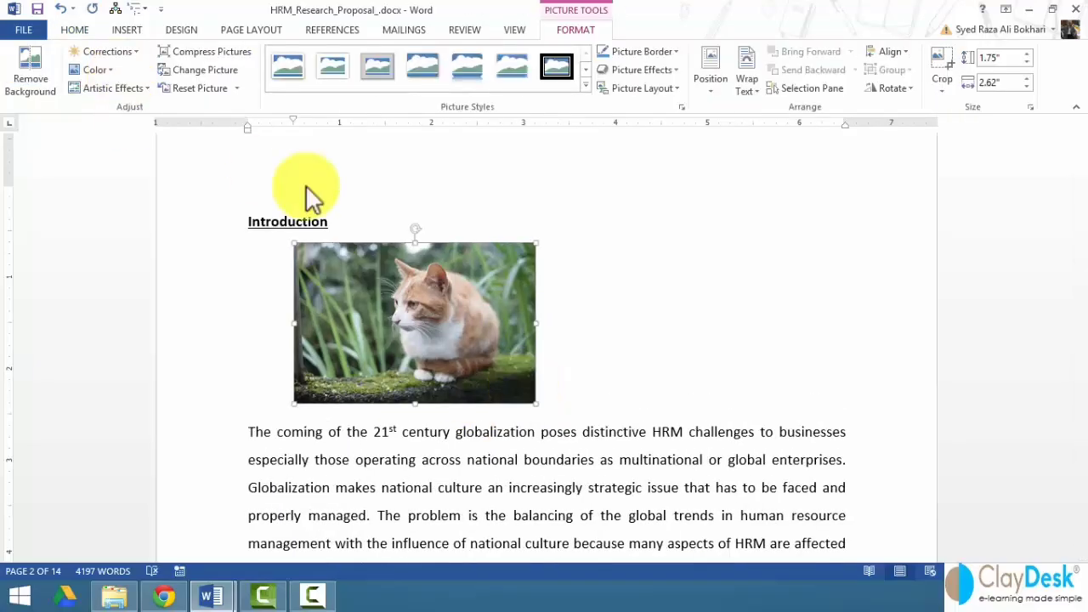
pyautogui.click(713, 87)
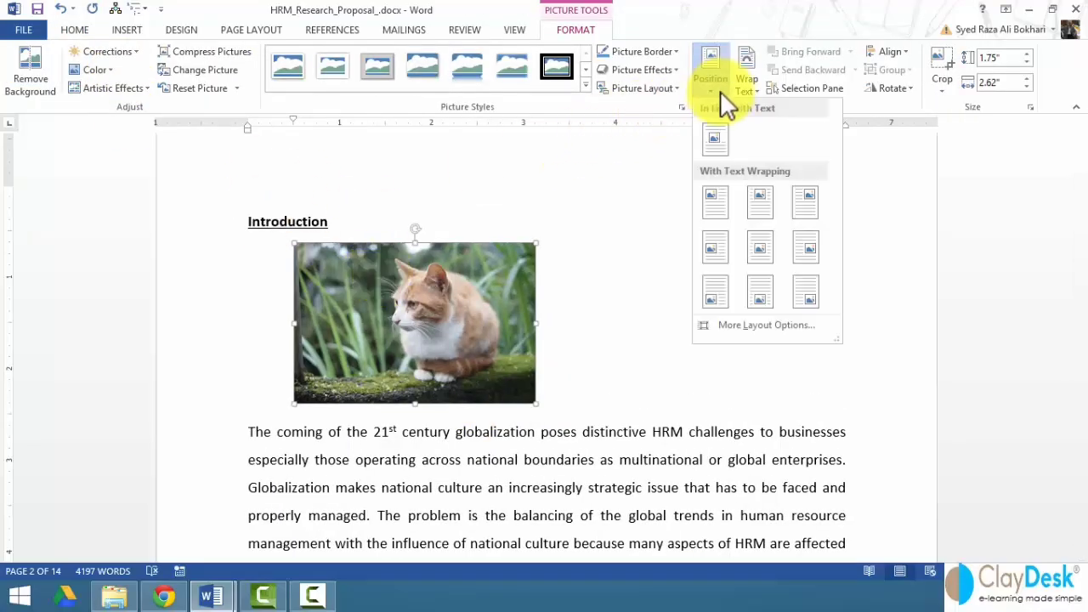
pyautogui.click(714, 203)
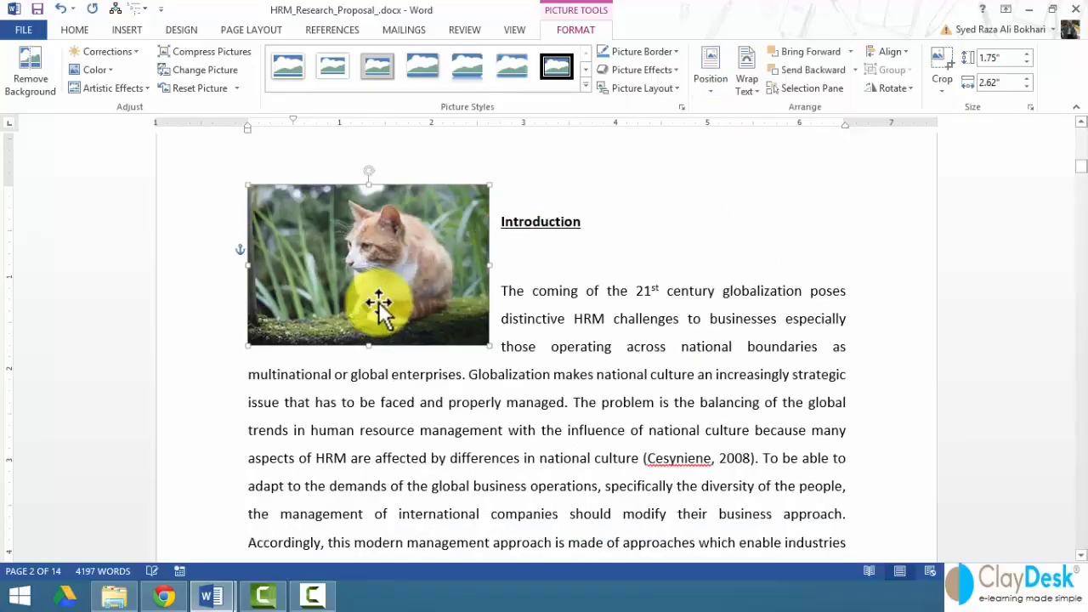
pyautogui.moveTo(376, 303); pyautogui.dragTo(354, 389)
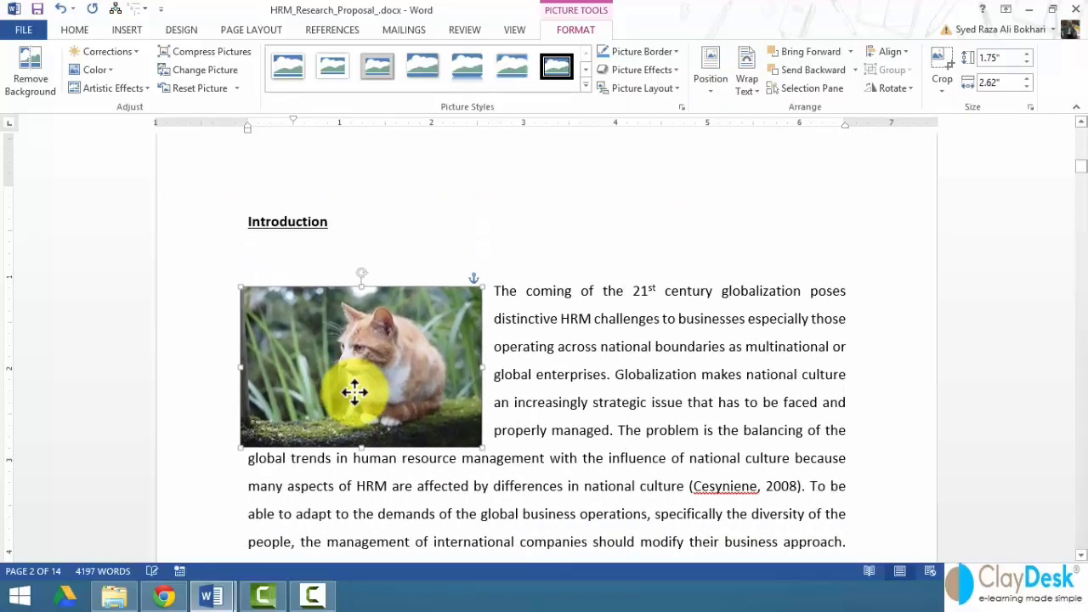
# - Apply the Center Shadow Rectangle picture style to the cat photo
pyautogui.click(289, 253)
pyautogui.click(134, 29)
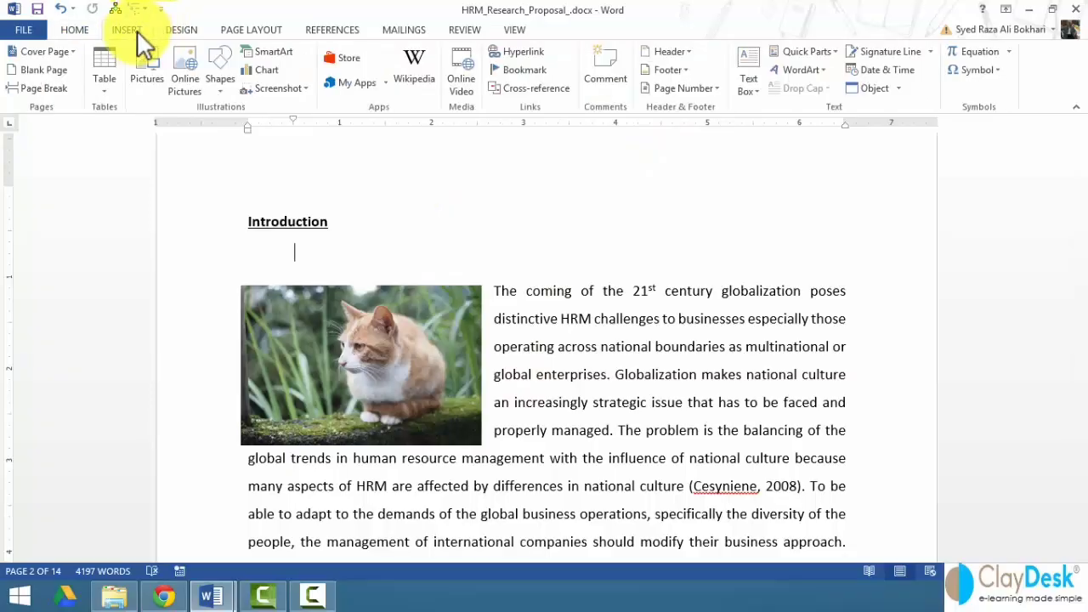
pyautogui.doubleClick(428, 335)
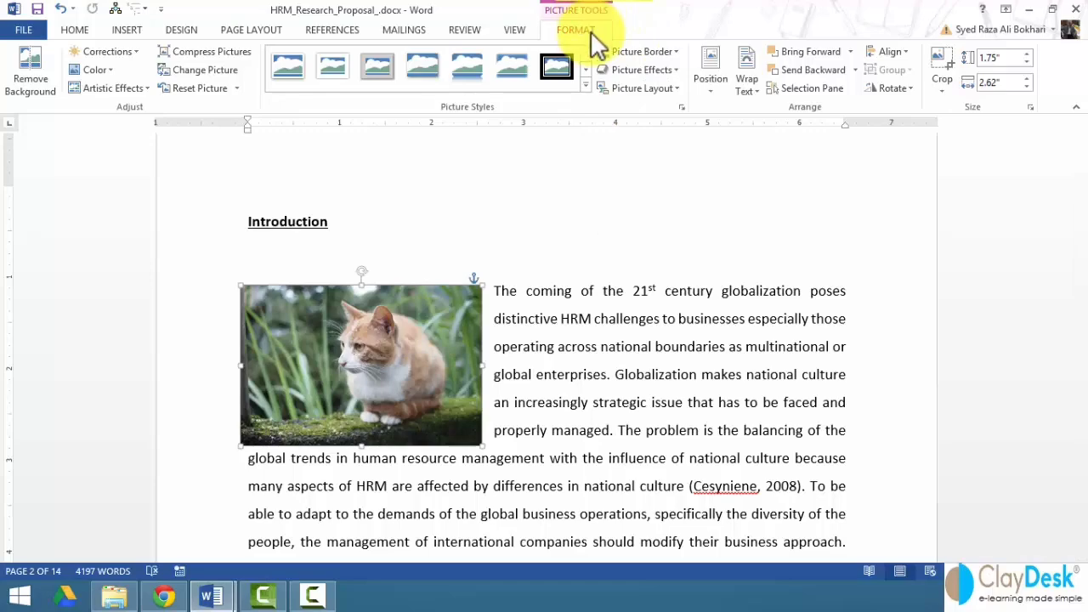
pyautogui.click(385, 66)
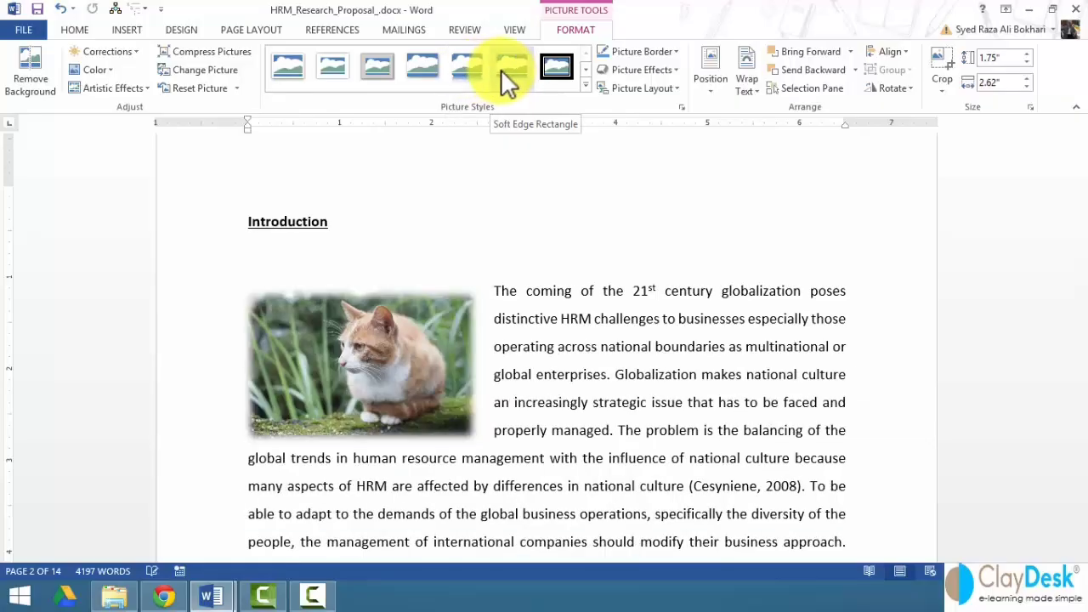
pyautogui.click(586, 88)
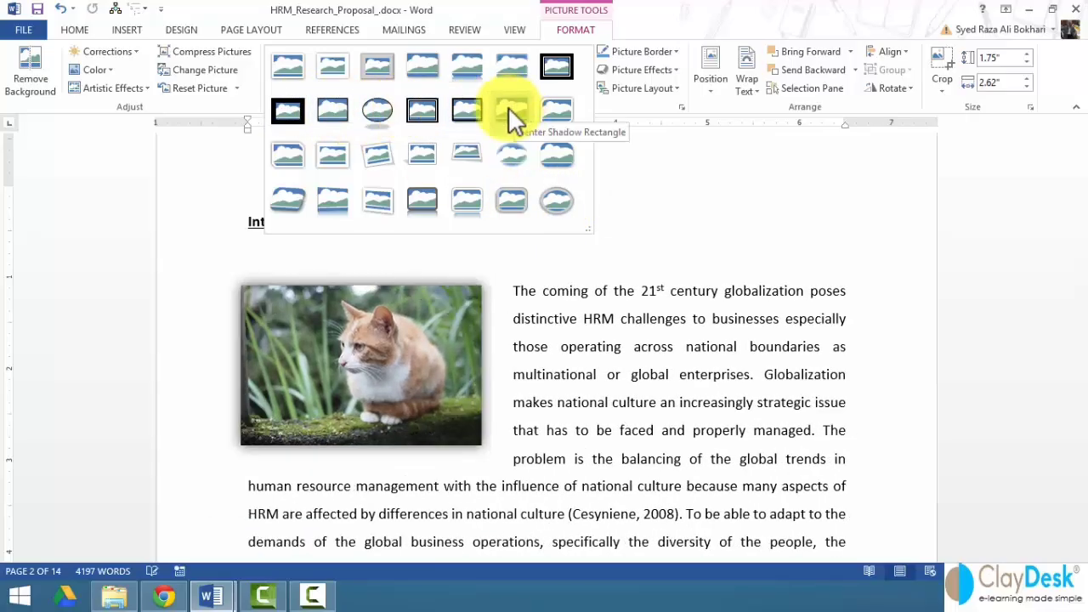
pyautogui.click(511, 111)
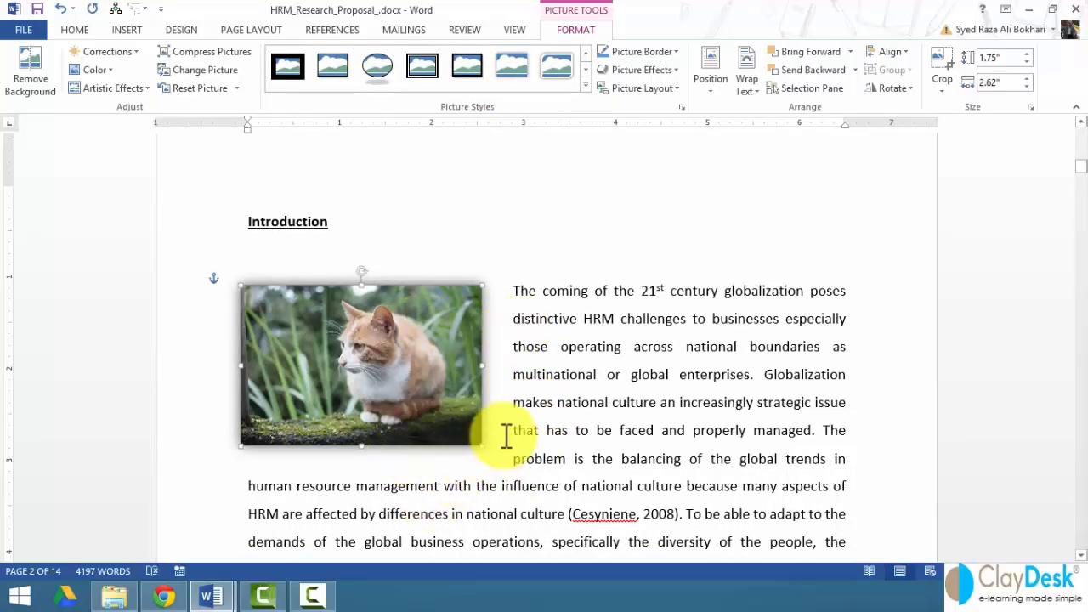
# - Scroll to the shadowed cat photo beside the Introduction and show the REFERENCES commands
pyautogui.scroll(-1, 506, 435)
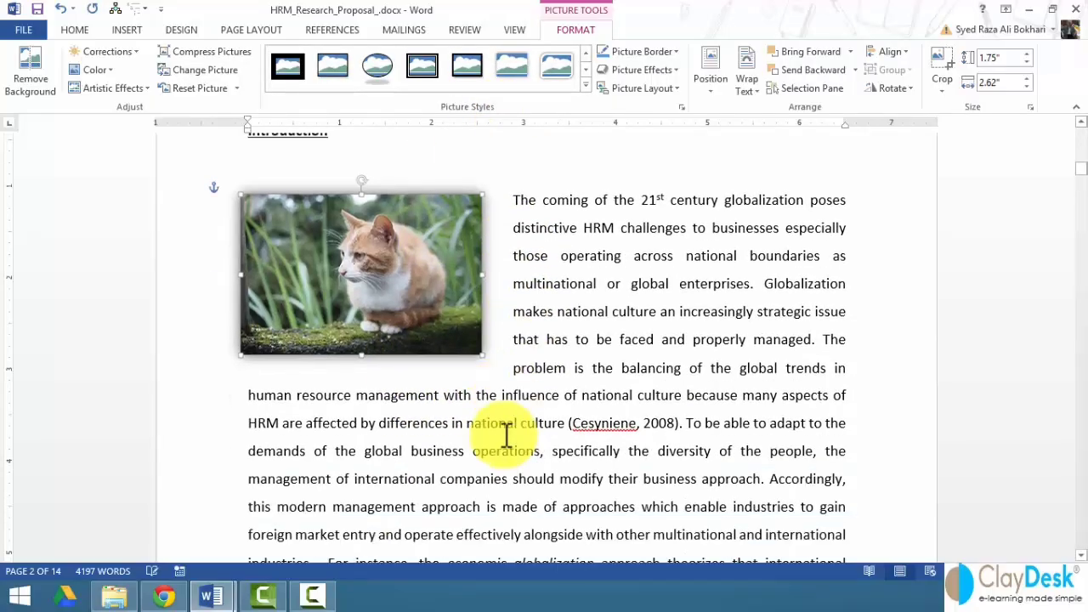
pyautogui.click(361, 375)
pyautogui.click(374, 395)
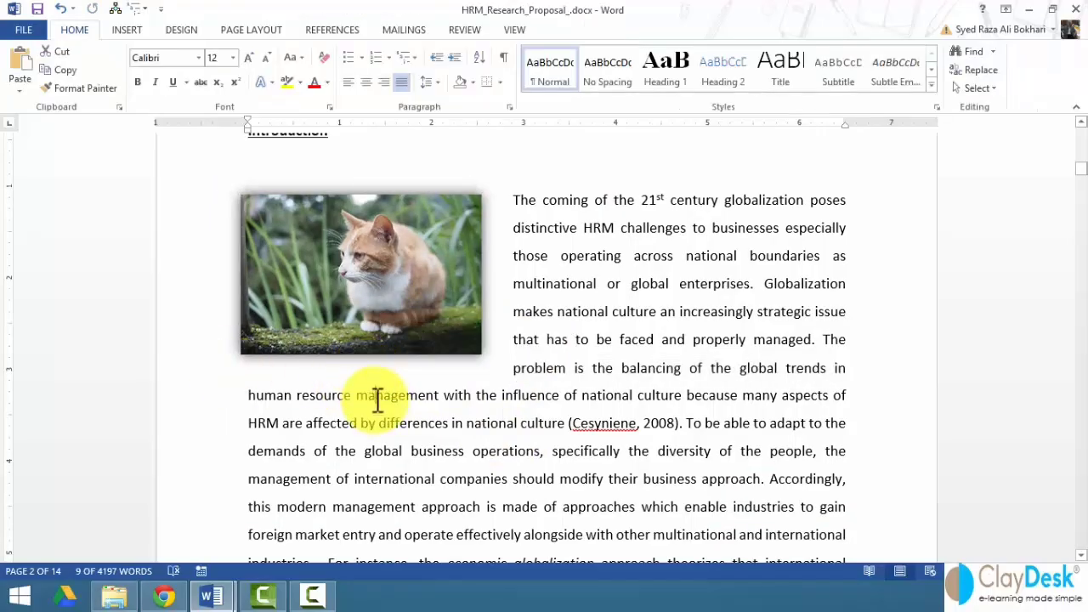
pyautogui.click(359, 303)
pyautogui.click(352, 374)
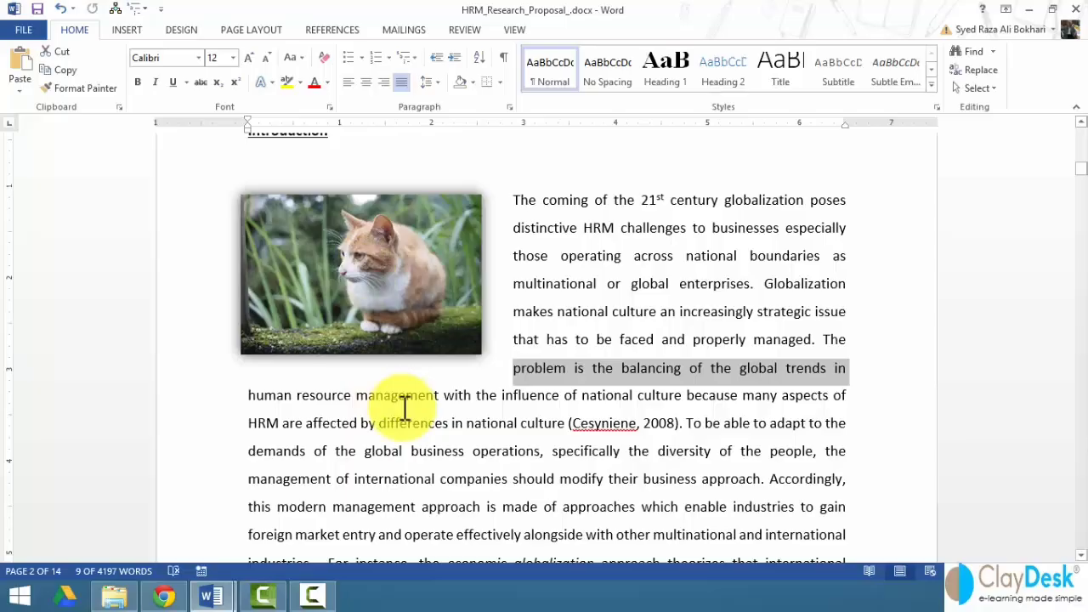
pyautogui.click(348, 290)
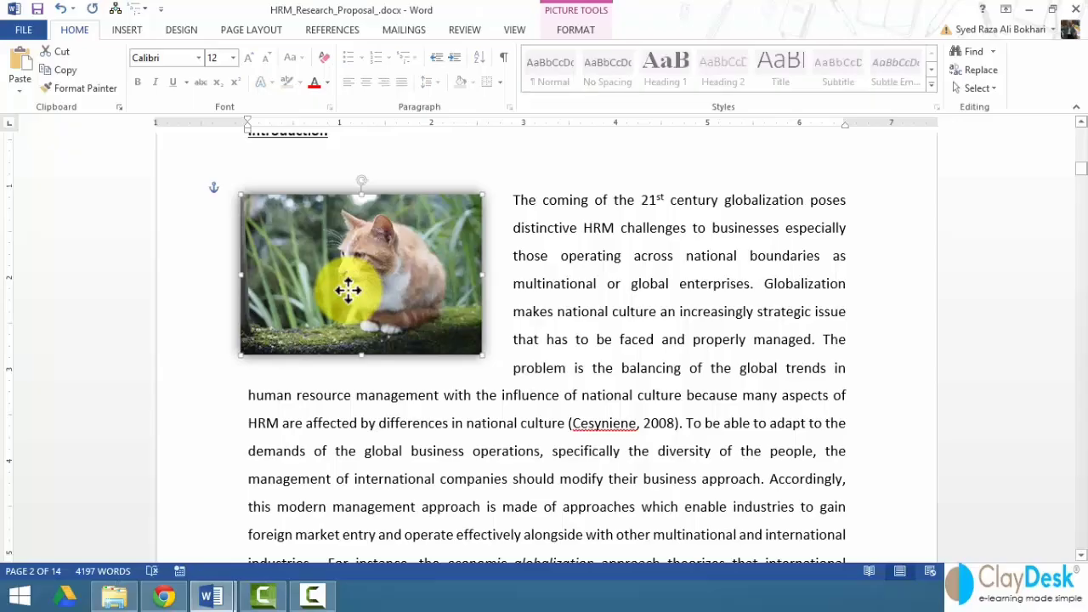
pyautogui.click(365, 396)
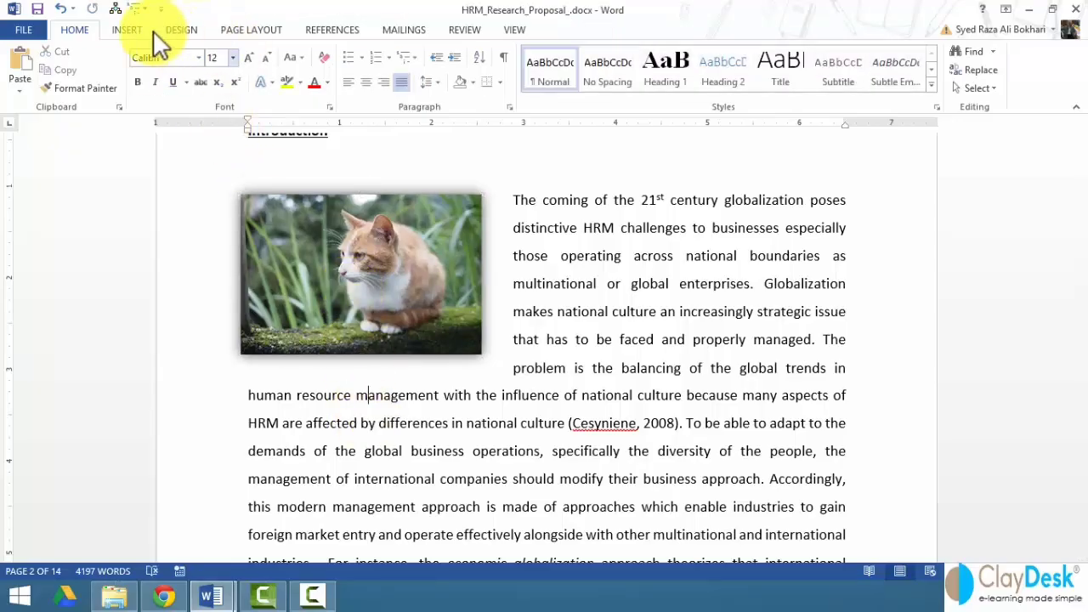
pyautogui.click(329, 32)
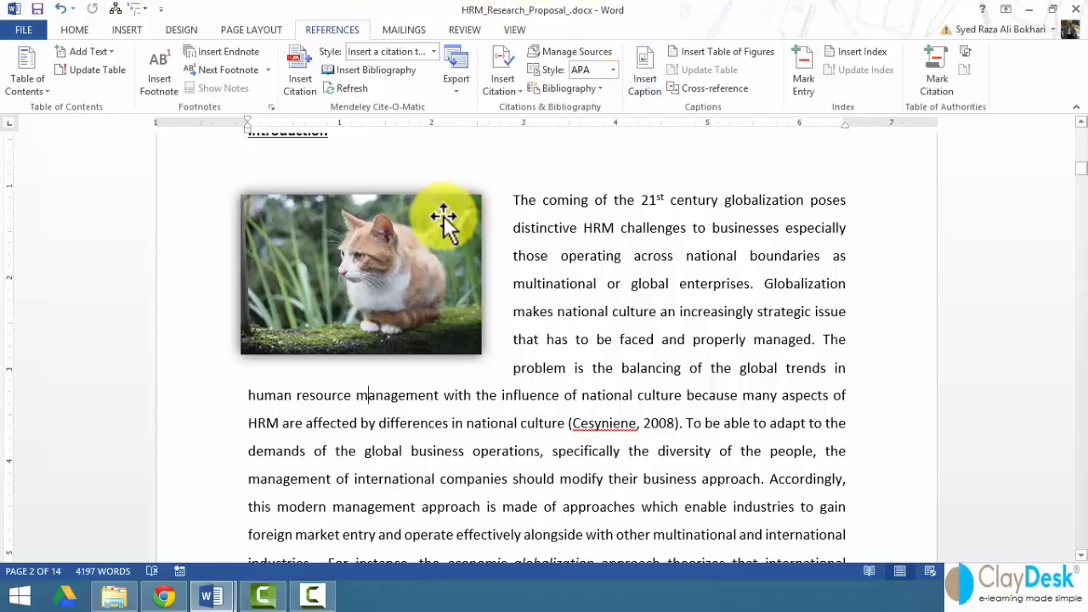
# - Open the Caption dialog for the cat photo, keeping the caption label as Figure
pyautogui.click(352, 291)
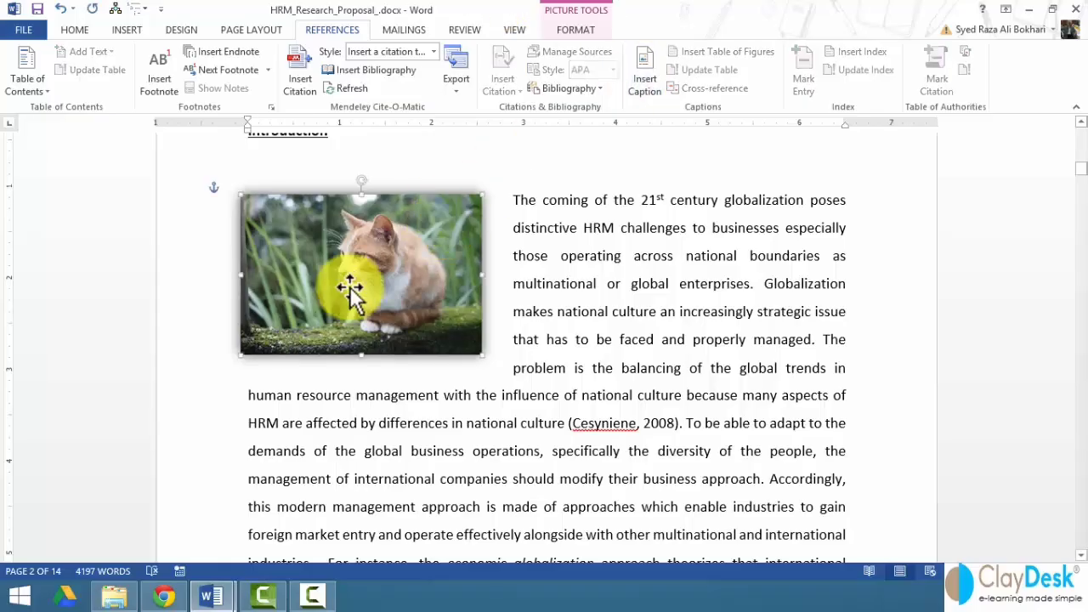
pyautogui.click(648, 80)
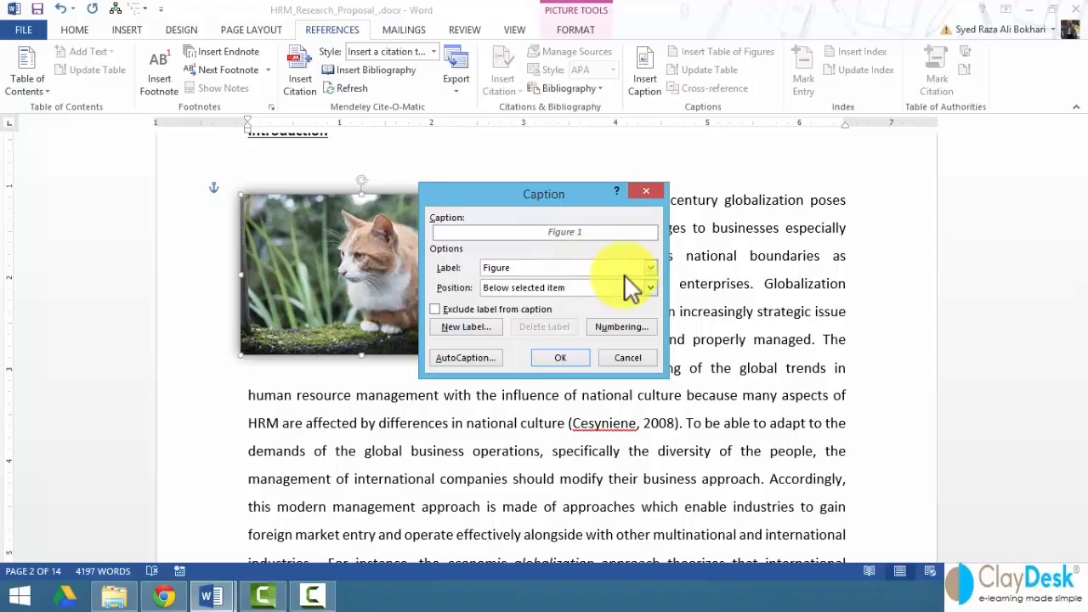
pyautogui.click(650, 268)
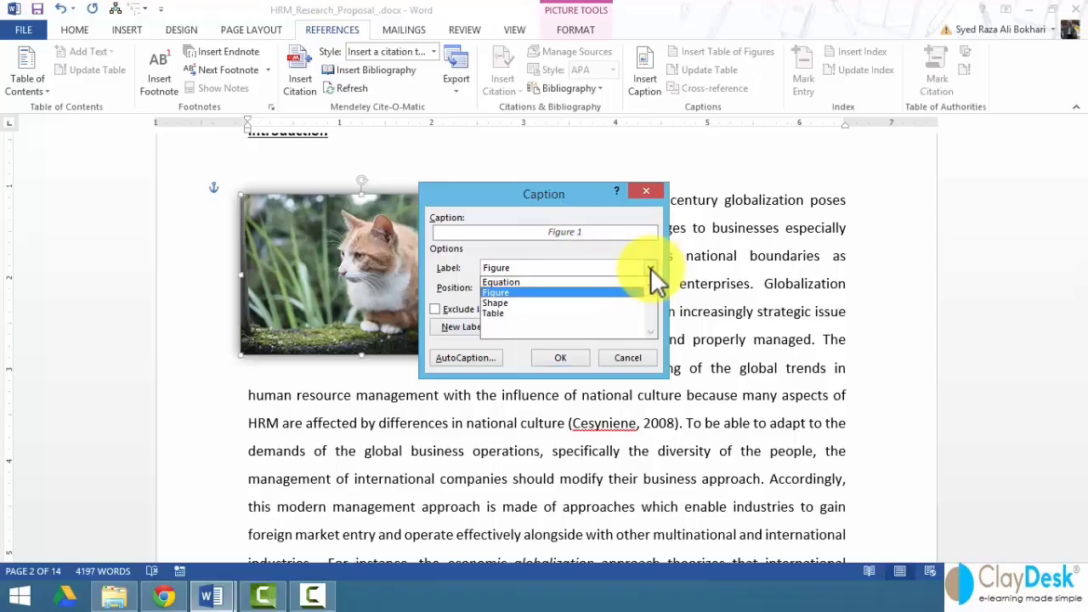
pyautogui.click(531, 302)
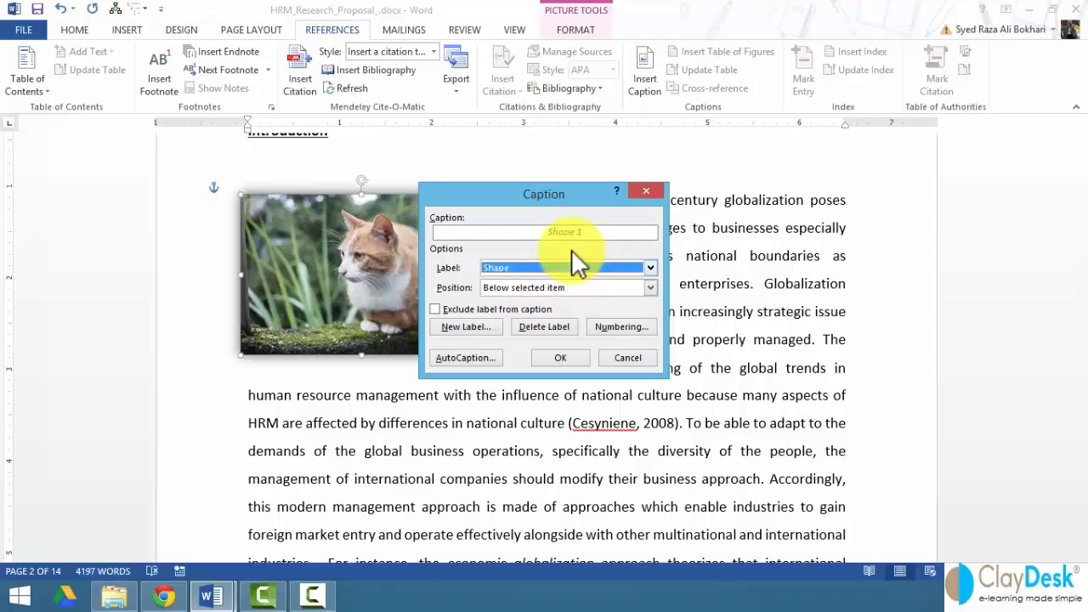
pyautogui.click(648, 268)
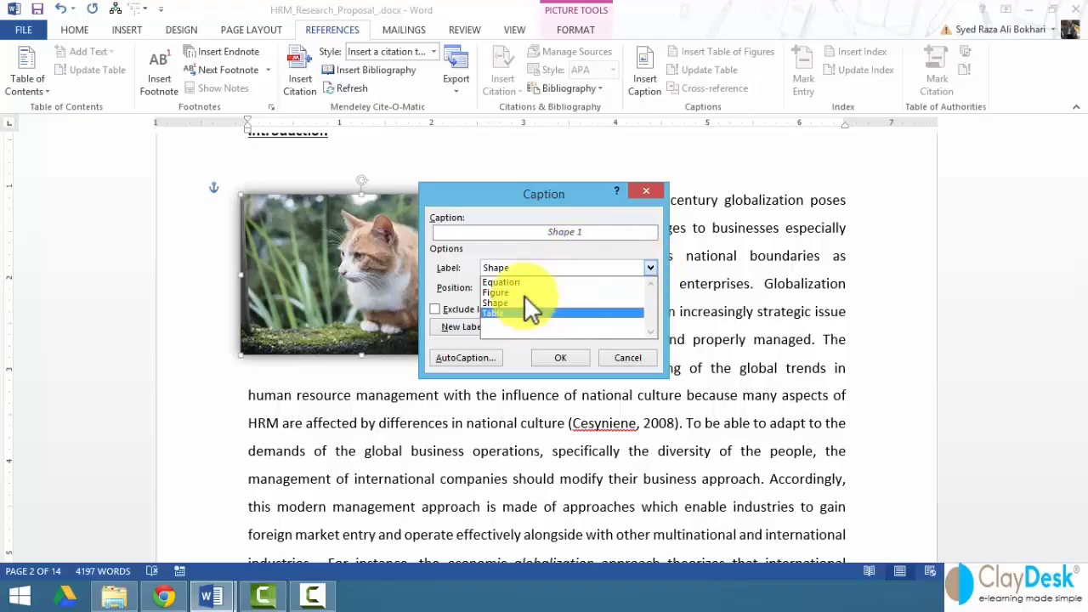
pyautogui.click(522, 292)
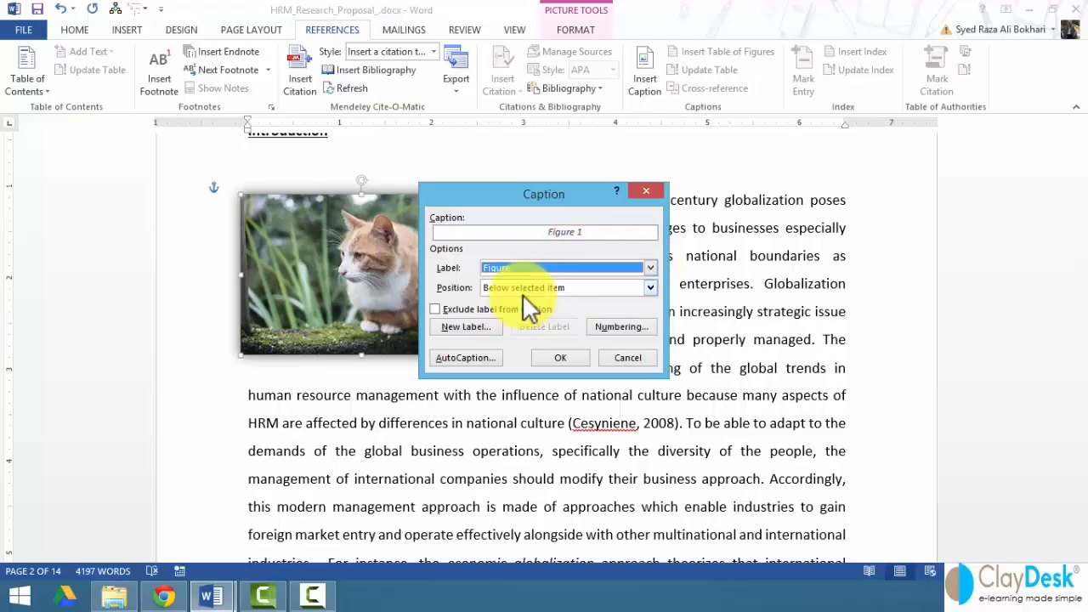
pyautogui.click(474, 326)
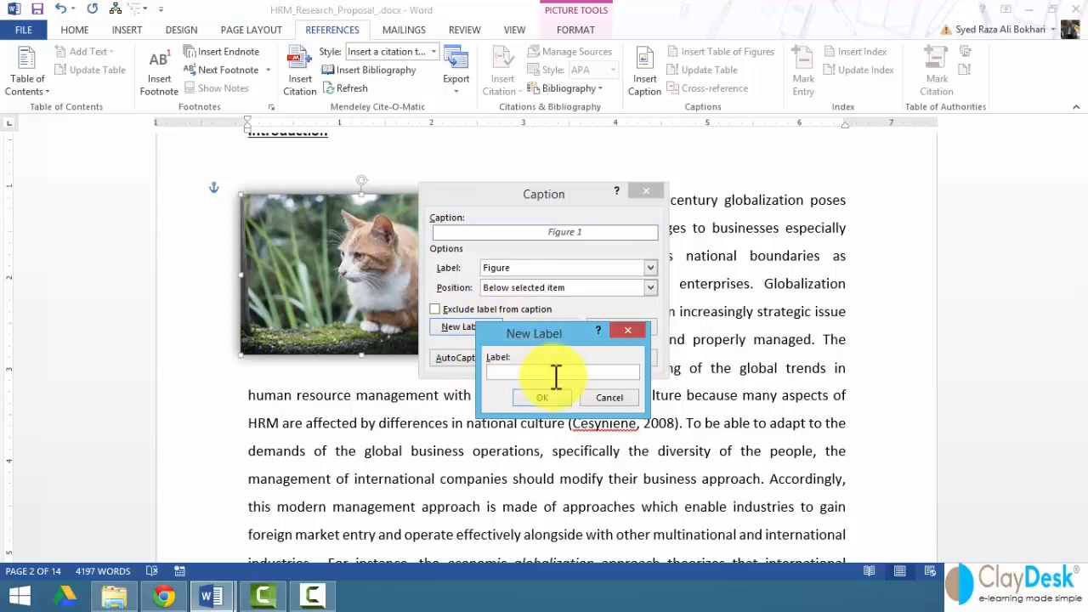
pyautogui.click(606, 395)
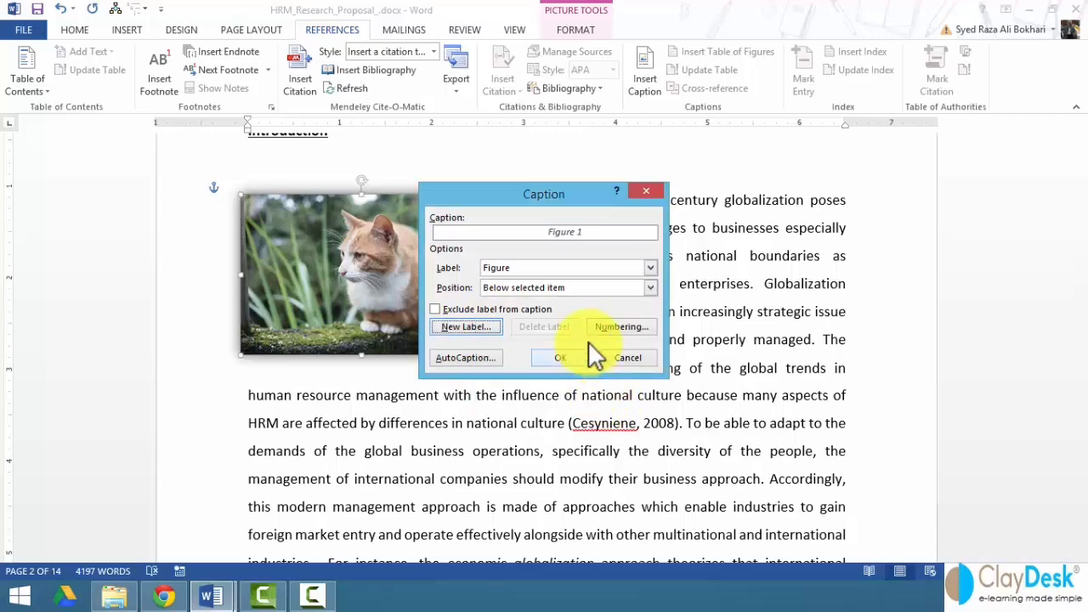
# - Set caption numbering to the 1, 2, 3 format without chapter numbers
pyautogui.click(610, 326)
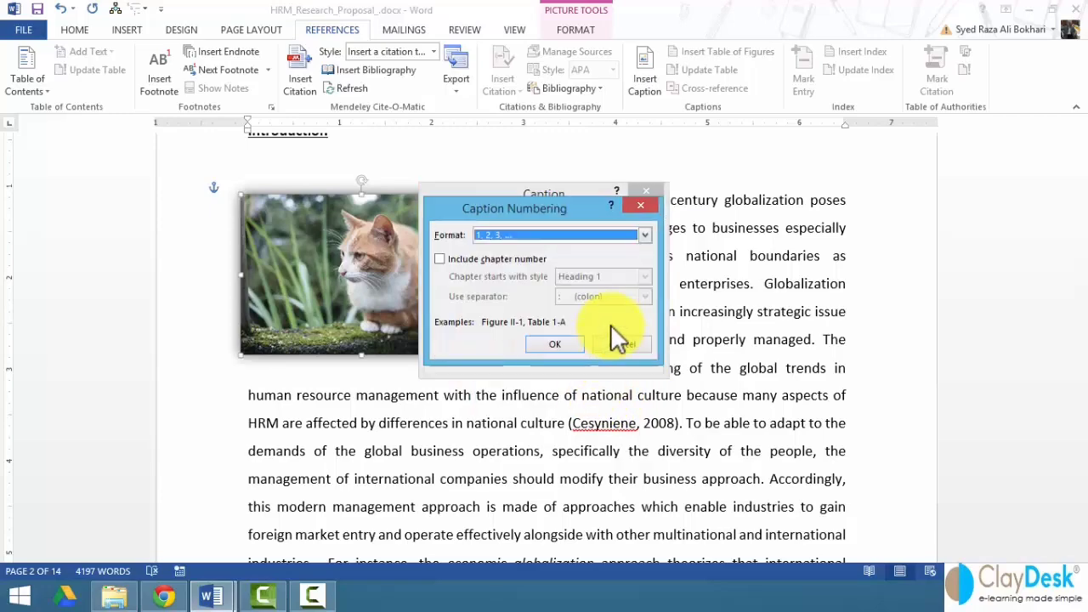
pyautogui.click(499, 234)
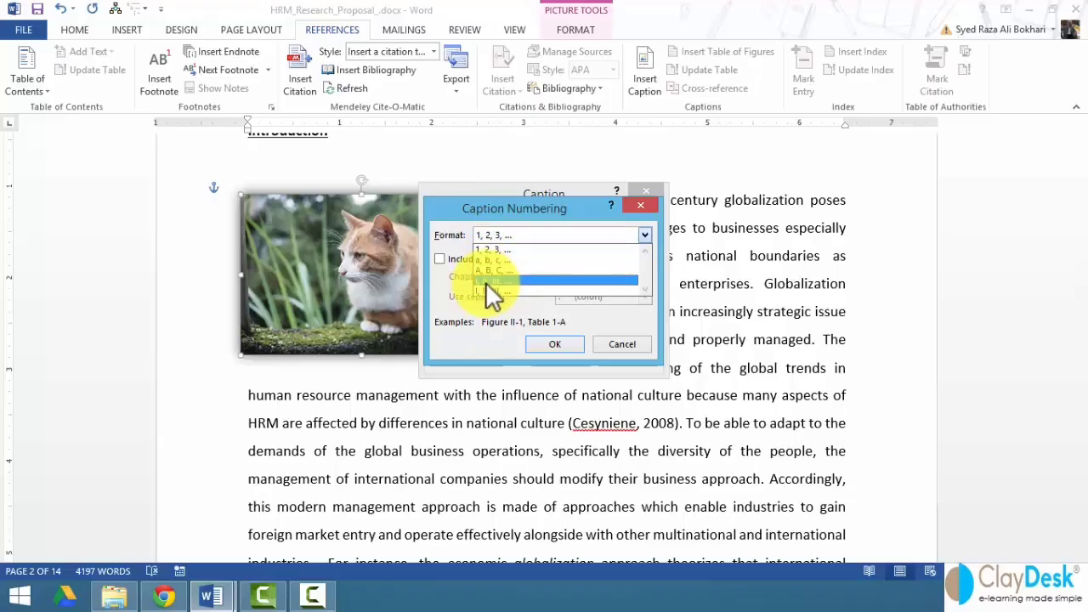
pyautogui.click(510, 248)
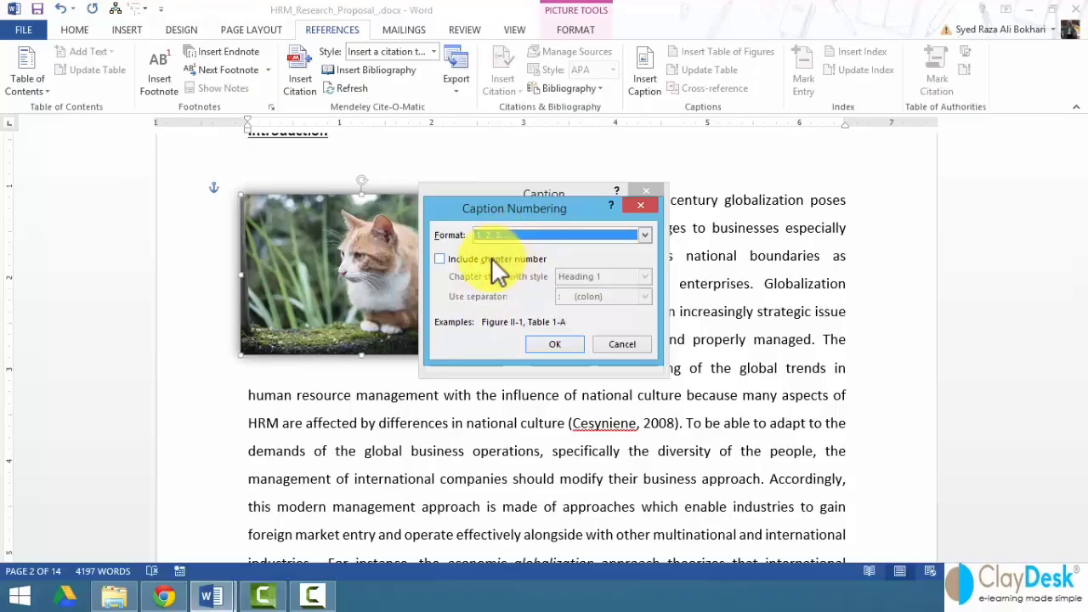
pyautogui.click(489, 257)
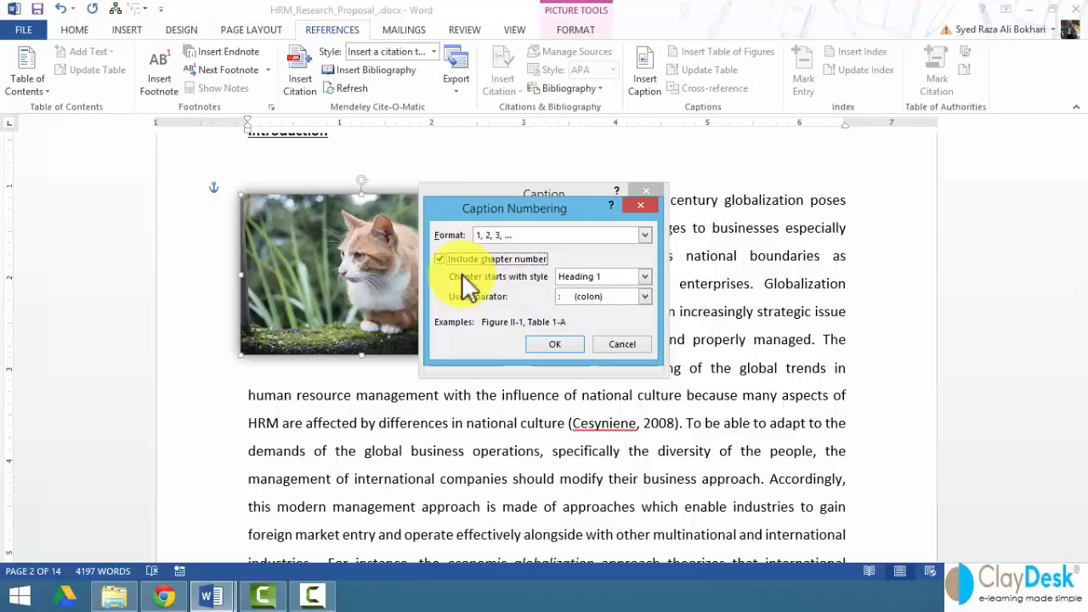
pyautogui.click(642, 294)
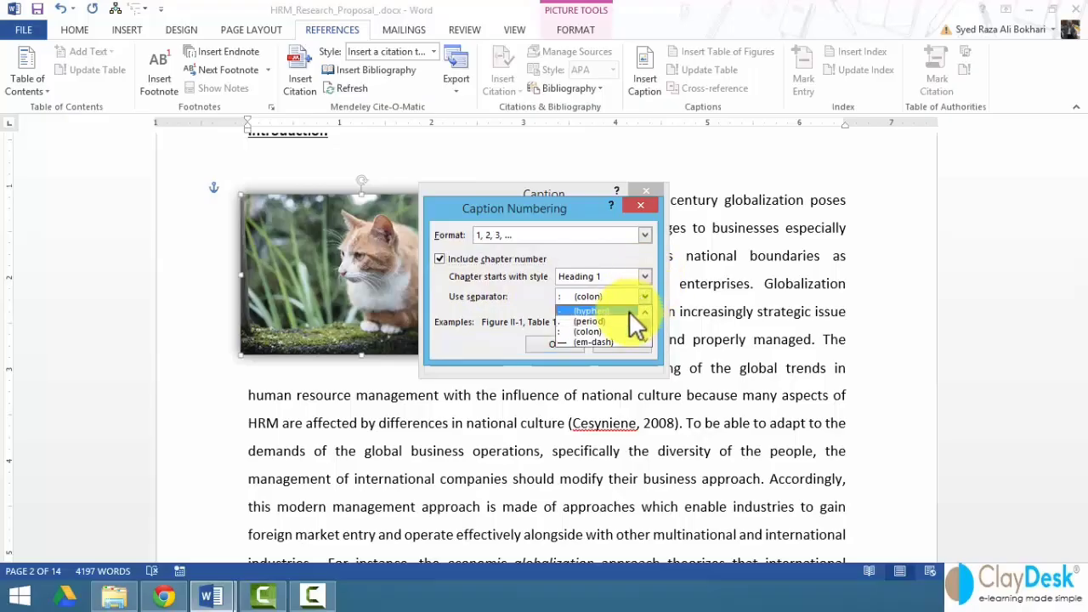
pyautogui.click(500, 309)
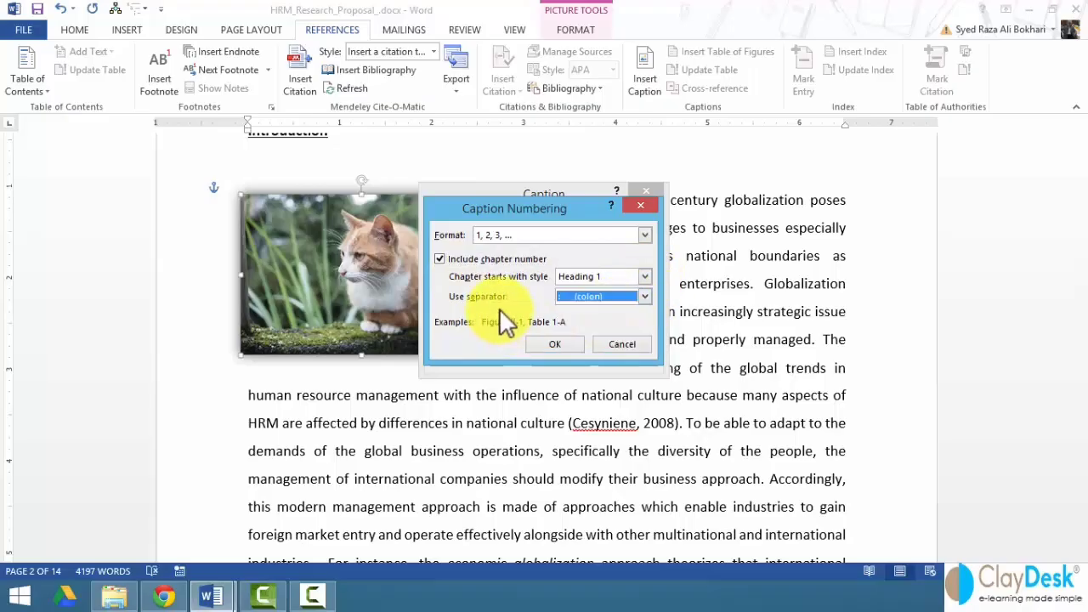
pyautogui.click(453, 257)
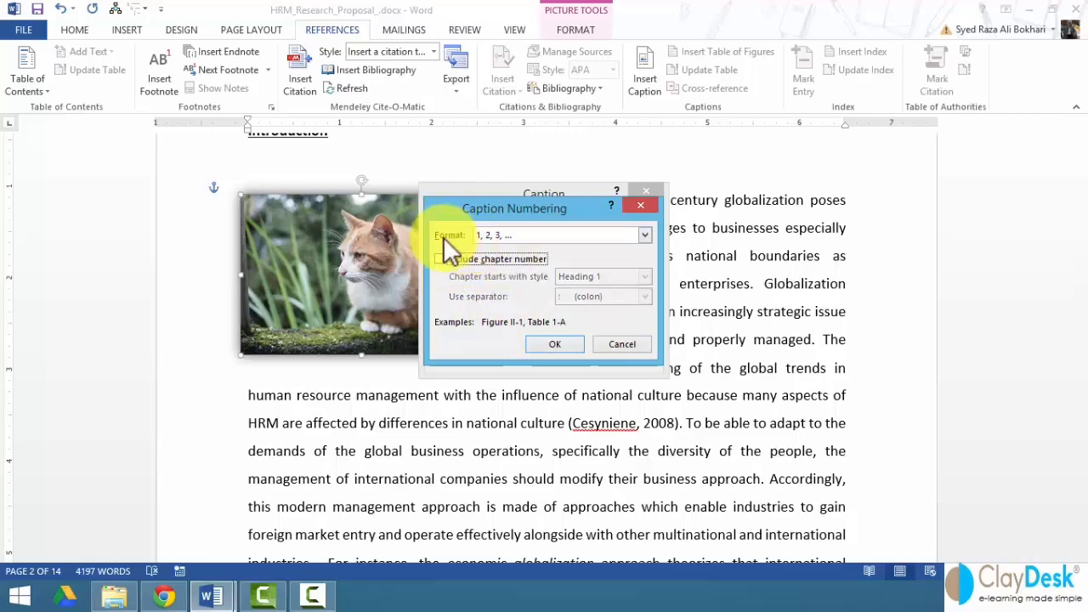
pyautogui.click(557, 345)
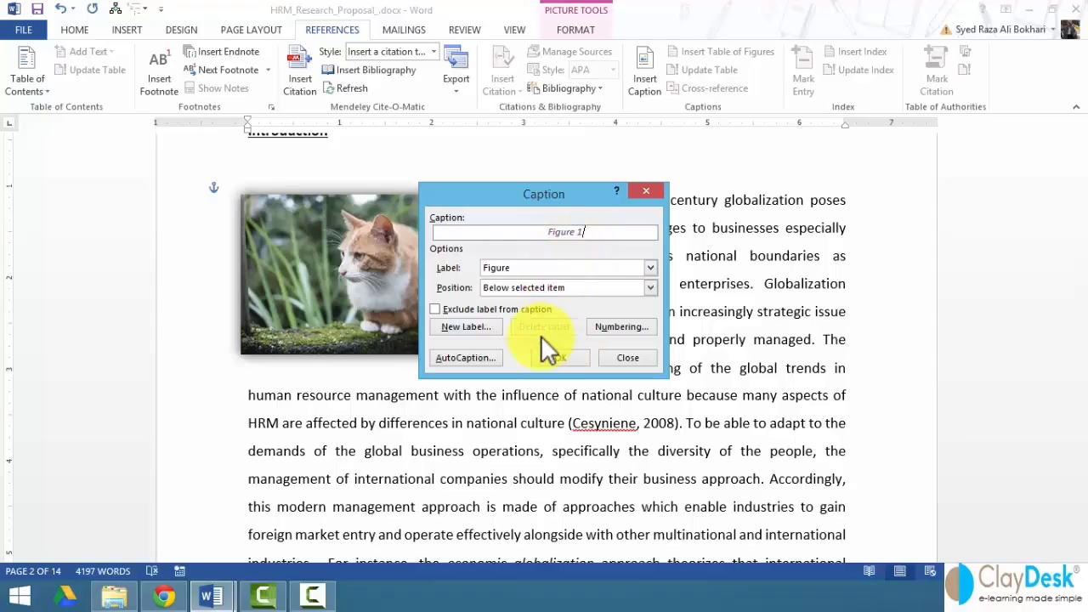
# - Keep AutoCaption enabled for Bitmap Images and bring up the Figure 1 caption settings for the cat picture
pyautogui.click(466, 358)
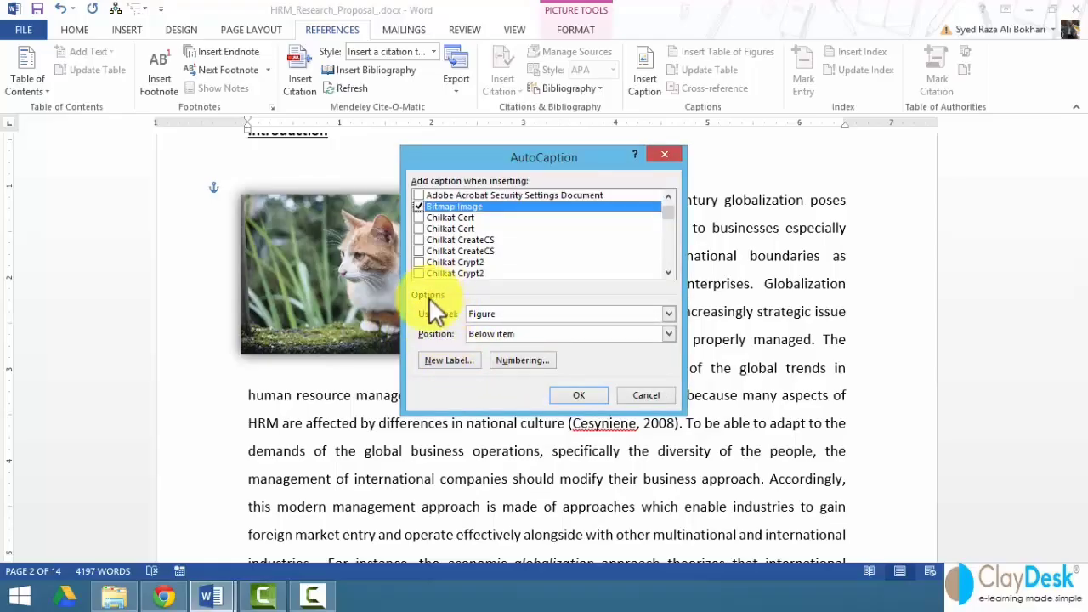
pyautogui.click(418, 207)
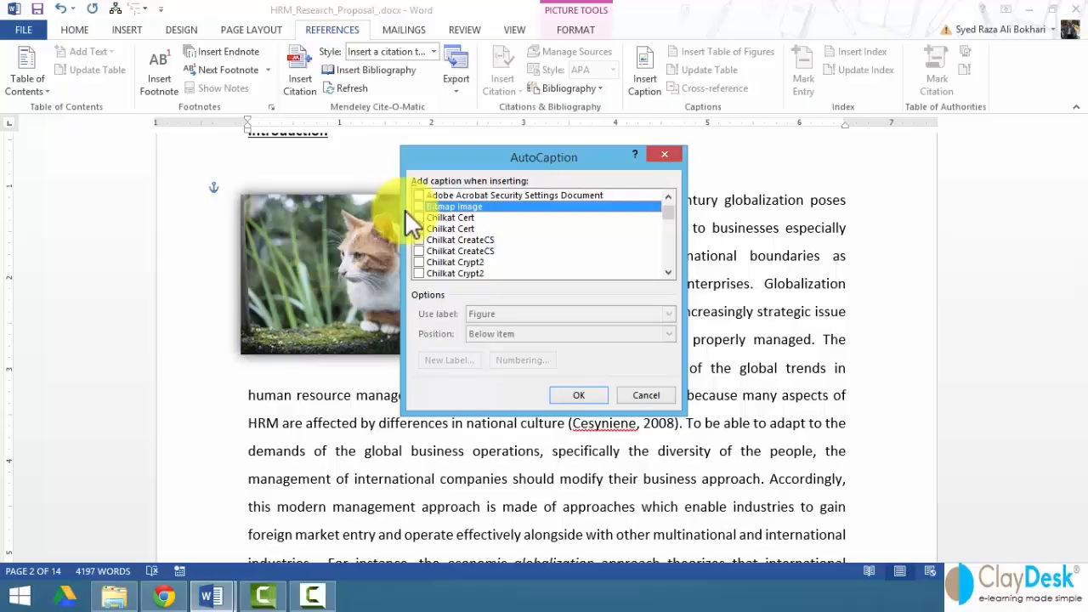
pyautogui.click(420, 204)
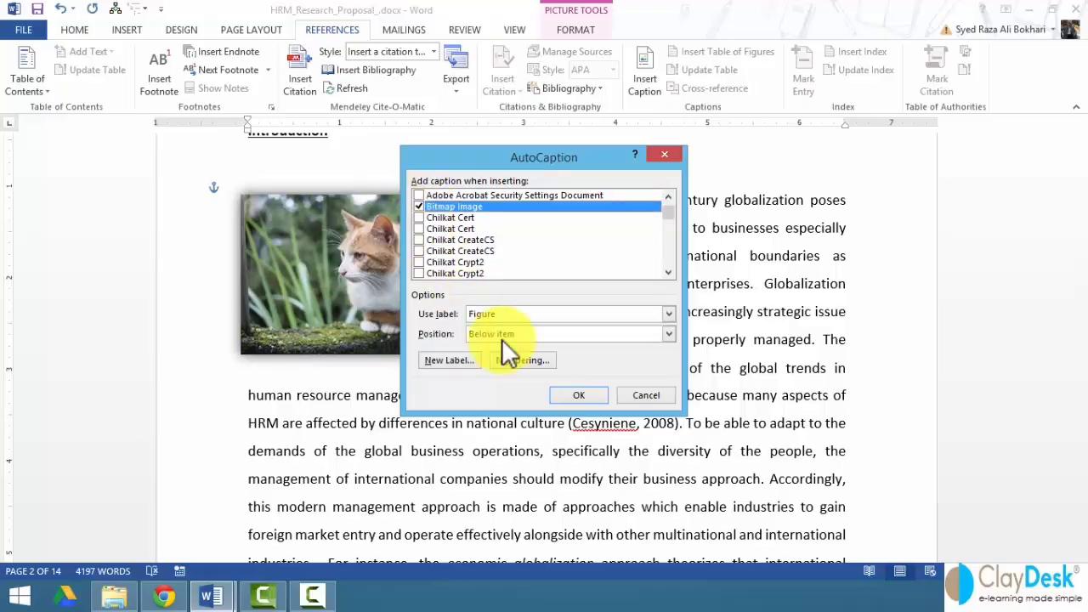
pyautogui.click(580, 395)
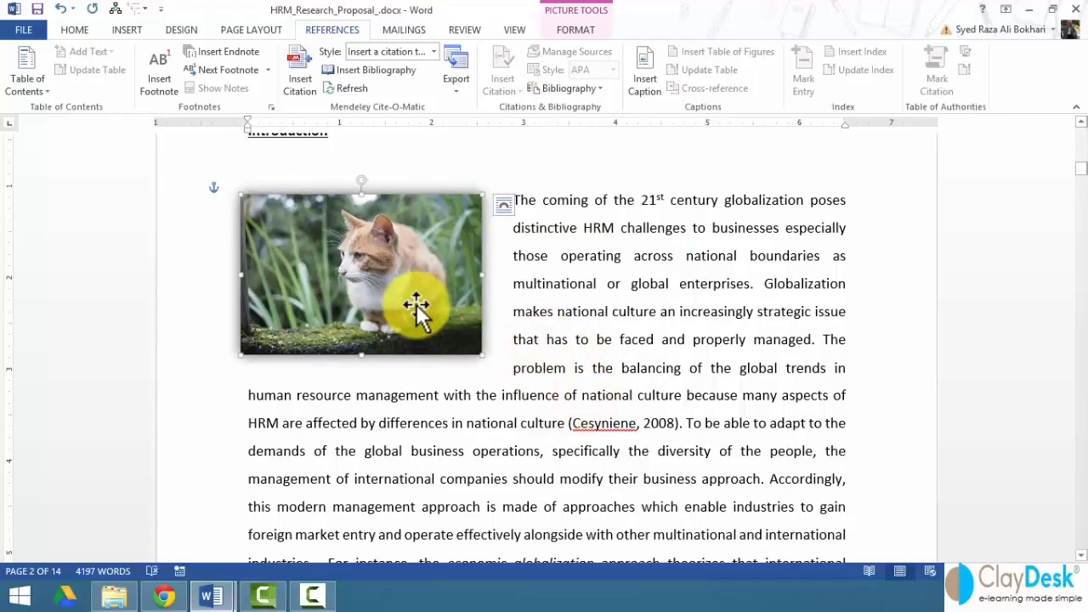
pyautogui.click(642, 85)
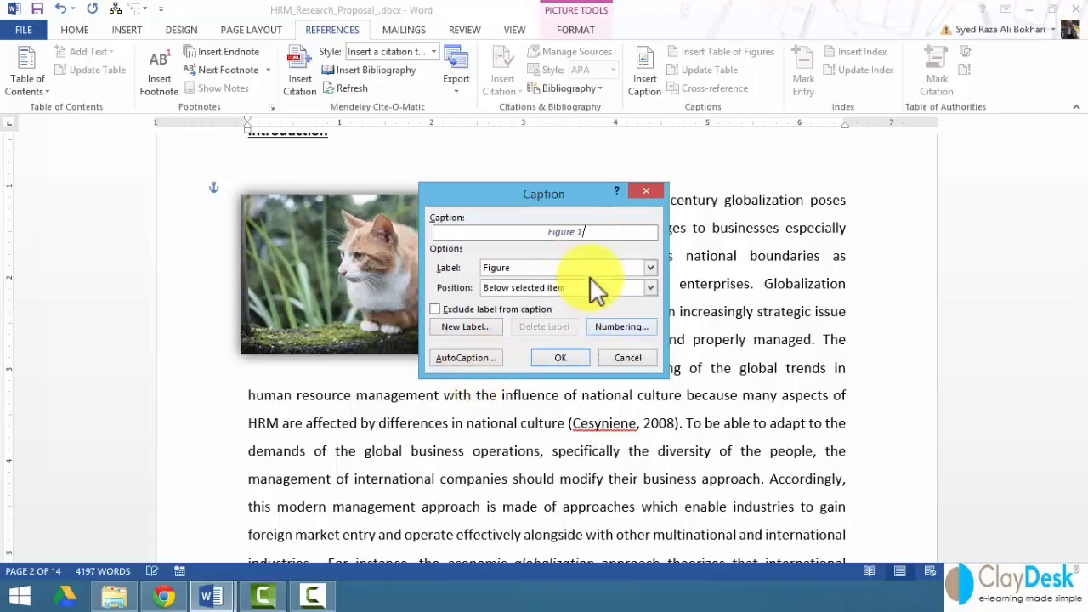
# - Insert the Figure 1 caption under the cat photo, then select the caption box plus the picture
pyautogui.click(554, 358)
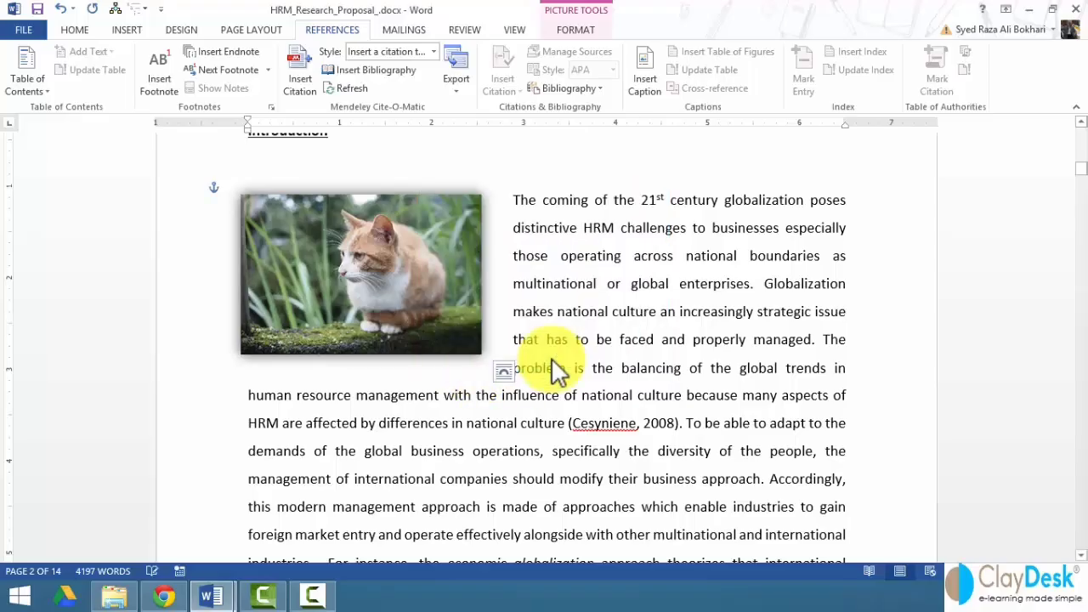
pyautogui.click(482, 436)
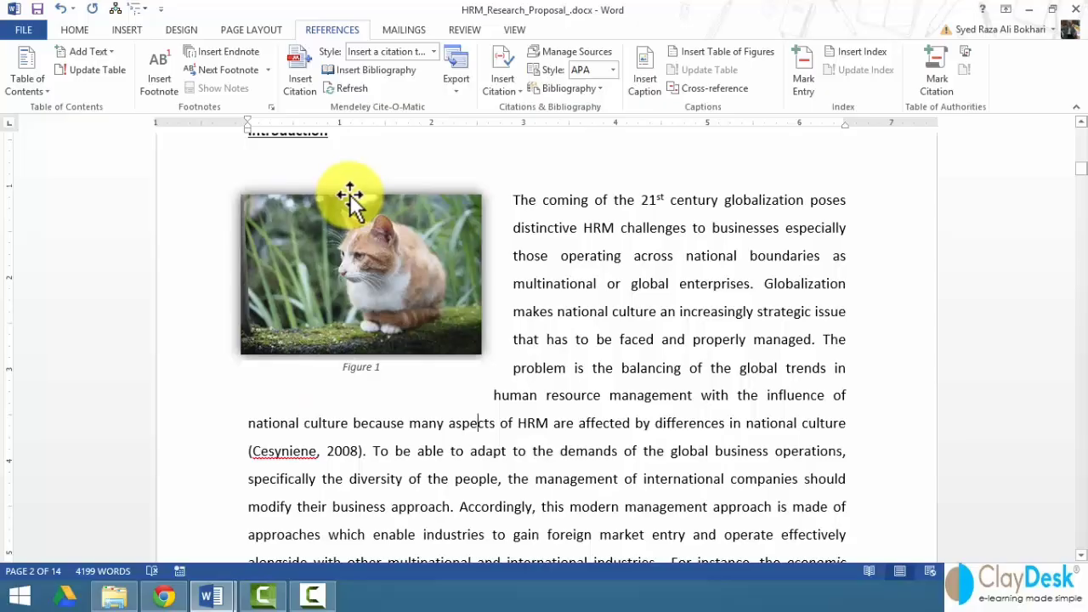
pyautogui.click(373, 367)
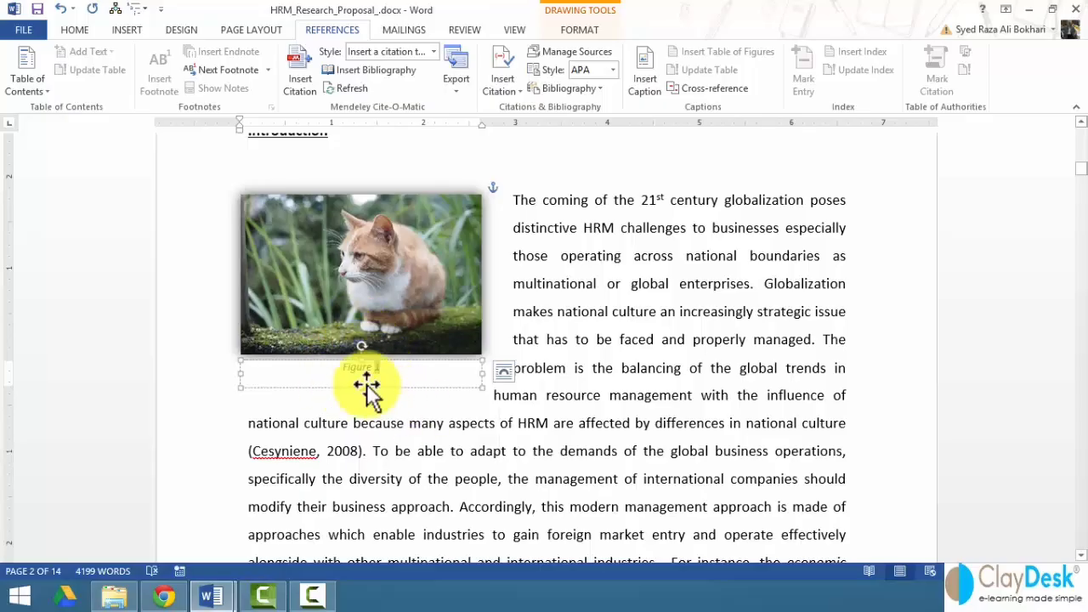
pyautogui.click(319, 388)
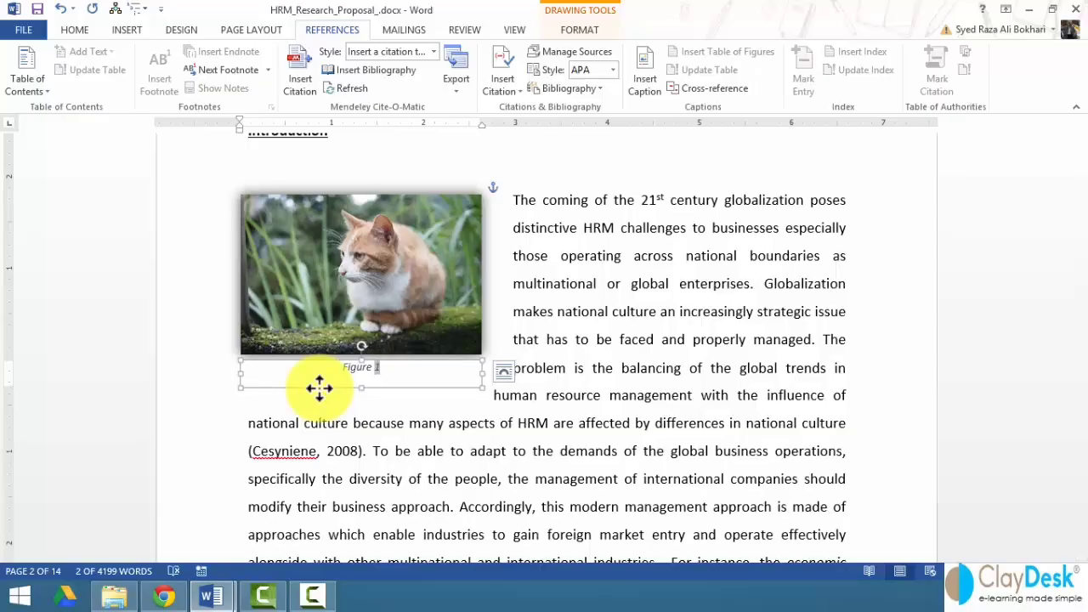
pyautogui.click(340, 293)
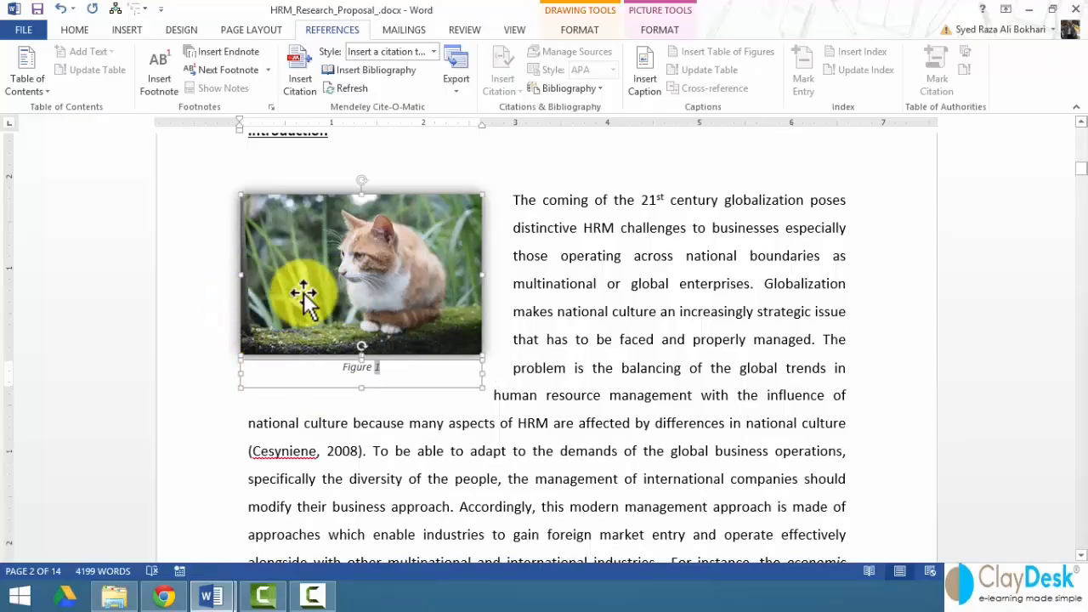
# - Group the cat photo with its Figure 1 caption and nudge the group beside the text
pyautogui.rightClick(304, 293)
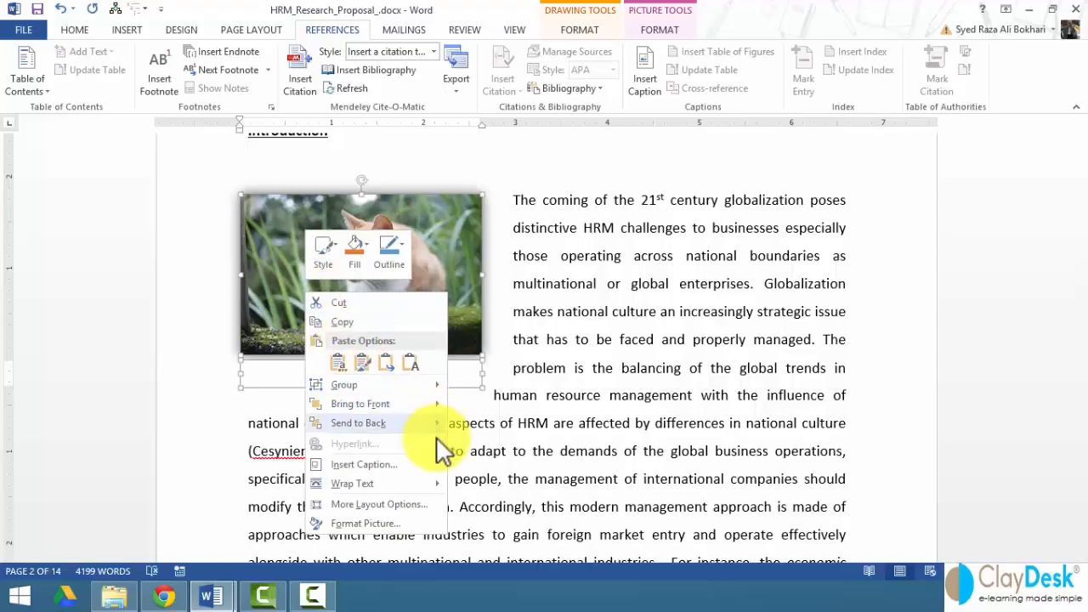
pyautogui.moveTo(432, 389)
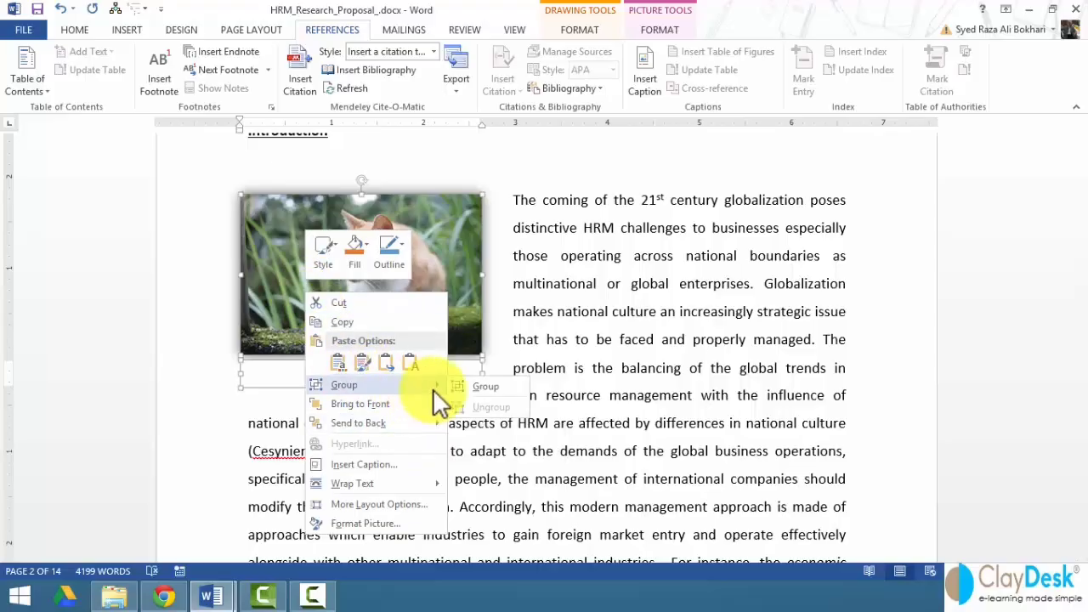
pyautogui.click(488, 390)
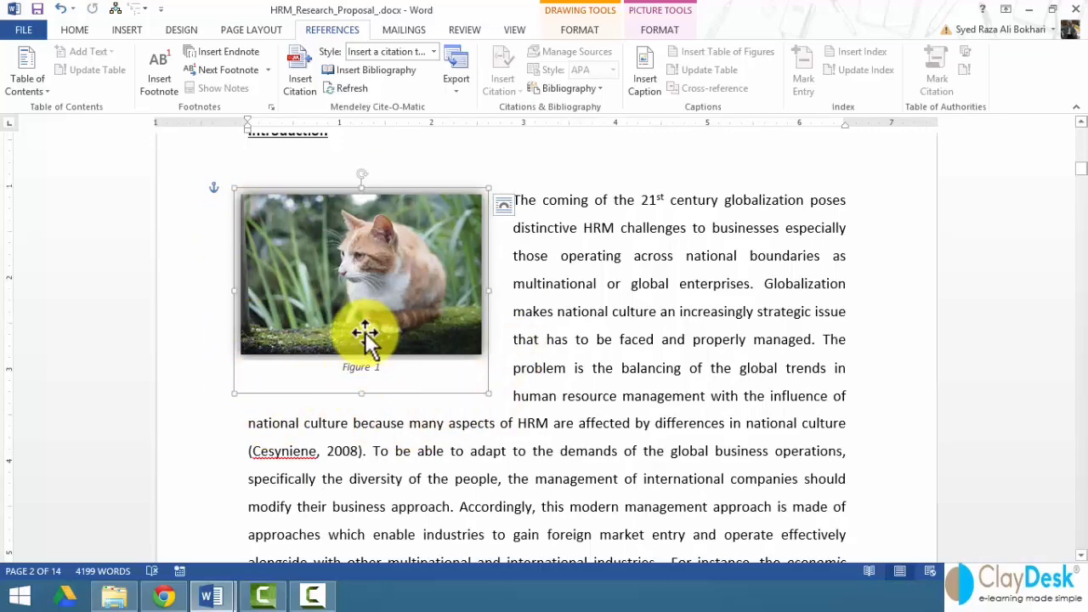
pyautogui.moveTo(366, 329)
pyautogui.mouseDown()
pyautogui.moveTo(416, 335)
pyautogui.moveTo(368, 333)
pyautogui.mouseUp()
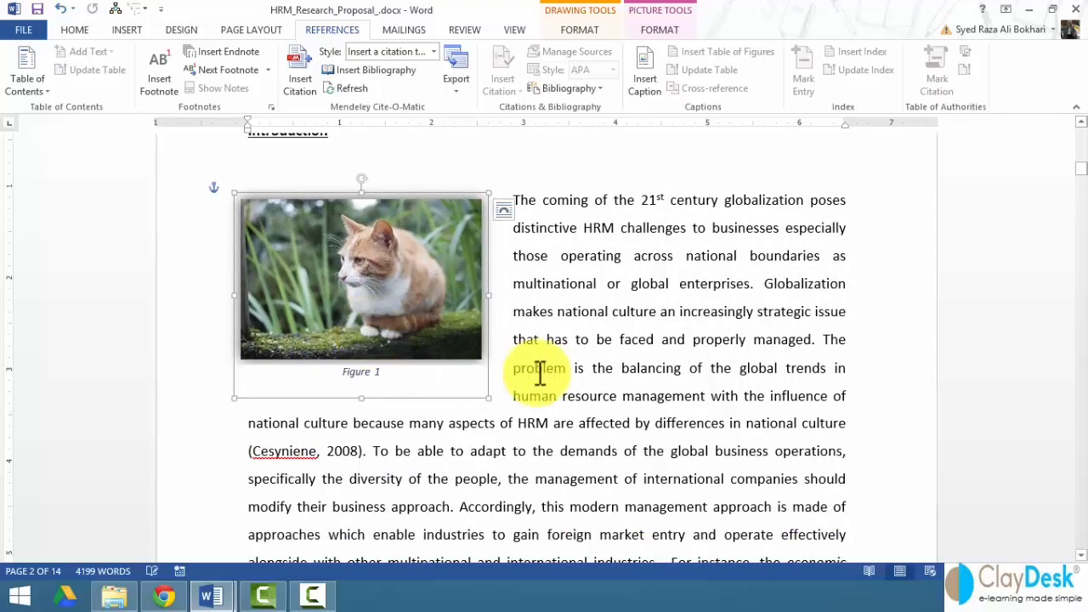
# - Put the cursor at the 'Keeping' paragraph under Framework & Research Objective on page 3, showing INSERT commands
pyautogui.scroll(-2, 539, 355)
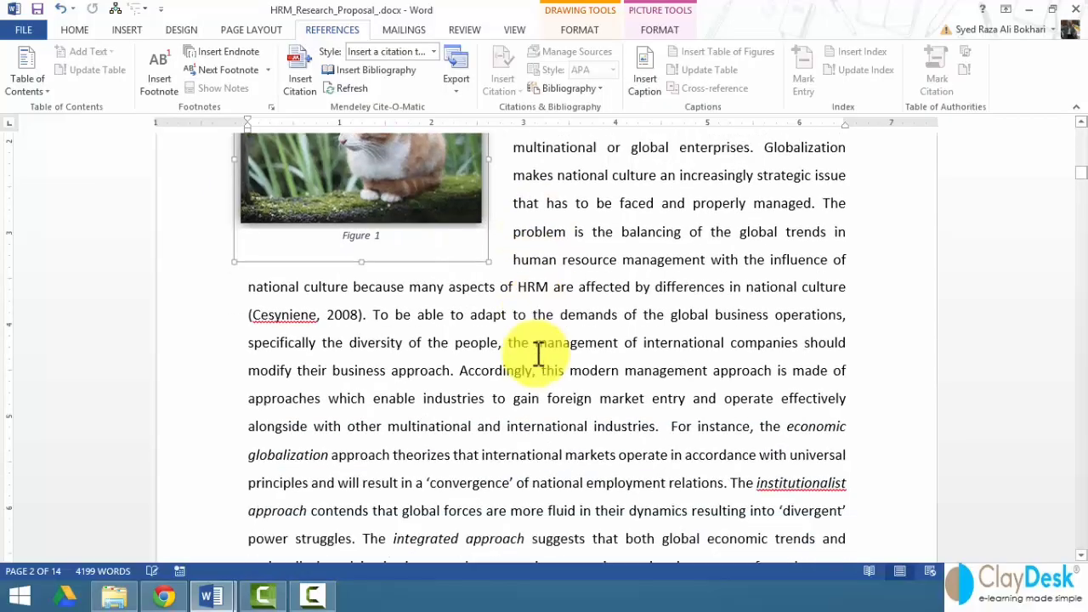
pyautogui.scroll(-3, 398, 248)
pyautogui.scroll(-8, 401, 255)
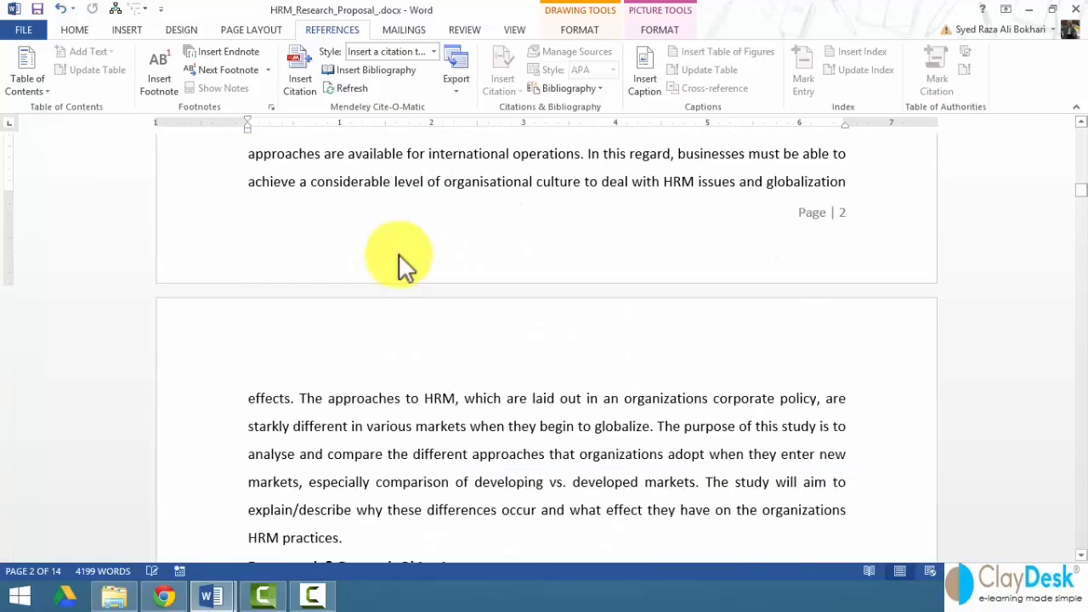
pyautogui.click(317, 274)
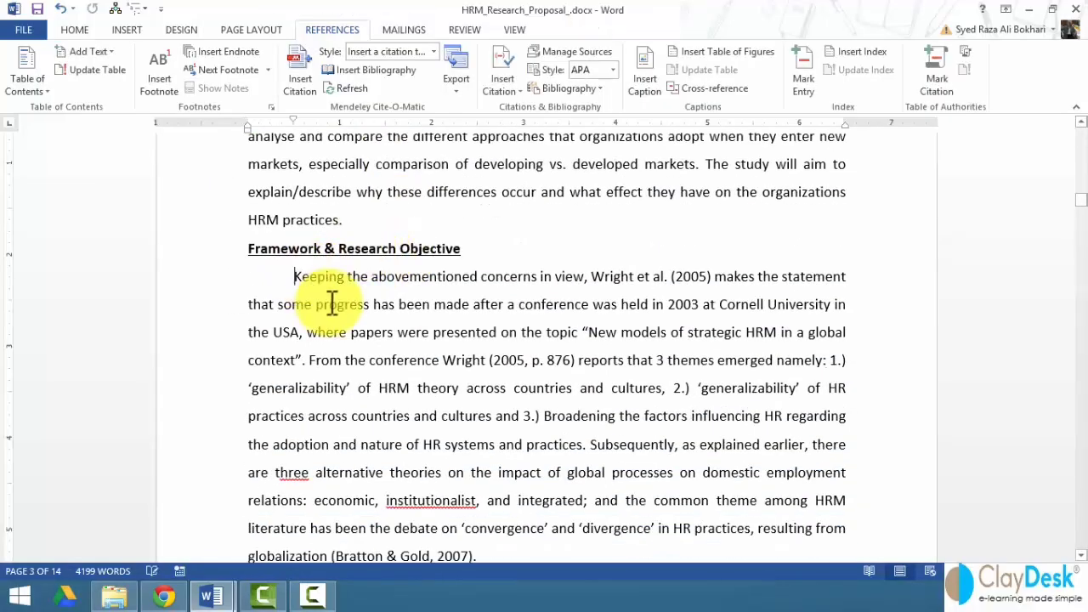
pyautogui.click(127, 28)
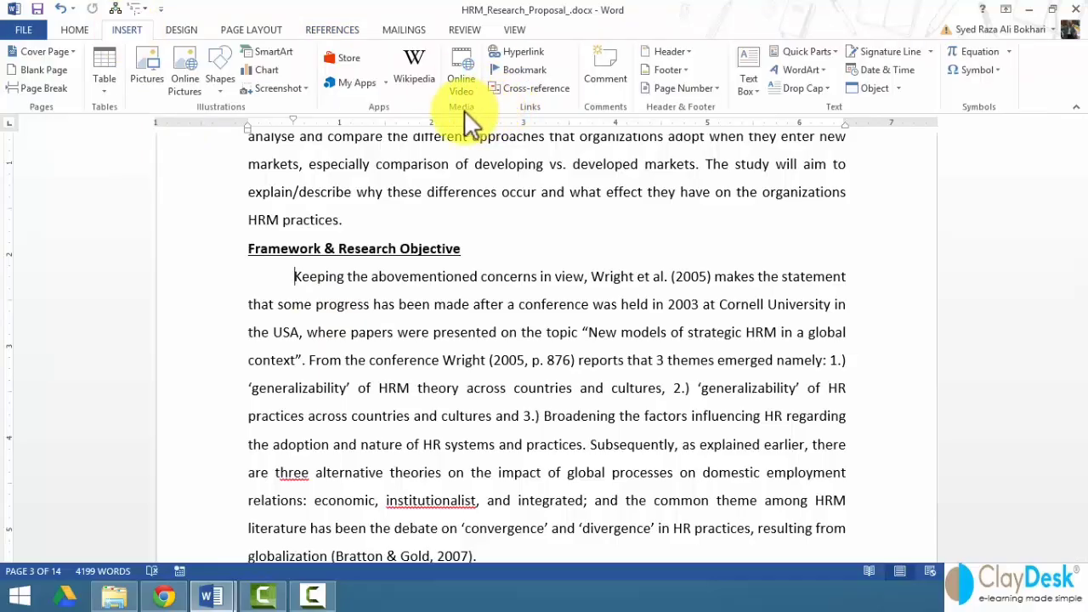
# - Insert the Sun Flower.jpg picture at the Framework & Research Objective paragraph
pyautogui.click(151, 78)
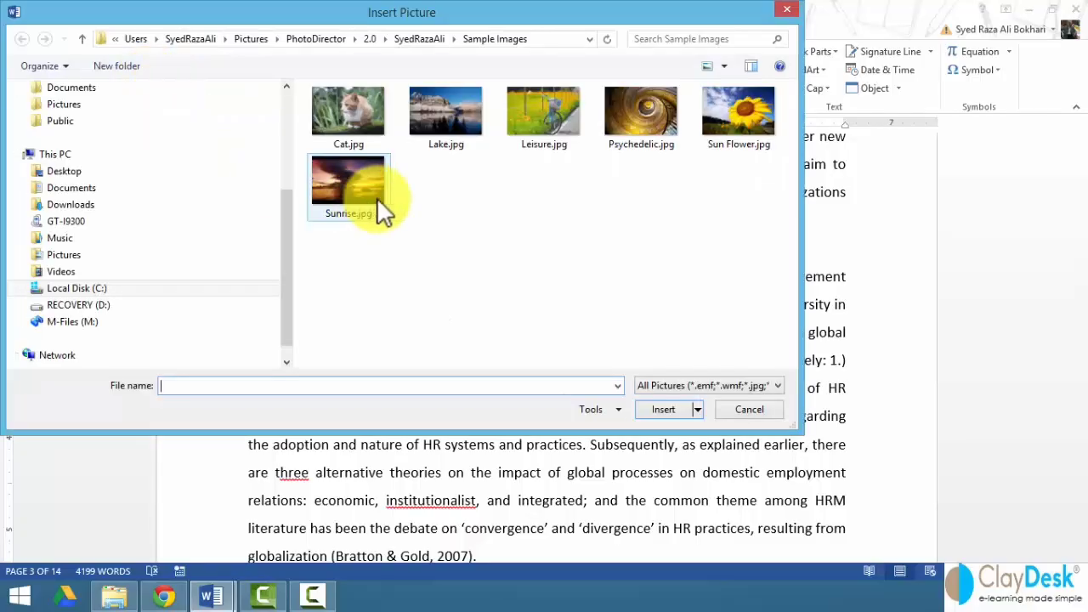
pyautogui.click(729, 127)
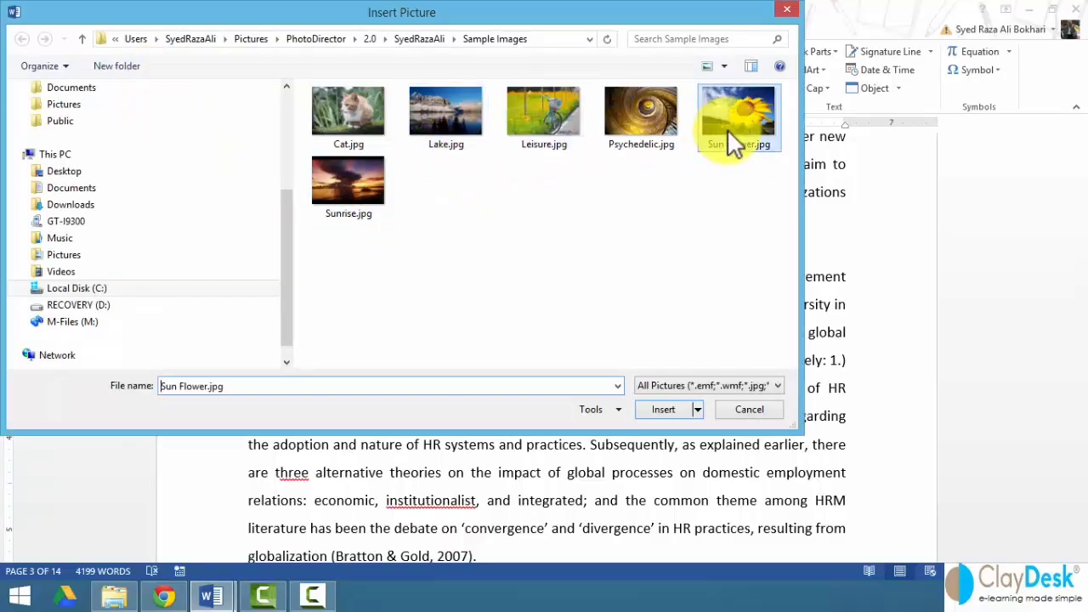
pyautogui.click(663, 409)
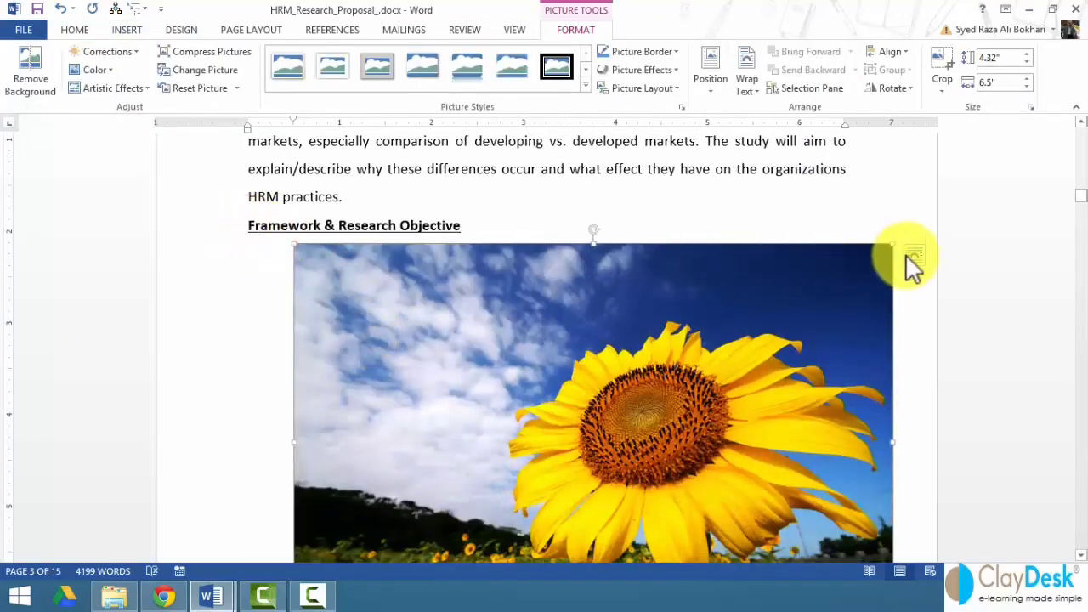
# - Give the sunflower square wrapping, shrink it to about 1.69 by 2.55 inches, and move it up left
pyautogui.click(912, 256)
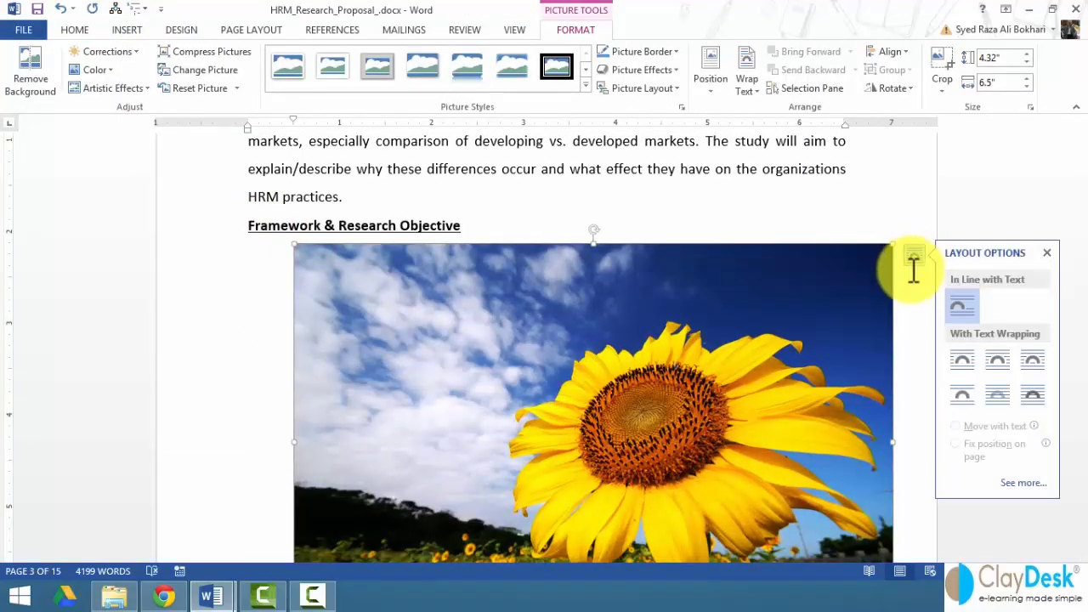
pyautogui.click(956, 357)
pyautogui.moveTo(892, 247); pyautogui.dragTo(476, 488)
pyautogui.scroll(-4, 431, 526)
pyautogui.click(429, 526)
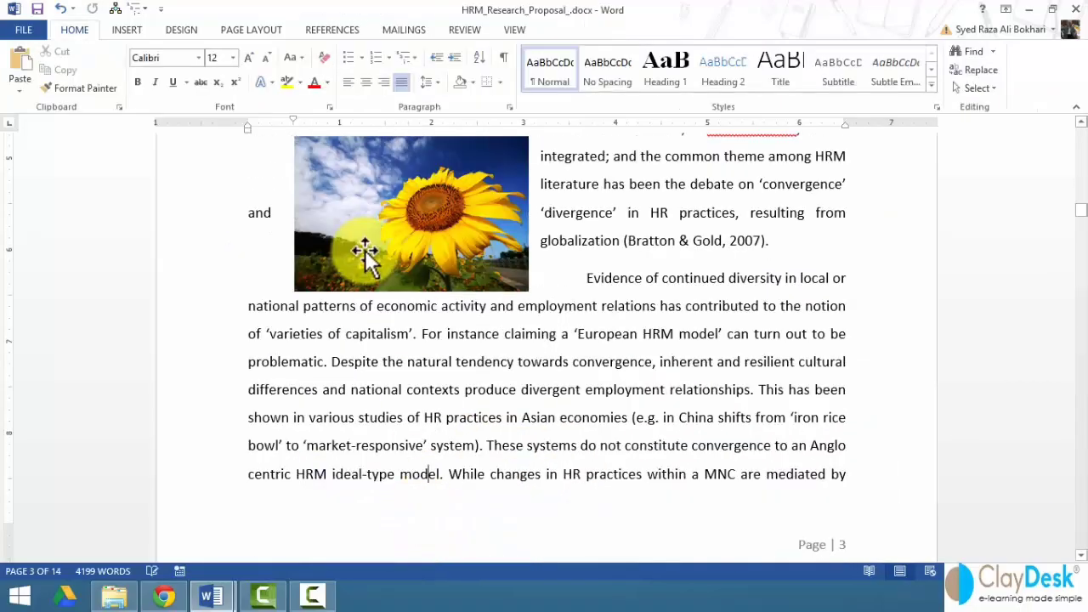
pyautogui.scroll(6, 370, 253)
pyautogui.moveTo(396, 416); pyautogui.dragTo(363, 223)
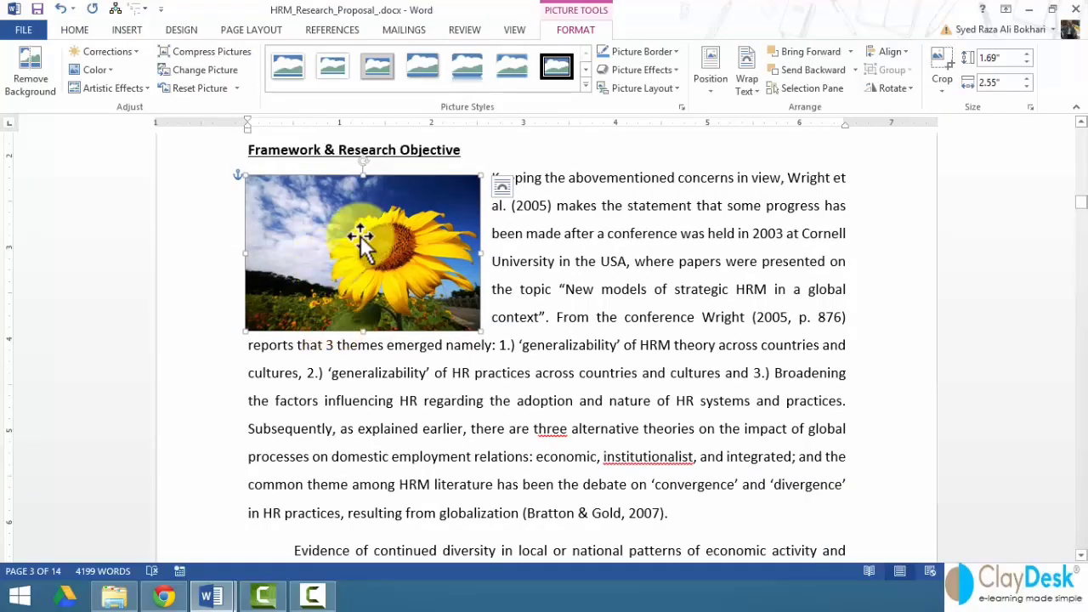
# - Apply the soft-shadow rectangle picture style to the sunflower photo
pyautogui.click(528, 205)
pyautogui.click(425, 227)
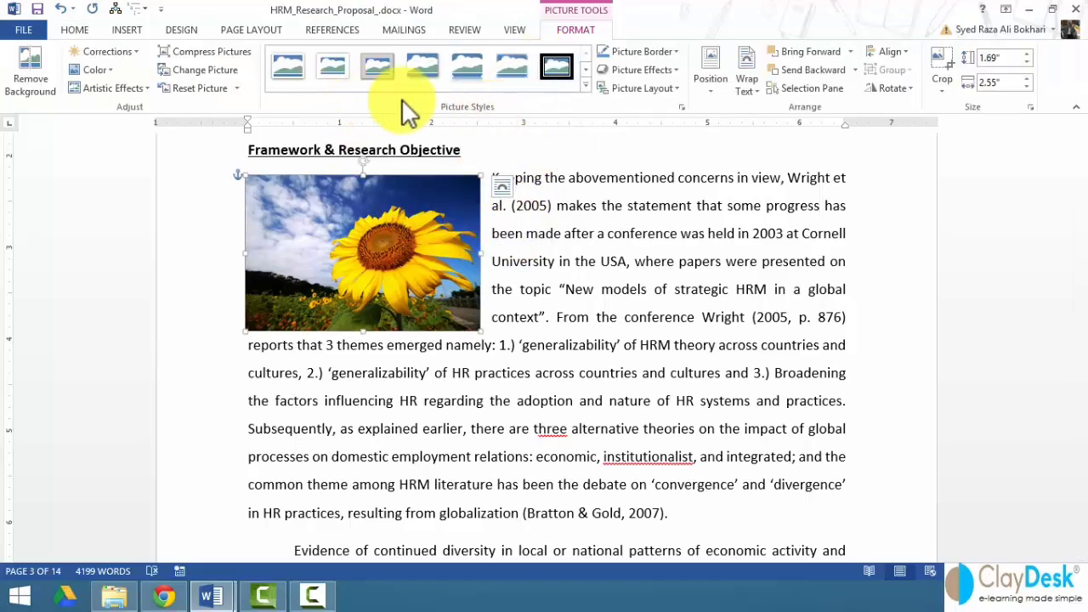
pyautogui.click(585, 87)
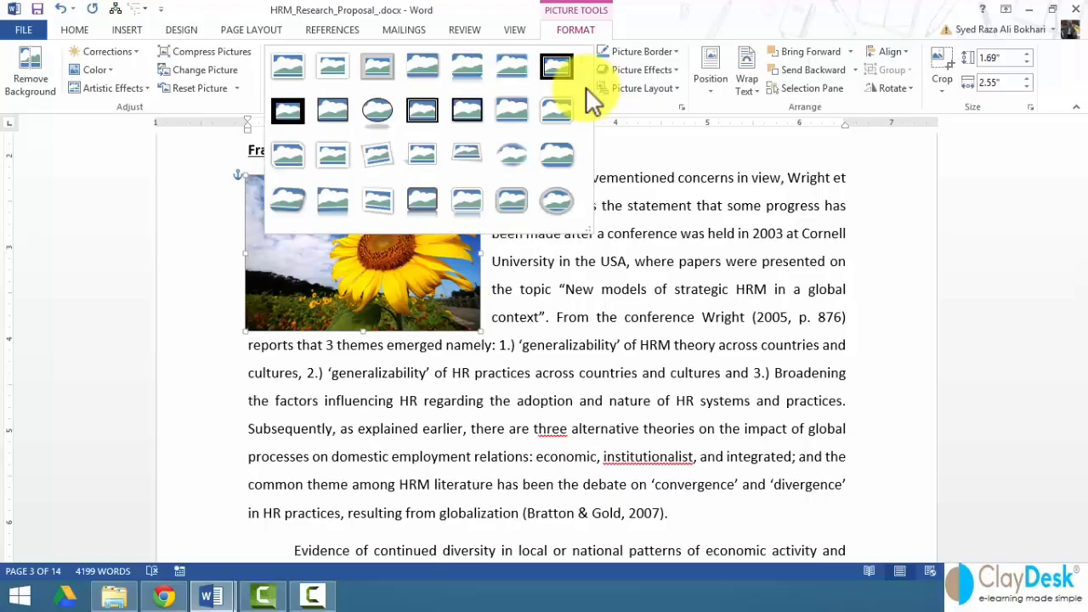
pyautogui.click(508, 112)
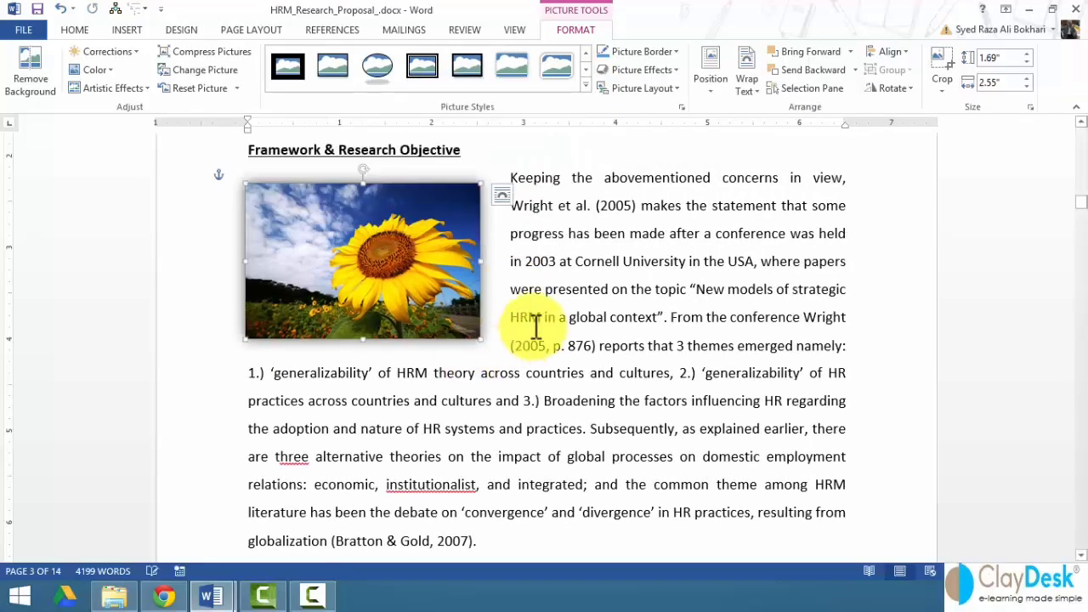
# - Insert a Figure 2 caption beneath the sunflower photo
pyautogui.click(352, 32)
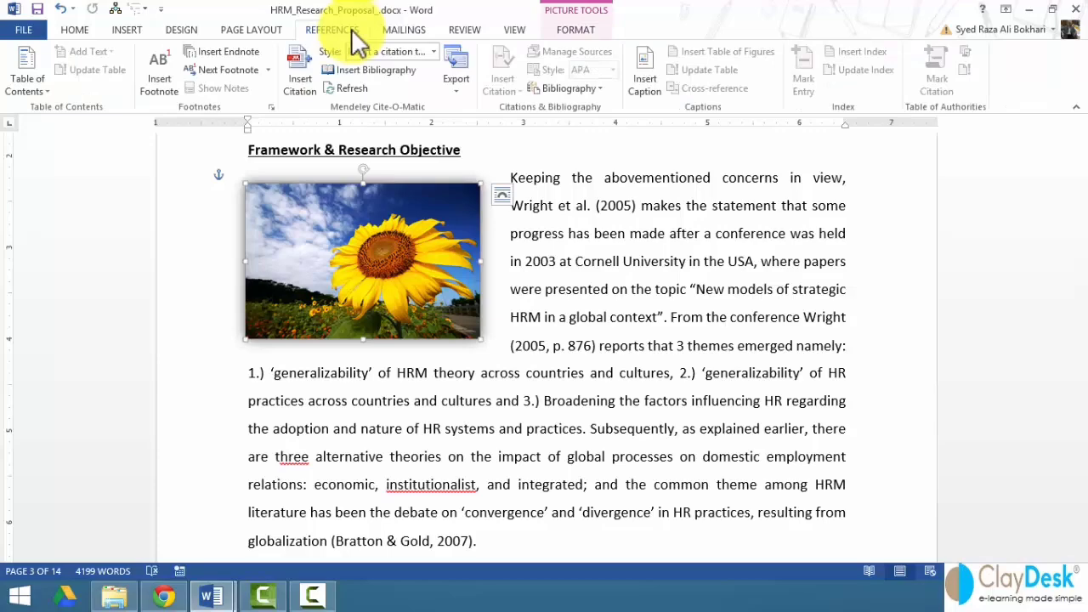
pyautogui.click(644, 78)
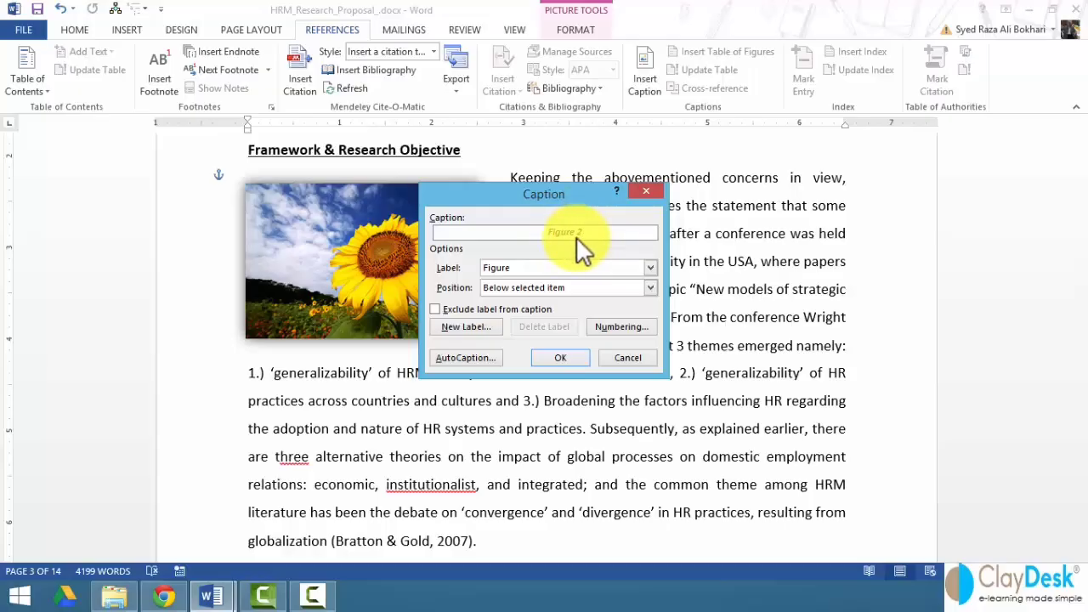
pyautogui.click(575, 359)
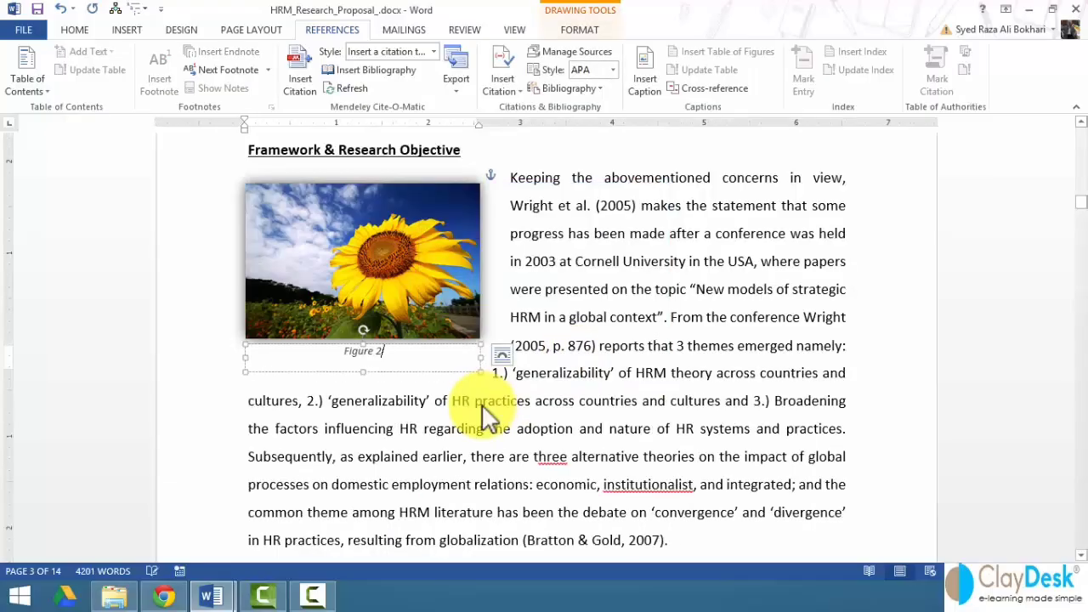
pyautogui.click(425, 396)
pyautogui.scroll(-5, 369, 389)
# - Insert the bicycle-in-flowers photo at the Objective paragraph
pyautogui.scroll(-13, 339, 366)
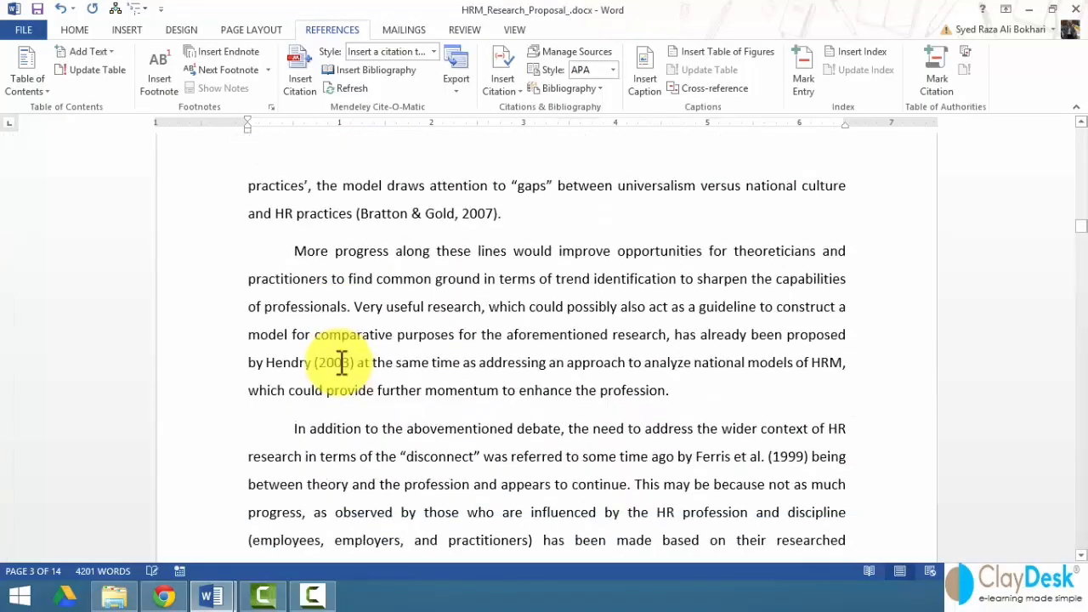
pyautogui.scroll(-3, 339, 365)
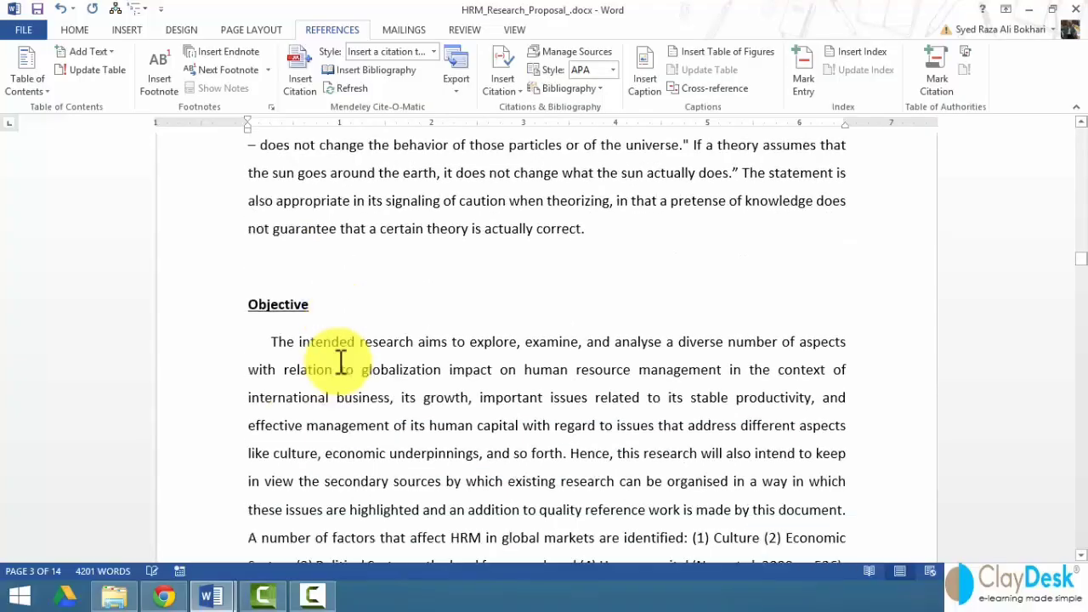
pyautogui.click(271, 251)
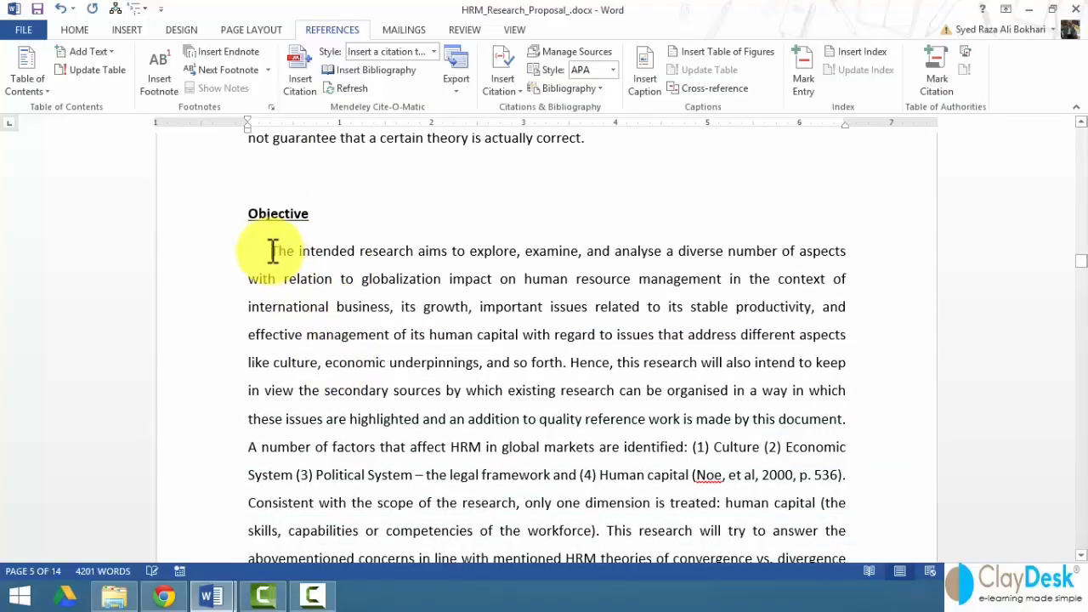
pyautogui.click(123, 31)
pyautogui.click(139, 80)
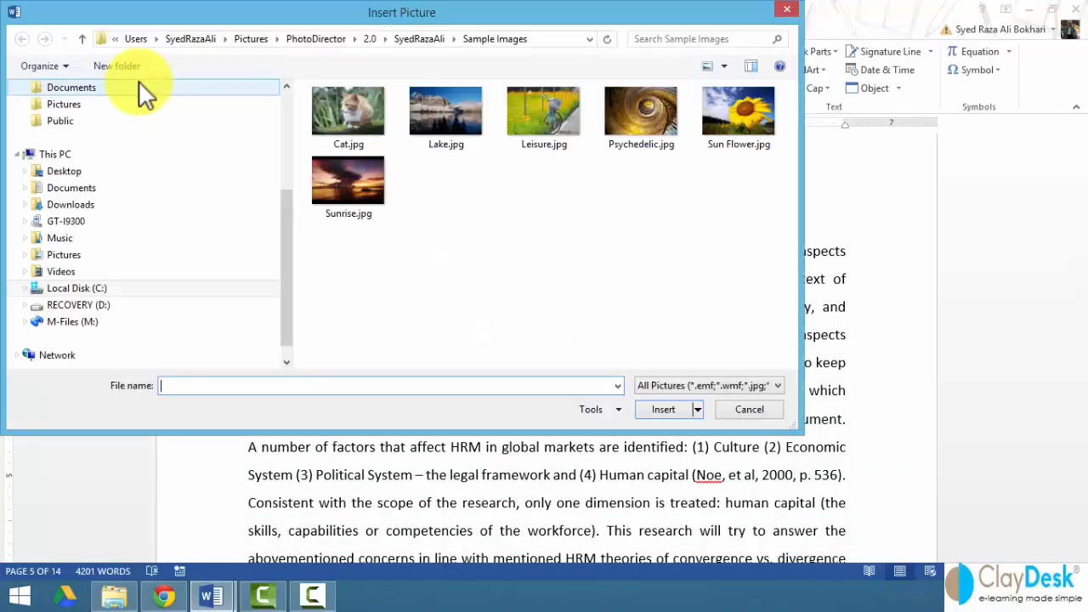
pyautogui.click(535, 121)
pyautogui.click(667, 409)
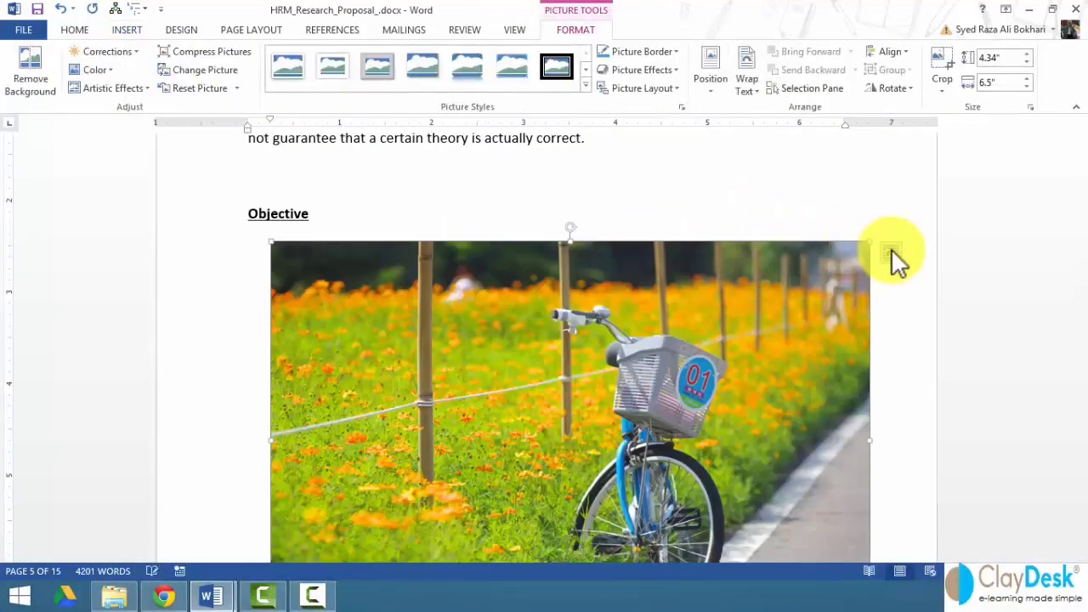
# - Set the bicycle photo to Square wrapping, shrink it to 1.86 by 2.79 inches, and move it beside Objective
pyautogui.click(891, 250)
pyautogui.click(935, 356)
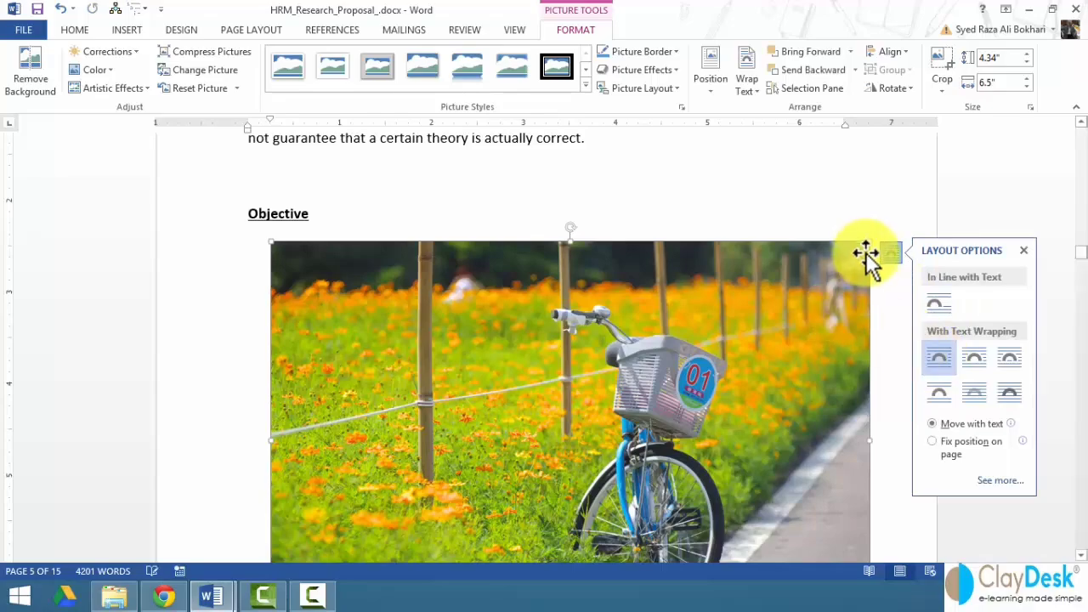
pyautogui.moveTo(868, 242); pyautogui.dragTo(475, 470)
pyautogui.scroll(-5, 430, 495)
pyautogui.scroll(2, 386, 242)
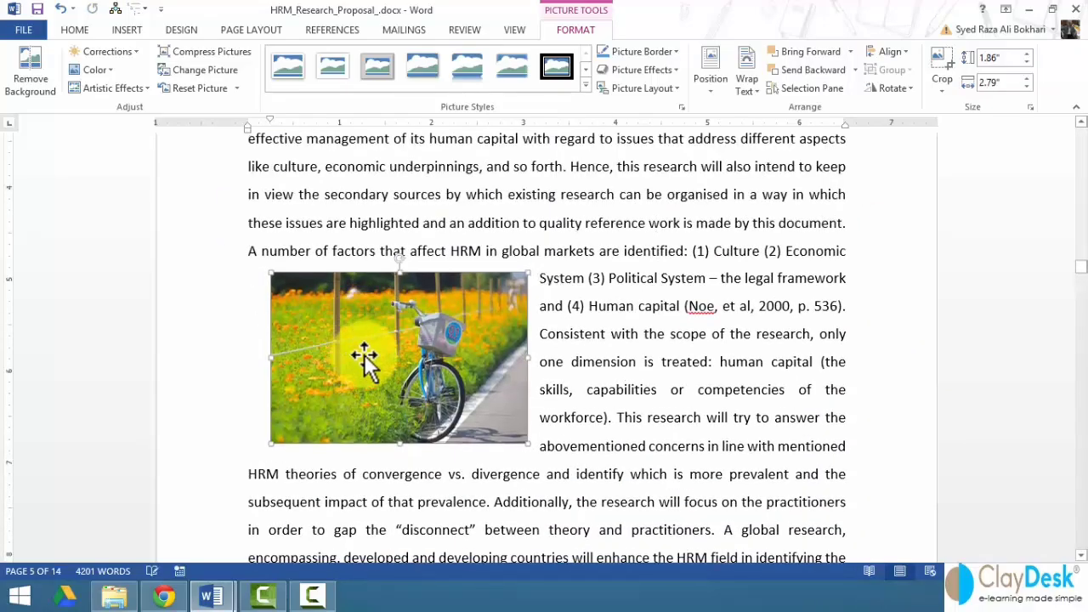
pyautogui.scroll(2, 365, 408)
pyautogui.moveTo(374, 485); pyautogui.dragTo(349, 262)
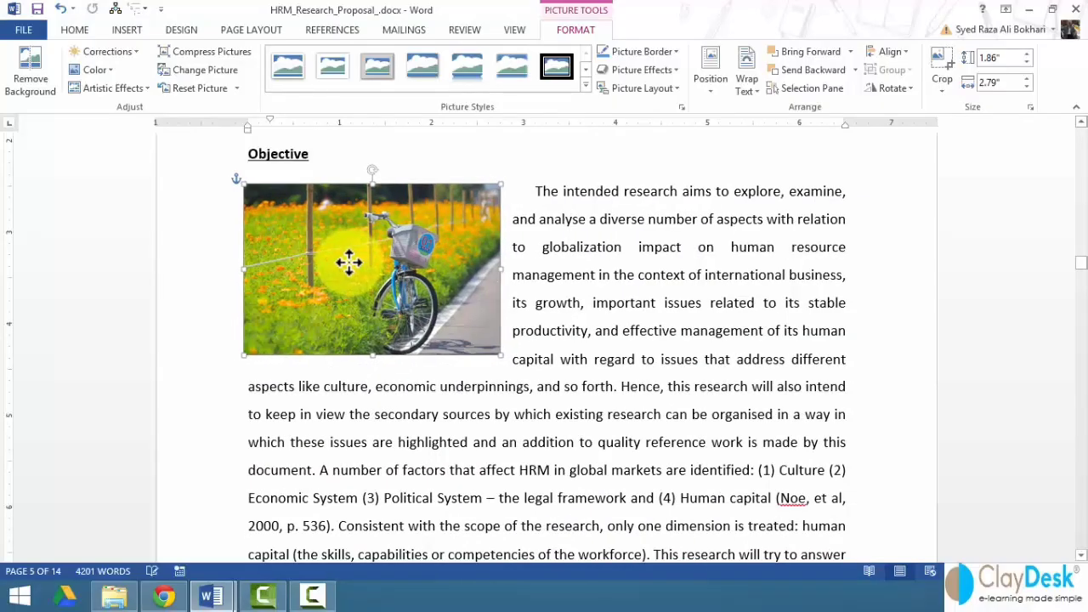
pyautogui.click(537, 194)
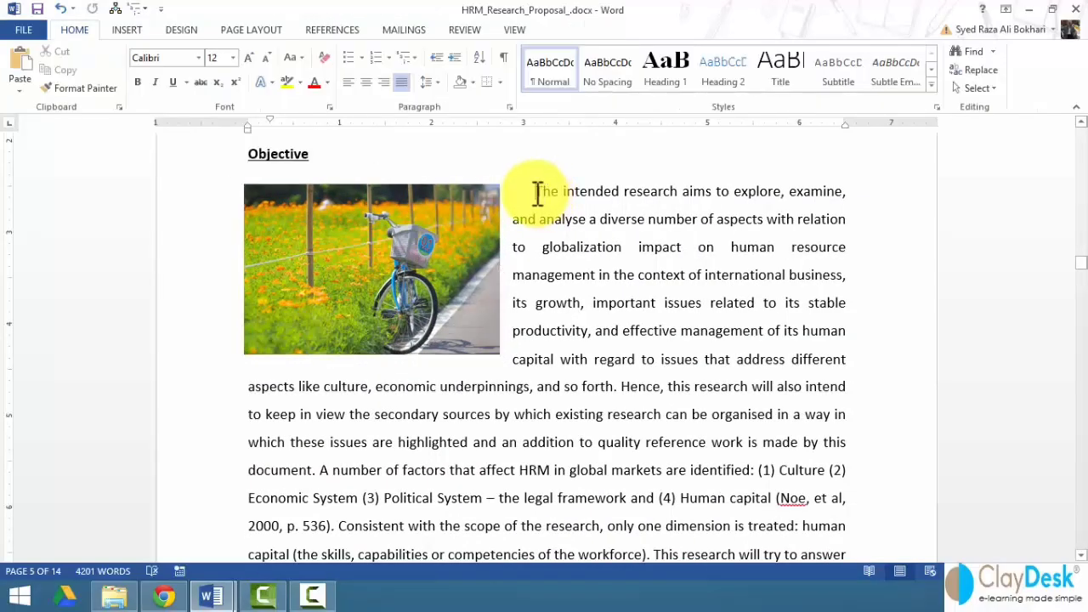
# - Apply a soft-shadow picture style to the bicycle photo
pyautogui.click(345, 239)
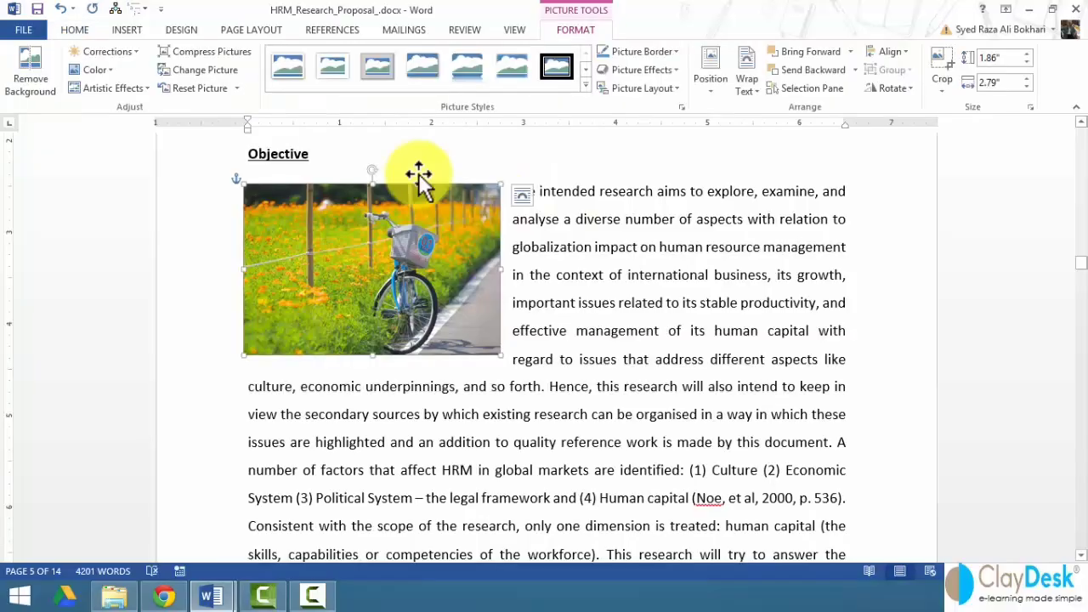
pyautogui.click(585, 70)
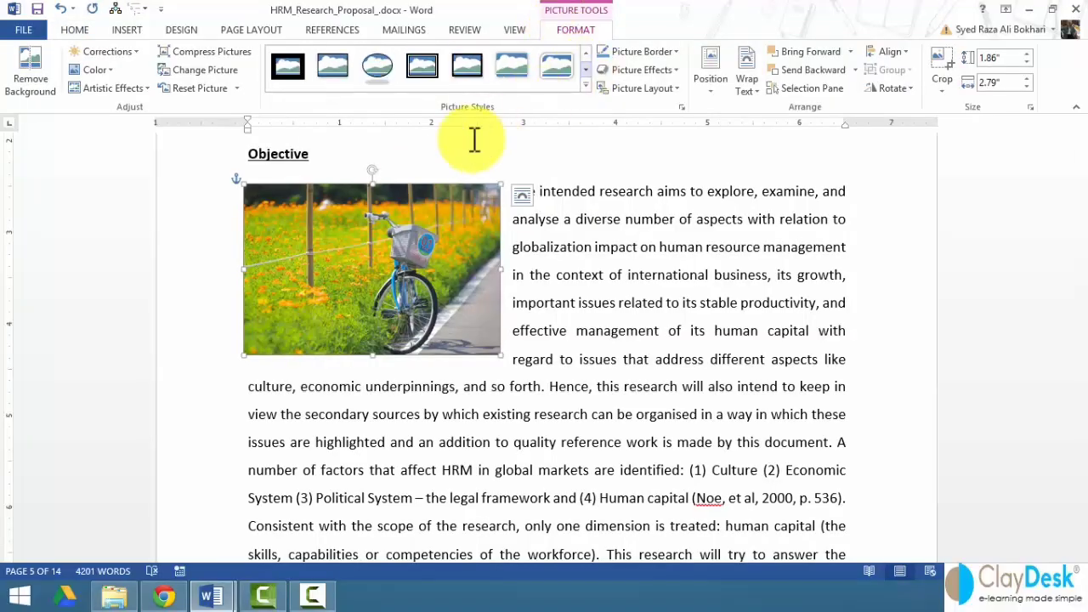
pyautogui.click(585, 87)
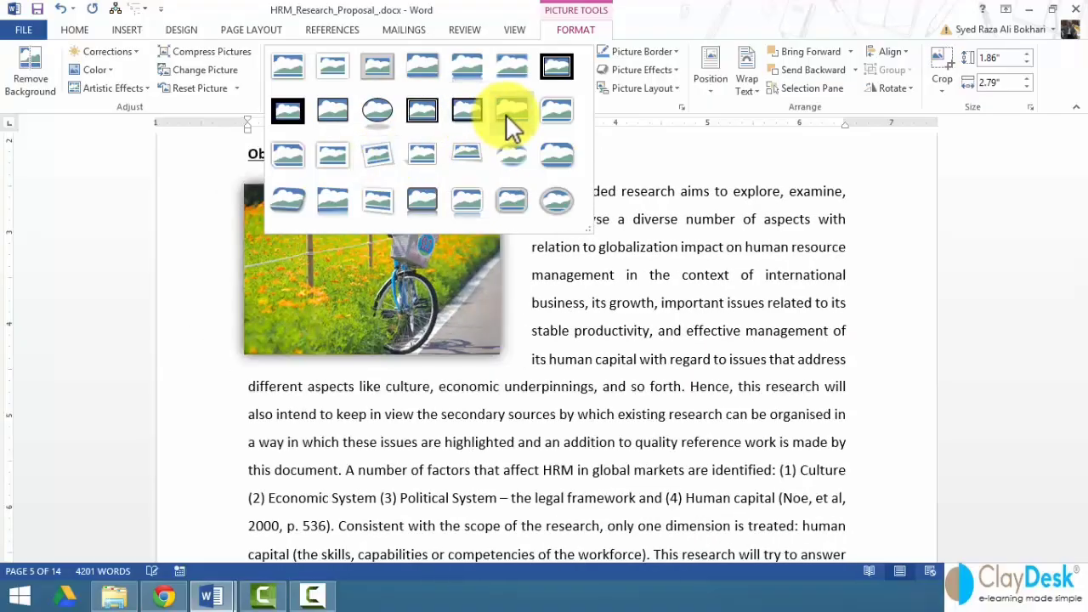
pyautogui.click(508, 113)
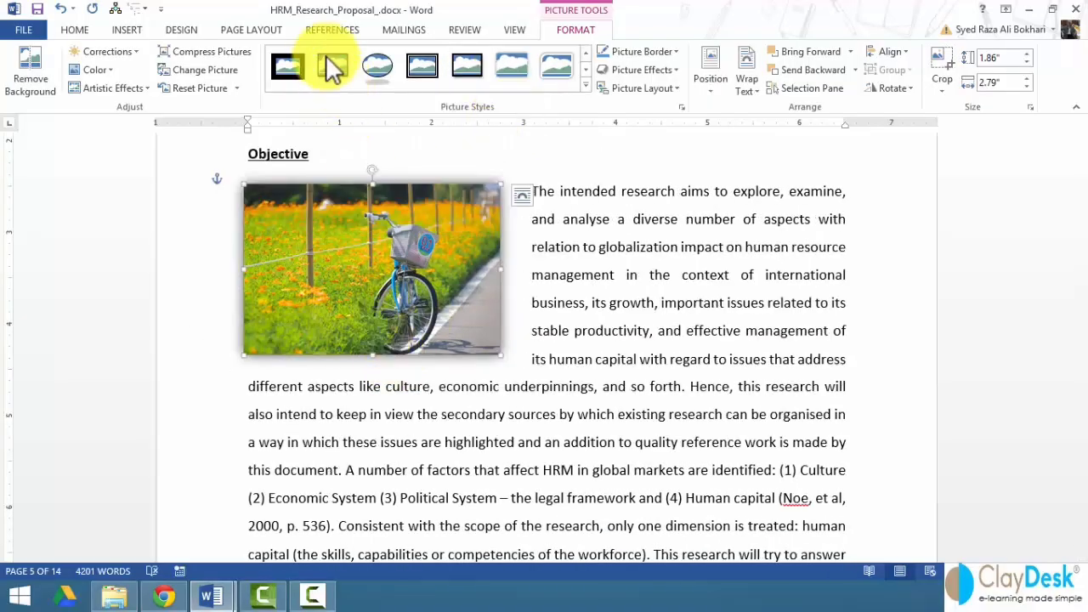
# - Insert a Figure 3 caption beneath the bicycle photo
pyautogui.click(332, 32)
pyautogui.click(640, 85)
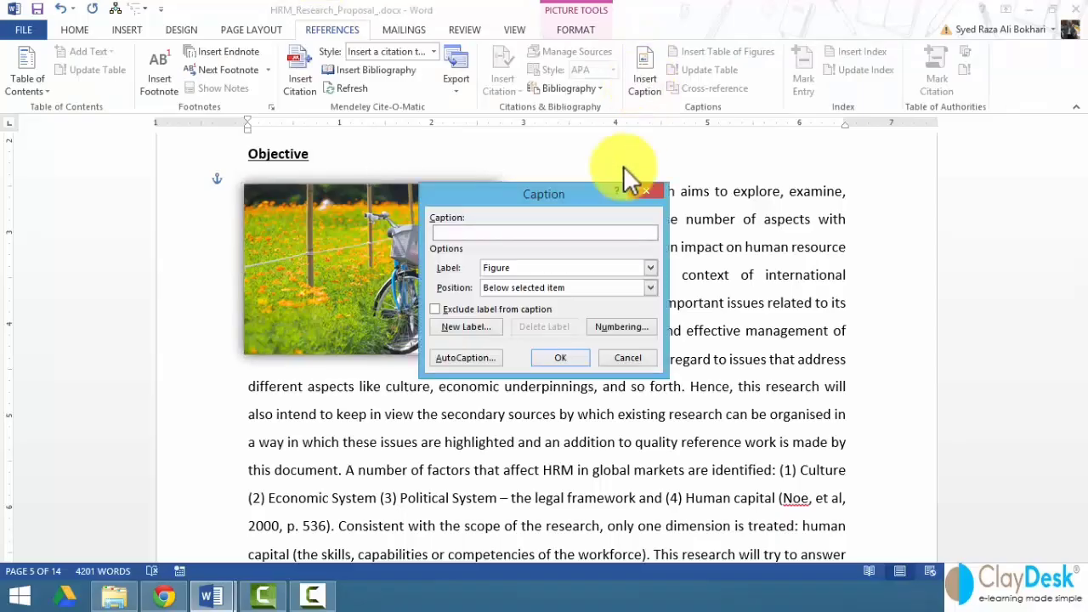
pyautogui.click(580, 357)
pyautogui.click(365, 405)
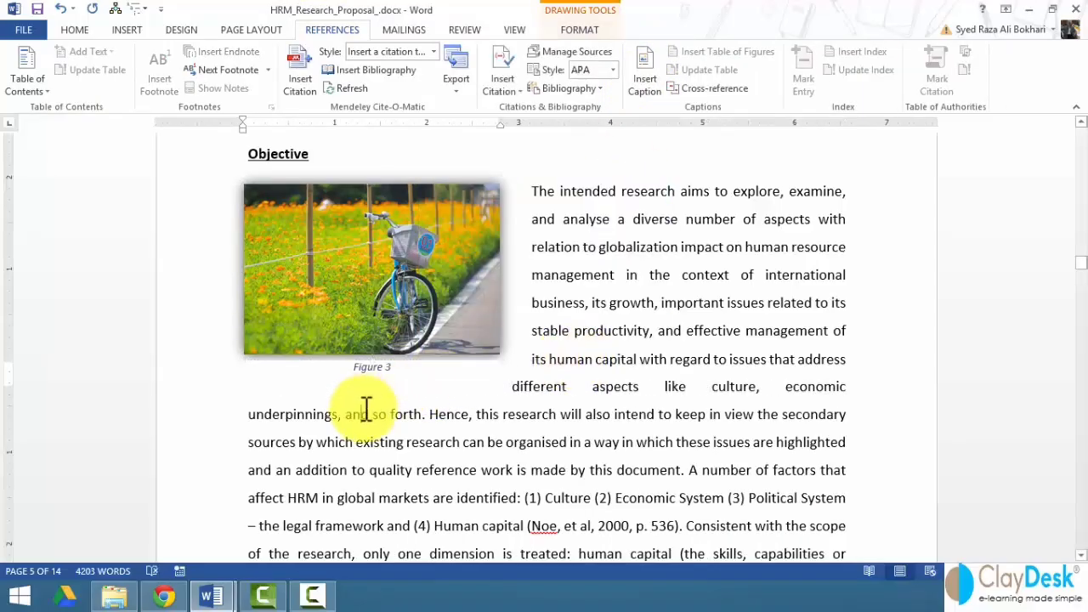
# - Return to page 2 and add empty lines before the Introduction heading, leaving the cursor there
pyautogui.scroll(-2, 350, 350)
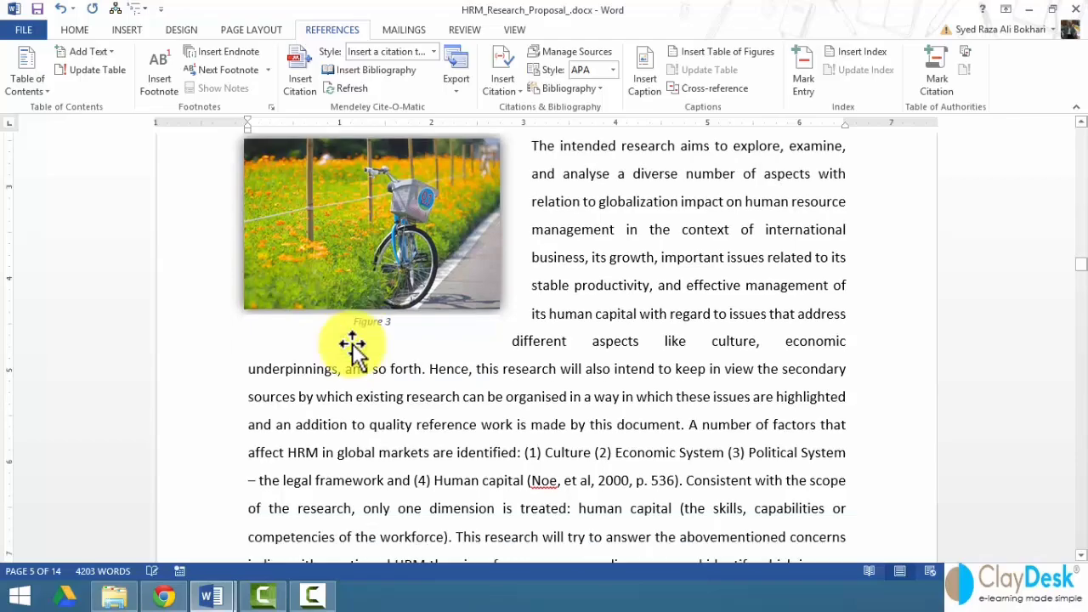
pyautogui.scroll(4, 350, 350)
pyautogui.scroll(10, 352, 342)
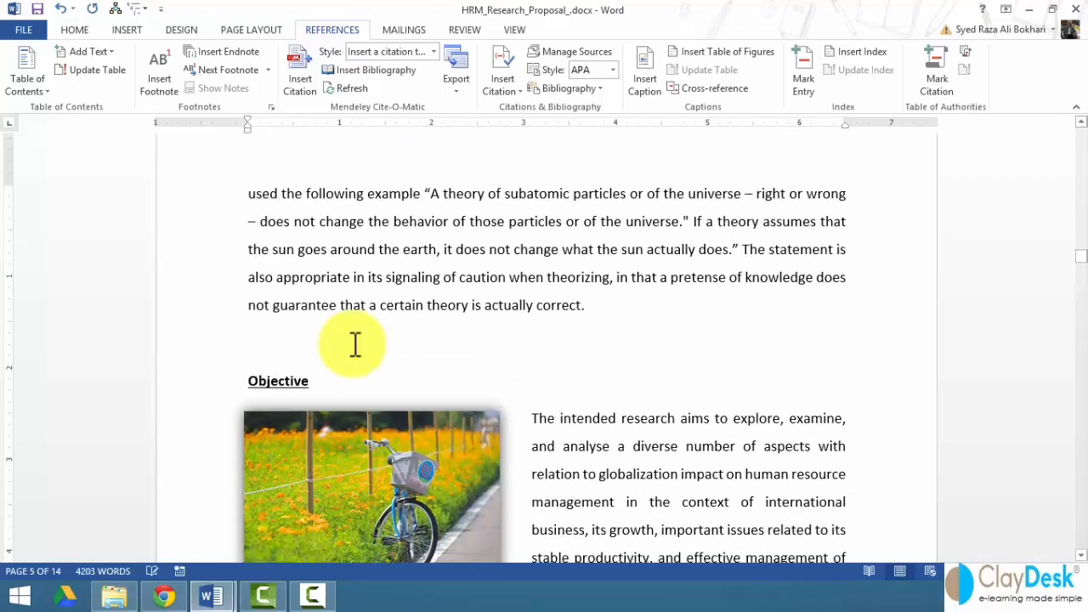
pyautogui.scroll(15, 355, 344)
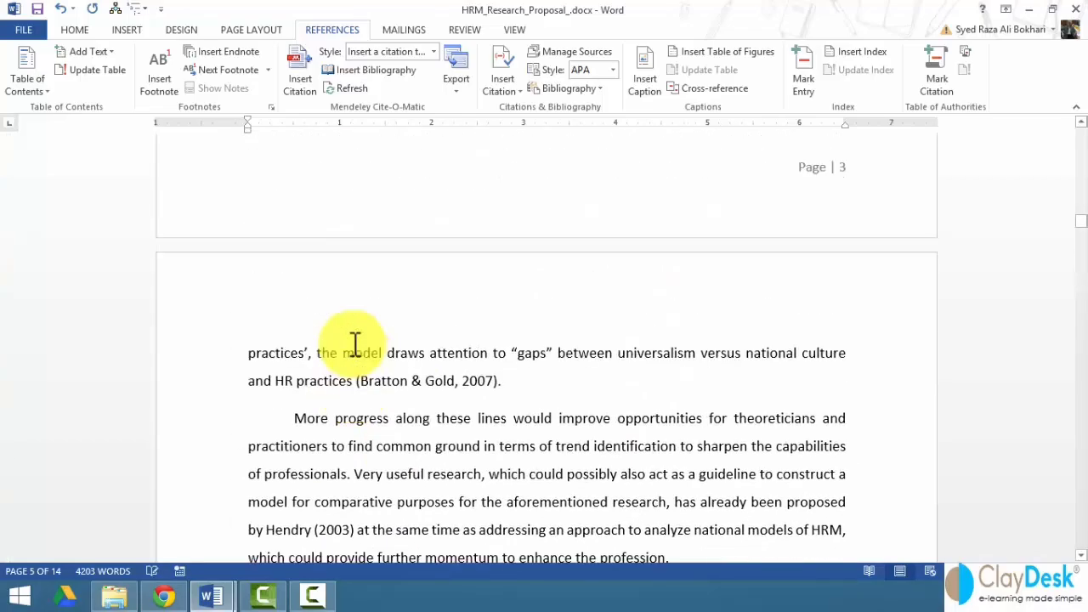
pyautogui.scroll(9, 354, 343)
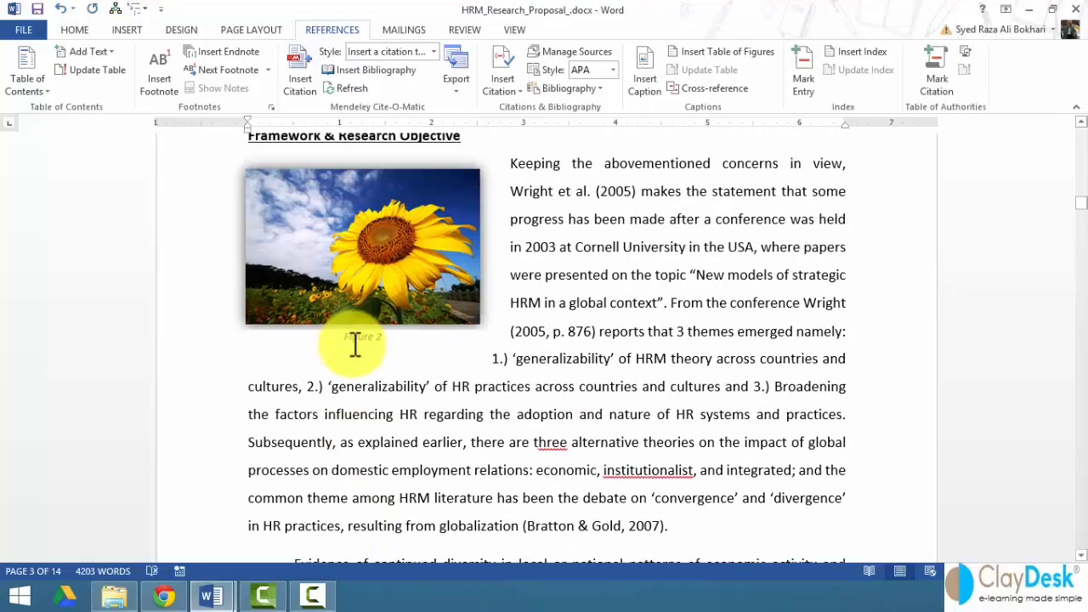
pyautogui.scroll(1, 355, 344)
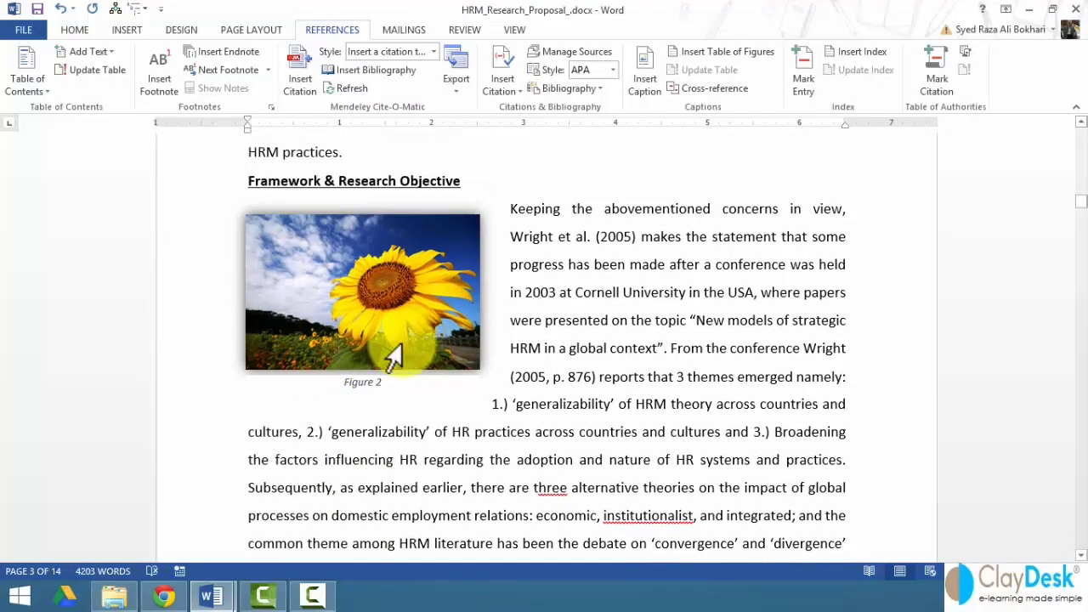
pyautogui.scroll(7, 404, 344)
pyautogui.scroll(10, 404, 344)
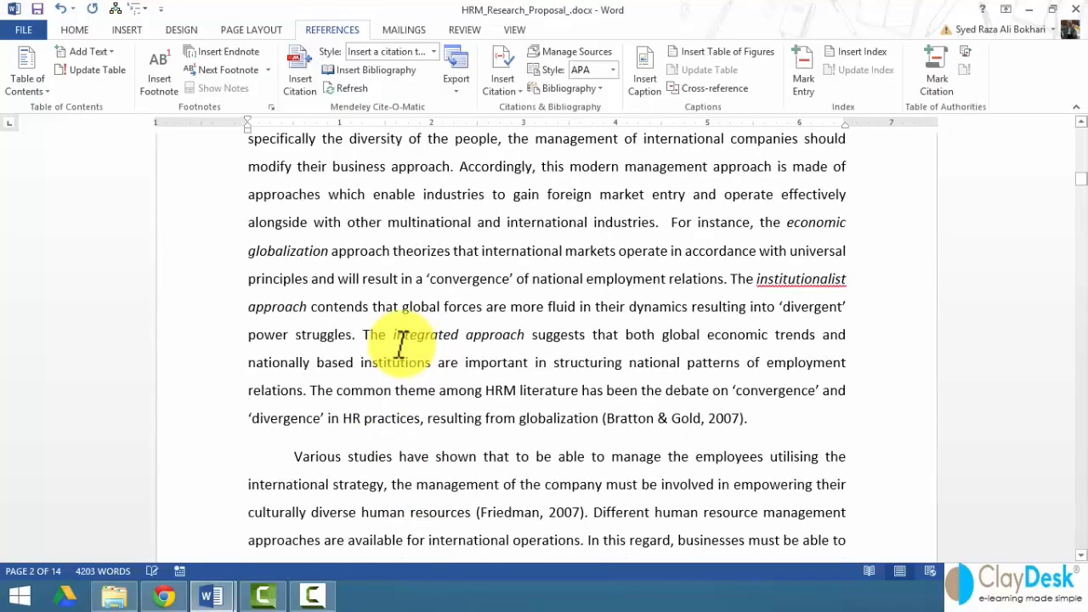
pyautogui.scroll(5, 405, 344)
pyautogui.scroll(6, 404, 345)
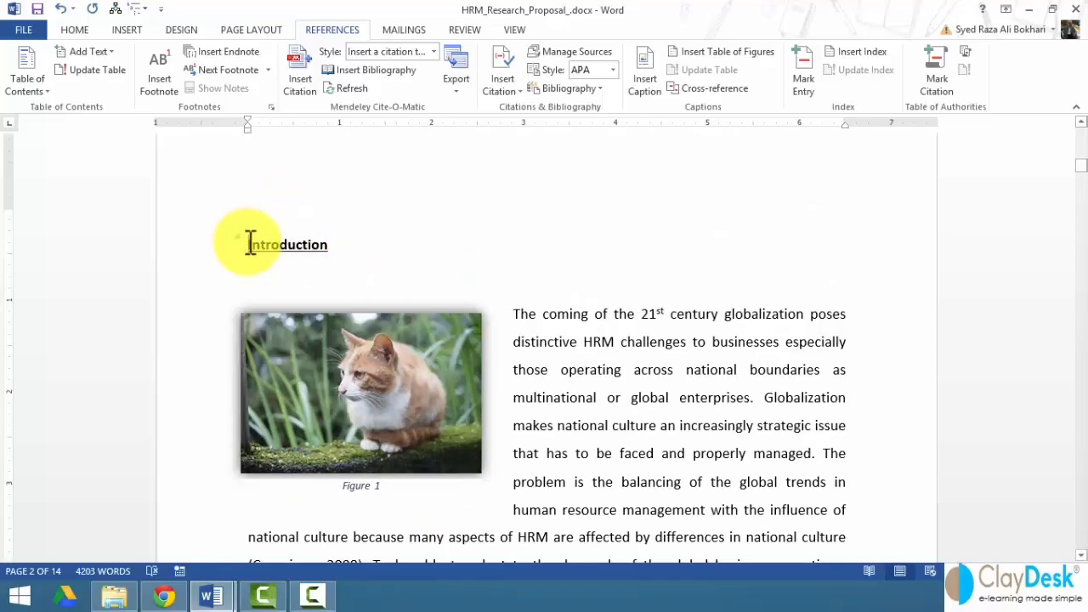
pyautogui.moveTo(249, 244); pyautogui.dragTo(275, 253)
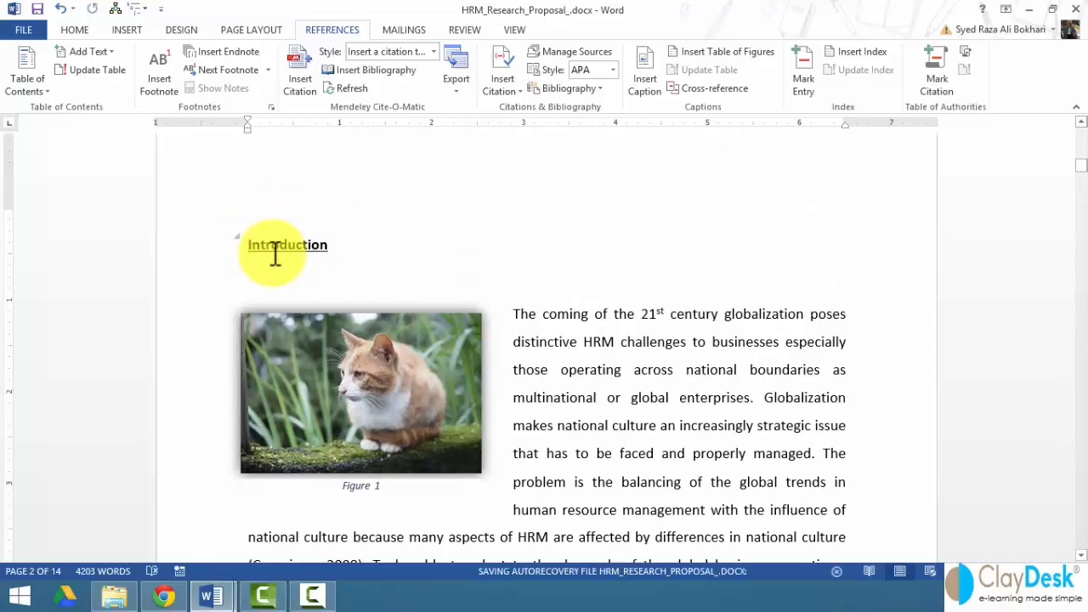
pyautogui.click(252, 219)
pyautogui.press('Return')
pyautogui.press('Return')
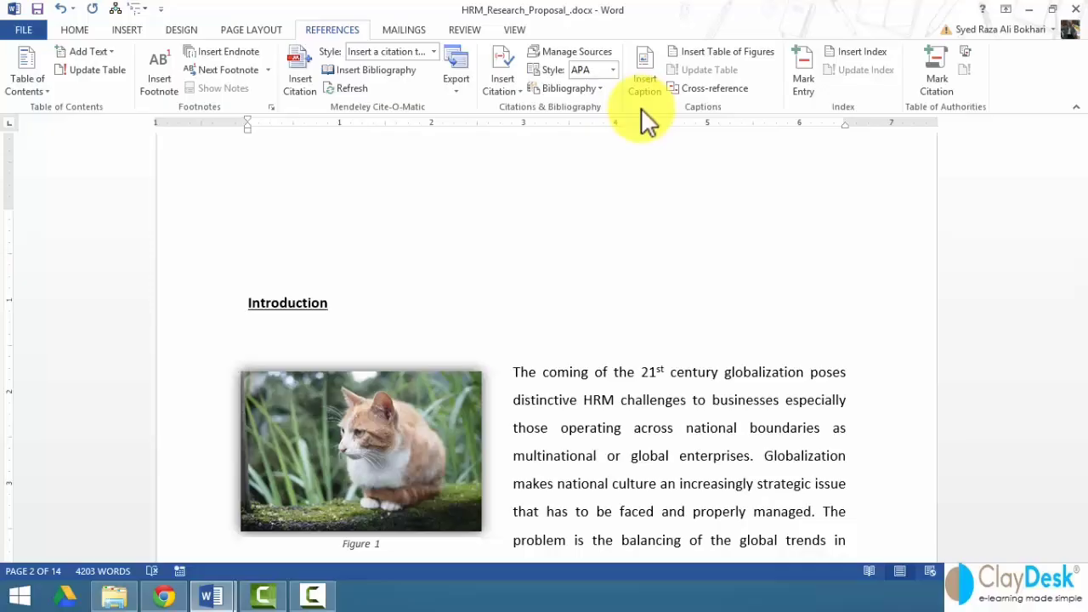
pyautogui.click(641, 137)
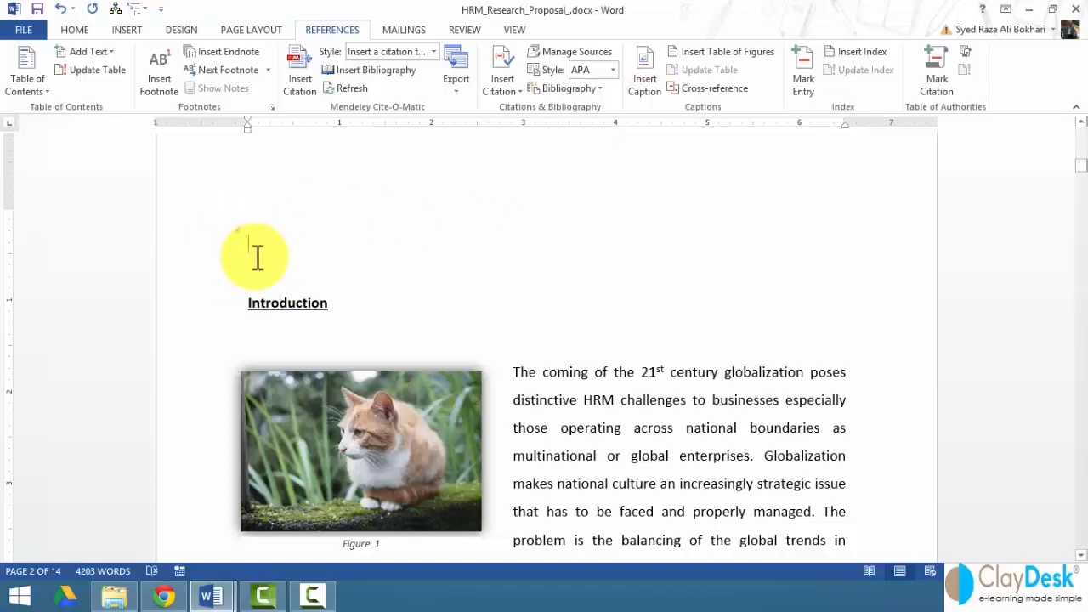
# - Open Insert Table of Figures with Show page numbers on and Use hyperlinks instead of page numbers off
pyautogui.click(730, 52)
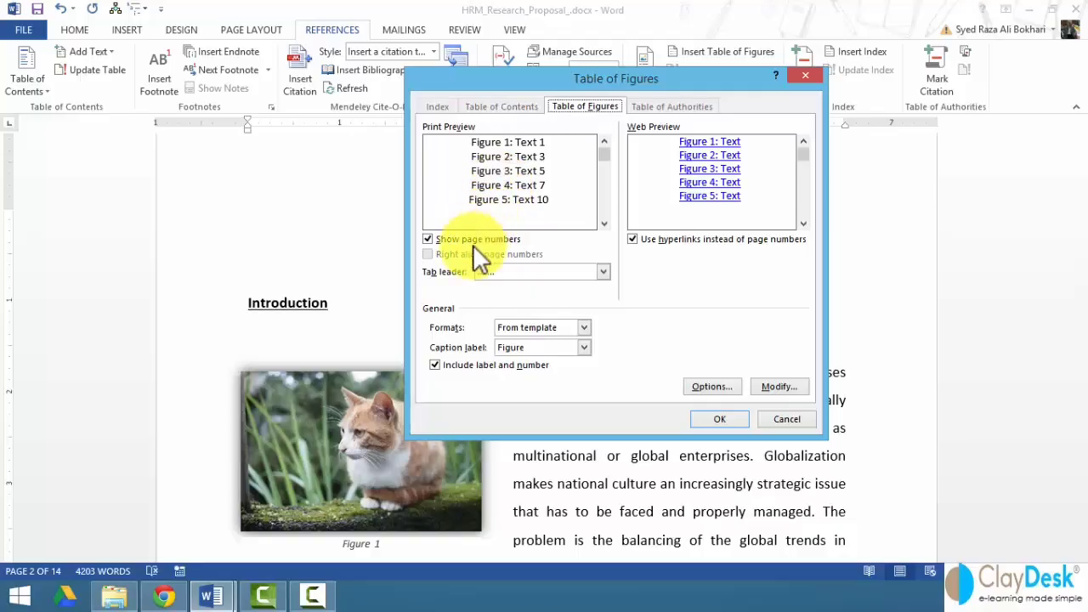
pyautogui.click(445, 240)
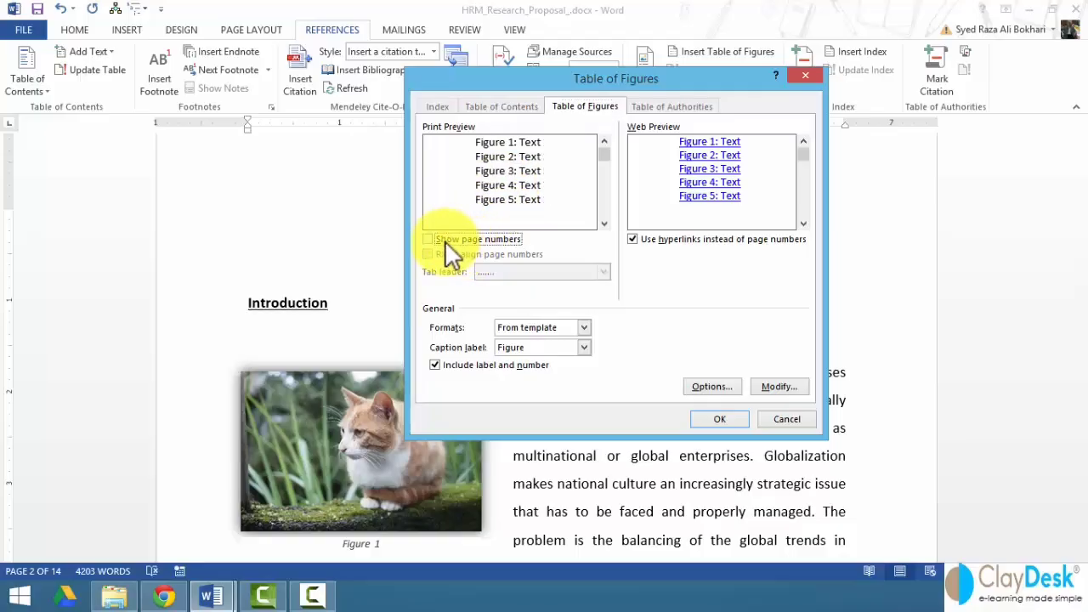
pyautogui.click(445, 240)
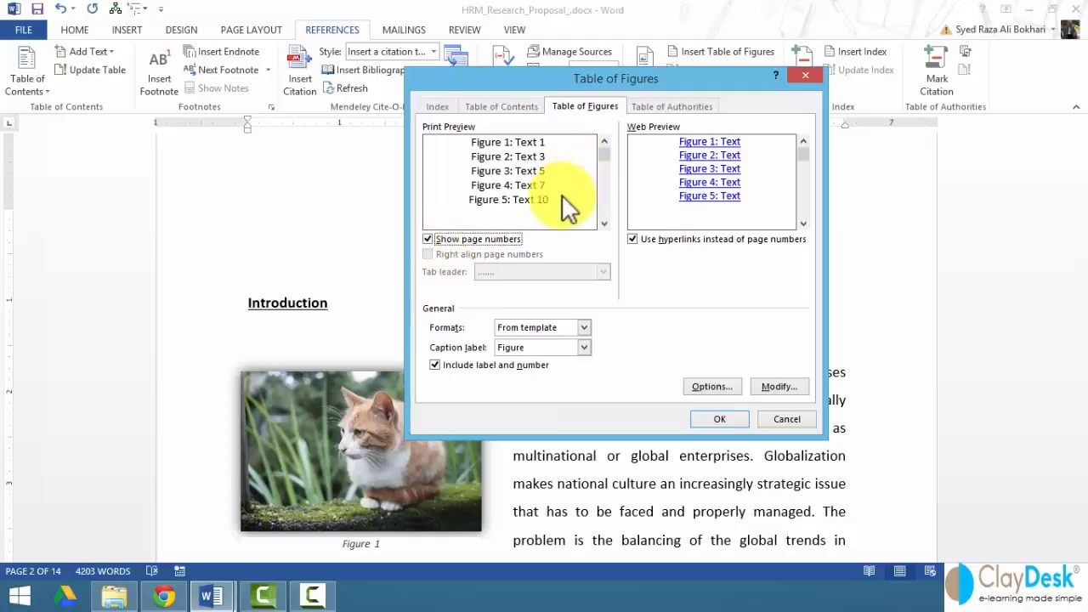
pyautogui.click(632, 240)
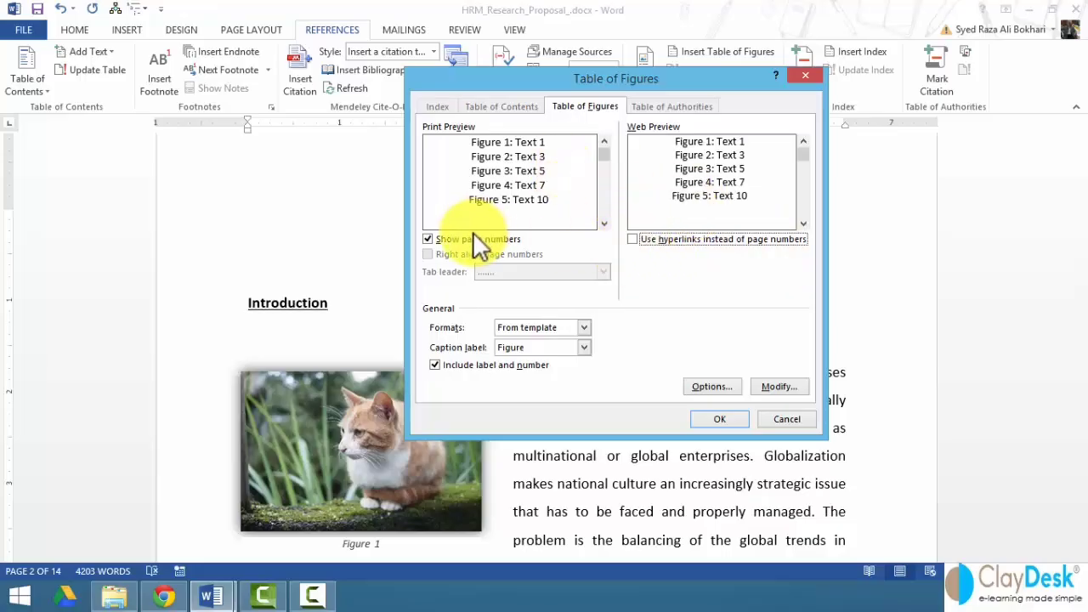
pyautogui.click(428, 239)
pyautogui.click(427, 239)
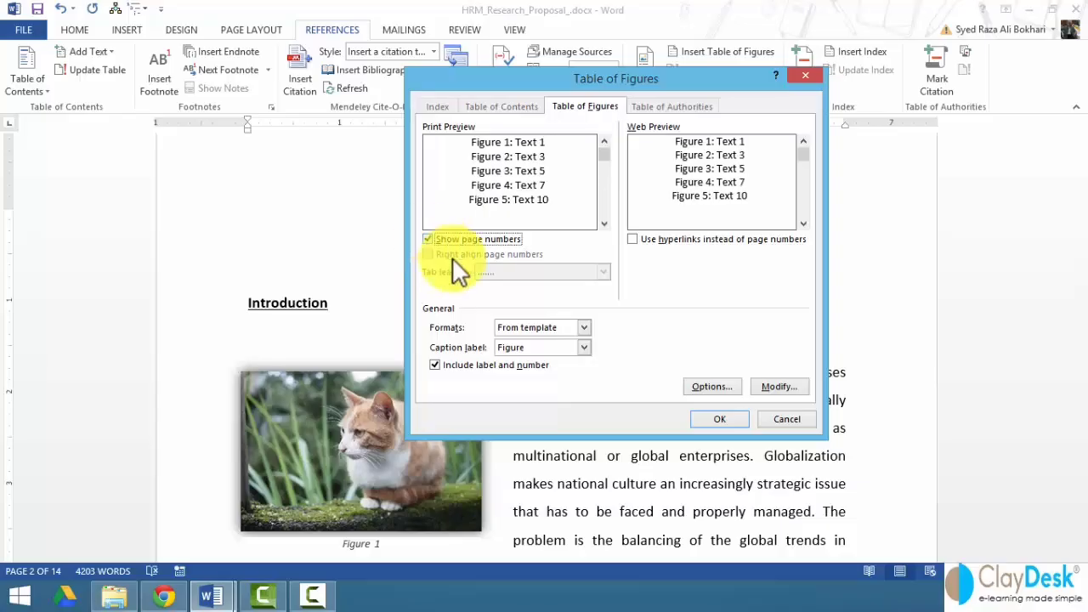
pyautogui.click(584, 330)
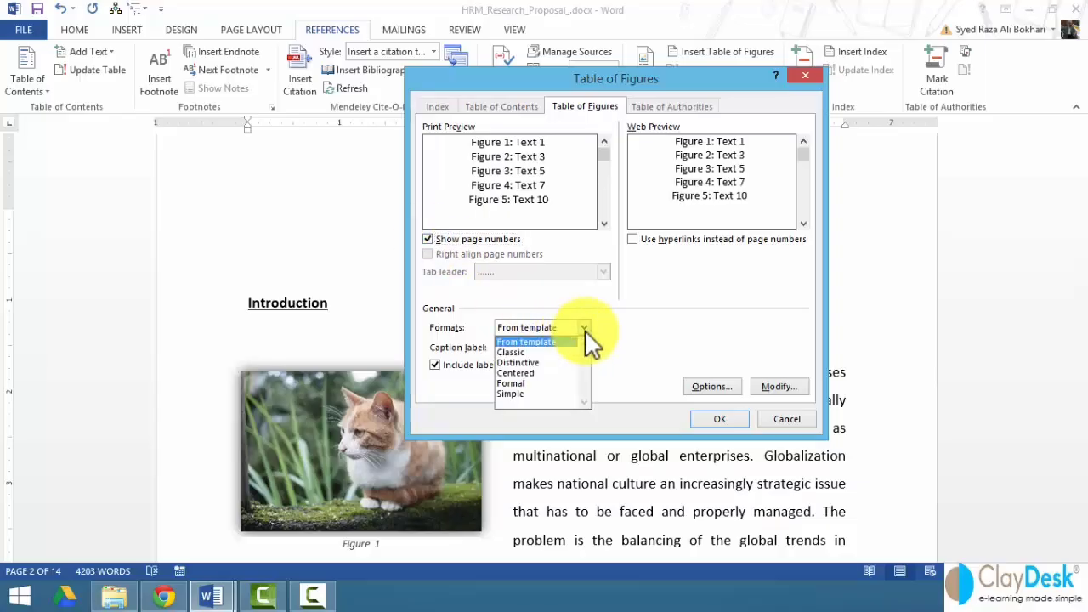
# - Set the table of figures to the Formal format with a dashed tab leader, hyperlinks left off
pyautogui.click(535, 379)
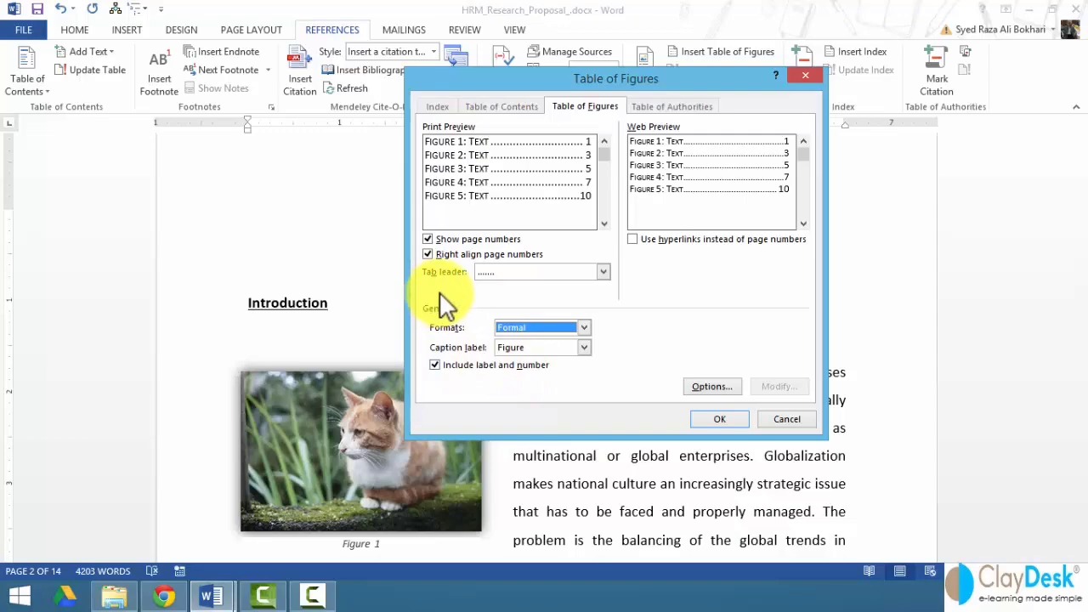
pyautogui.click(604, 271)
pyautogui.click(551, 306)
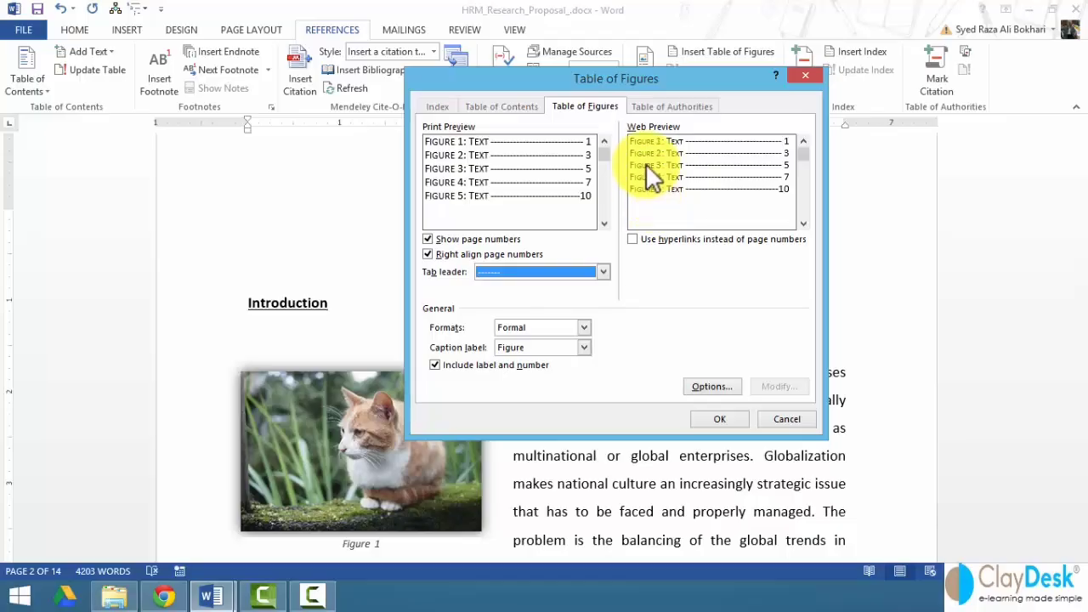
pyautogui.click(634, 239)
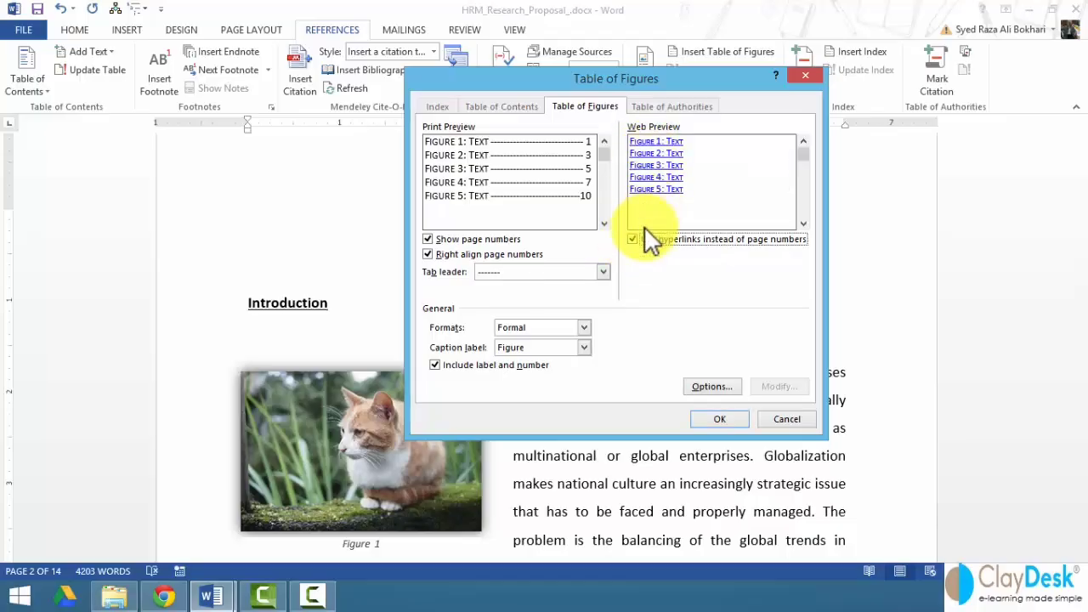
pyautogui.click(633, 241)
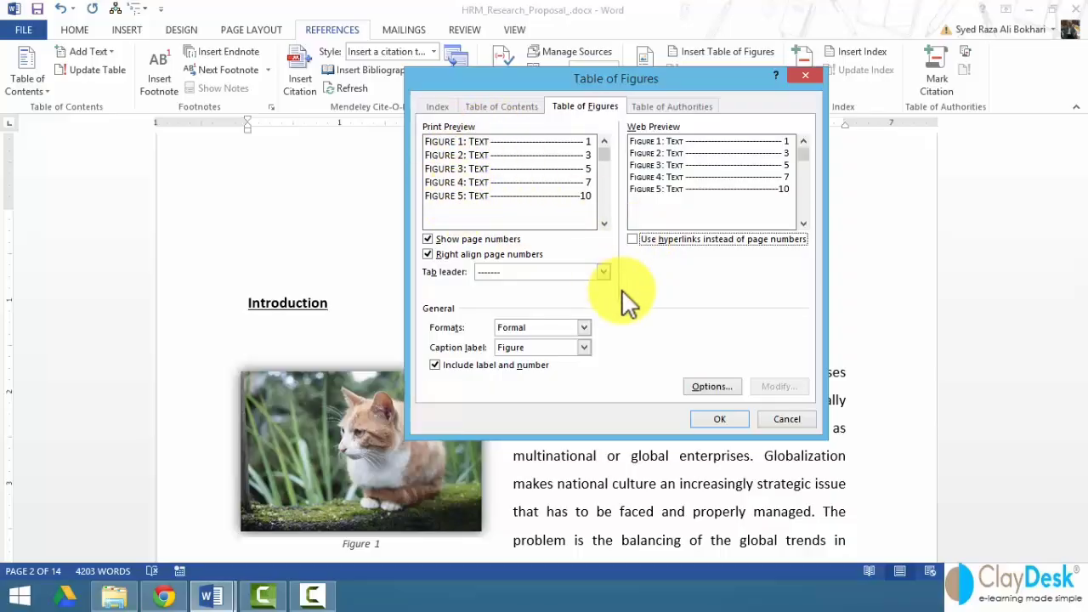
# - Leave the build-from-style option cleared in Options and insert the table of figures for Figures 1–3
pyautogui.click(705, 384)
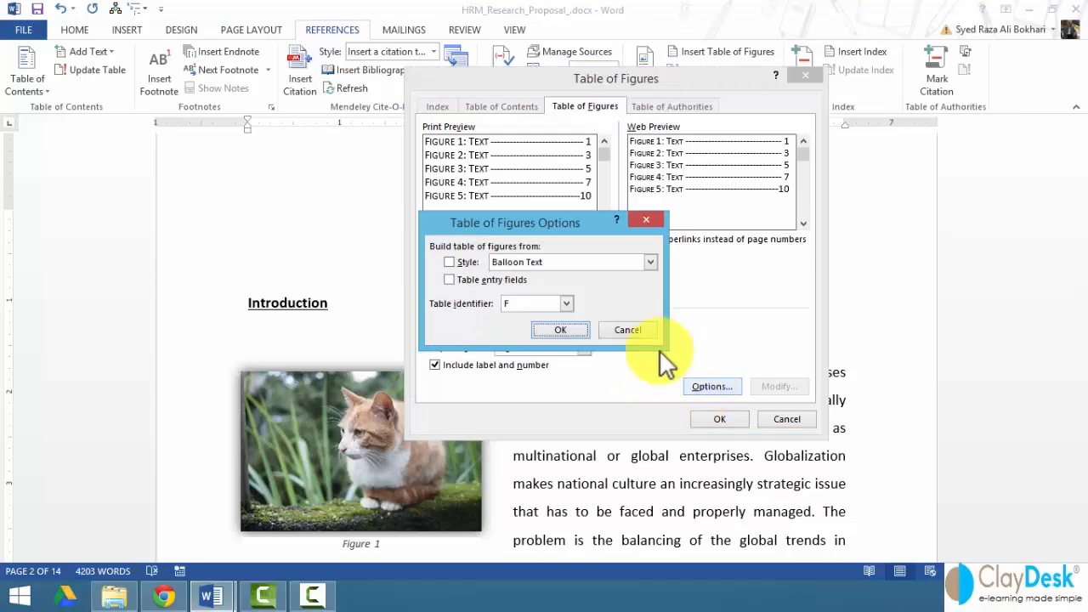
pyautogui.click(448, 263)
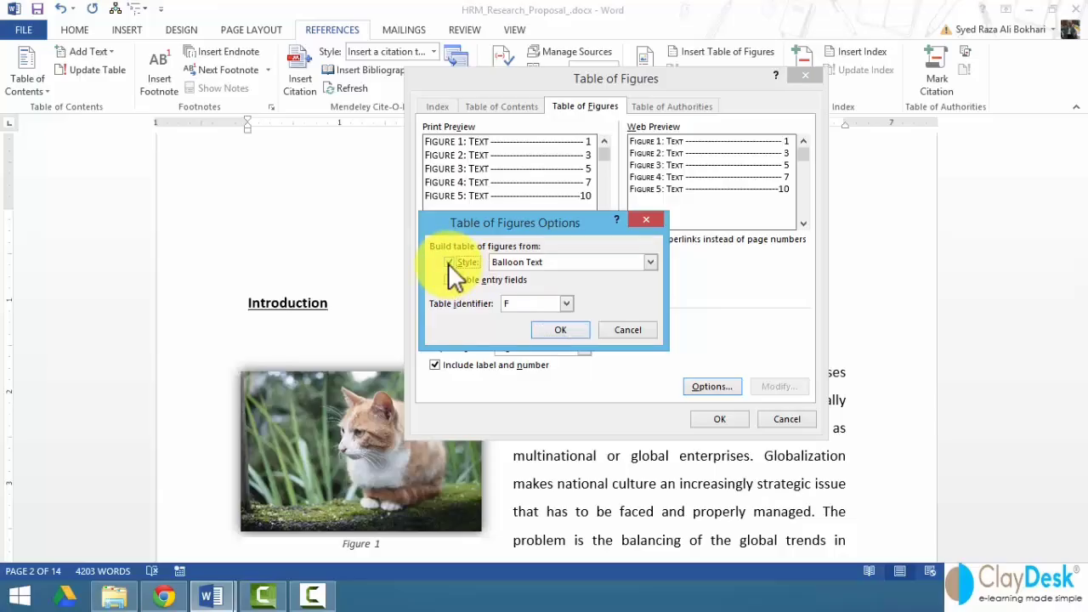
pyautogui.click(651, 263)
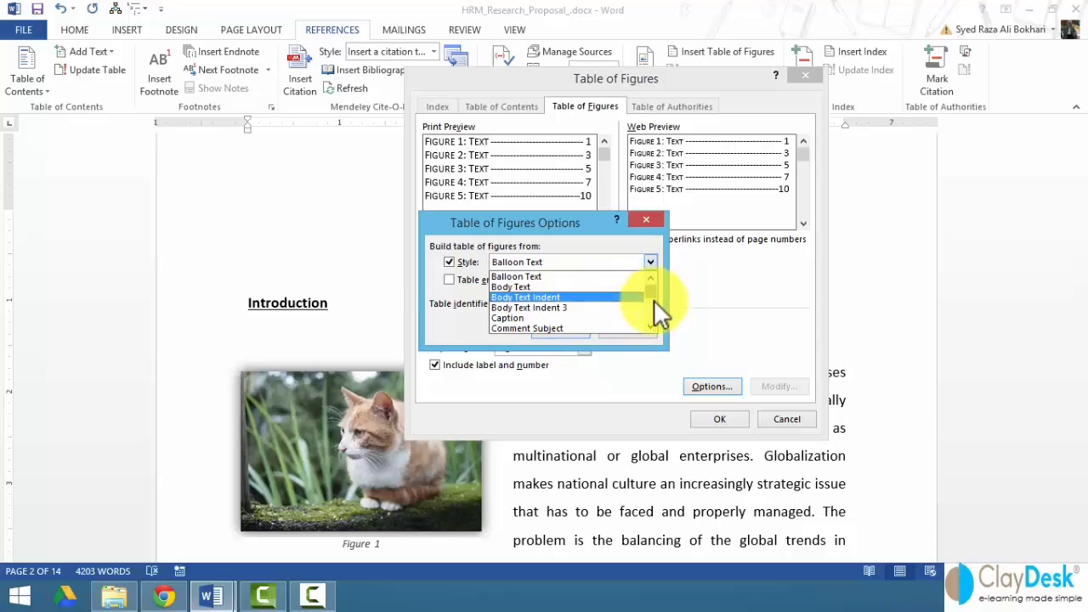
pyautogui.moveTo(654, 300); pyautogui.dragTo(653, 312)
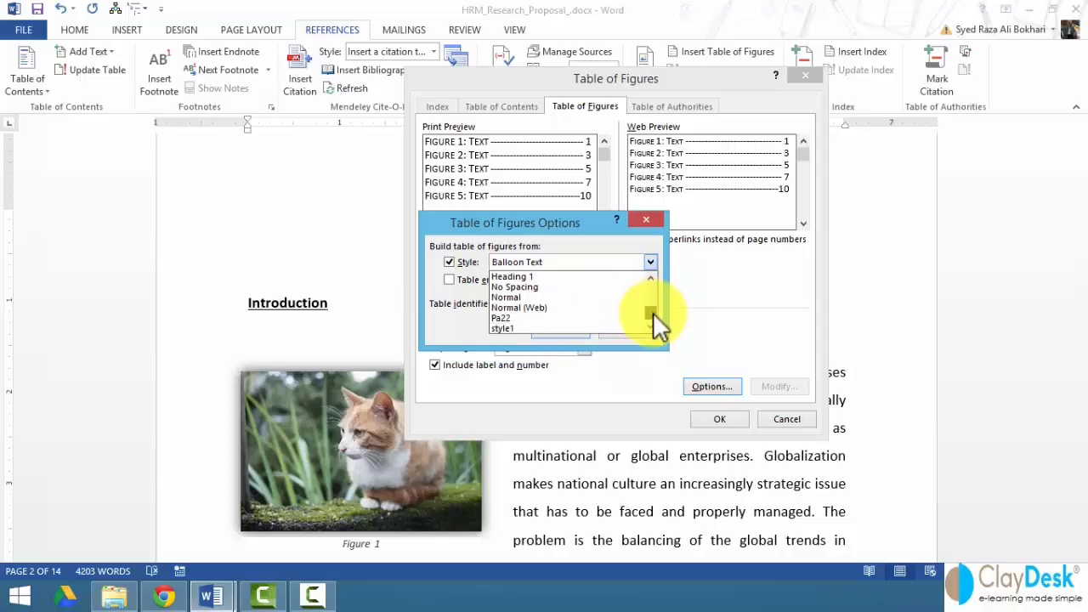
pyautogui.click(452, 261)
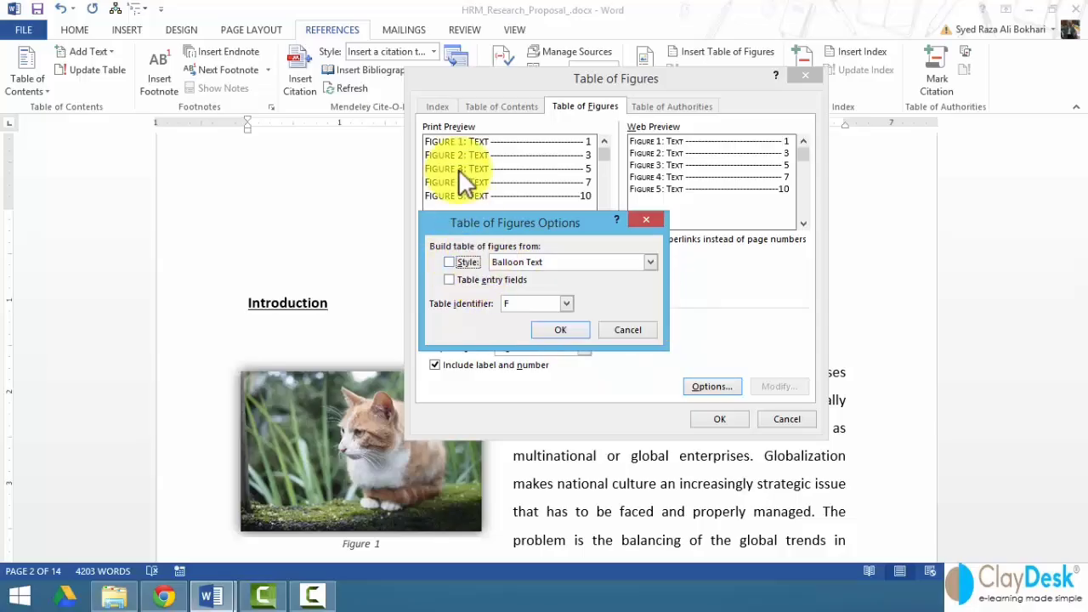
pyautogui.click(560, 330)
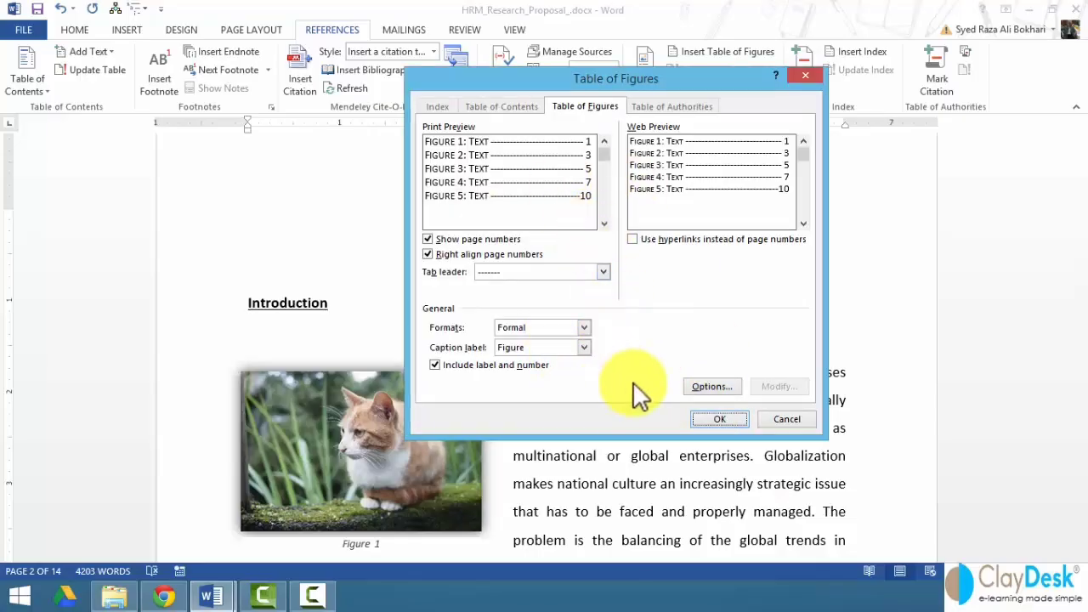
pyautogui.click(720, 418)
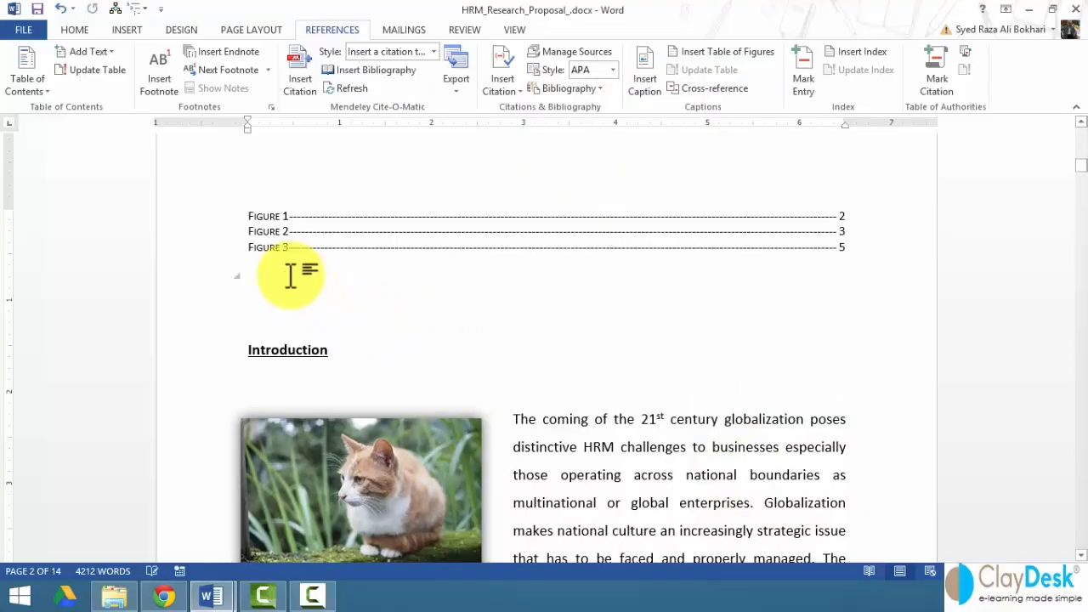
# - Add a bold 'Table of Figures' title above Figure 1 and delete the blank line before Introduction
pyautogui.click(362, 230)
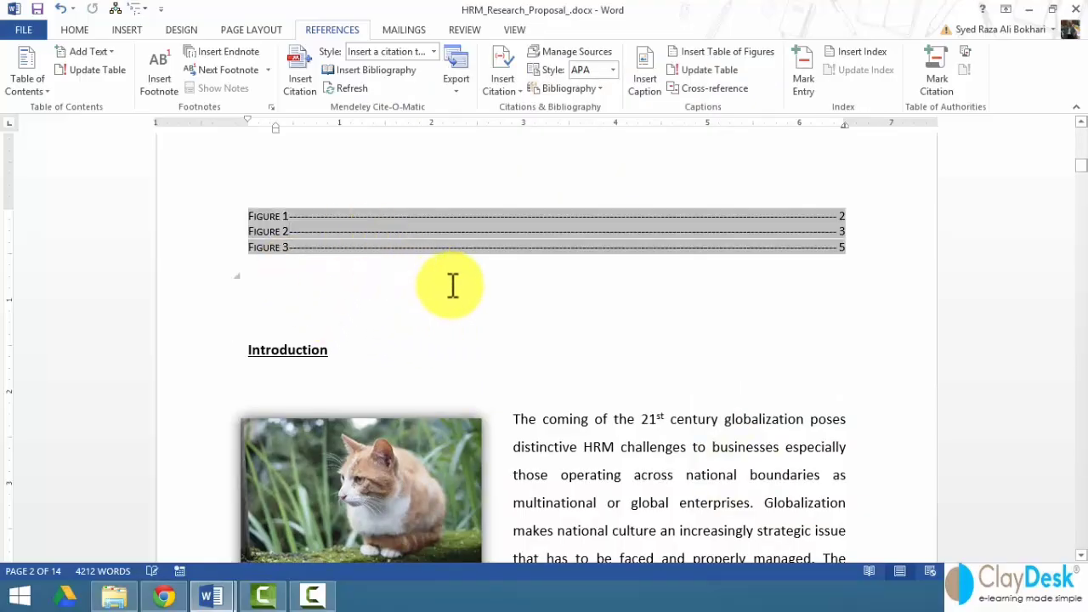
pyautogui.click(253, 218)
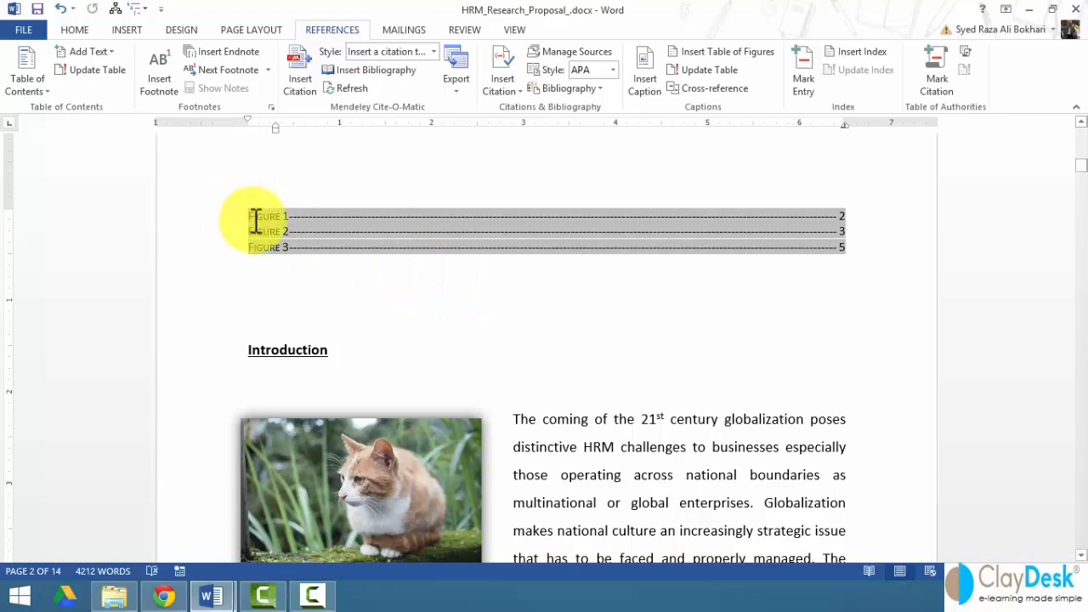
pyautogui.press('Return')
pyautogui.click(284, 204)
pyautogui.write('Table of')
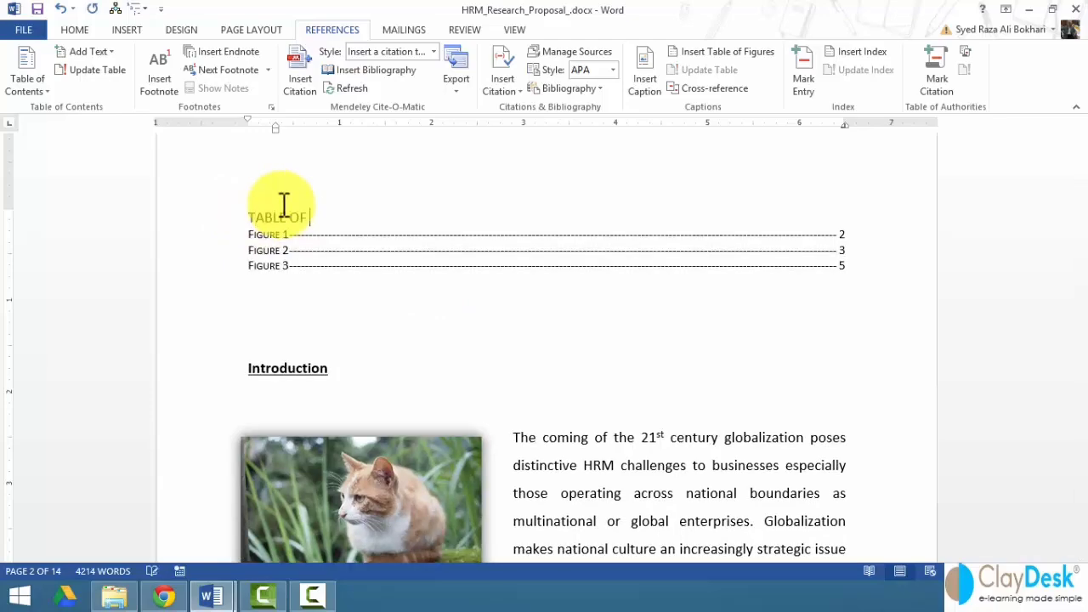
pyautogui.write(' Figures')
pyautogui.press('Return')
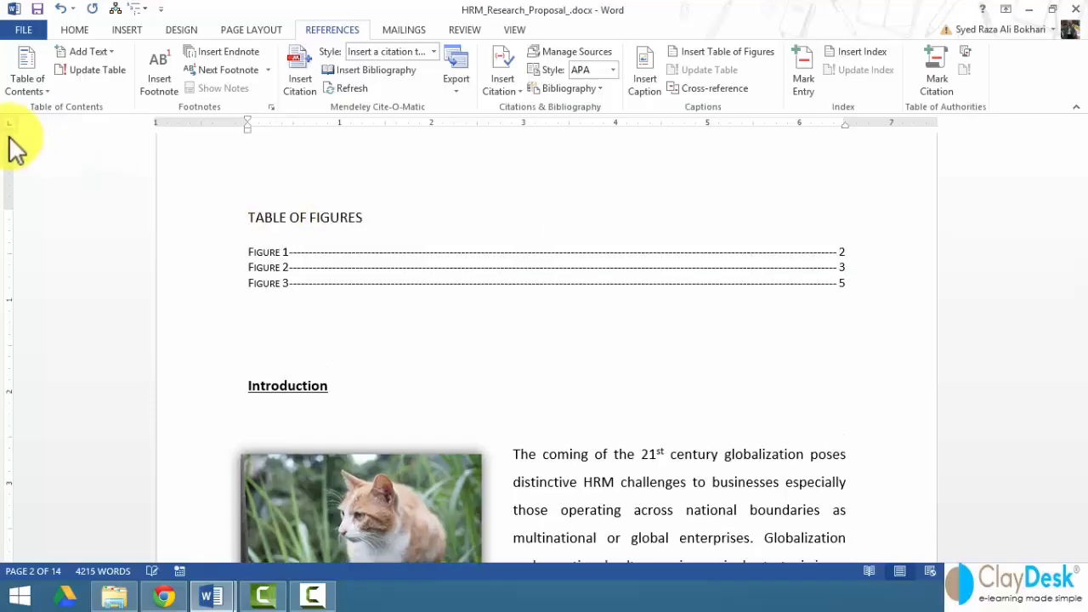
pyautogui.click(197, 221)
pyautogui.hotkey('ctrl', 'b')
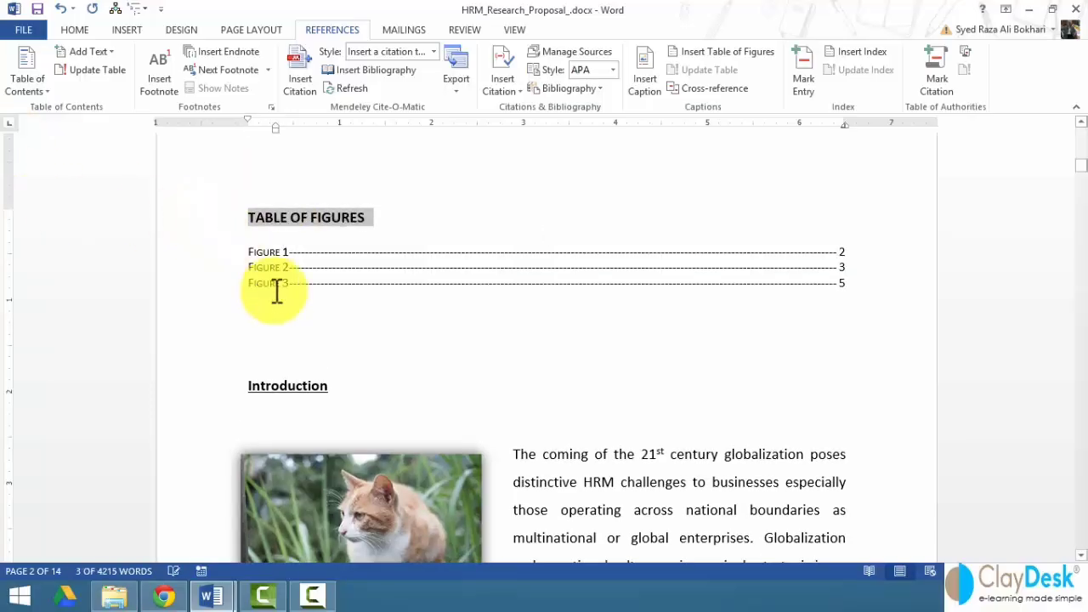
pyautogui.click(308, 323)
pyautogui.press('Delete')
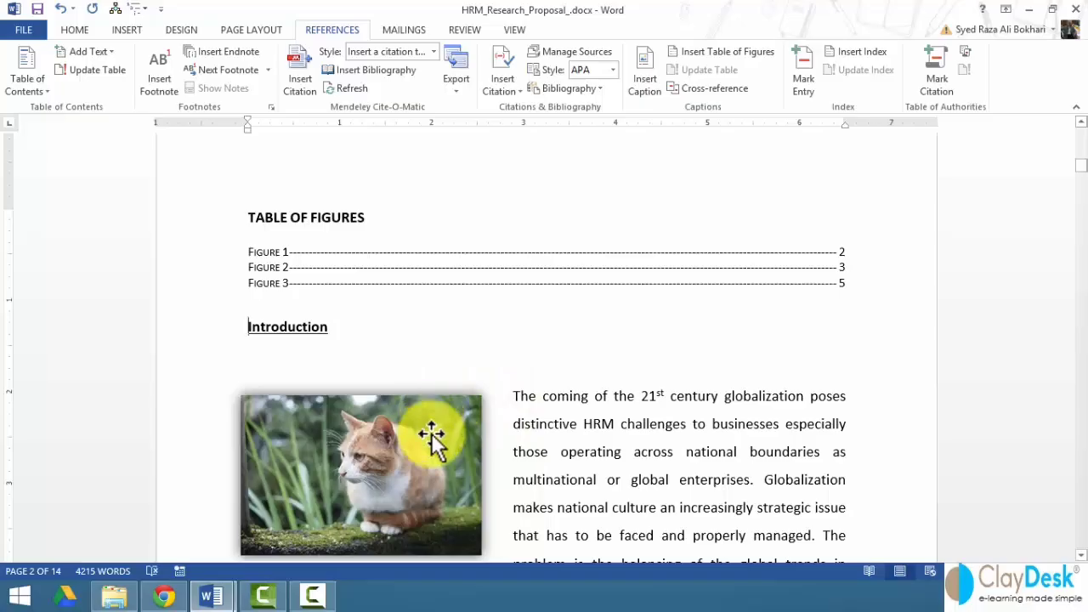
pyautogui.scroll(-1, 431, 432)
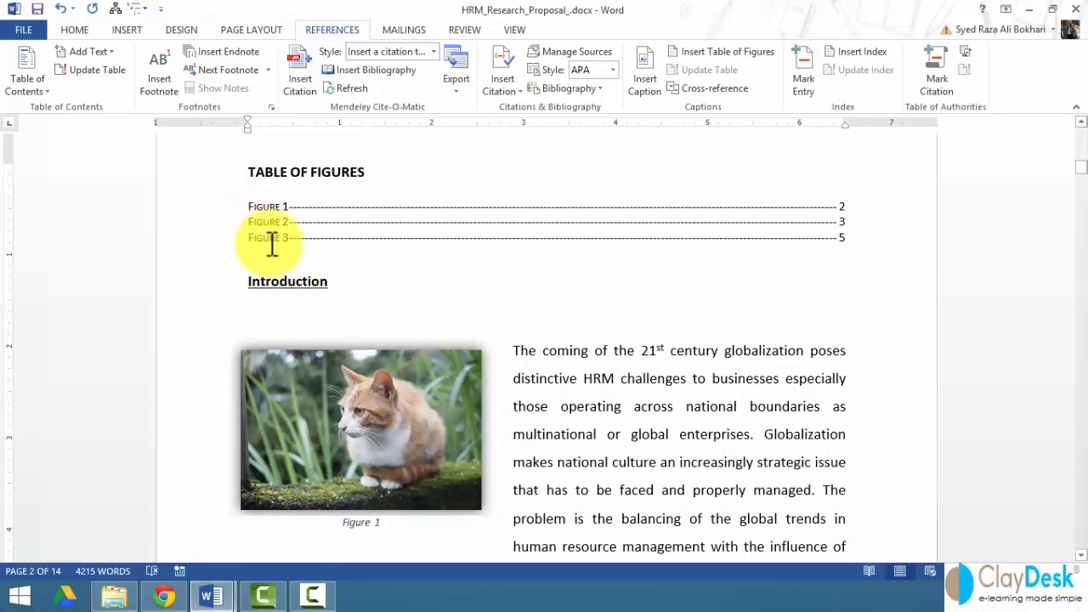
pyautogui.scroll(-4, 353, 425)
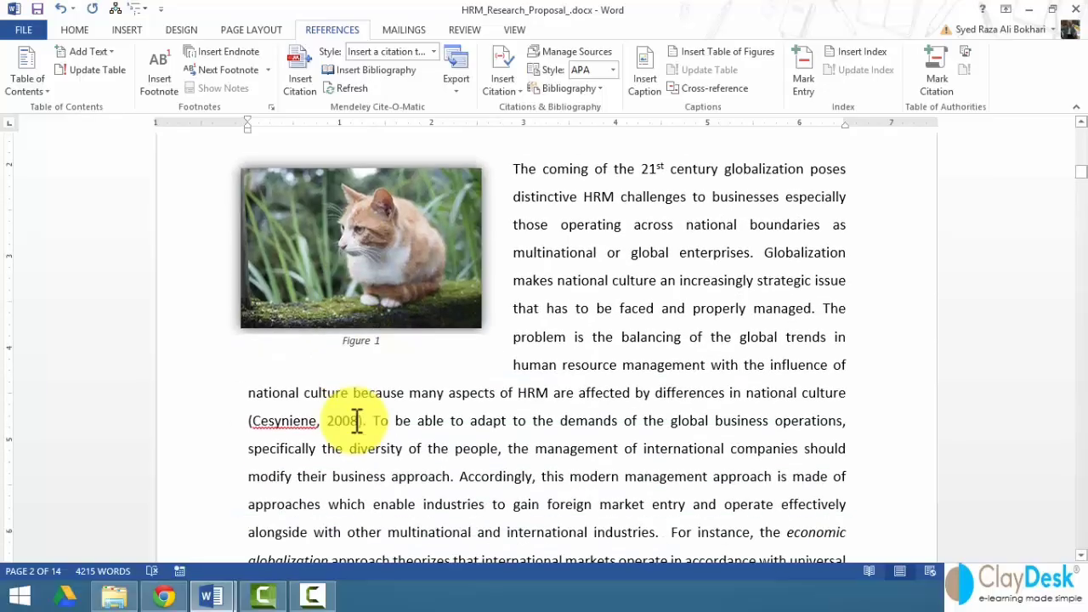
pyautogui.scroll(-20, 437, 442)
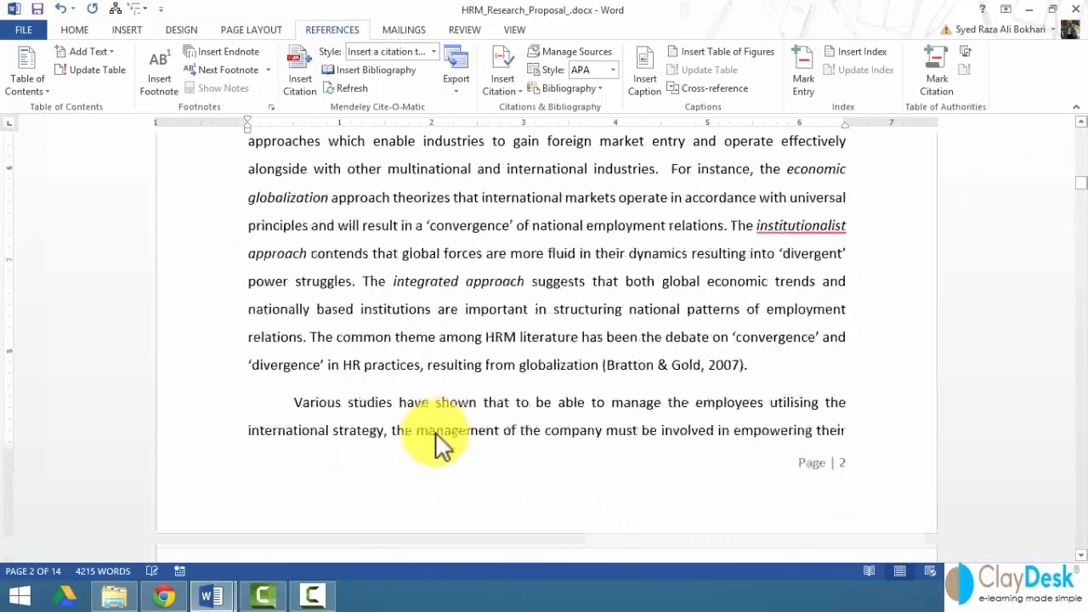
pyautogui.scroll(-20, 442, 420)
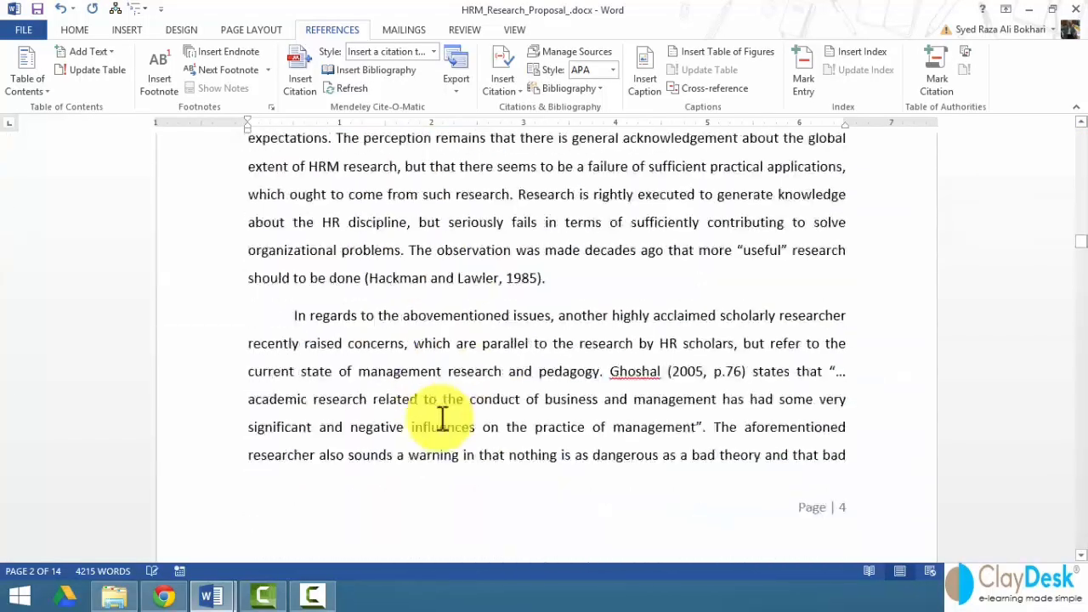
pyautogui.scroll(-17, 442, 420)
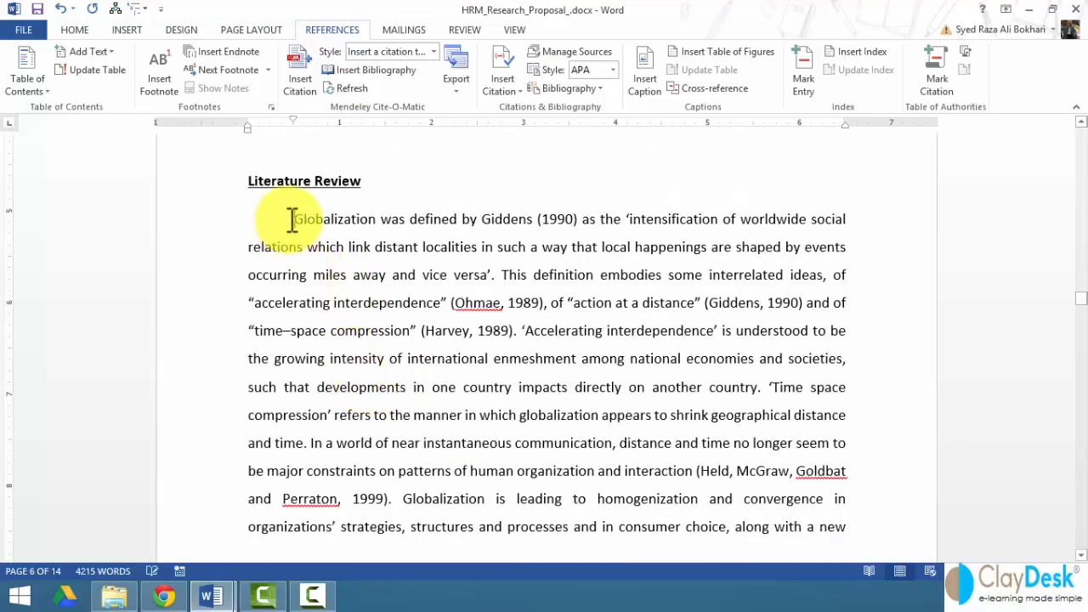
pyautogui.click(290, 220)
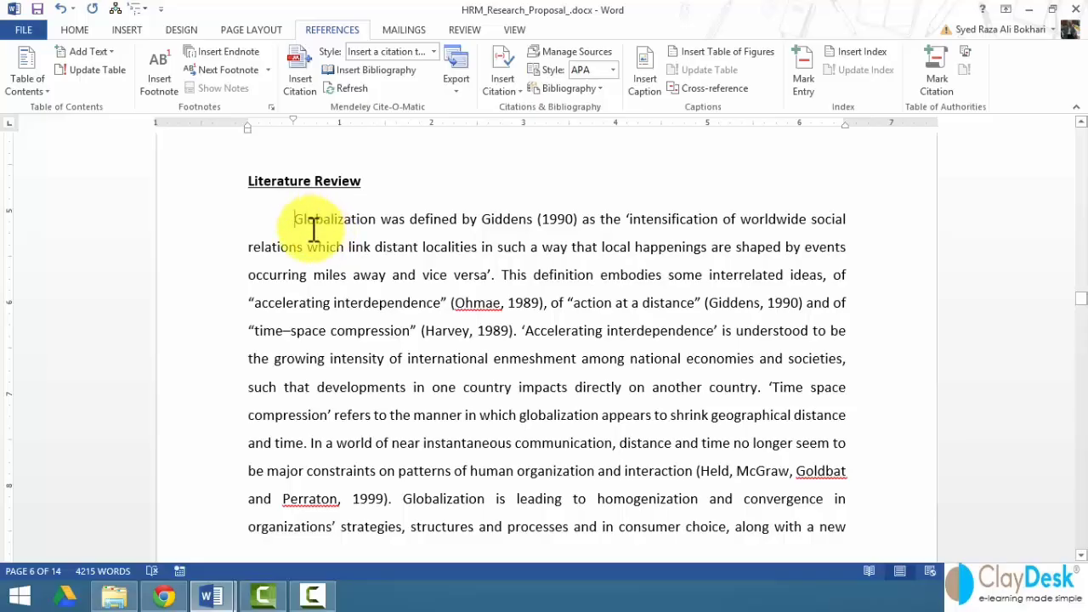
# - Insert the Psychedelic.jpg picture into the document
pyautogui.click(125, 34)
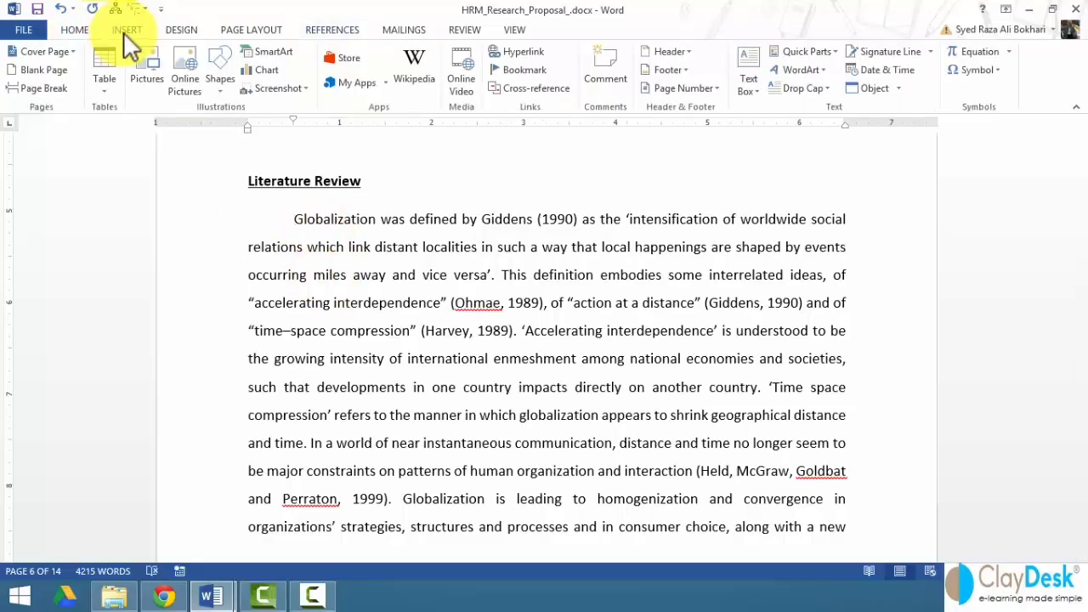
pyautogui.click(152, 74)
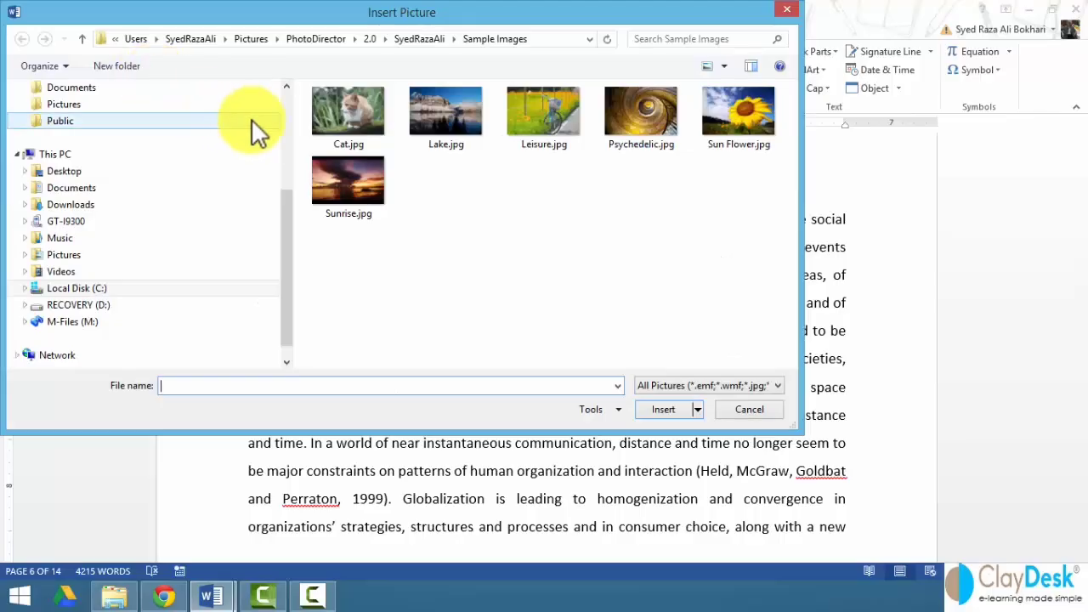
pyautogui.click(629, 122)
pyautogui.doubleClick(628, 120)
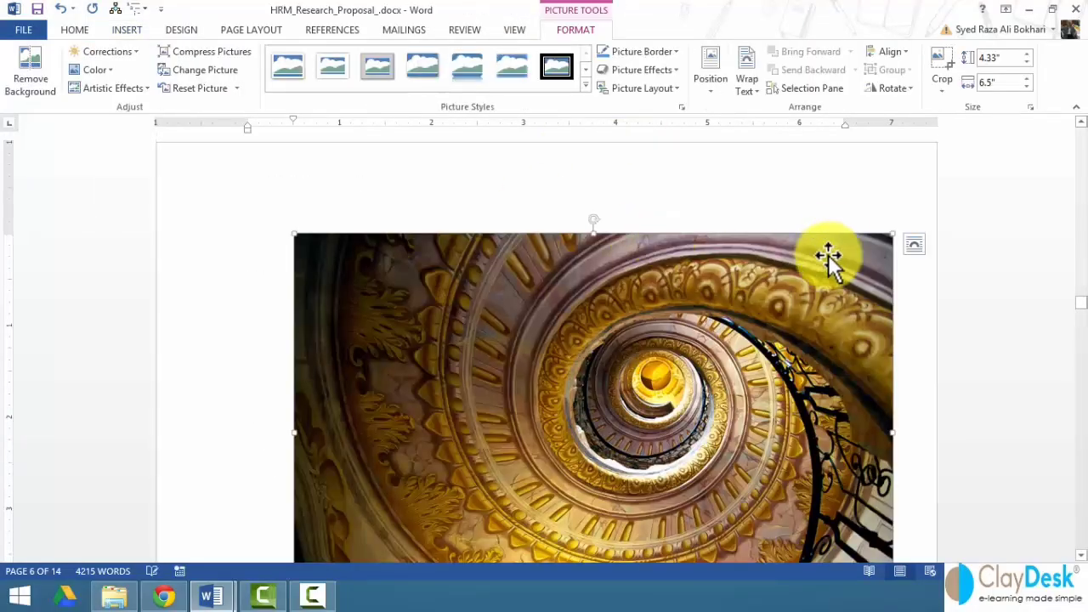
# - Set Square wrapping, shrink the spiral picture to 1.73 by 2.59 inches, and align it beside Literature Review
pyautogui.click(913, 245)
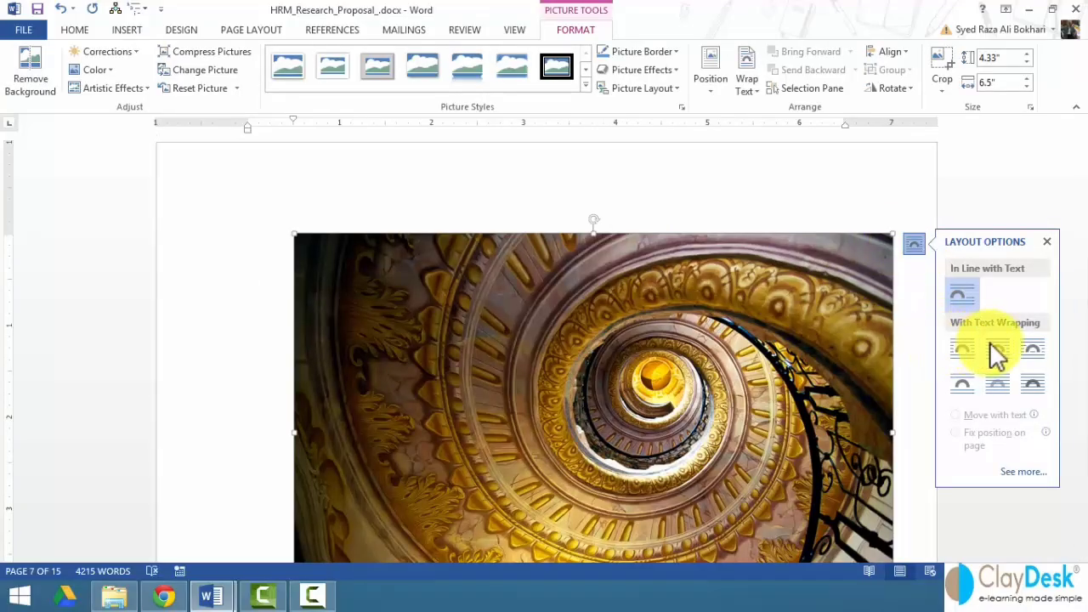
pyautogui.click(962, 348)
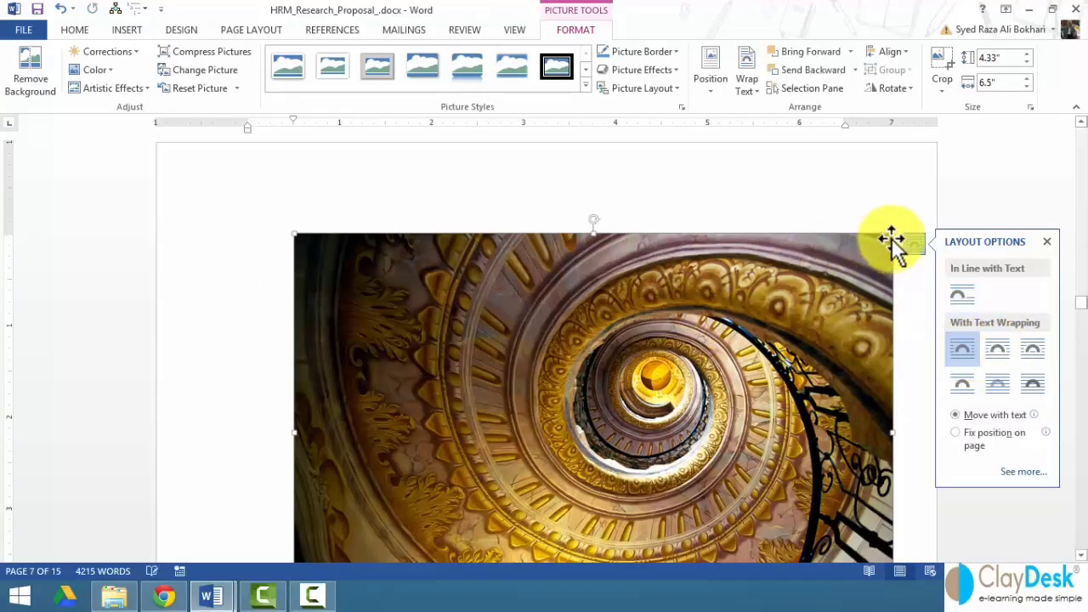
pyautogui.moveTo(890, 236); pyautogui.dragTo(534, 512)
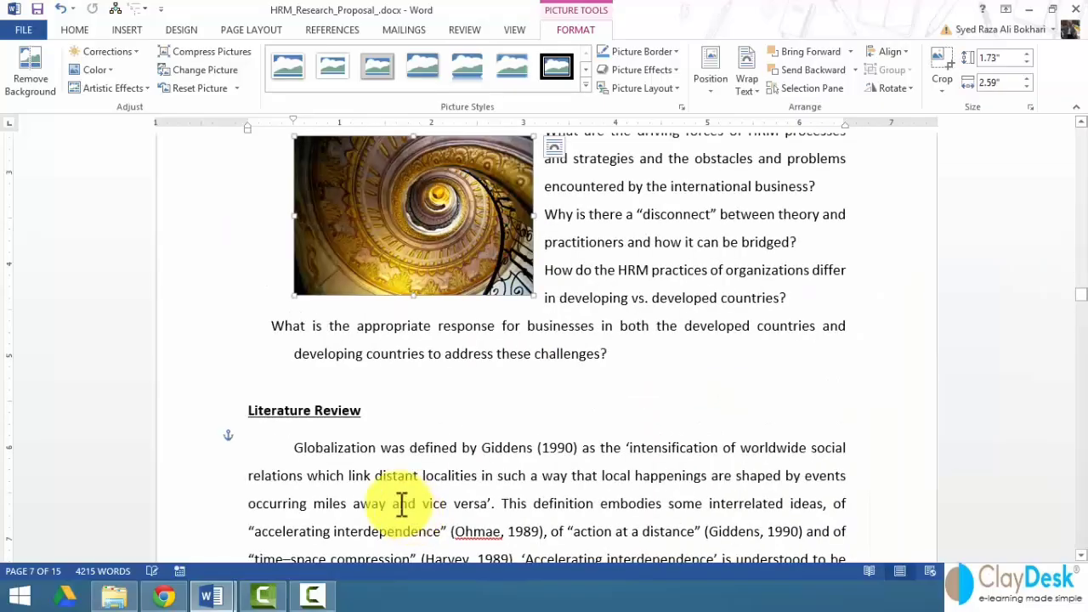
pyautogui.scroll(3, 364, 311)
pyautogui.scroll(-4, 348, 308)
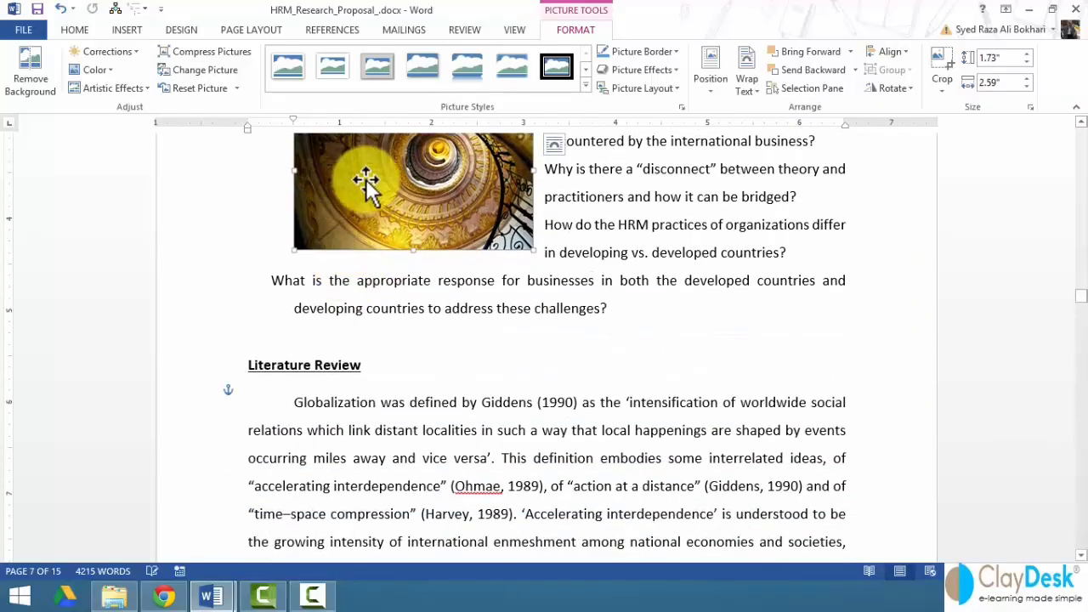
pyautogui.moveTo(366, 183); pyautogui.dragTo(319, 413)
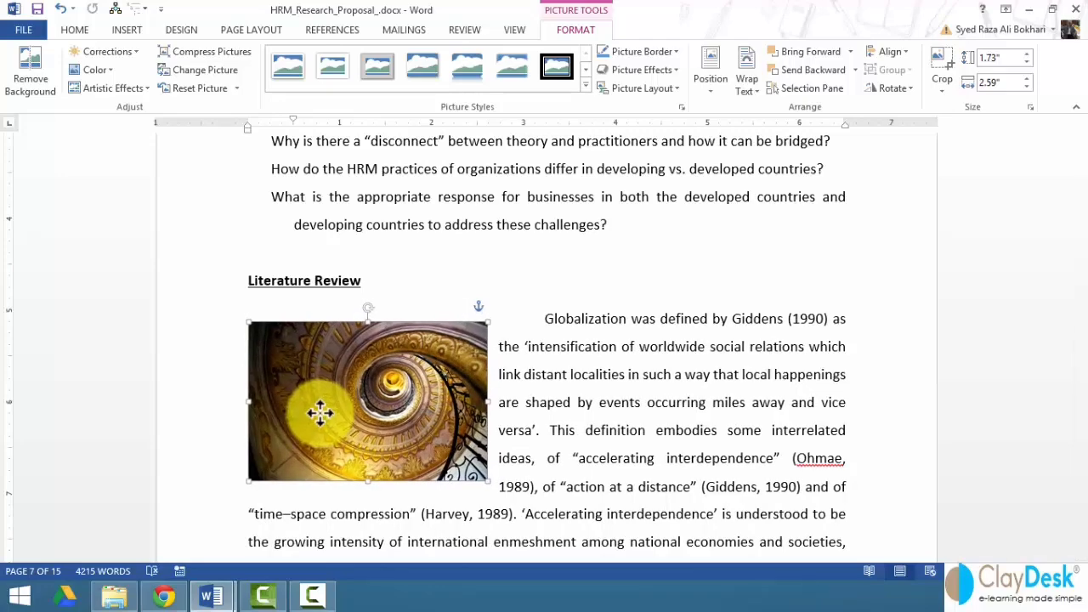
pyautogui.click(545, 319)
pyautogui.press('BackSpace')
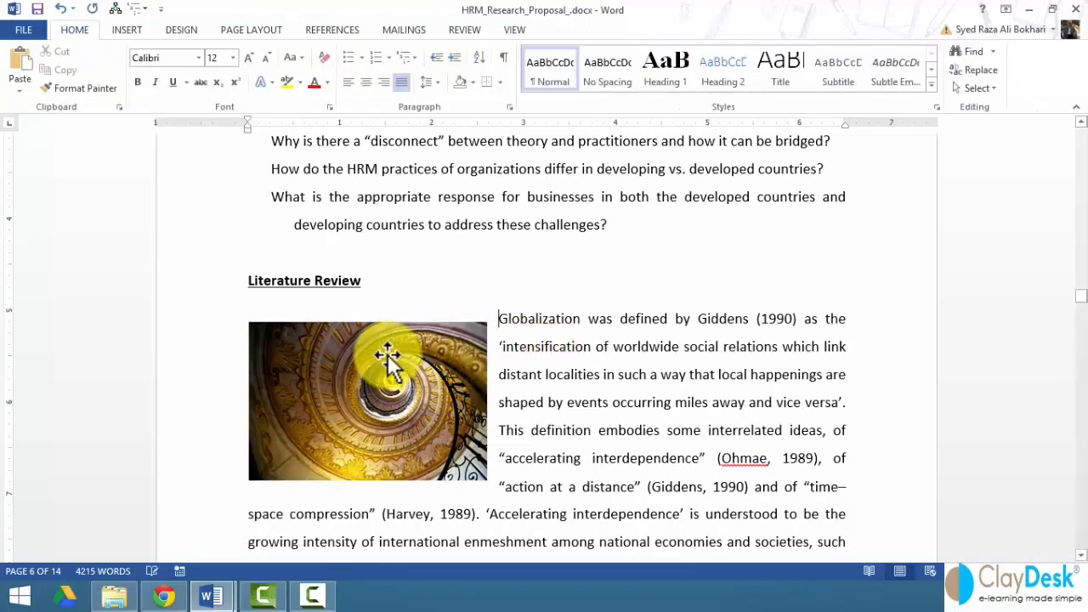
pyautogui.moveTo(387, 356); pyautogui.dragTo(384, 345)
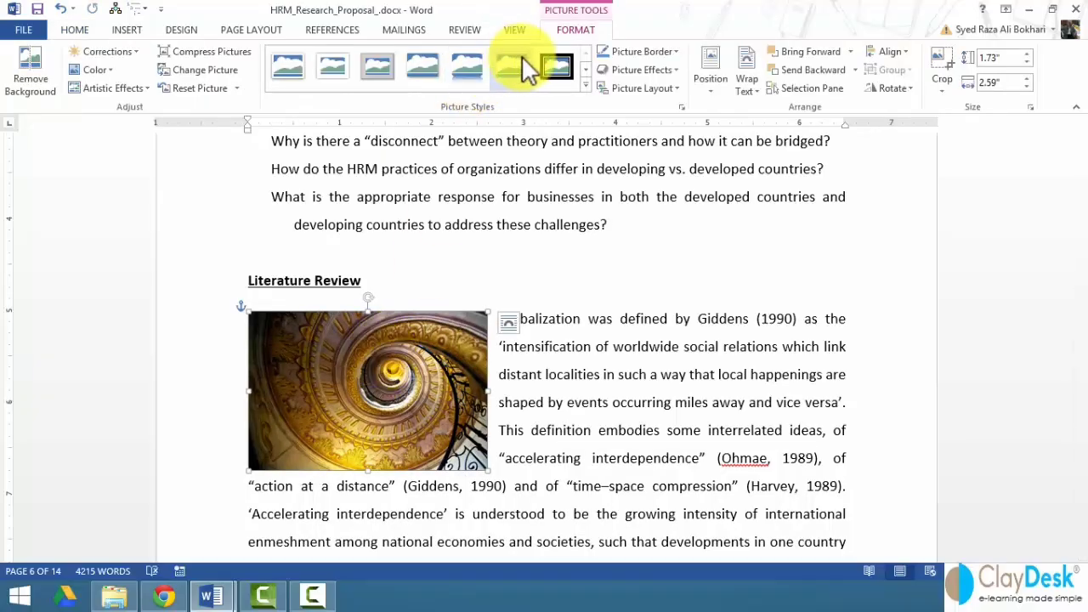
# - Apply a soft shadow style to the spiral photo and caption it Figure 4
pyautogui.click(426, 74)
pyautogui.click(385, 396)
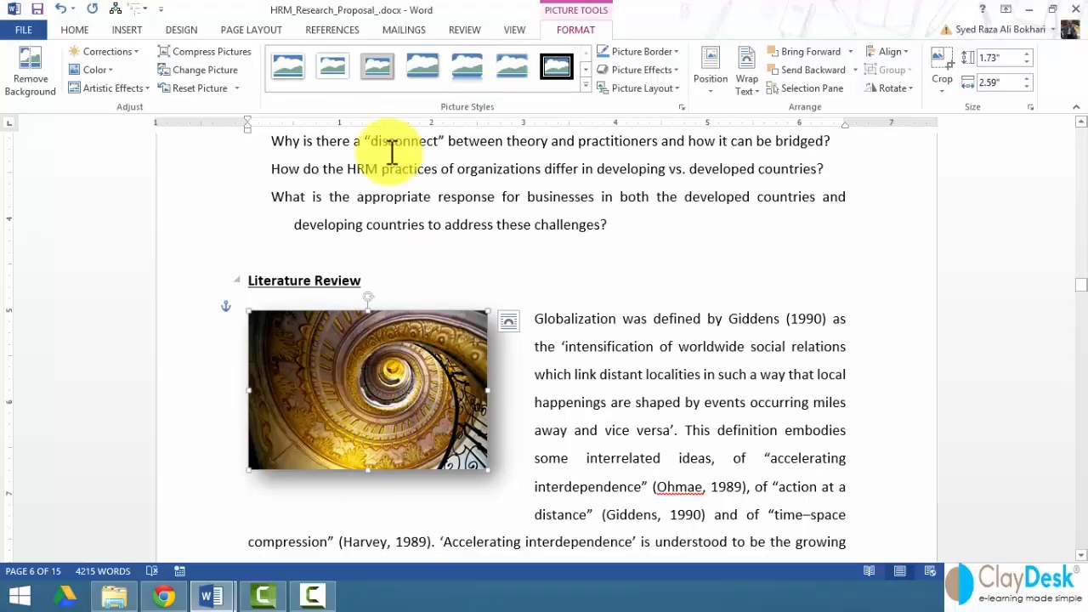
pyautogui.click(333, 30)
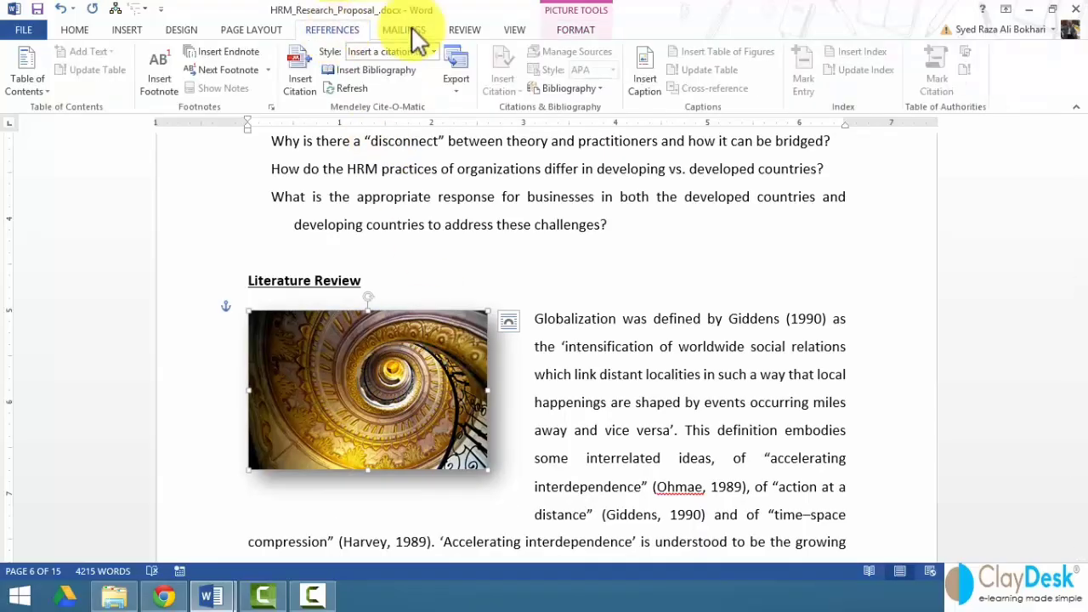
pyautogui.click(651, 76)
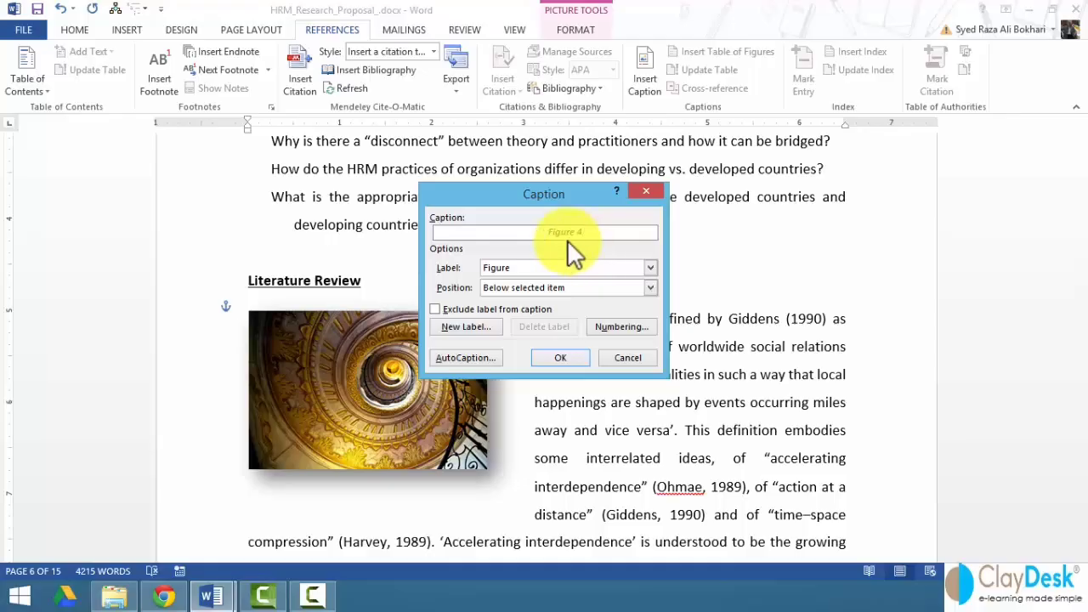
pyautogui.click(556, 357)
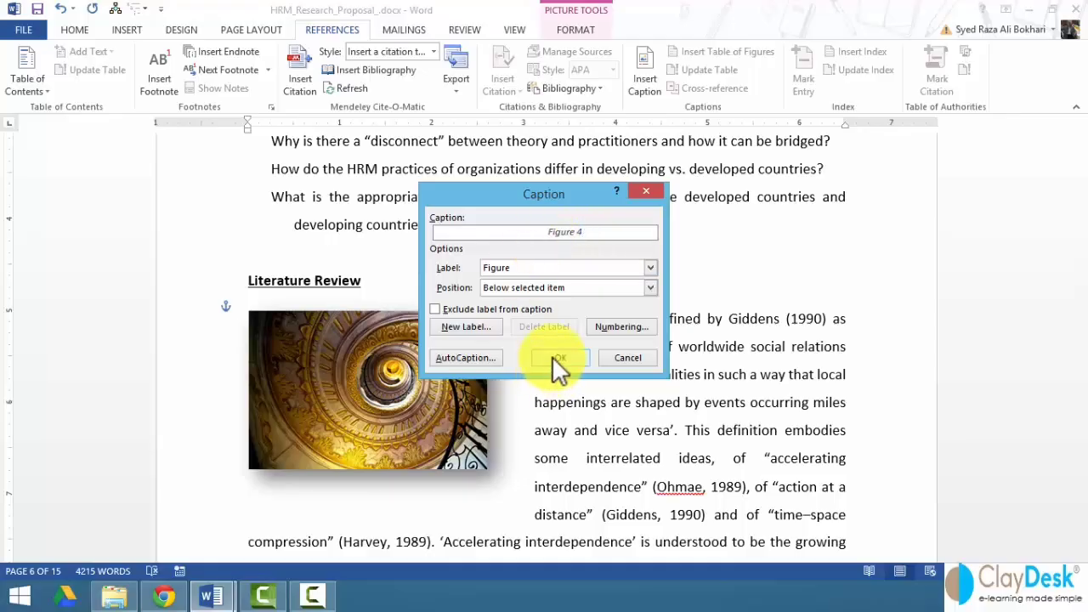
pyautogui.click(597, 431)
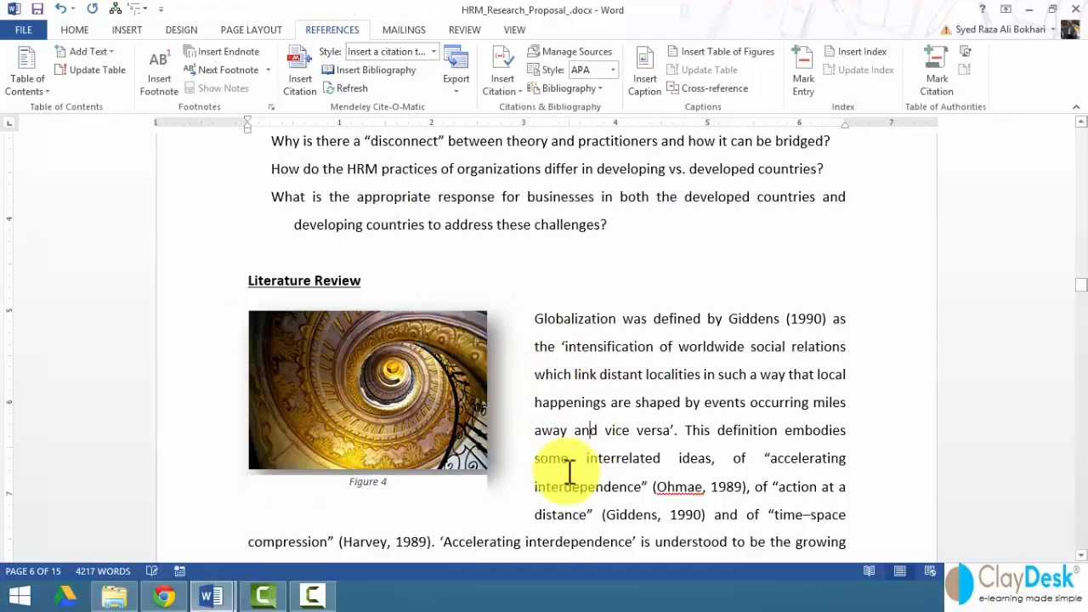
pyautogui.moveTo(1079, 286); pyautogui.dragTo(1082, 173)
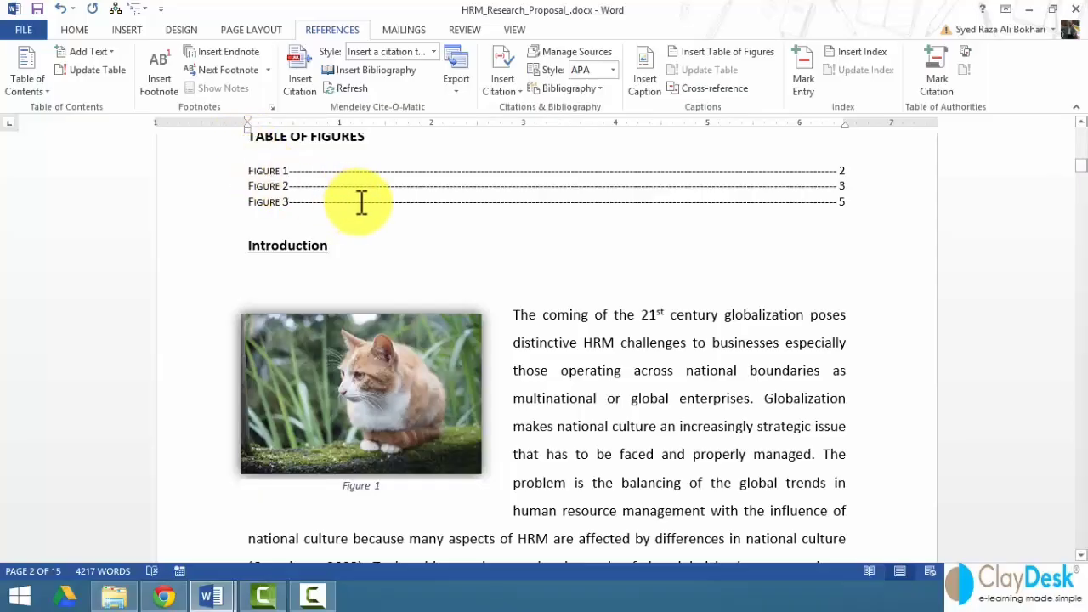
# - Update the entire Table of Figures so Figure 4 on page 6 appears below Figures 1–3
pyautogui.scroll(1, 378, 238)
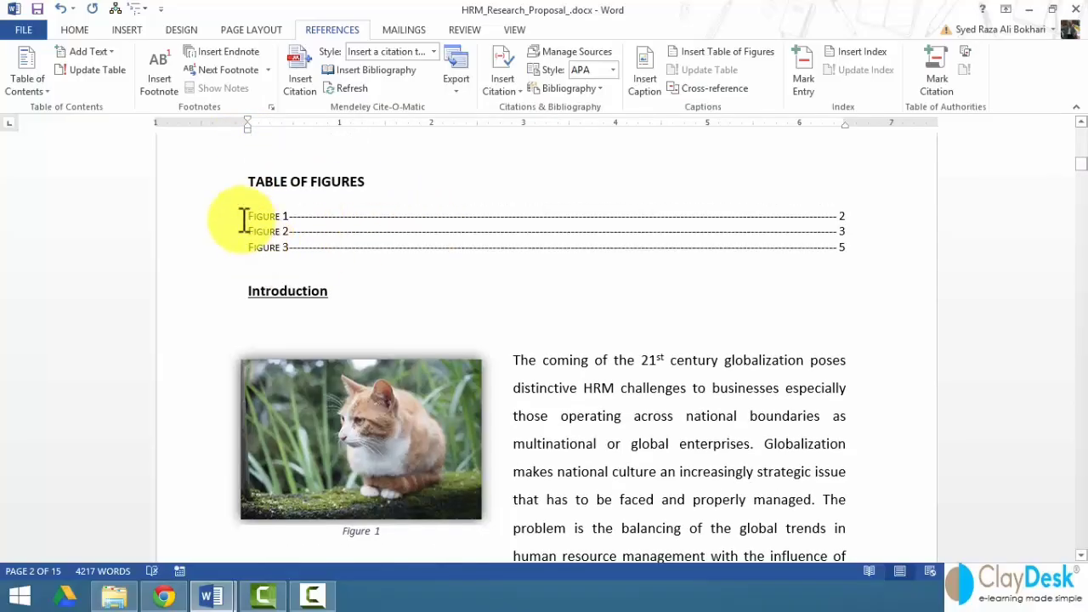
pyautogui.click(422, 233)
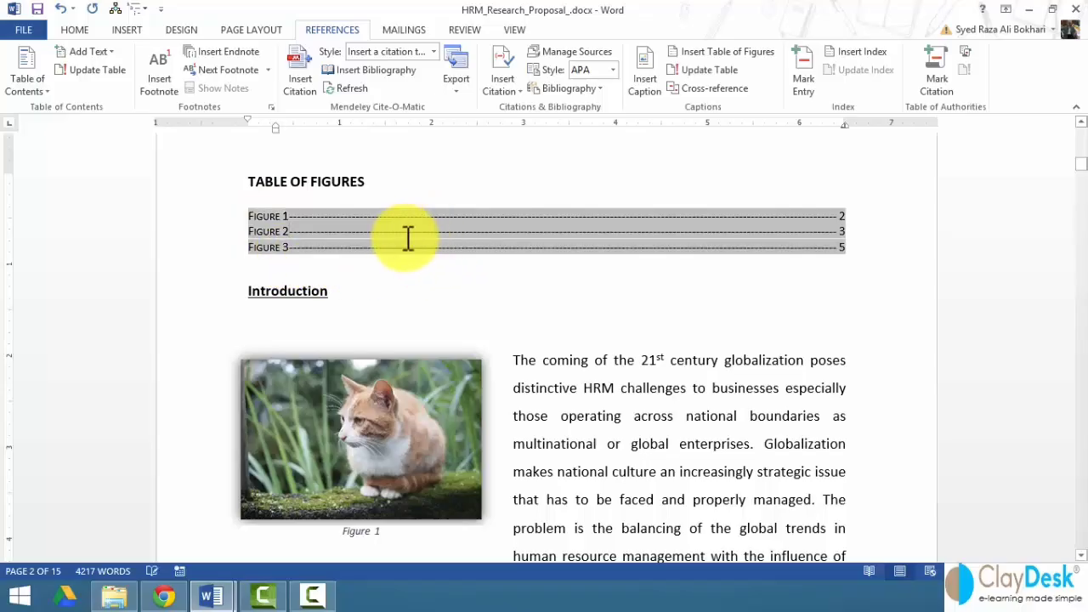
pyautogui.rightClick(474, 244)
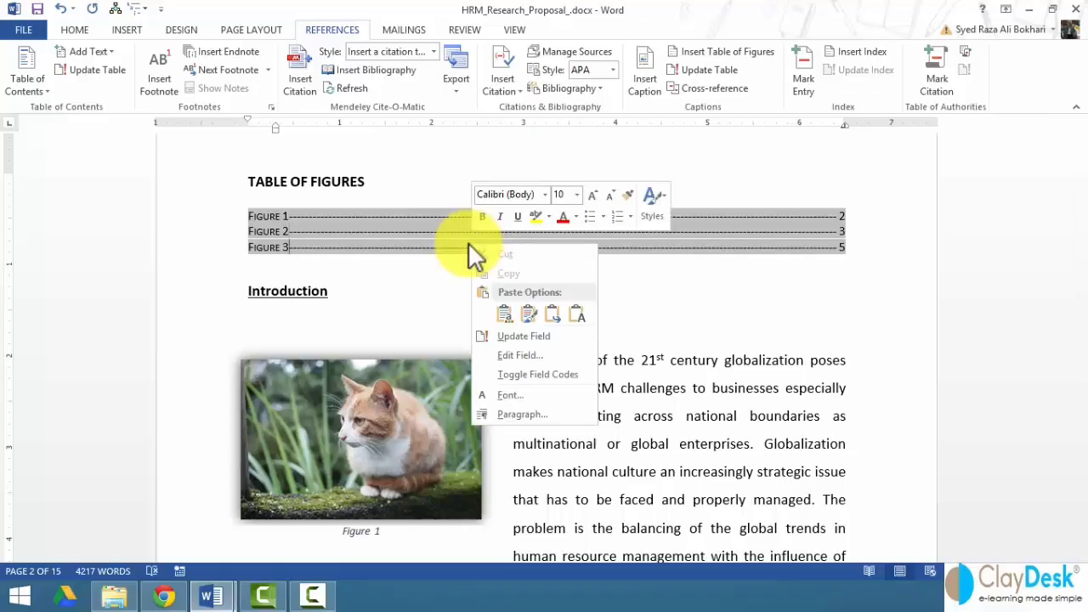
pyautogui.click(552, 339)
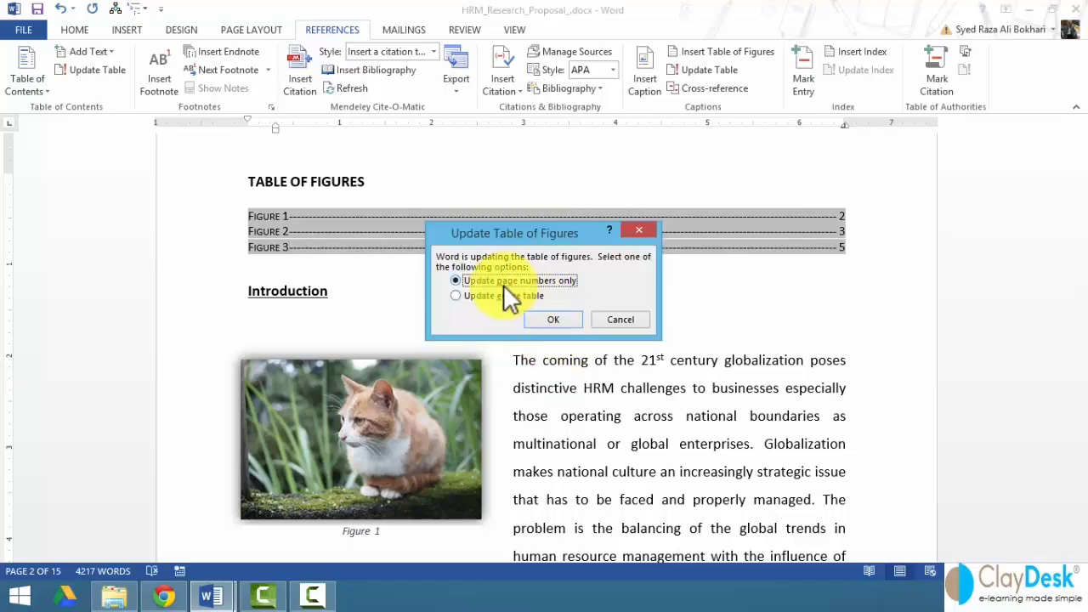
pyautogui.click(461, 298)
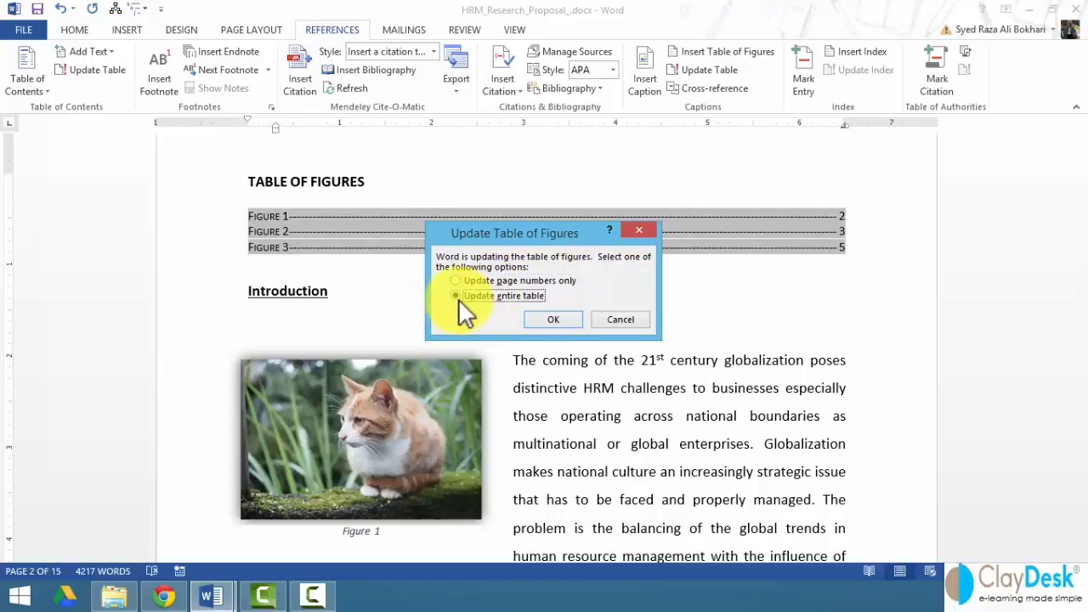
pyautogui.click(550, 319)
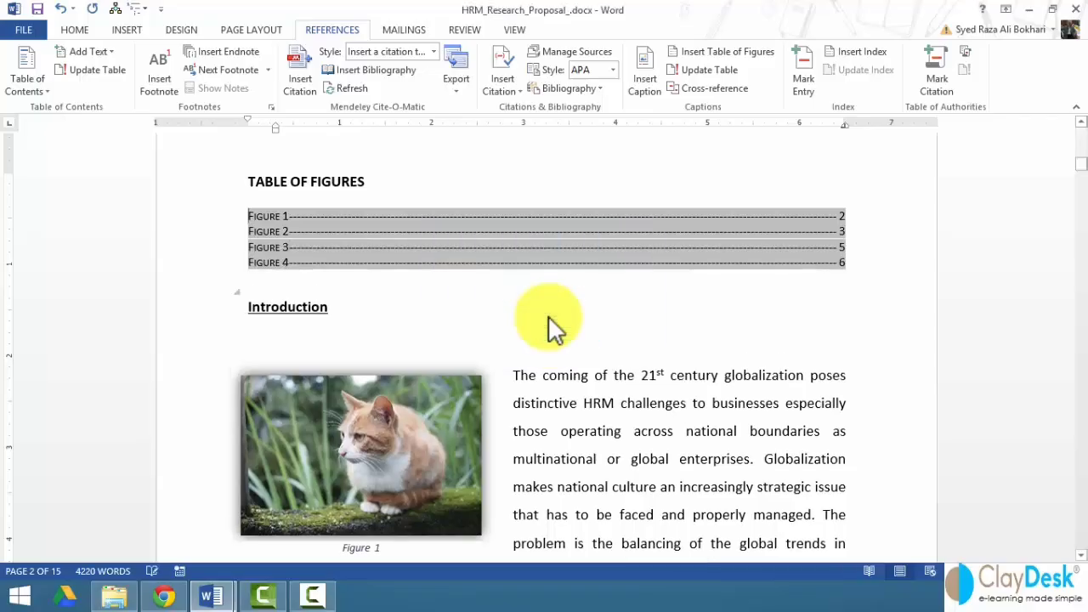
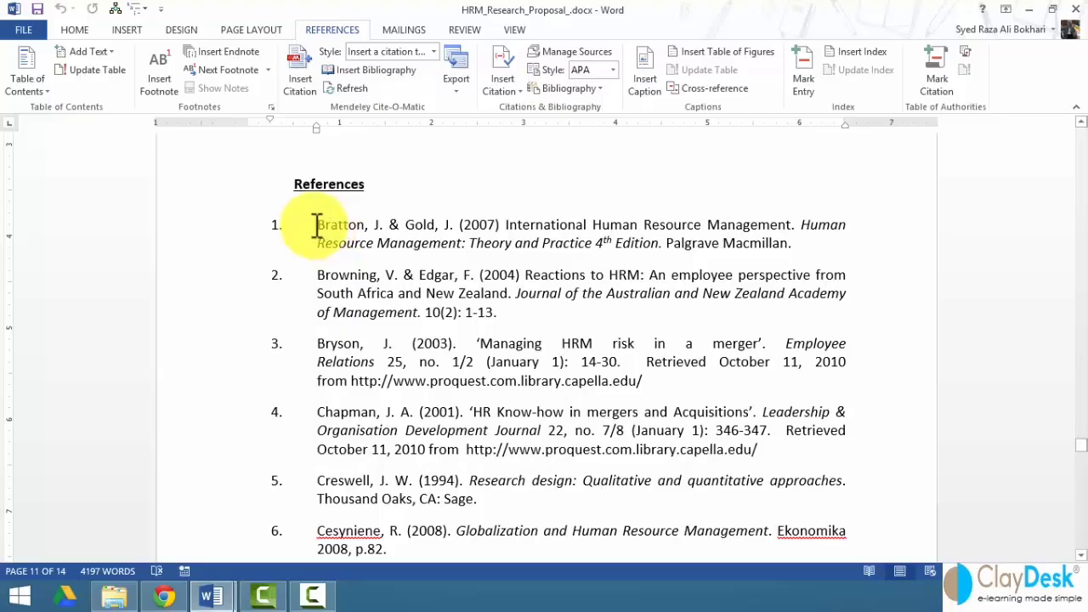
# - Select the Bratton & Gold reference and bring up Mark Citation with its Category list
pyautogui.moveTo(318, 226); pyautogui.dragTo(770, 243)
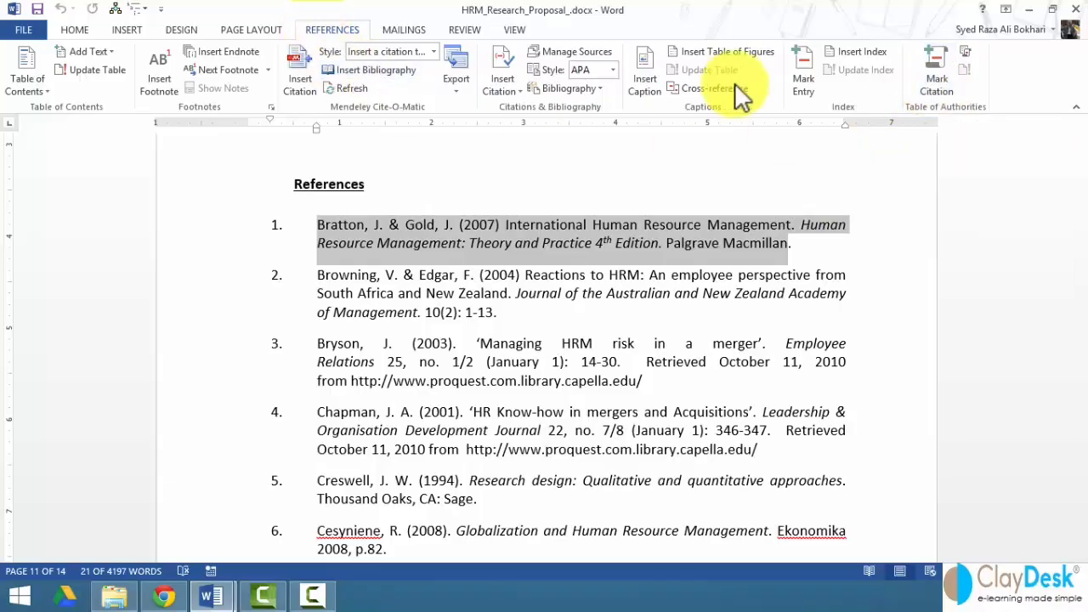
pyautogui.click(940, 67)
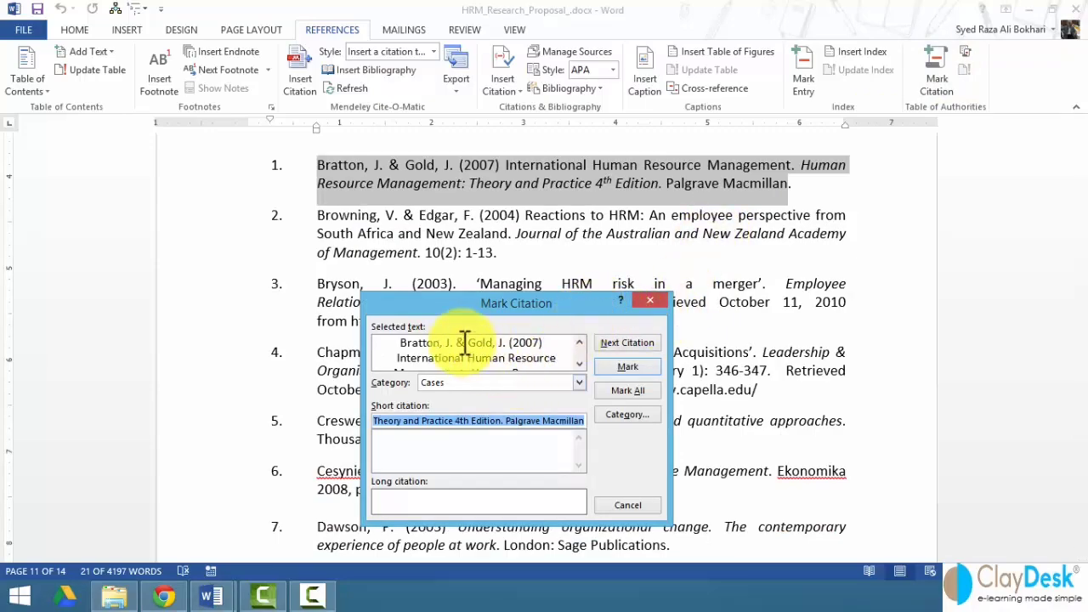
pyautogui.click(579, 382)
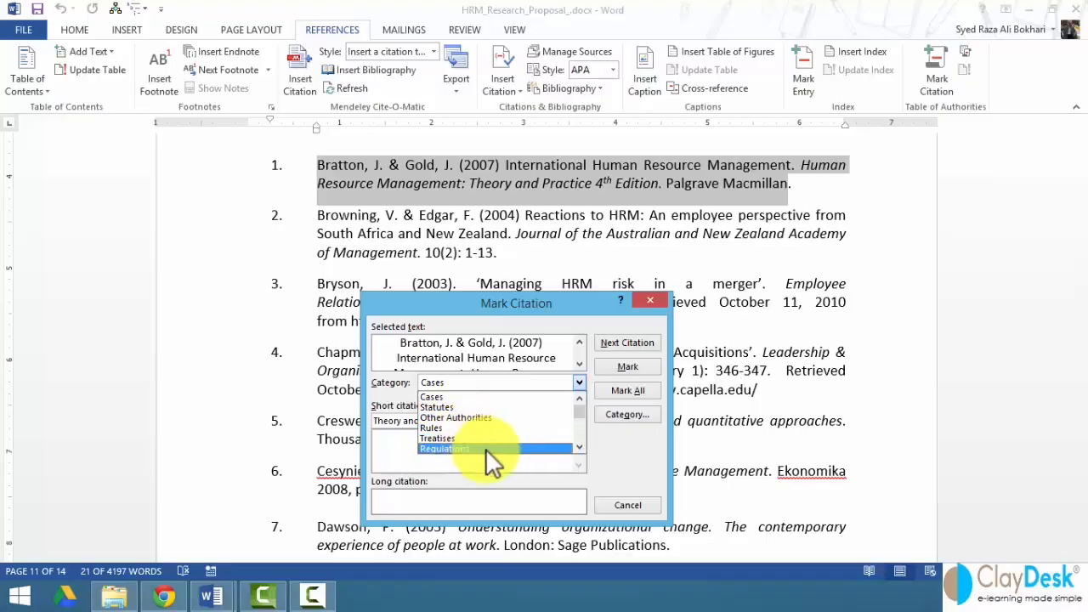
# - Browse the citation categories, then open the Edit Category editor
pyautogui.click(579, 447)
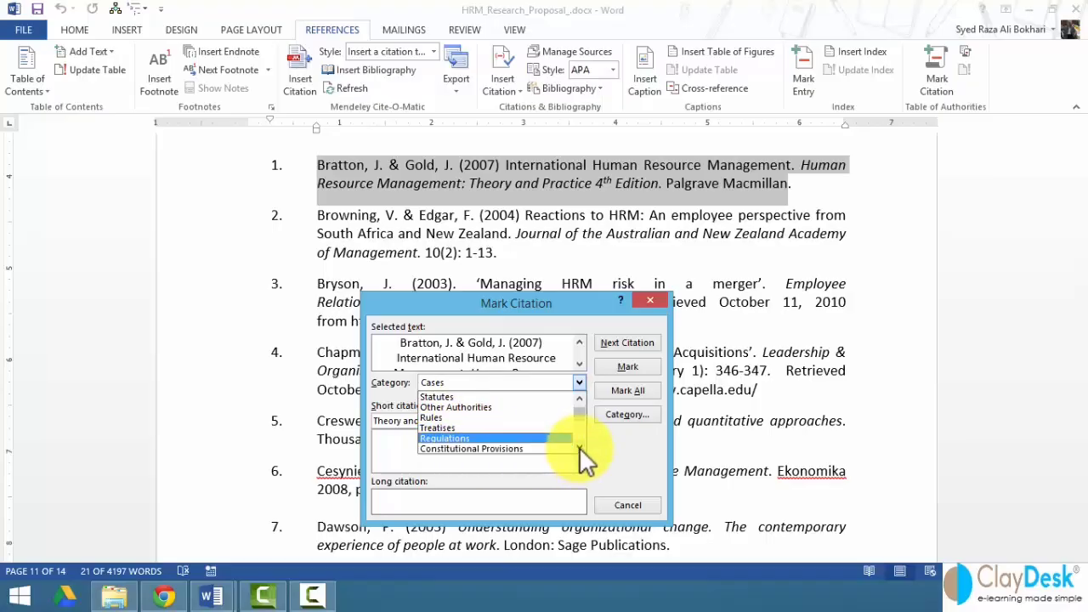
pyautogui.click(579, 447)
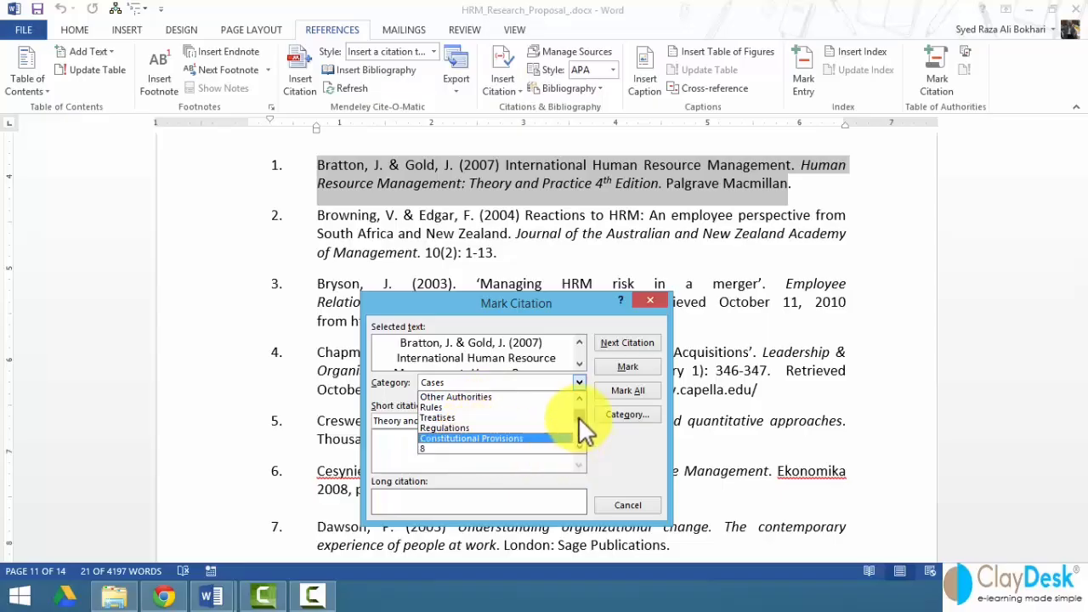
pyautogui.moveTo(578, 417); pyautogui.dragTo(578, 448)
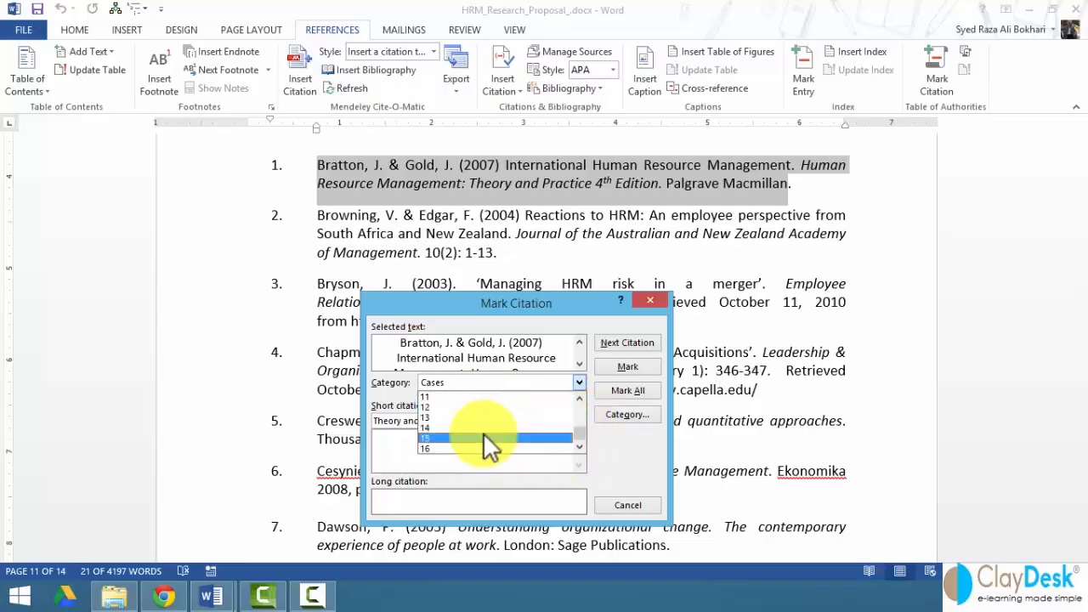
pyautogui.click(579, 397)
pyautogui.click(578, 397)
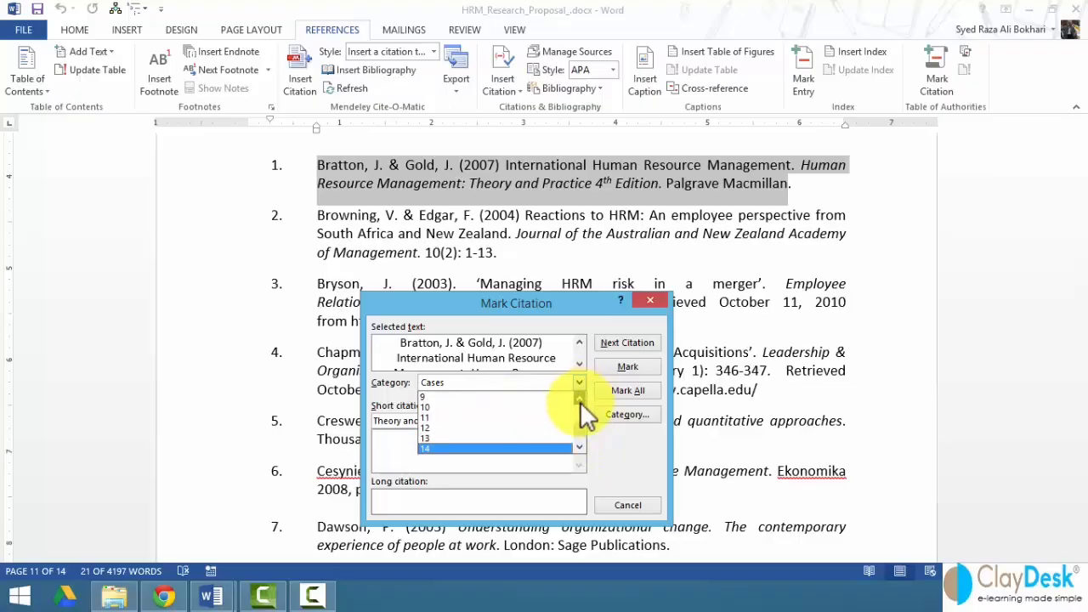
pyautogui.click(579, 397)
pyautogui.click(578, 397)
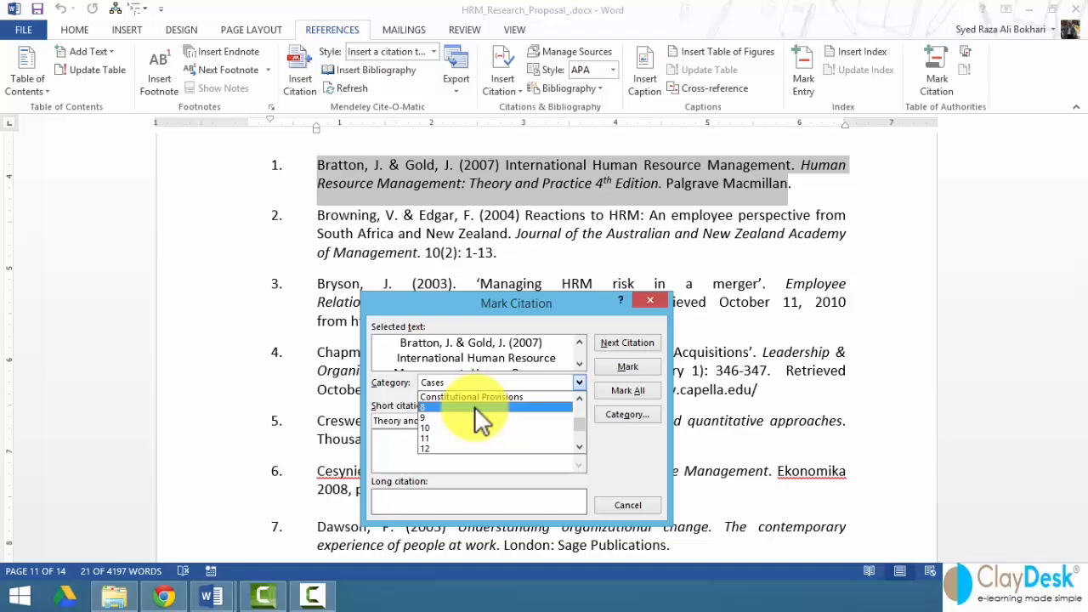
pyautogui.click(629, 415)
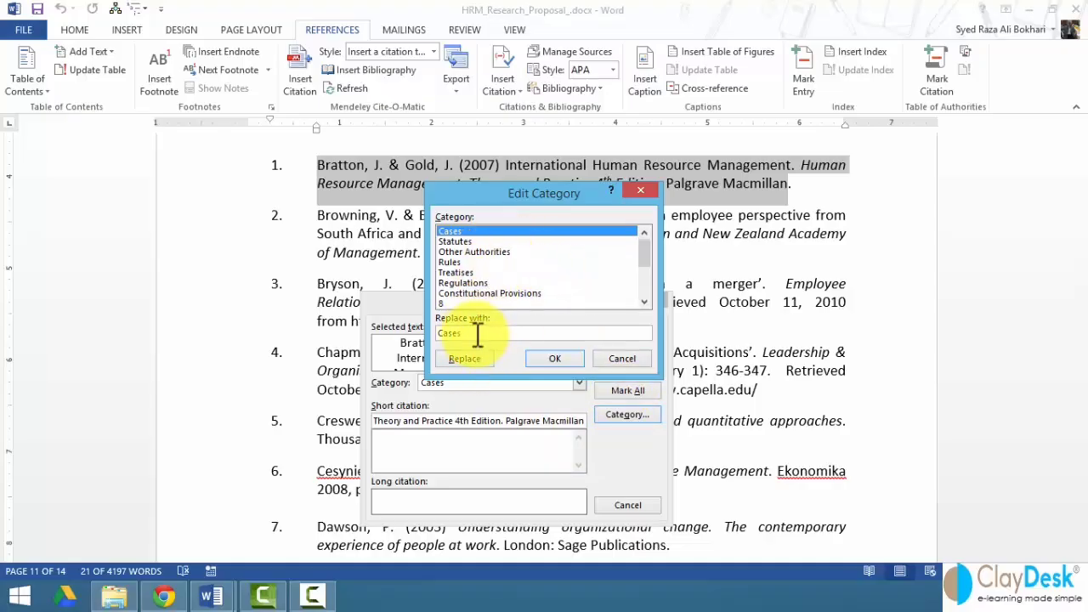
# - Rename citation category 8 to Blog Article and close the editor
pyautogui.click(466, 303)
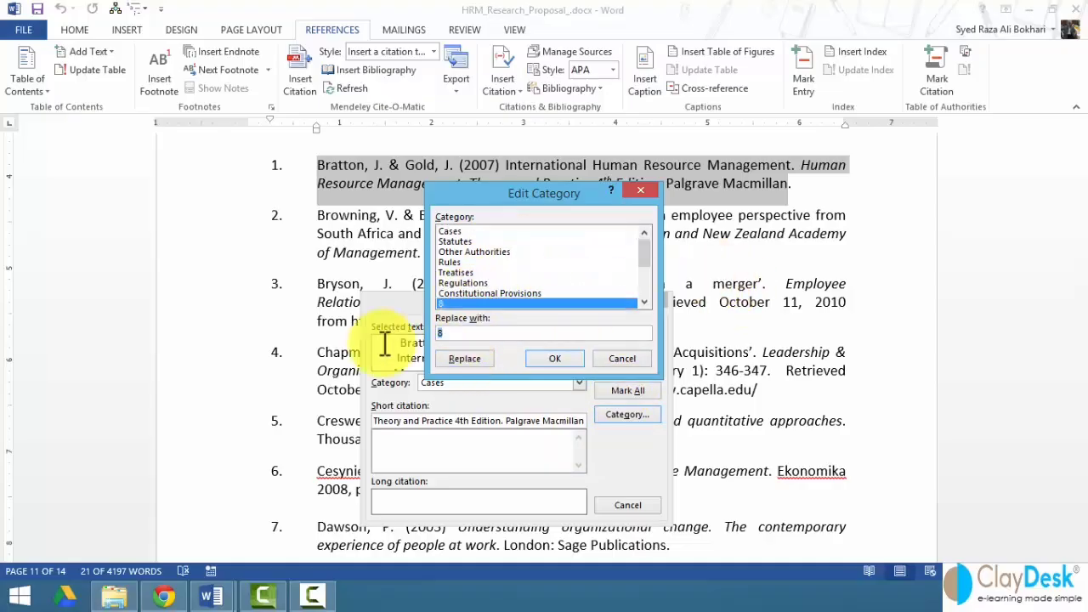
pyautogui.write('Blo')
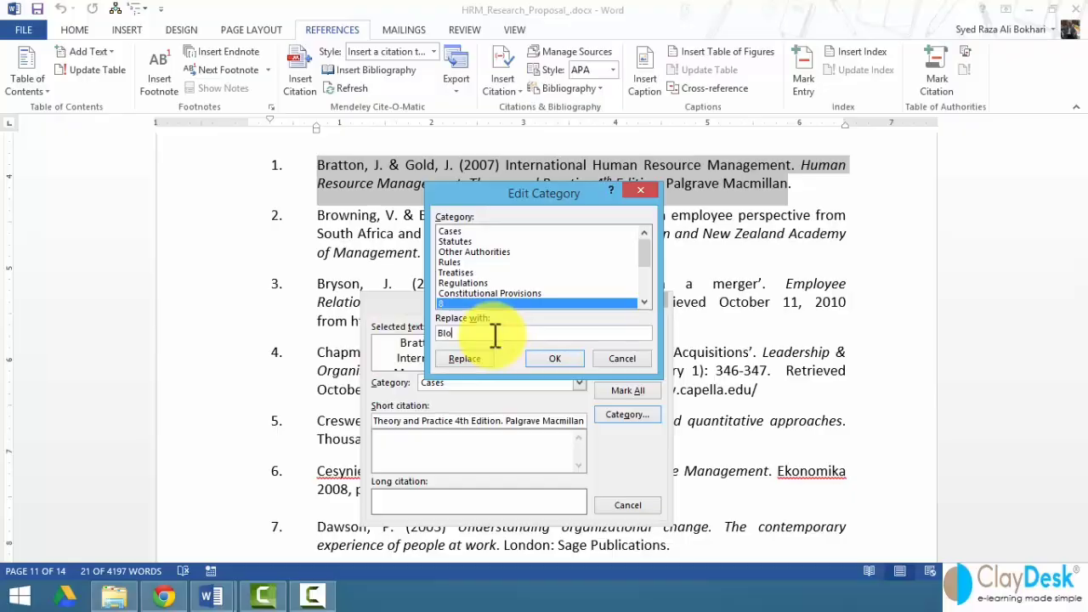
pyautogui.write('g Article')
pyautogui.click(464, 358)
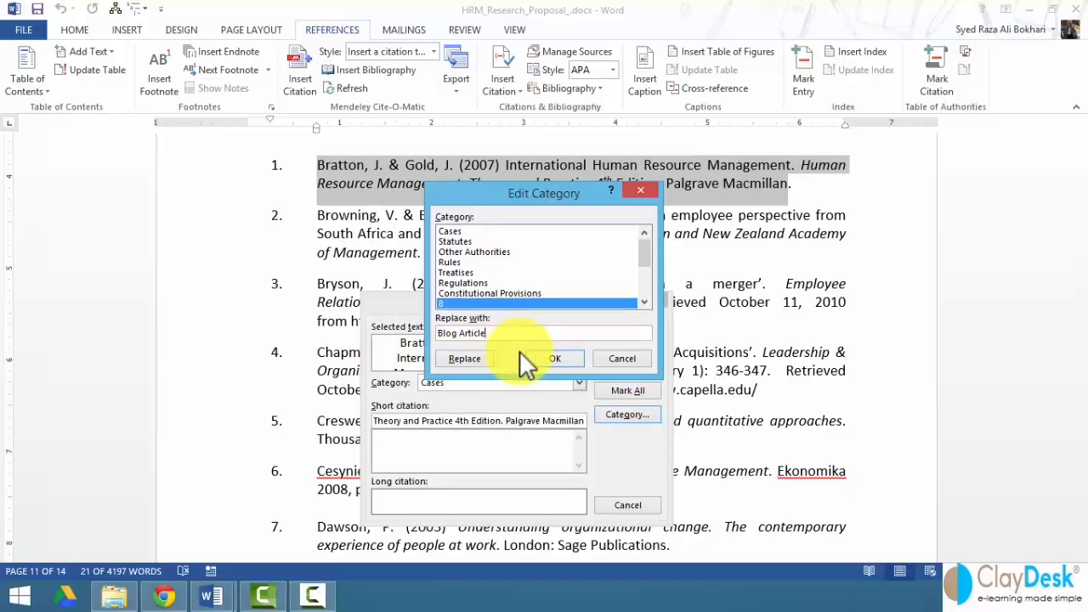
pyautogui.click(552, 357)
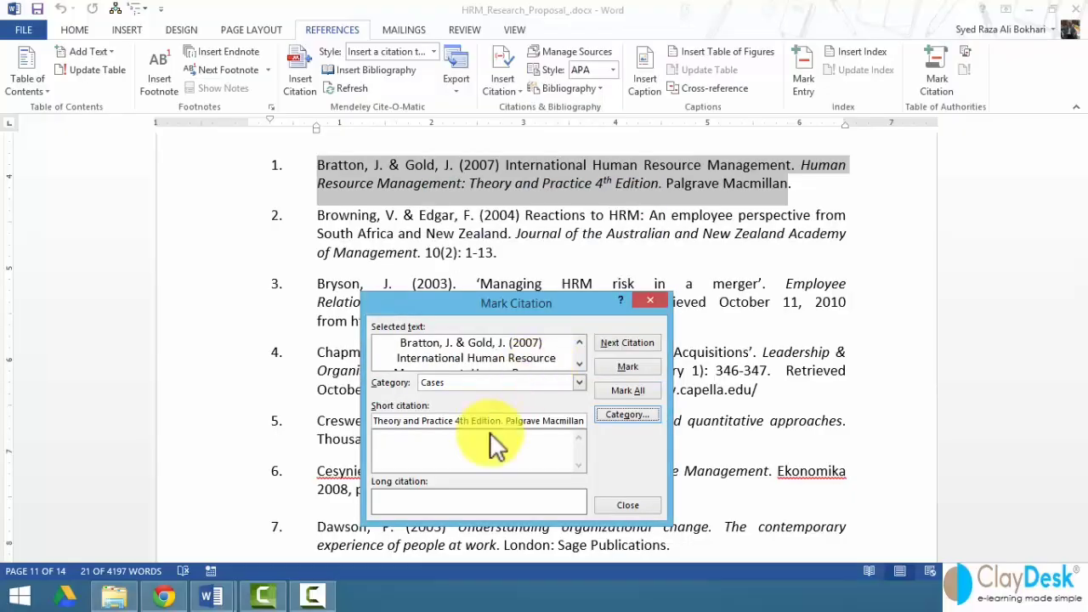
# - Check the category list, reapply the Blog Article name to category 8, and confirm
pyautogui.click(578, 382)
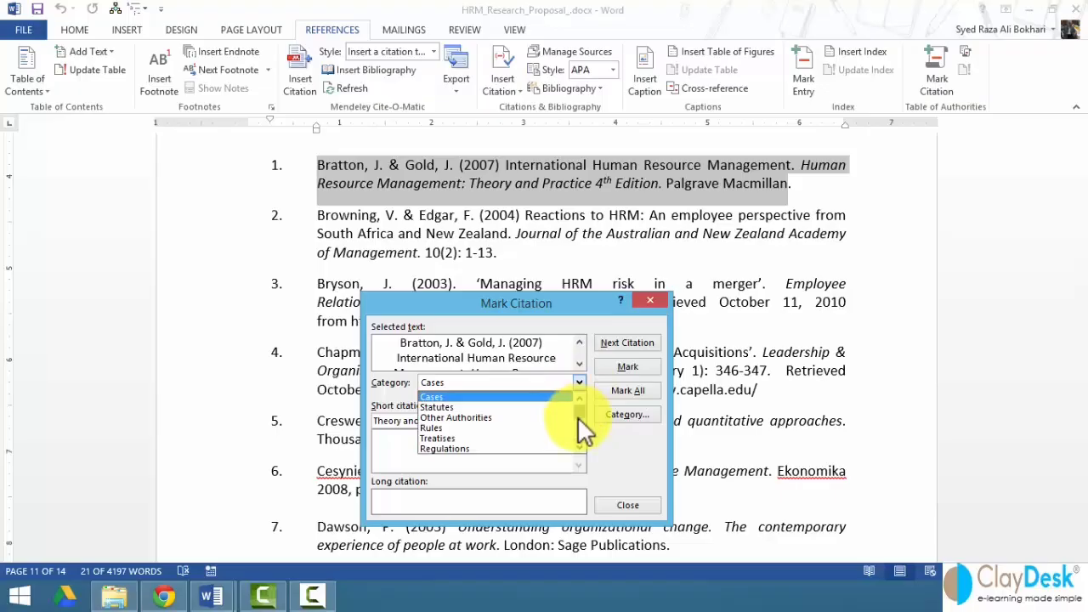
pyautogui.moveTo(577, 417)
pyautogui.mouseDown()
pyautogui.moveTo(577, 431)
pyautogui.moveTo(579, 420)
pyautogui.mouseUp()
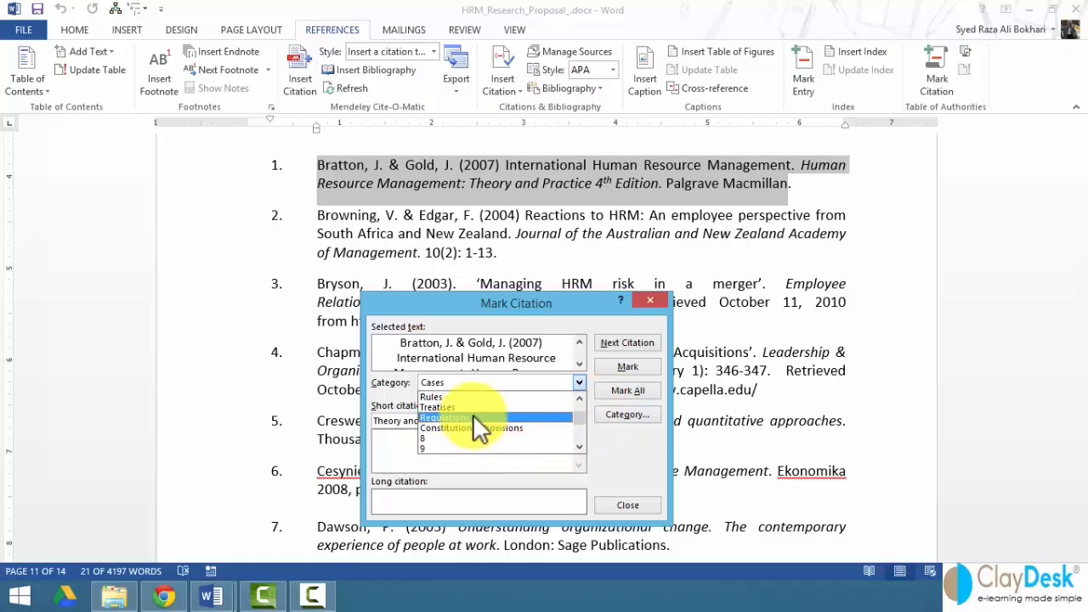
pyautogui.click(609, 416)
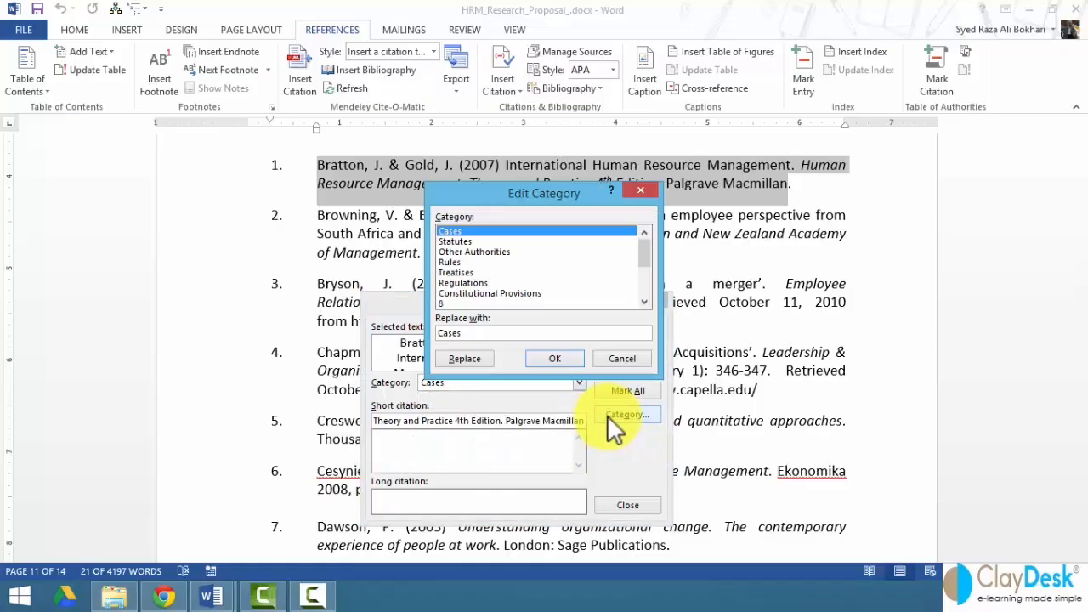
pyautogui.click(451, 303)
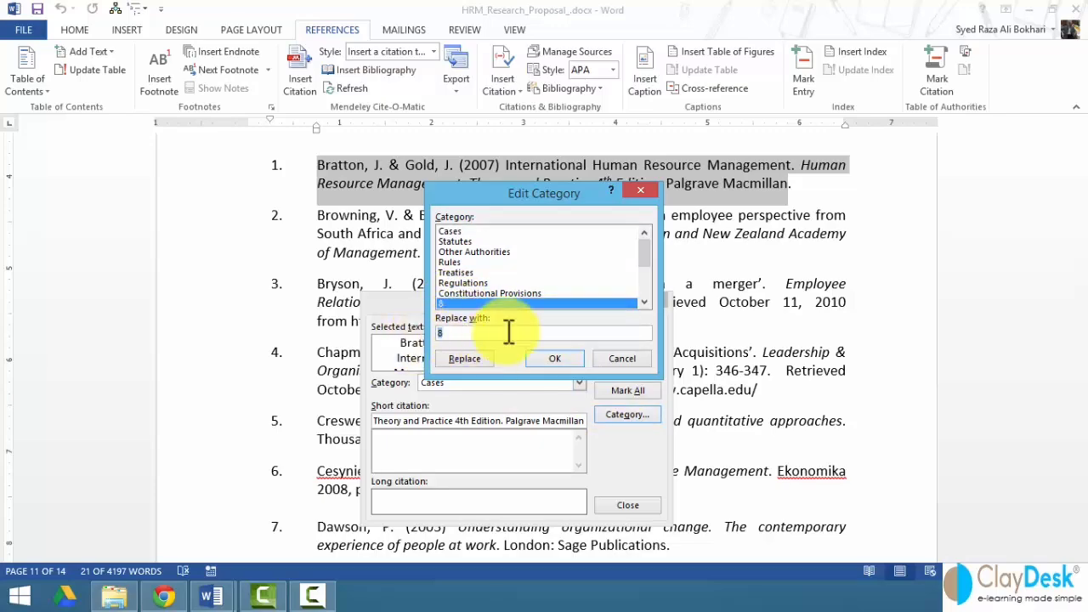
pyautogui.write('Blog Article')
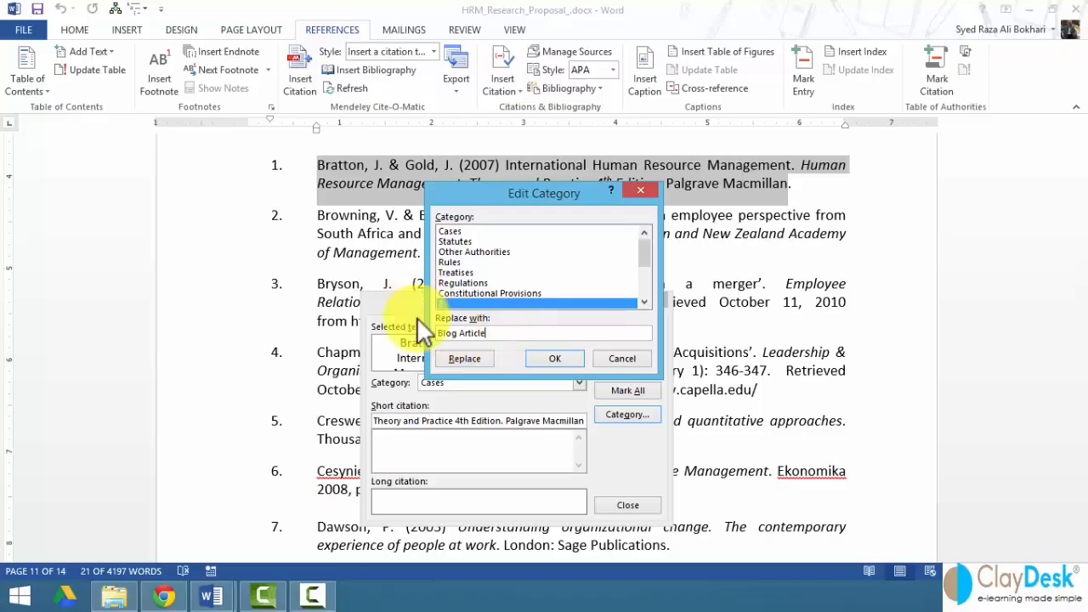
pyautogui.click(470, 358)
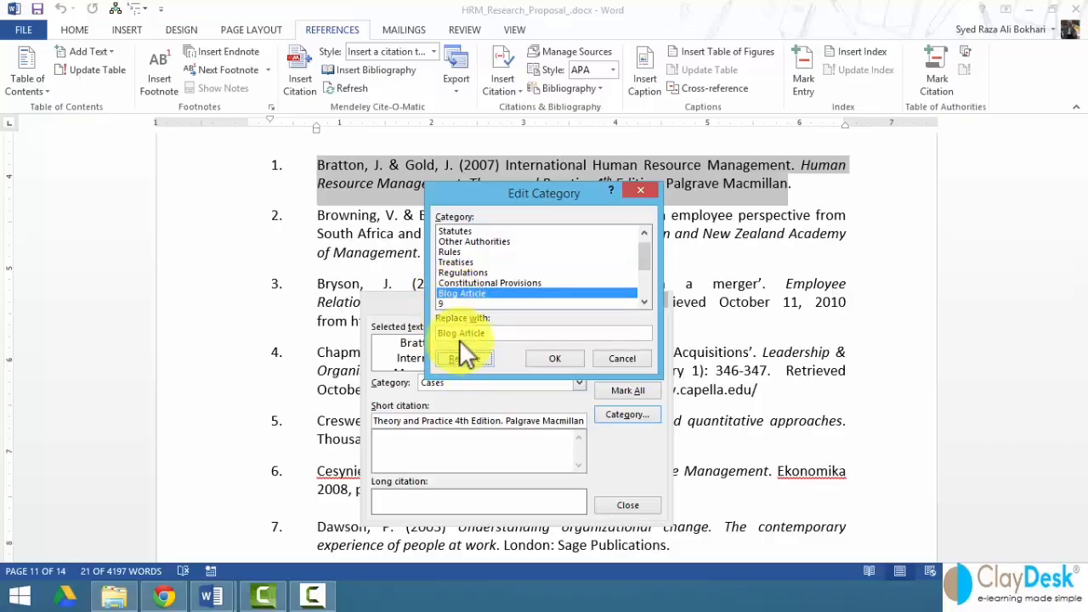
pyautogui.click(552, 358)
pyautogui.click(578, 383)
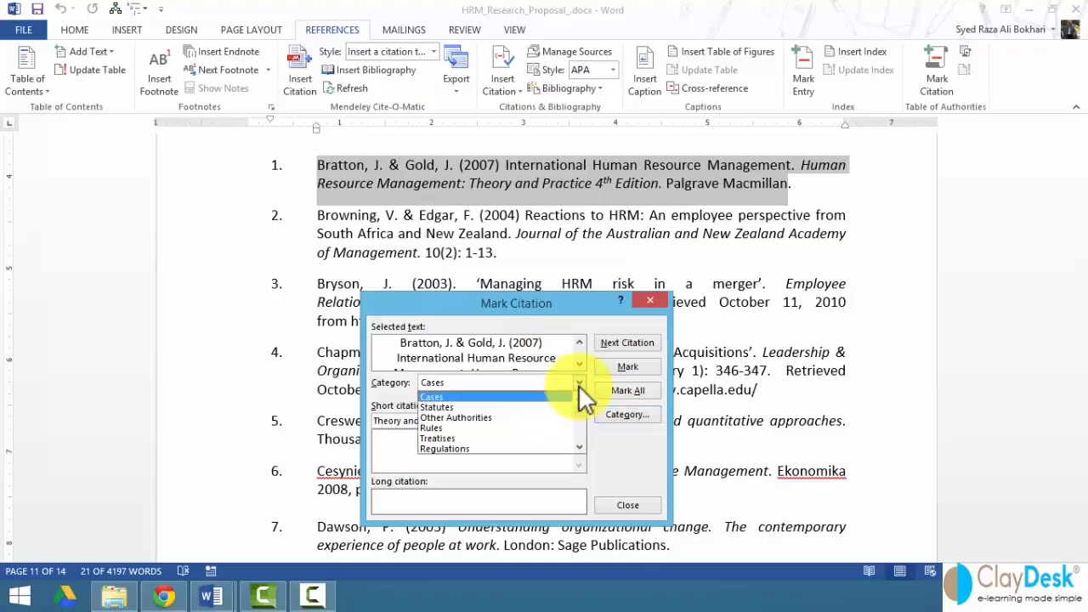
pyautogui.scroll(-2, 463, 426)
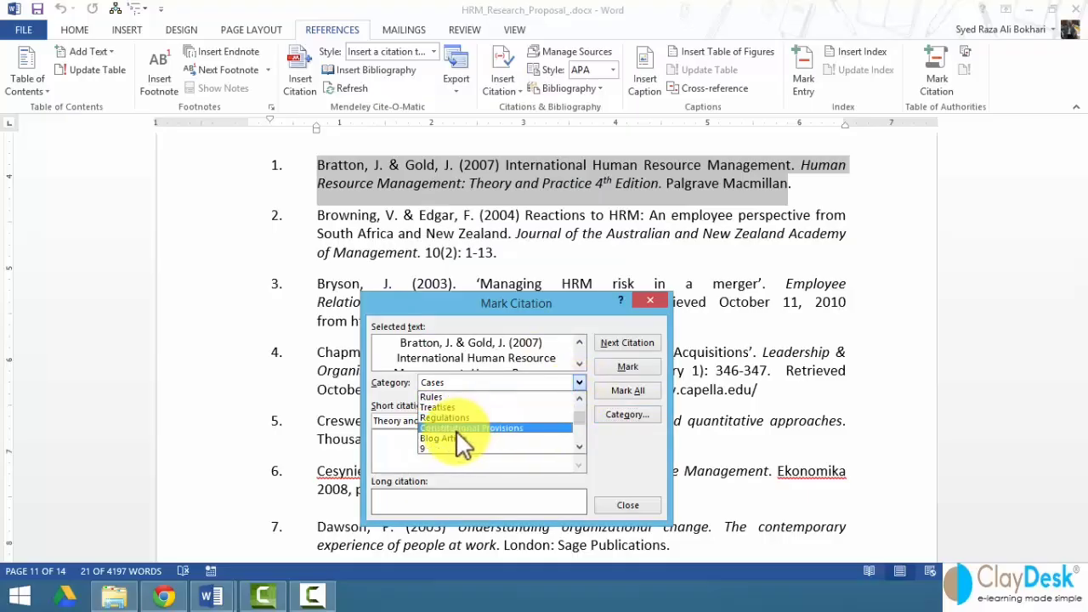
pyautogui.click(453, 436)
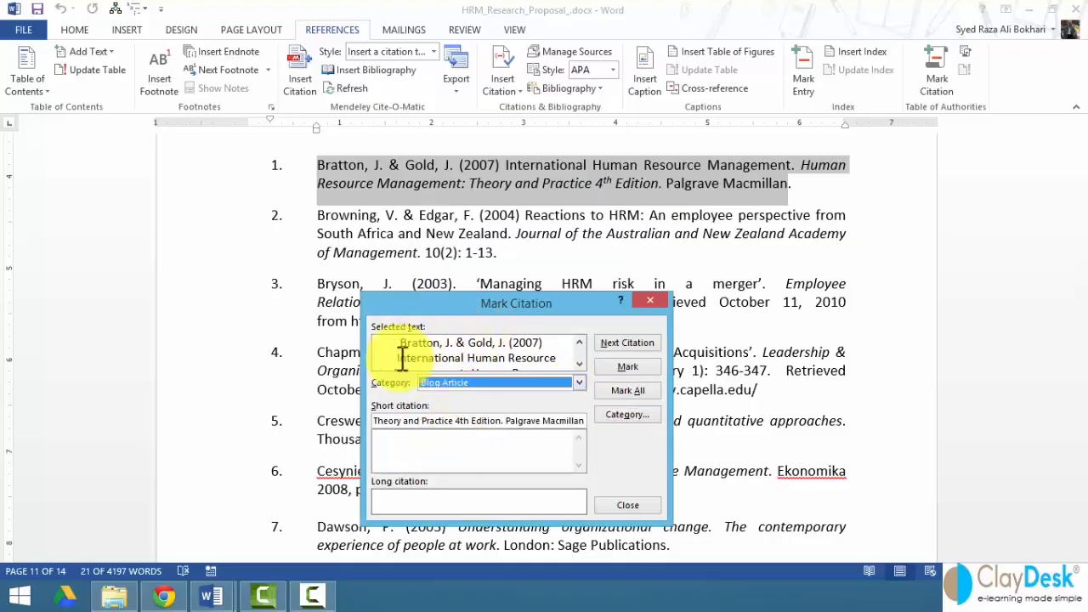
pyautogui.click(471, 382)
pyautogui.scroll(1, 457, 404)
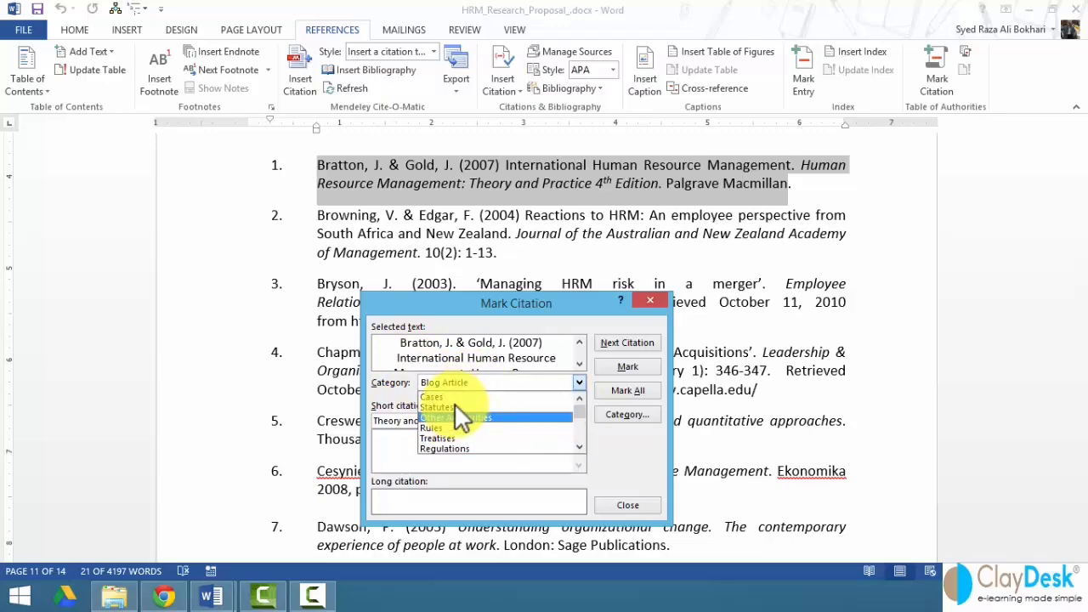
pyautogui.click(452, 396)
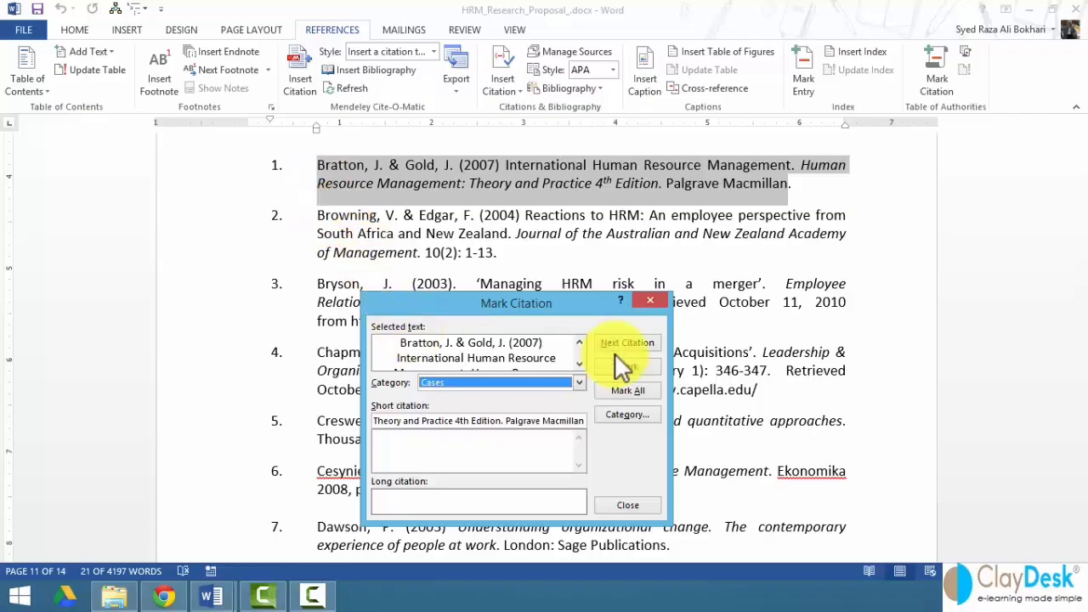
# - Mark reference 2, Browning & Edgar, as a Cases citation and inspect its new field
pyautogui.click(317, 217)
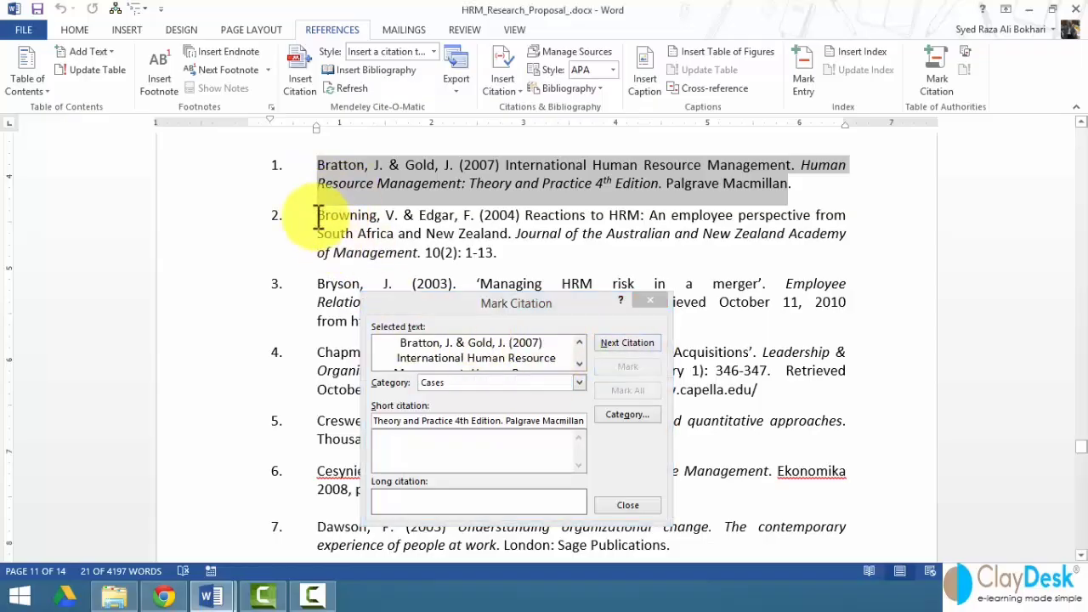
pyautogui.moveTo(317, 218); pyautogui.dragTo(490, 257)
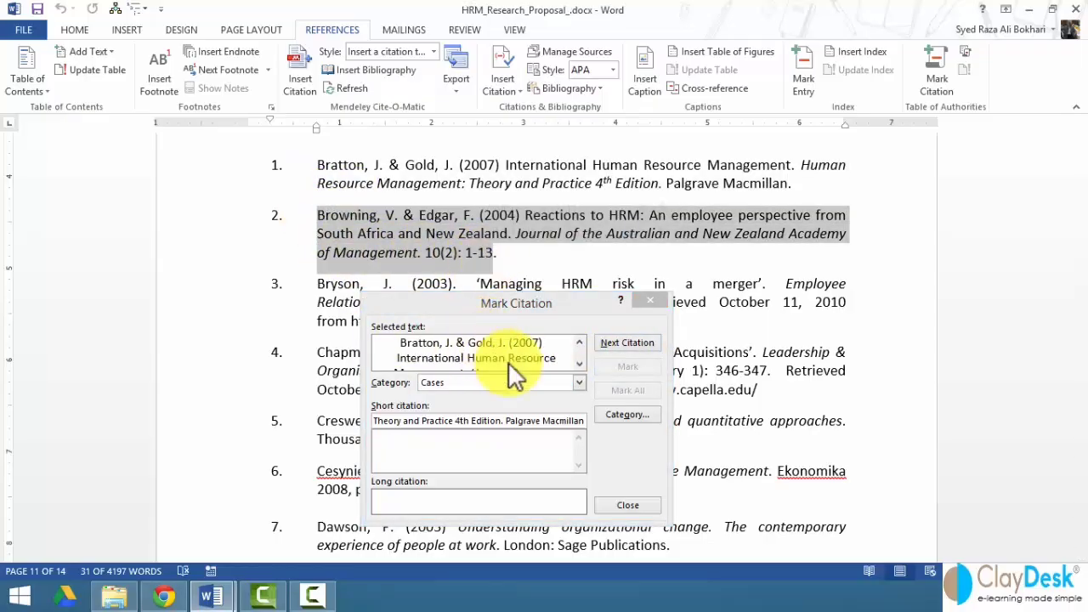
pyautogui.click(443, 346)
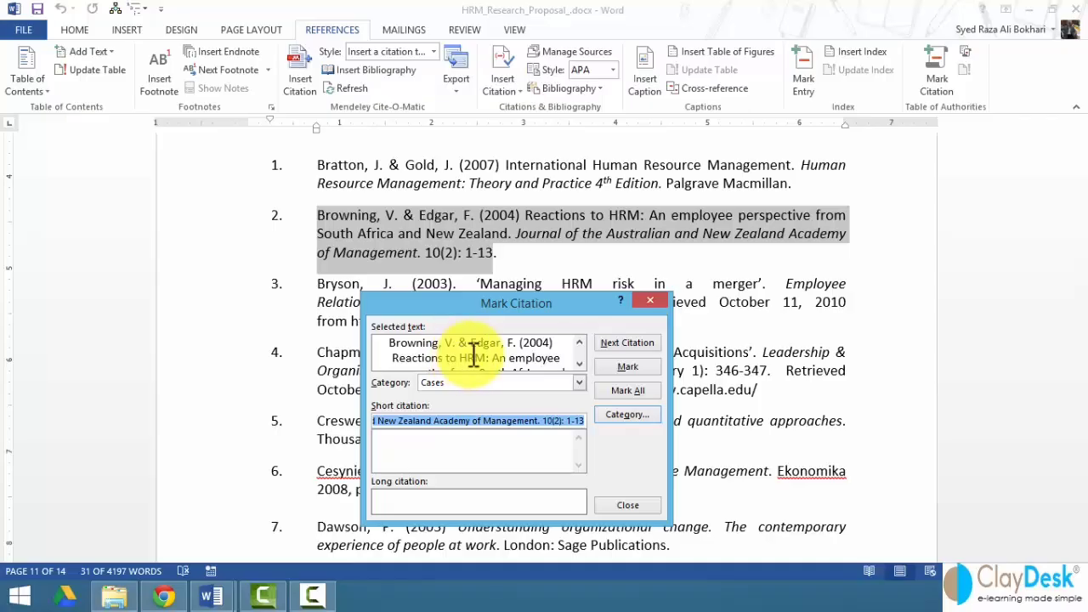
pyautogui.click(612, 366)
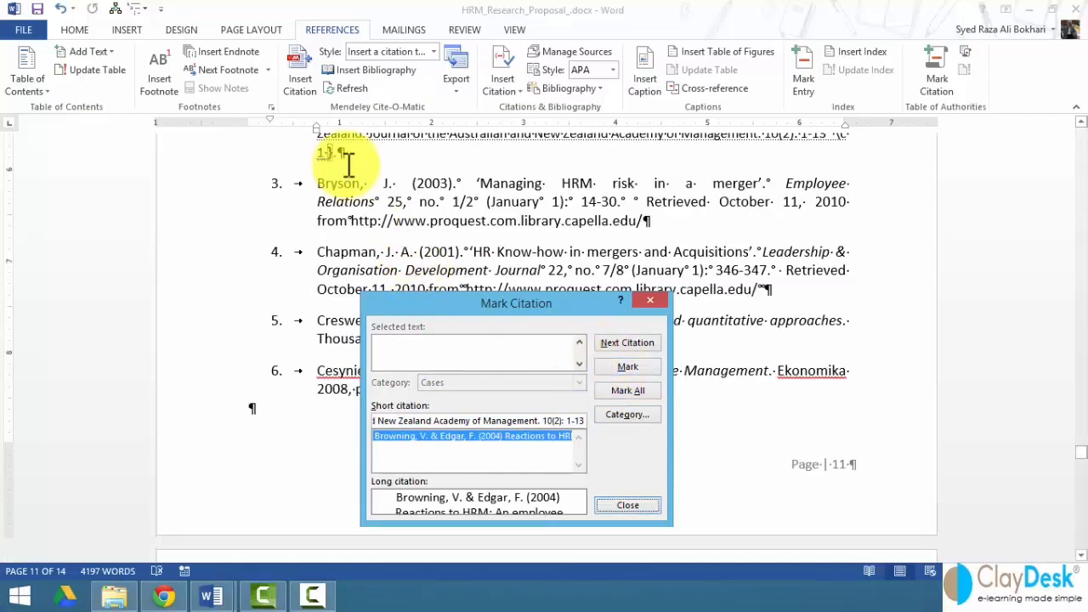
pyautogui.click(391, 212)
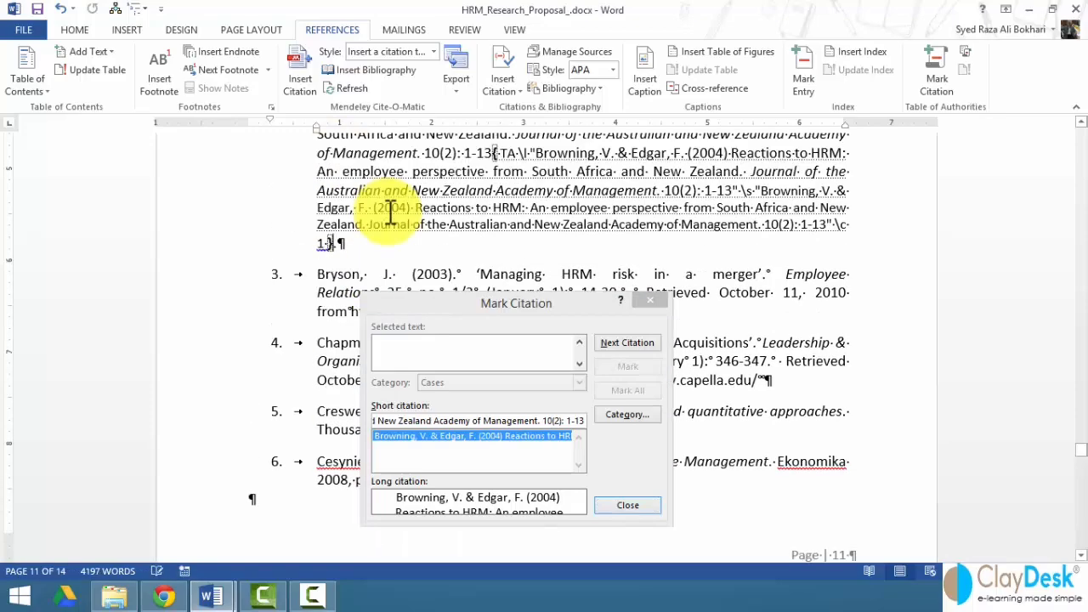
pyautogui.moveTo(442, 303); pyautogui.dragTo(451, 356)
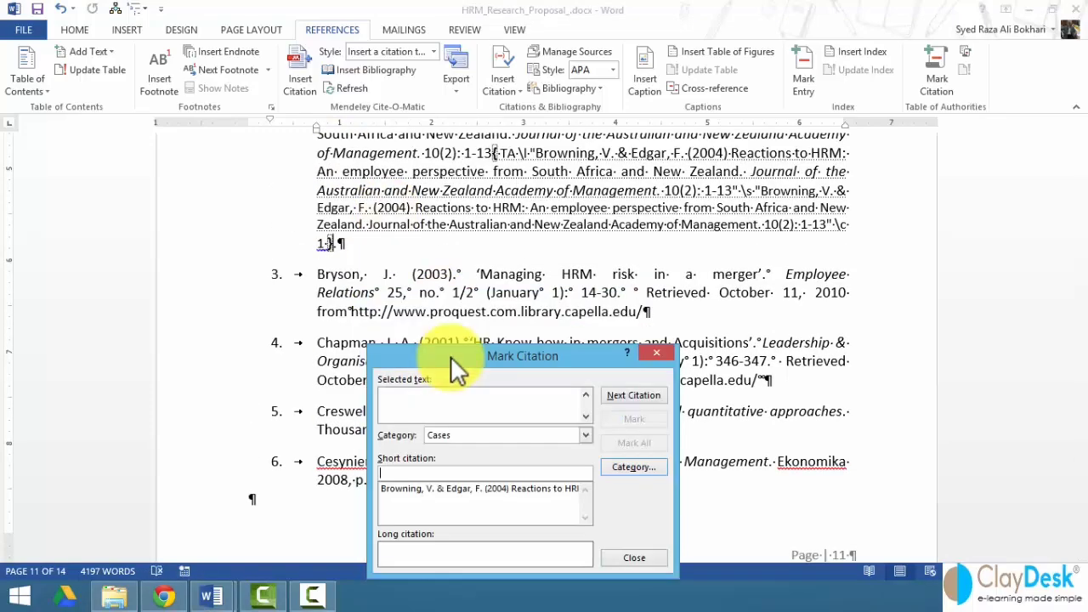
pyautogui.click(425, 230)
pyautogui.scroll(2, 422, 289)
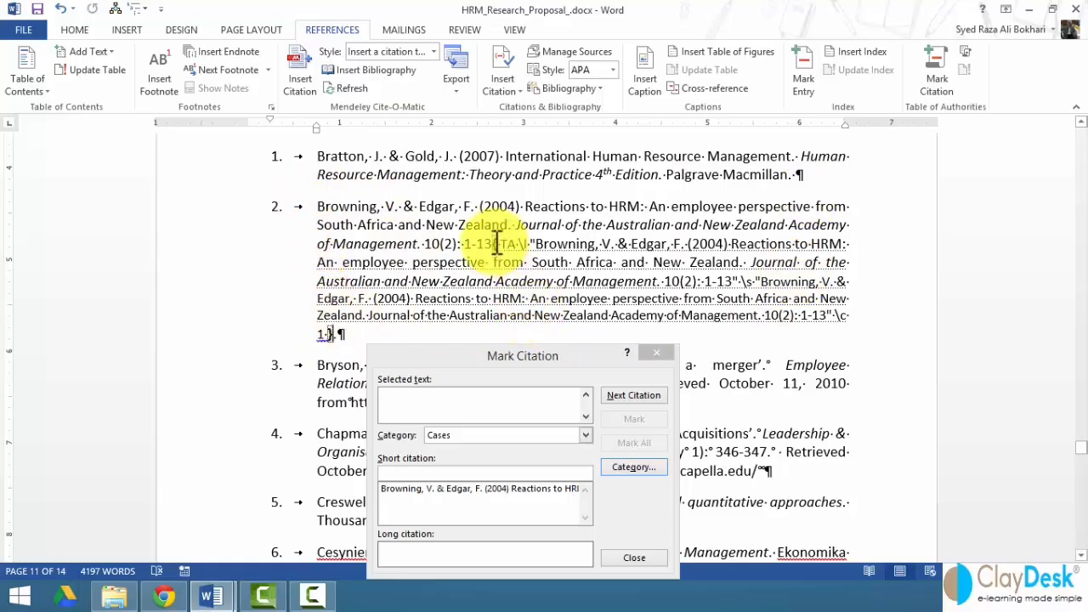
pyautogui.moveTo(496, 244); pyautogui.dragTo(499, 262)
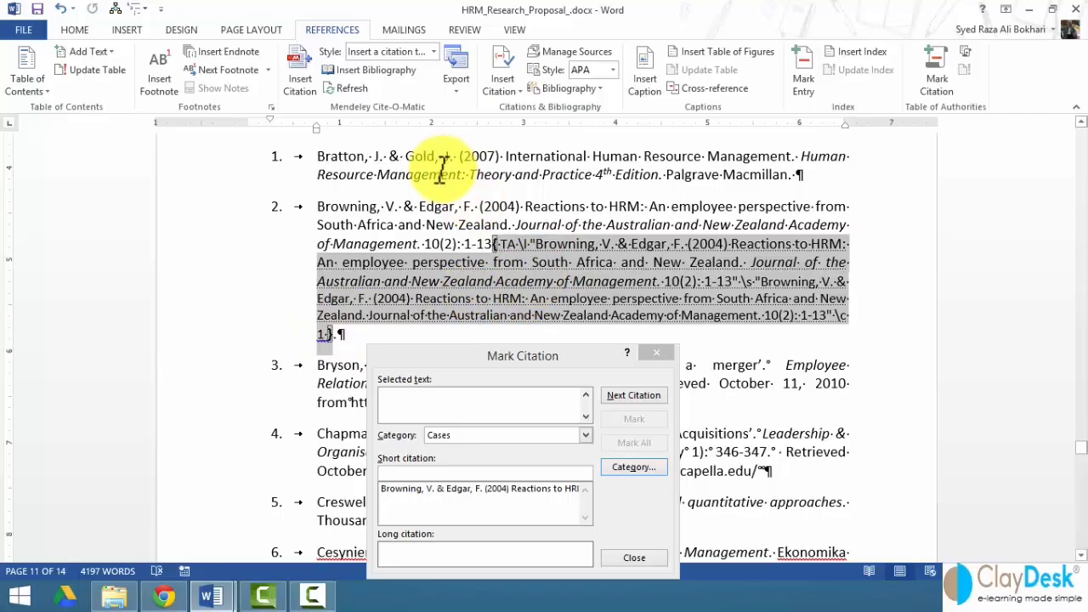
# - Mark reference 1 (Bratton & Gold) and reference 3 (Bryson) as Cases citations
pyautogui.click(320, 160)
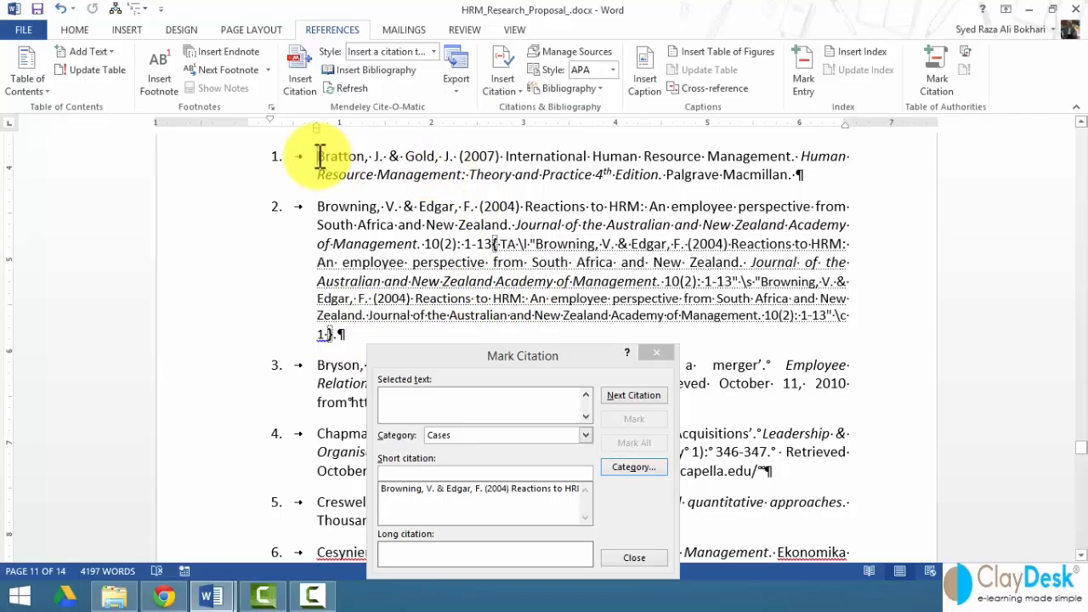
pyautogui.moveTo(320, 160); pyautogui.dragTo(785, 178)
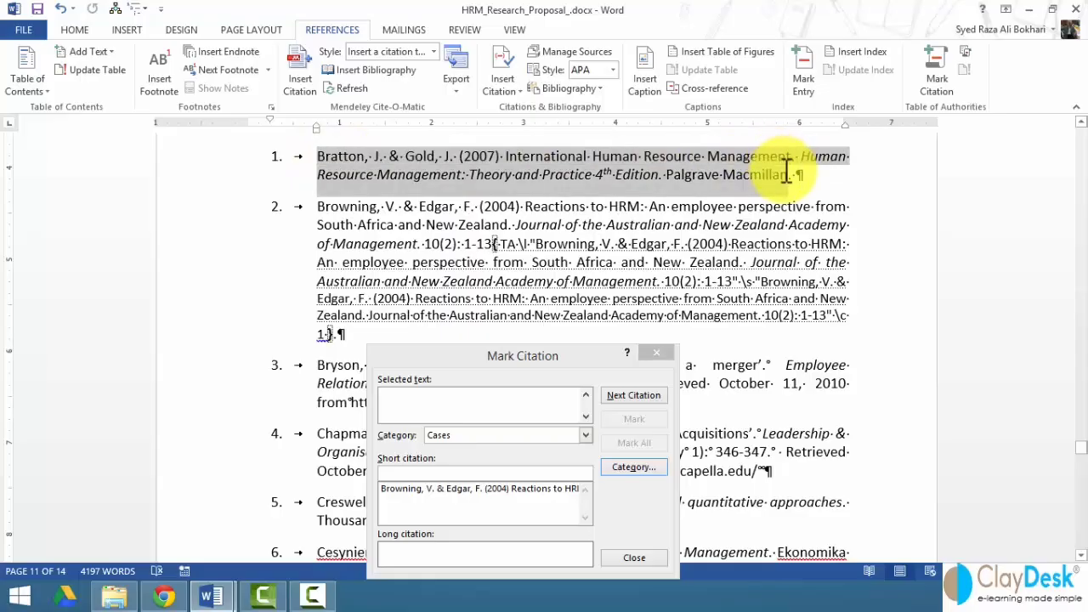
pyautogui.click(519, 396)
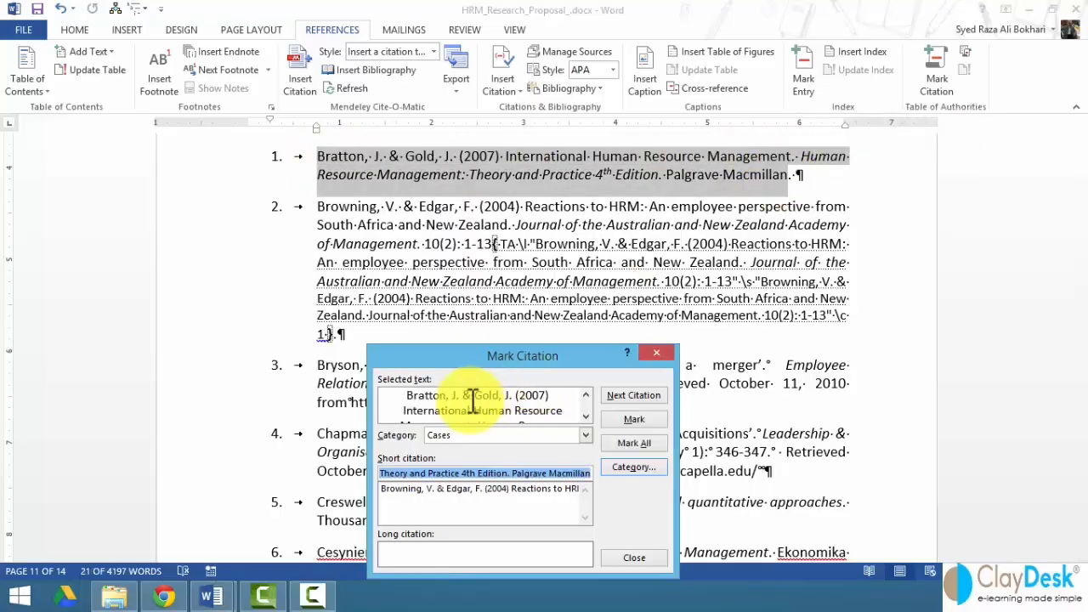
pyautogui.click(625, 418)
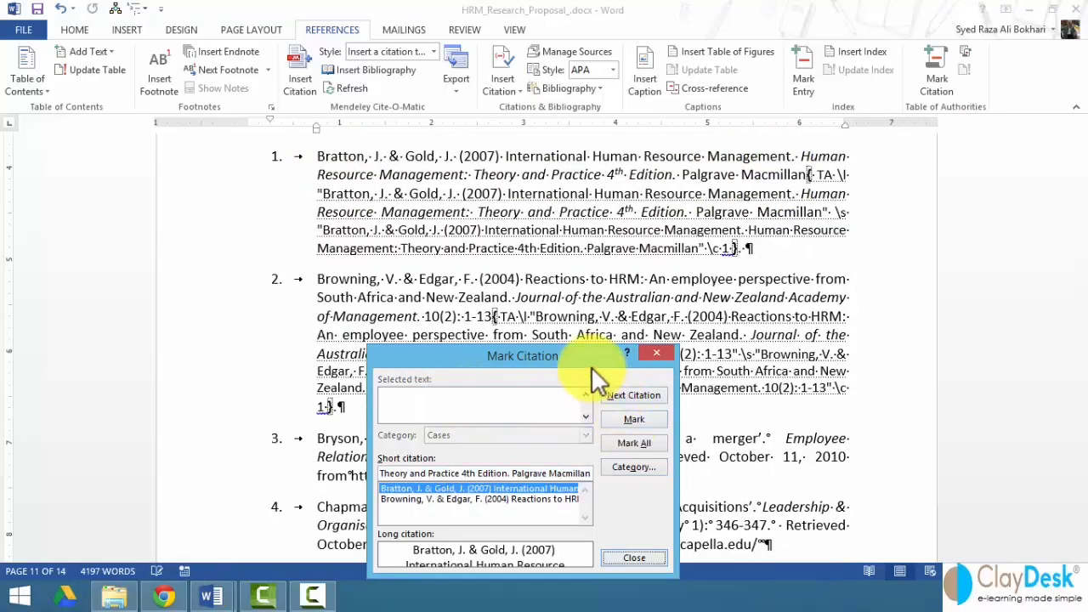
pyautogui.moveTo(485, 354); pyautogui.dragTo(716, 118)
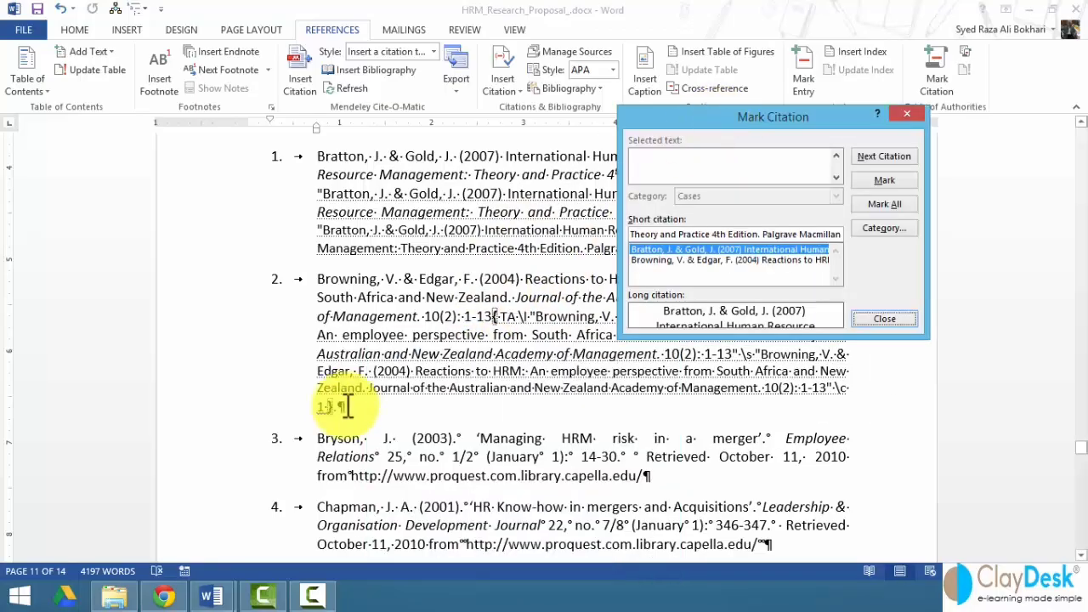
pyautogui.click(322, 442)
pyautogui.moveTo(322, 442); pyautogui.dragTo(644, 476)
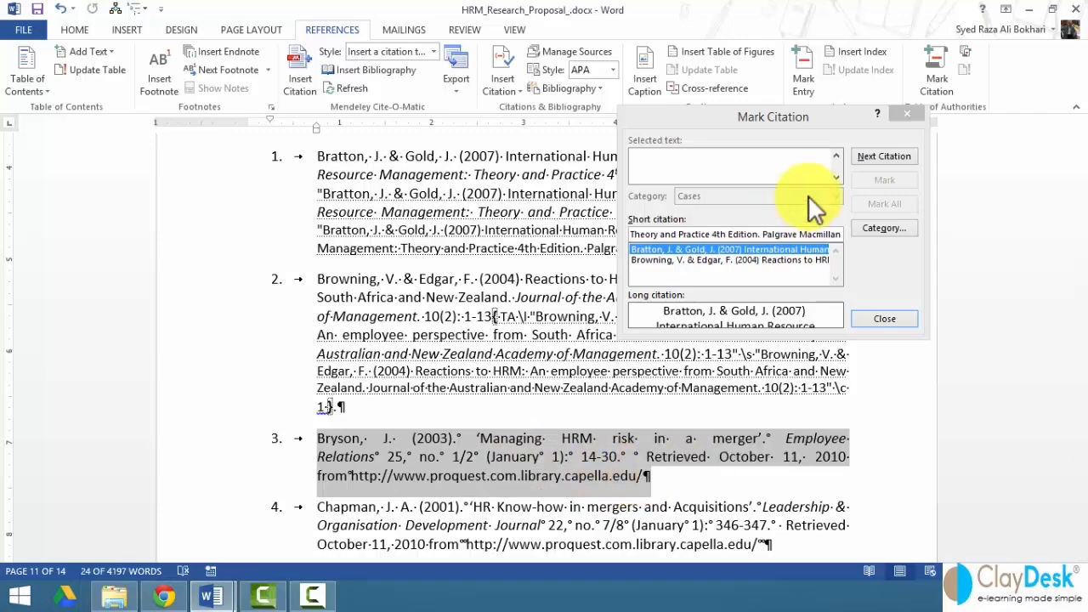
pyautogui.click(793, 173)
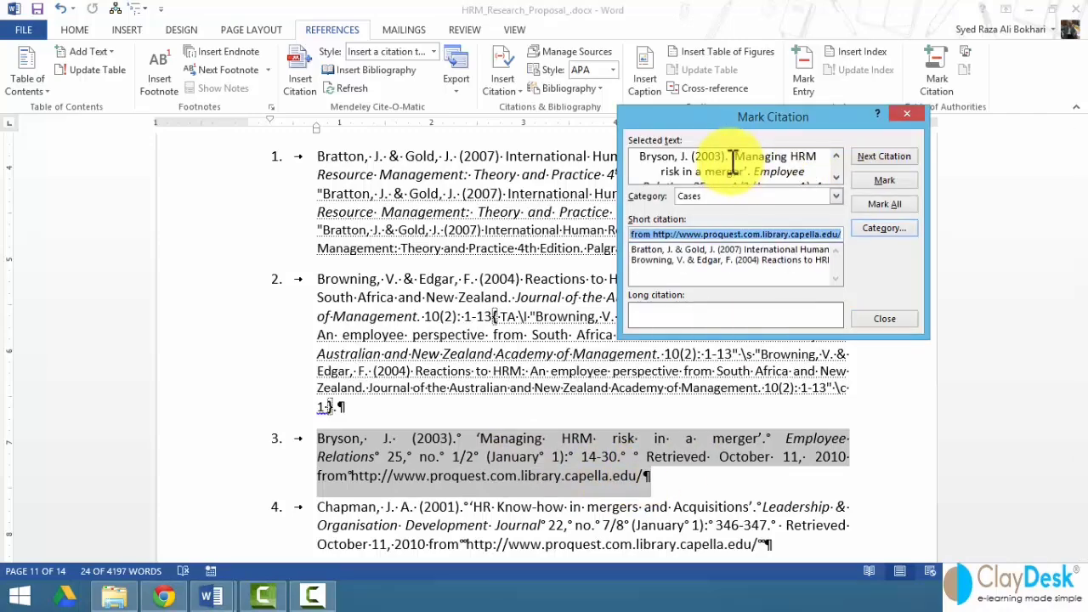
pyautogui.click(877, 181)
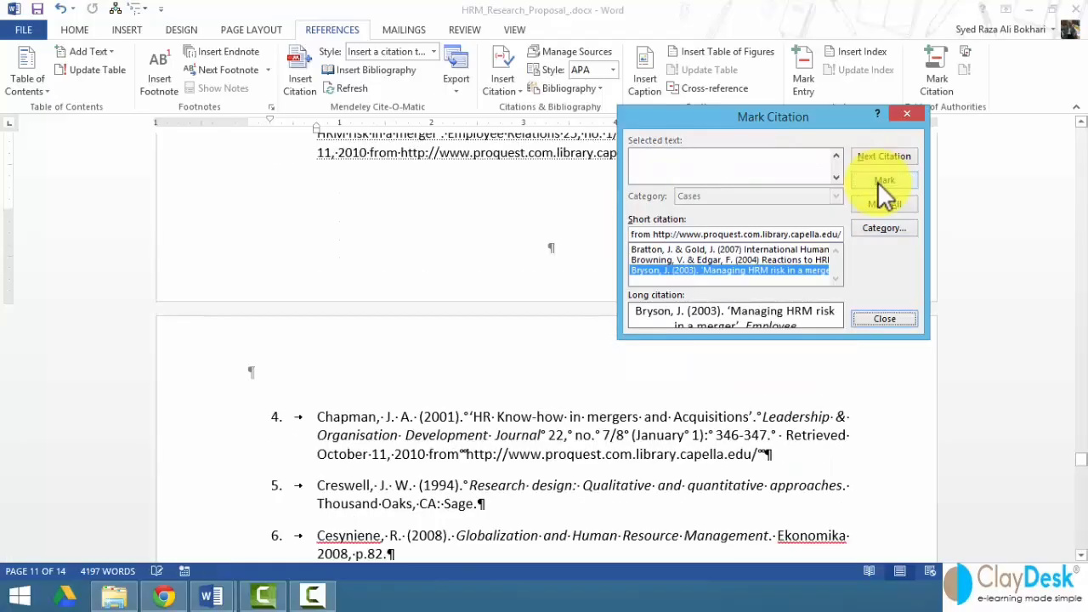
# - Mark references 4 (Chapman) and 5 (Creswell) as Cases citations, then close Mark Citation
pyautogui.click(319, 417)
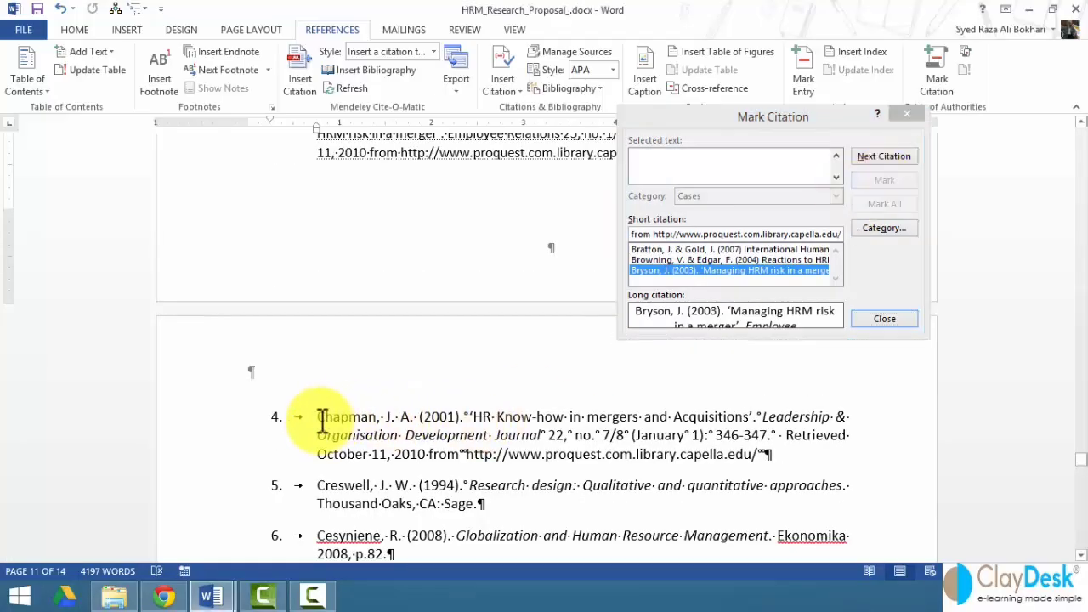
pyautogui.moveTo(325, 418); pyautogui.dragTo(743, 450)
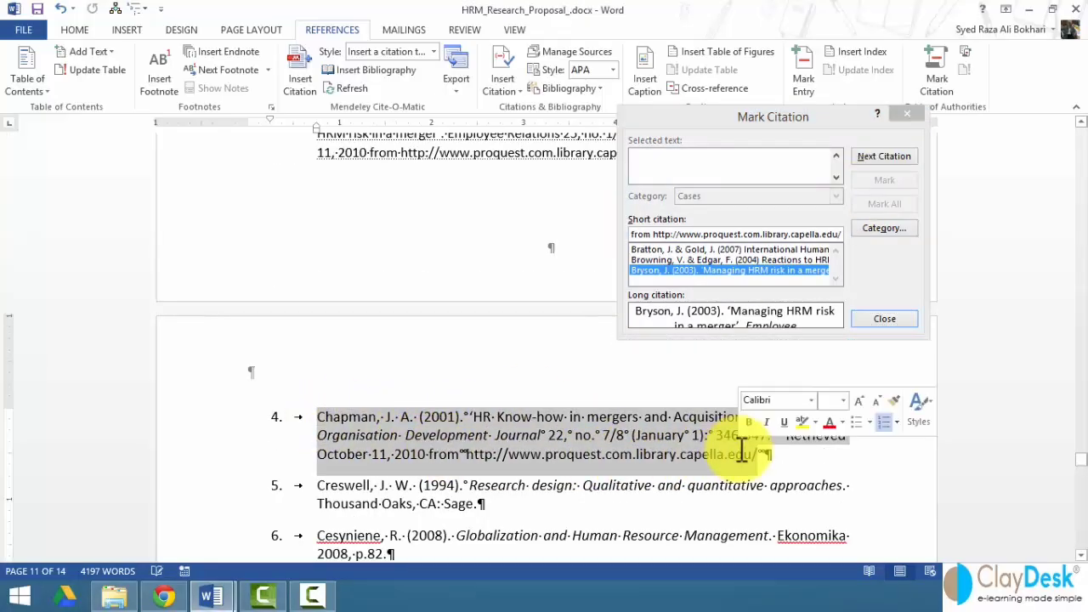
pyautogui.click(729, 158)
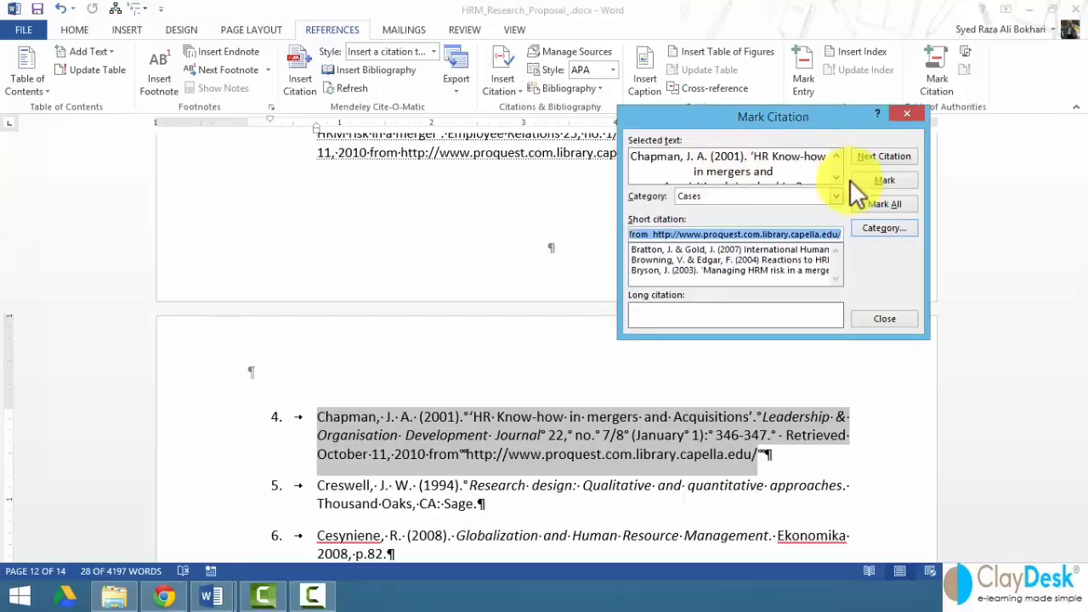
pyautogui.click(872, 176)
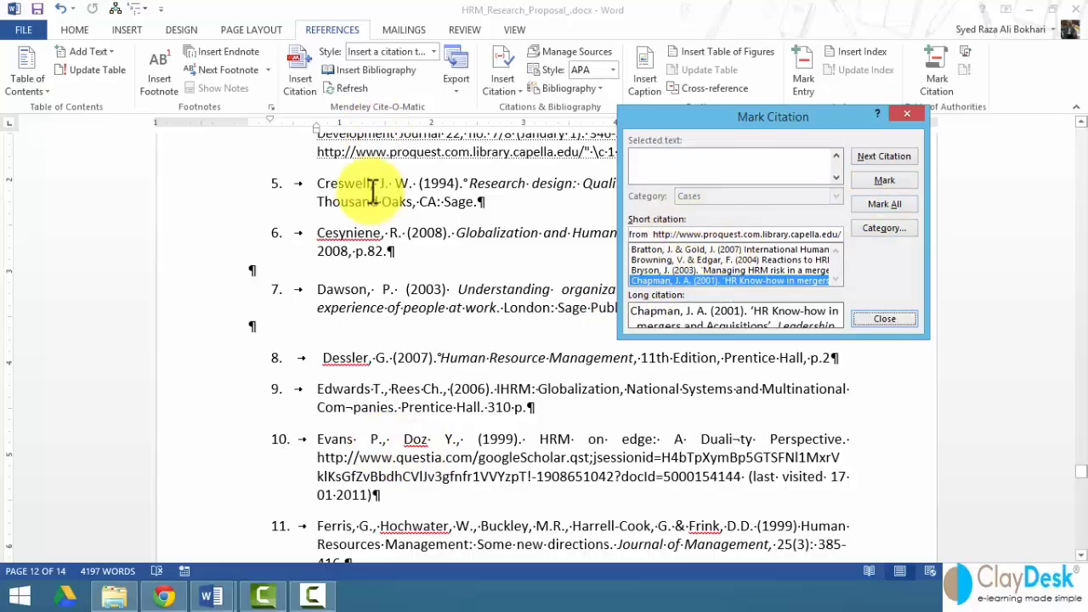
pyautogui.doubleClick(343, 184)
pyautogui.moveTo(689, 112); pyautogui.dragTo(449, 303)
pyautogui.moveTo(319, 182); pyautogui.dragTo(469, 198)
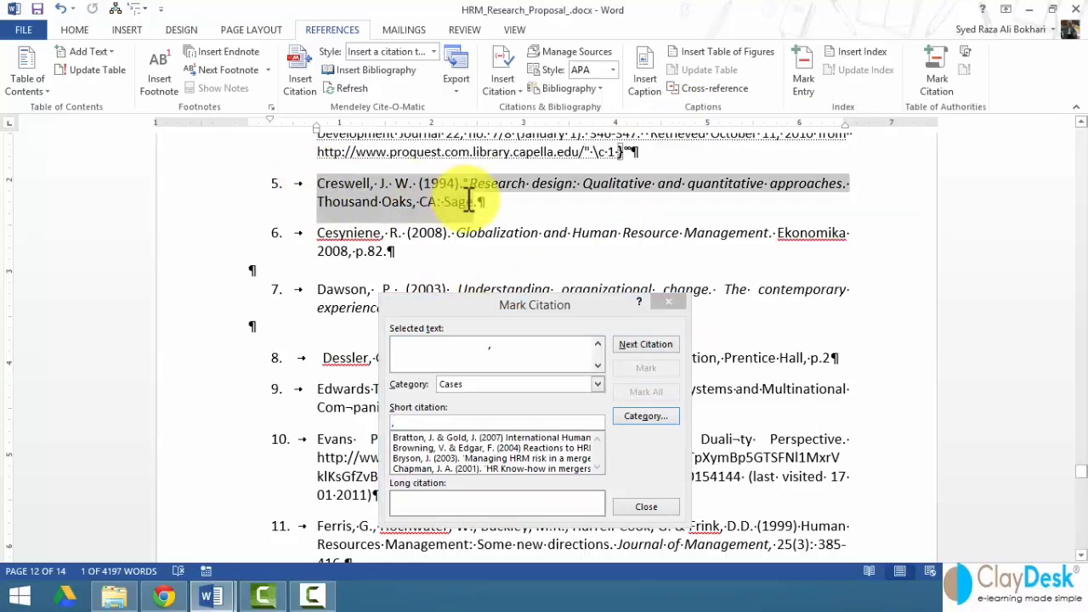
pyautogui.click(446, 351)
pyautogui.click(650, 369)
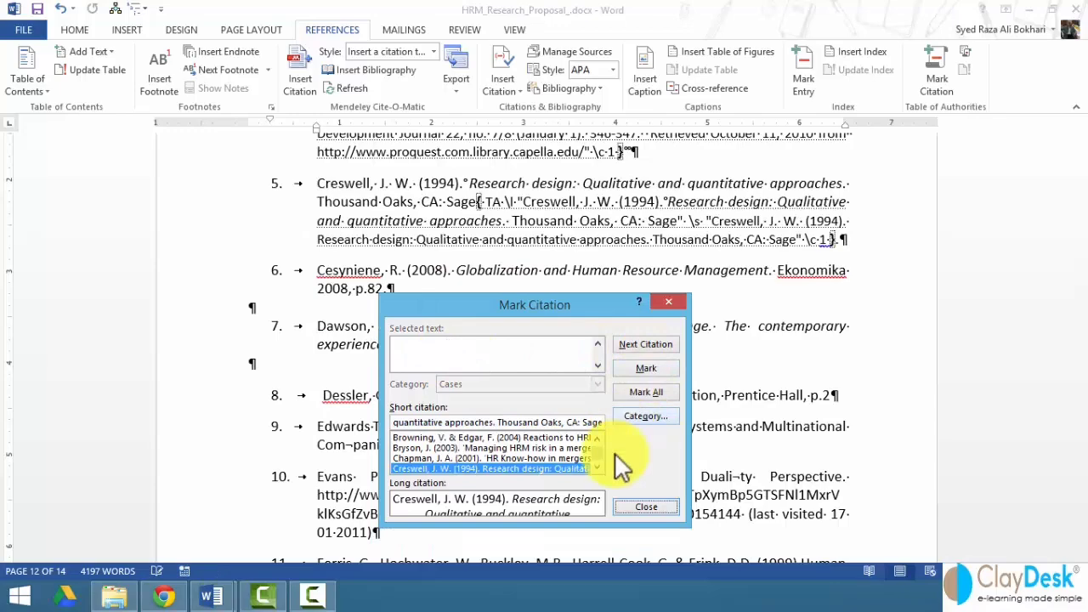
pyautogui.click(648, 506)
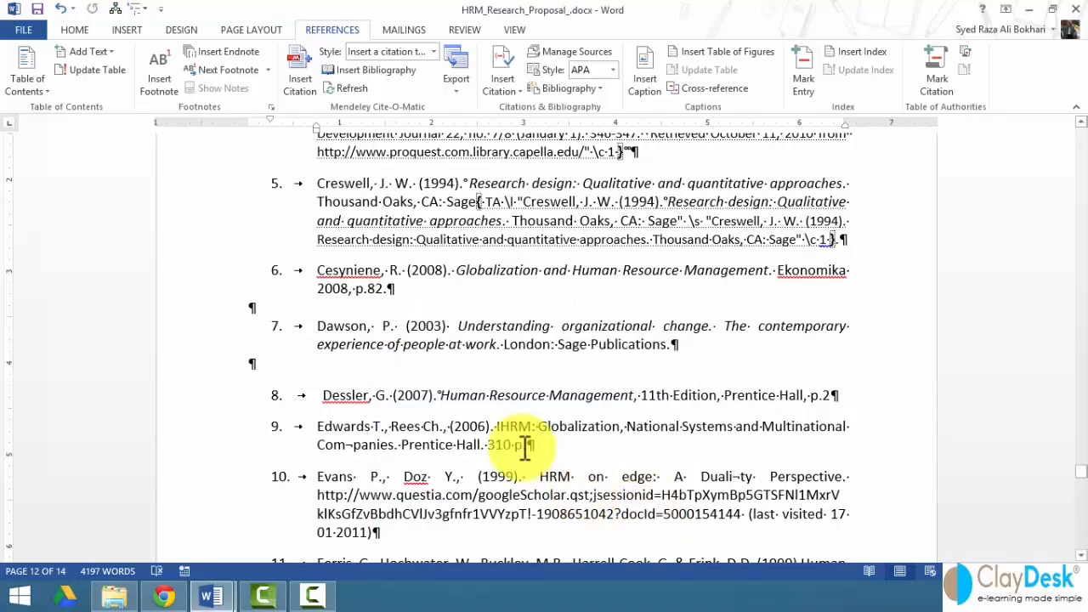
# - Inspect reference 5's citation field, hiding and then reshowing formatting marks
pyautogui.scroll(2, 521, 446)
pyautogui.scroll(1, 520, 448)
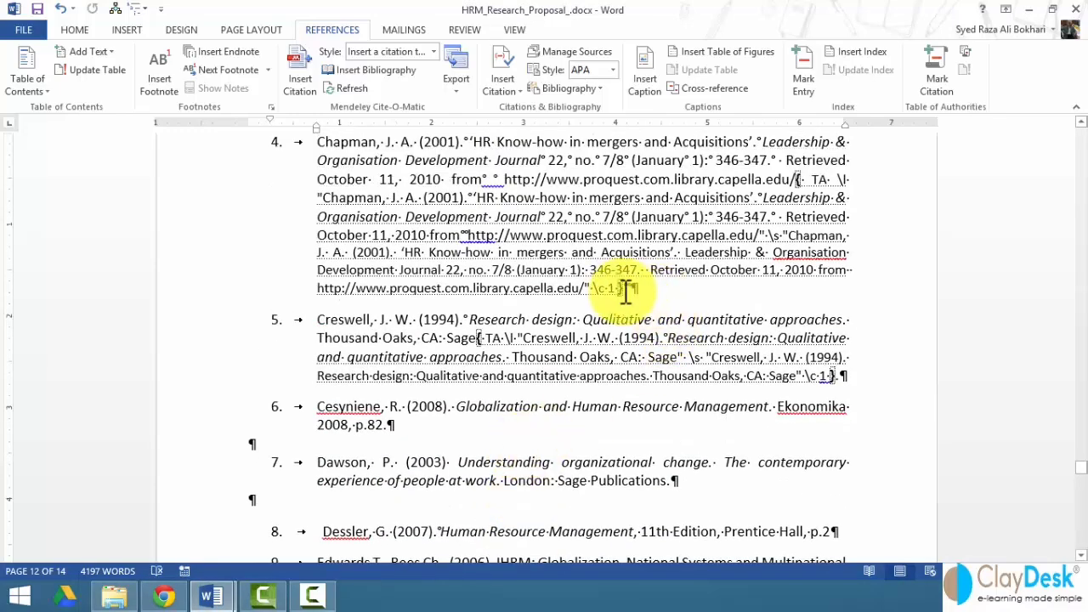
pyautogui.click(693, 372)
pyautogui.moveTo(480, 339); pyautogui.dragTo(501, 374)
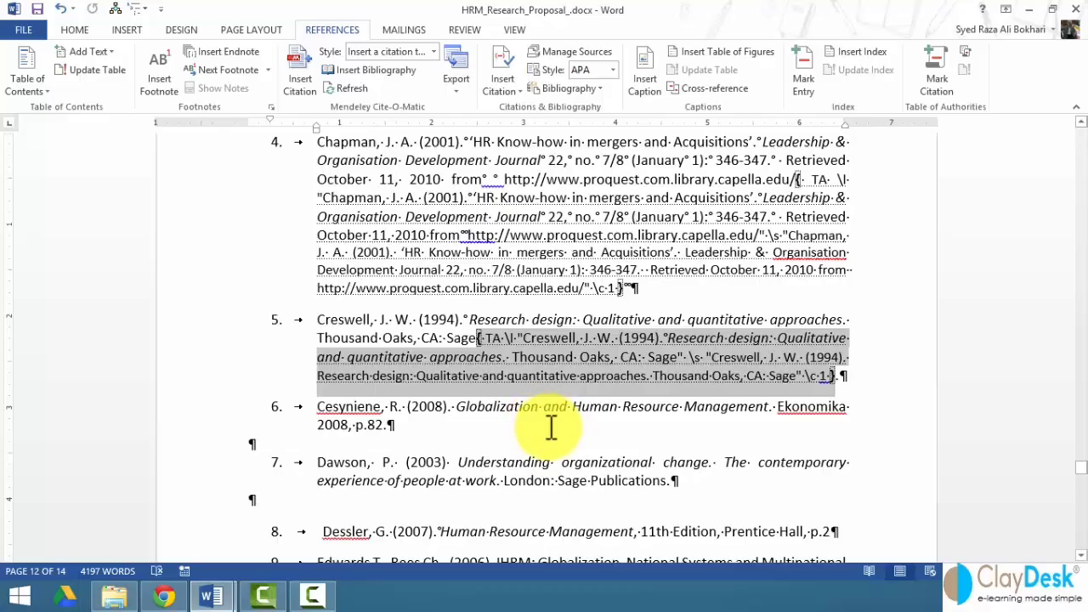
pyautogui.hotkey('ctrl', 'shift', '8')
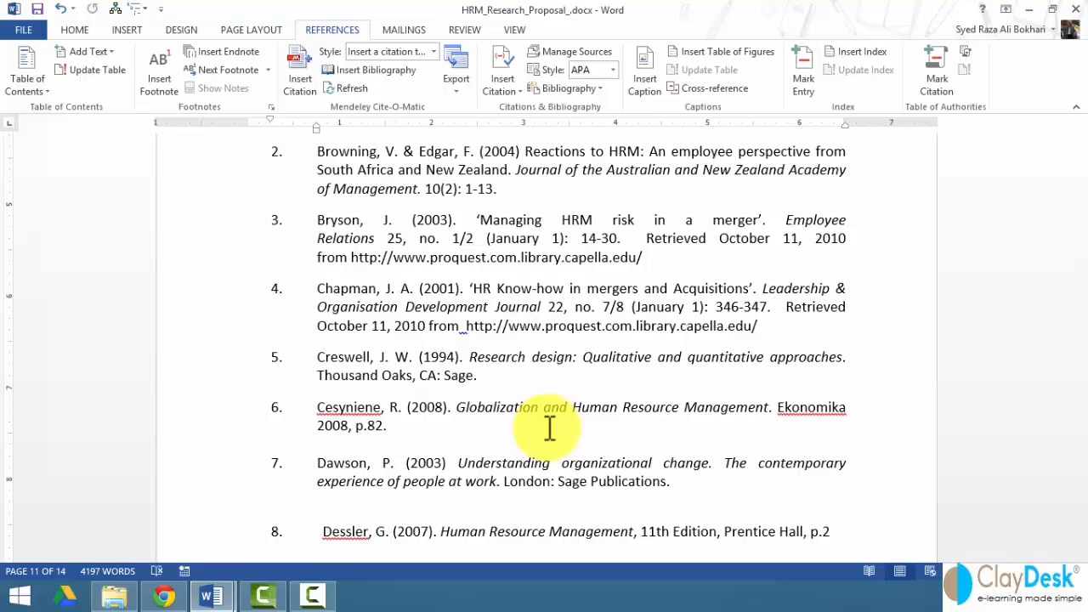
pyautogui.click(64, 32)
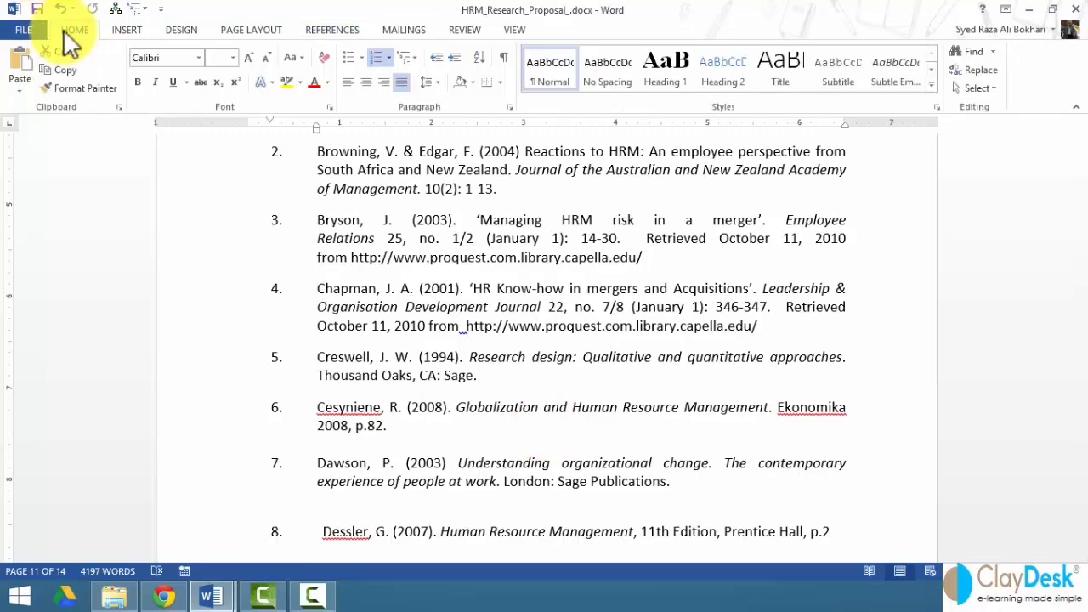
pyautogui.click(503, 56)
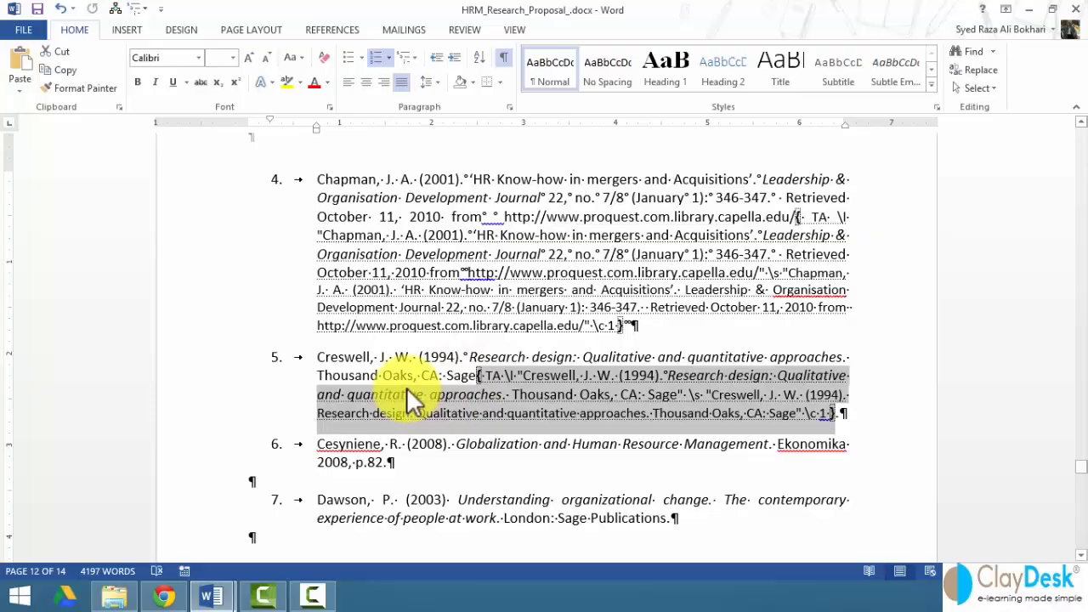
# - Scroll down to the end of page 14 and the closing sentence
pyautogui.scroll(-2, 411, 400)
pyautogui.scroll(-5, 408, 384)
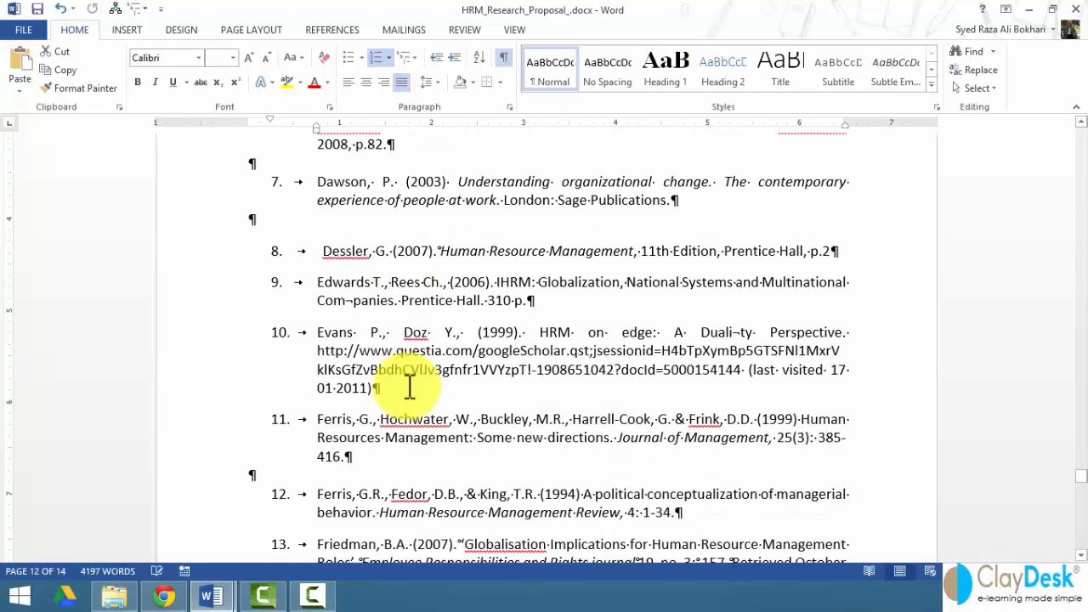
pyautogui.scroll(-13, 456, 366)
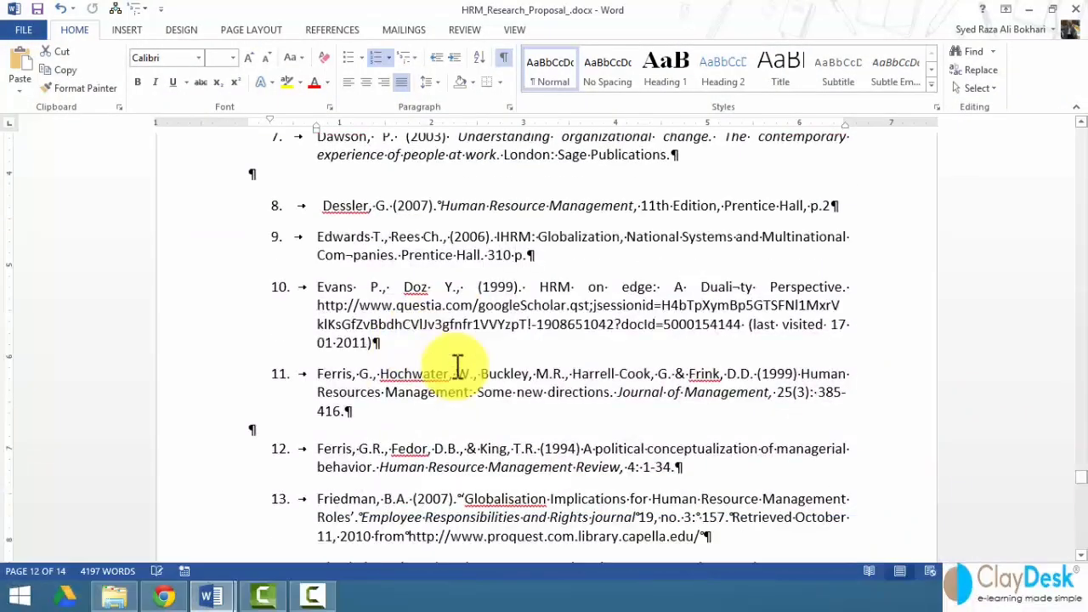
pyautogui.scroll(-20, 456, 366)
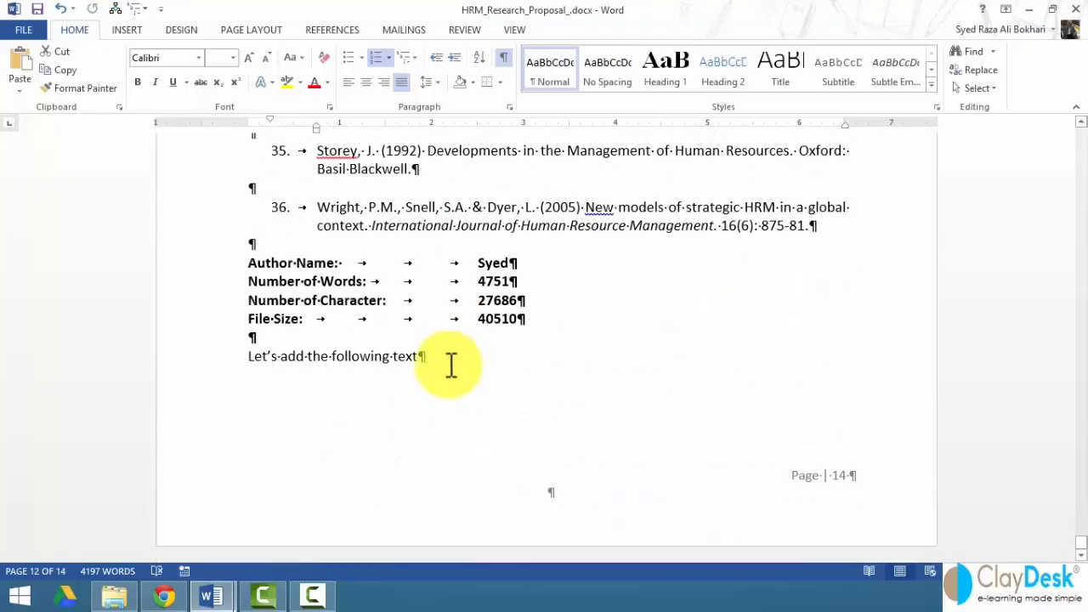
# - Add blank paragraphs after 'Let's add the following text' to start an empty page 15
pyautogui.click(439, 359)
pyautogui.press('Return')
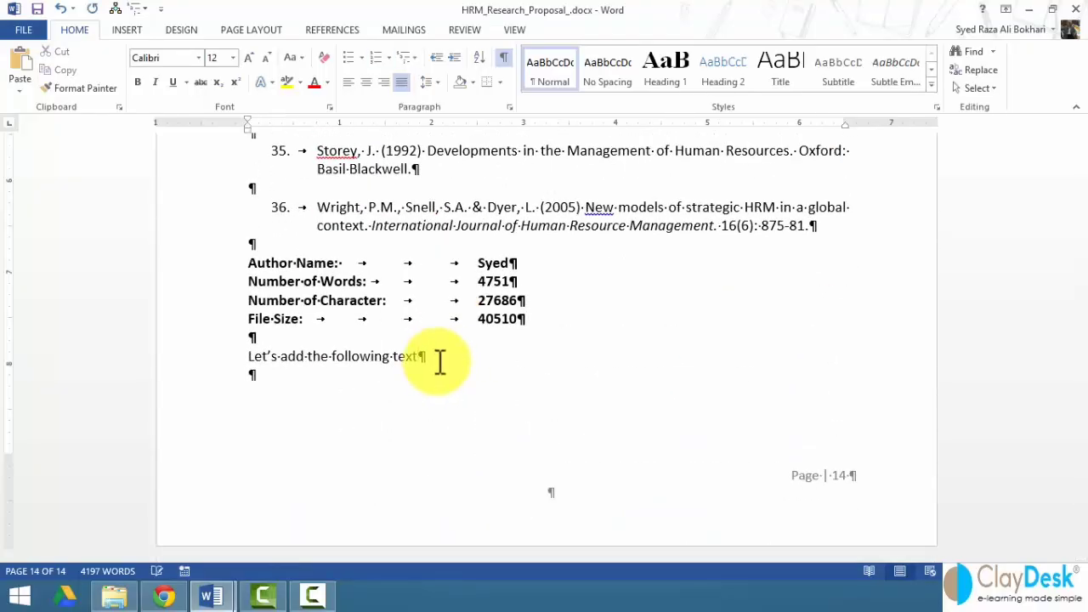
pyautogui.press('Return')
pyautogui.press('Return')
pyautogui.press('Return')
pyautogui.press('Return')
pyautogui.press('Return')
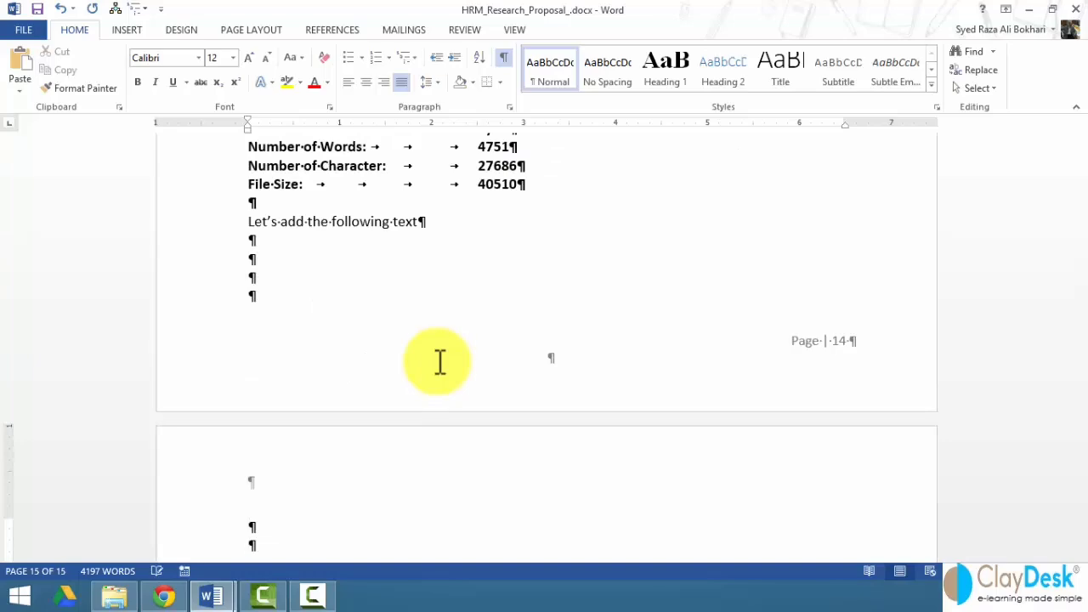
pyautogui.scroll(-4, 422, 332)
pyautogui.press('BackSpace')
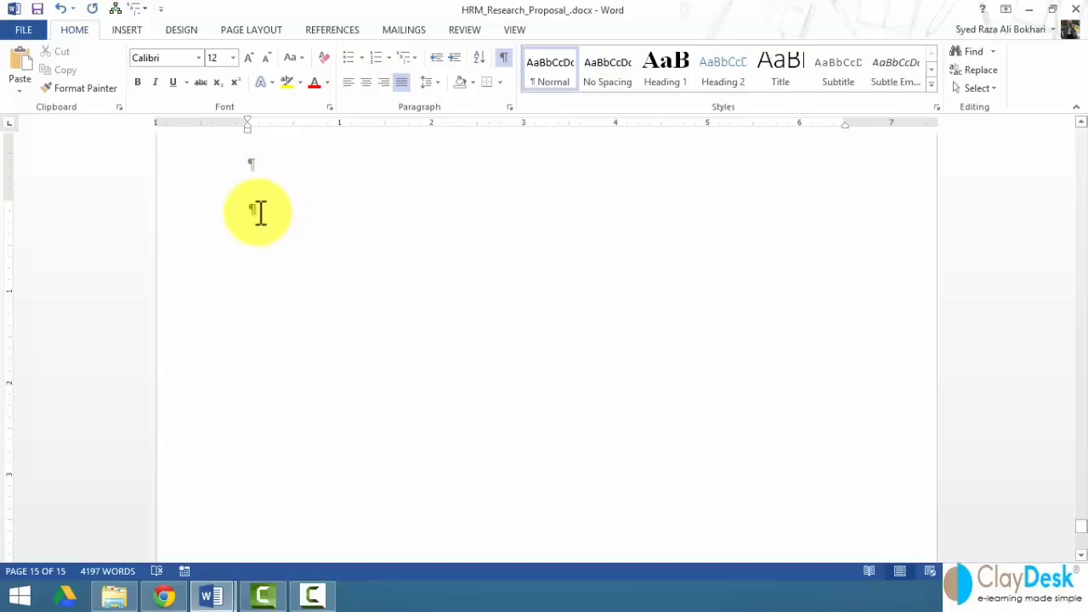
pyautogui.click(335, 30)
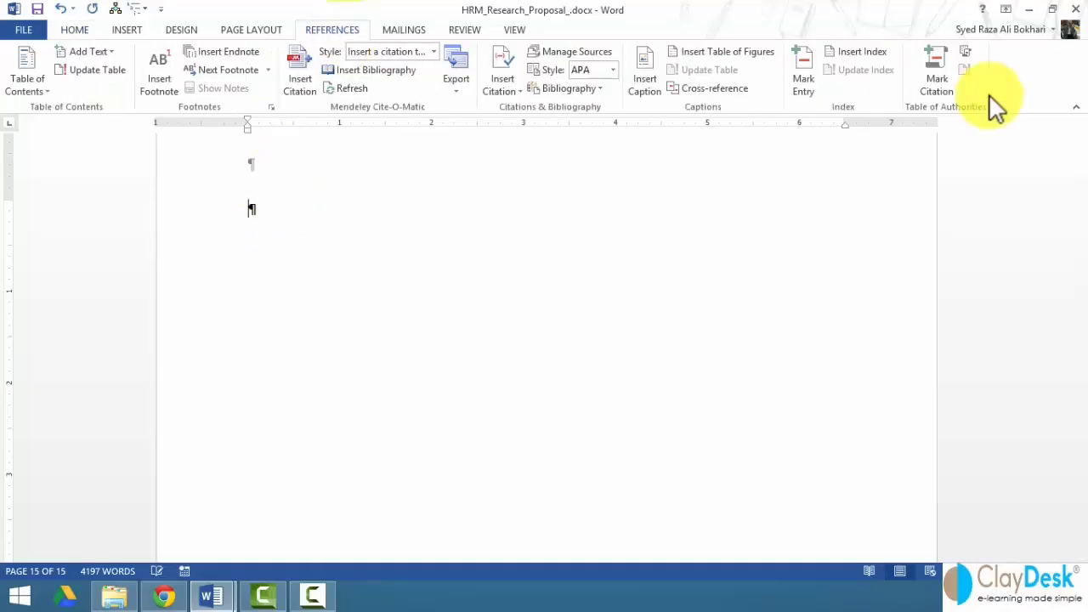
# - Set up the Table of Authorities with passim, original formatting, and tab leader (none)
pyautogui.click(970, 51)
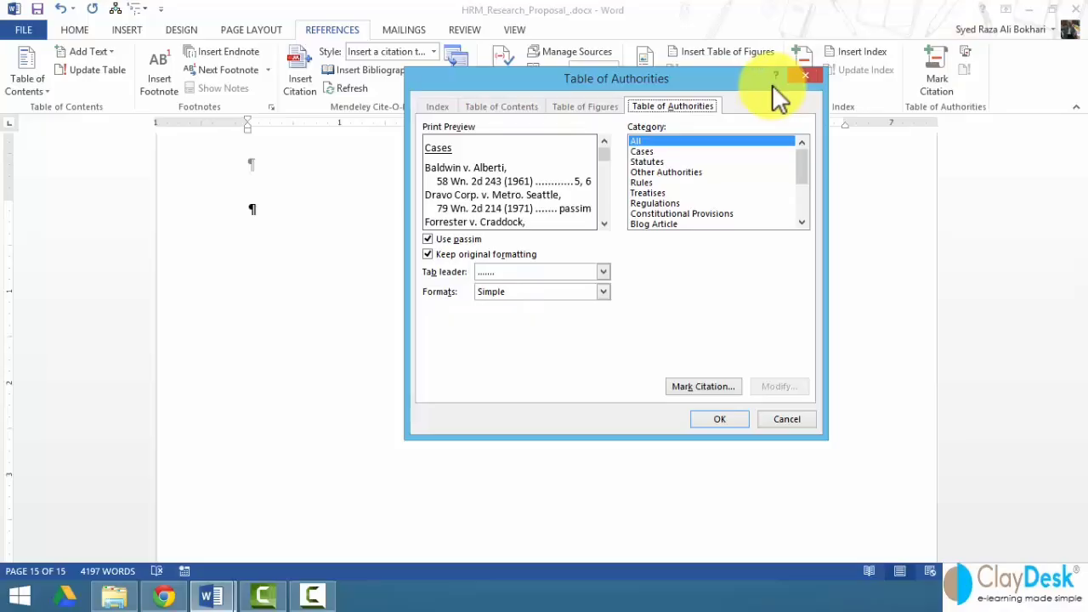
pyautogui.click(466, 240)
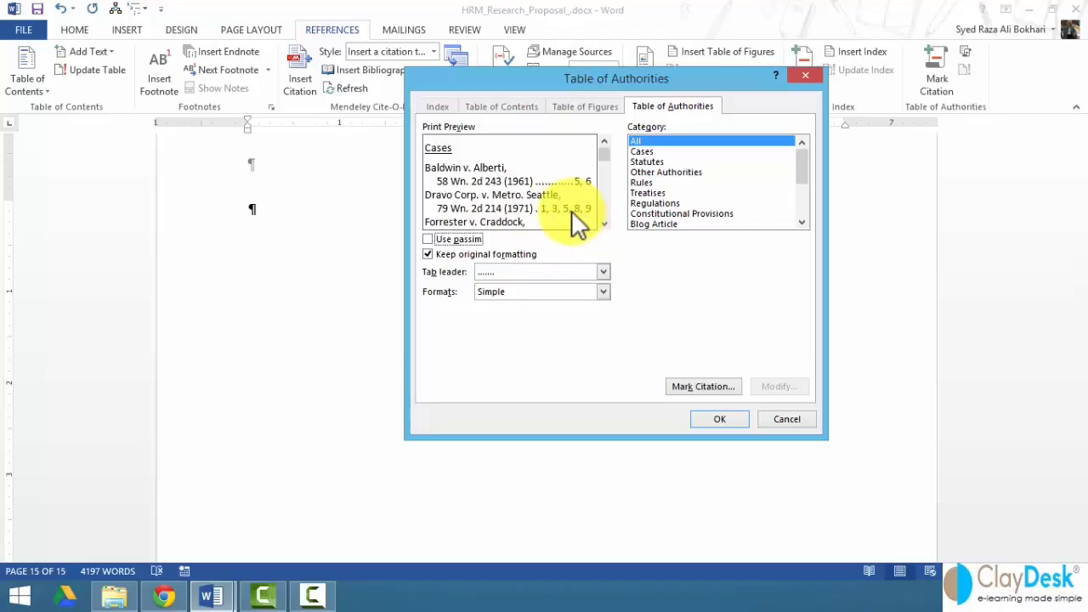
pyautogui.click(427, 238)
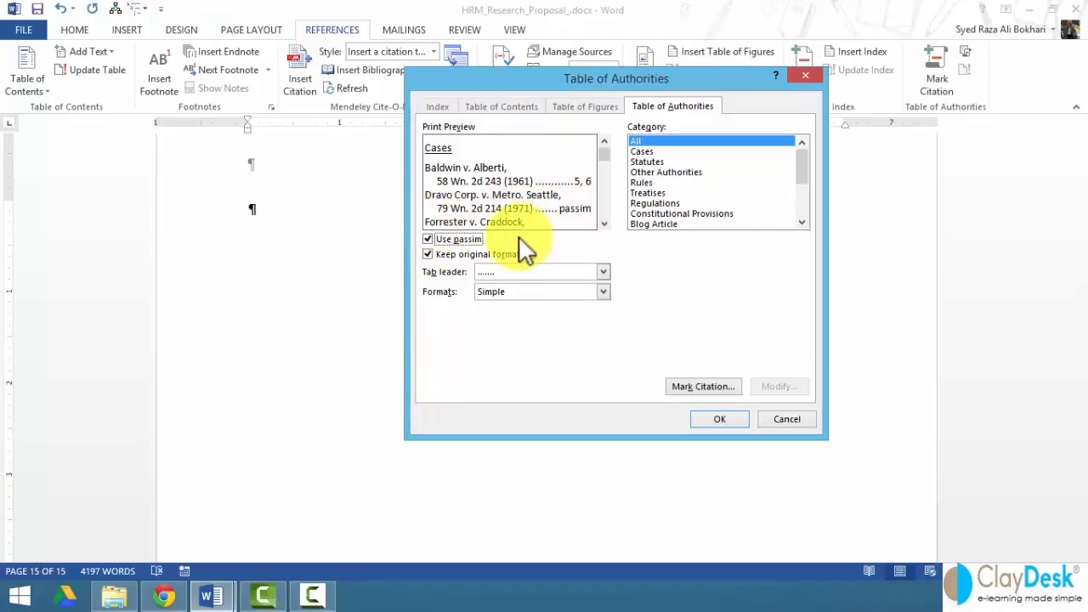
pyautogui.click(446, 258)
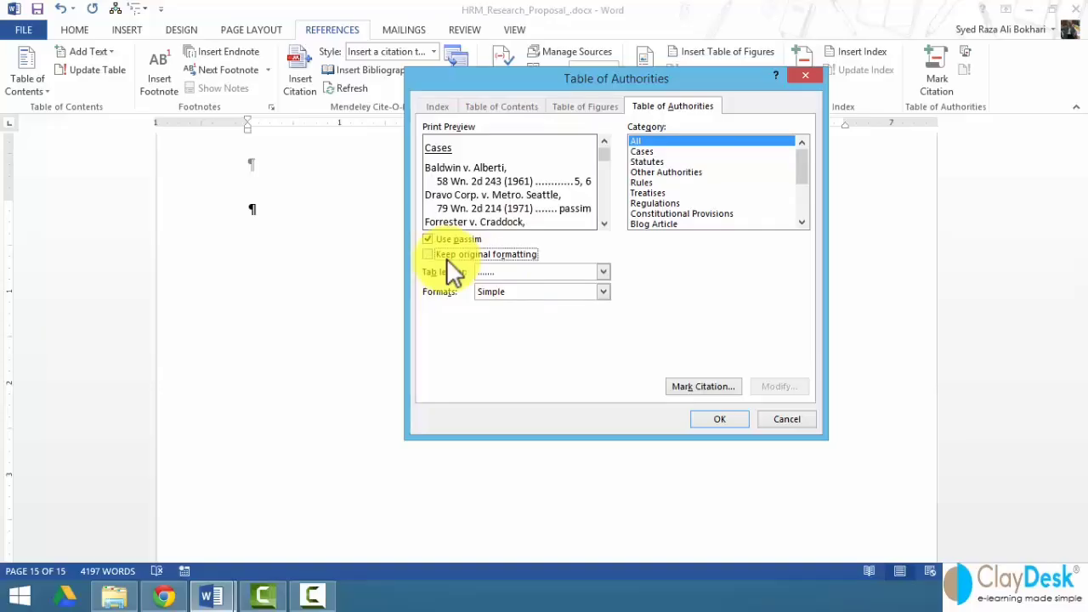
pyautogui.click(602, 271)
pyautogui.click(570, 307)
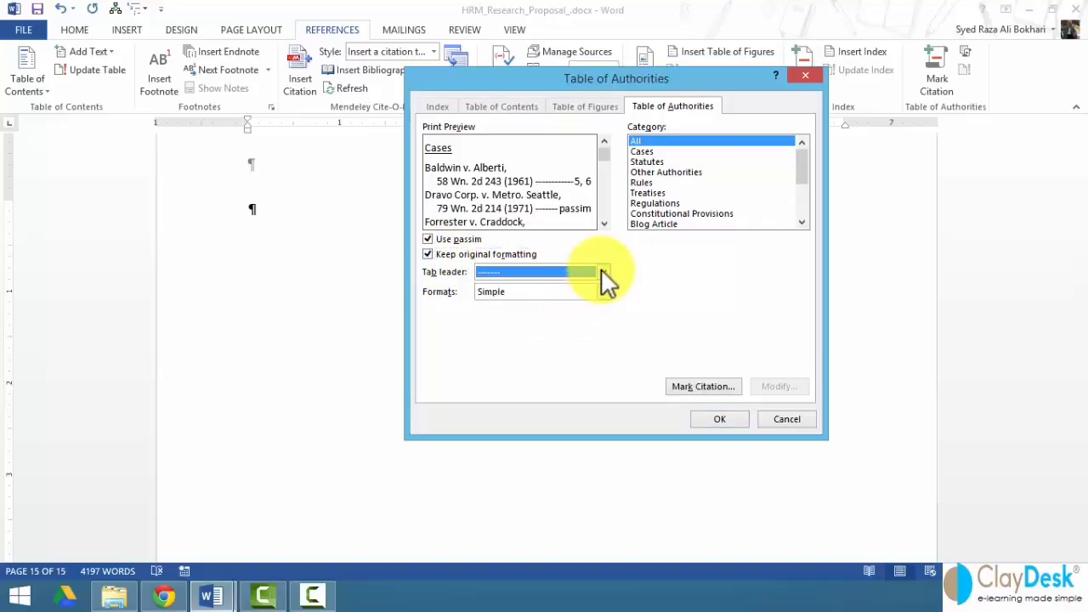
pyautogui.click(602, 271)
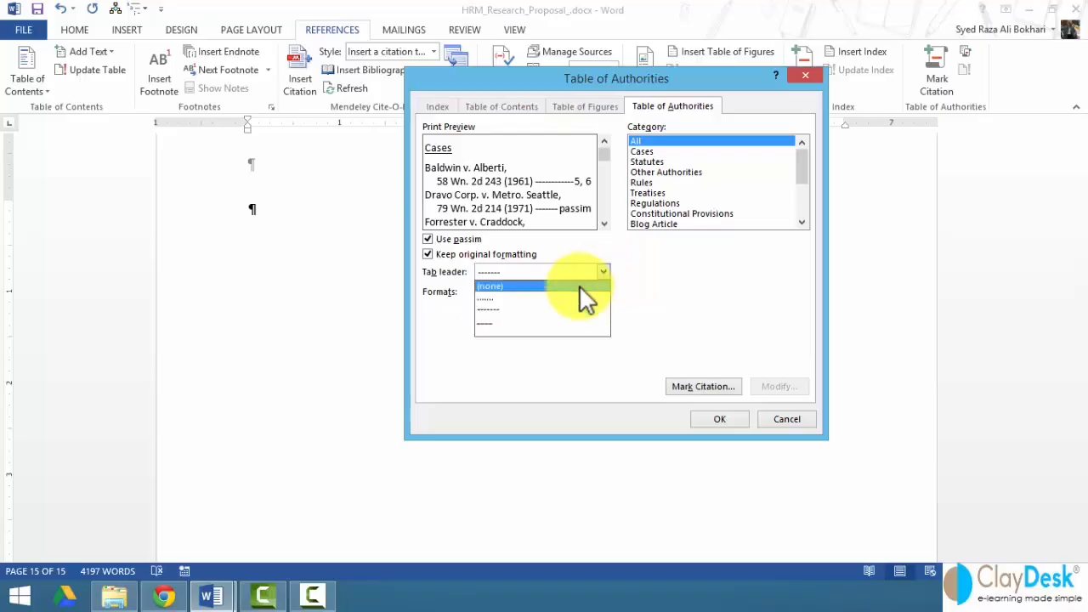
pyautogui.click(579, 284)
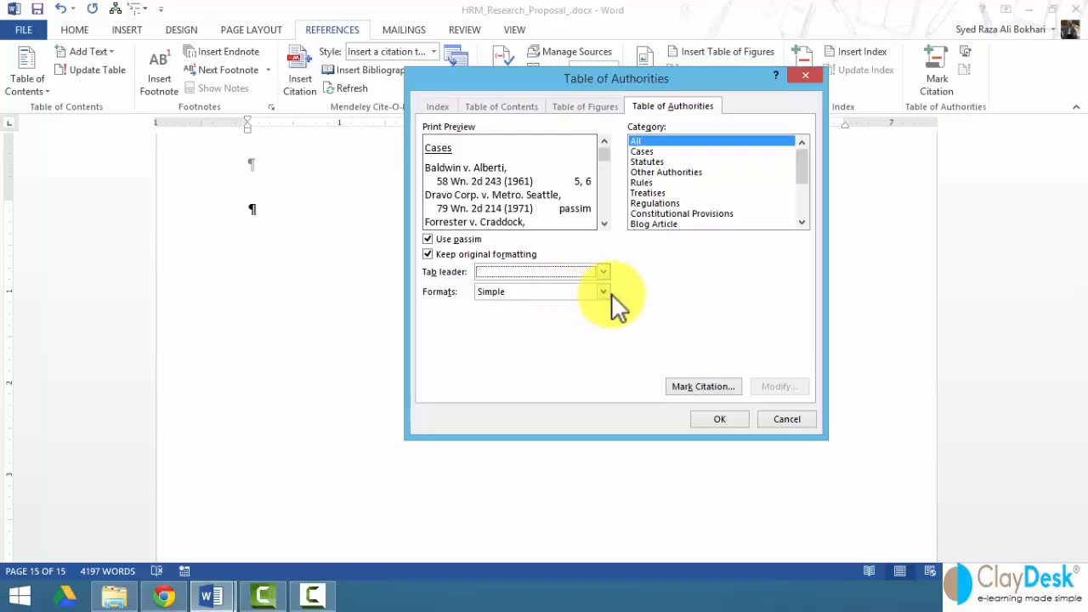
# - Keep Simple format and All categories, then insert the table on page 15
pyautogui.click(607, 290)
pyautogui.click(606, 290)
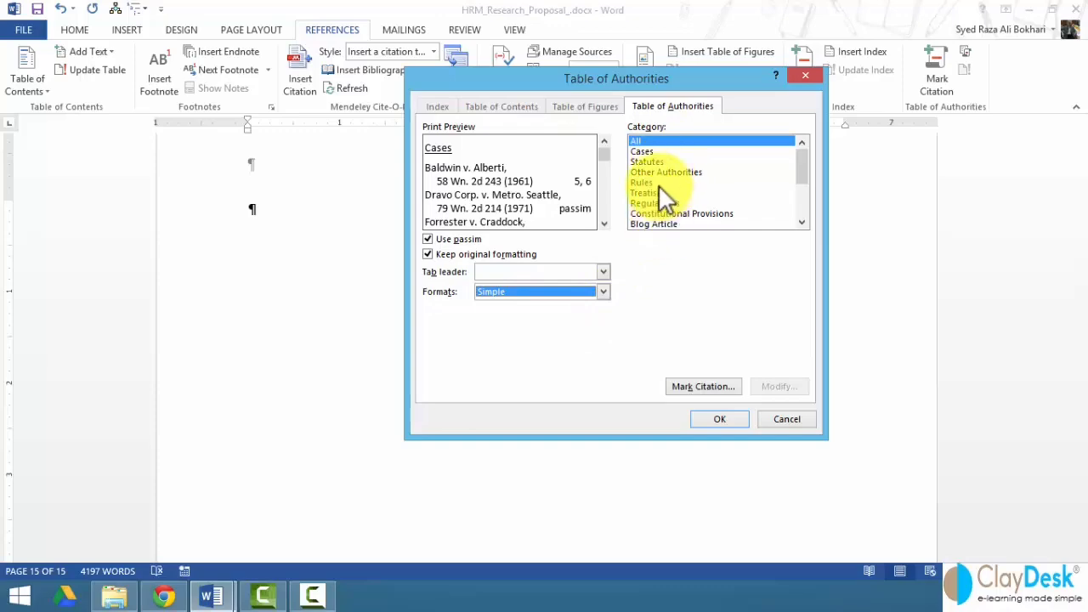
pyautogui.moveTo(663, 182); pyautogui.dragTo(651, 162)
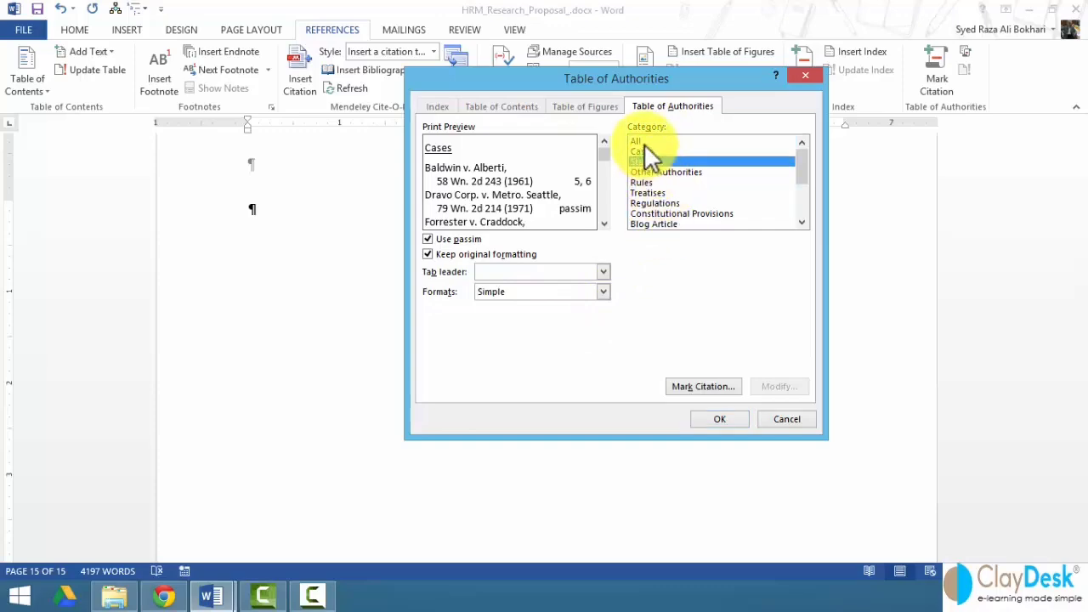
pyautogui.click(639, 141)
pyautogui.moveTo(801, 163)
pyautogui.mouseDown()
pyautogui.moveTo(799, 195)
pyautogui.moveTo(792, 161)
pyautogui.mouseUp()
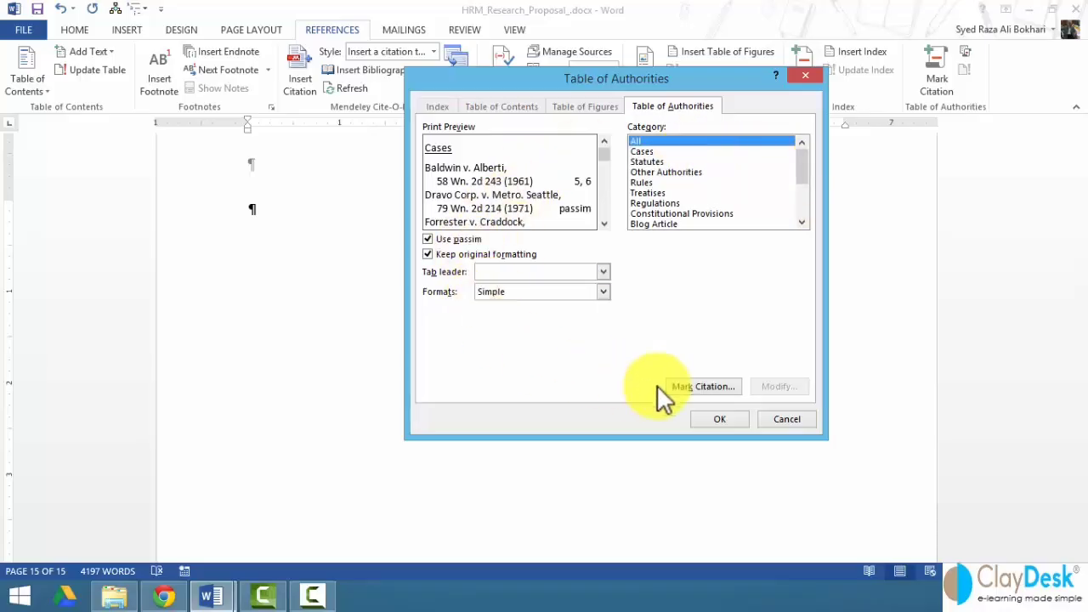
pyautogui.click(719, 419)
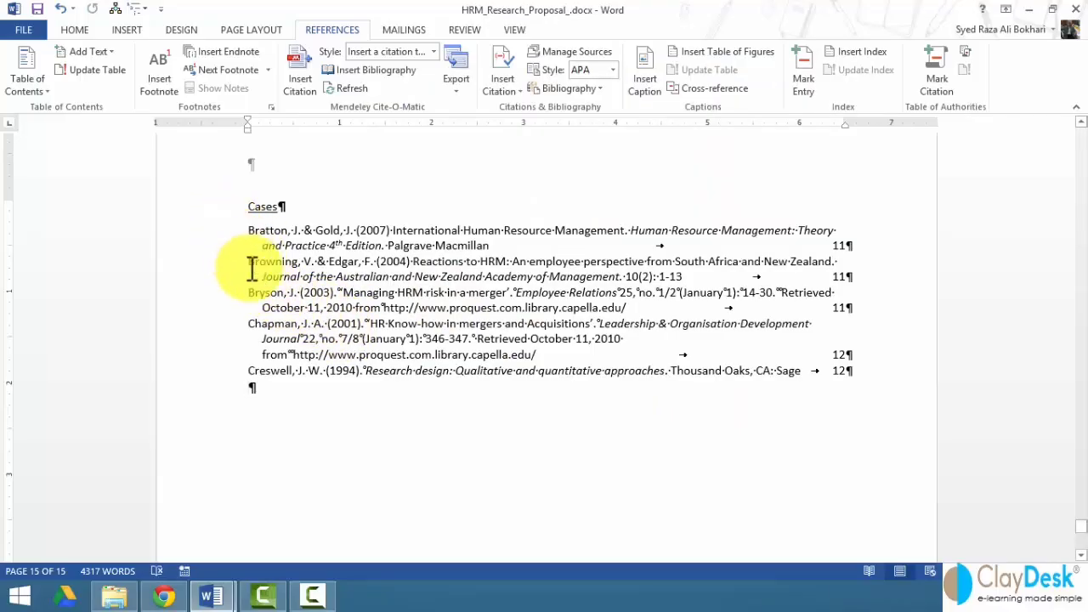
pyautogui.click(369, 324)
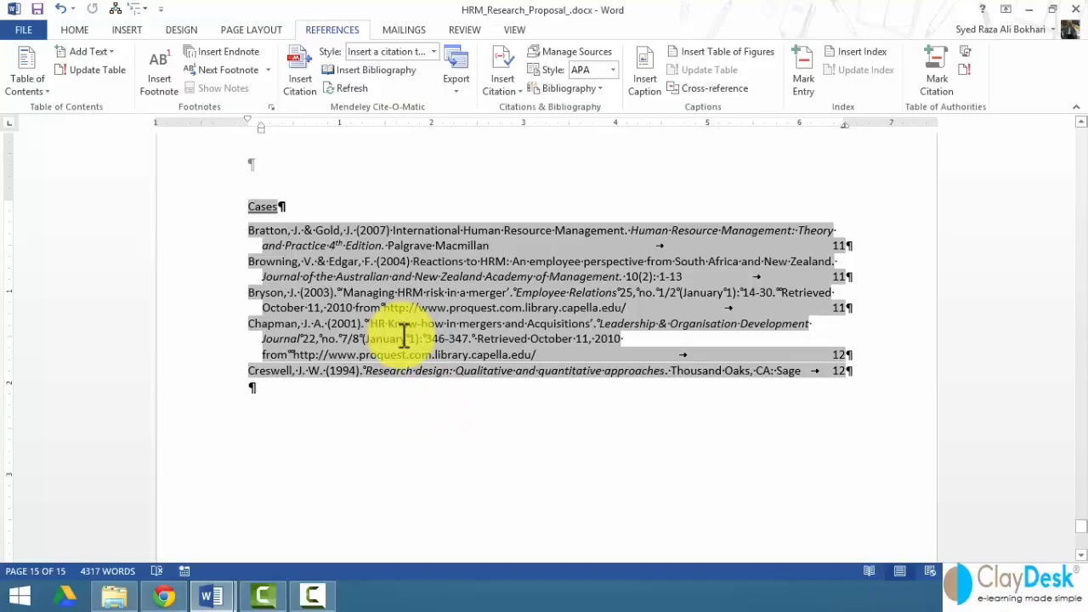
pyautogui.click(401, 393)
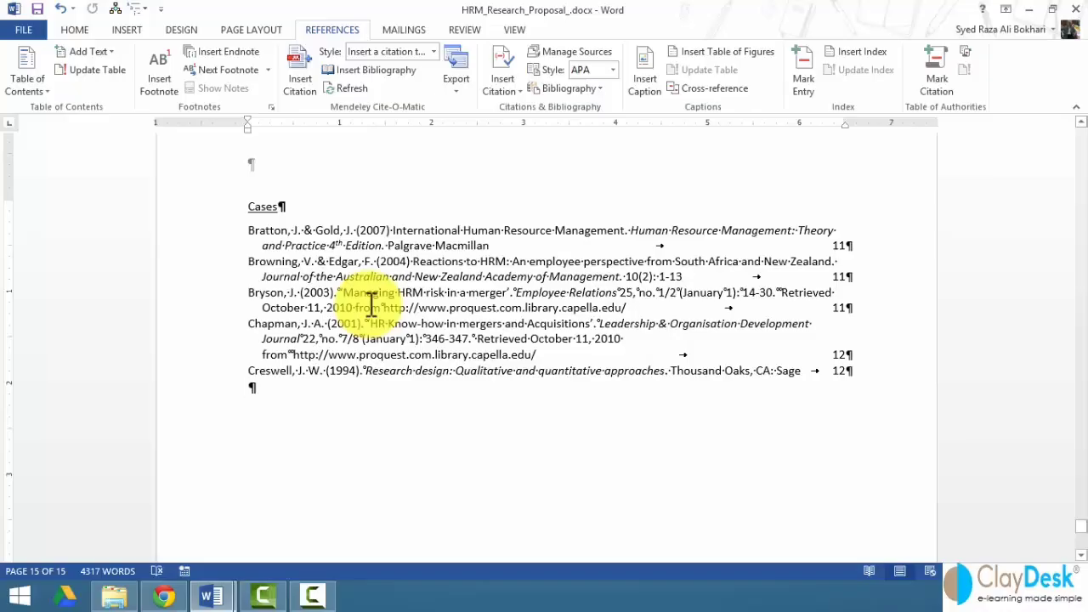
pyautogui.click(371, 306)
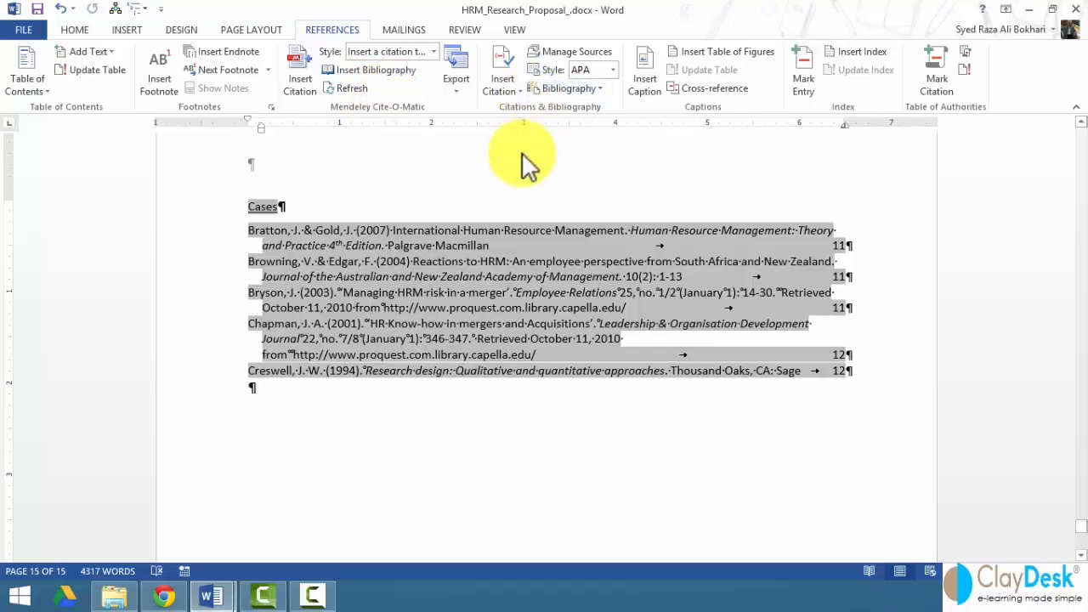
pyautogui.click(22, 29)
pyautogui.click(38, 389)
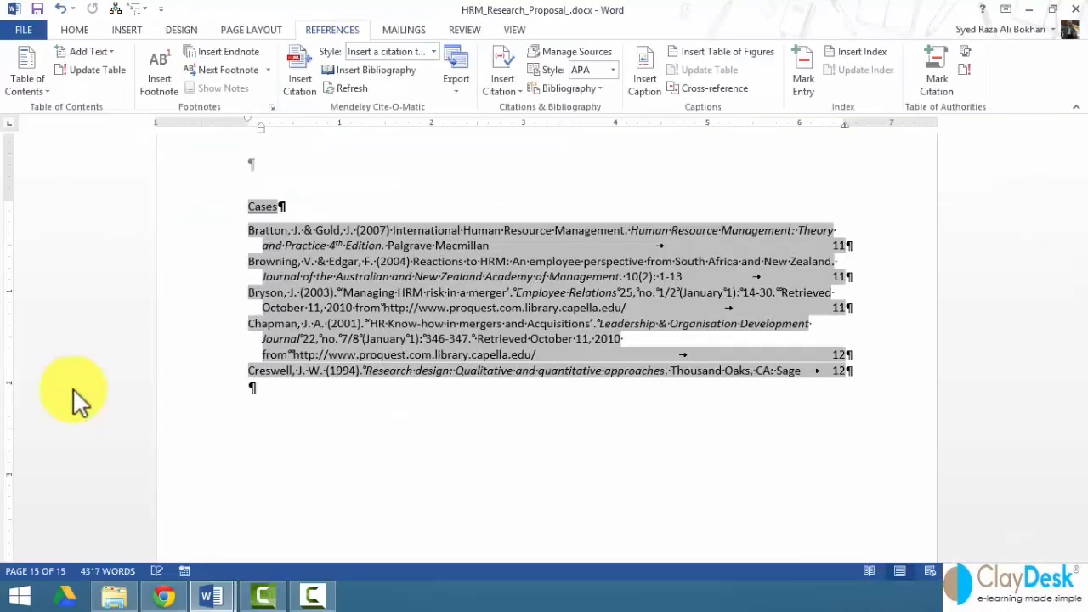
pyautogui.click(378, 223)
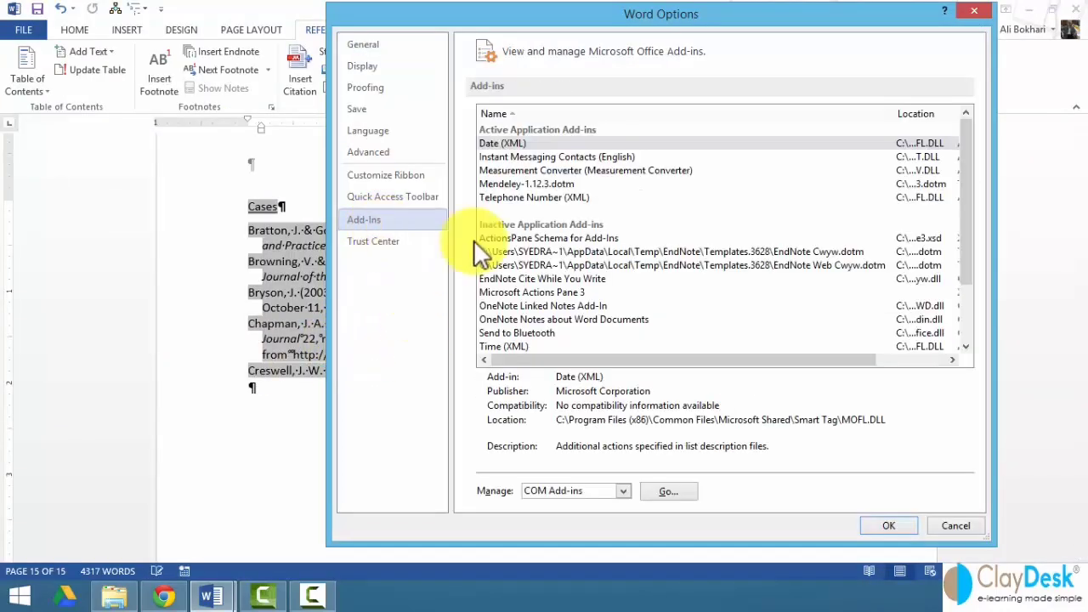
pyautogui.click(520, 158)
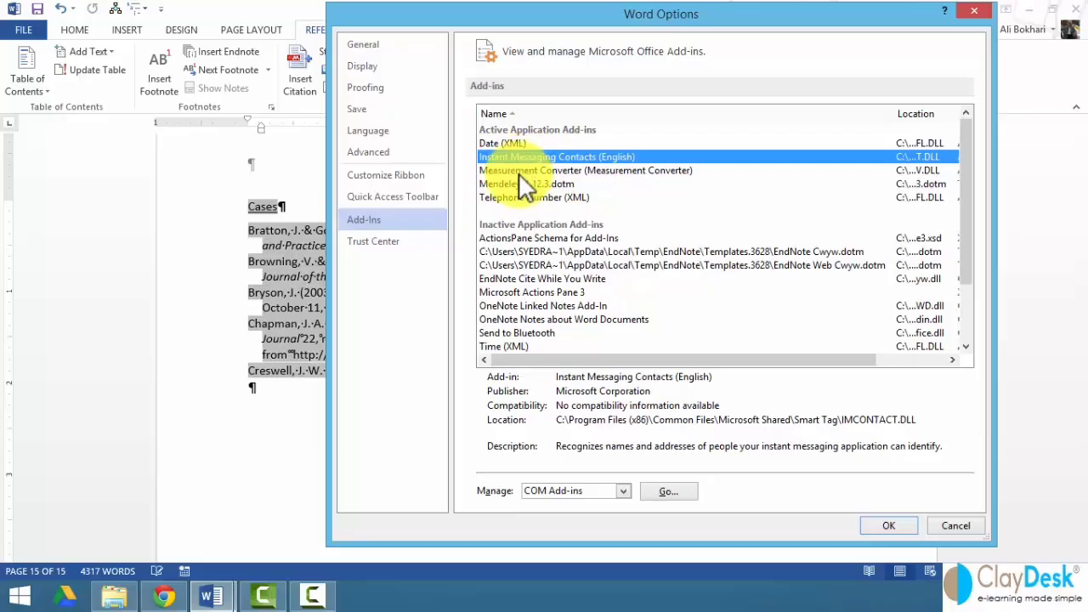
pyautogui.click(518, 172)
pyautogui.click(513, 183)
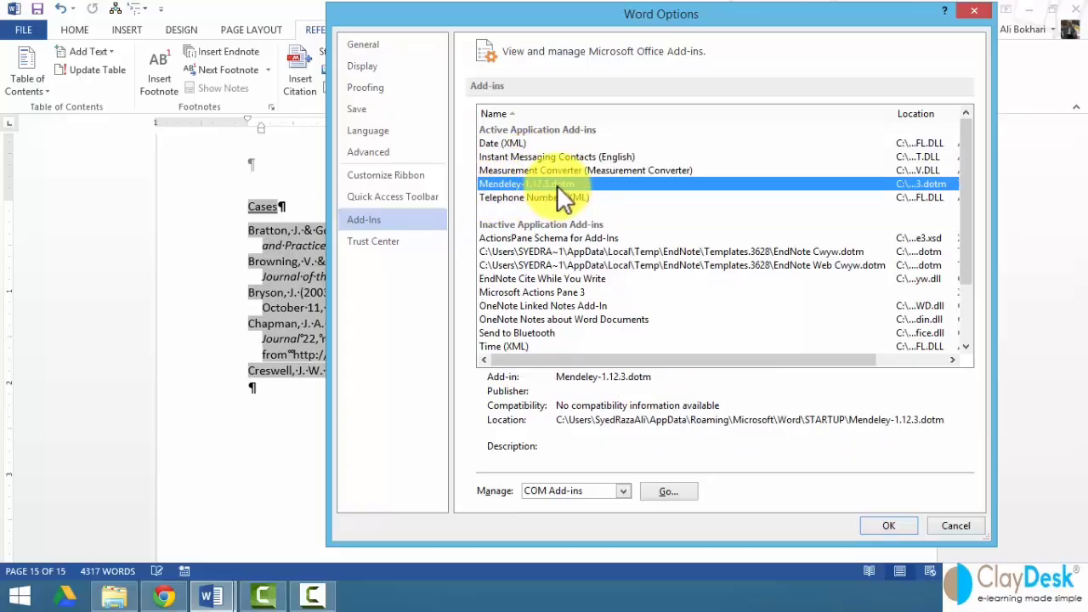
pyautogui.click(958, 519)
pyautogui.click(573, 427)
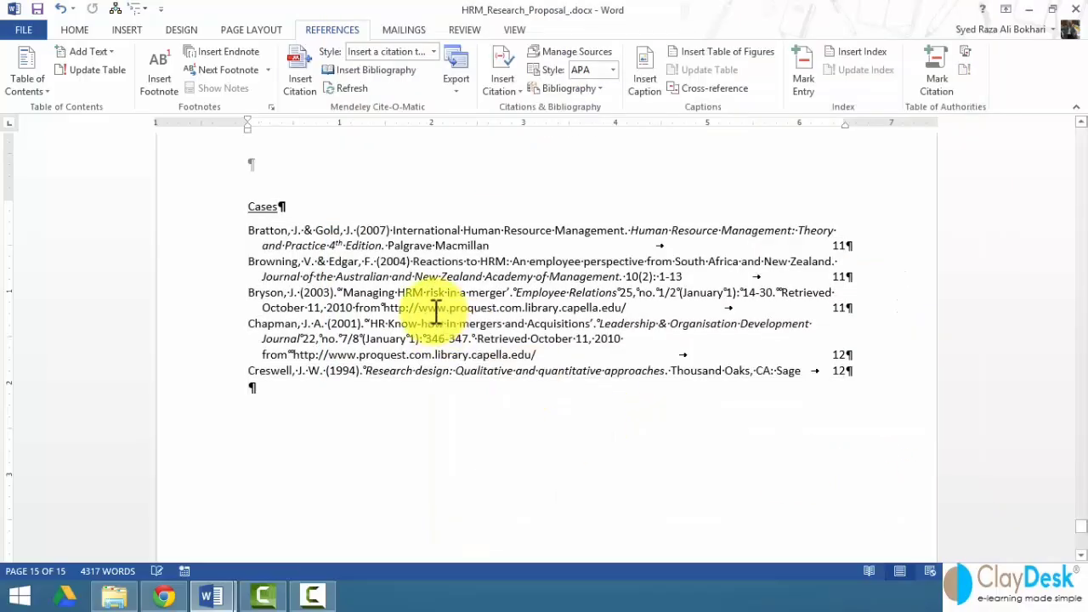
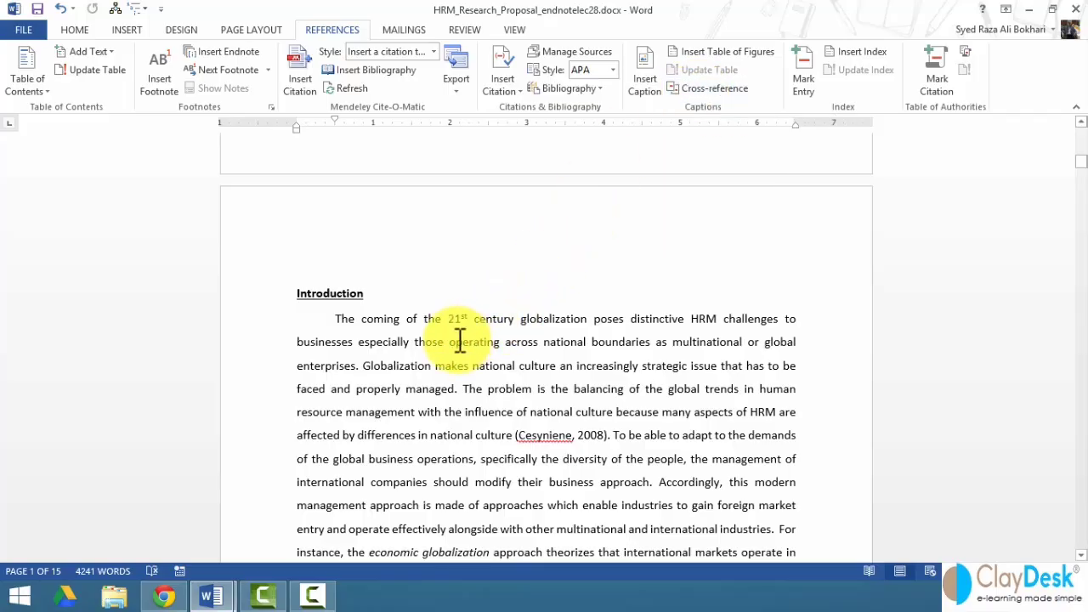
# - On page 2, continue the '(Bratton & Gold, 2007).' paragraph with ' For more details, see'
pyautogui.scroll(-5, 459, 341)
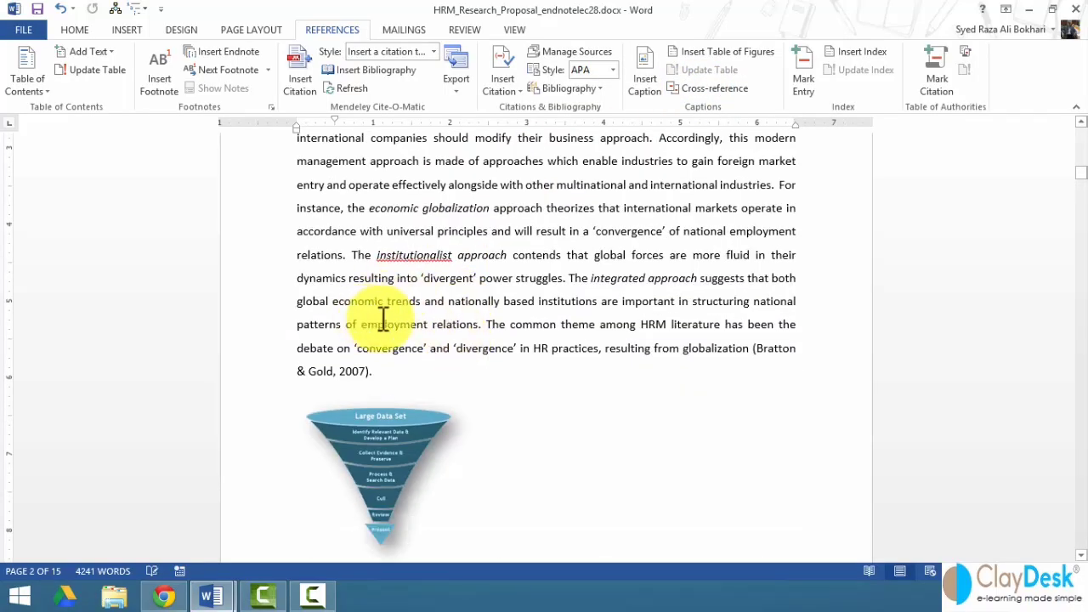
pyautogui.scroll(-5, 383, 320)
pyautogui.scroll(3, 485, 243)
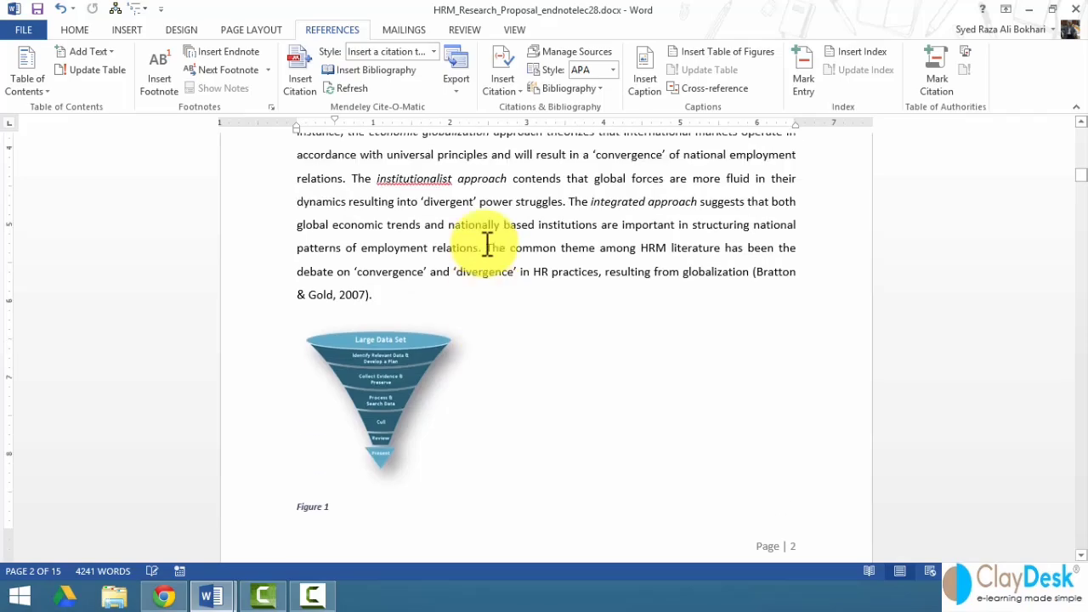
pyautogui.scroll(-1, 486, 244)
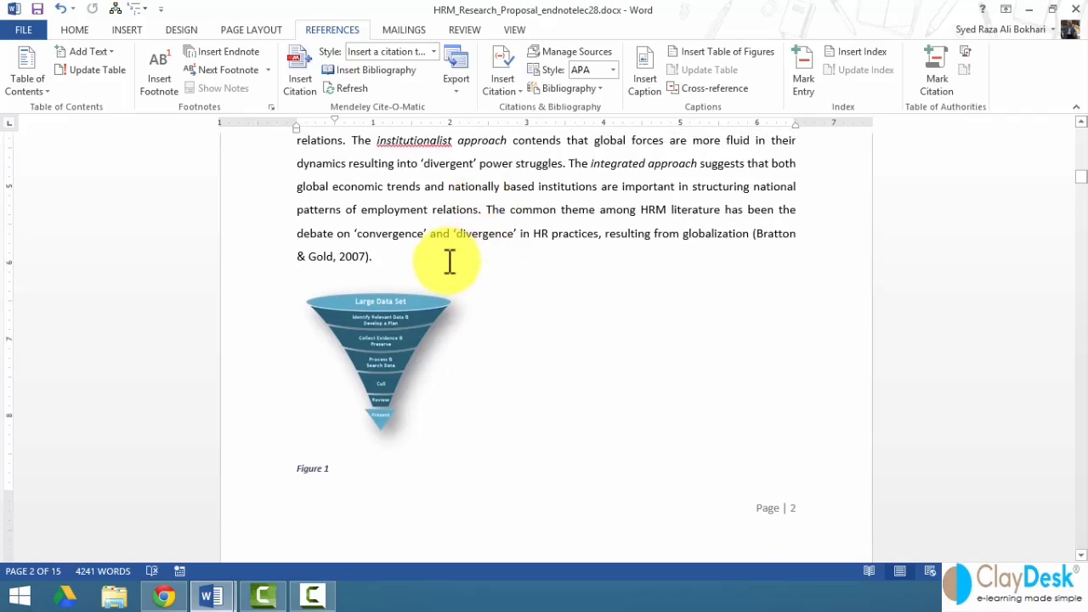
pyautogui.write('Fo')
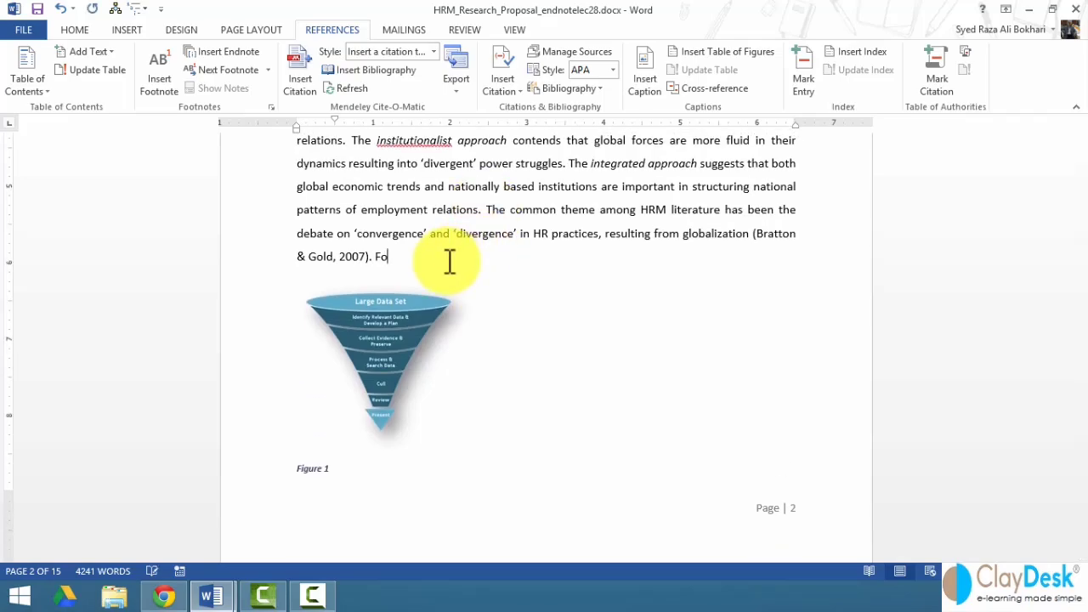
pyautogui.write('r more details, see')
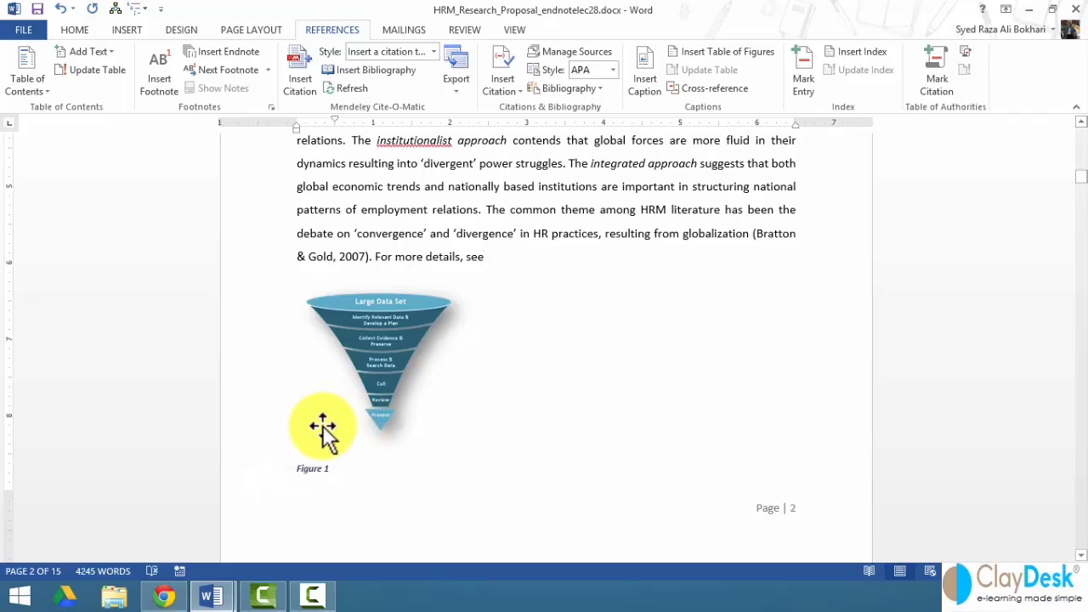
pyautogui.click(490, 258)
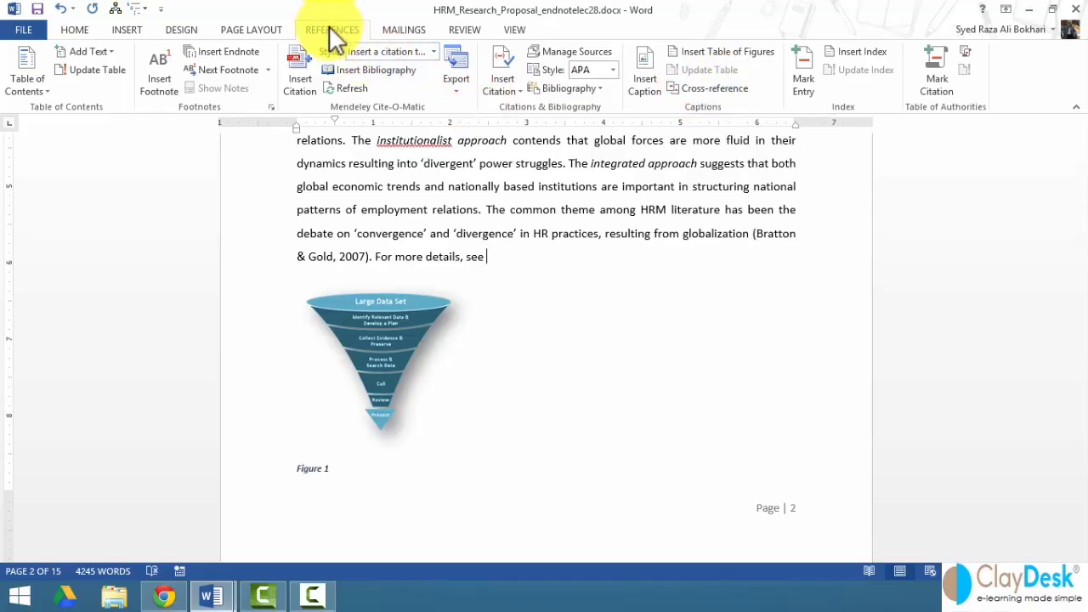
pyautogui.click(712, 89)
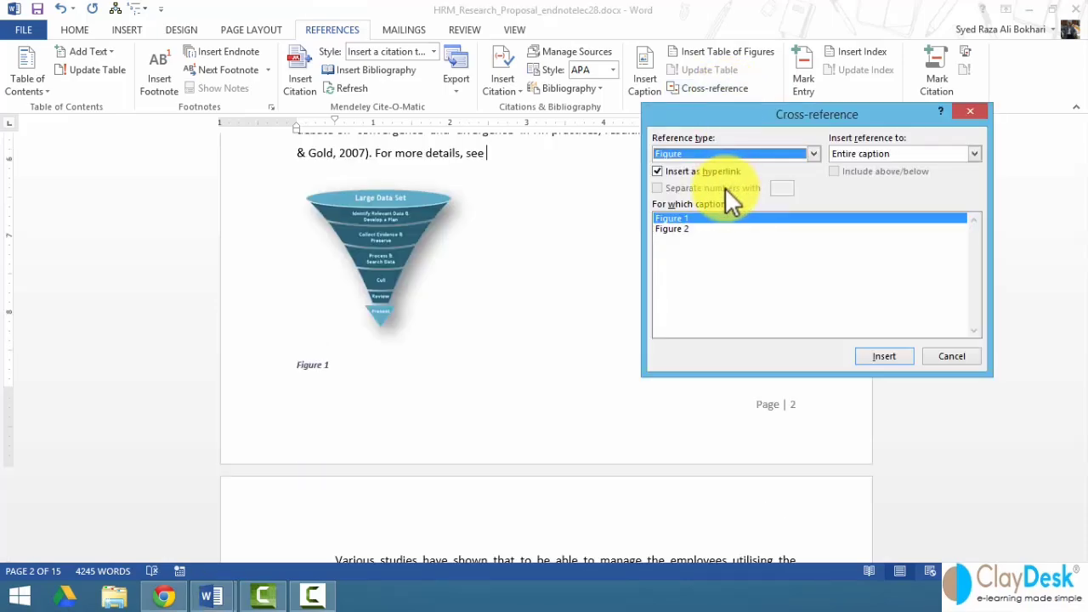
# - Insert a linked cross-reference to Table 1 after 'see', using Table as the reference type
pyautogui.click(679, 219)
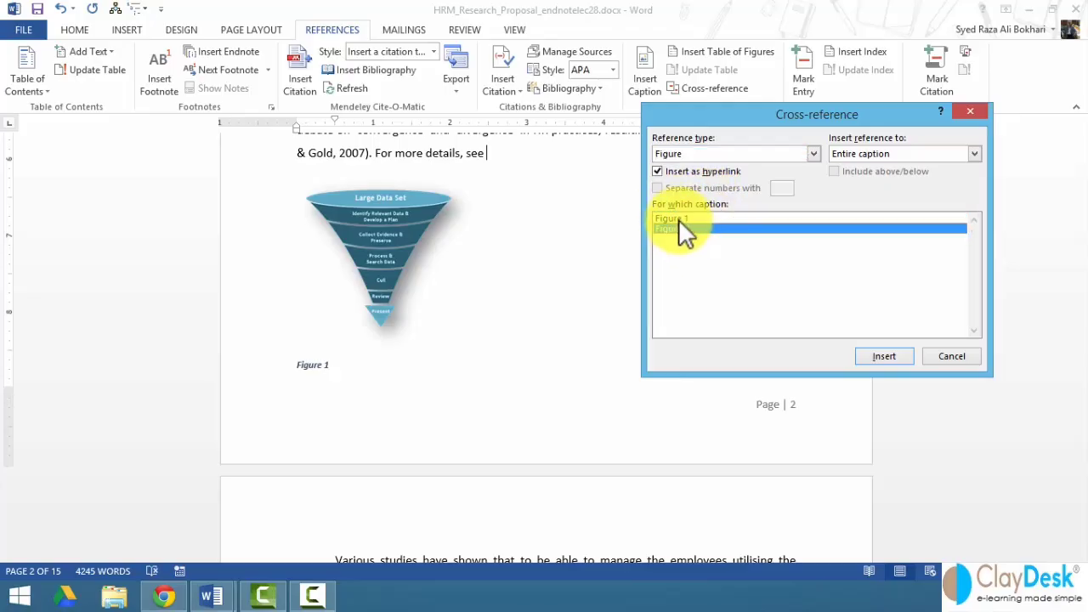
pyautogui.click(680, 228)
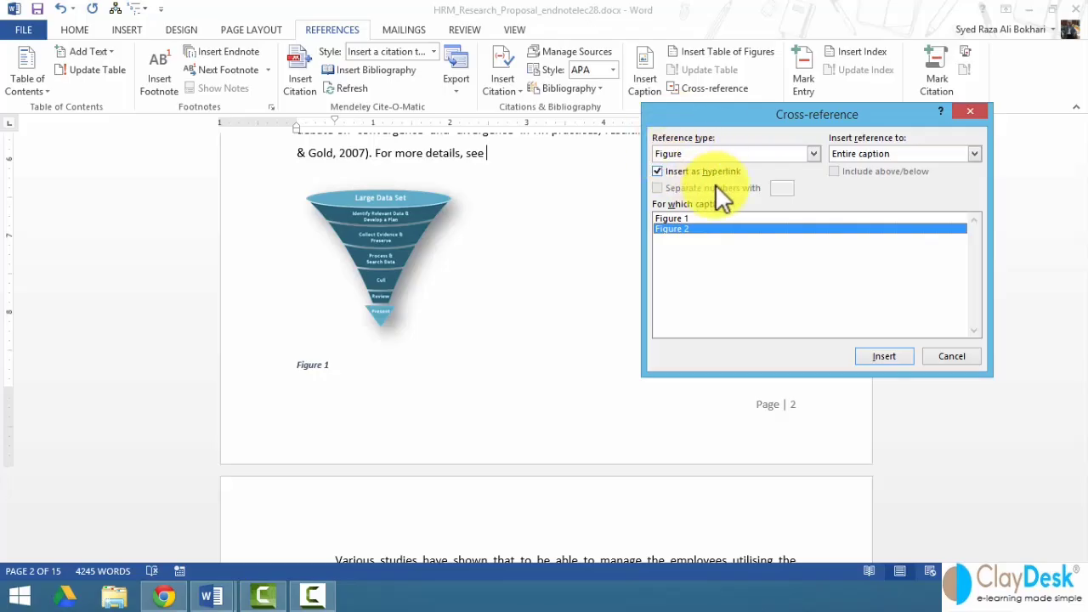
pyautogui.click(813, 154)
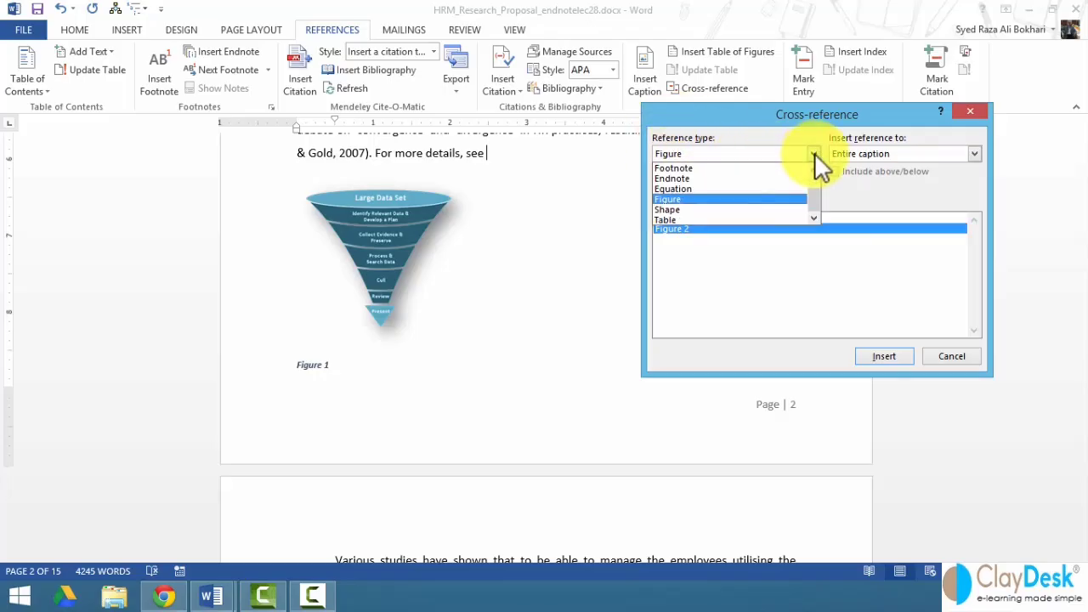
pyautogui.click(715, 218)
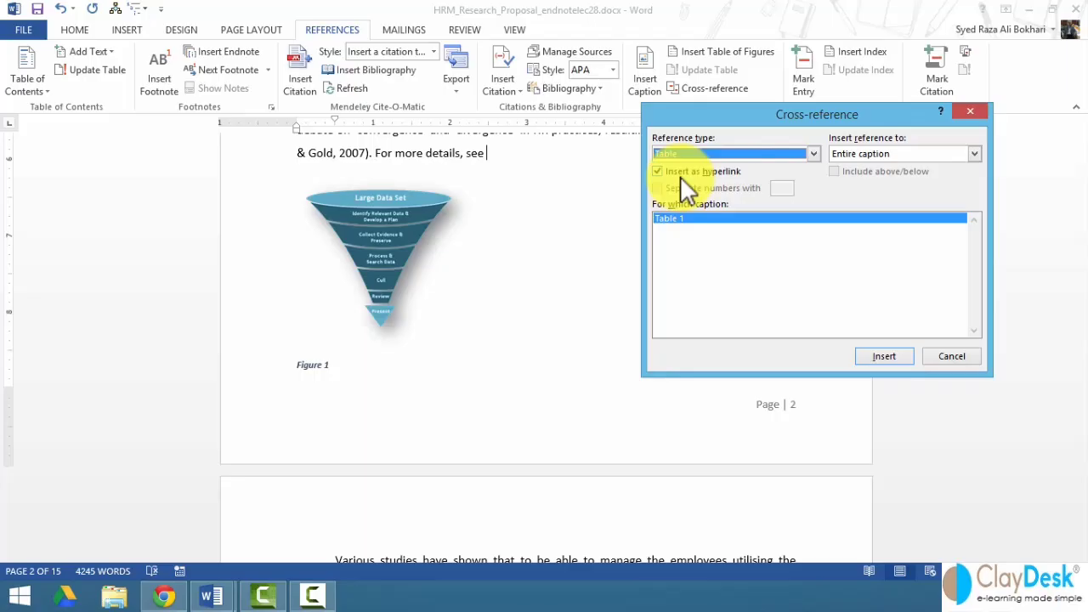
pyautogui.click(880, 356)
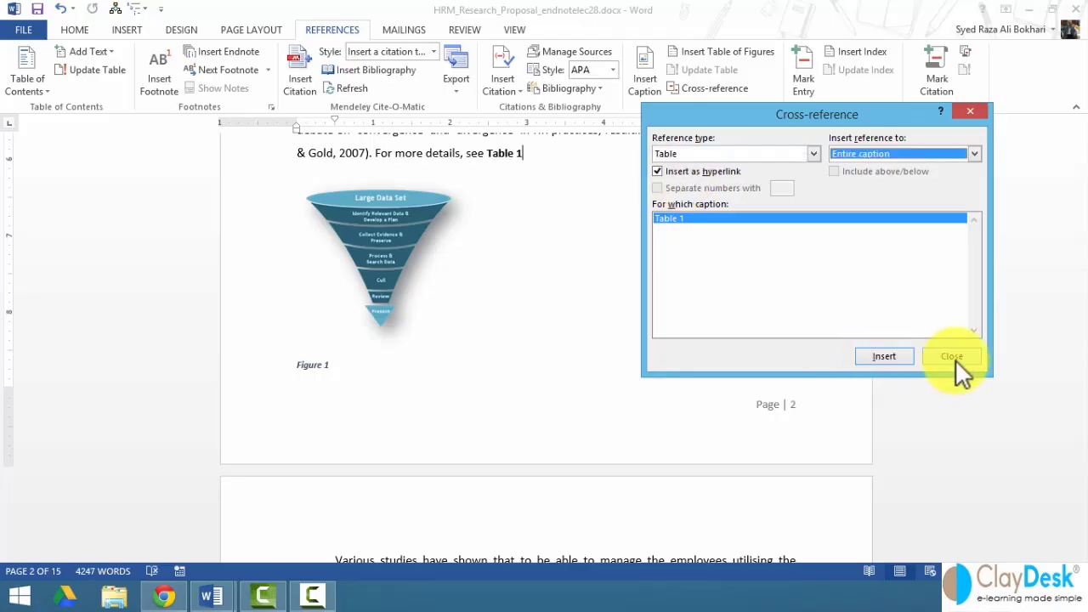
pyautogui.click(952, 356)
pyautogui.scroll(2, 535, 155)
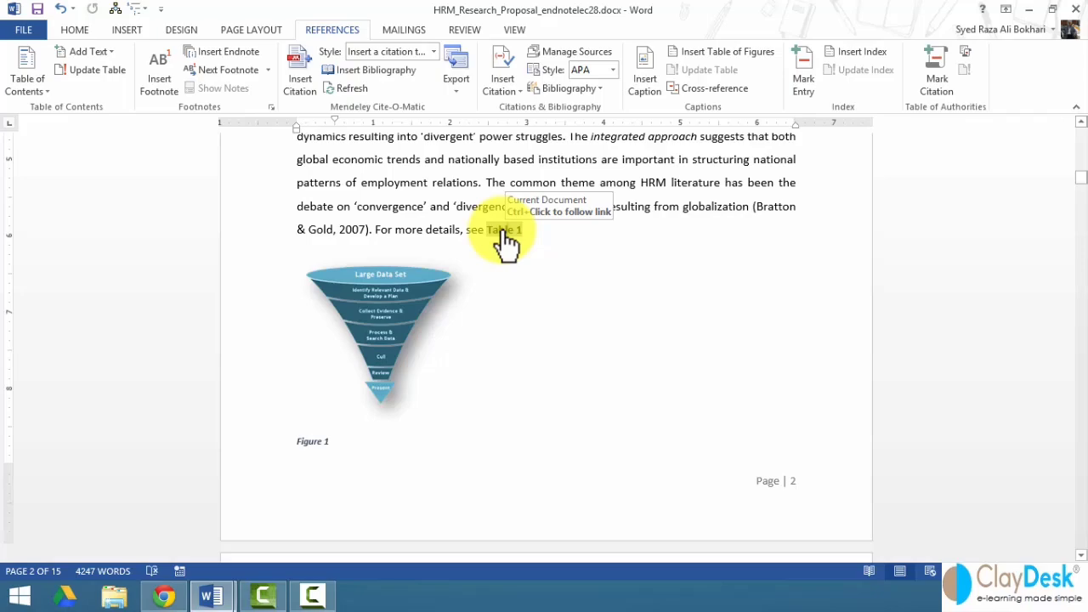
# - Follow the Table 1 link to the November calendar table, then return to the Various studies paragraph
pyautogui.keyDown('ctrl'); pyautogui.click(502, 229); pyautogui.keyUp('ctrl')
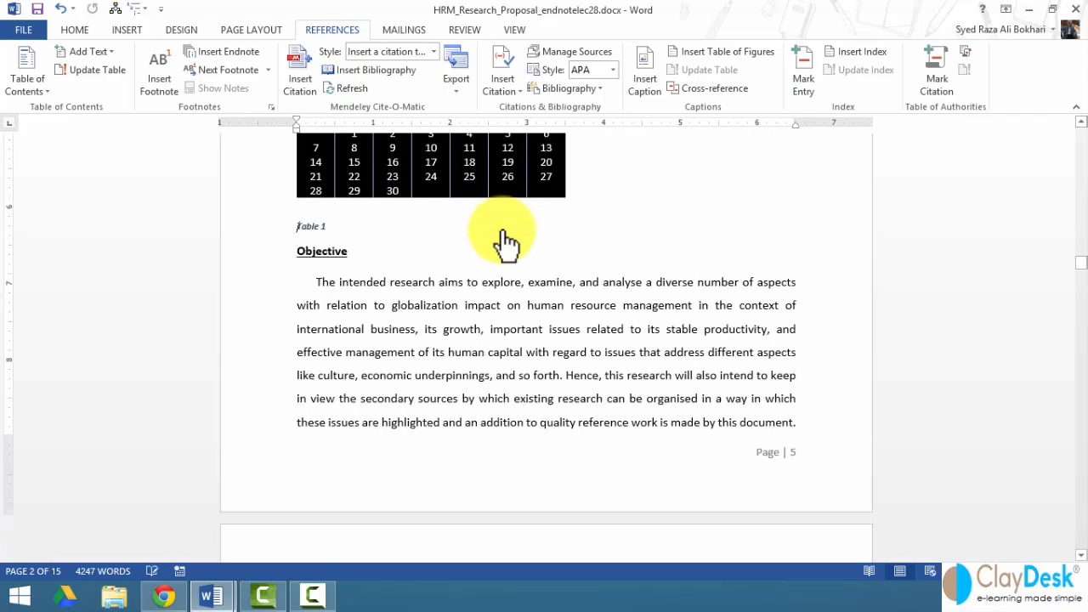
pyautogui.scroll(2, 505, 286)
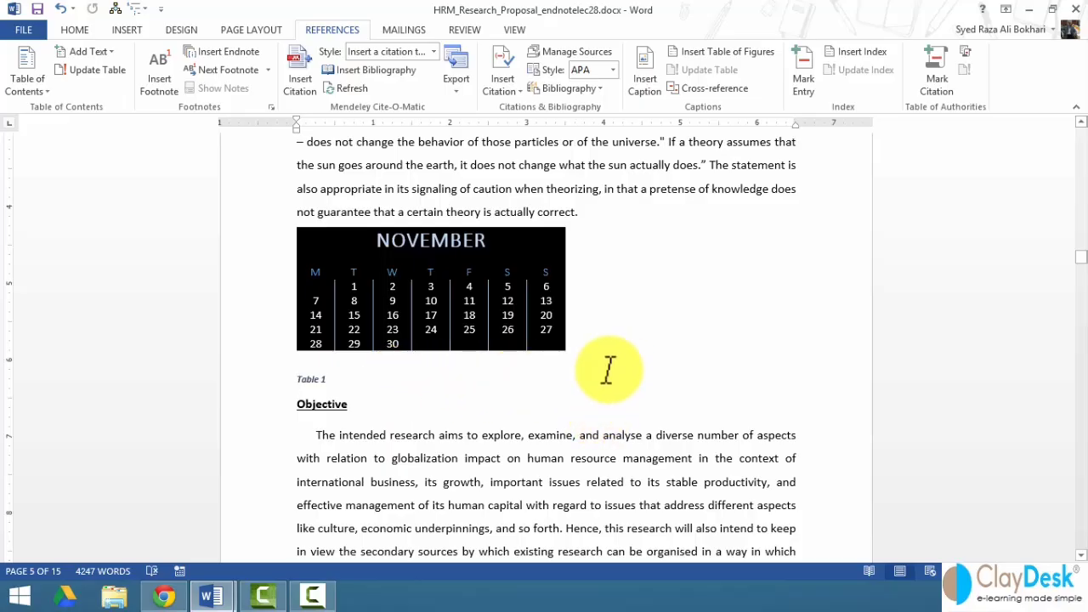
pyautogui.scroll(2, 609, 370)
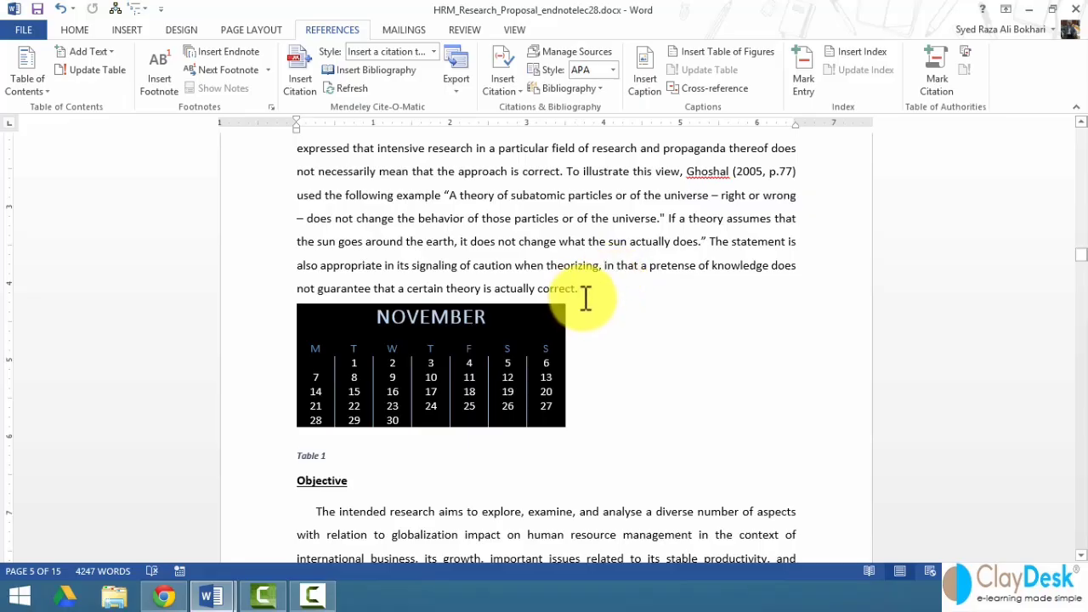
pyautogui.scroll(5, 583, 299)
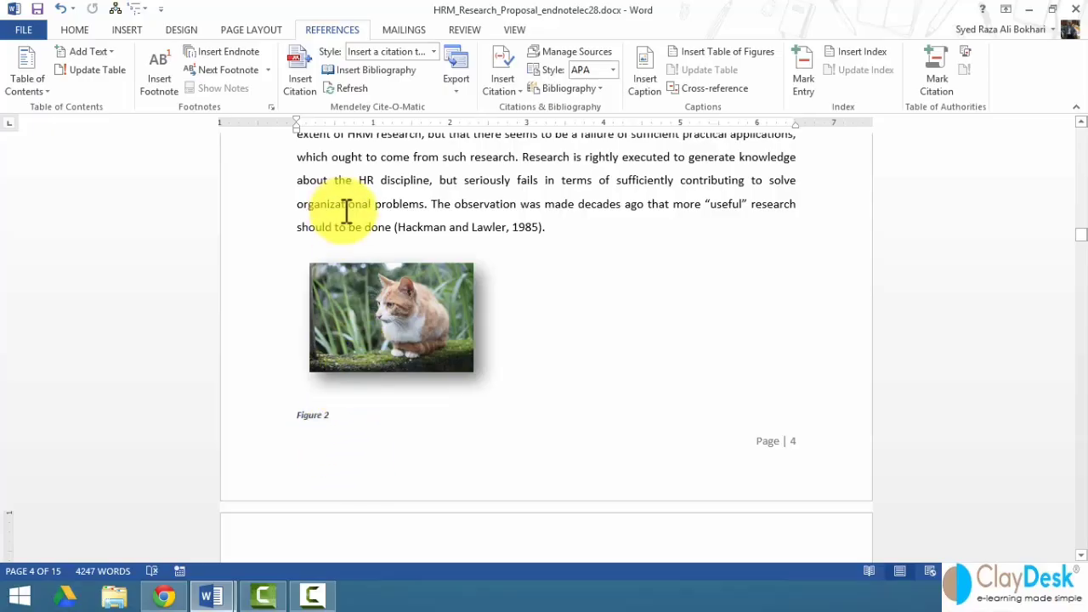
pyautogui.scroll(1, 372, 228)
pyautogui.scroll(1, 371, 230)
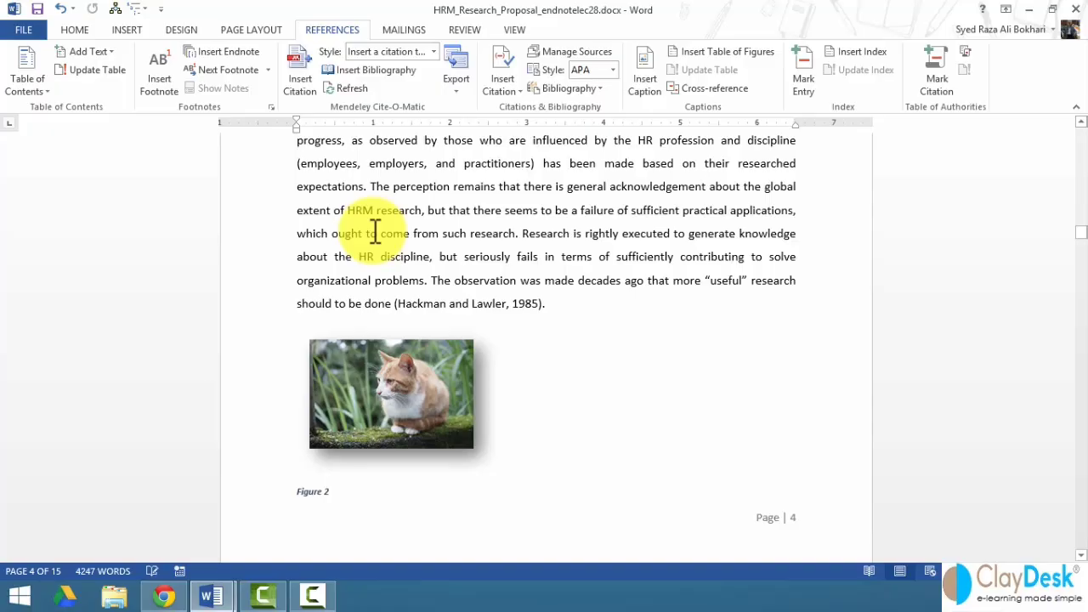
pyautogui.scroll(15, 375, 235)
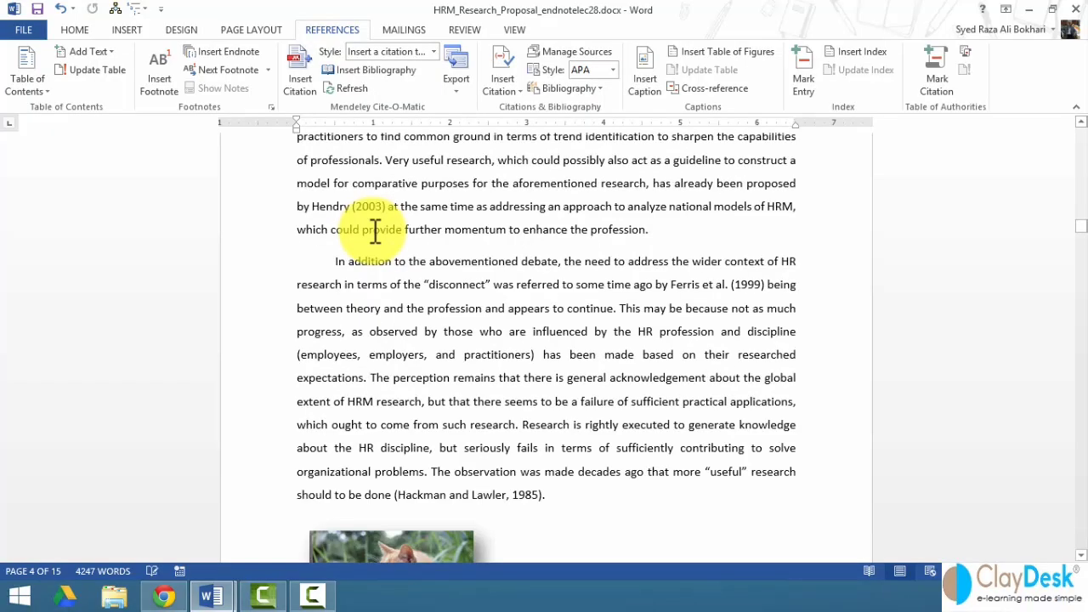
pyautogui.scroll(20, 389, 259)
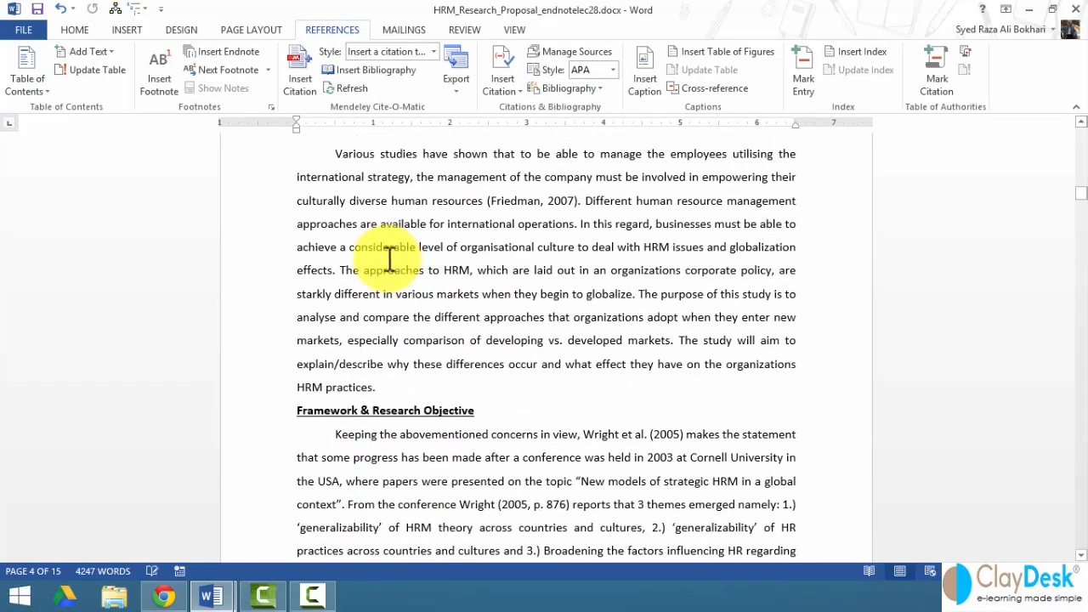
pyautogui.scroll(2, 382, 259)
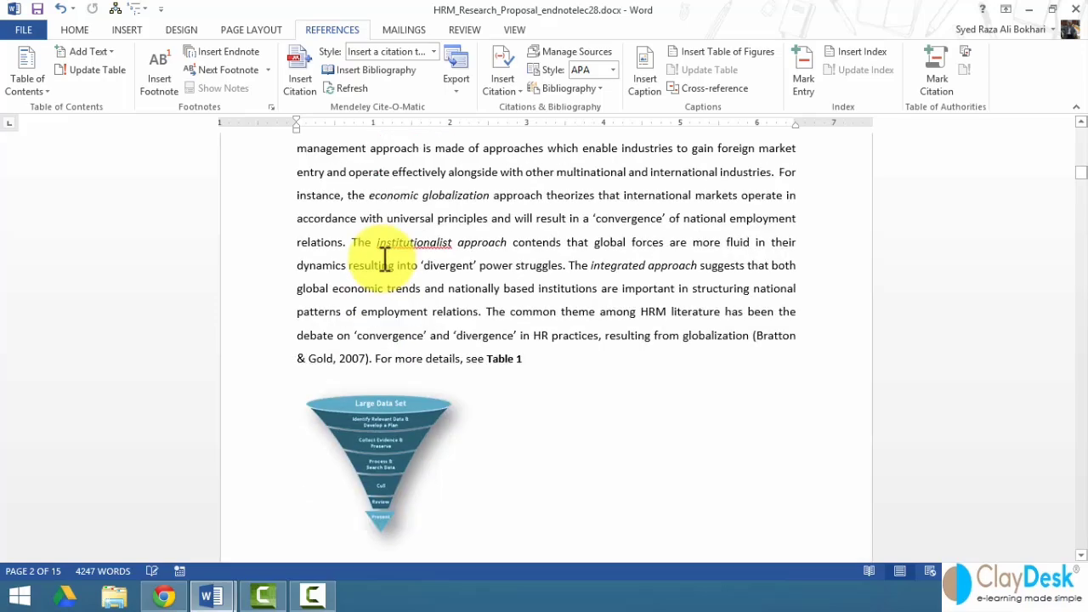
pyautogui.scroll(-10, 382, 259)
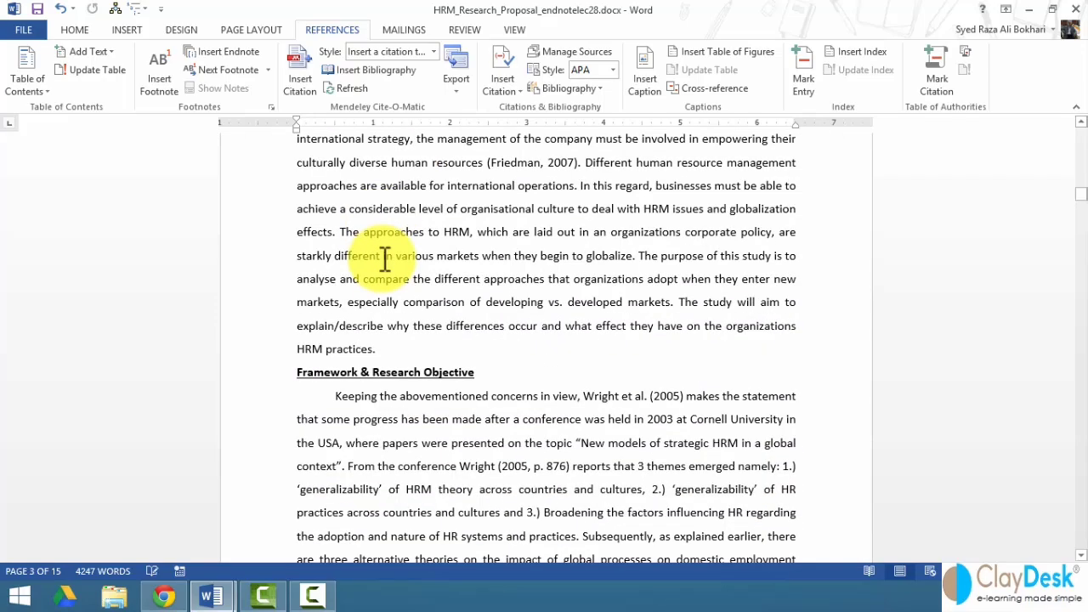
pyautogui.scroll(2, 384, 258)
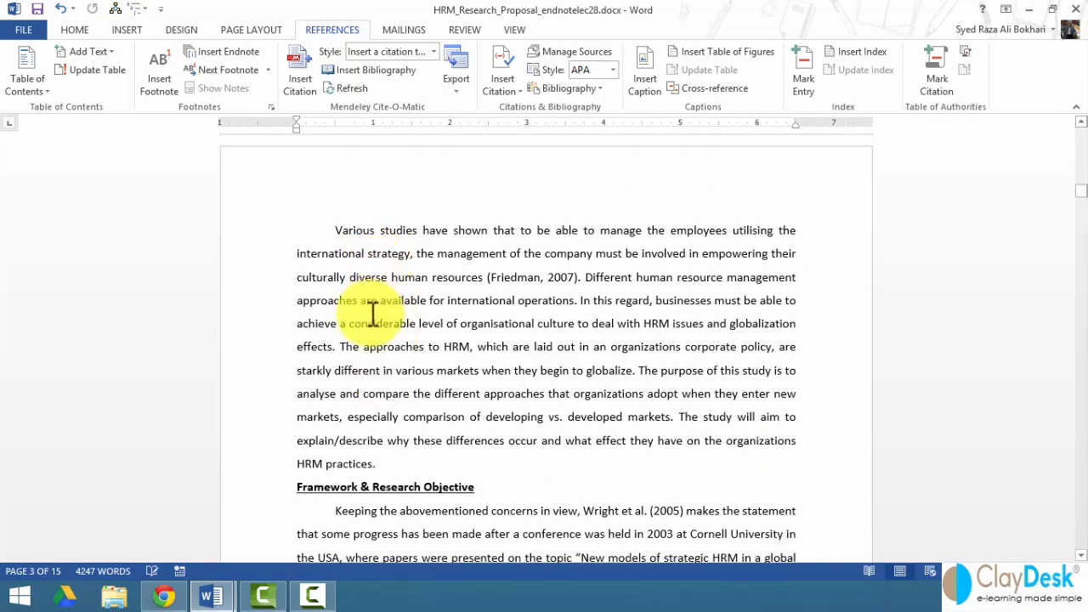
# - Add footnote 1 after 'globalize' citing the author's surname, first name and the year 2001
pyautogui.doubleClick(415, 346)
pyautogui.hotkey('ctrl', 'shift', 'Right')
pyautogui.hotkey('ctrl', 'shift', 'Right')
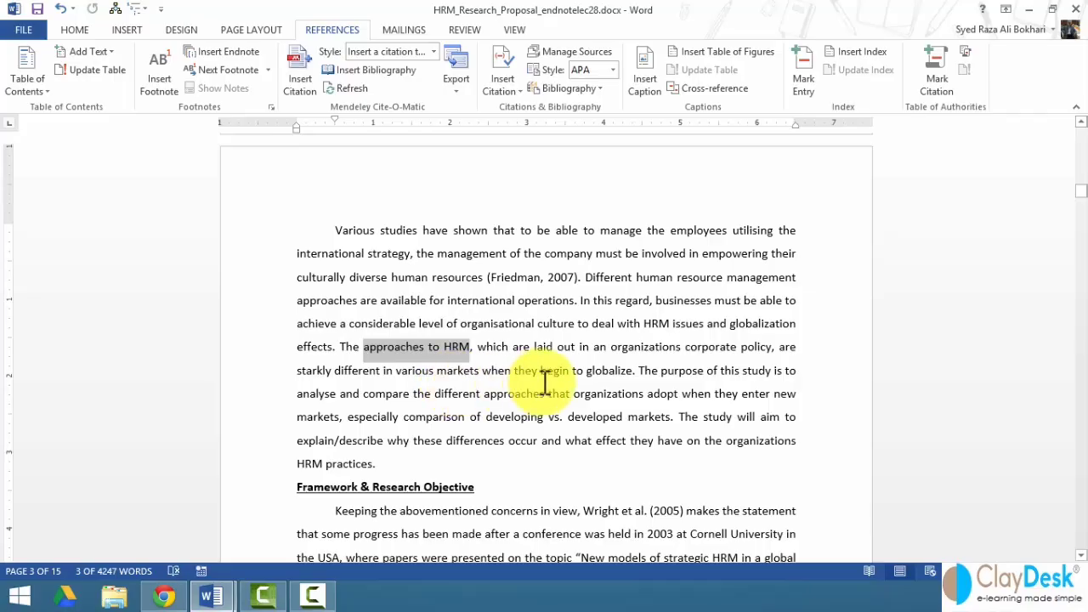
pyautogui.click(636, 371)
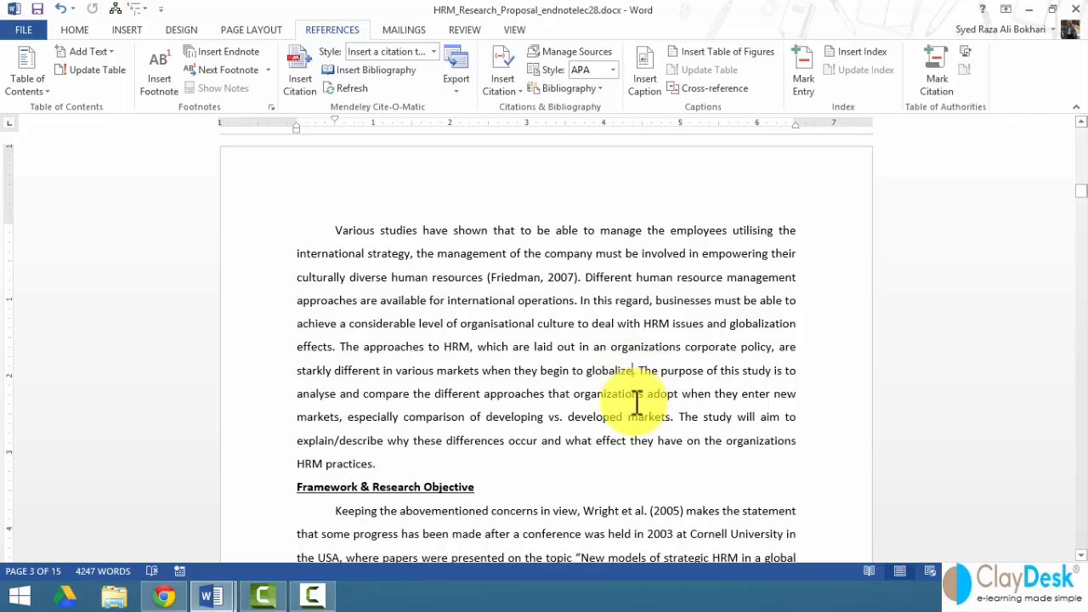
pyautogui.click(158, 92)
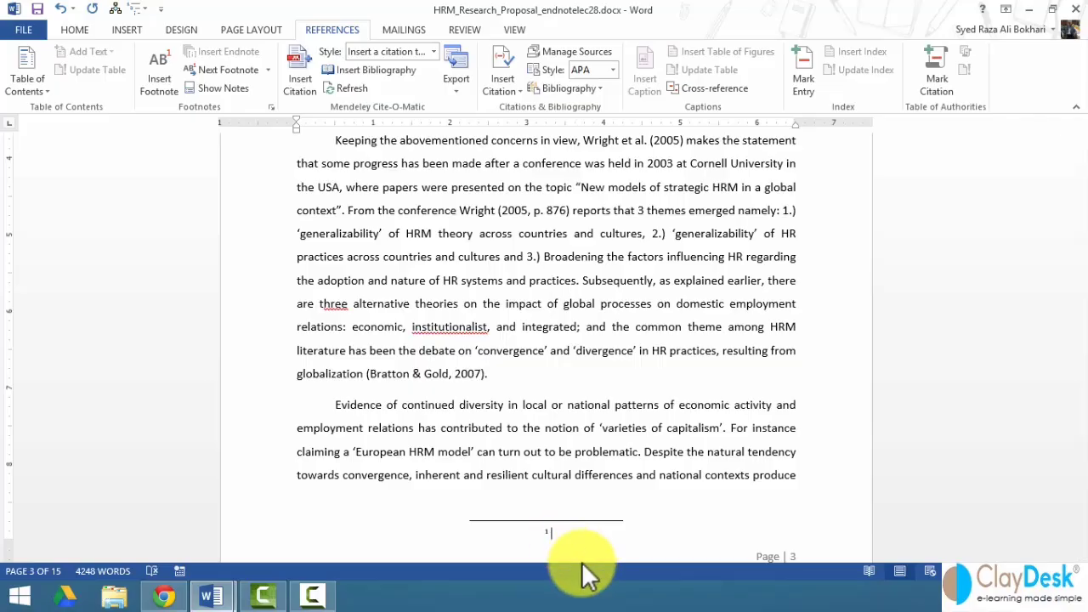
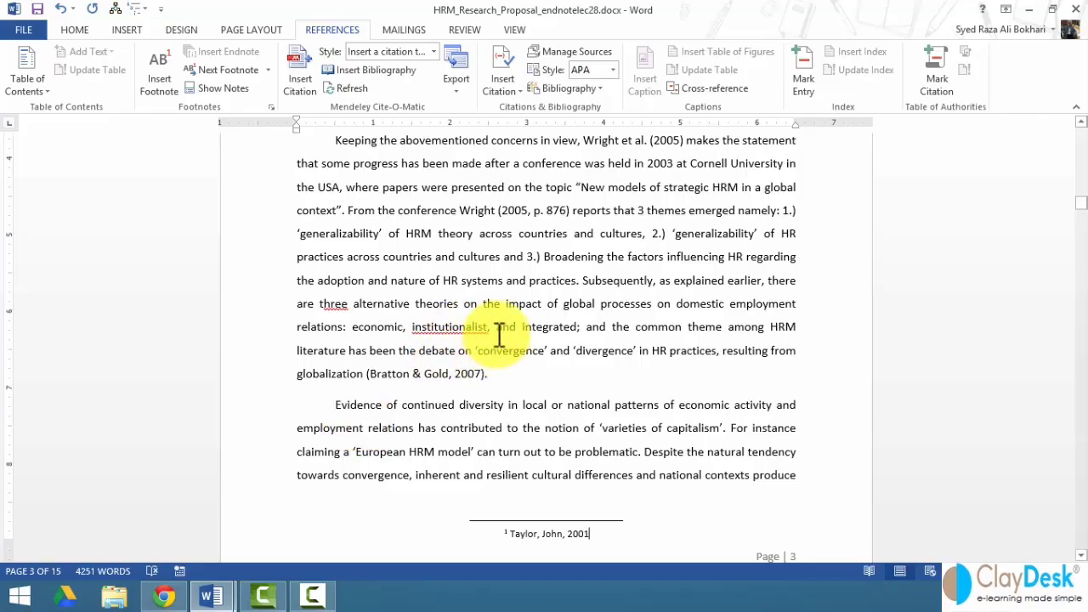
pyautogui.scroll(4, 491, 338)
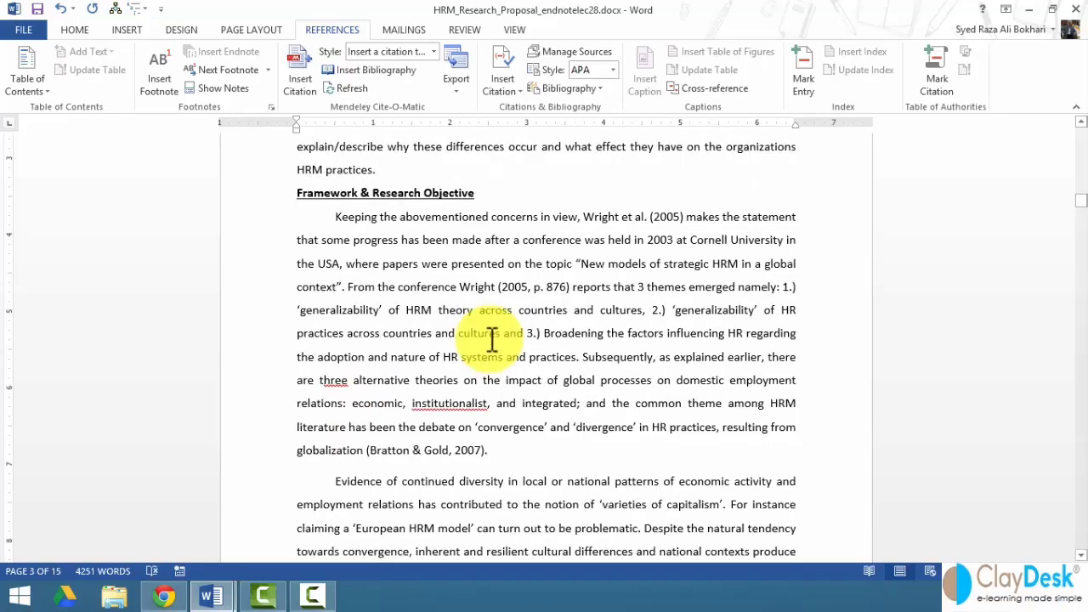
pyautogui.scroll(2, 491, 338)
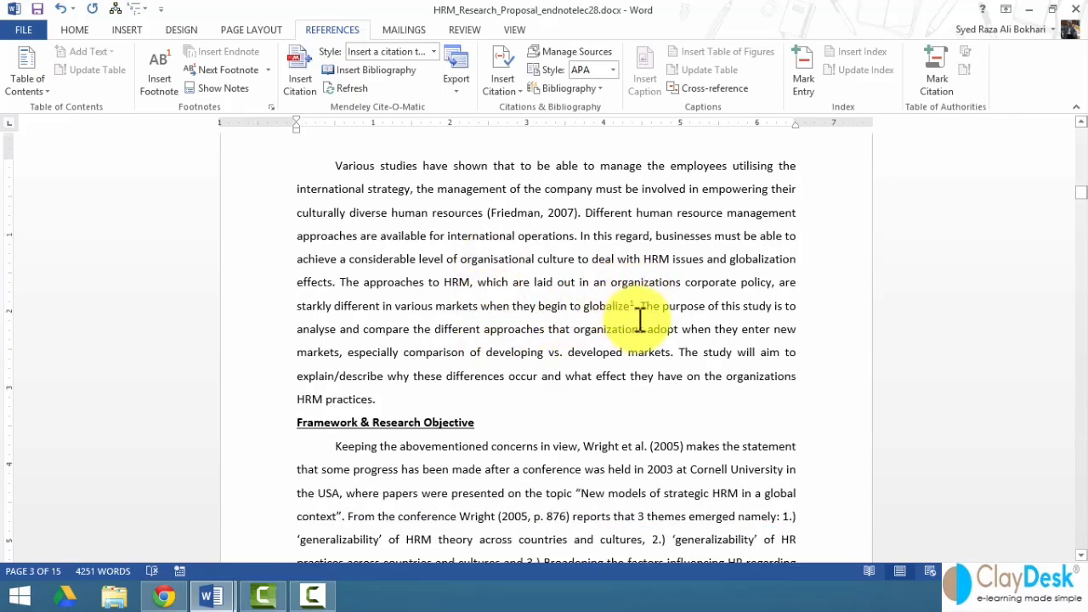
pyautogui.moveTo(645, 305)
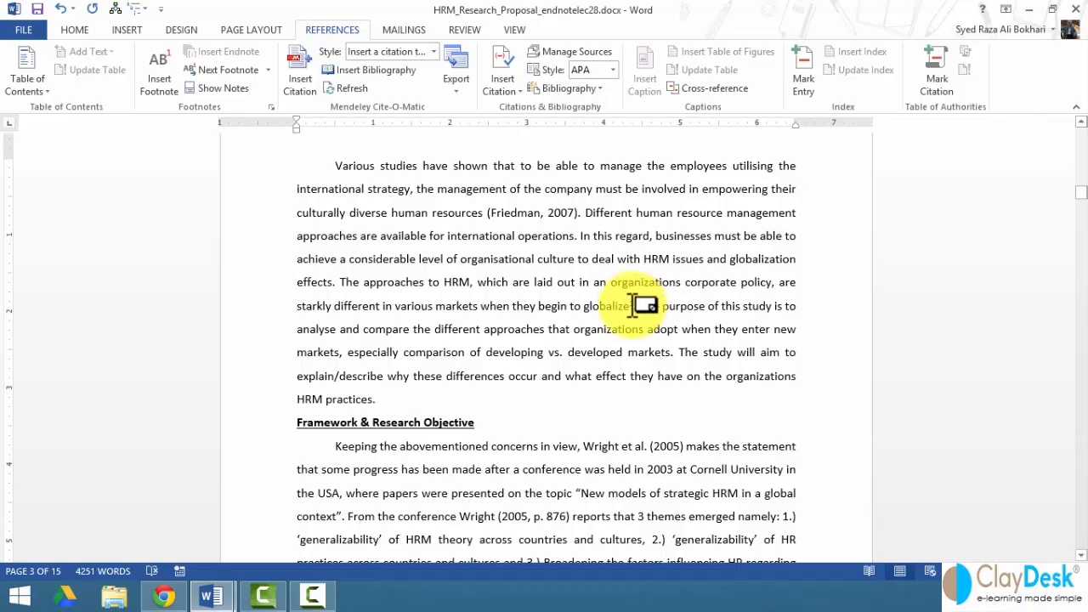
pyautogui.doubleClick(634, 306)
pyautogui.scroll(1, 524, 211)
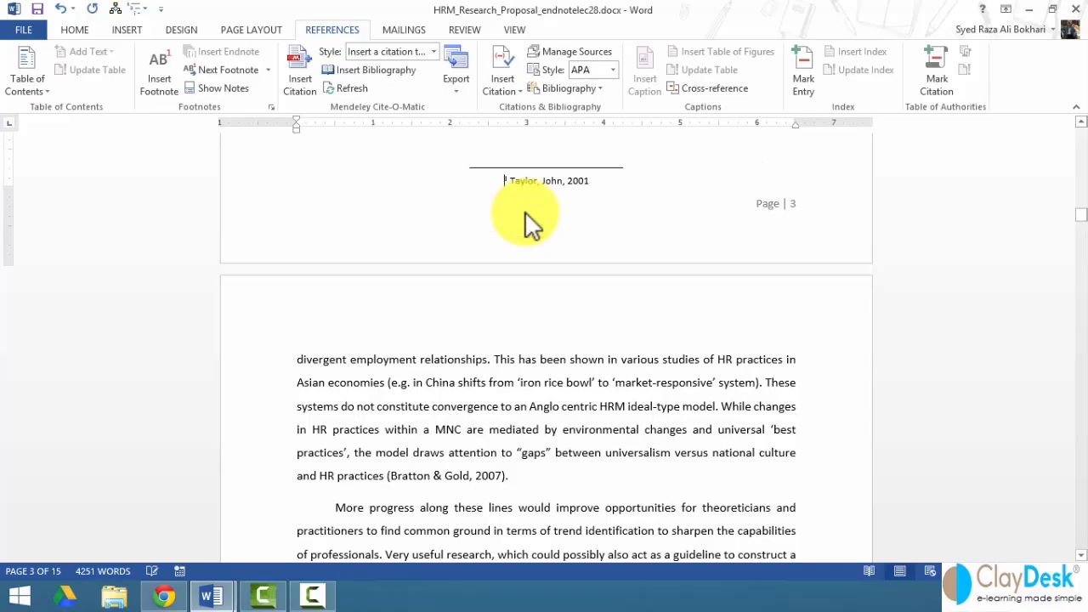
pyautogui.scroll(5, 501, 181)
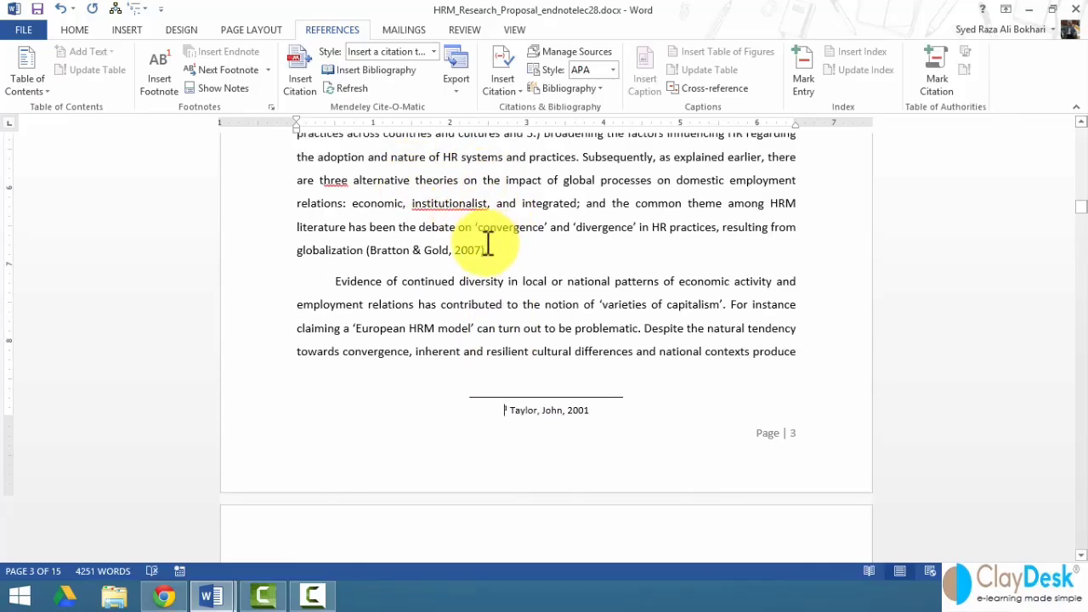
pyautogui.scroll(-6, 478, 246)
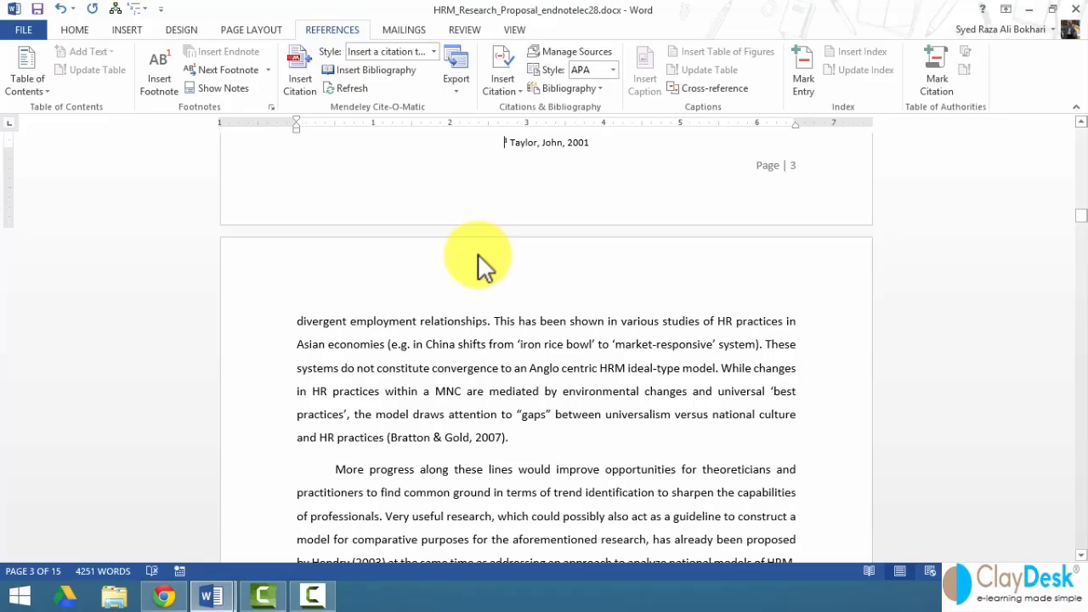
pyautogui.scroll(-2, 478, 253)
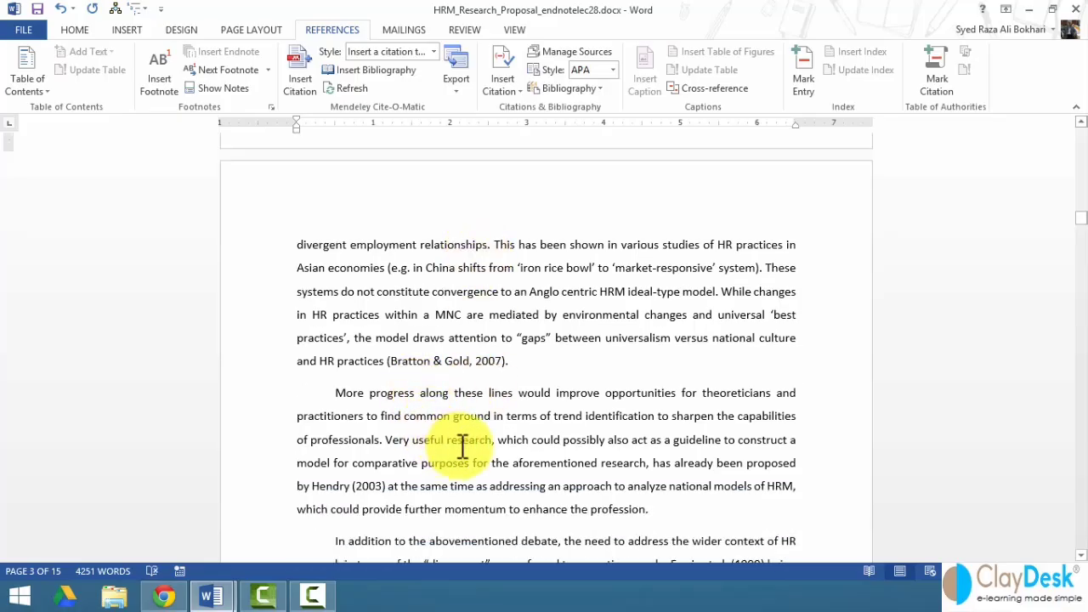
pyautogui.scroll(-3, 388, 325)
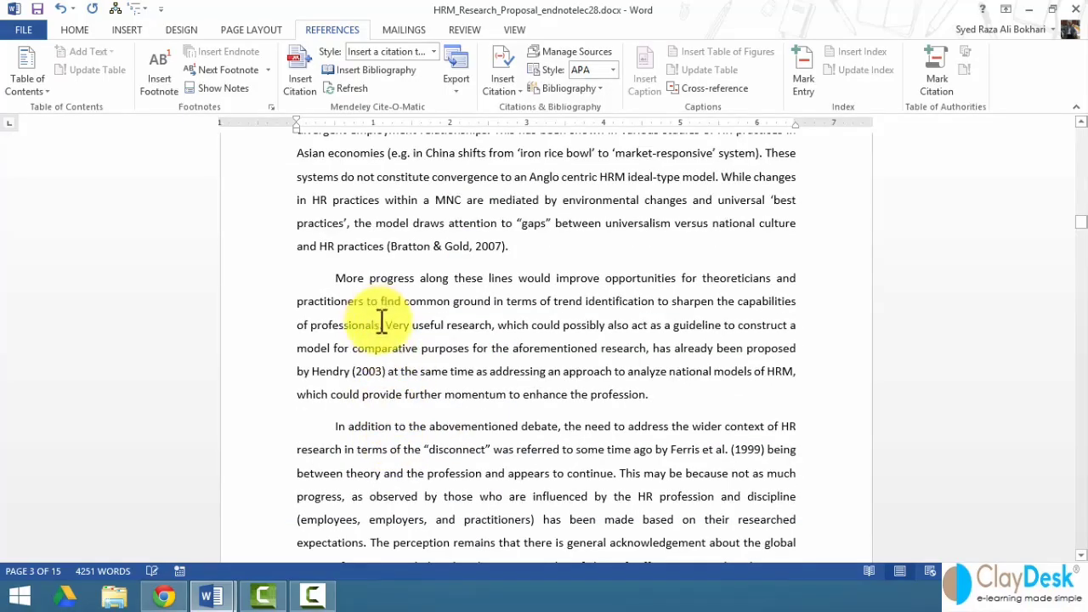
pyautogui.click(389, 331)
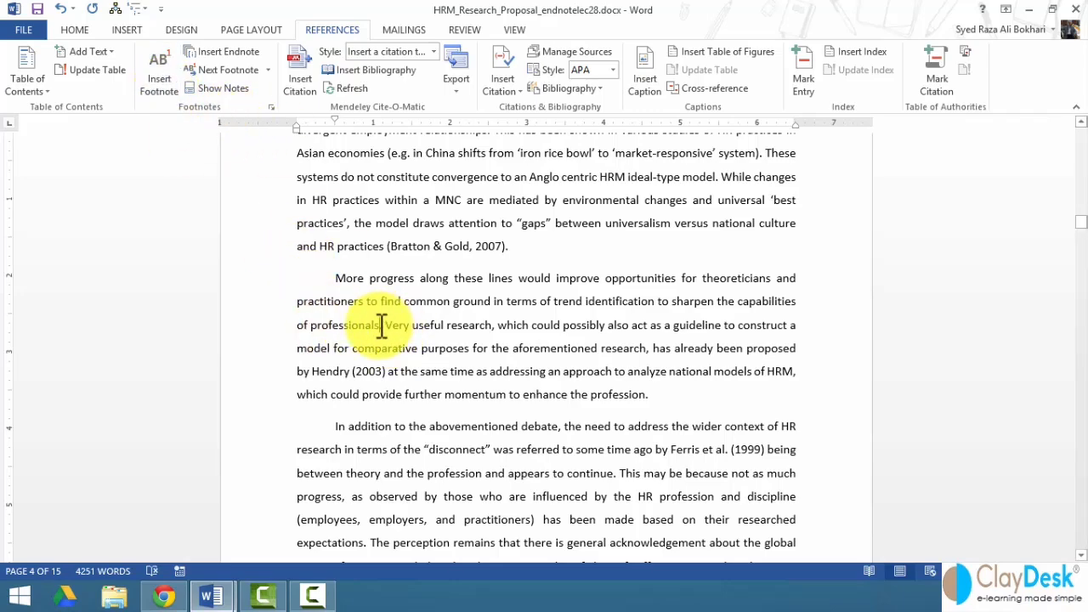
pyautogui.click(164, 87)
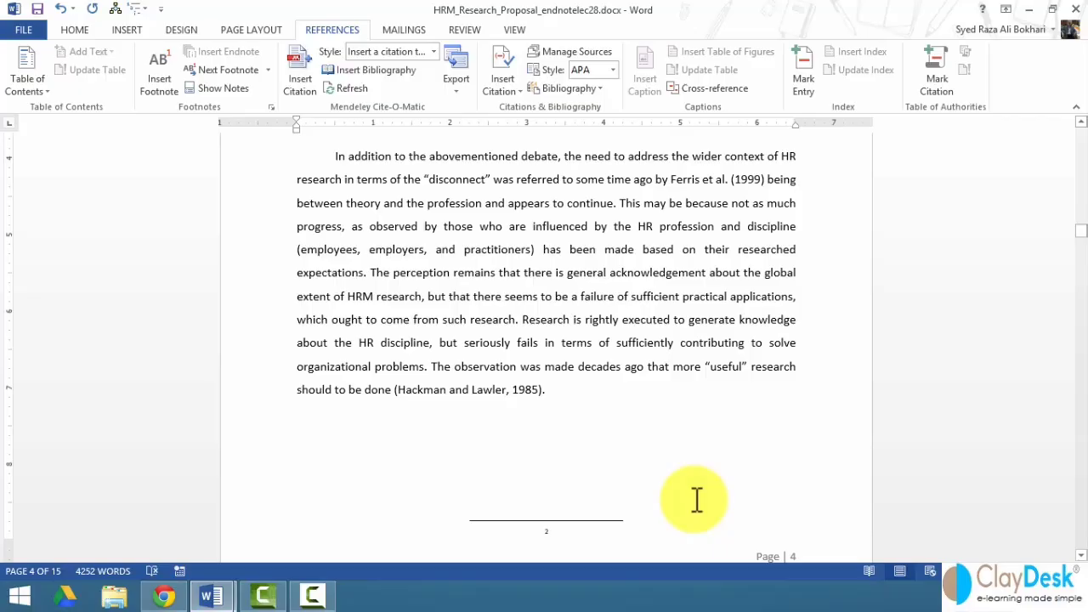
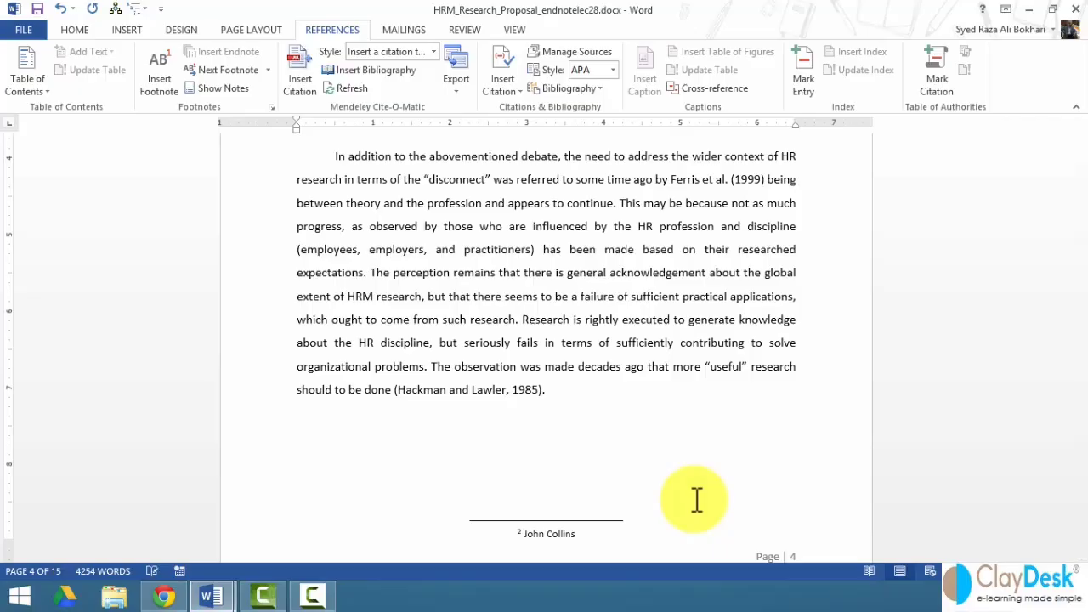
# - Fill footnote 2 on 'professionals' with the author and year 2002, then open the Footnote and Endnote settings
pyautogui.write(', 2002')
pyautogui.click(543, 398)
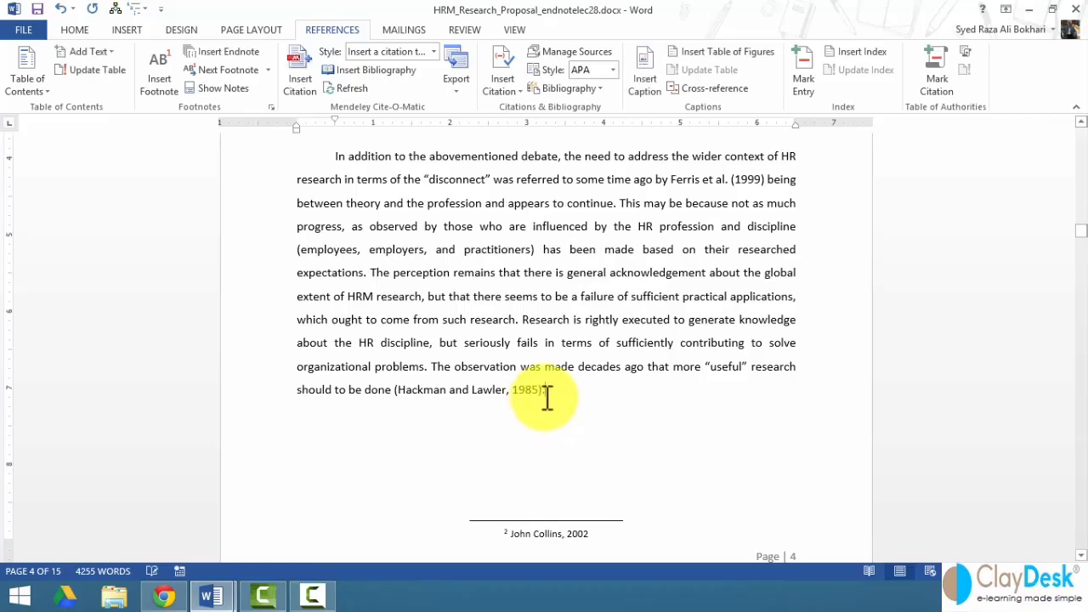
pyautogui.scroll(-1, 399, 411)
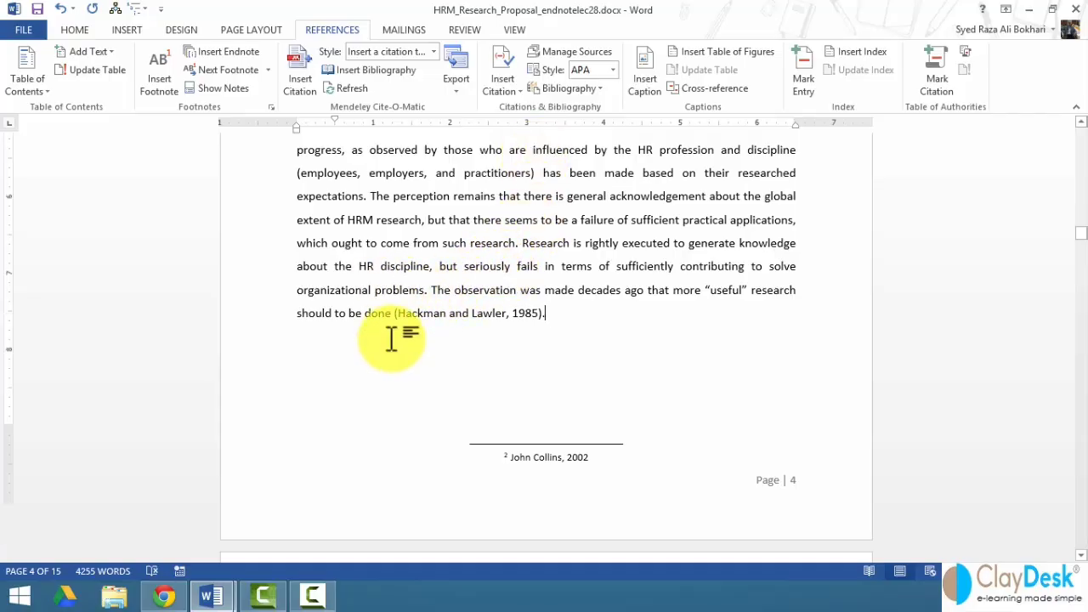
pyautogui.scroll(-1, 391, 340)
pyautogui.scroll(2, 395, 340)
pyautogui.scroll(2, 395, 340)
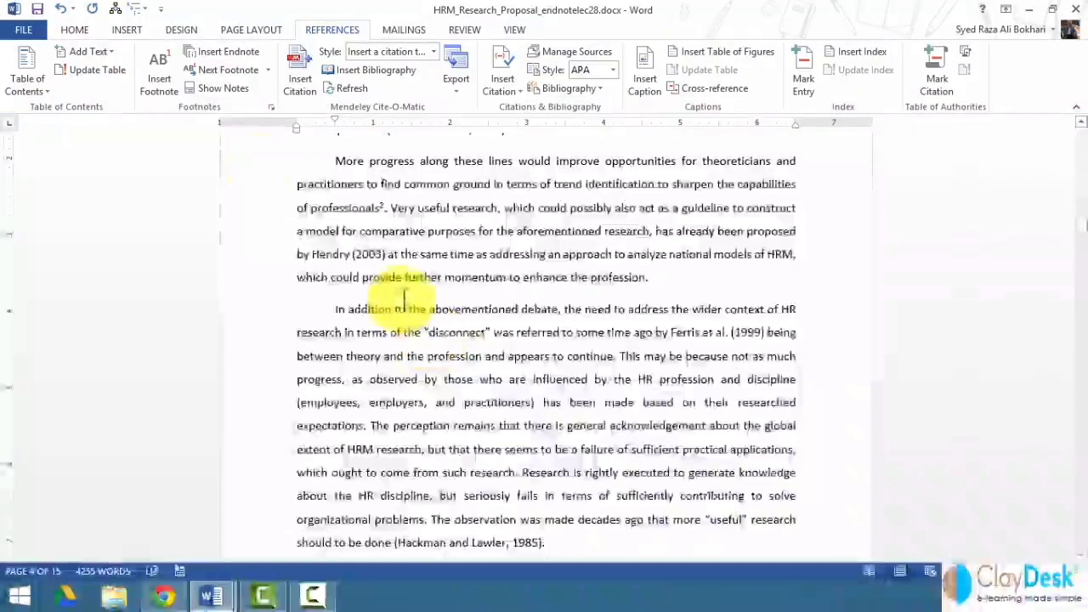
pyautogui.click(271, 107)
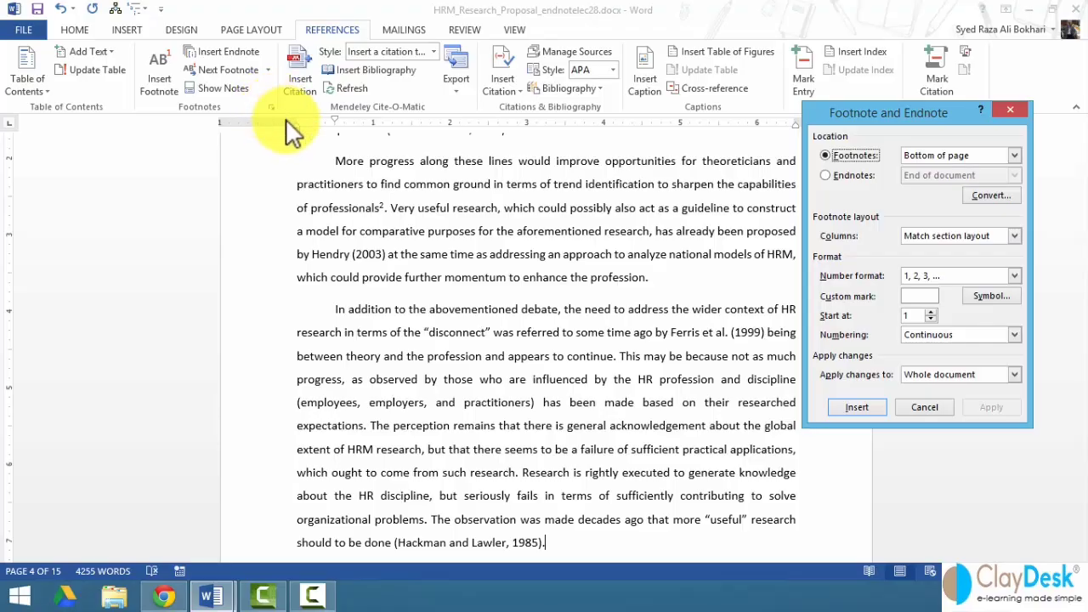
pyautogui.moveTo(907, 112); pyautogui.dragTo(613, 89)
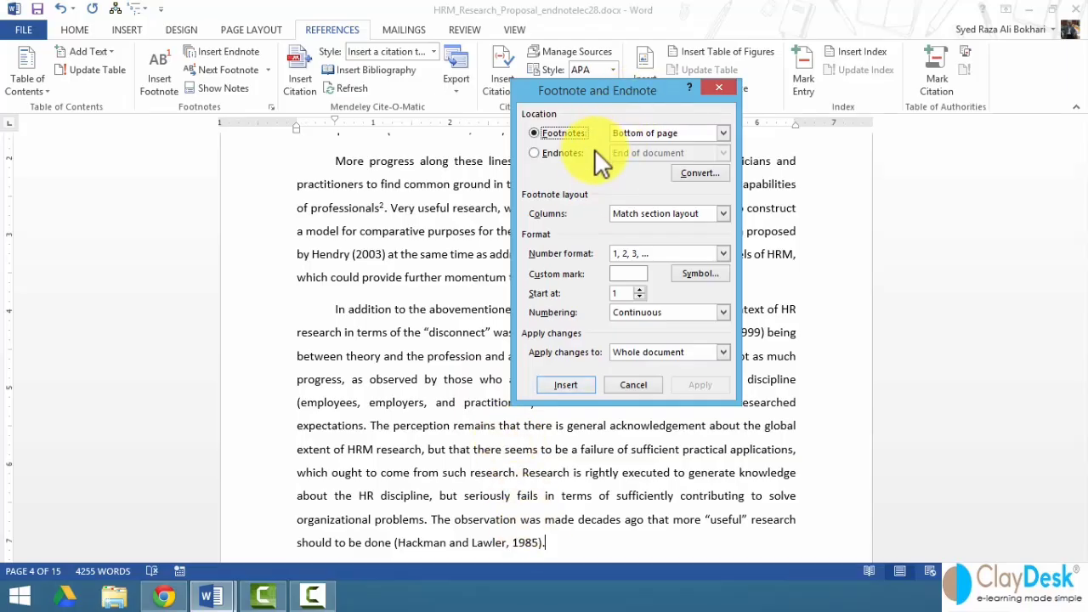
pyautogui.click(564, 153)
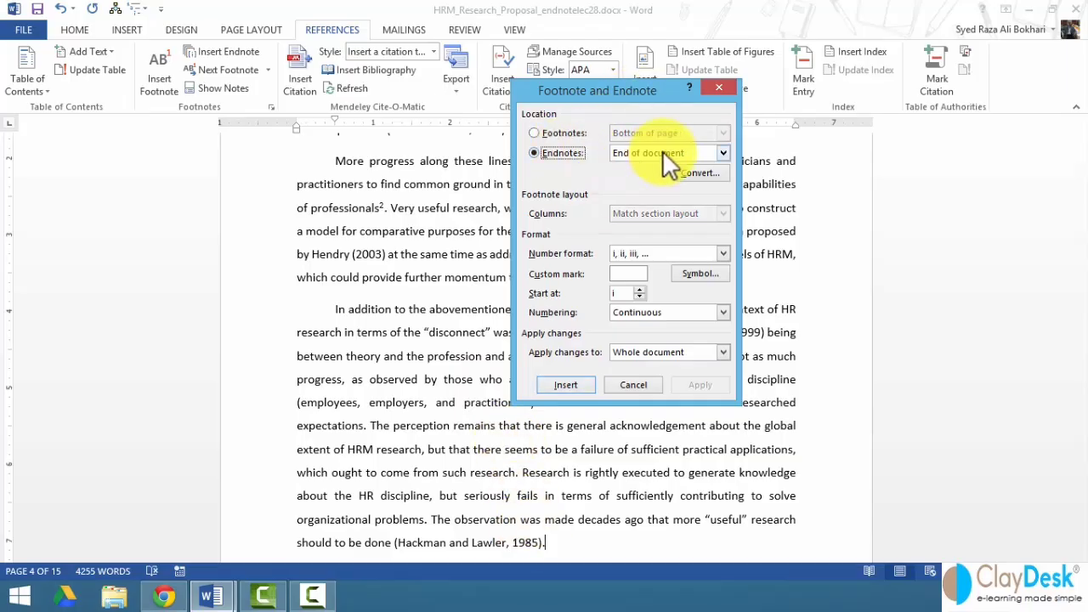
pyautogui.click(724, 153)
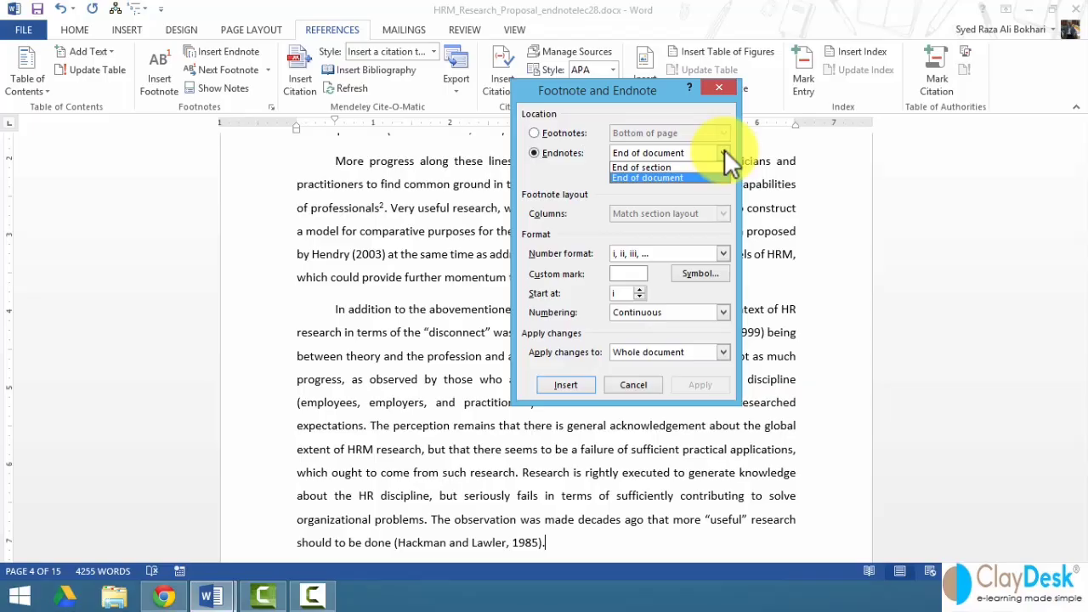
pyautogui.click(724, 152)
pyautogui.click(557, 135)
pyautogui.click(724, 132)
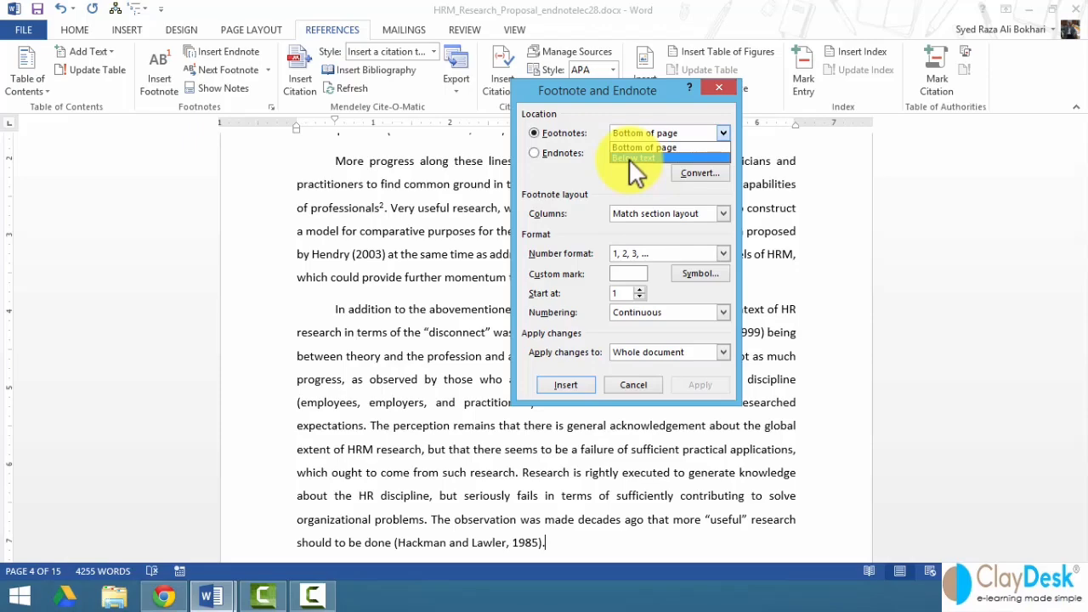
pyautogui.click(693, 173)
pyautogui.click(692, 175)
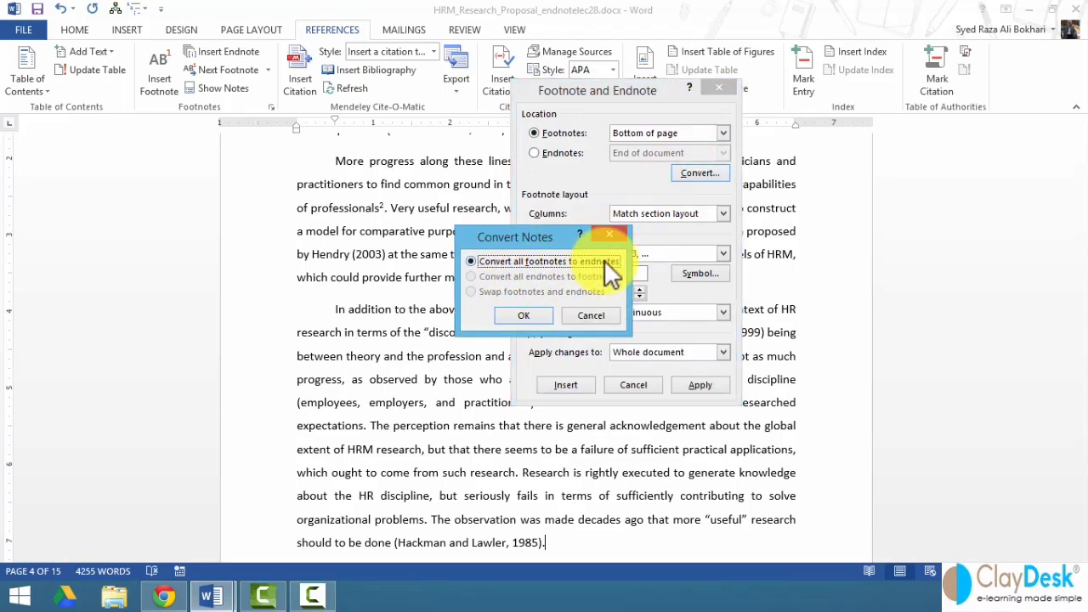
pyautogui.click(591, 315)
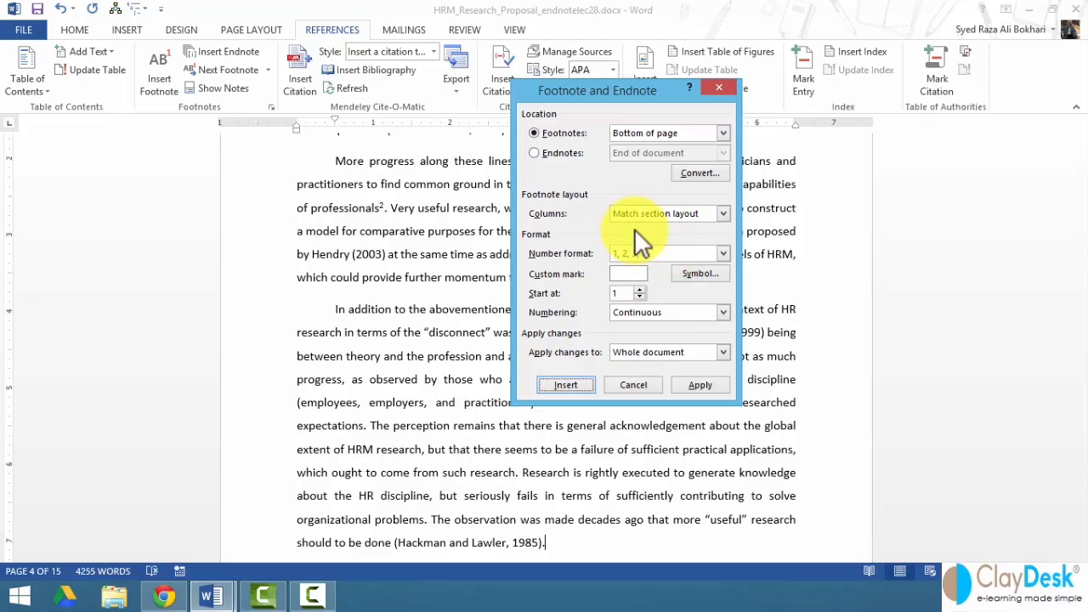
pyautogui.click(724, 214)
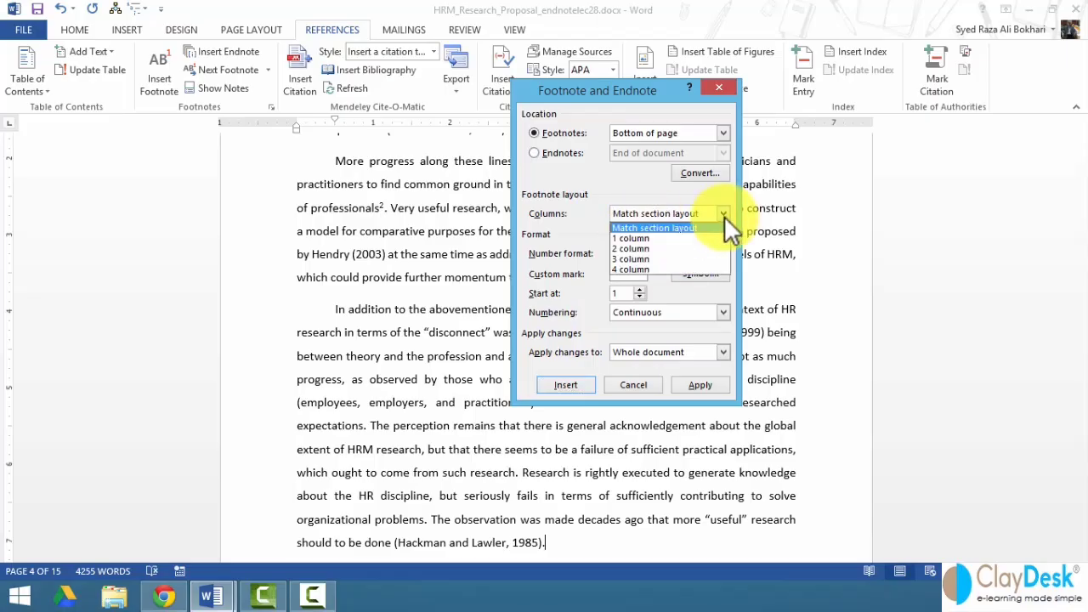
pyautogui.click(675, 227)
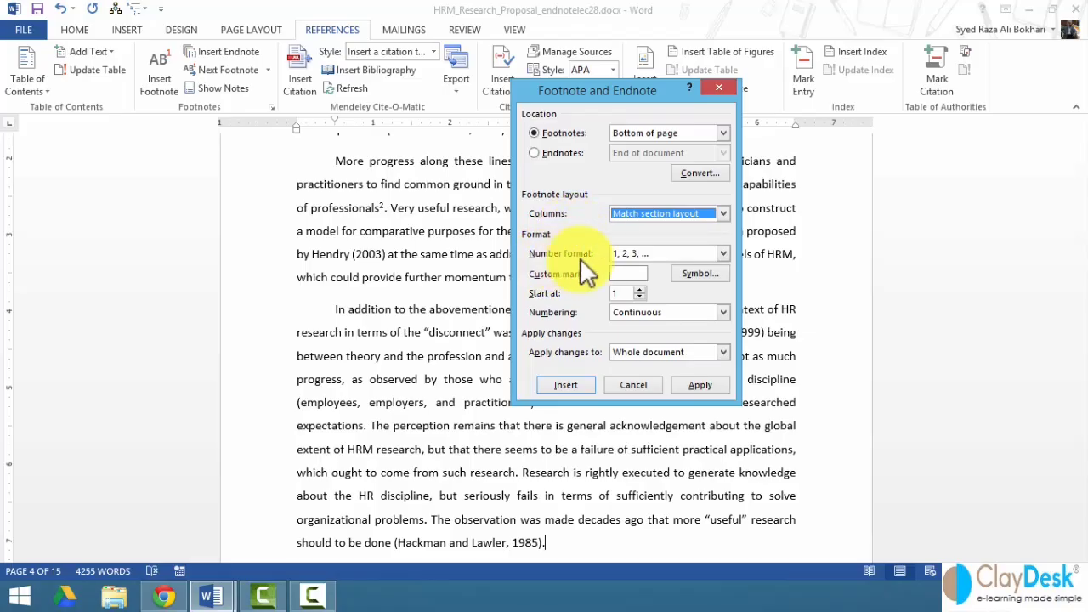
pyautogui.click(624, 253)
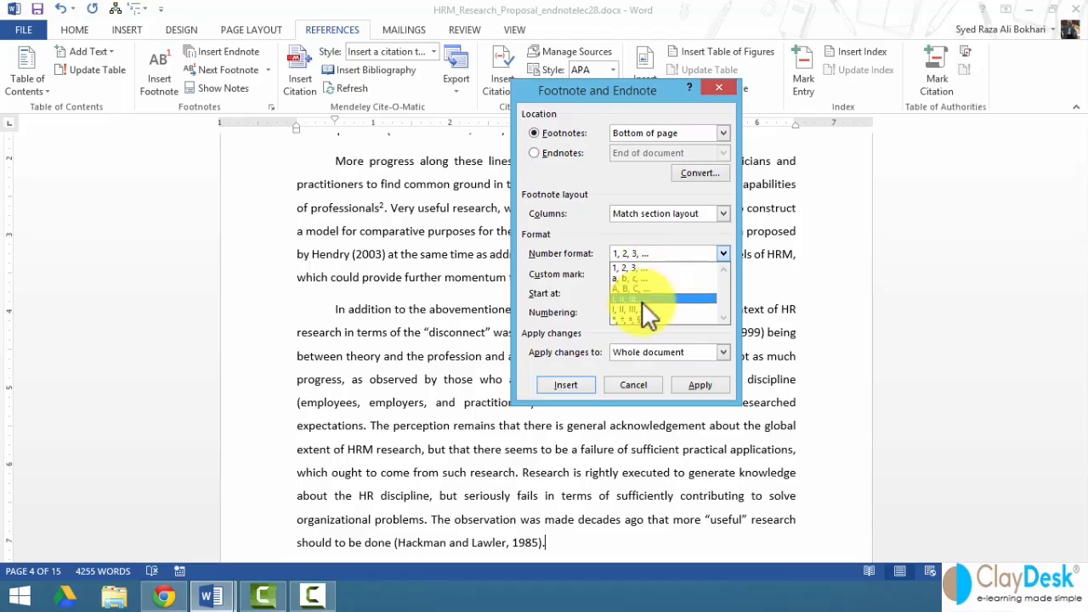
pyautogui.click(556, 278)
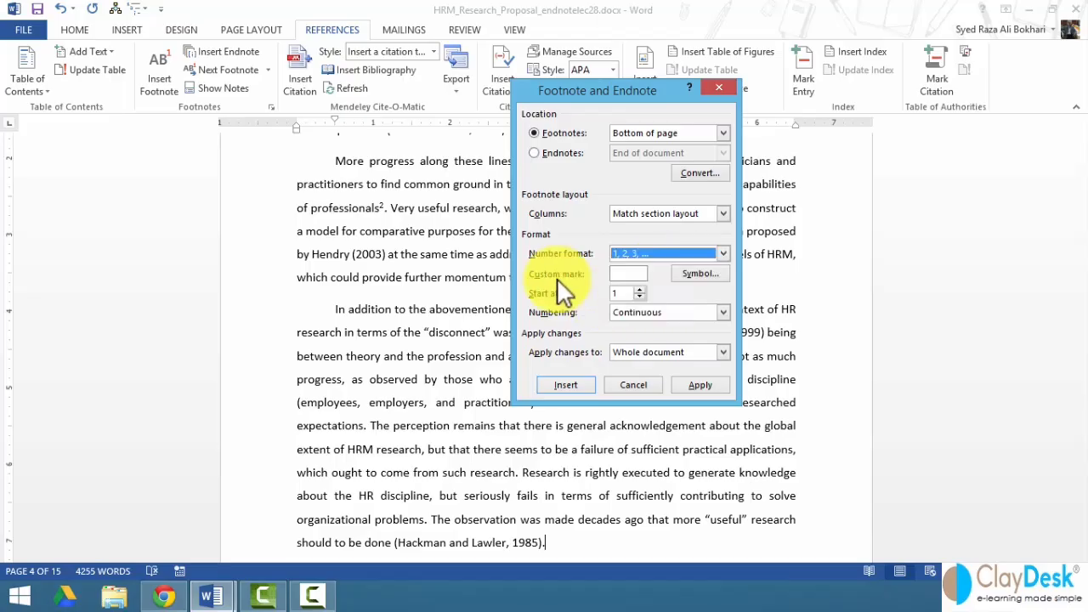
pyautogui.click(693, 274)
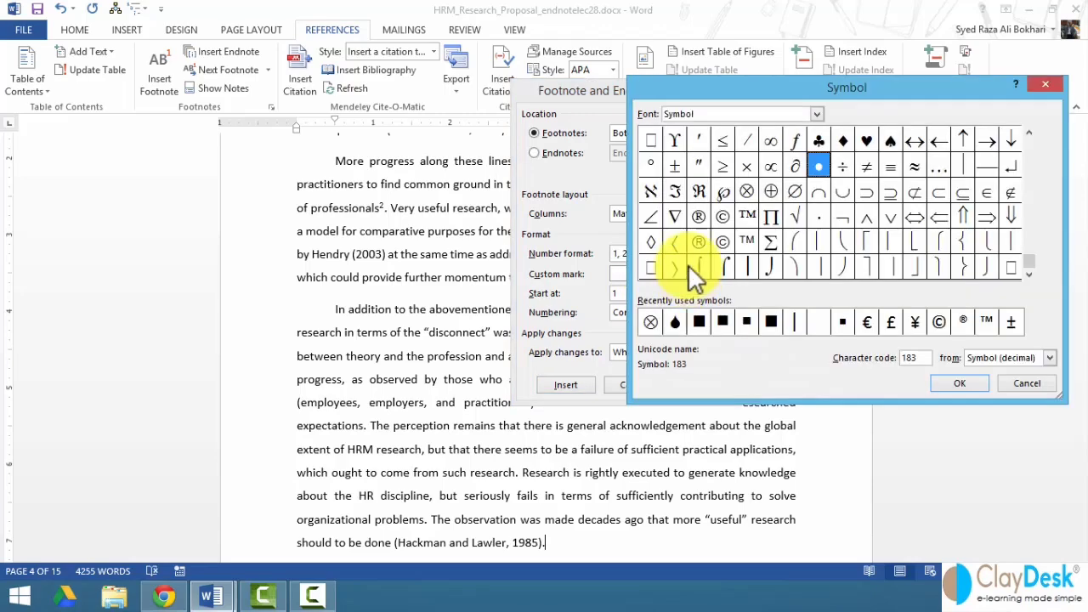
pyautogui.click(1023, 383)
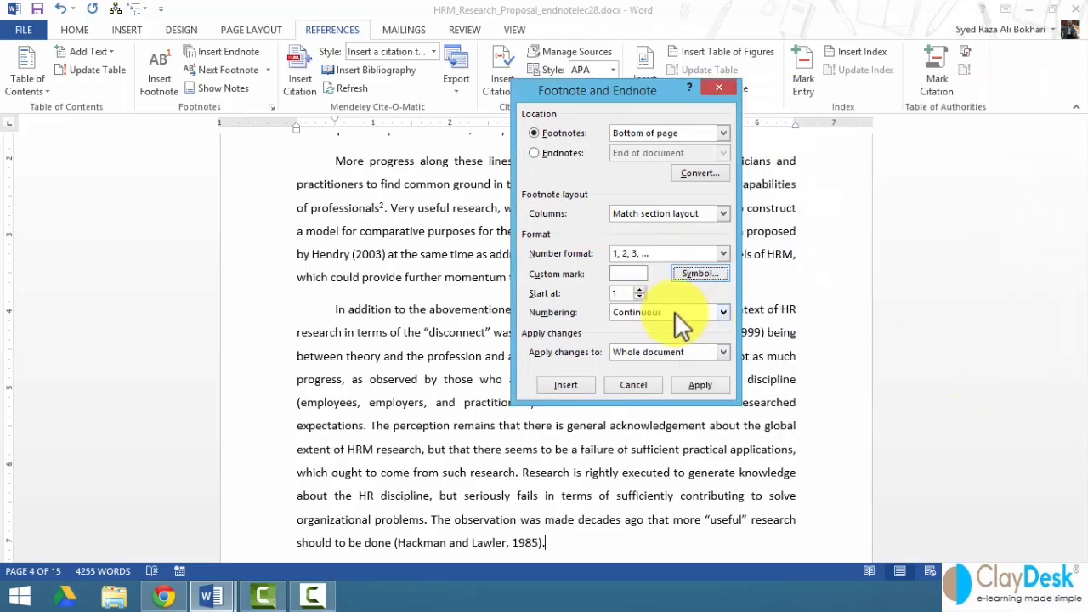
pyautogui.click(637, 289)
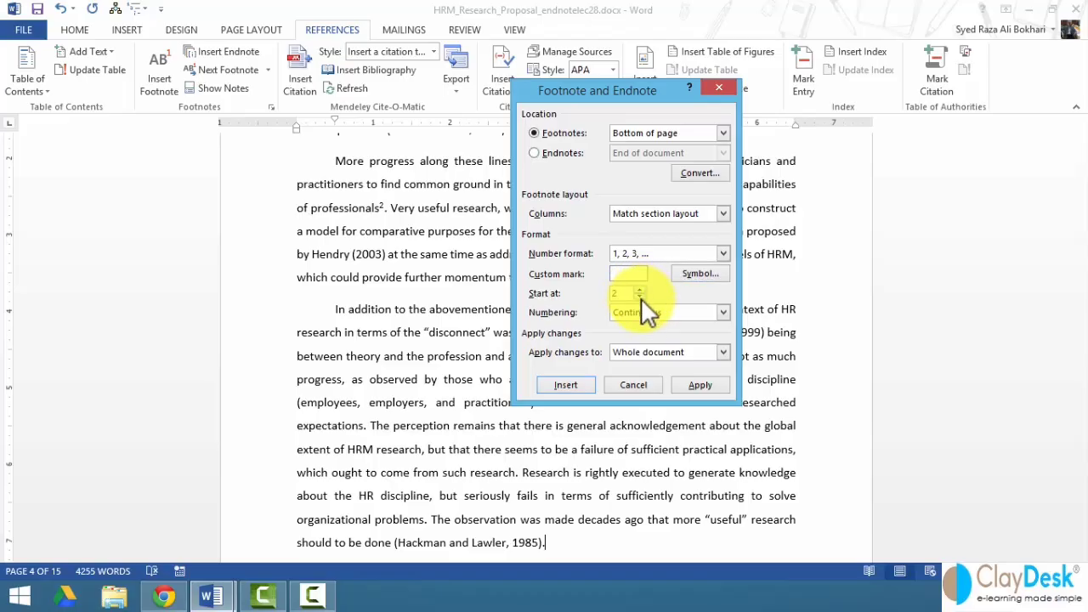
pyautogui.click(722, 313)
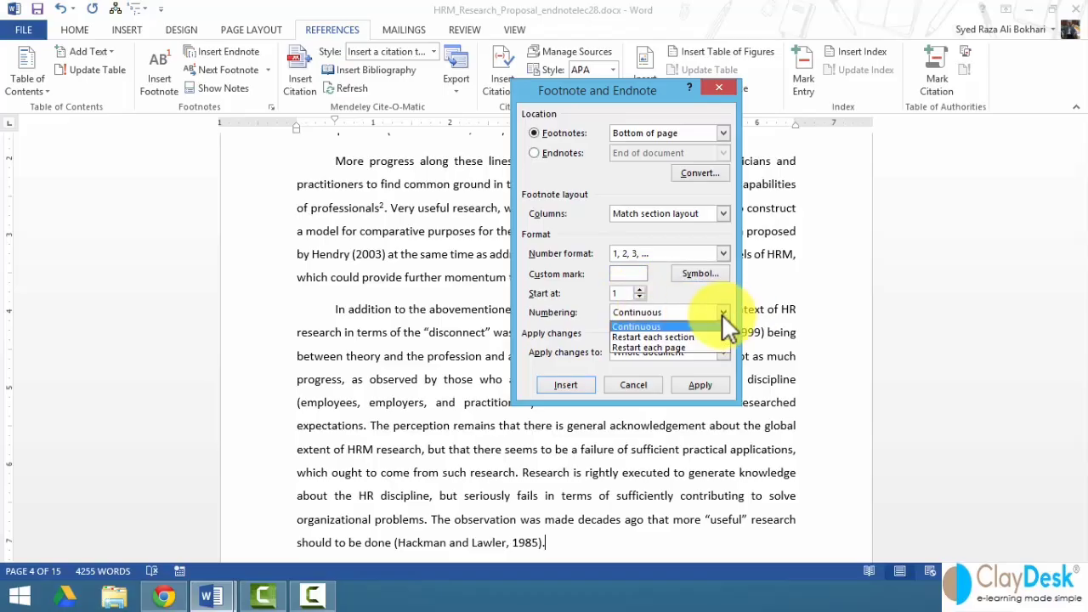
pyautogui.click(675, 326)
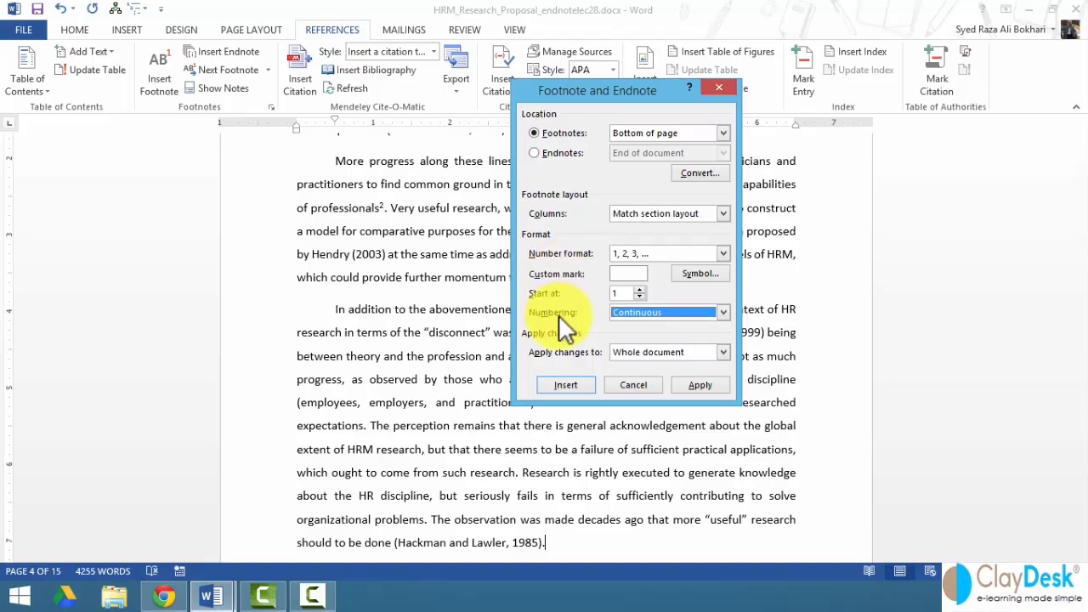
pyautogui.click(708, 352)
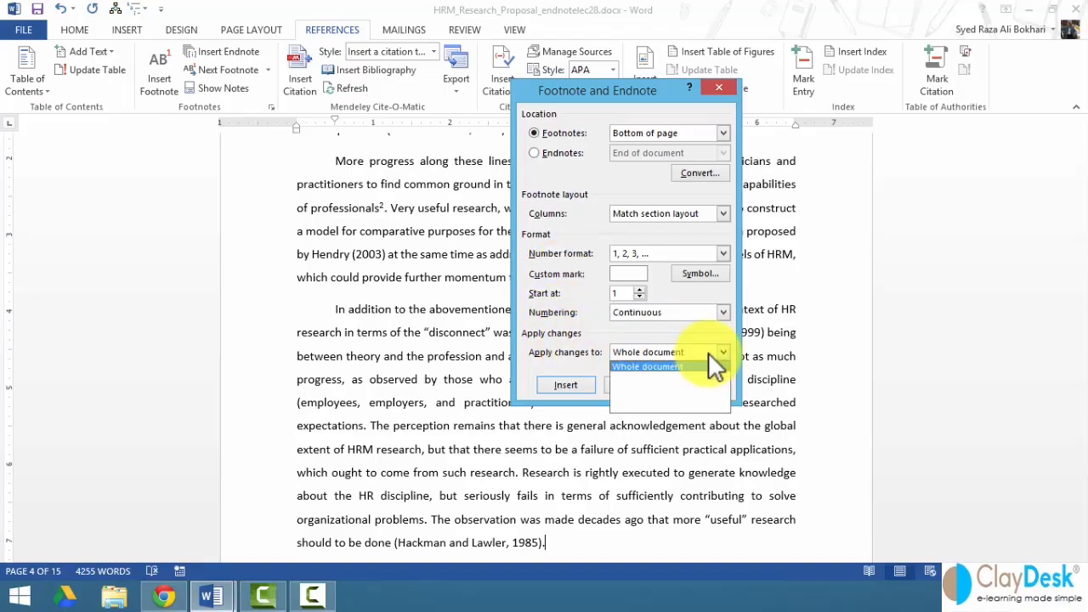
pyautogui.click(708, 352)
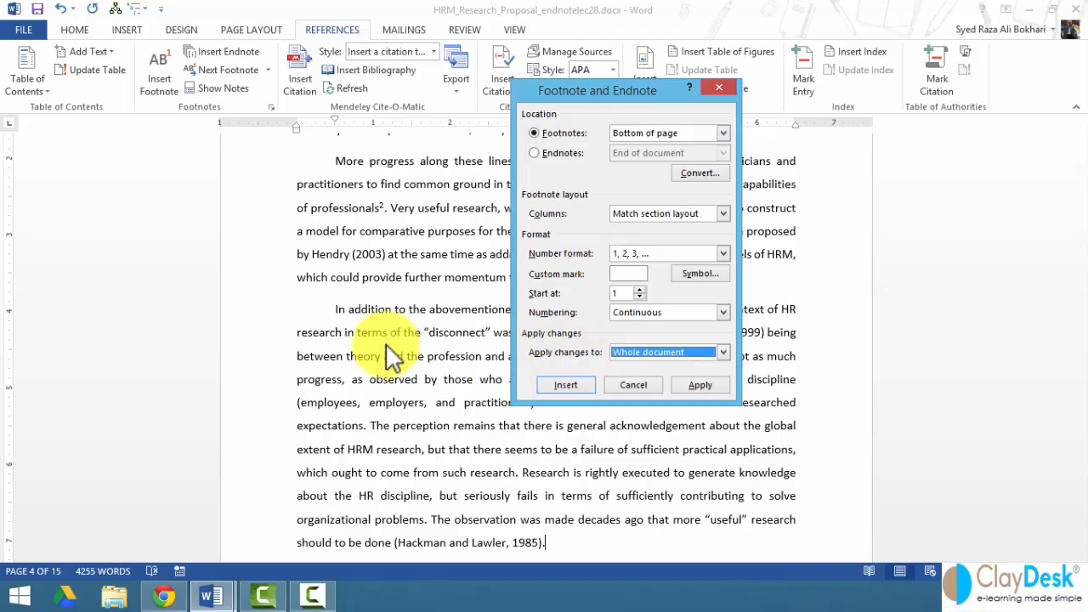
pyautogui.click(633, 385)
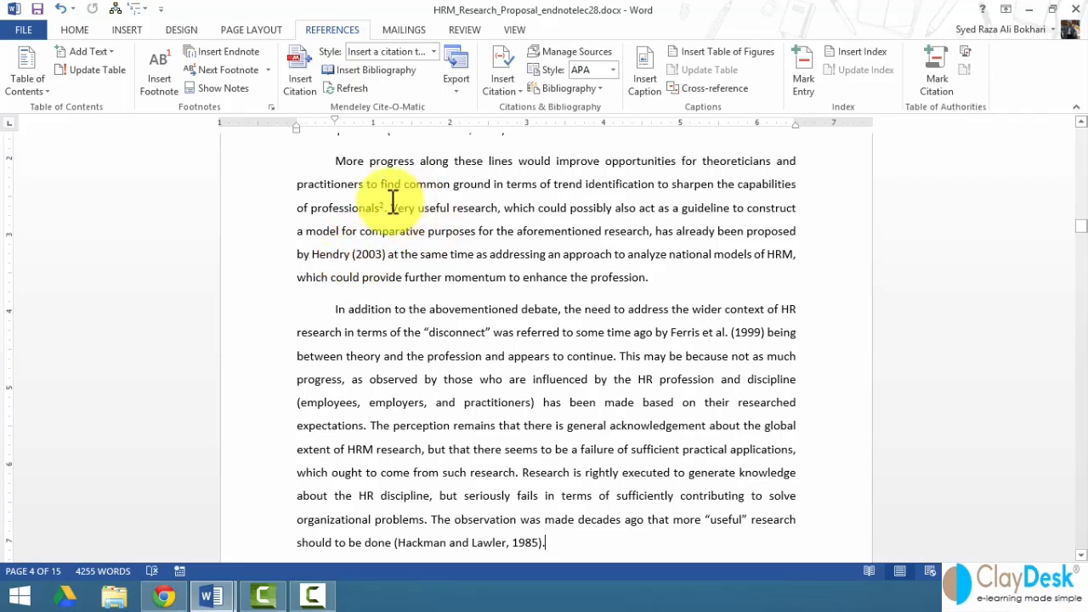
# - Attach an endnote to 'Let's add the following text' citing the author and the year 2003
pyautogui.click(221, 51)
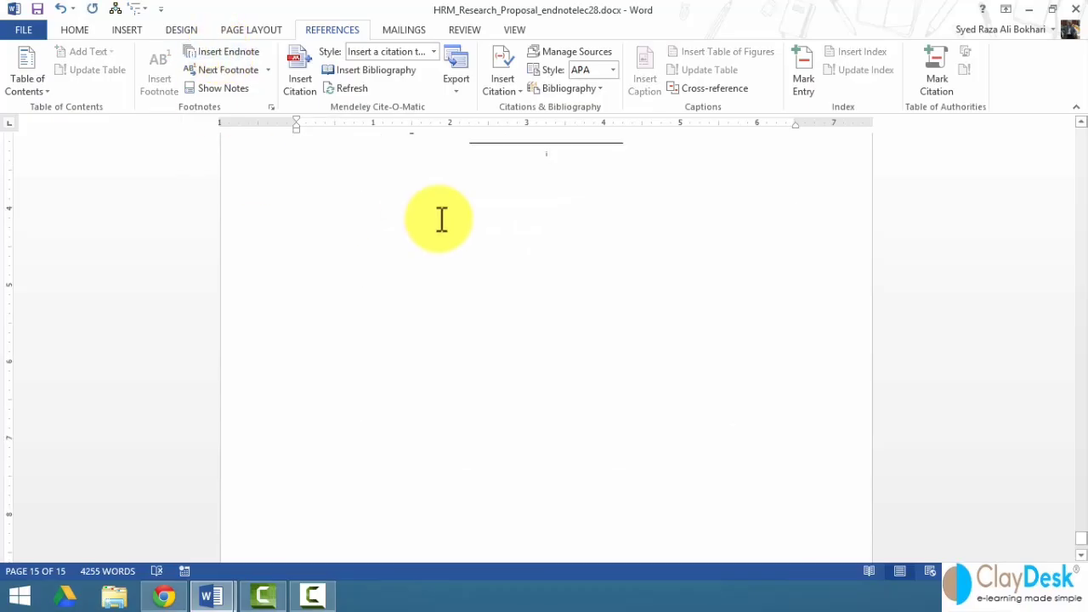
pyautogui.scroll(4, 441, 219)
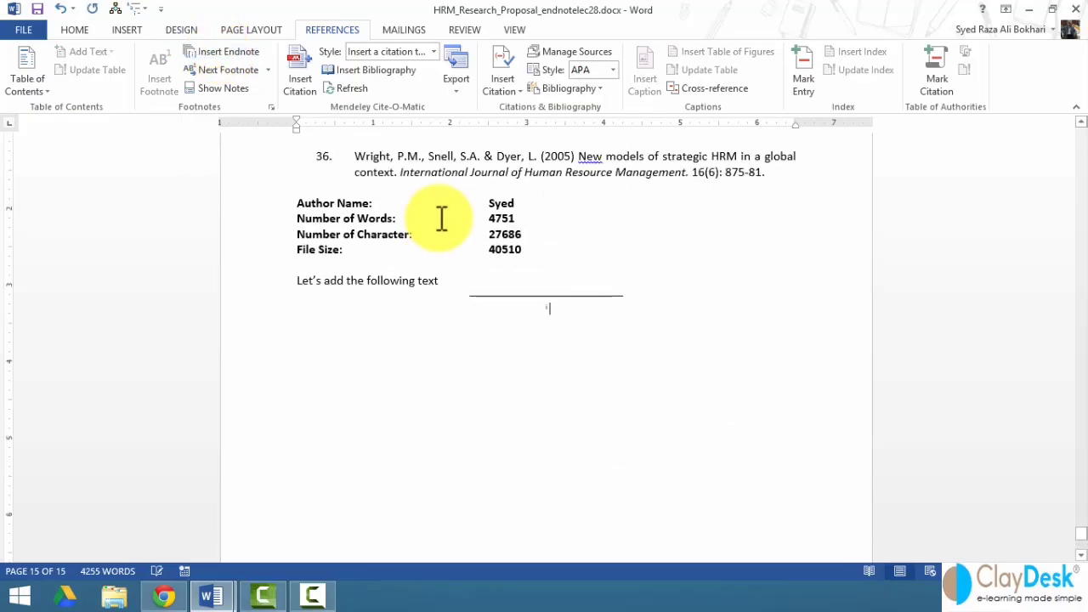
pyautogui.scroll(-1, 480, 292)
pyautogui.scroll(-1, 476, 291)
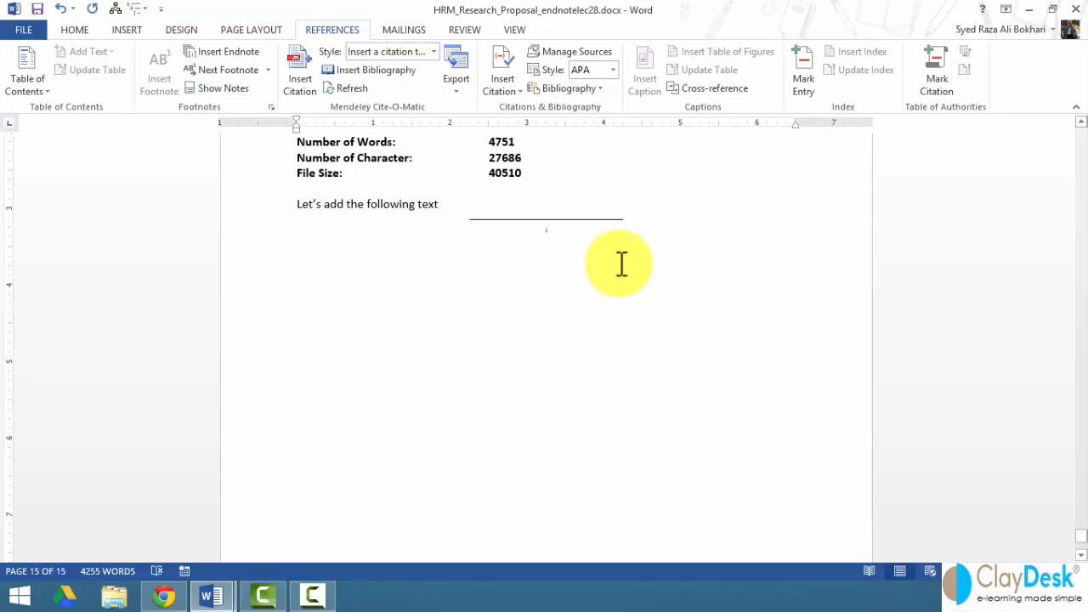
pyautogui.write('Doug')
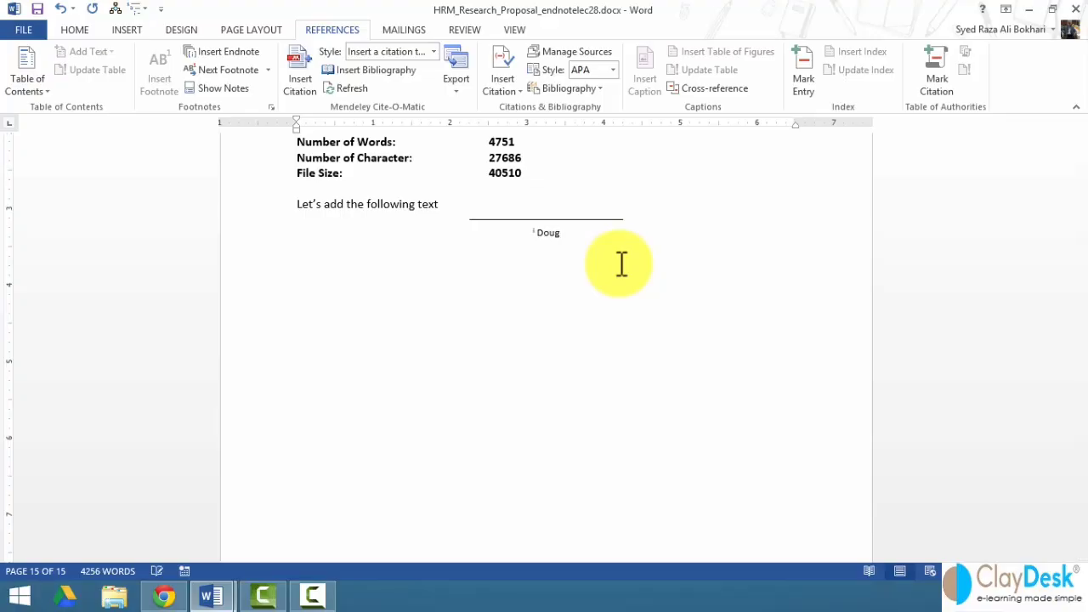
pyautogui.write(', 2003')
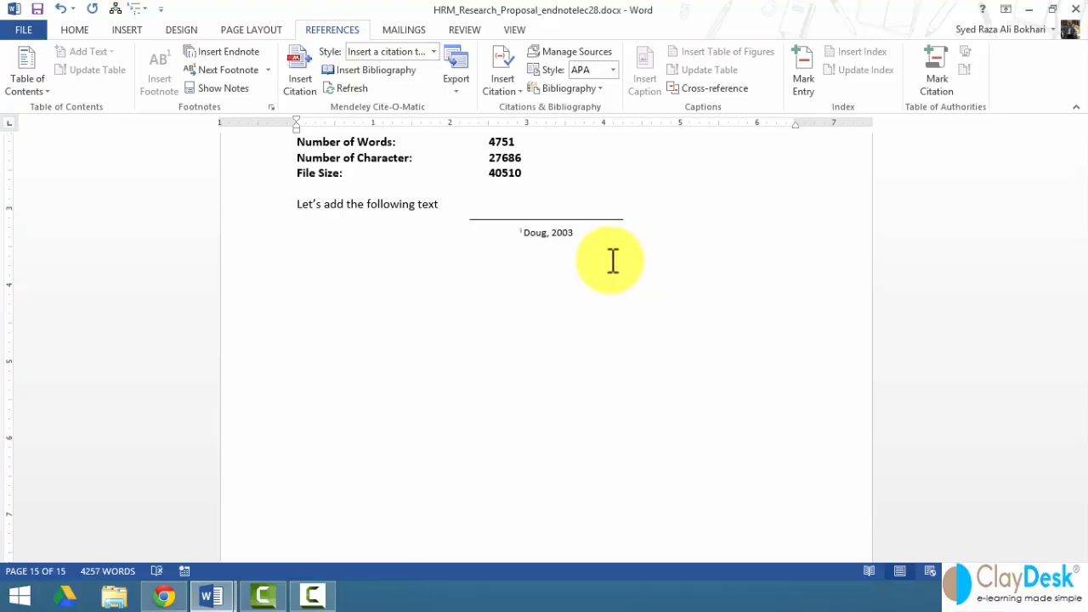
# - Jump between a note mark and its note text, then return to the References list on page 12
pyautogui.click(222, 92)
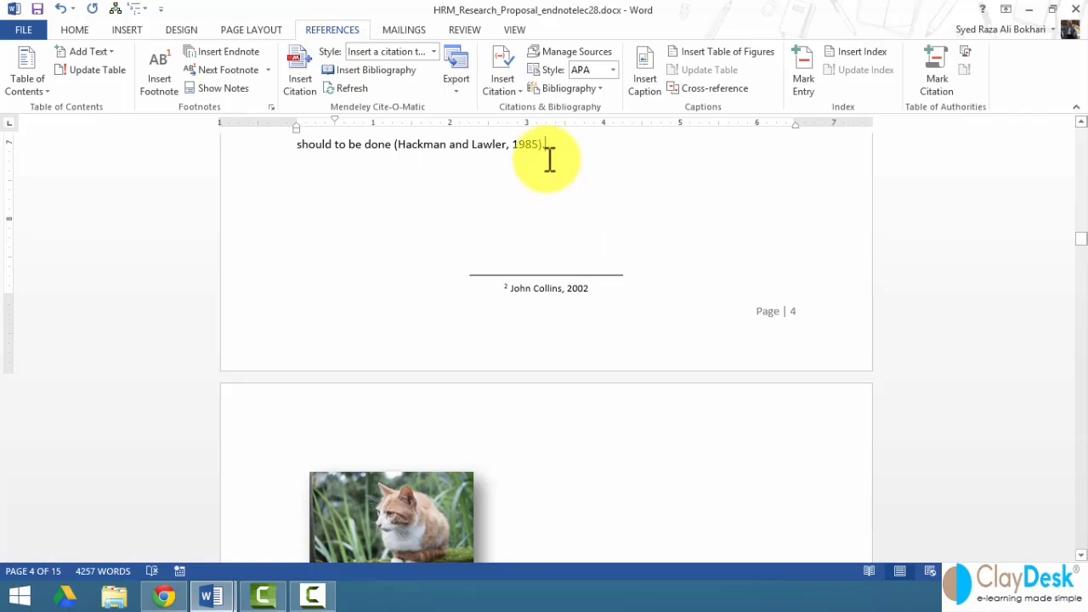
pyautogui.moveTo(544, 144); pyautogui.dragTo(547, 144)
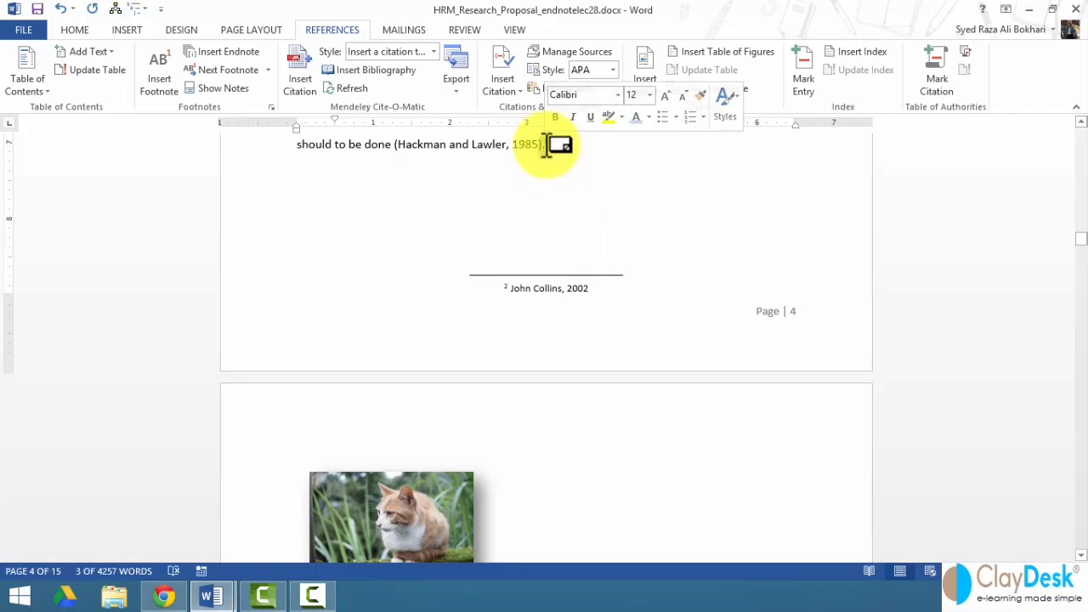
pyautogui.doubleClick(546, 144)
pyautogui.scroll(3, 510, 238)
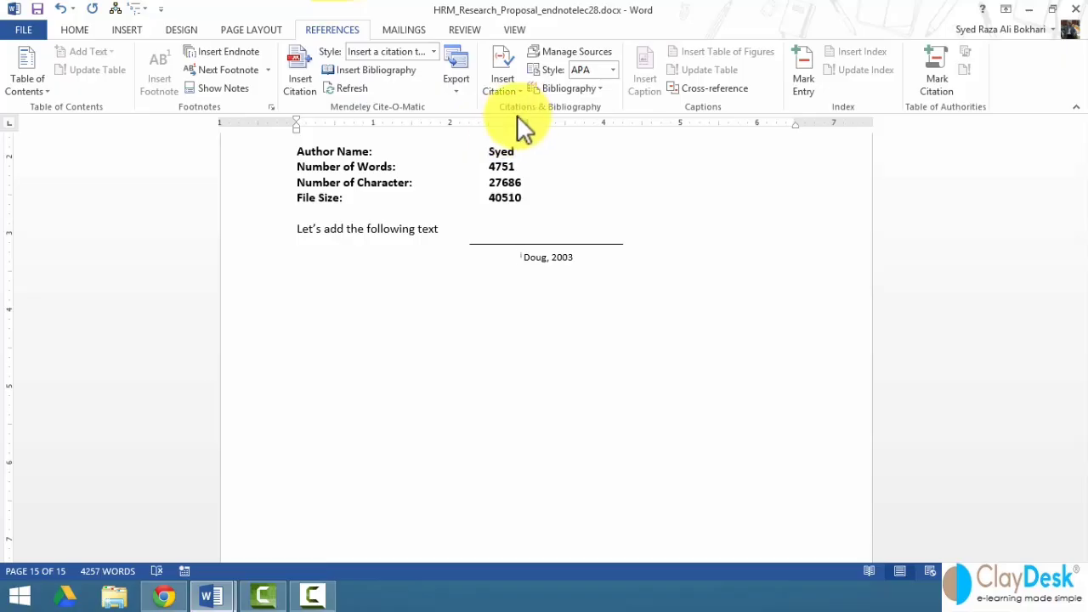
pyautogui.scroll(4, 437, 289)
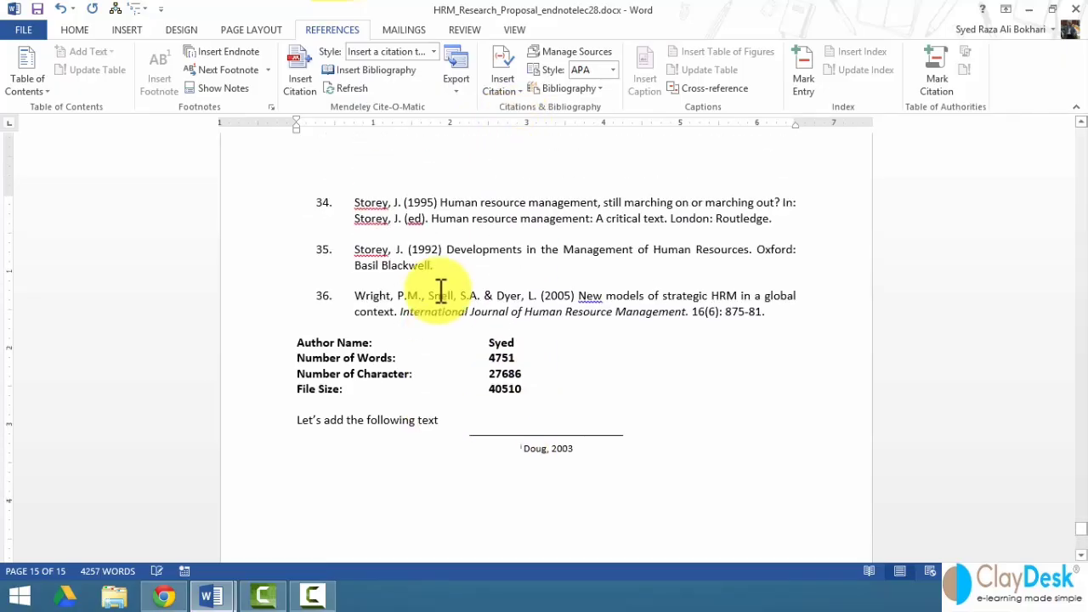
pyautogui.scroll(15, 438, 288)
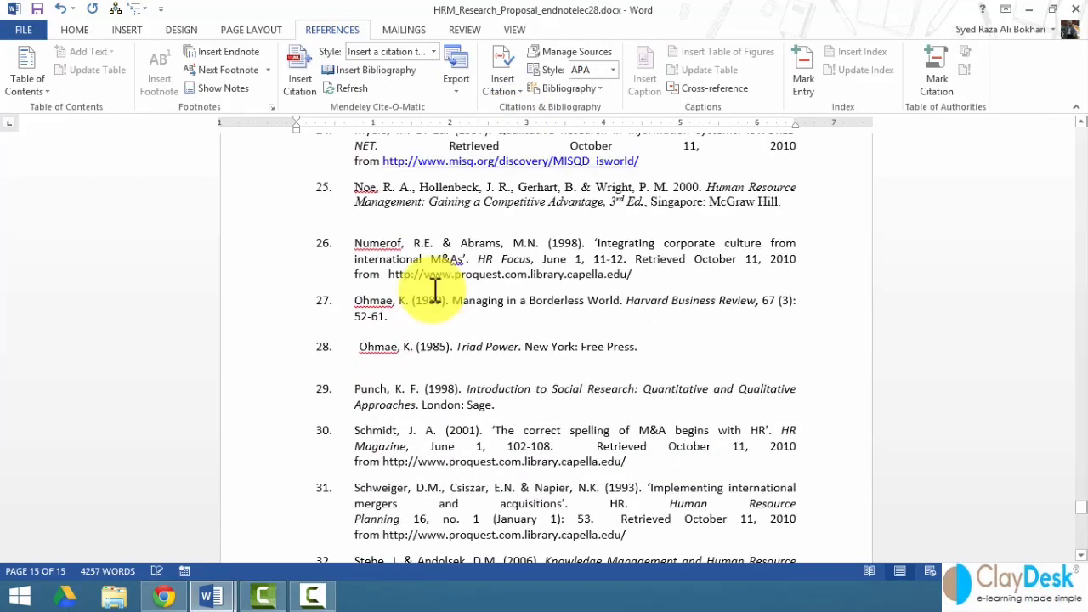
pyautogui.scroll(15, 433, 289)
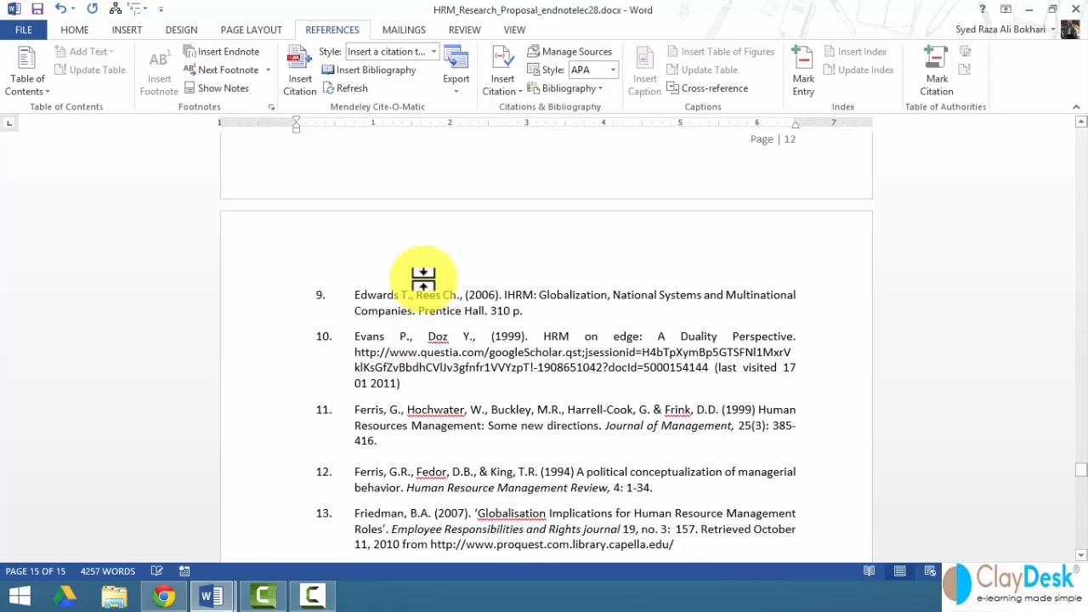
pyautogui.scroll(12, 423, 279)
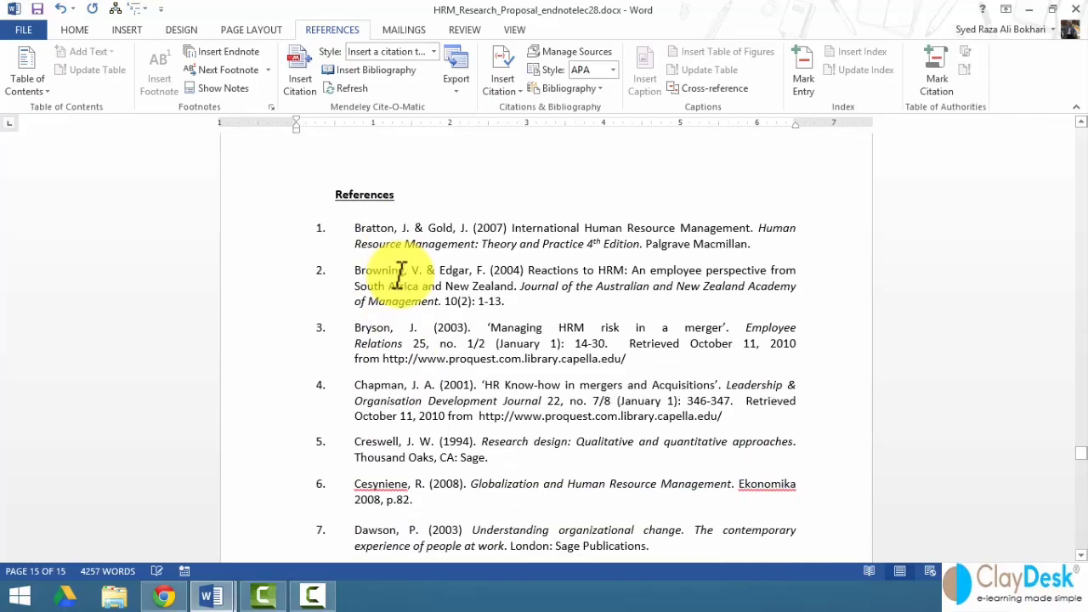
pyautogui.click(359, 230)
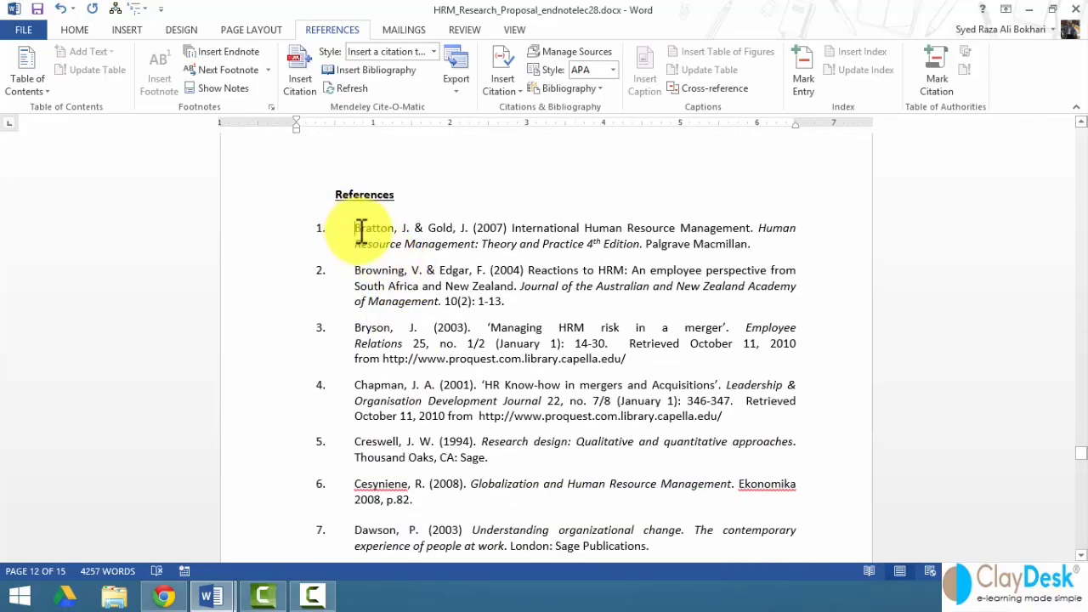
# - Select the Bratton reference and keep the citation style at APA, then move up to page 11
pyautogui.moveTo(358, 229); pyautogui.dragTo(729, 243)
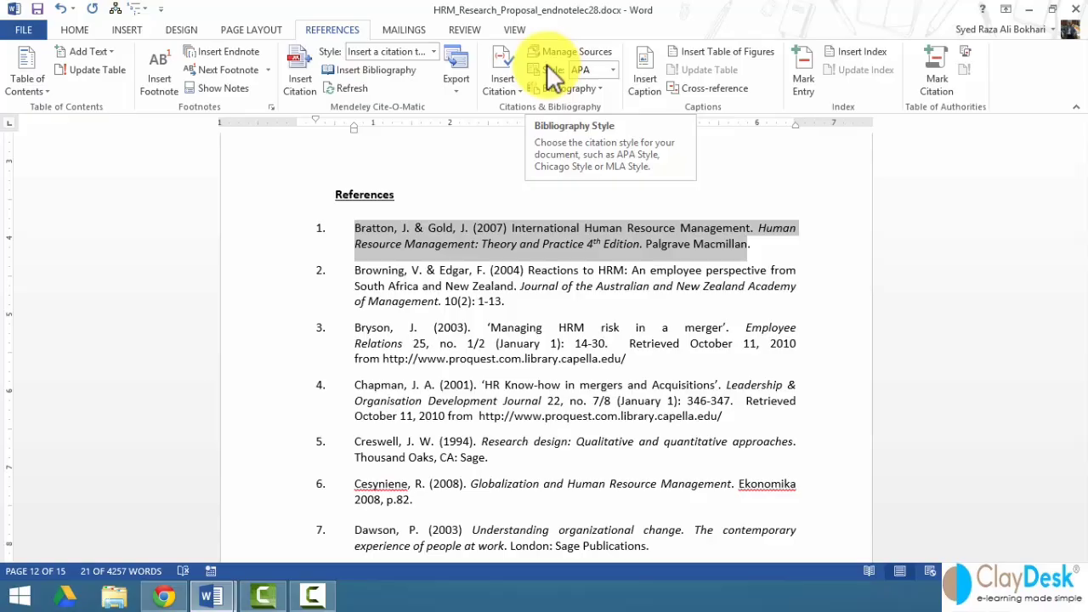
pyautogui.click(614, 70)
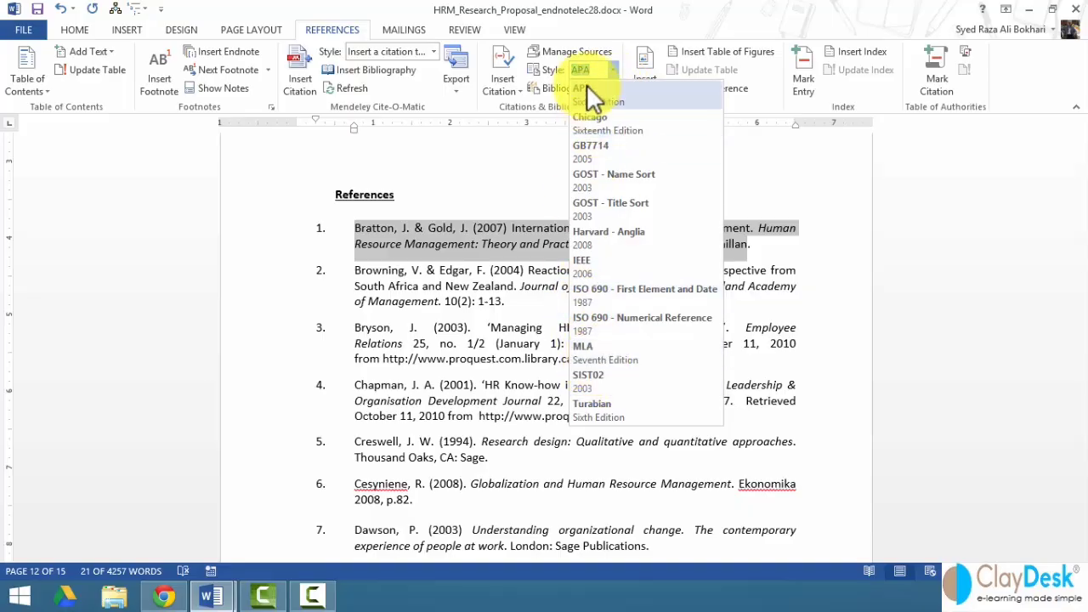
pyautogui.click(614, 71)
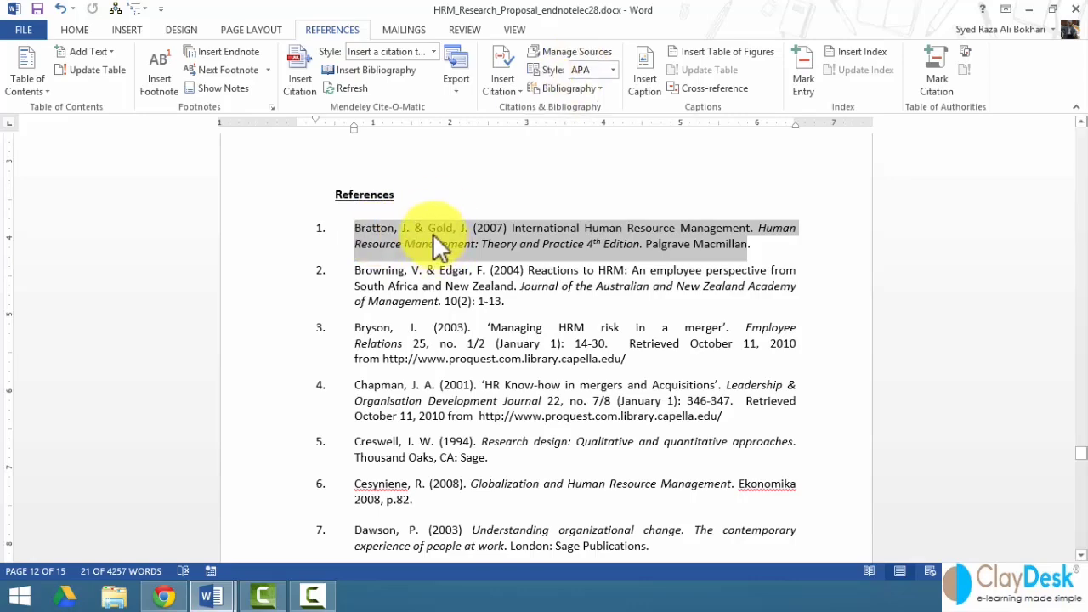
pyautogui.tripleClick(362, 229)
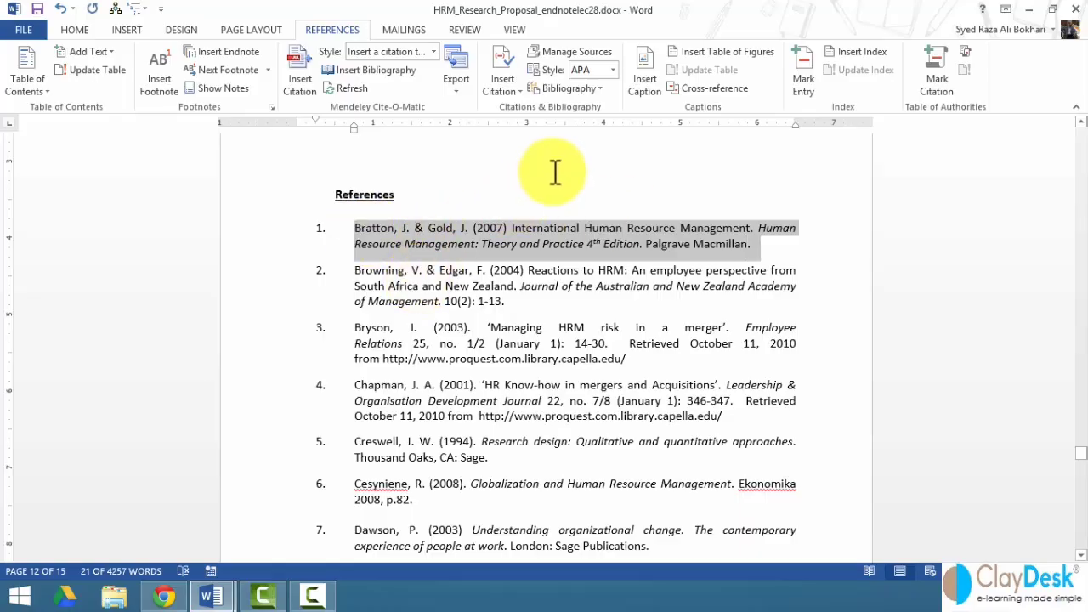
pyautogui.scroll(1, 384, 234)
pyautogui.click(385, 233)
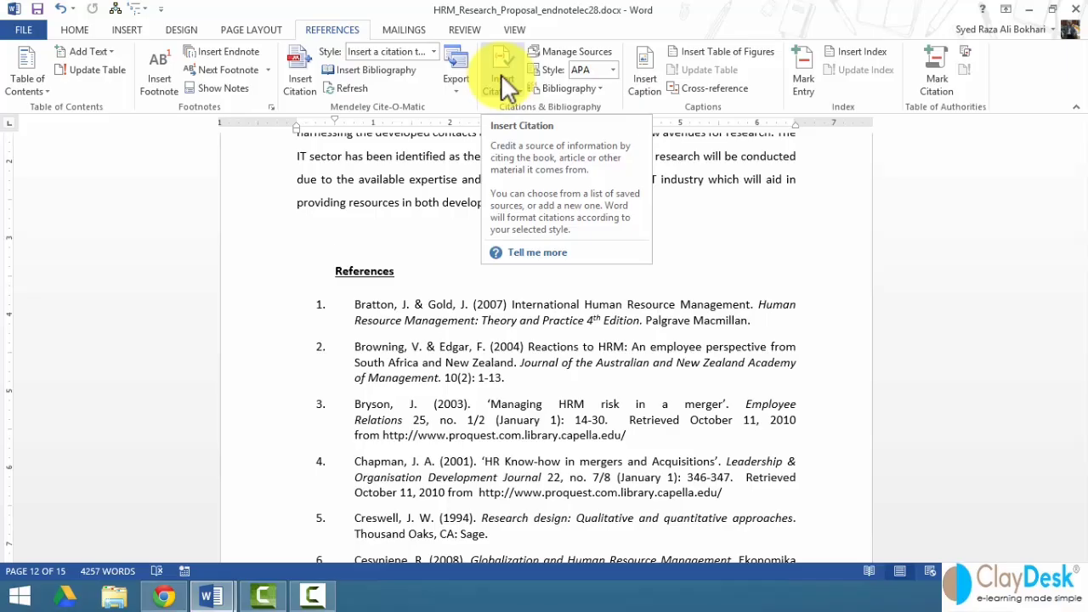
pyautogui.scroll(5, 389, 204)
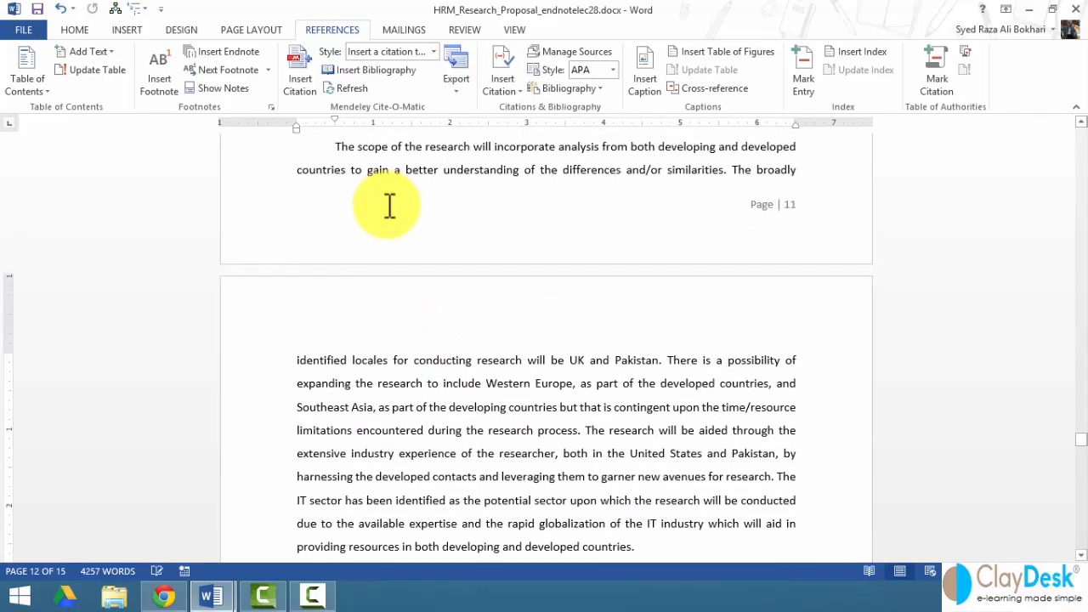
pyautogui.scroll(3, 389, 204)
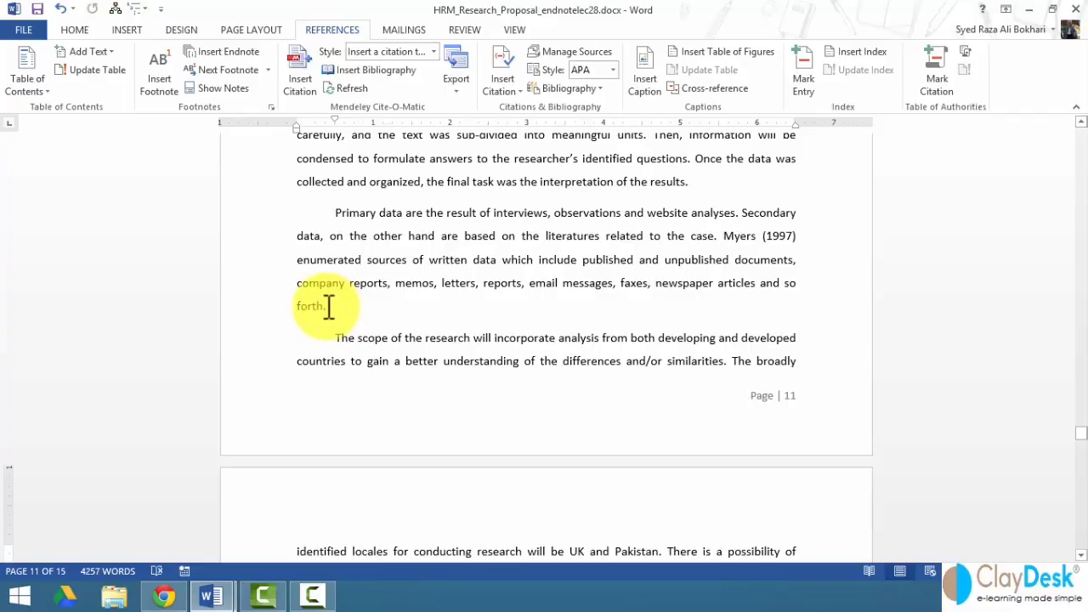
# - Start a new citation source with the source type set to Web site
pyautogui.click(504, 68)
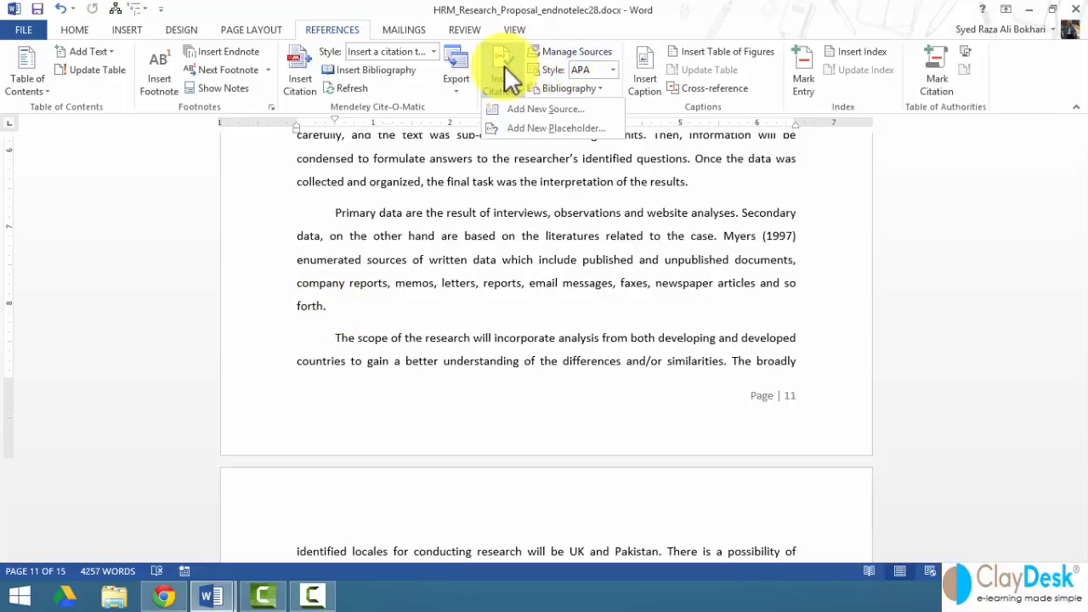
pyautogui.click(554, 109)
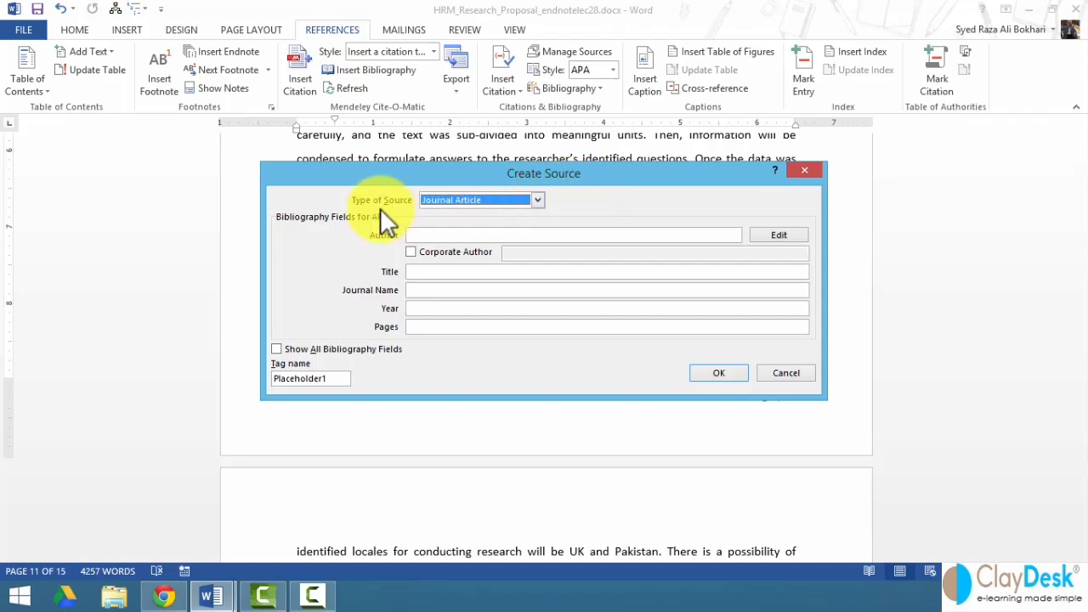
pyautogui.click(542, 203)
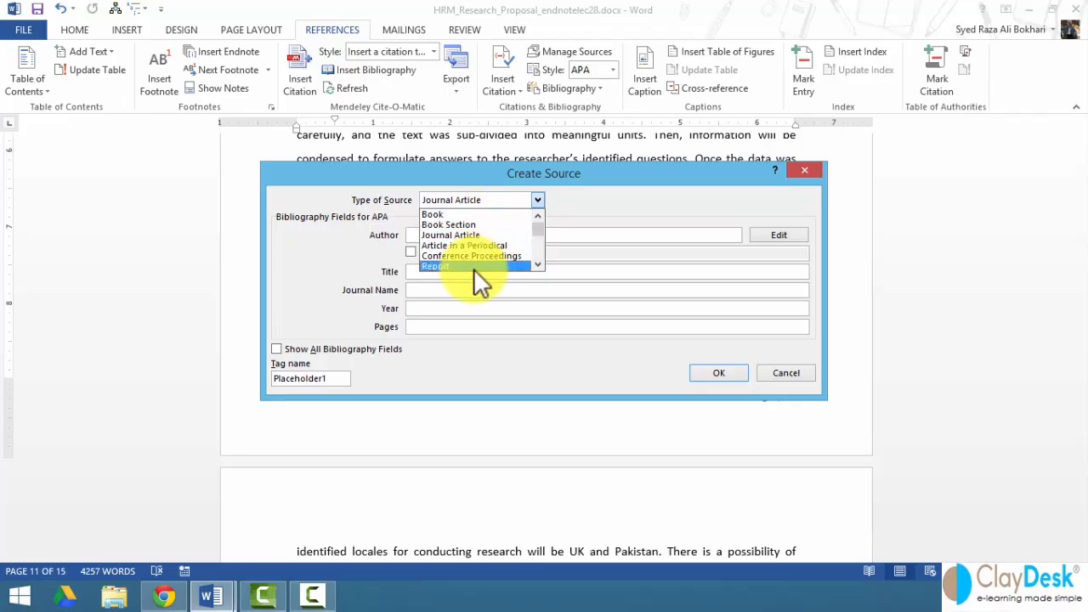
pyautogui.click(537, 265)
pyautogui.click(537, 265)
pyautogui.click(537, 265)
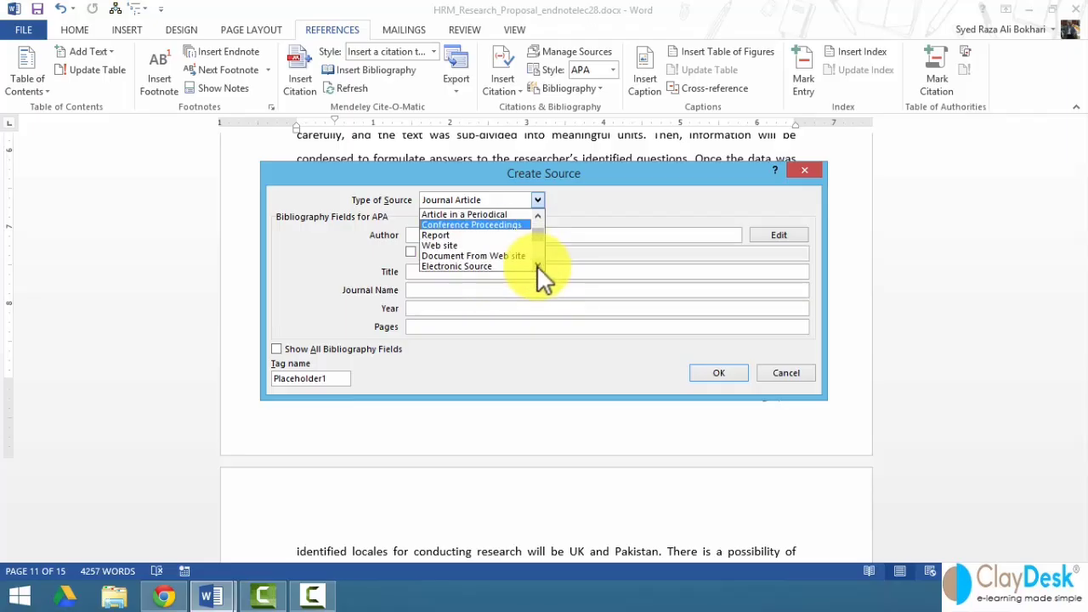
pyautogui.click(457, 244)
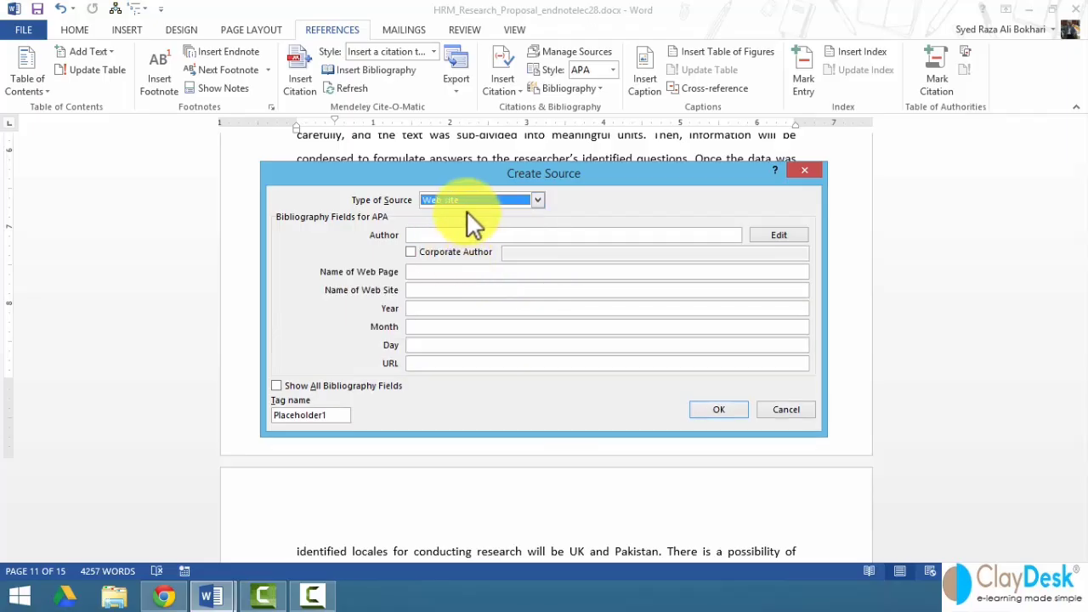
# - Enter page name 'Claydesk e-learning', site name ClayDesk, year 2014, month November, day Monday
pyautogui.click(434, 272)
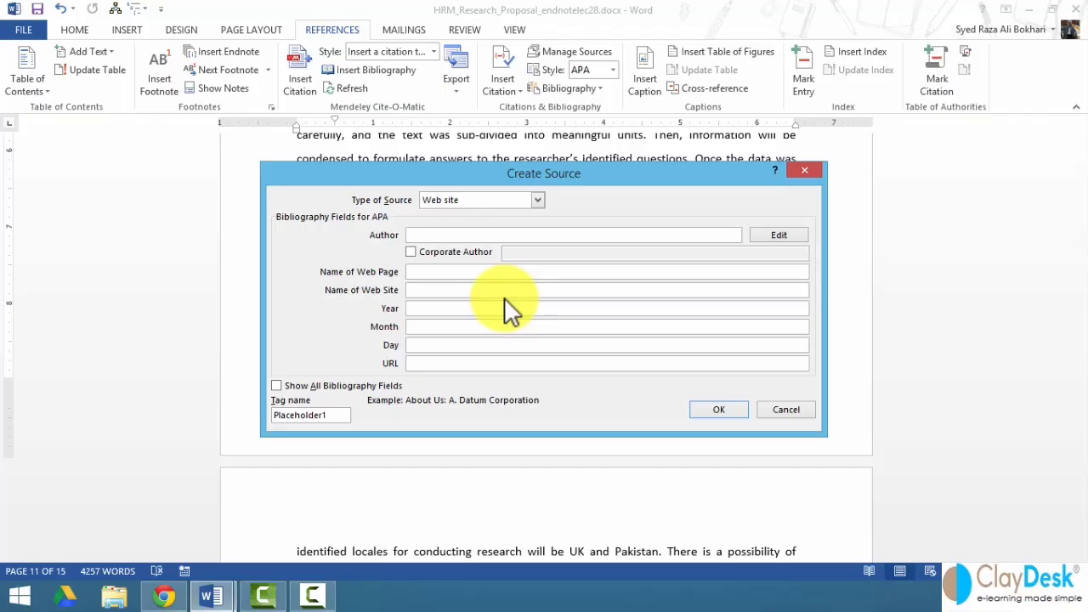
pyautogui.write('Claydesk e-learning')
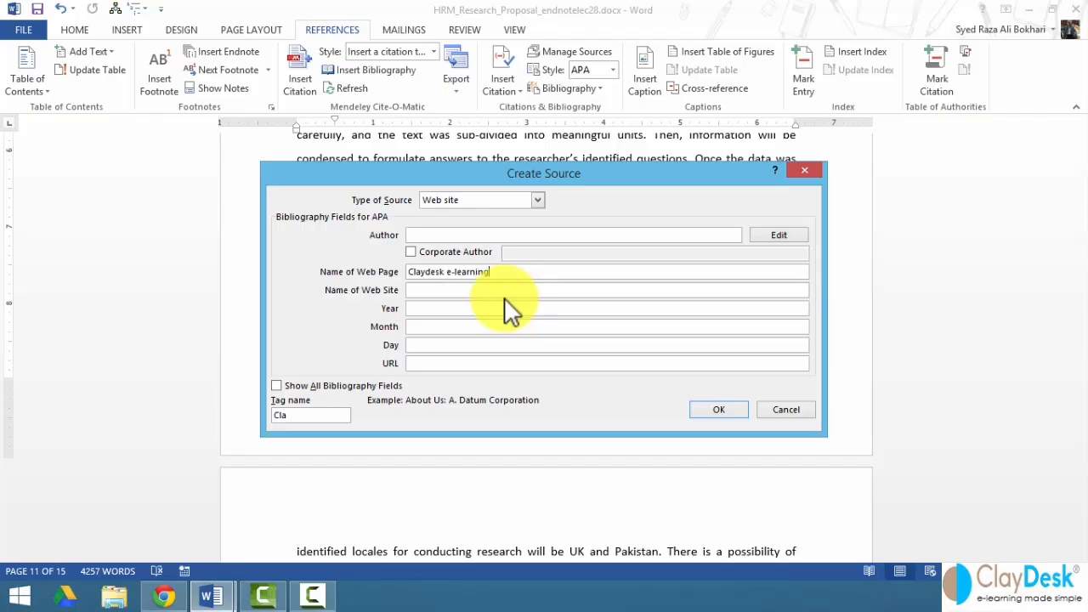
pyautogui.press('Tab')
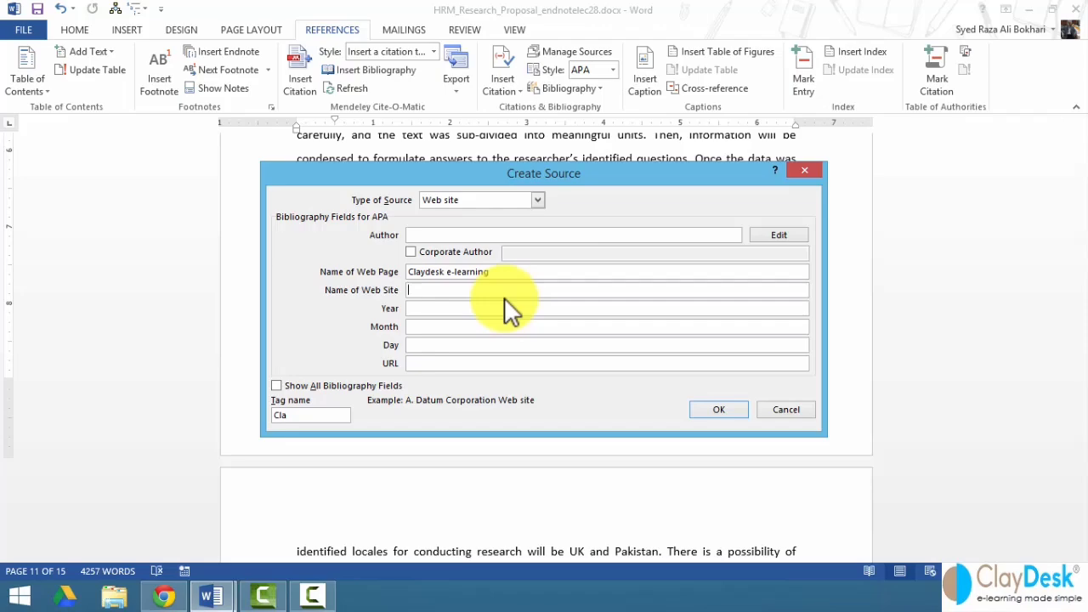
pyautogui.write('ClayDeks')
pyautogui.press('BackSpace')
pyautogui.press('BackSpace')
pyautogui.write('sk')
pyautogui.press('Tab')
pyautogui.write('4')
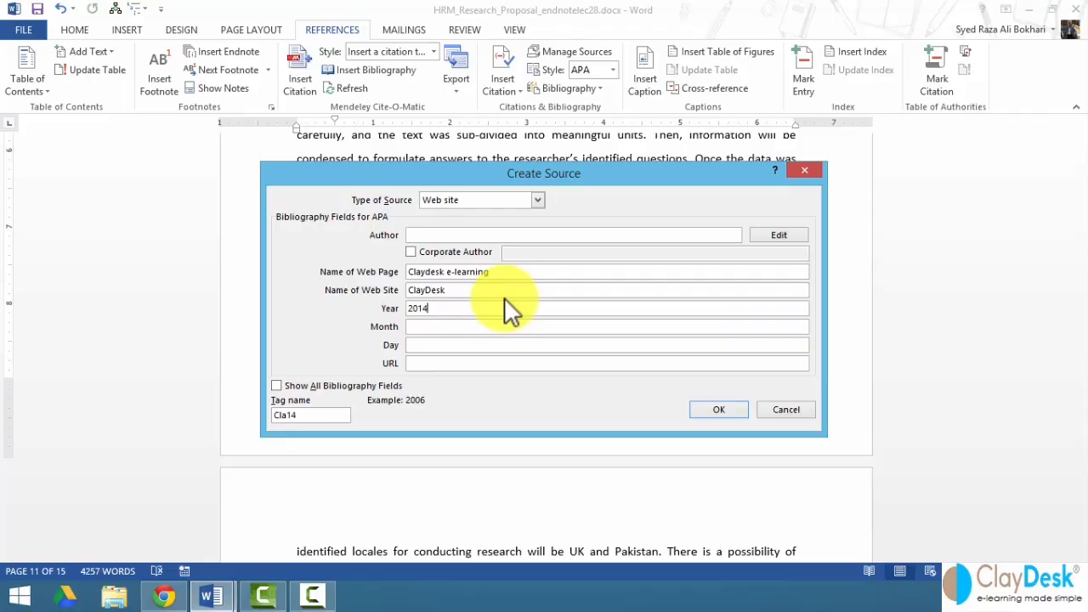
pyautogui.press('Tab')
pyautogui.write('November')
pyautogui.press('Tab')
pyautogui.write('Monday')
pyautogui.press('Tab')
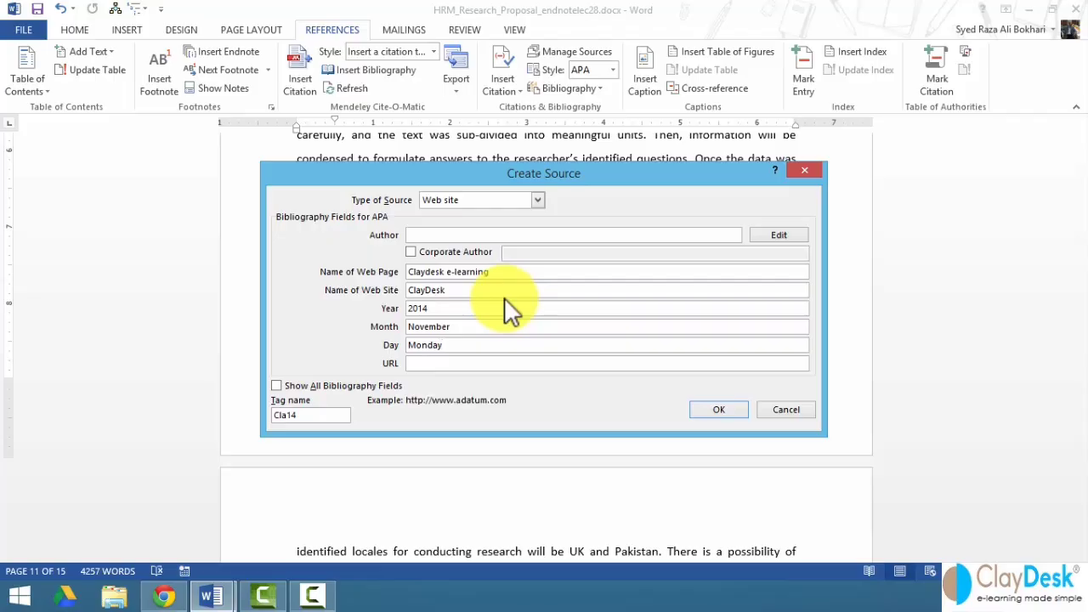
pyautogui.write('http://www.claydesk.com')
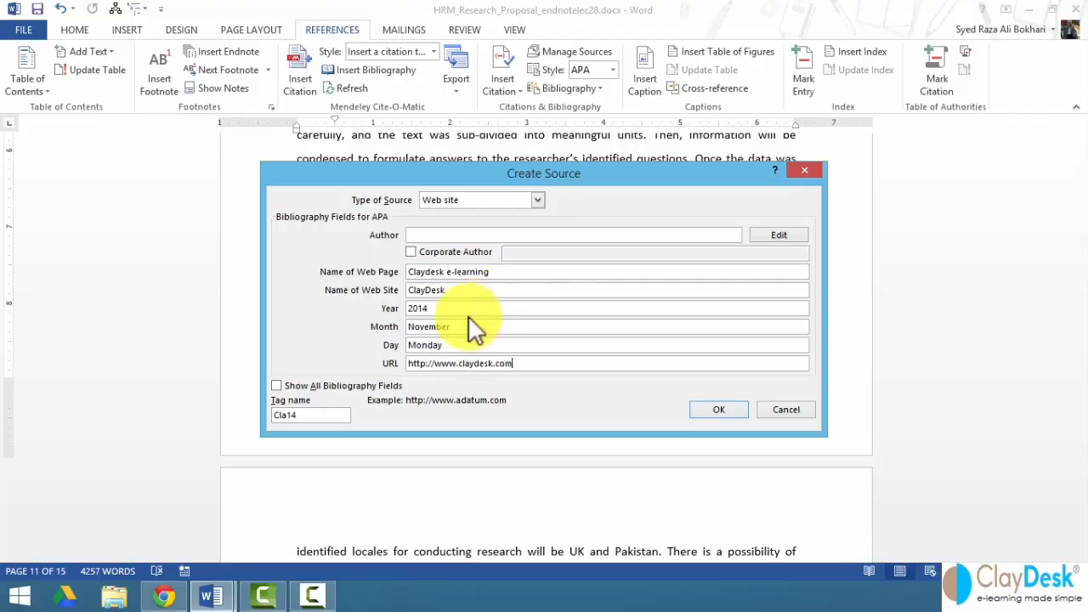
pyautogui.click(276, 385)
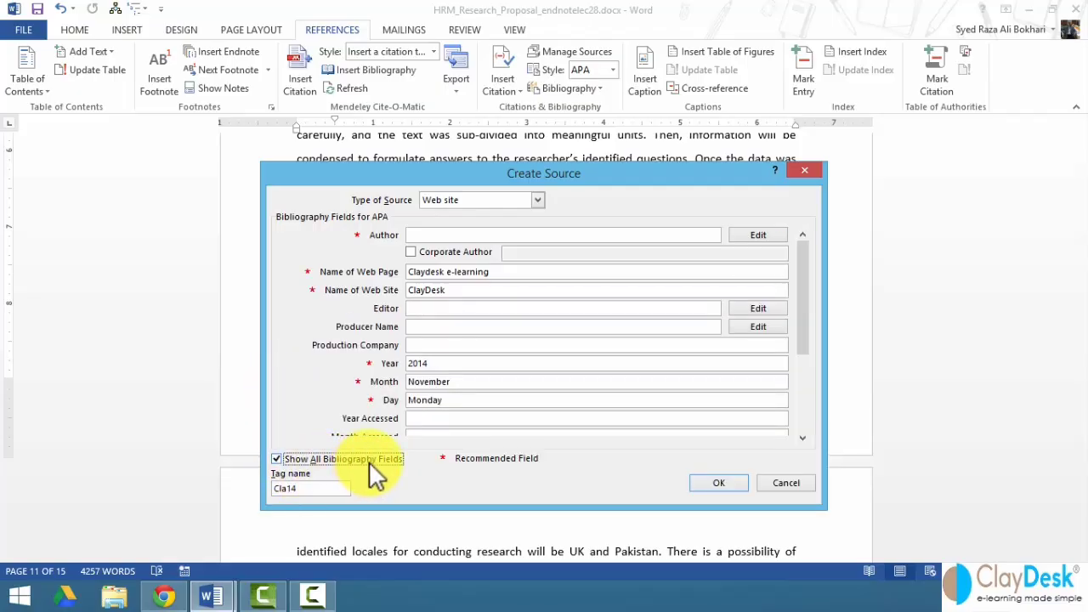
# - Add the author's name and Year Accessed 2014 to the web source, then insert its citation
pyautogui.click(434, 235)
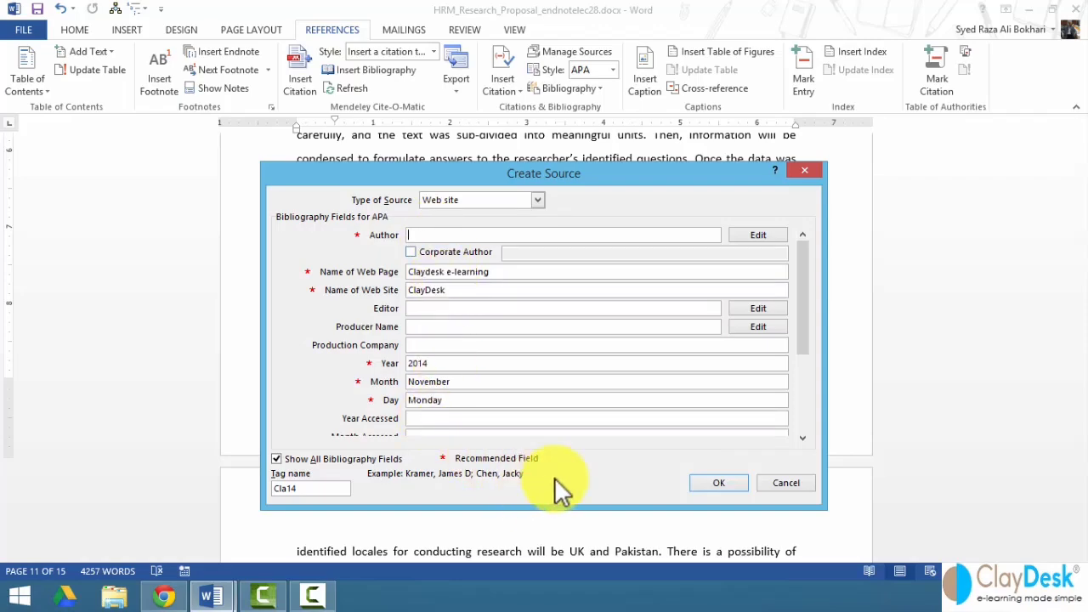
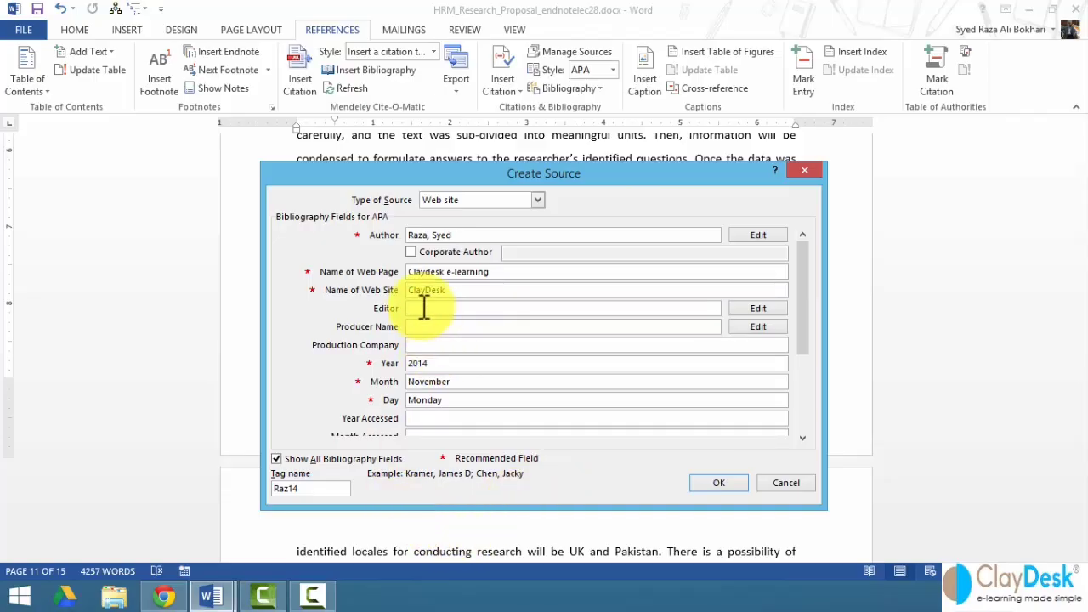
pyautogui.click(425, 344)
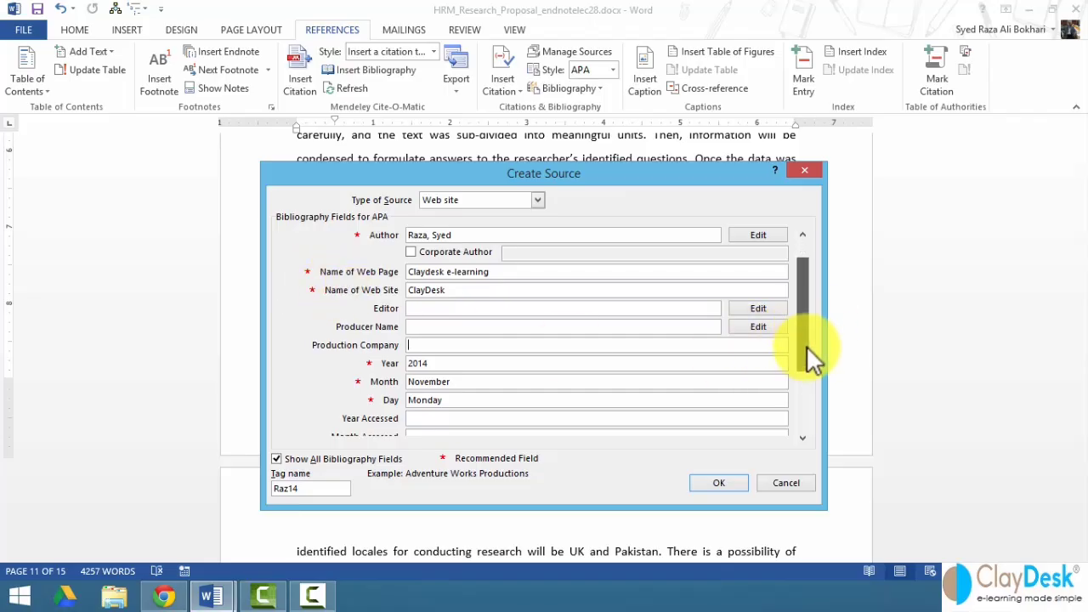
pyautogui.moveTo(806, 346); pyautogui.dragTo(805, 371)
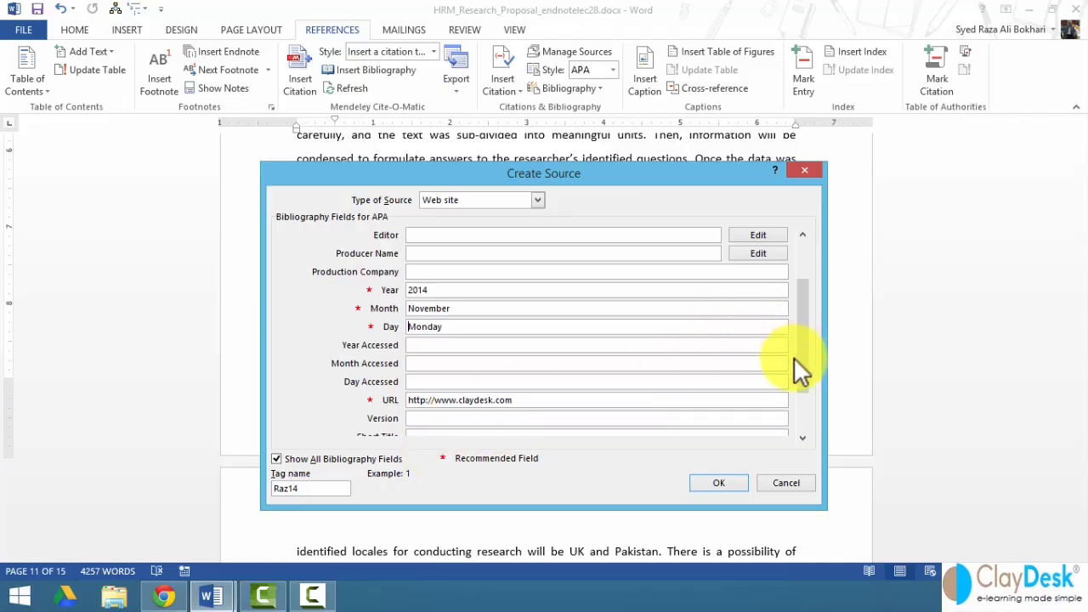
pyautogui.moveTo(799, 359); pyautogui.dragTo(800, 408)
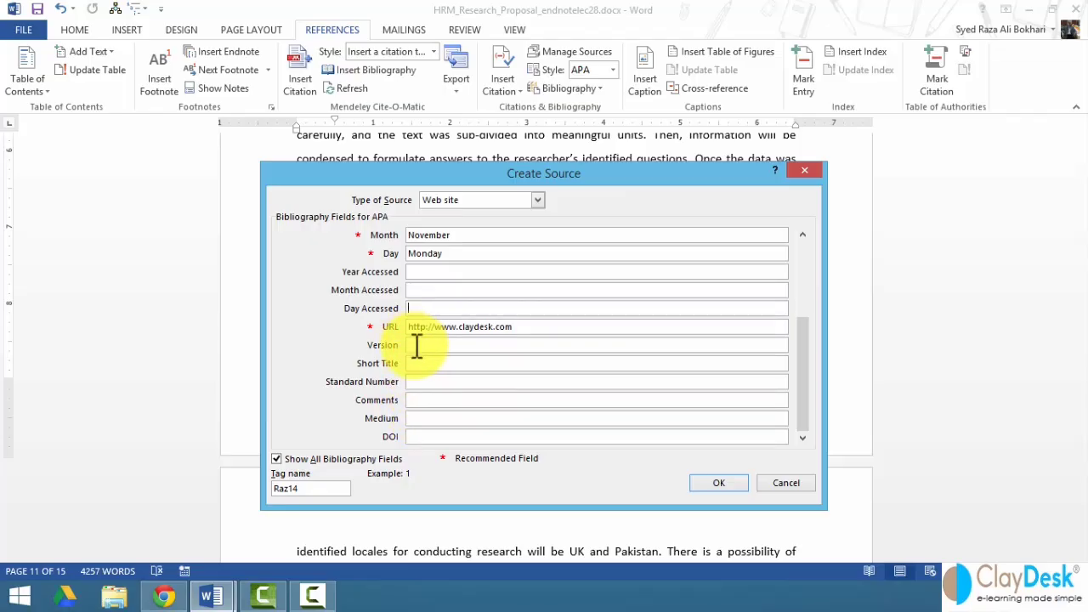
pyautogui.click(417, 271)
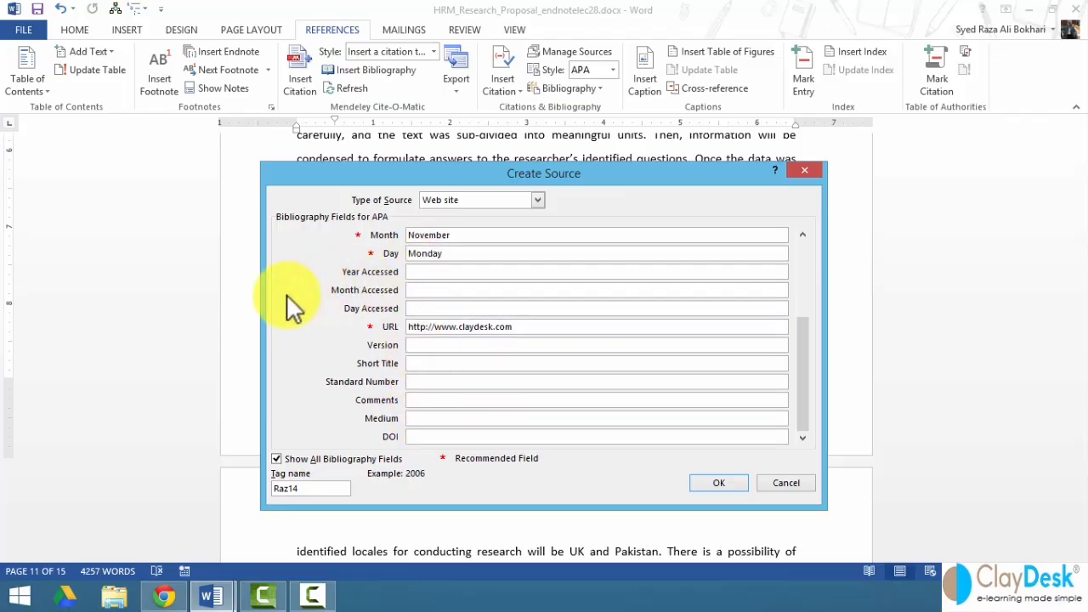
pyautogui.write('2014')
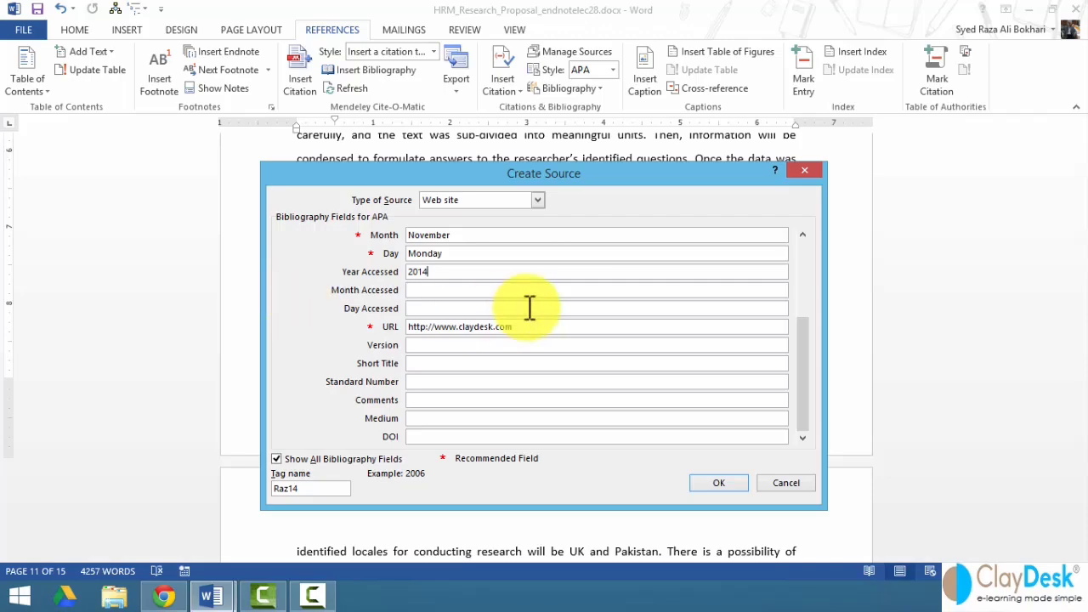
pyautogui.moveTo(806, 398); pyautogui.dragTo(776, 318)
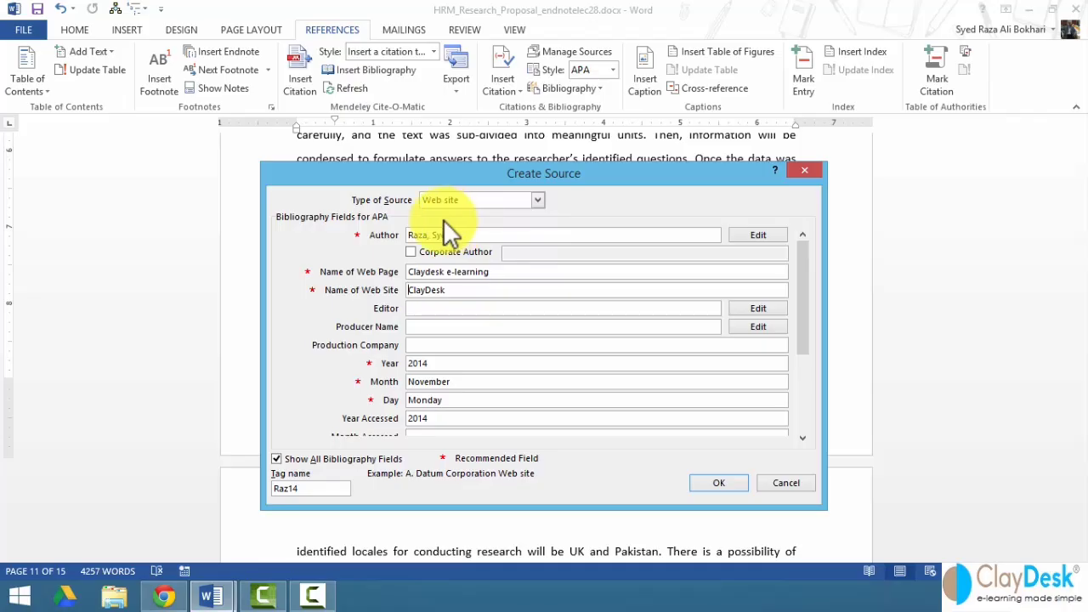
pyautogui.moveTo(303, 491); pyautogui.dragTo(260, 497)
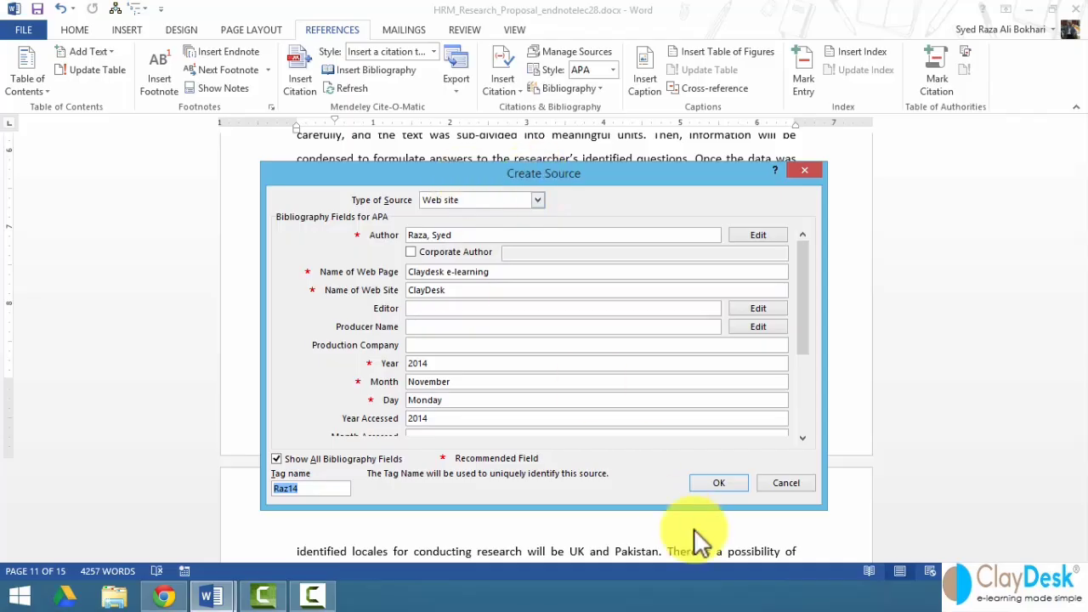
pyautogui.click(729, 482)
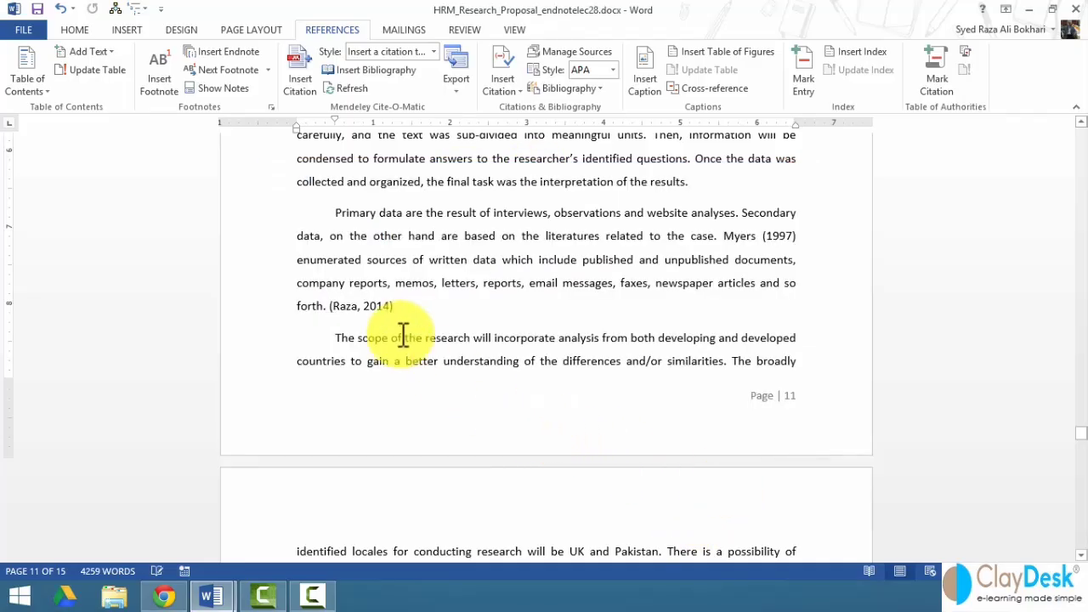
# - Select the new citation after "so forth." and place the insertion point just past it
pyautogui.click(352, 308)
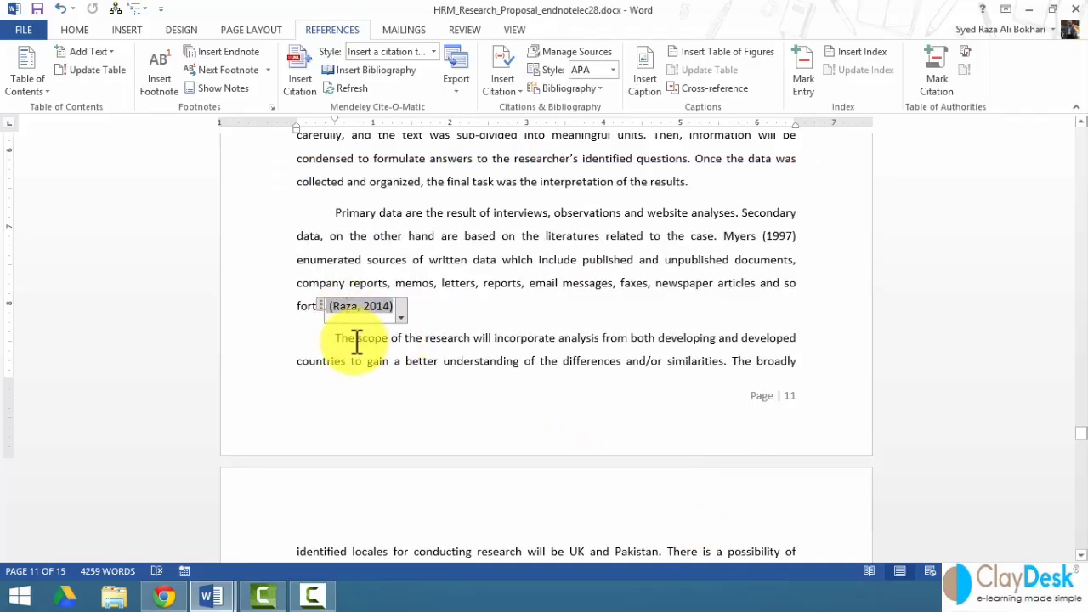
pyautogui.click(323, 307)
pyautogui.click(418, 314)
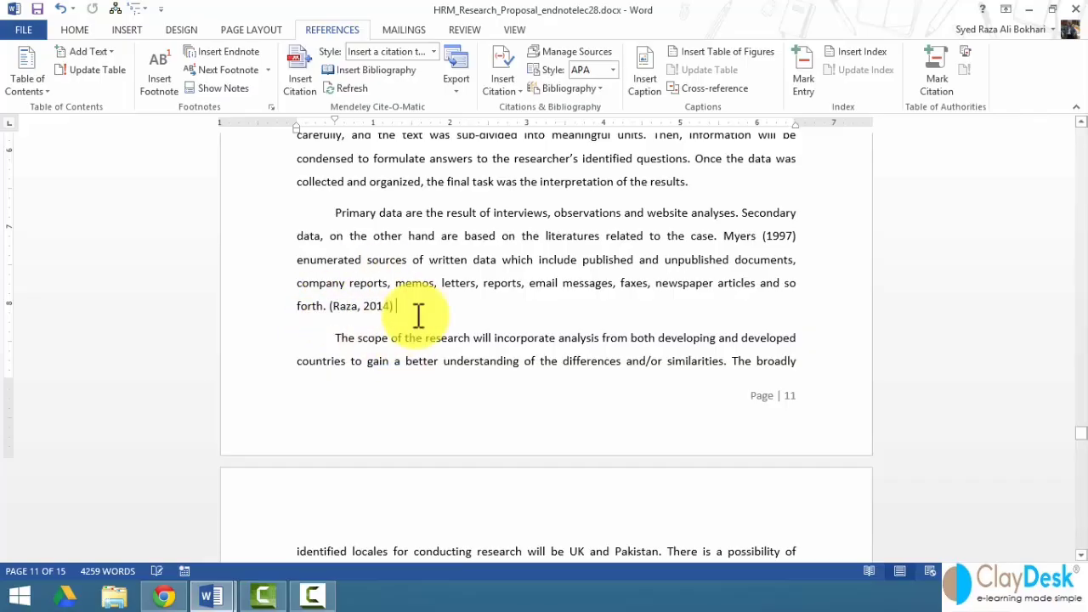
pyautogui.scroll(-1, 486, 388)
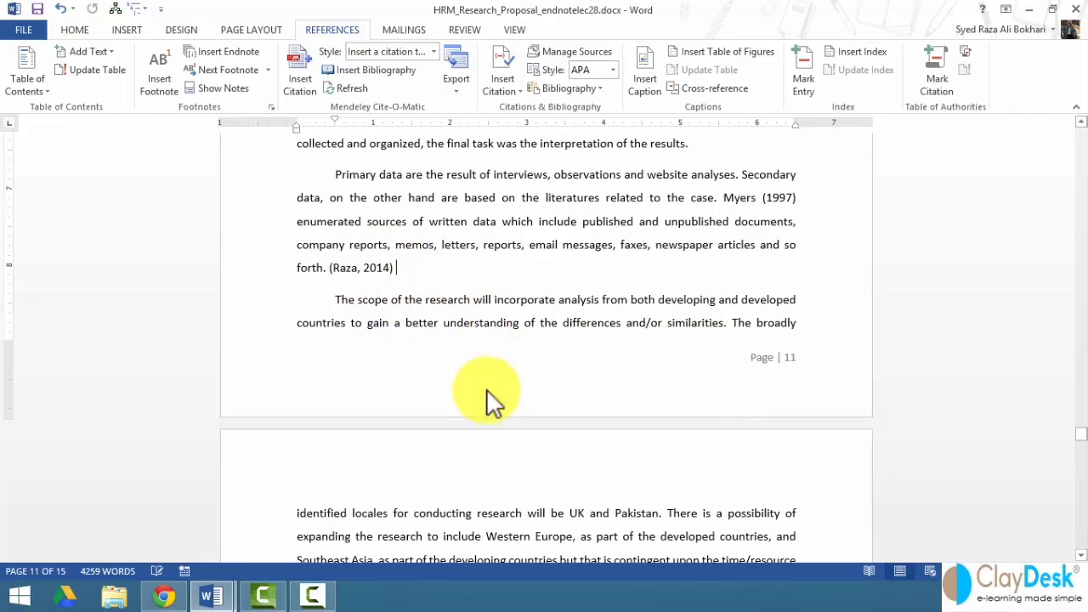
pyautogui.scroll(10, 486, 391)
pyautogui.scroll(-1, 507, 399)
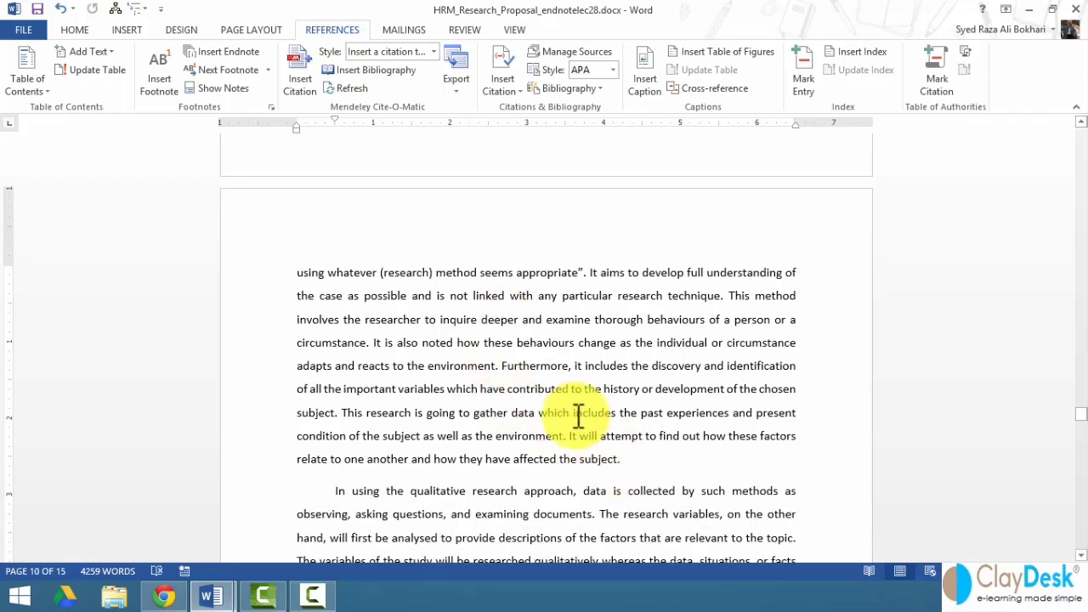
# - After "environment.", start a new source via Insert Citation > Add New Source and list its source types
pyautogui.click(499, 366)
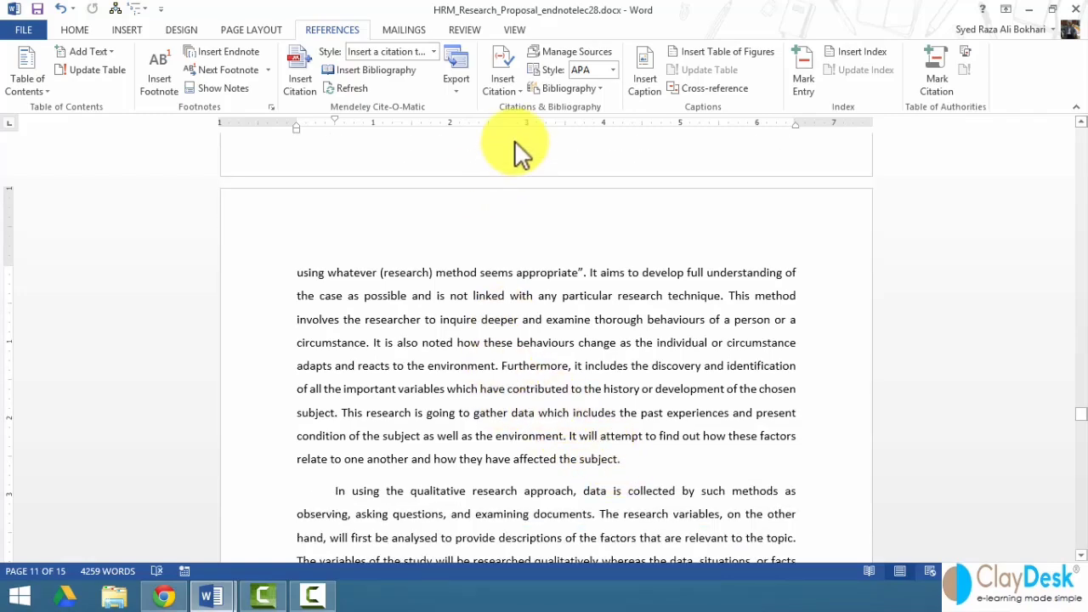
pyautogui.click(508, 74)
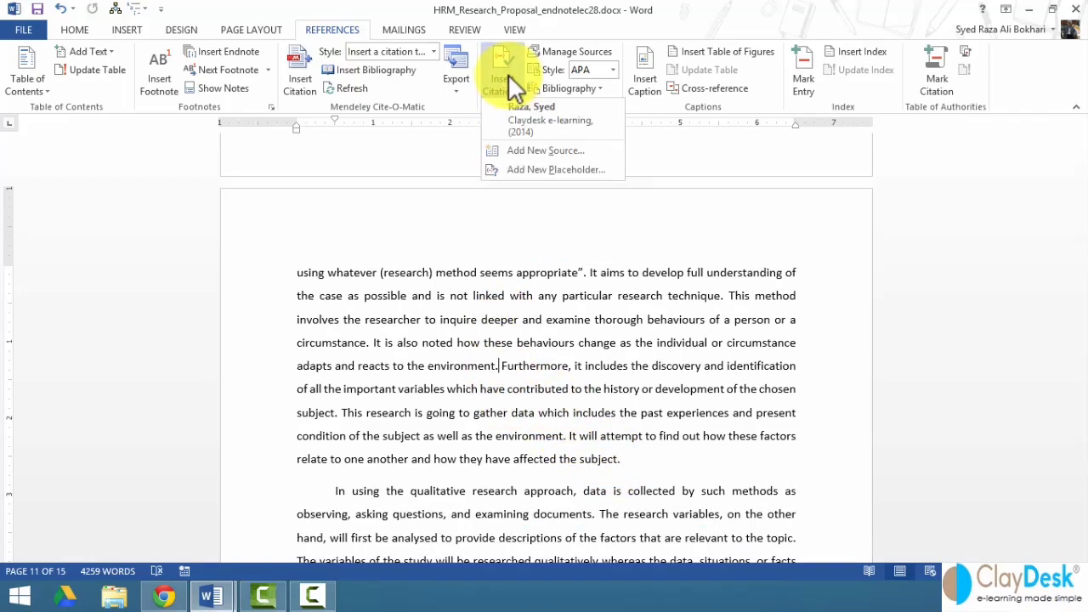
pyautogui.click(526, 153)
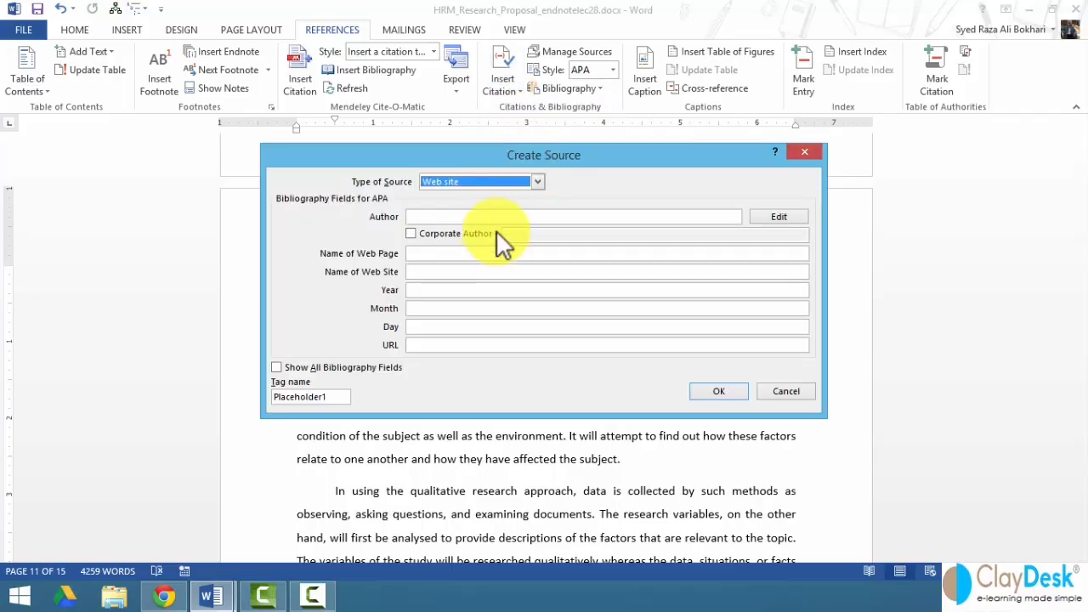
pyautogui.click(501, 184)
# - Make it a Journal Article with the author, title Management Sciences, Management Journal, year 2014, pages 250
pyautogui.scroll(2, 468, 236)
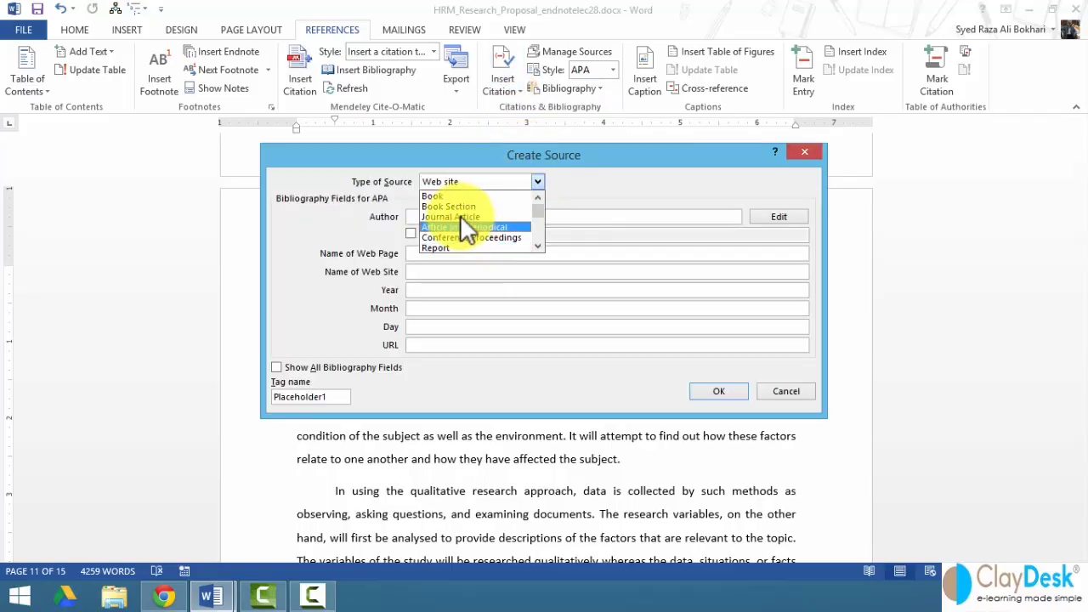
pyautogui.click(458, 215)
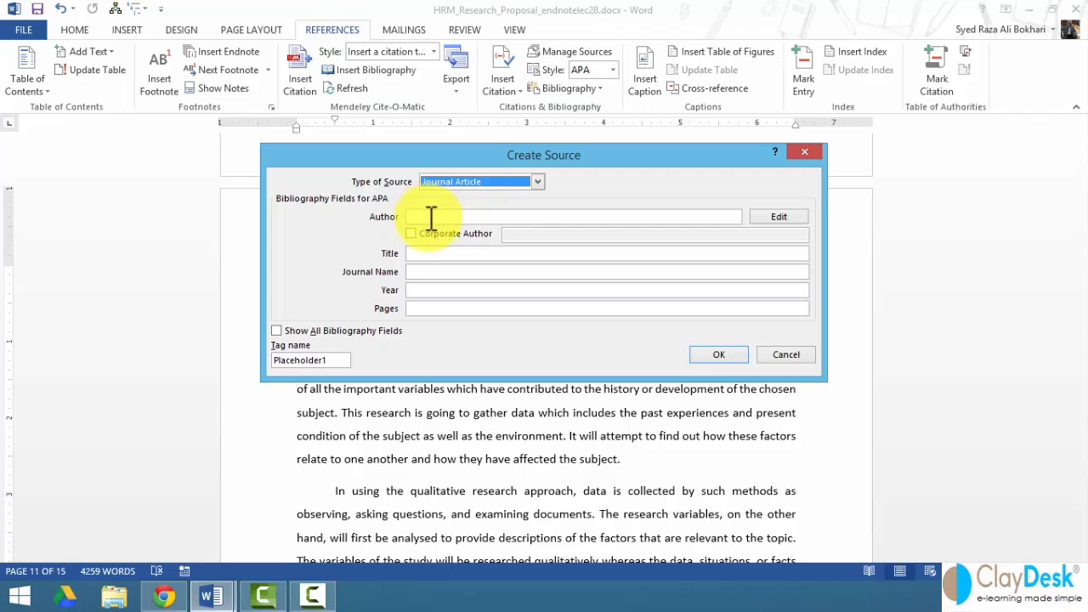
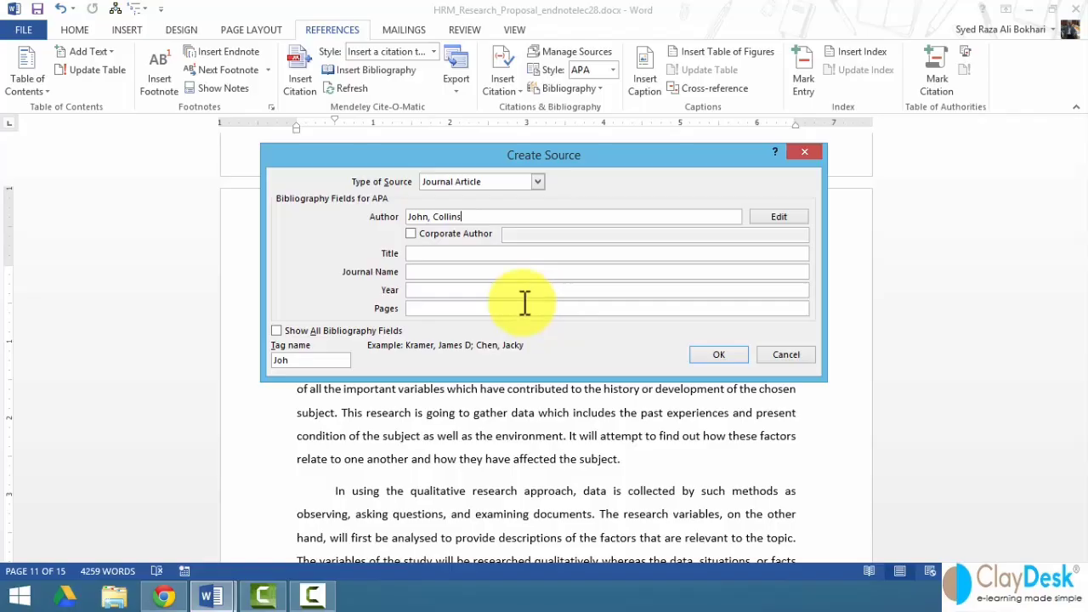
pyautogui.click(455, 255)
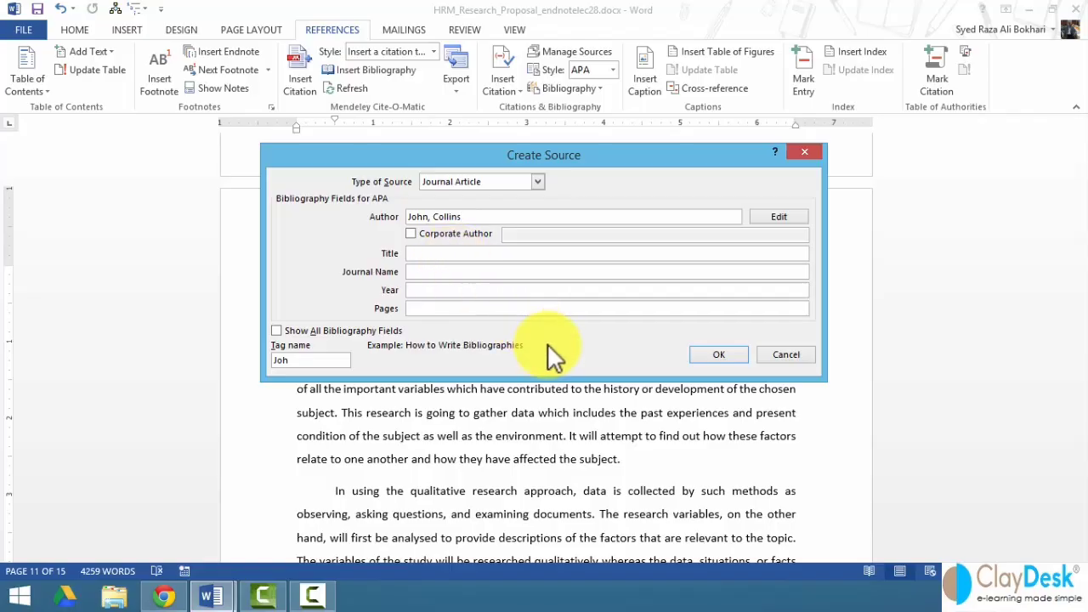
pyautogui.write('Management')
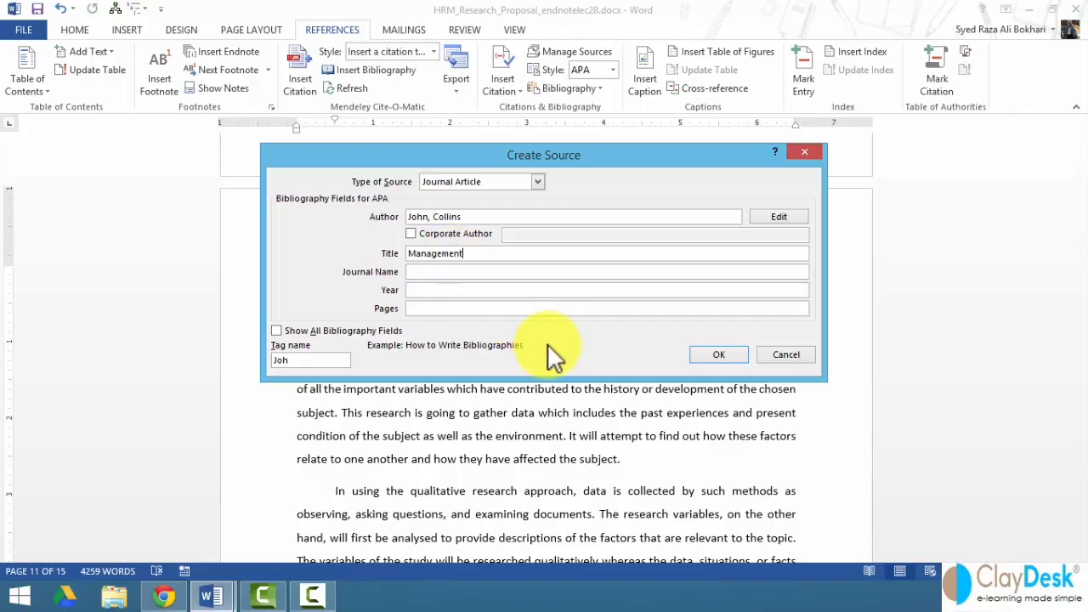
pyautogui.write(' Sciences')
pyautogui.click(452, 271)
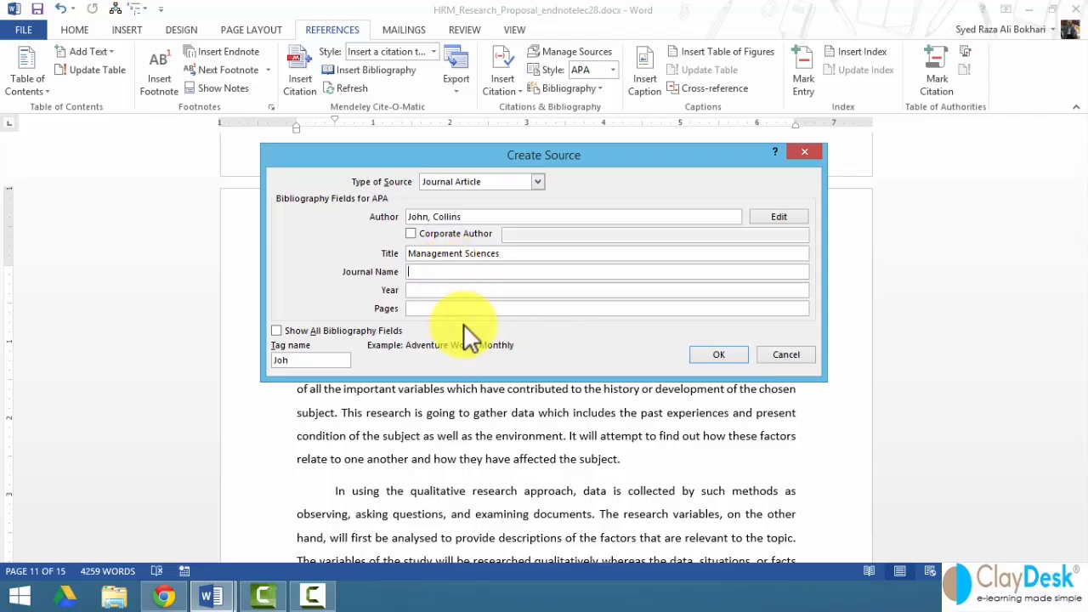
pyautogui.write('M')
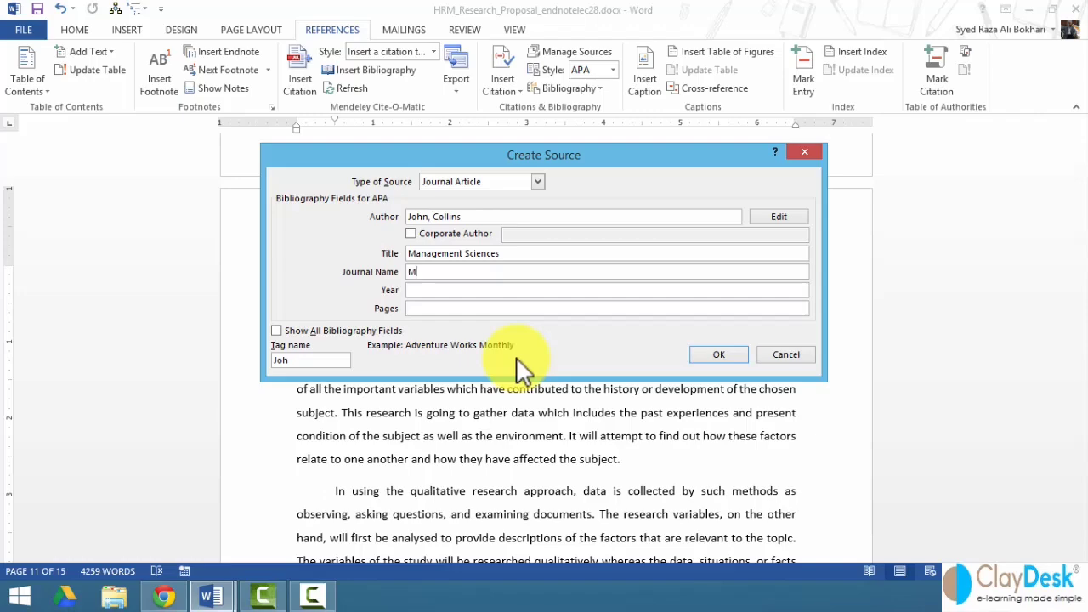
pyautogui.write('anagement Journal')
pyautogui.click(467, 292)
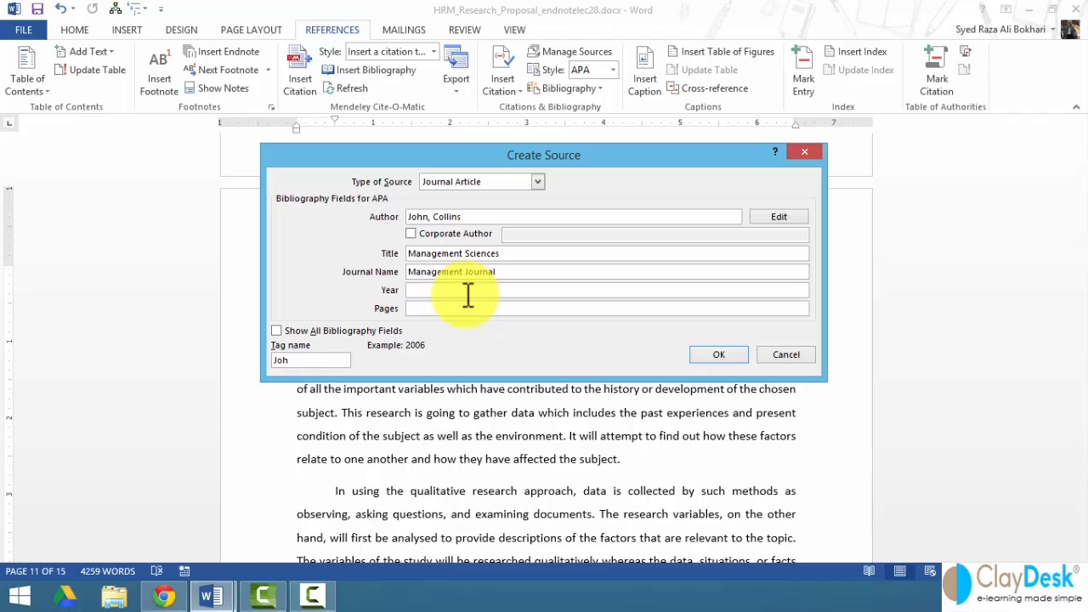
pyautogui.write('2014')
pyautogui.click(462, 311)
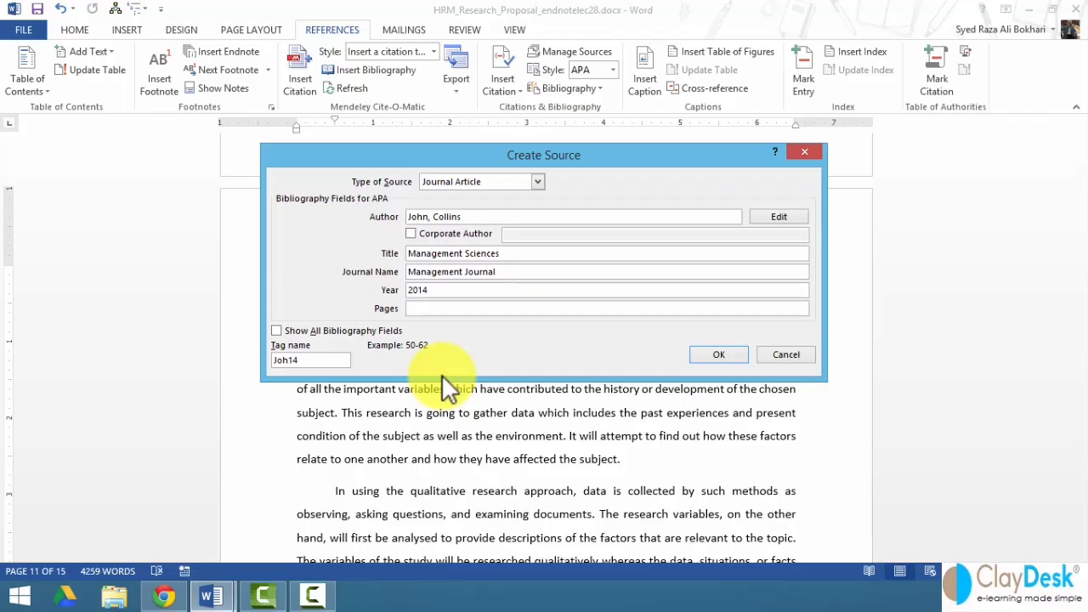
pyautogui.write('250')
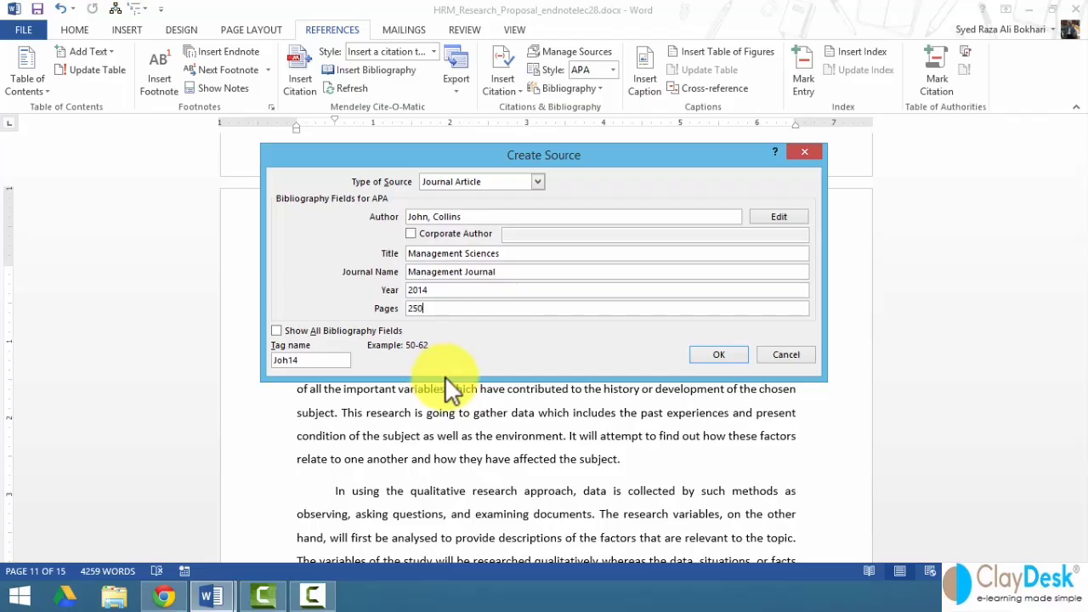
# - Show all bibliography fields, add publisher Sage and month November, and save the source
pyautogui.click(305, 330)
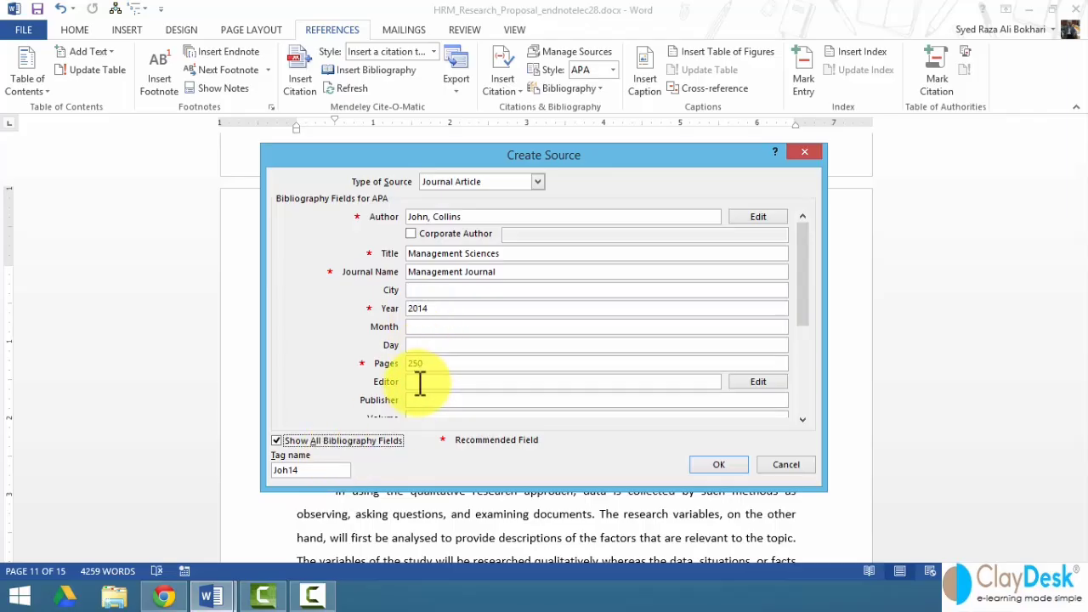
pyautogui.click(428, 402)
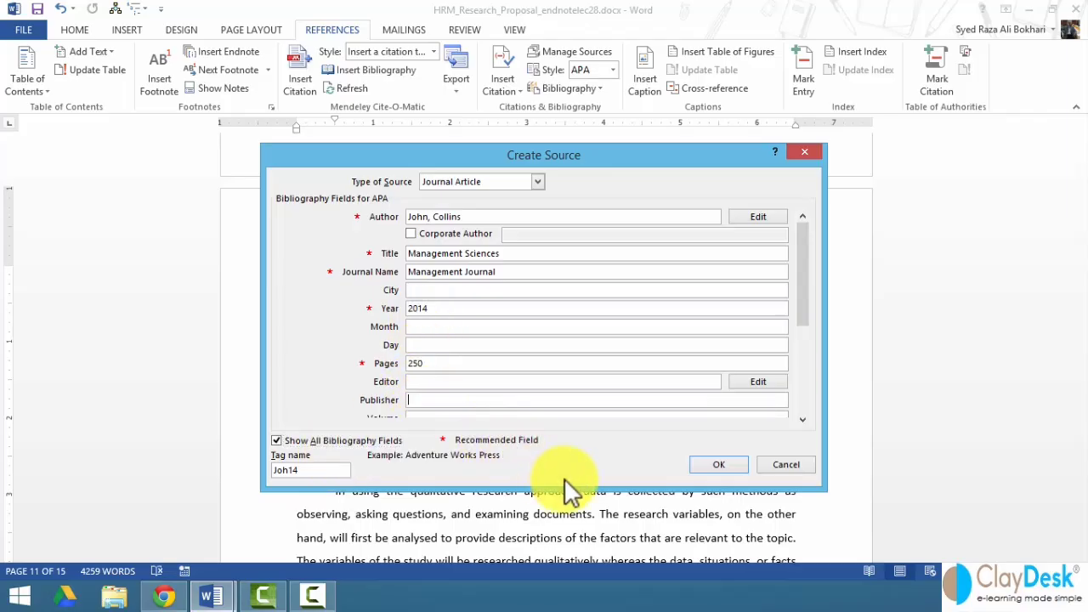
pyautogui.write('Sage')
pyautogui.moveTo(802, 302); pyautogui.dragTo(814, 346)
pyautogui.click(466, 380)
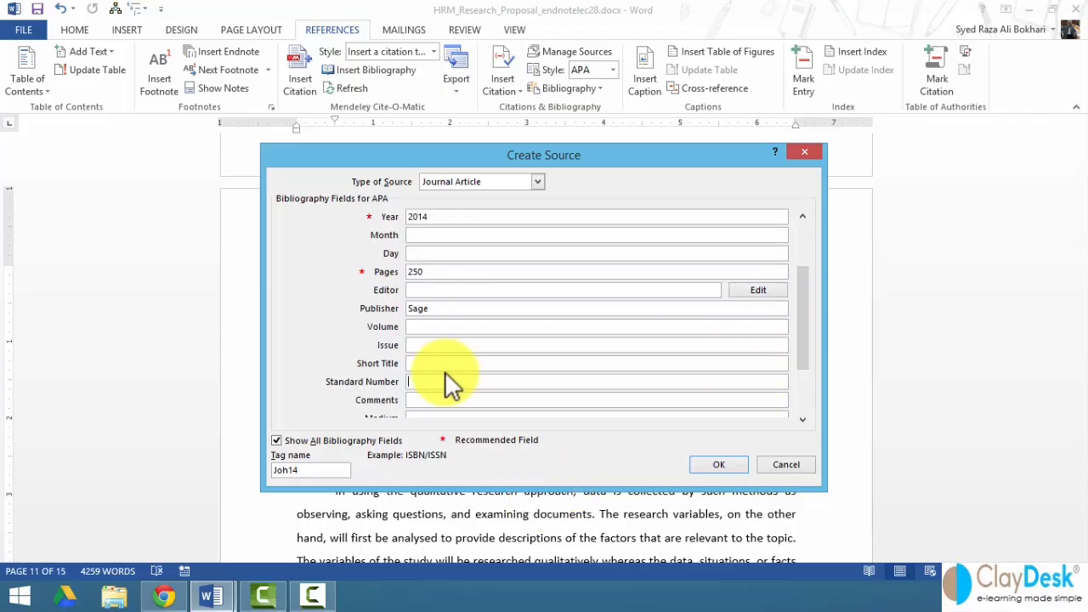
pyautogui.moveTo(802, 328); pyautogui.dragTo(808, 376)
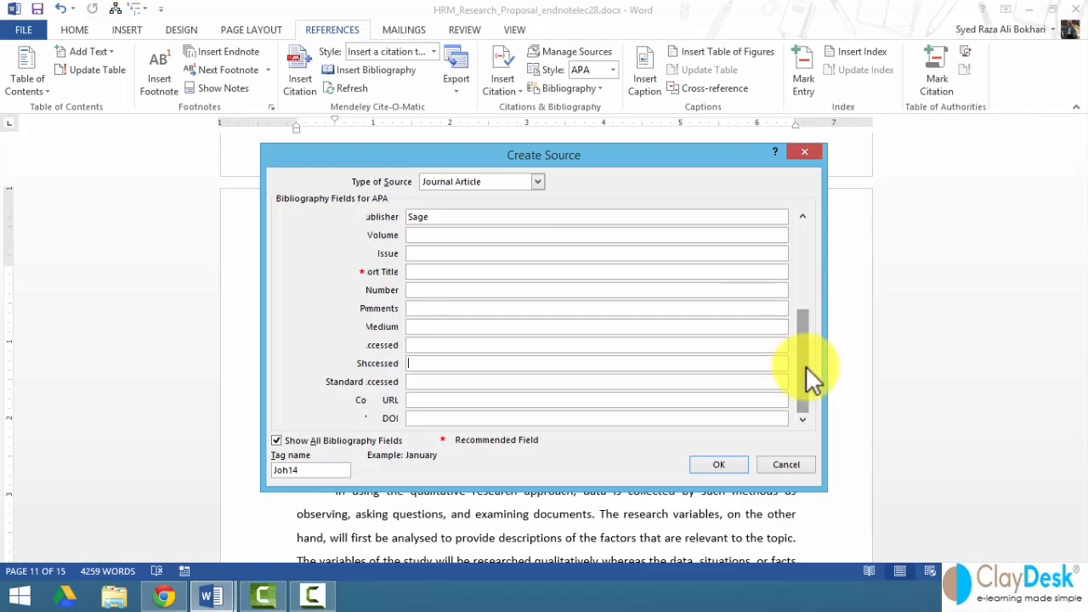
pyautogui.click(432, 360)
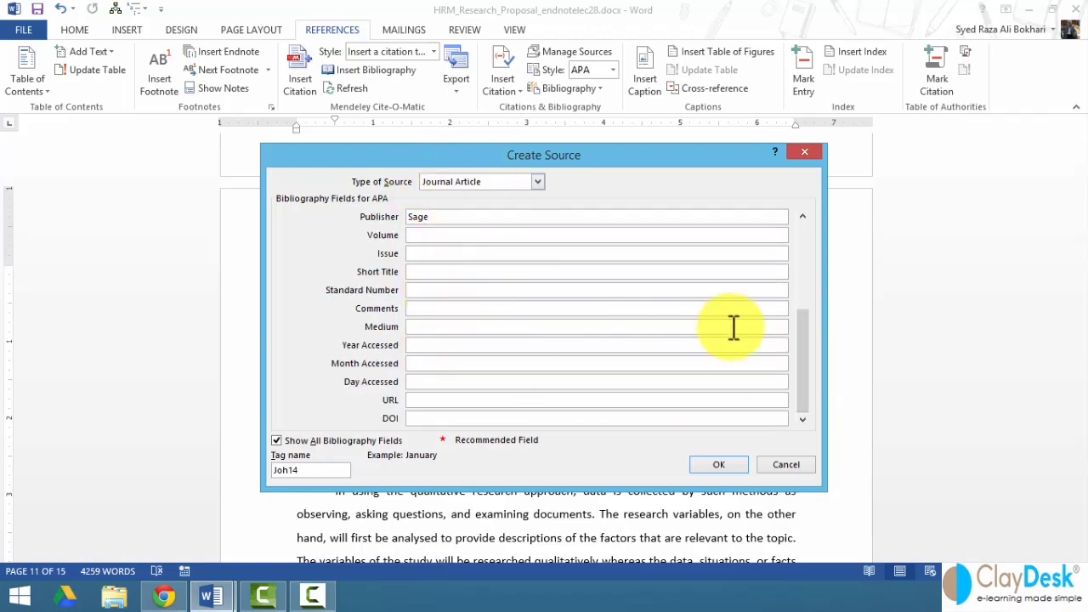
pyautogui.moveTo(804, 379); pyautogui.dragTo(805, 310)
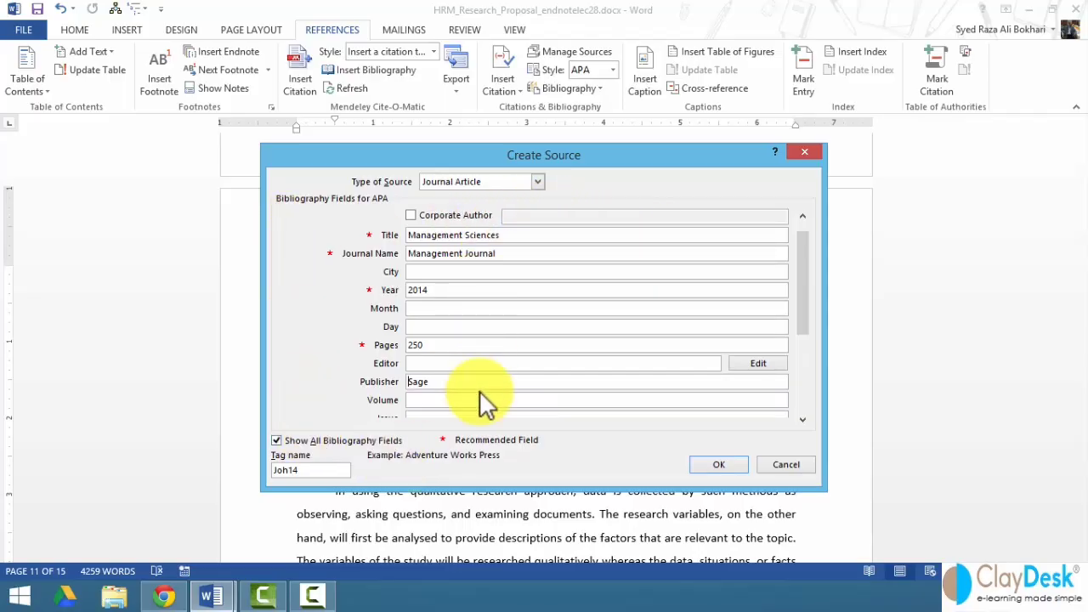
pyautogui.click(414, 311)
pyautogui.write('No')
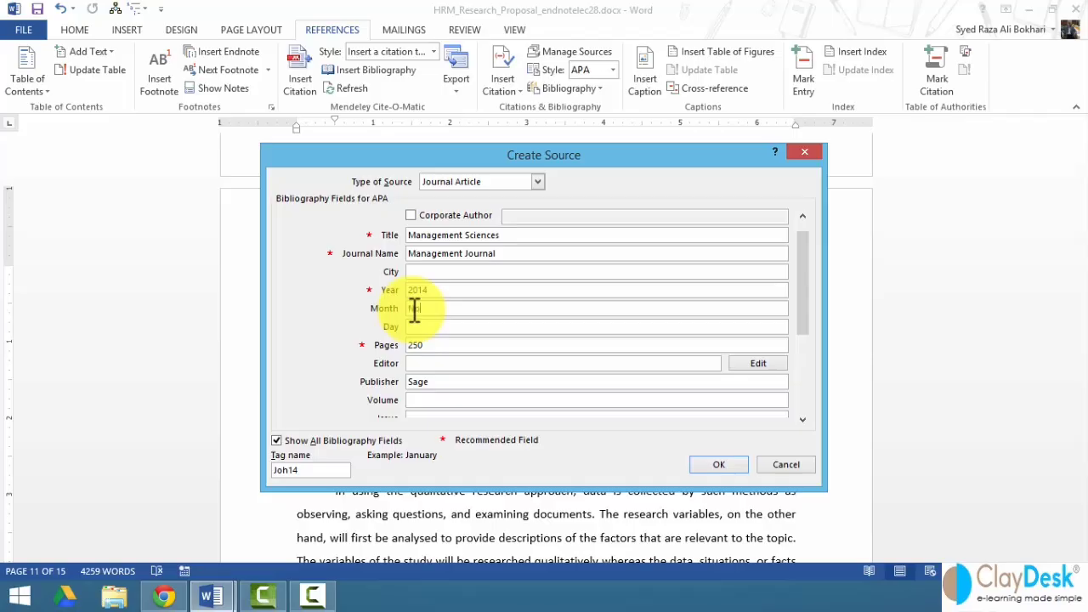
pyautogui.write('vember')
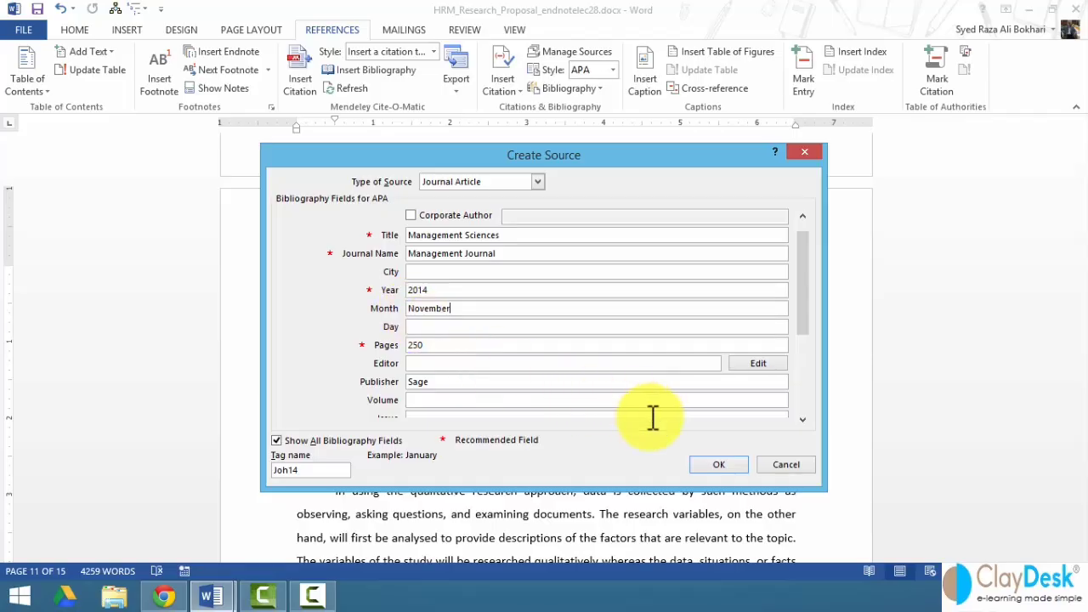
pyautogui.click(714, 468)
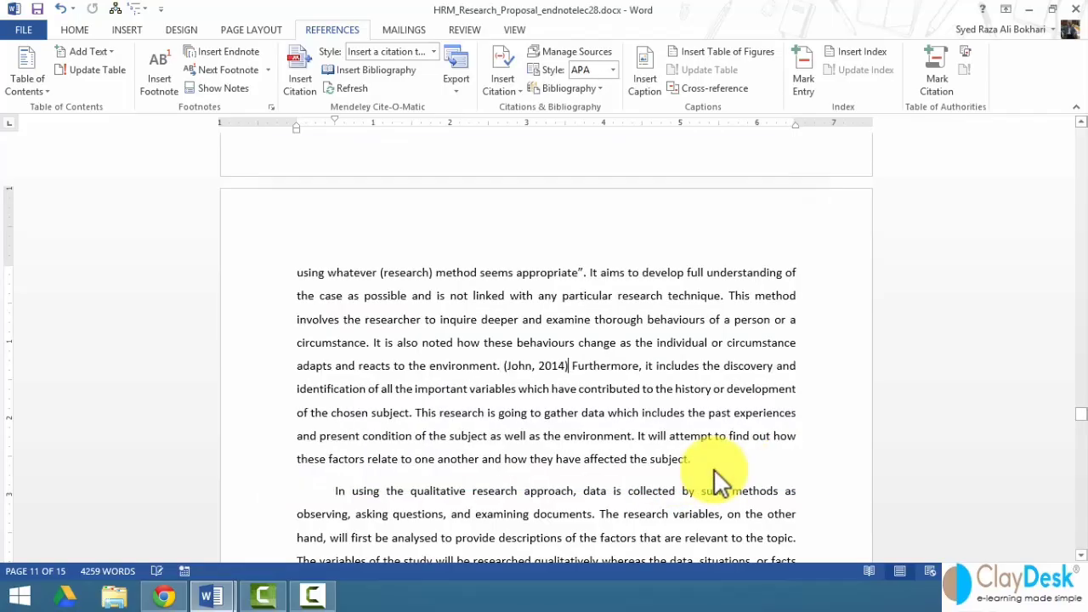
# - Check the citation style list for the new 2014 citation, keep APA, and open the File Info page
pyautogui.click(529, 369)
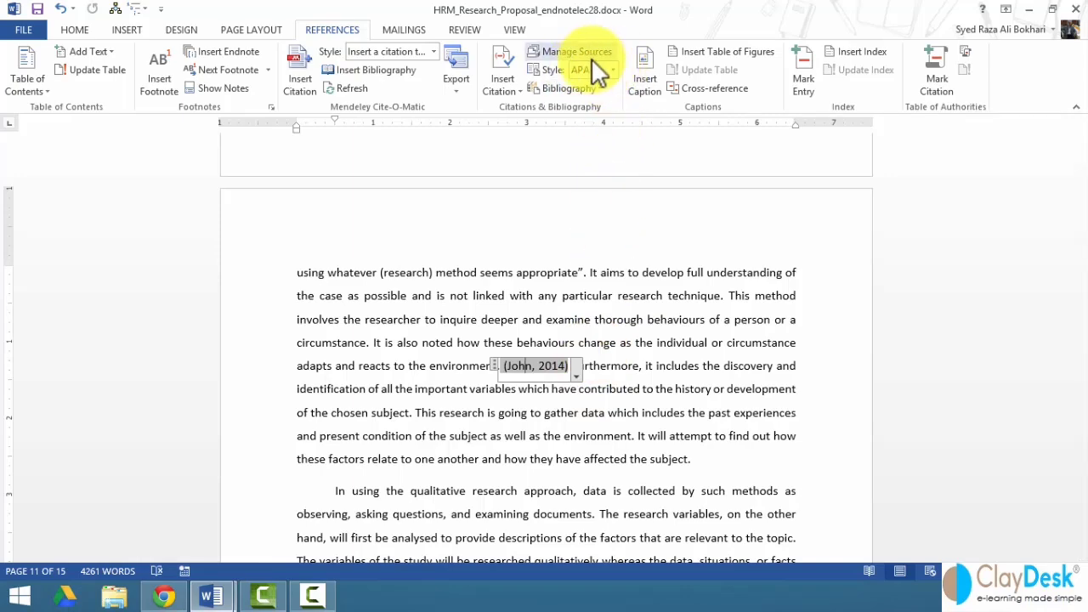
pyautogui.click(613, 71)
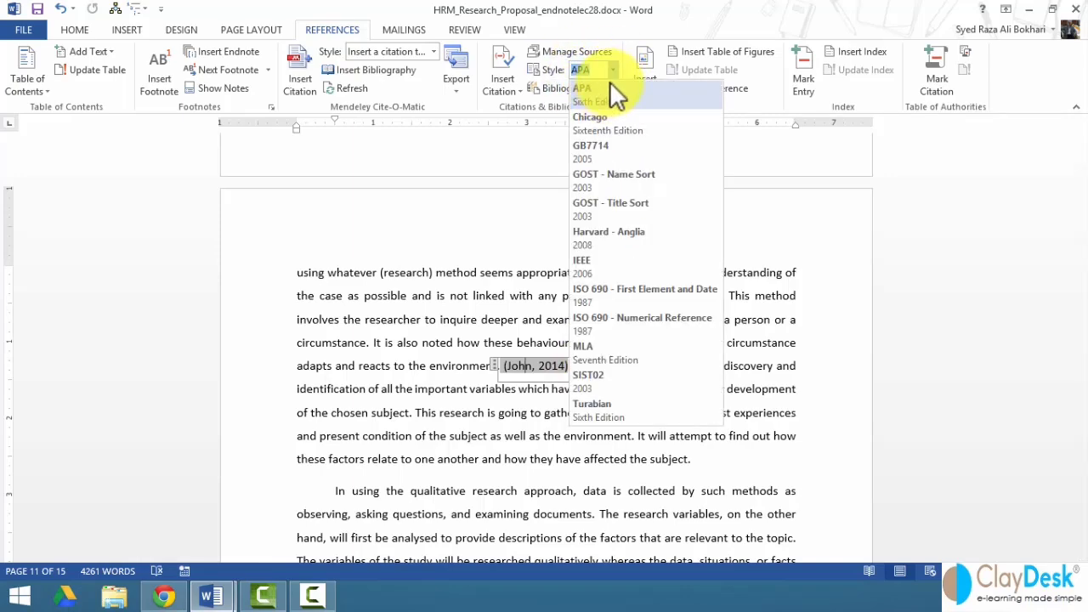
pyautogui.click(600, 85)
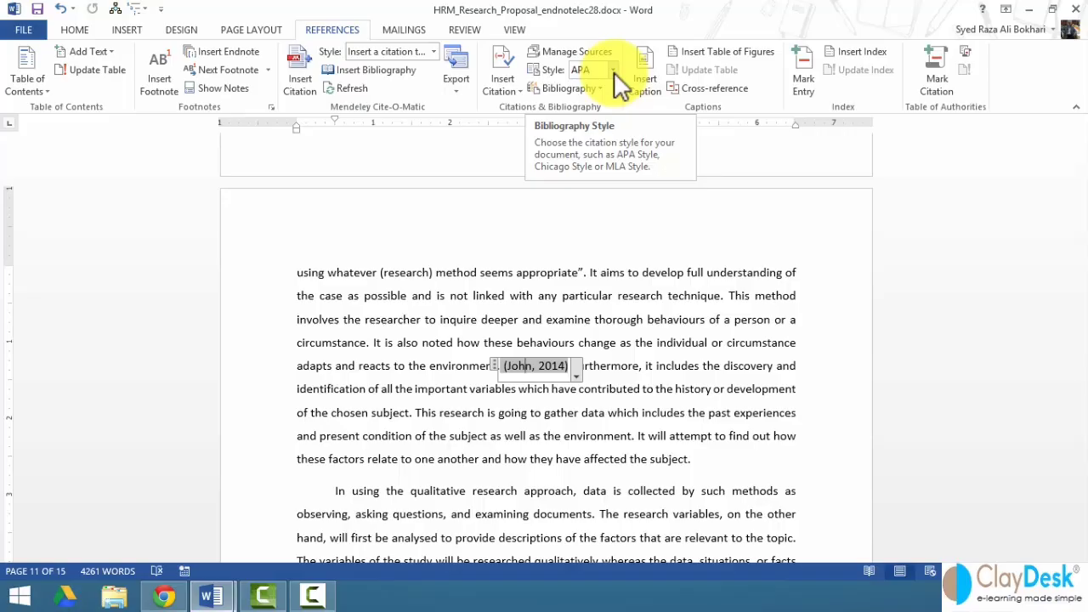
pyautogui.click(524, 343)
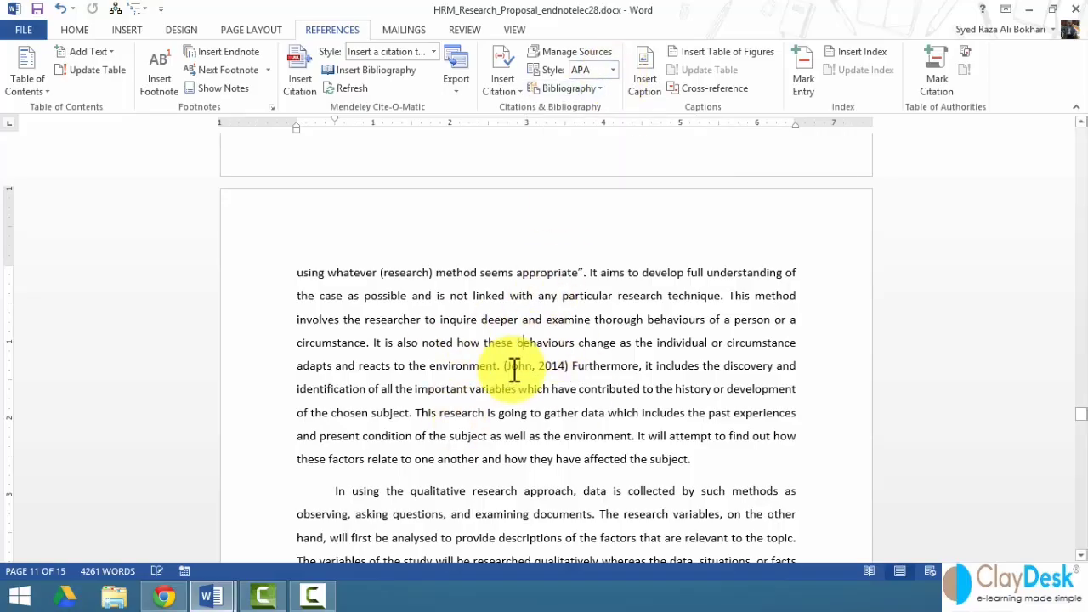
pyautogui.click(611, 69)
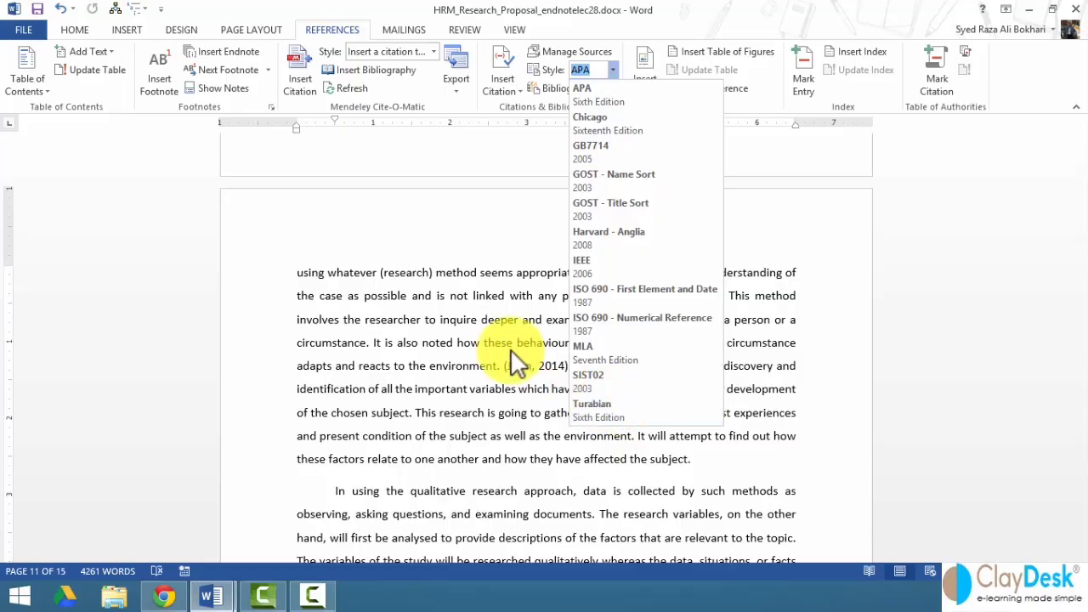
pyautogui.click(611, 68)
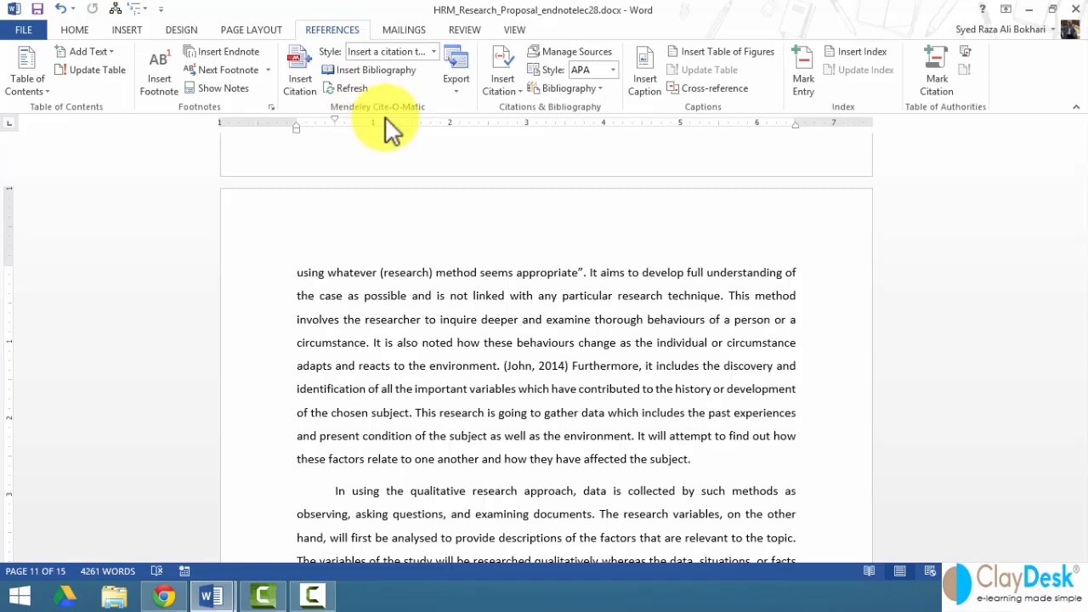
pyautogui.click(24, 31)
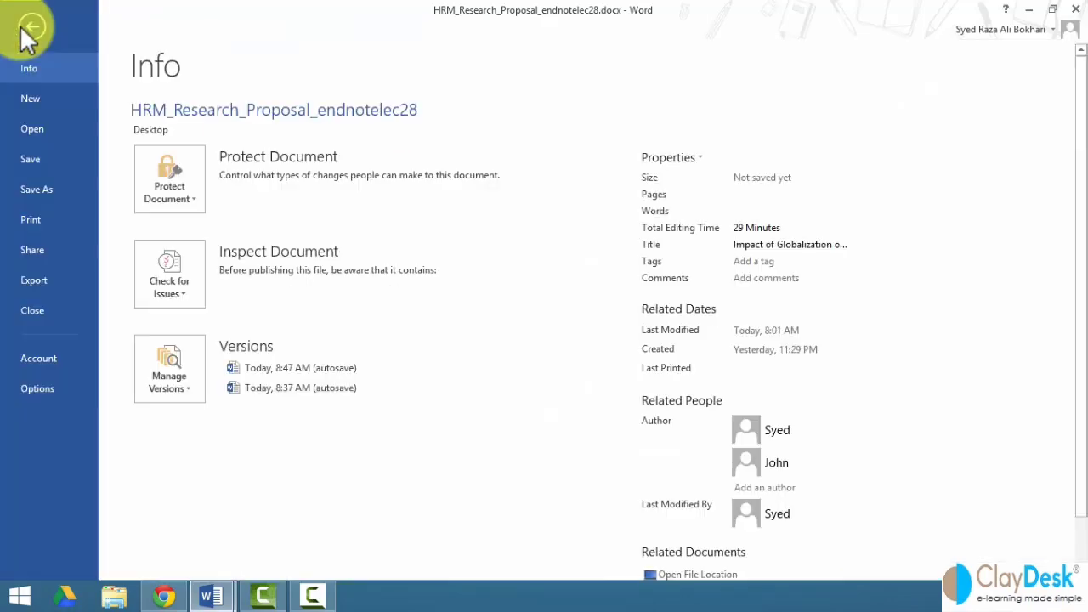
# - Review the active Mendeley-1.12.3.dotm add-in under Word Options > Add-Ins, then close Options
pyautogui.click(42, 394)
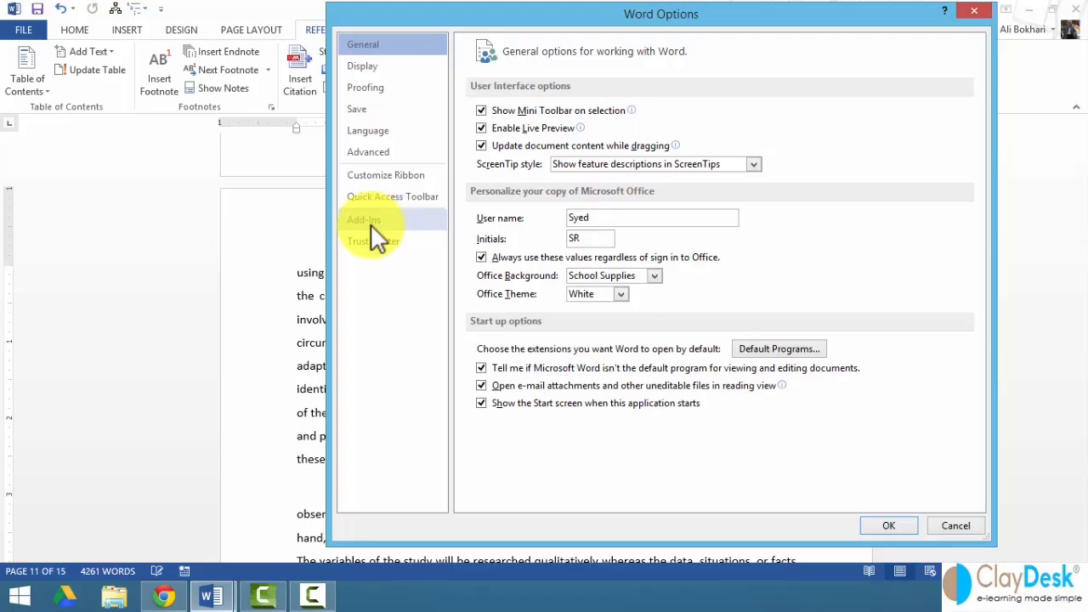
pyautogui.click(371, 223)
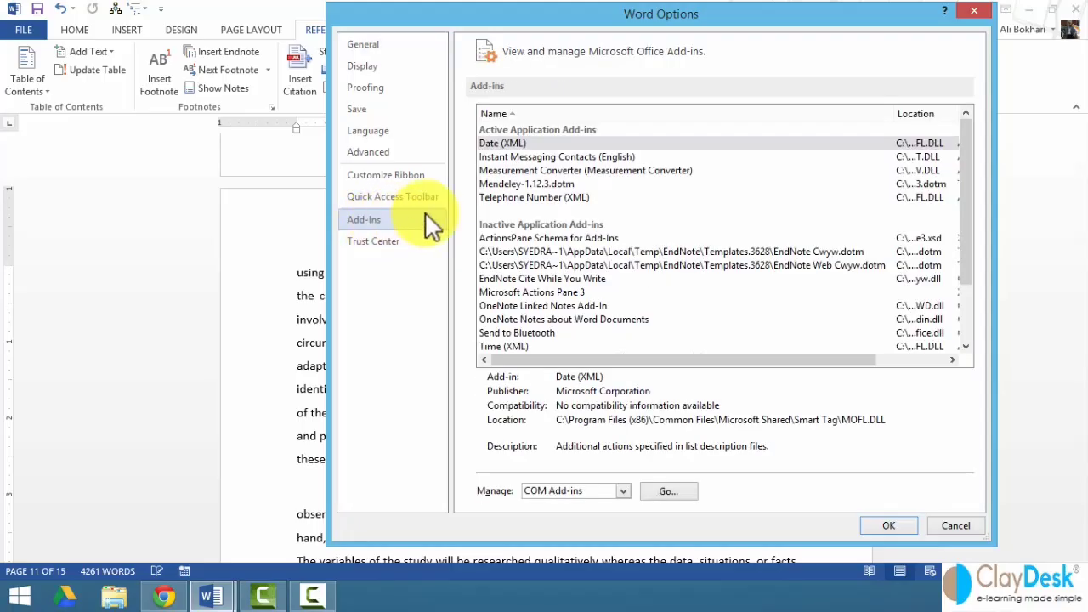
pyautogui.click(508, 185)
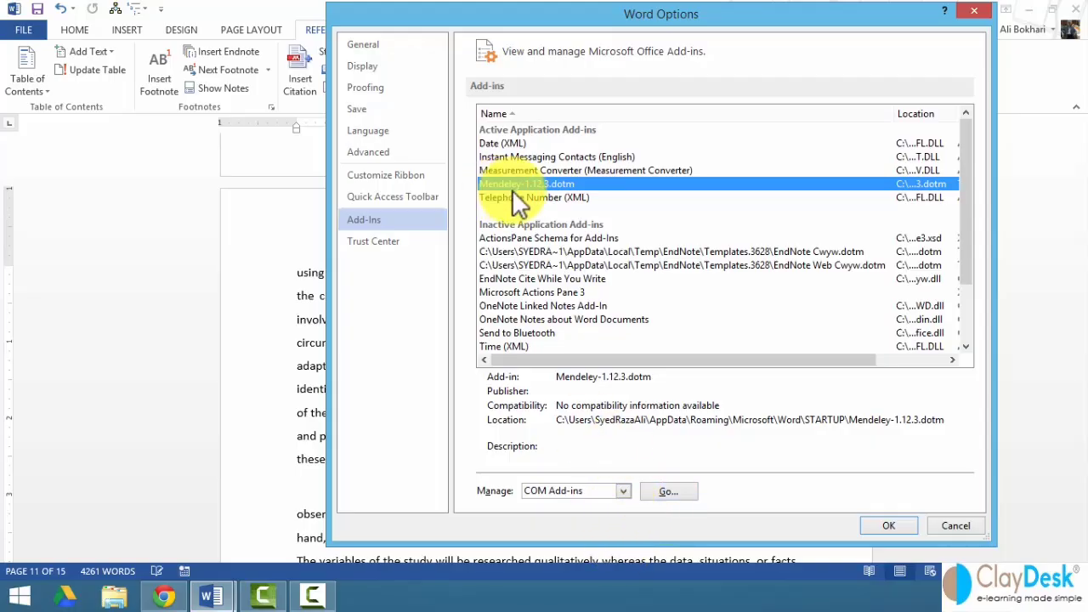
pyautogui.click(936, 525)
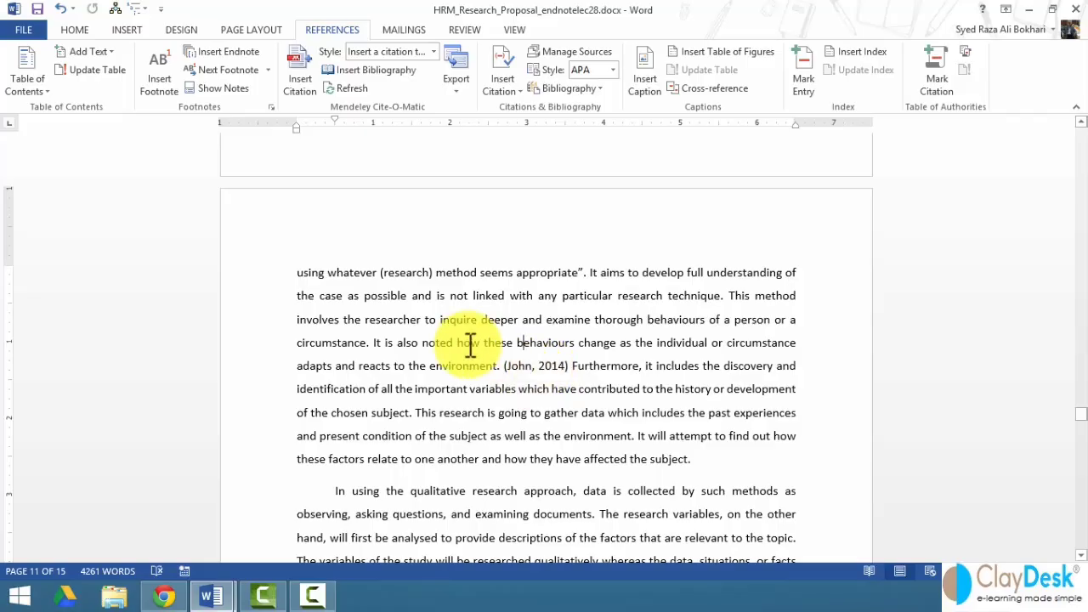
# - Scroll up to the end of the body text and bring up the built-in Bibliography gallery
pyautogui.scroll(10, 437, 304)
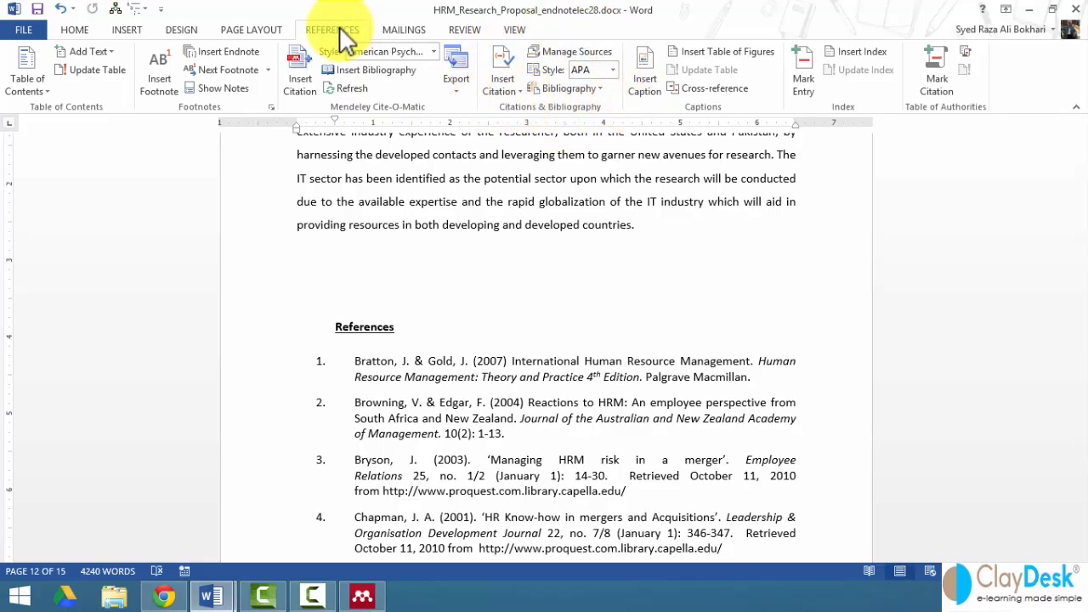
pyautogui.click(565, 86)
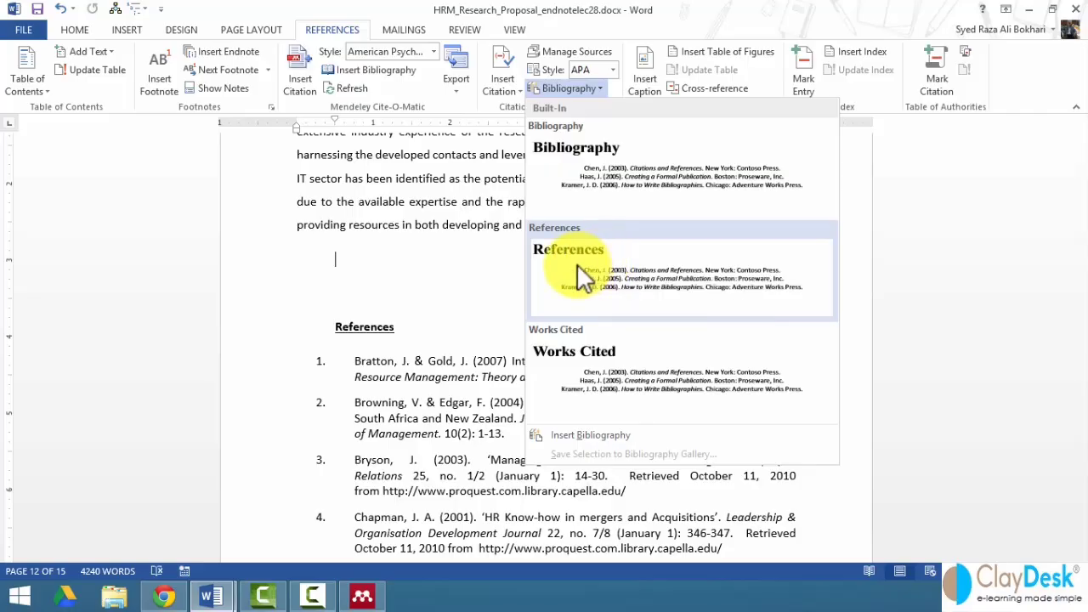
# - Insert a bibliography headed References and left-align its entries to the margin
pyautogui.click(603, 278)
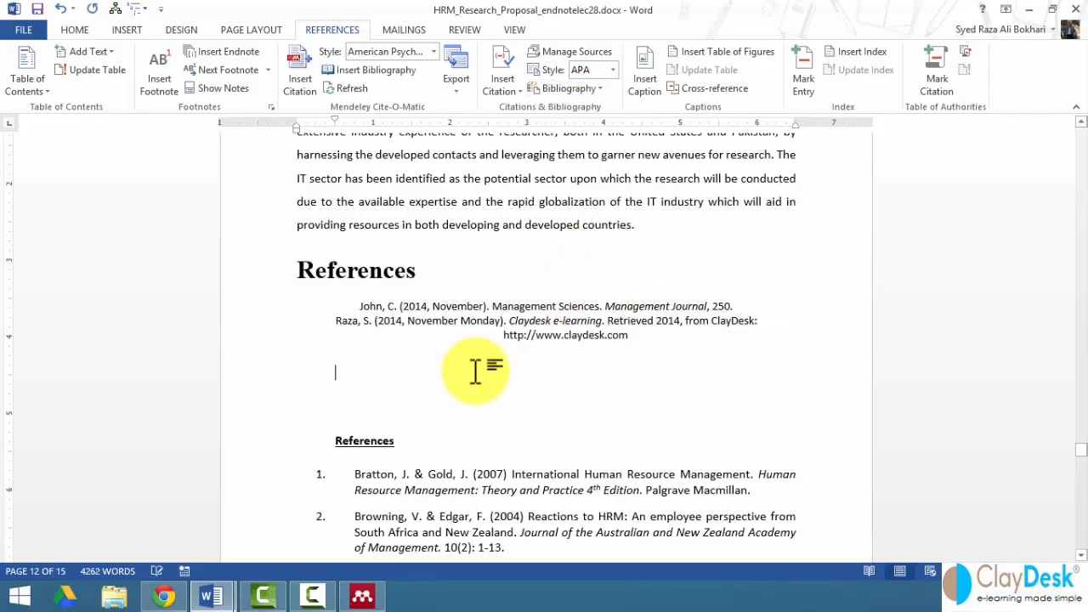
pyautogui.click(442, 320)
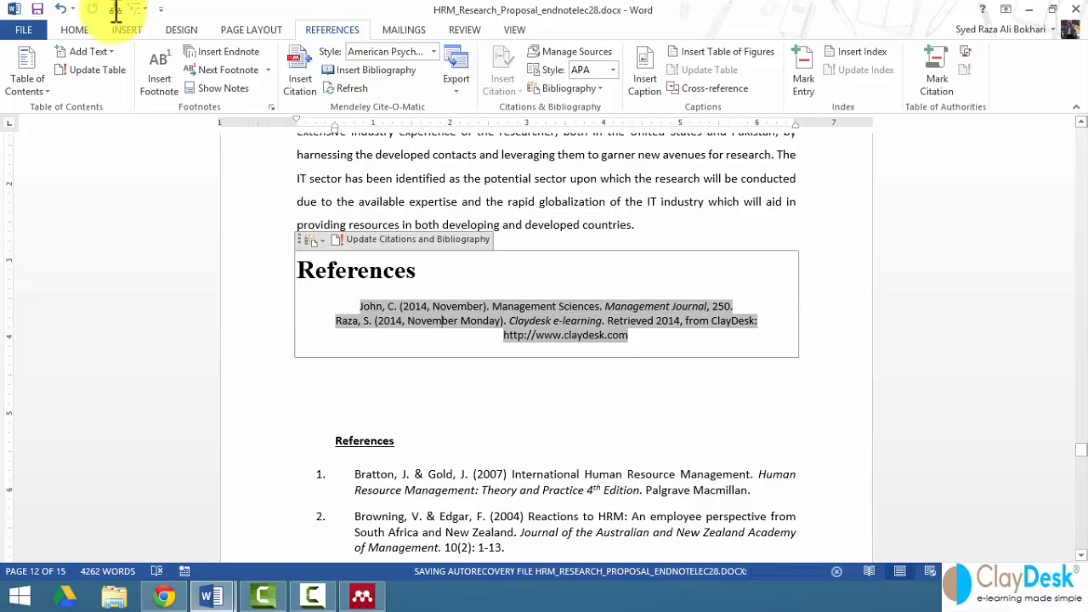
pyautogui.click(78, 31)
pyautogui.click(347, 82)
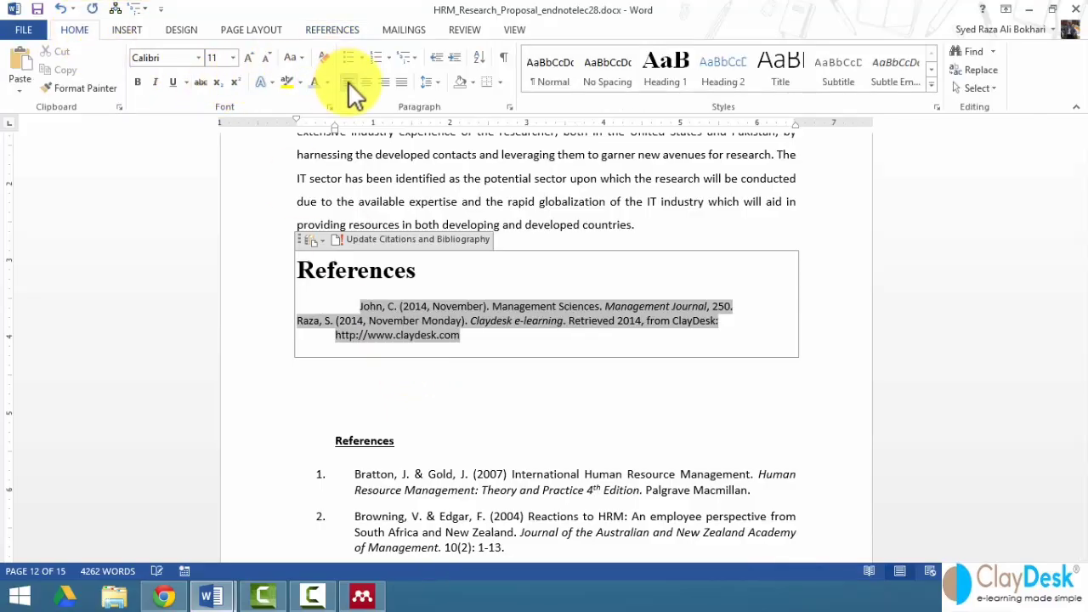
pyautogui.click(362, 306)
pyautogui.press('BackSpace')
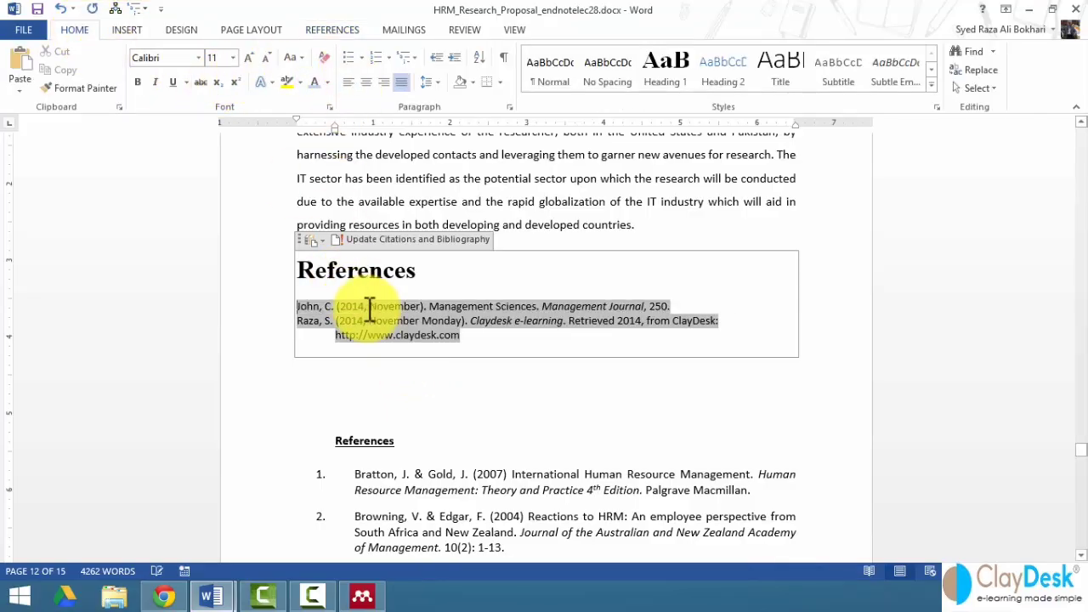
pyautogui.click(461, 371)
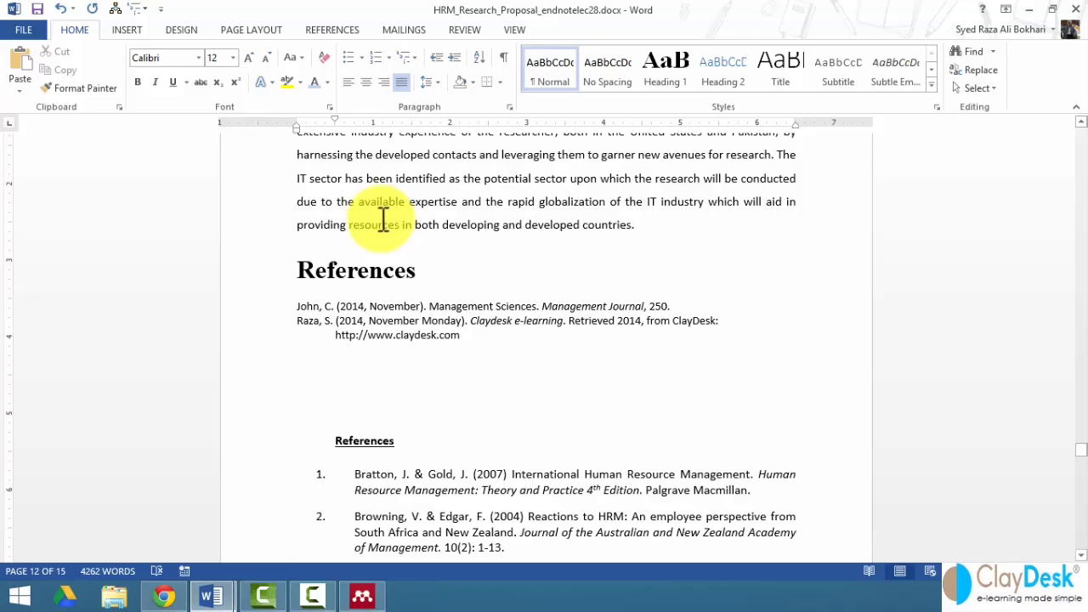
# - Update the bibliography field so its entries refresh
pyautogui.click(396, 318)
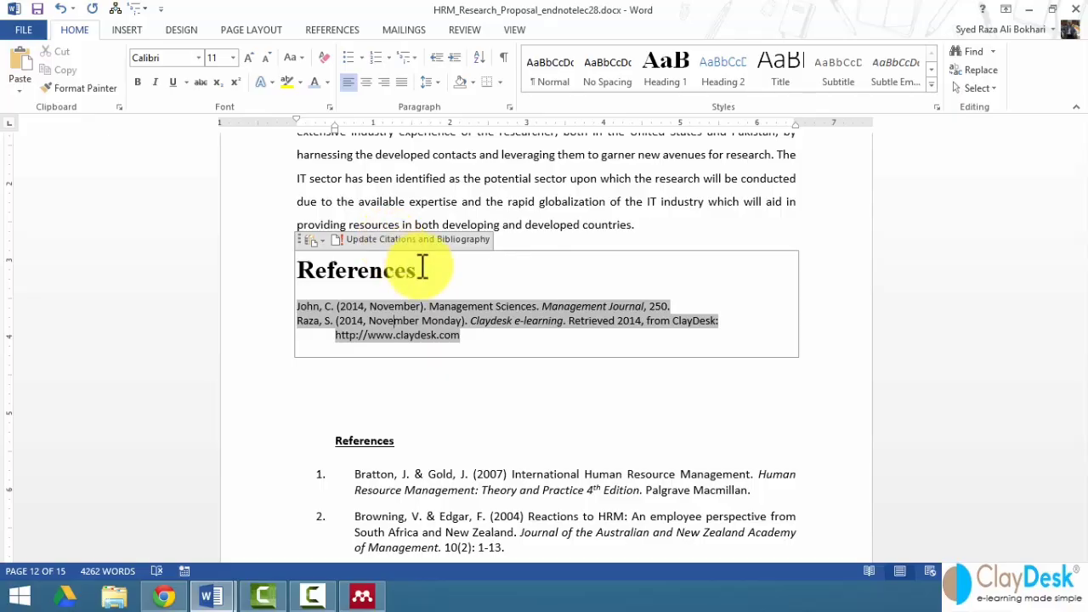
pyautogui.click(475, 276)
pyautogui.rightClick(475, 276)
pyautogui.press('Escape')
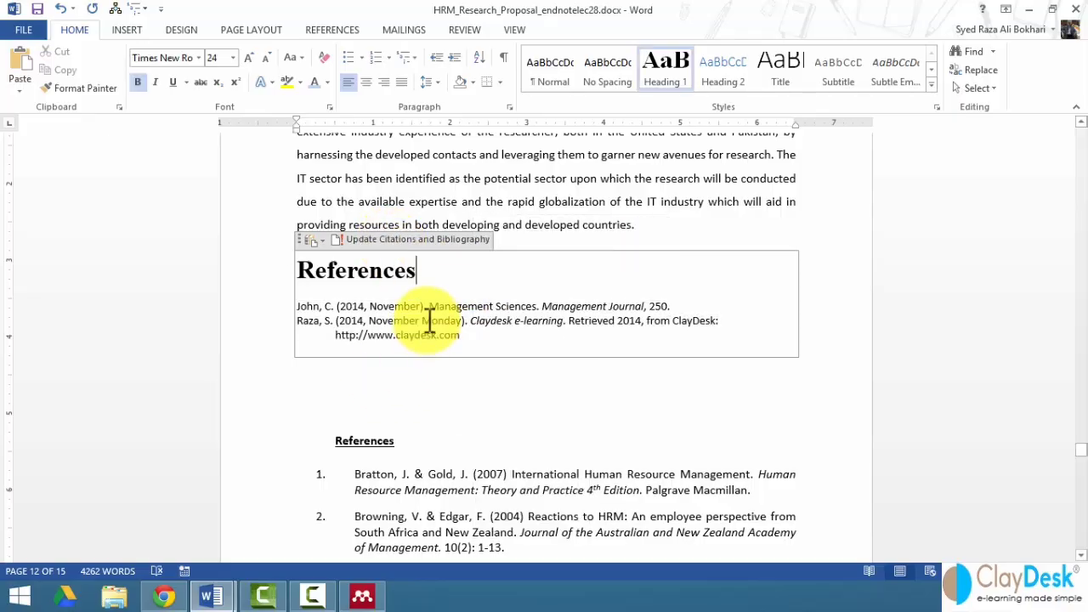
pyautogui.click(430, 320)
pyautogui.rightClick(427, 323)
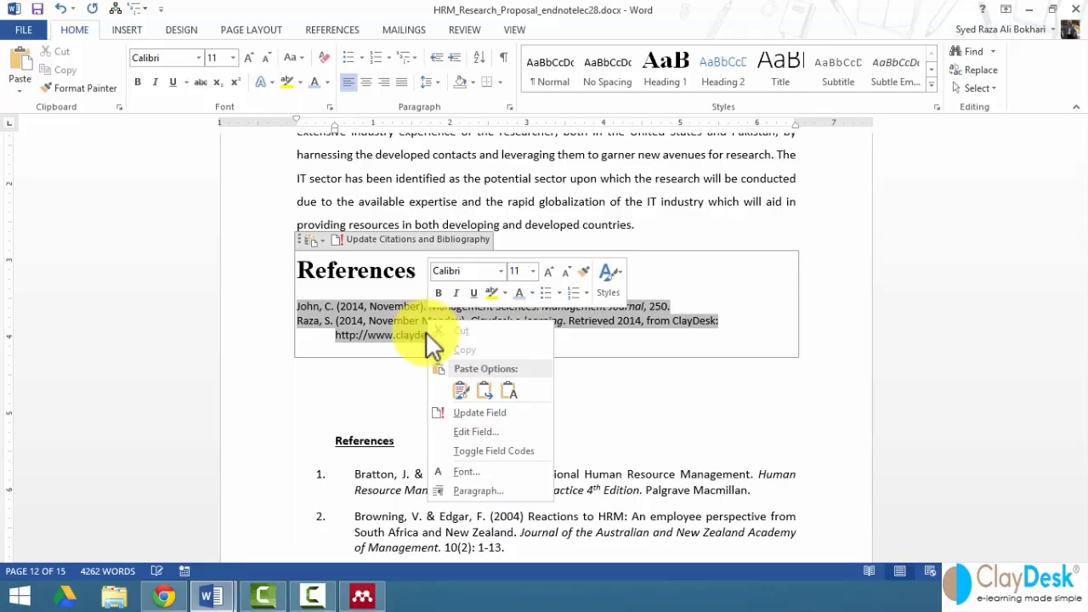
pyautogui.click(477, 411)
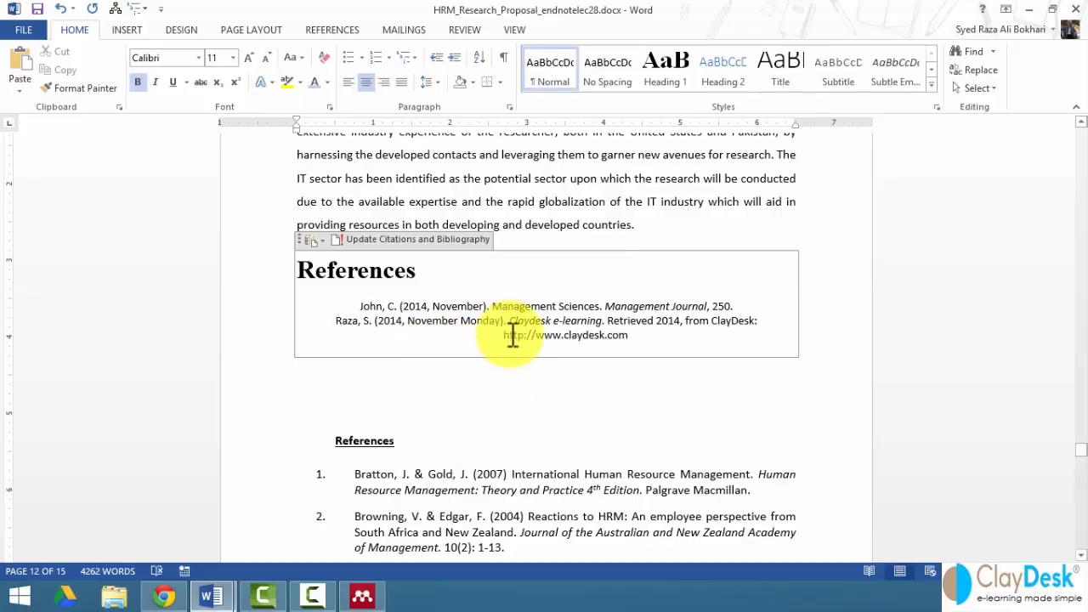
# - Apply style1 to the whole bibliography, close the Styles list, and select the References heading
pyautogui.hotkey('ctrl', 'a')
pyautogui.click(935, 107)
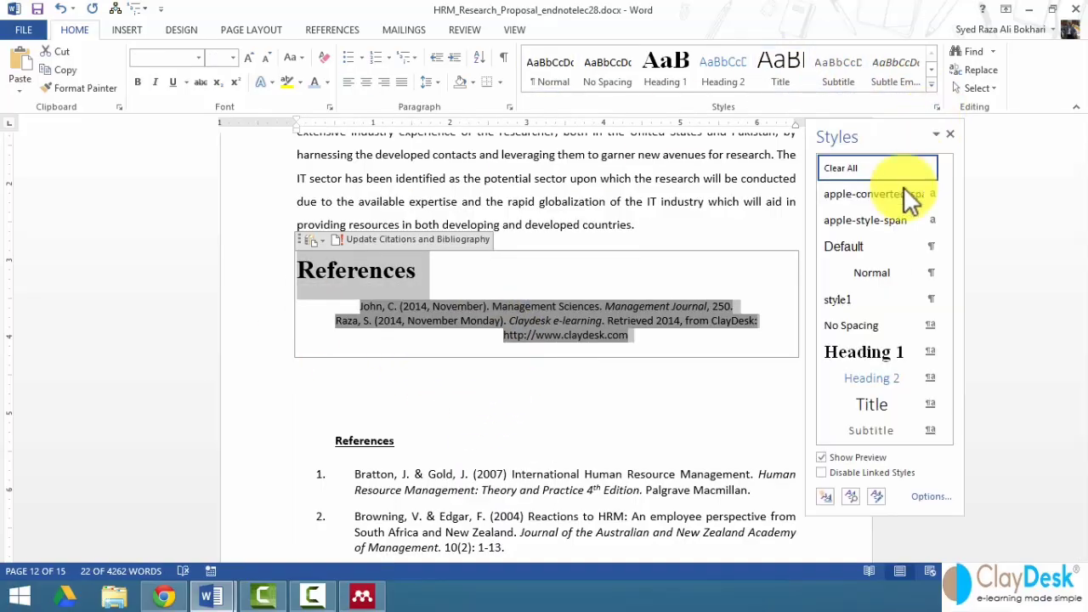
pyautogui.click(865, 302)
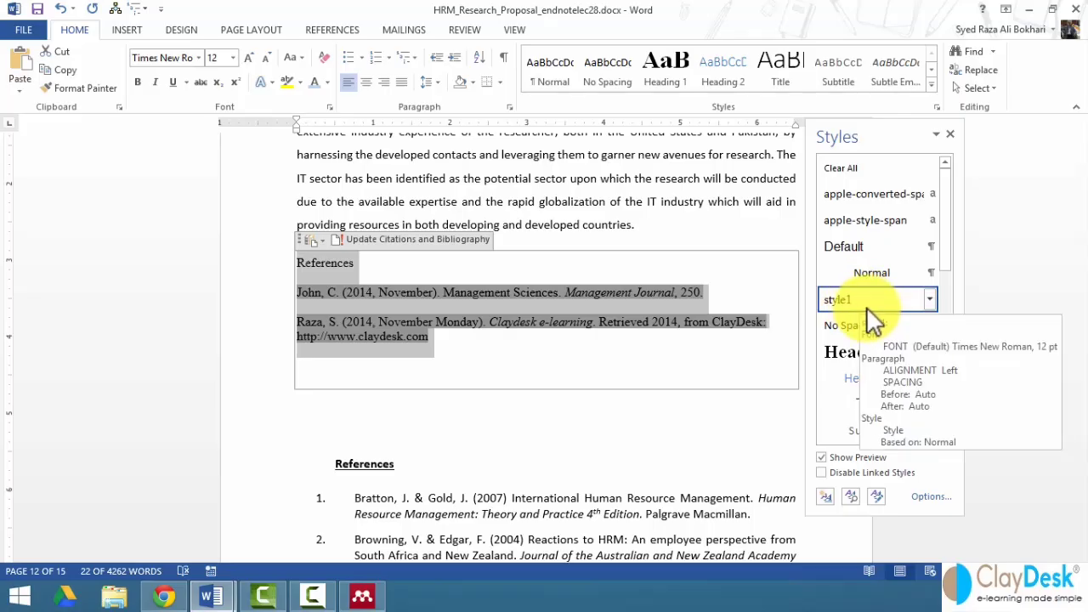
pyautogui.click(537, 417)
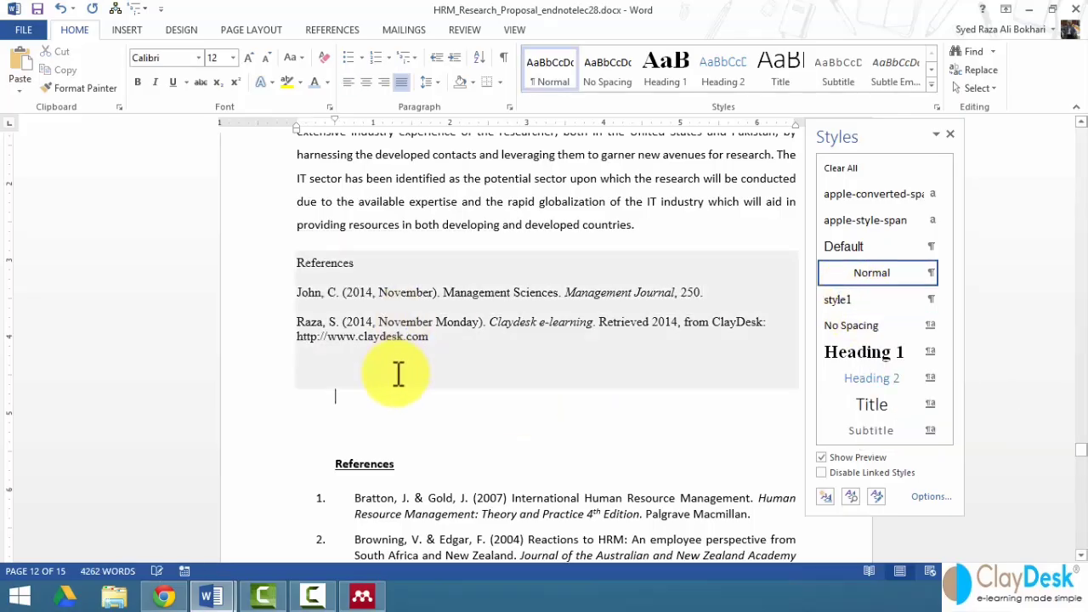
pyautogui.click(950, 134)
pyautogui.click(262, 271)
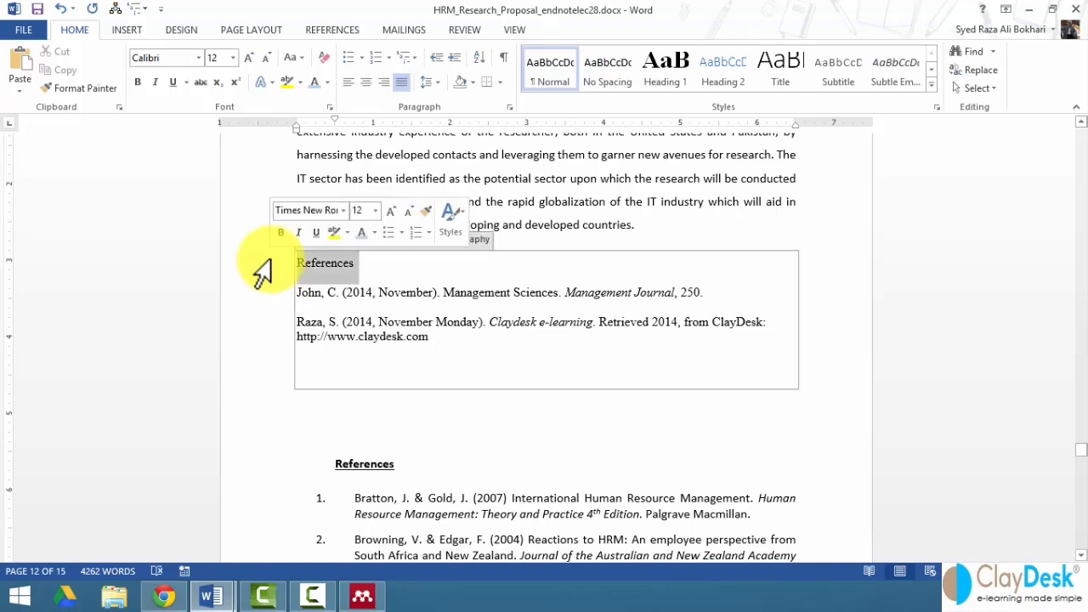
pyautogui.click(437, 392)
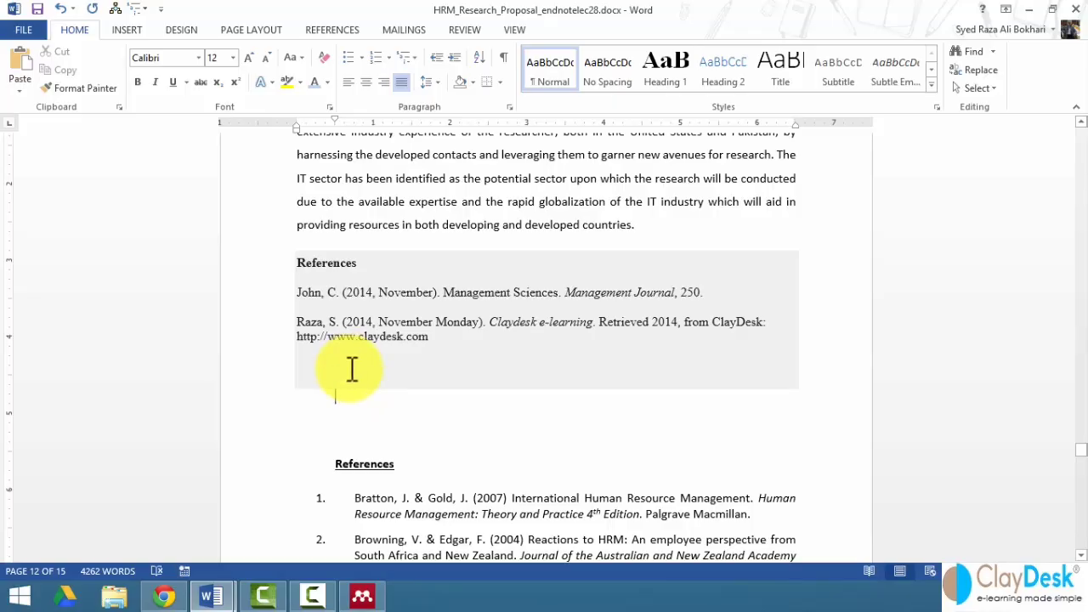
pyautogui.click(320, 26)
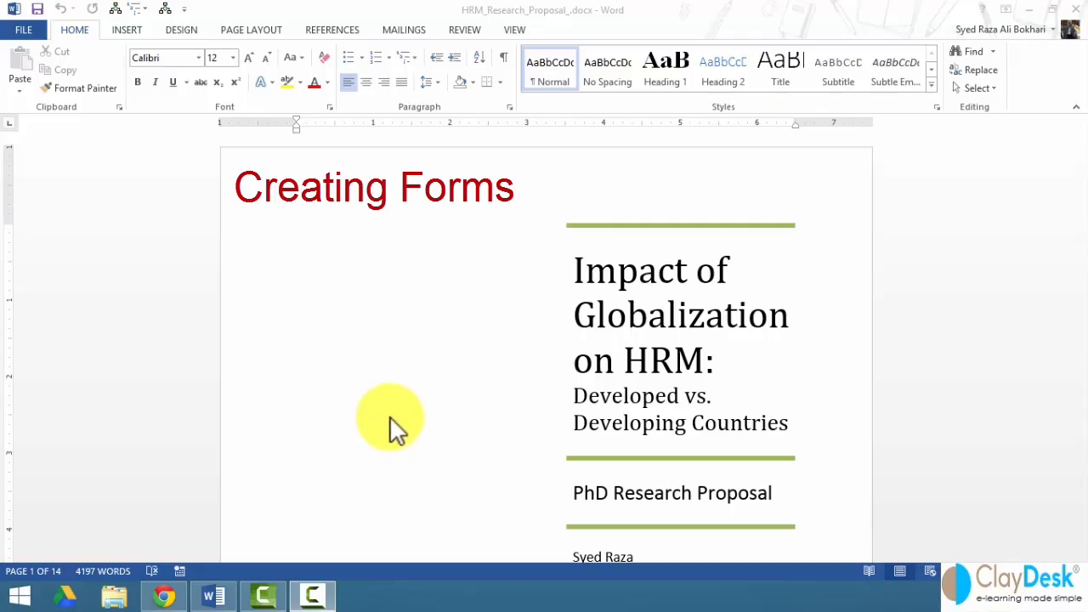
# - Scroll to the Introduction, browse the Page Layout, Review and References tabs, then open File Info
pyautogui.scroll(-10, 390, 415)
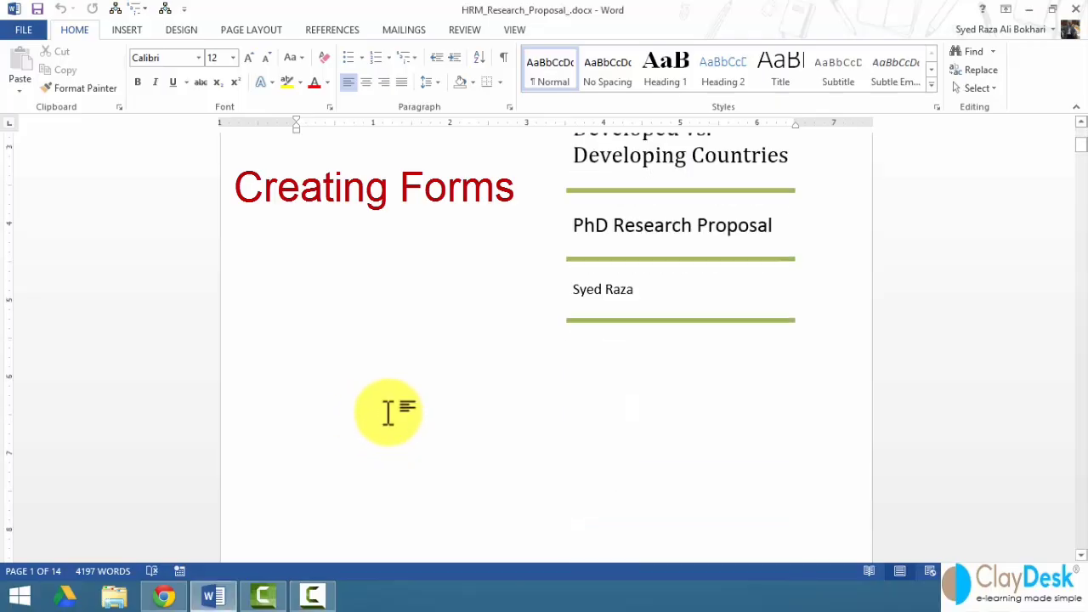
pyautogui.scroll(-4, 390, 415)
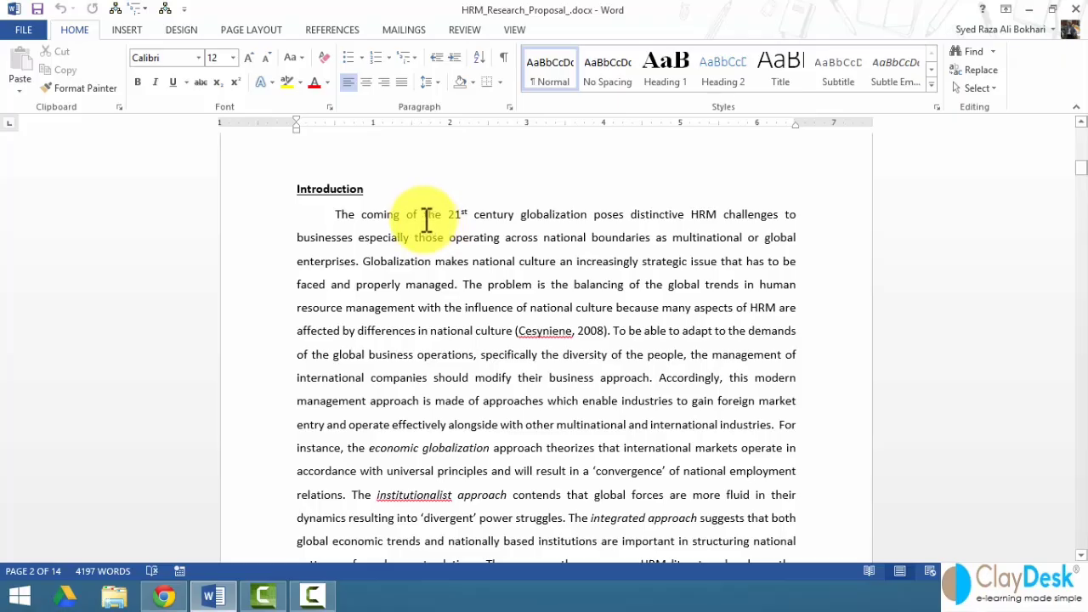
pyautogui.click(255, 34)
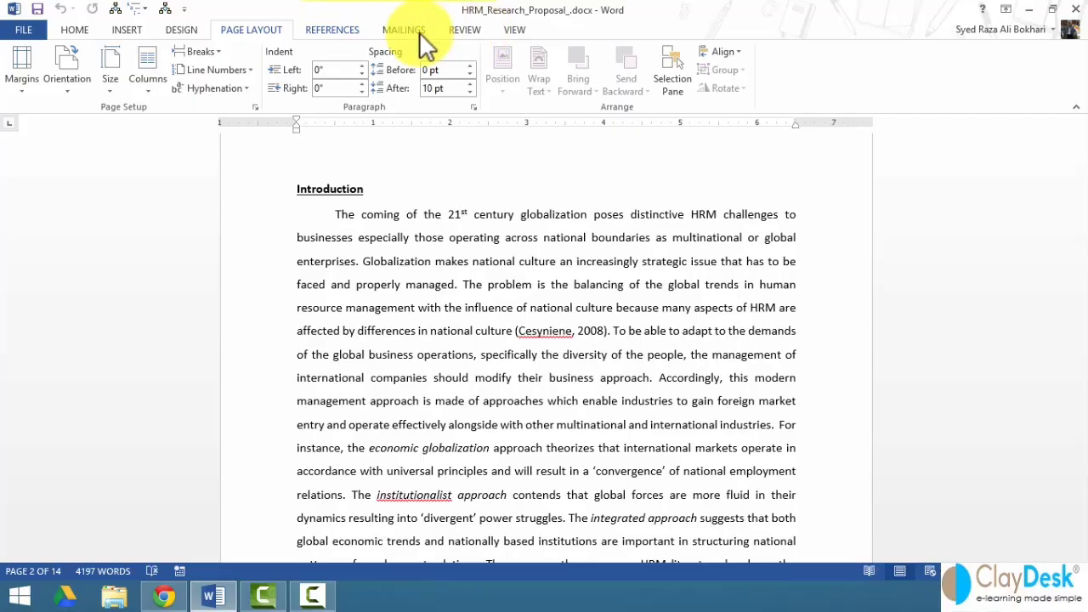
pyautogui.click(464, 29)
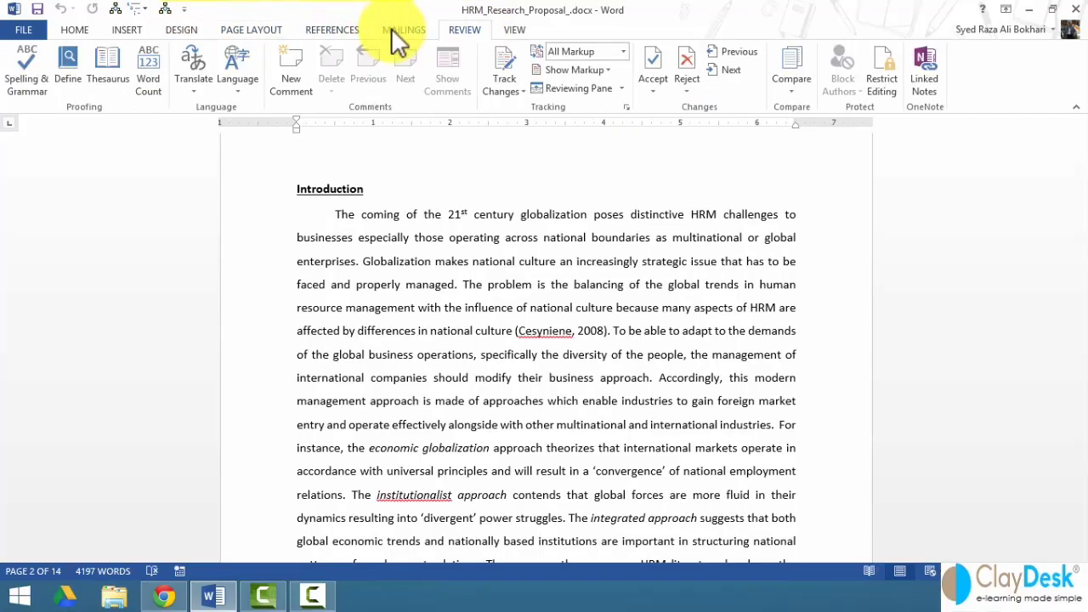
pyautogui.click(306, 29)
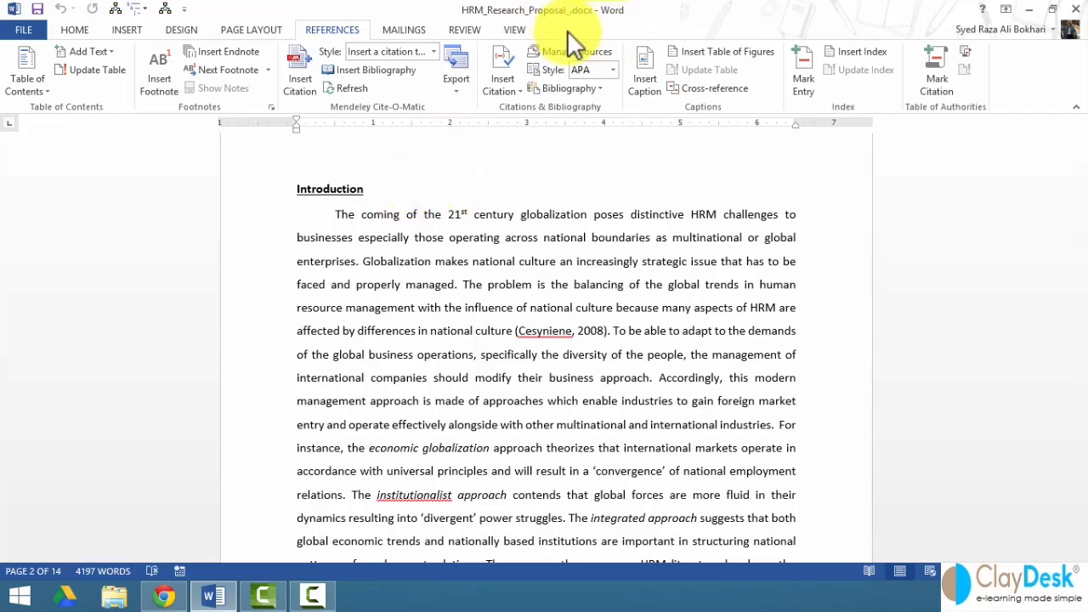
pyautogui.click(25, 30)
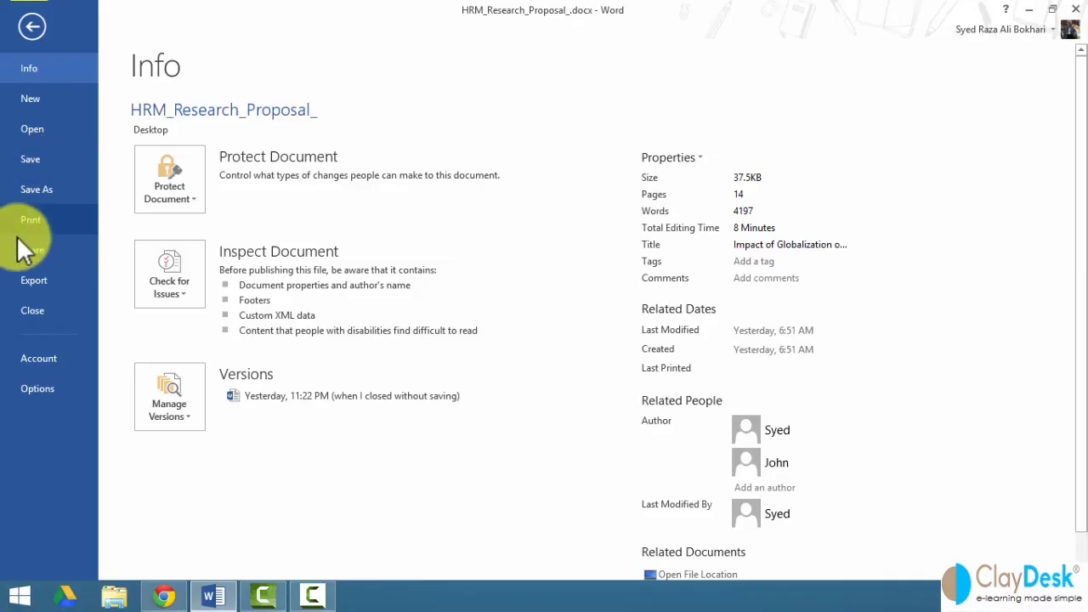
# - Enable the Developer tab under Word Options > Customize Ribbon and switch to it
pyautogui.click(39, 388)
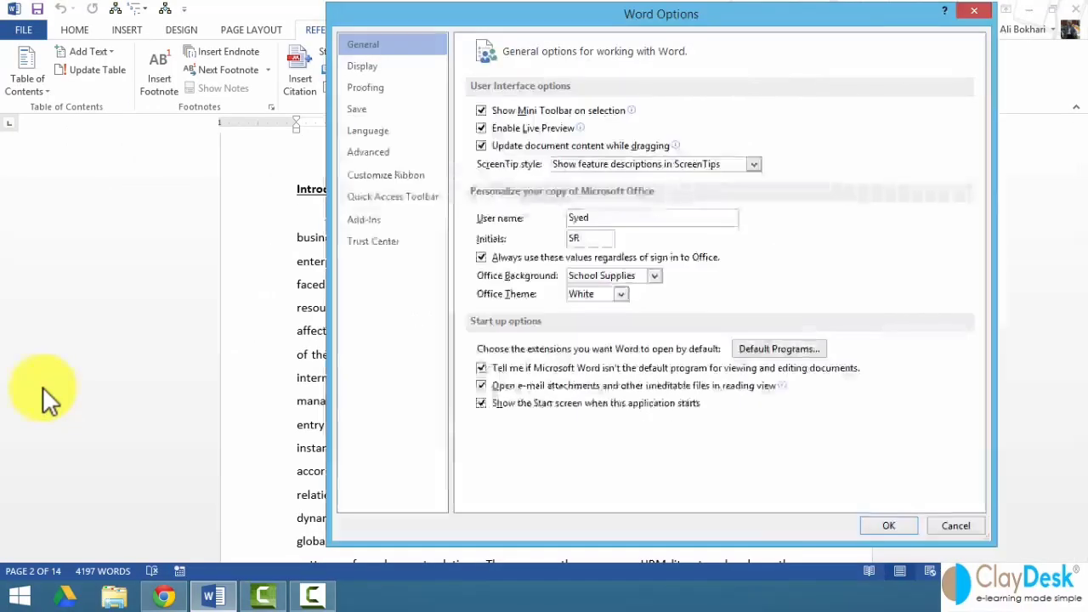
pyautogui.click(396, 178)
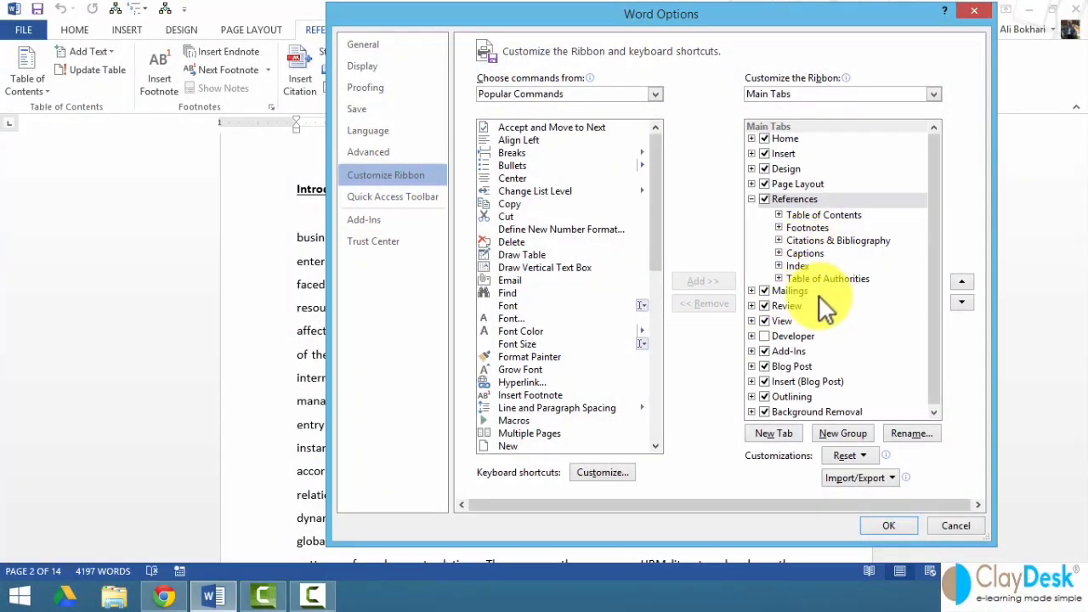
pyautogui.click(765, 336)
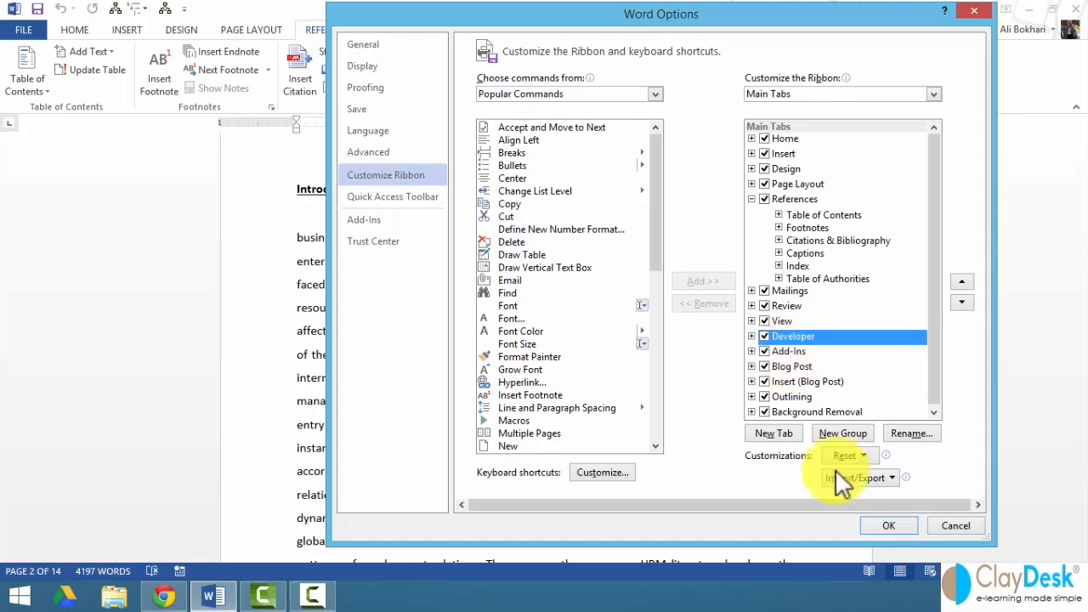
pyautogui.click(900, 522)
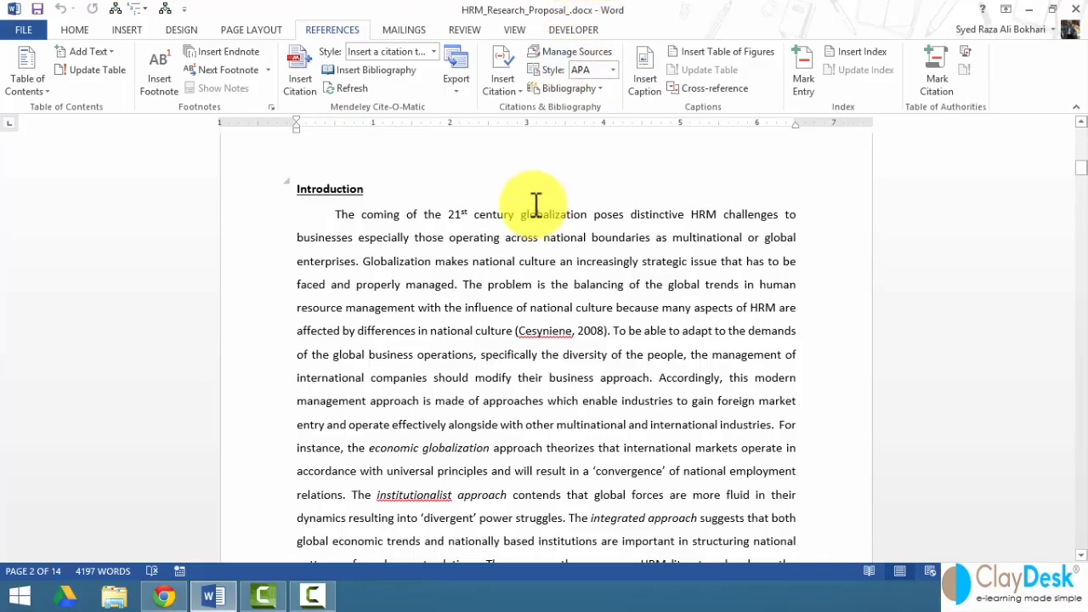
pyautogui.click(572, 30)
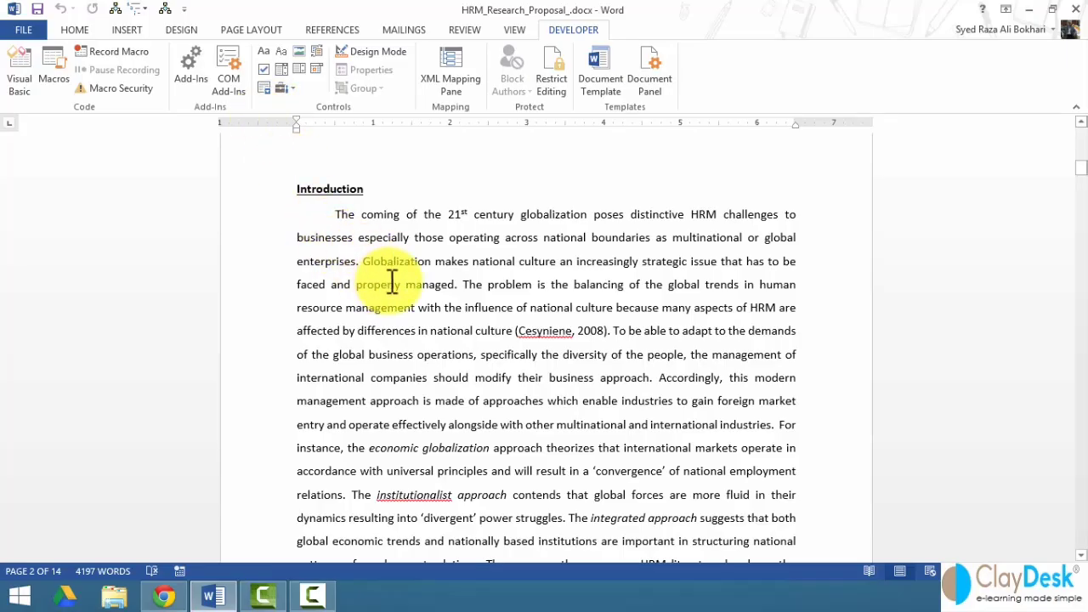
# - Scroll down to page 5 and place the cursor just before the Objective heading
pyautogui.scroll(-3, 392, 283)
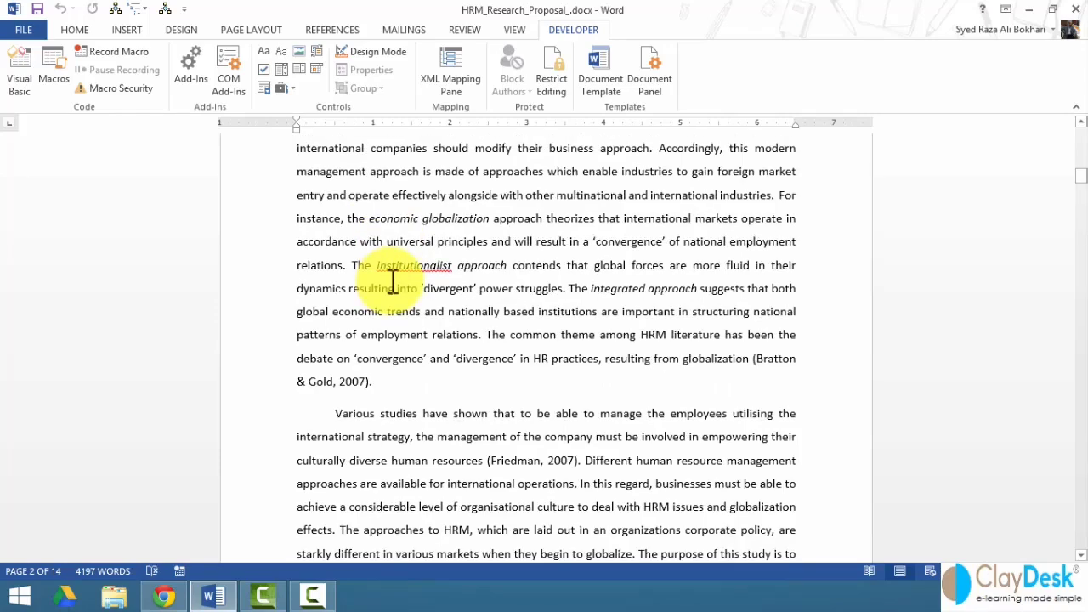
pyautogui.scroll(3, 392, 283)
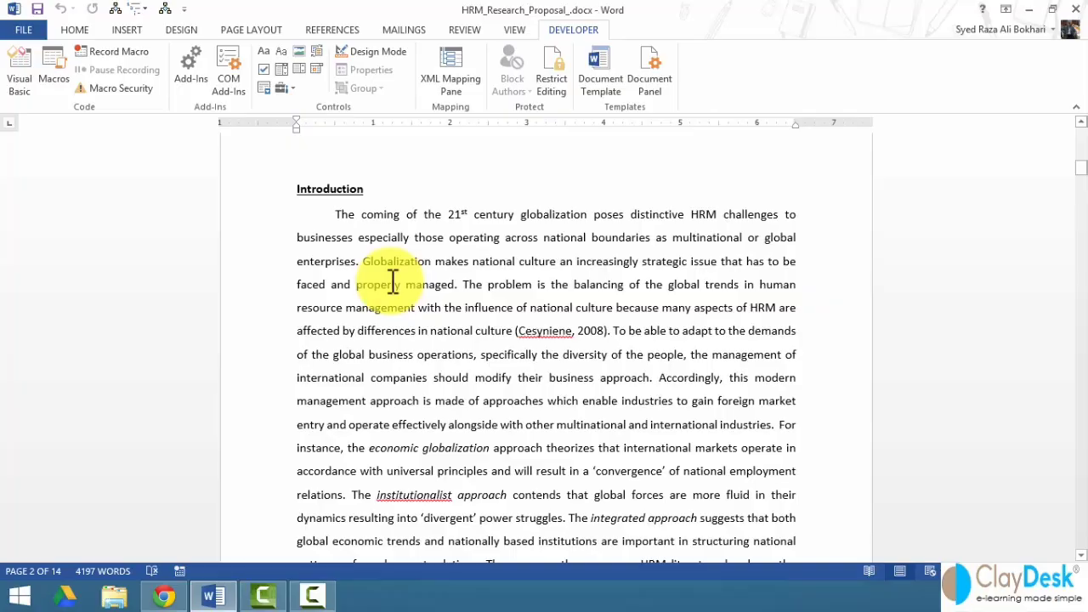
pyautogui.scroll(-2, 392, 283)
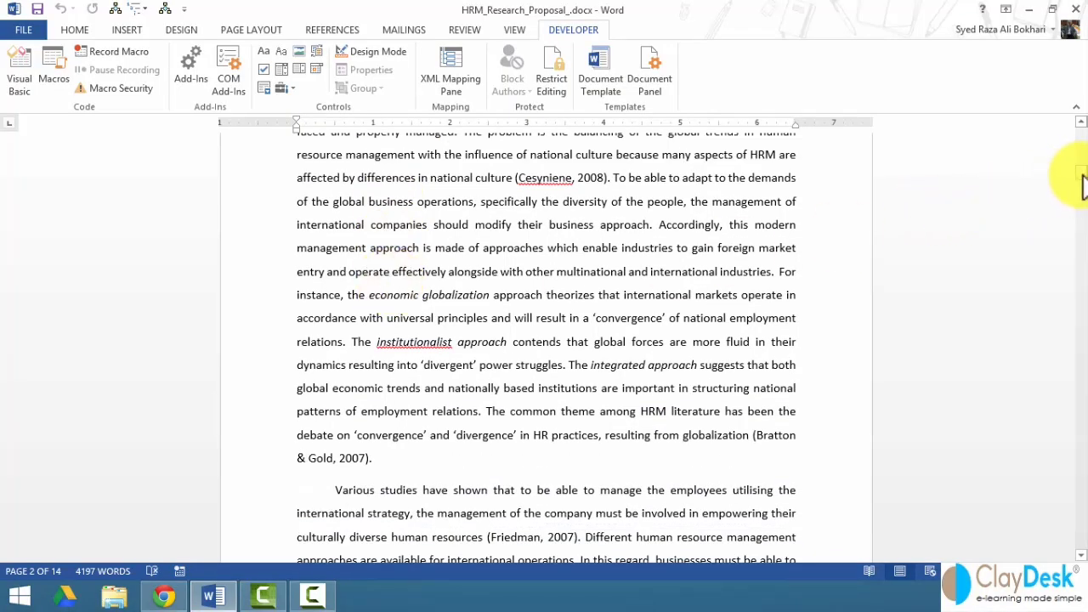
pyautogui.moveTo(1081, 183); pyautogui.dragTo(1081, 230)
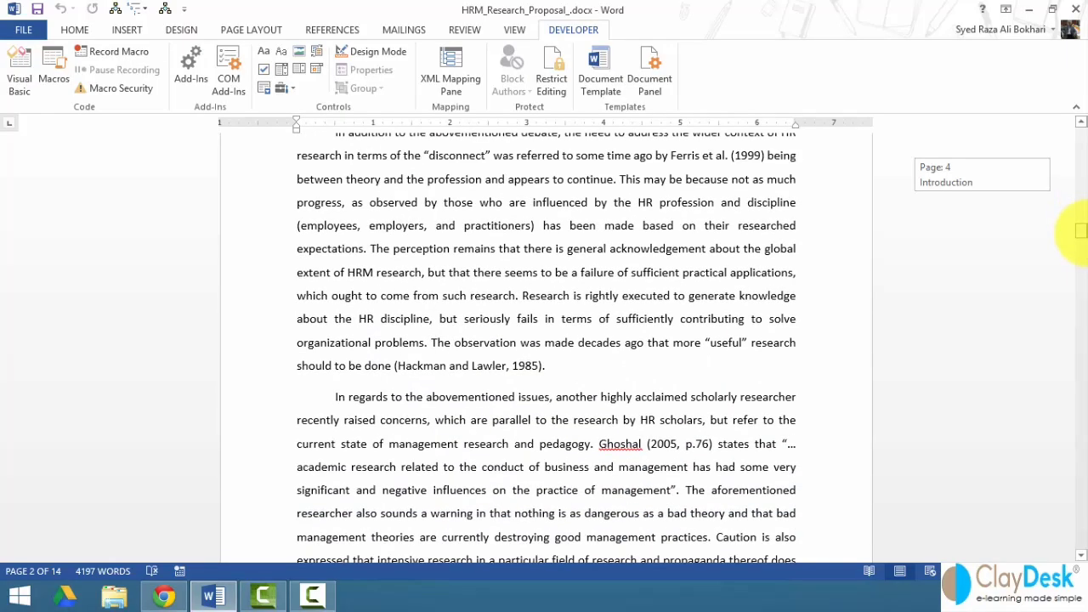
pyautogui.moveTo(1081, 229); pyautogui.dragTo(1072, 274)
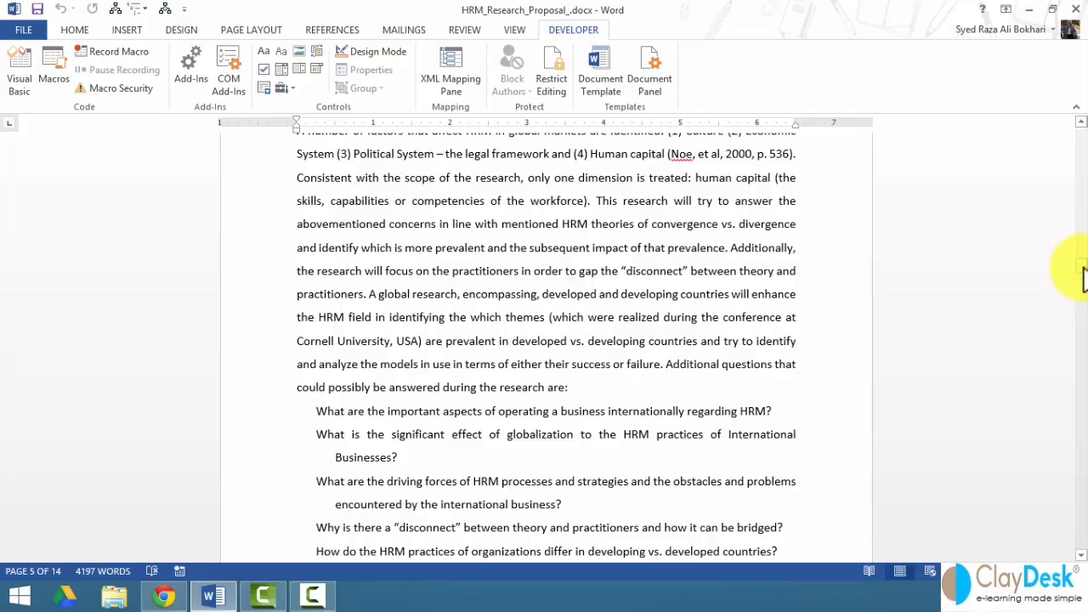
pyautogui.moveTo(1081, 272); pyautogui.dragTo(1073, 254)
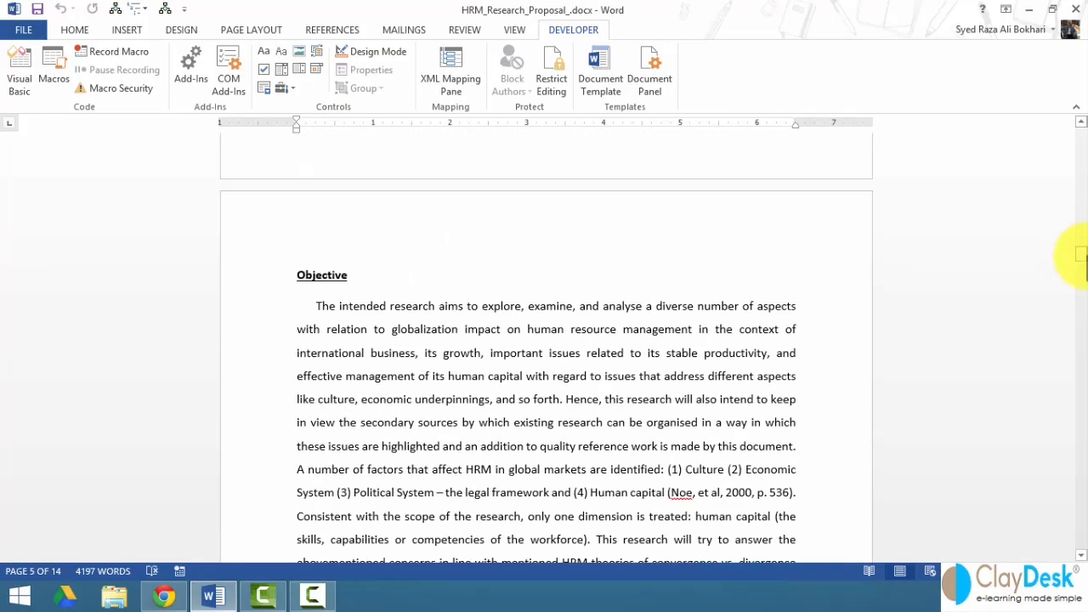
pyautogui.click(304, 277)
# - Add a "GLOBAL MANAGEMENT CONFERENCE" heading line above Objective
pyautogui.press('Return')
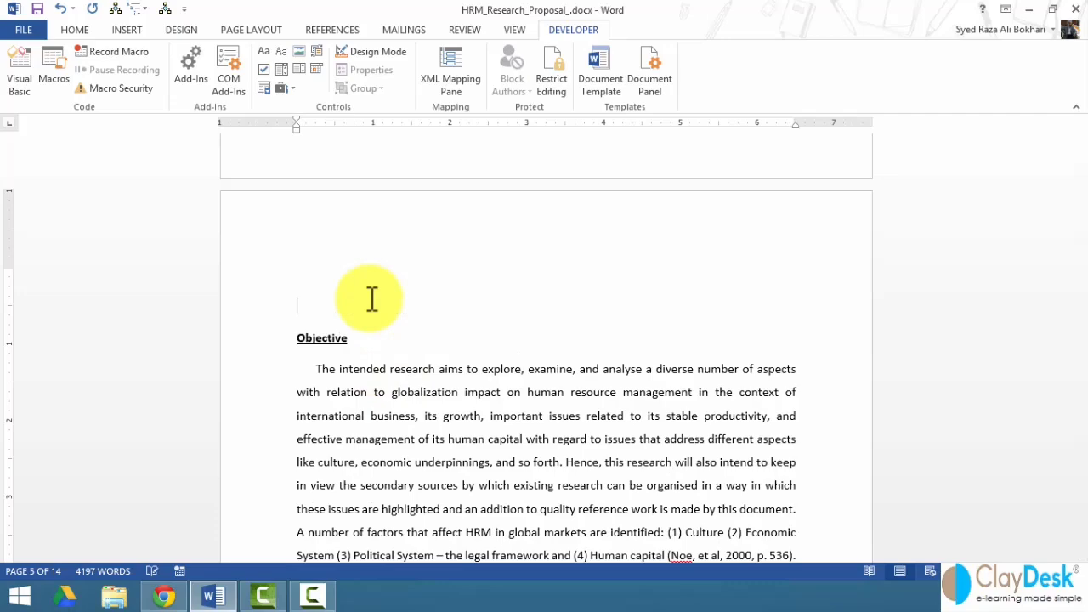
pyautogui.write('GL')
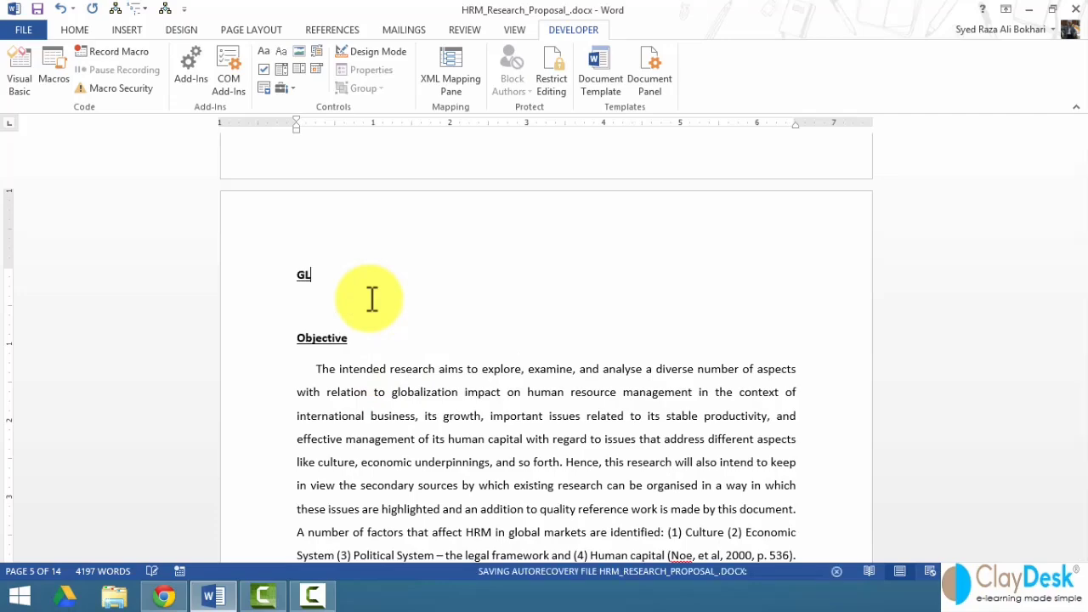
pyautogui.write('OBAL MANAGEMENT')
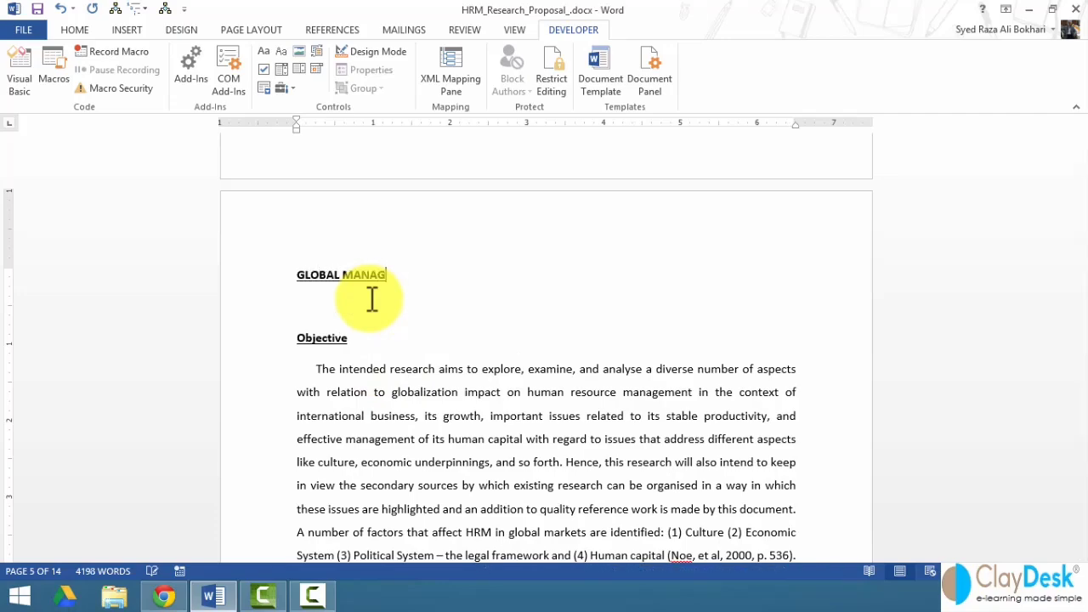
pyautogui.write('FERENCE')
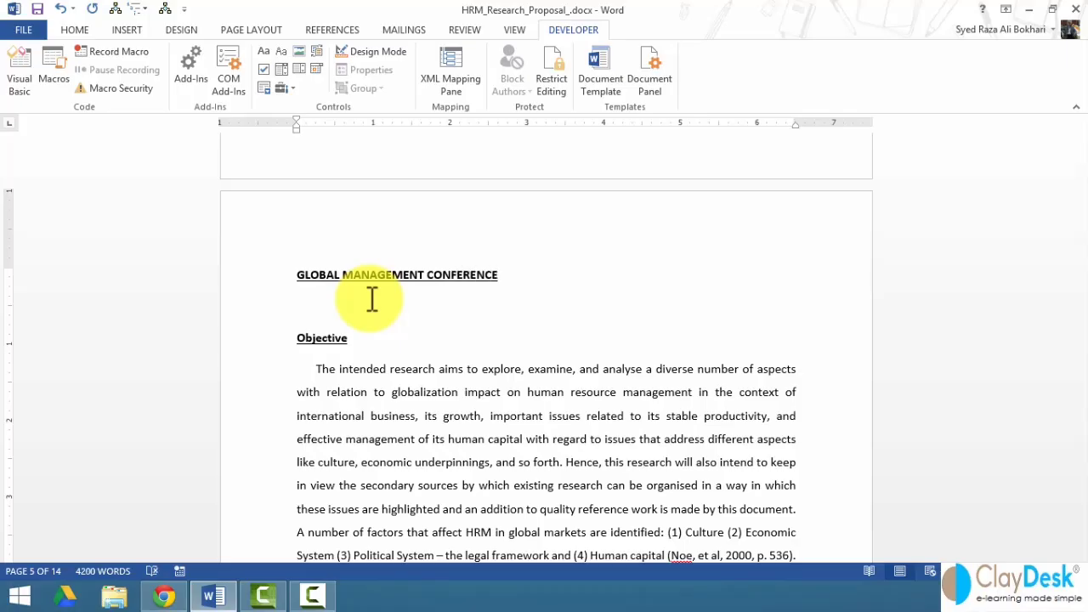
pyautogui.press('Return')
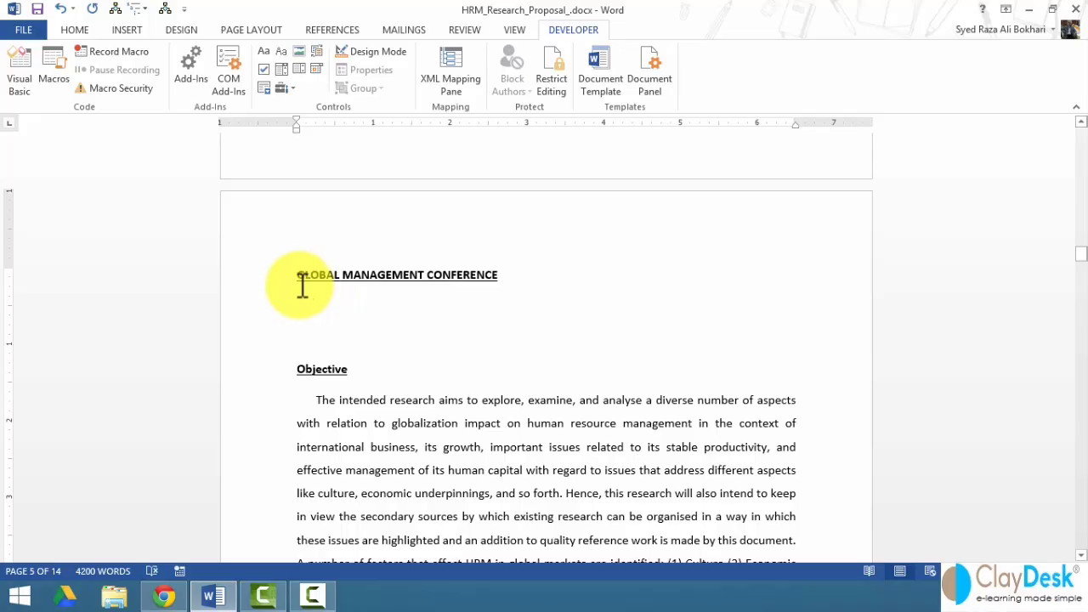
# - Type "Please fill out the following form:" and a "Name:" line followed by a tab
pyautogui.write('Pl')
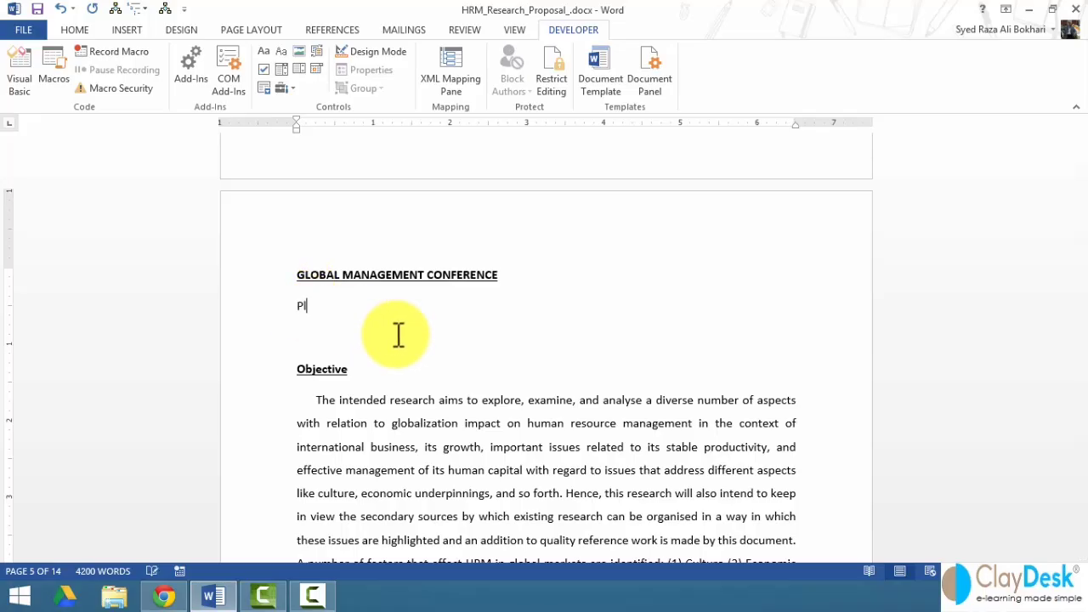
pyautogui.write('ease fu')
pyautogui.press('BackSpace')
pyautogui.write('ill out the following ')
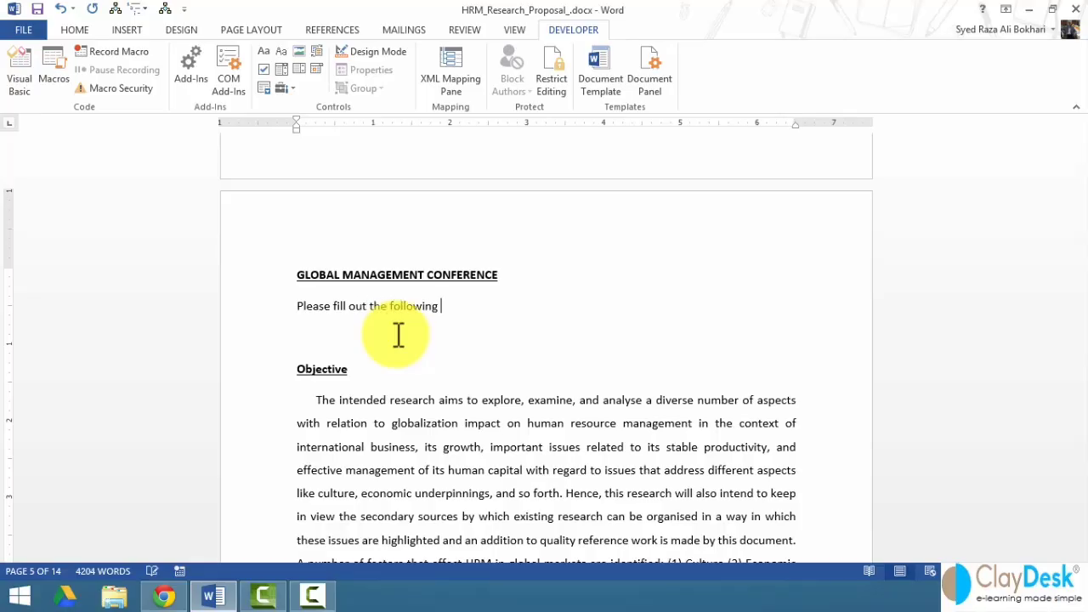
pyautogui.write('form:')
pyautogui.press('Return')
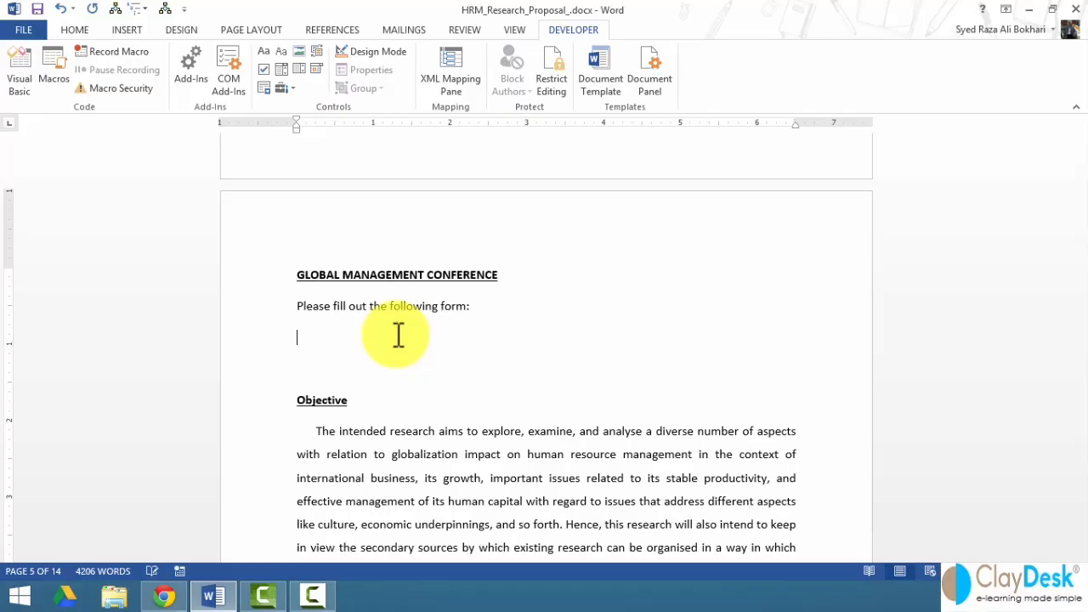
pyautogui.write('Name:')
pyautogui.press('Tab')
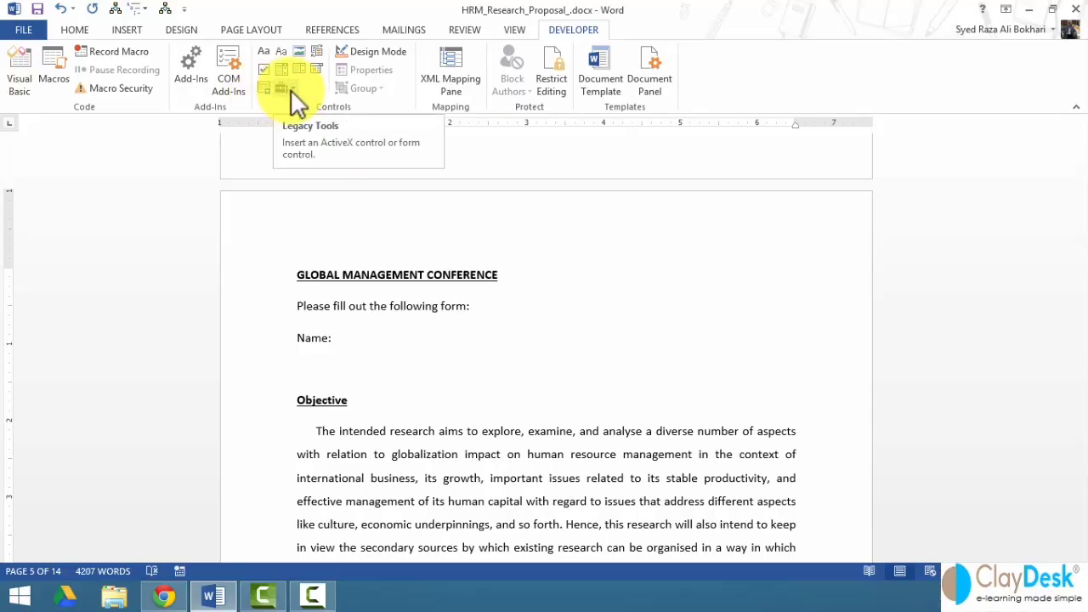
pyautogui.click(287, 88)
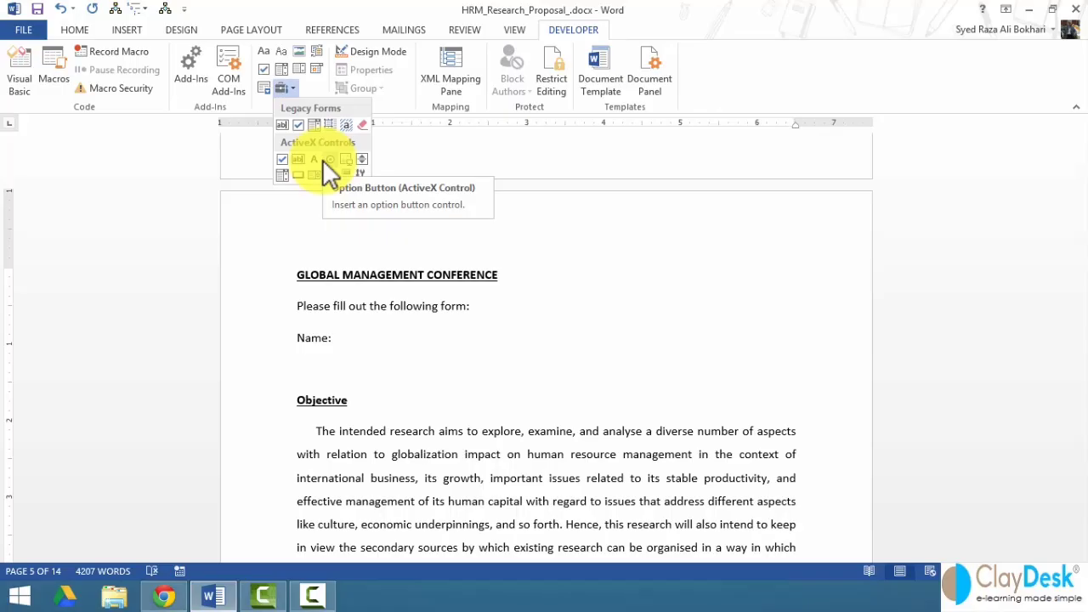
# - Dismiss the legacy controls gallery and insert a plain text content control after 'Name:'
pyautogui.click(355, 337)
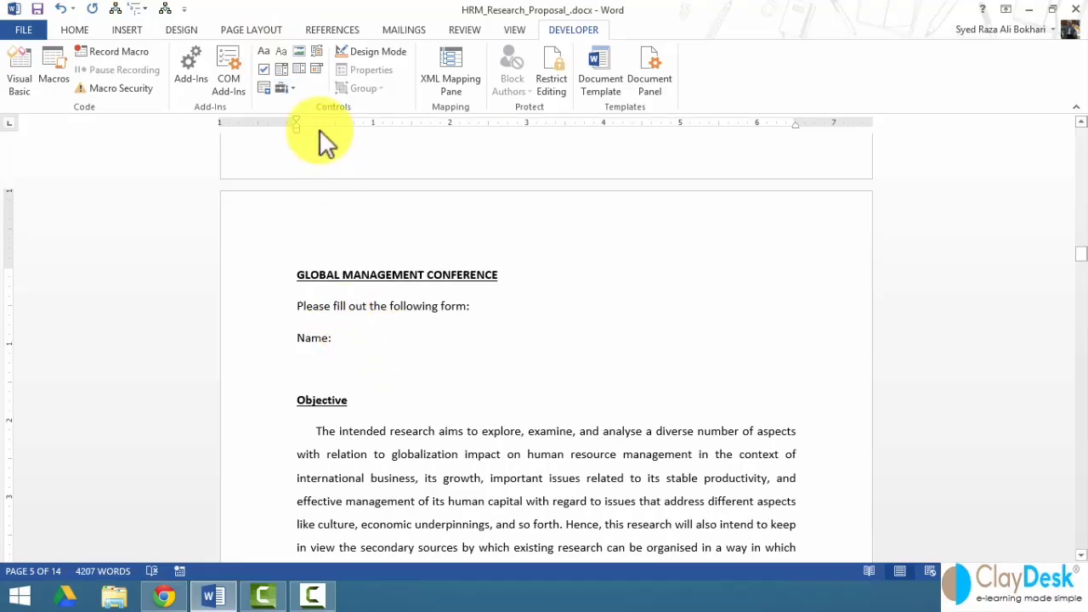
pyautogui.click(280, 49)
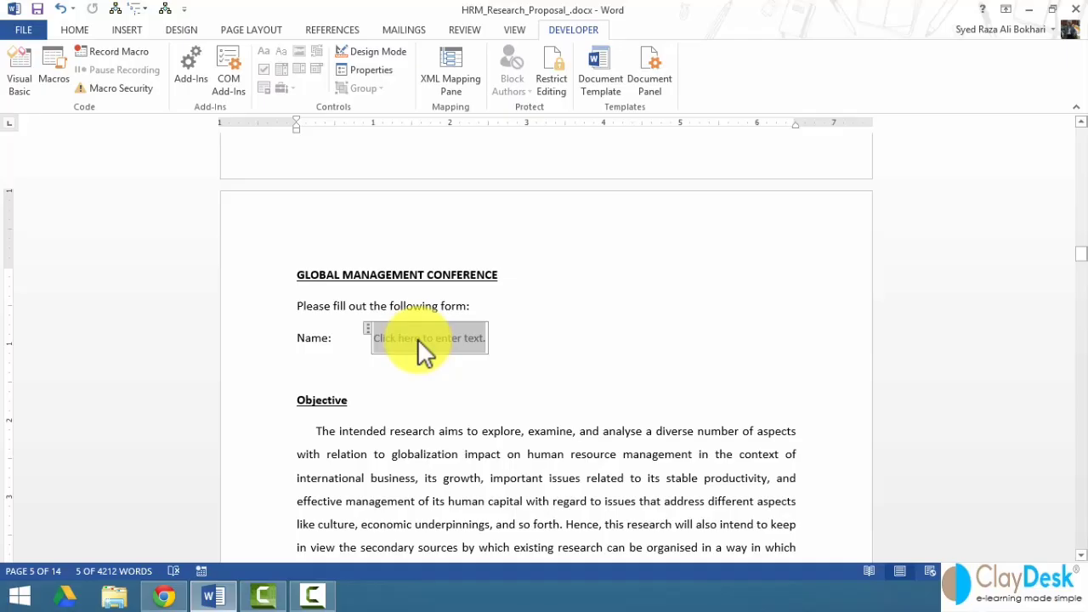
# - Turn on Design Mode, deselect the Name field, and bring up its context menu
pyautogui.click(371, 51)
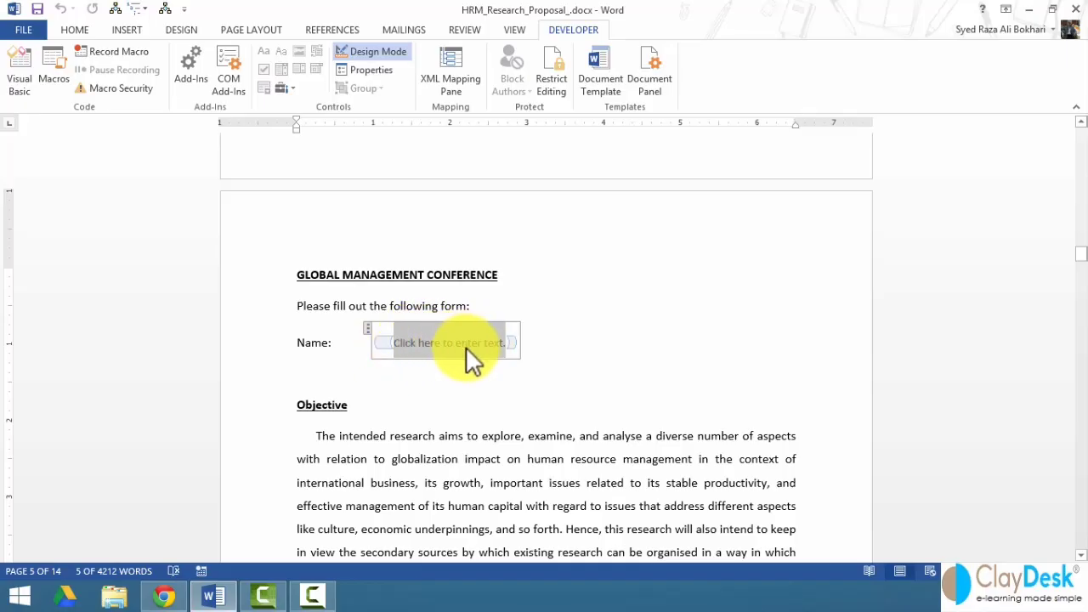
pyautogui.click(565, 340)
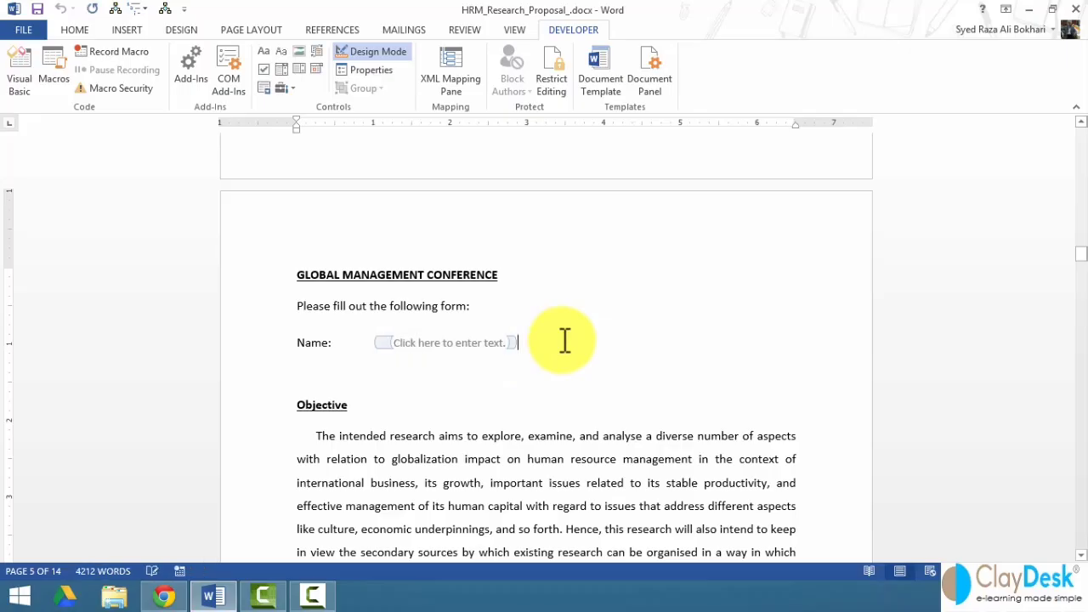
pyautogui.rightClick(429, 343)
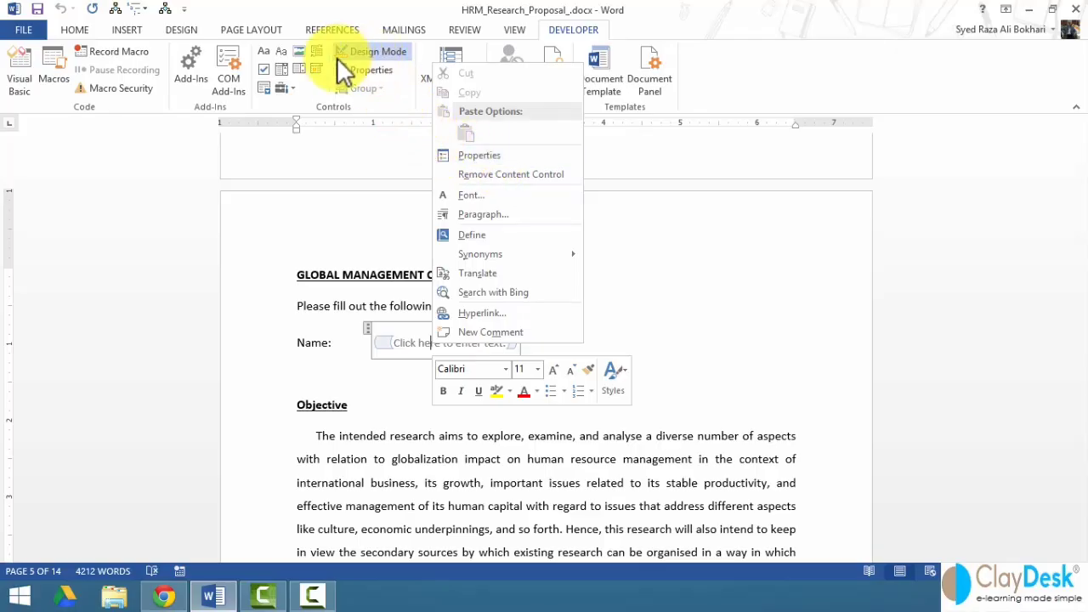
# - Open the Name field's properties and give it the title 'Name'
pyautogui.click(482, 154)
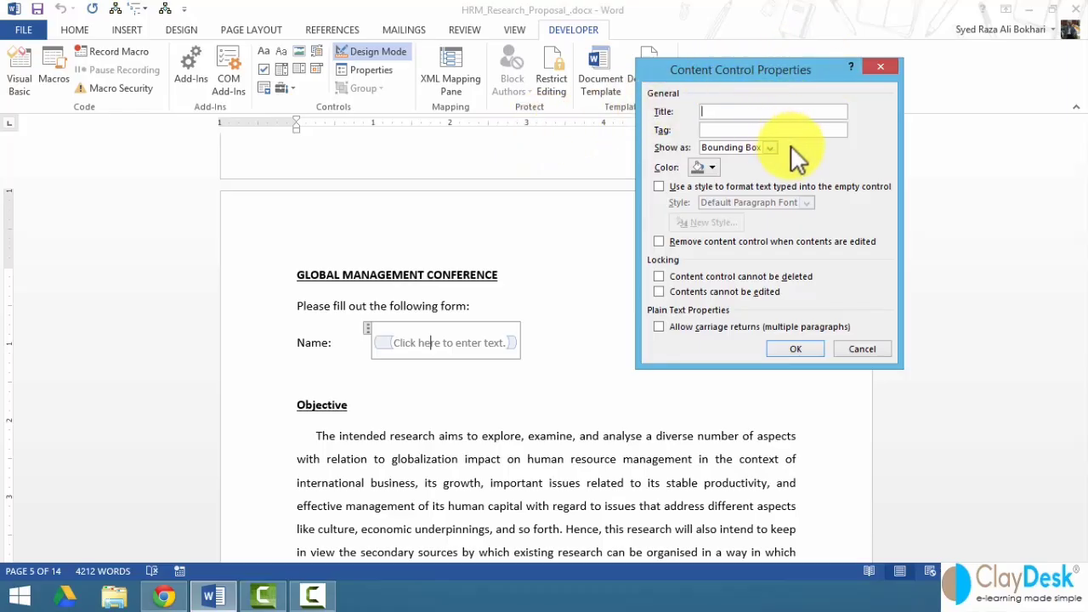
pyautogui.write('Name')
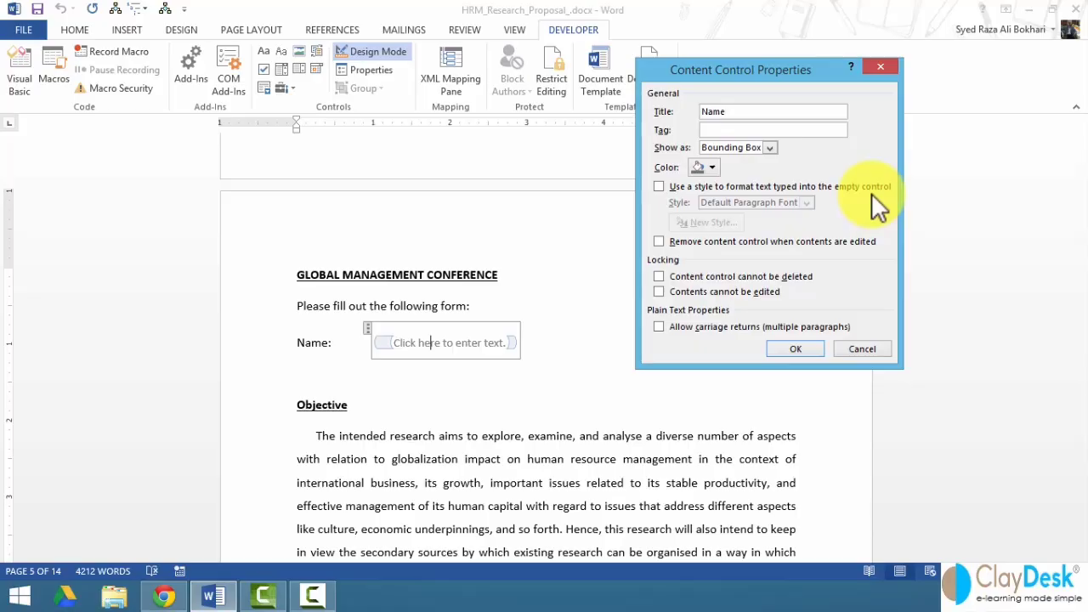
pyautogui.click(791, 131)
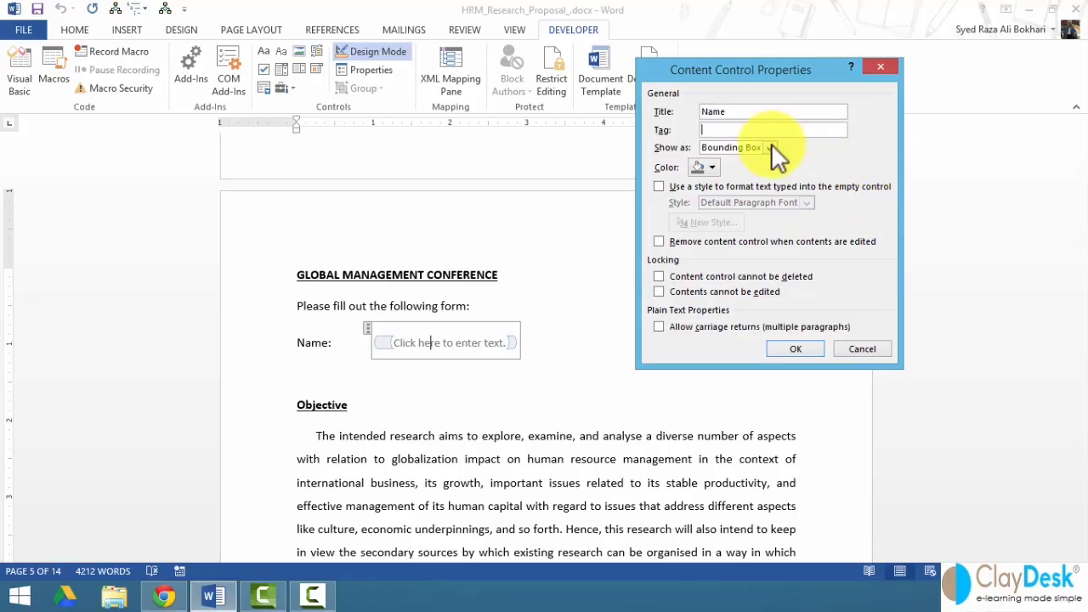
# - Try Show as, colour, style and deletion-lock options, keep the defaults, and apply
pyautogui.click(770, 146)
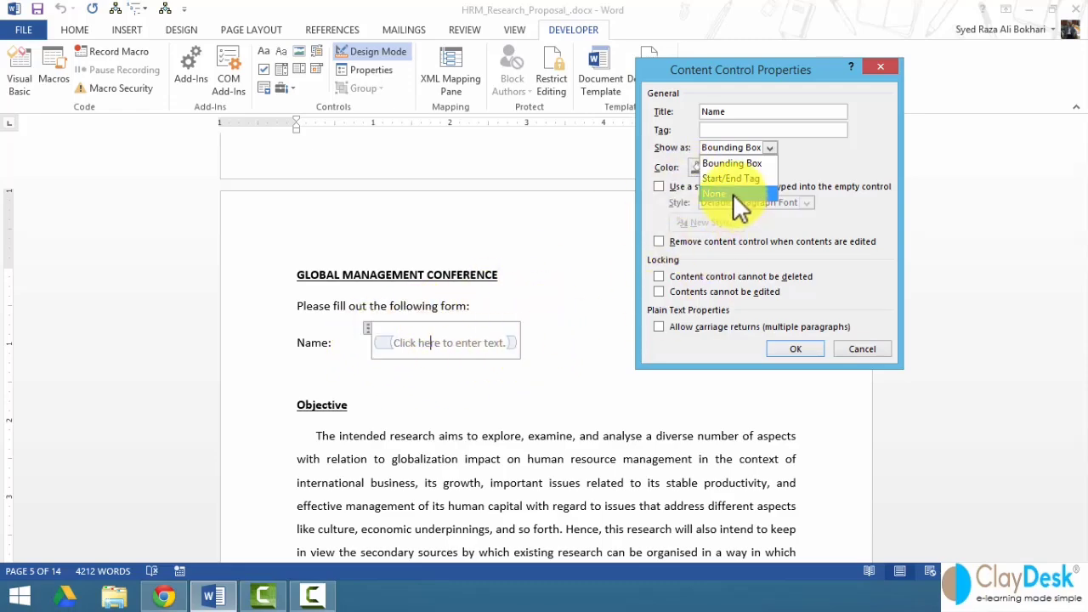
pyautogui.click(726, 164)
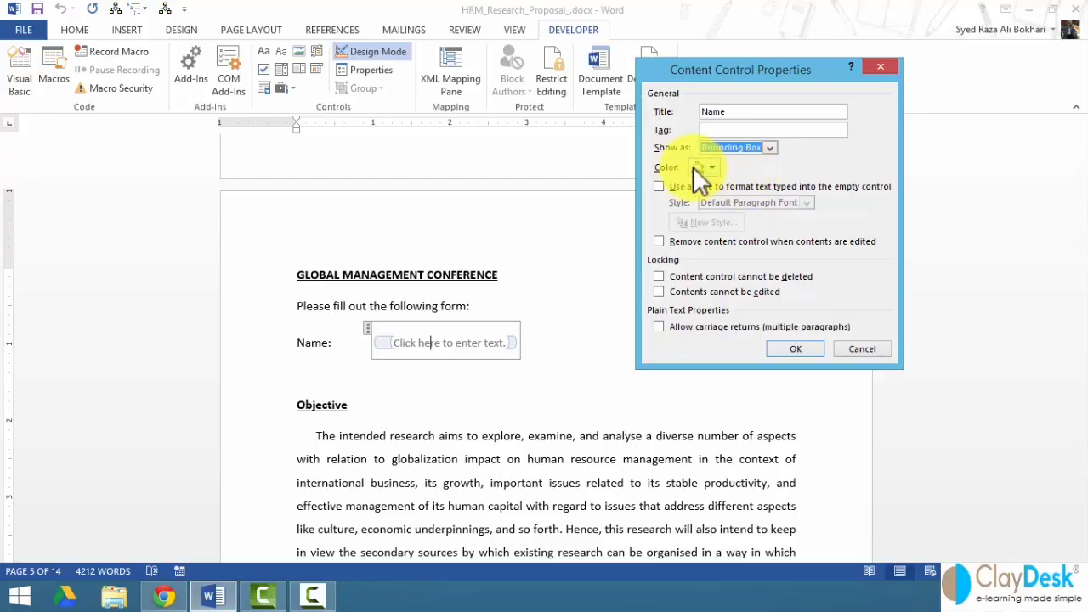
pyautogui.click(712, 169)
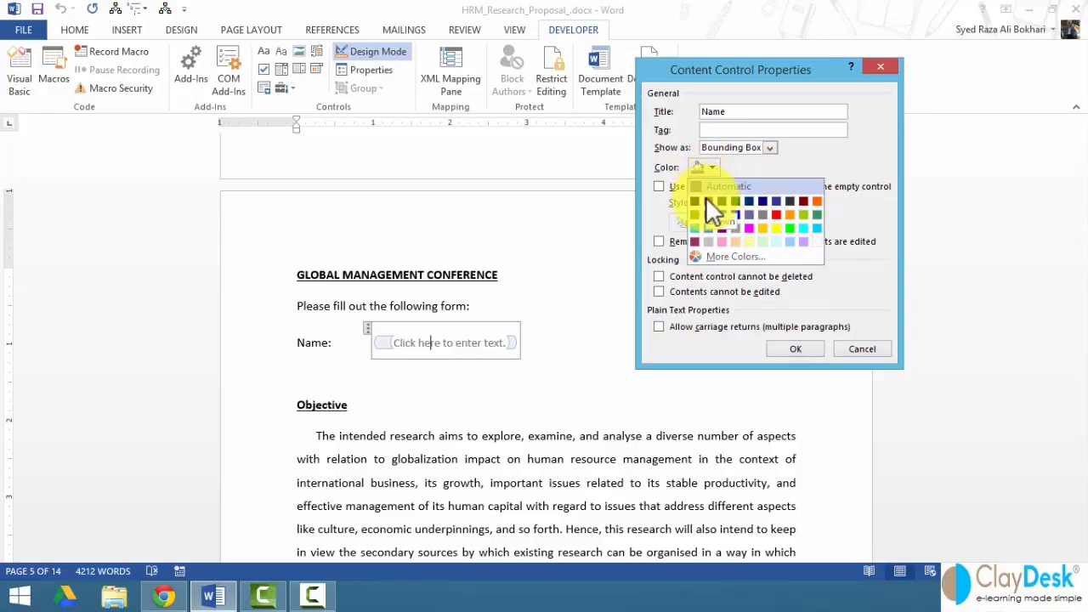
pyautogui.click(711, 167)
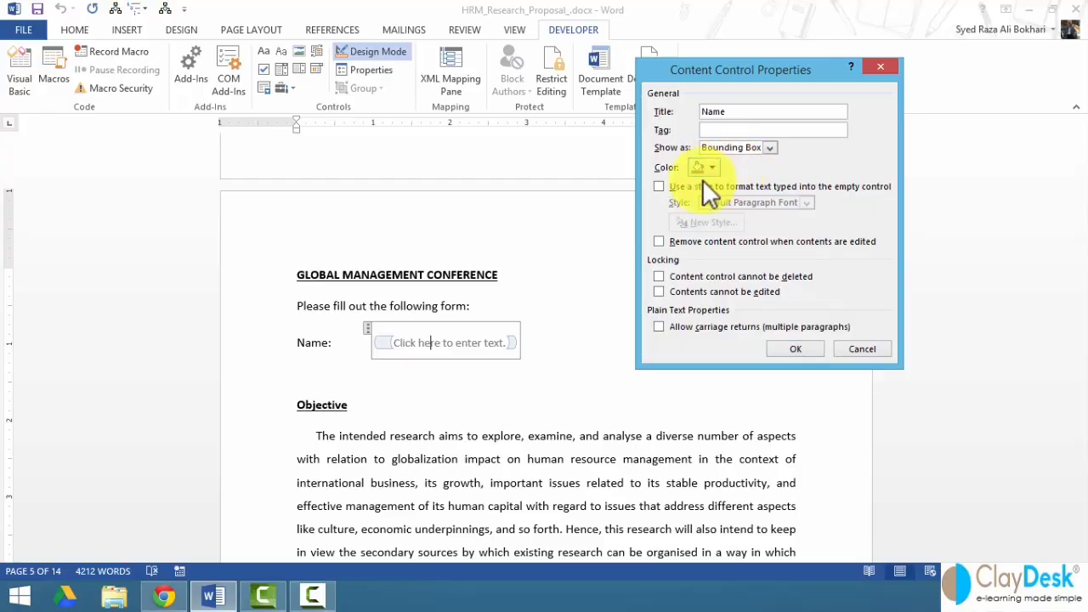
pyautogui.click(660, 186)
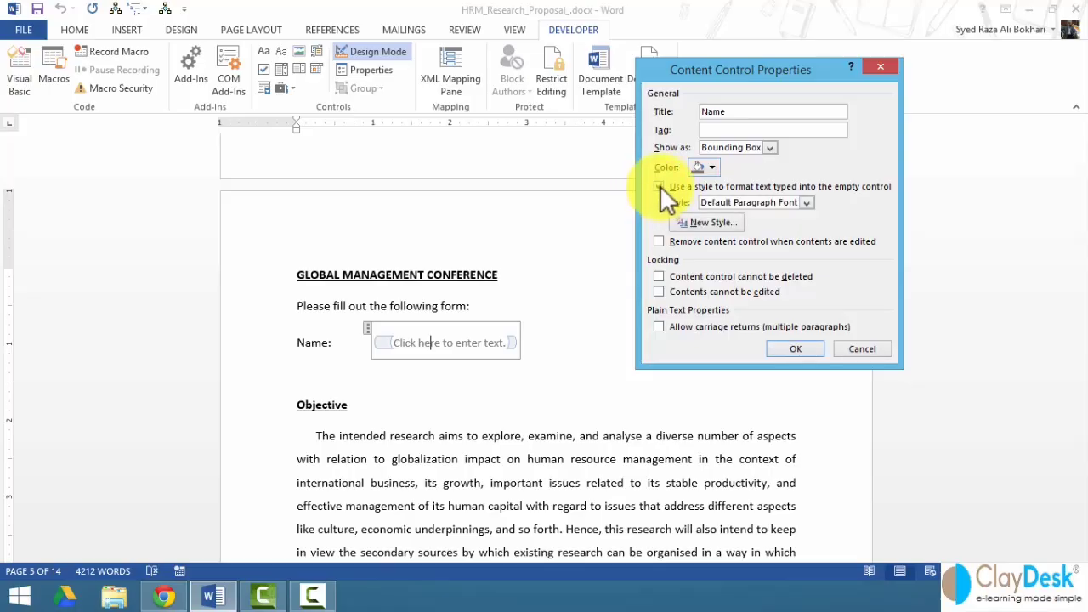
pyautogui.click(803, 204)
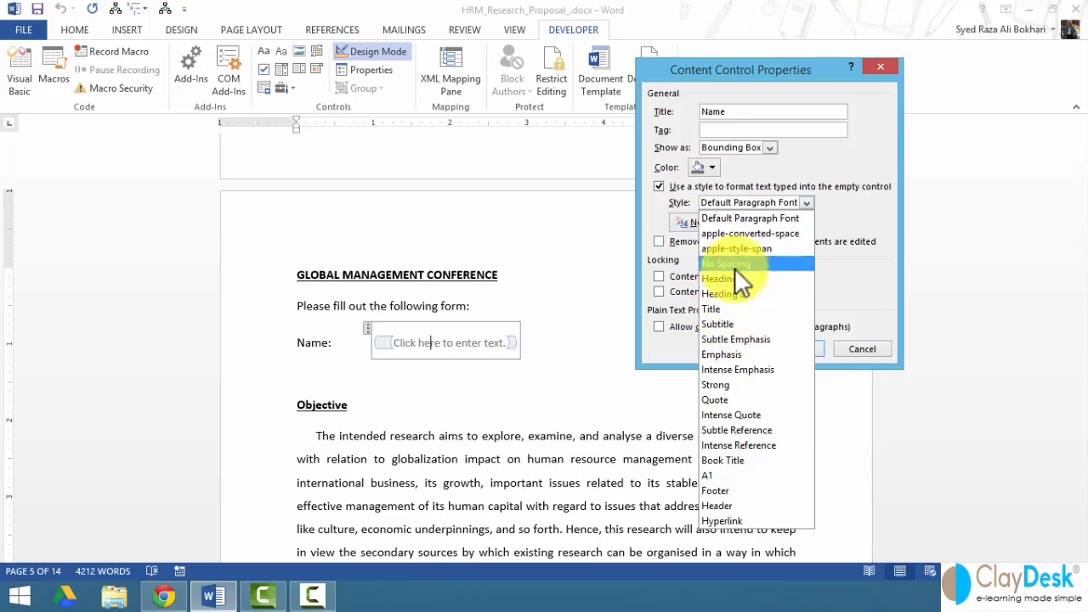
pyautogui.click(661, 187)
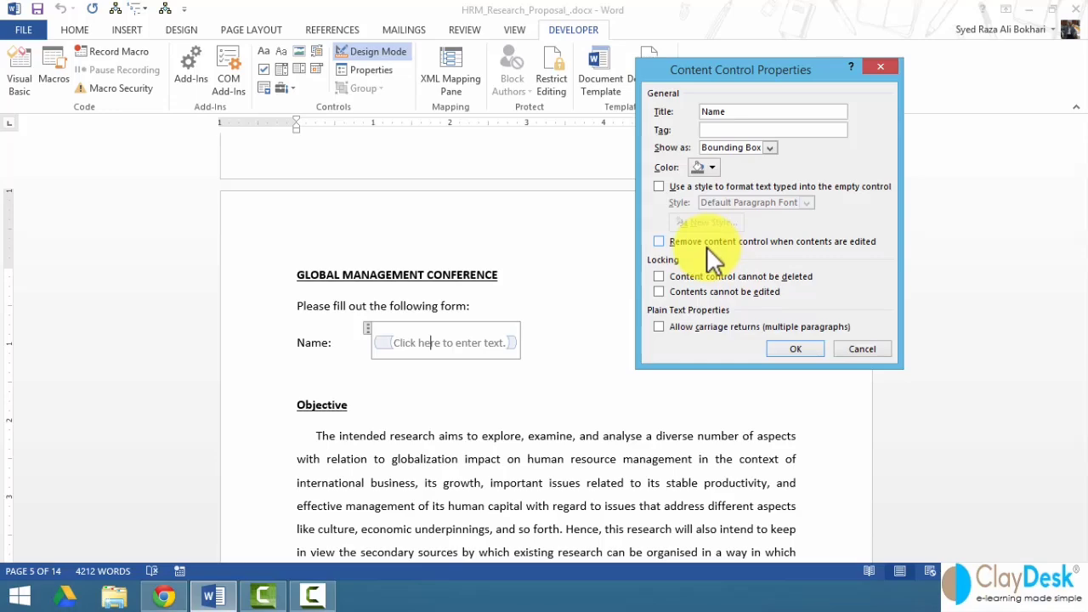
pyautogui.click(659, 276)
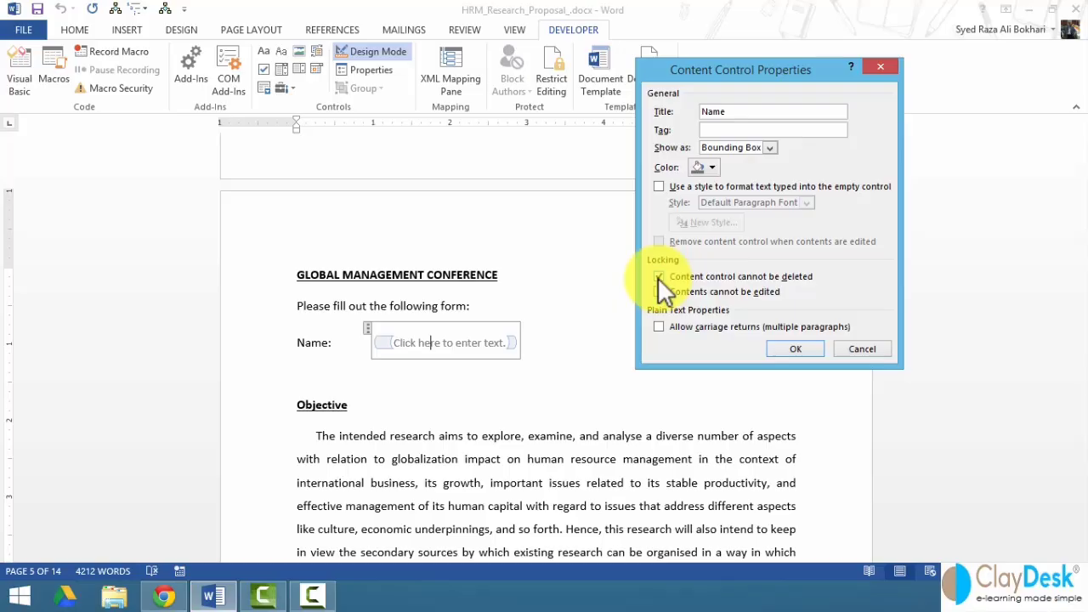
pyautogui.click(658, 278)
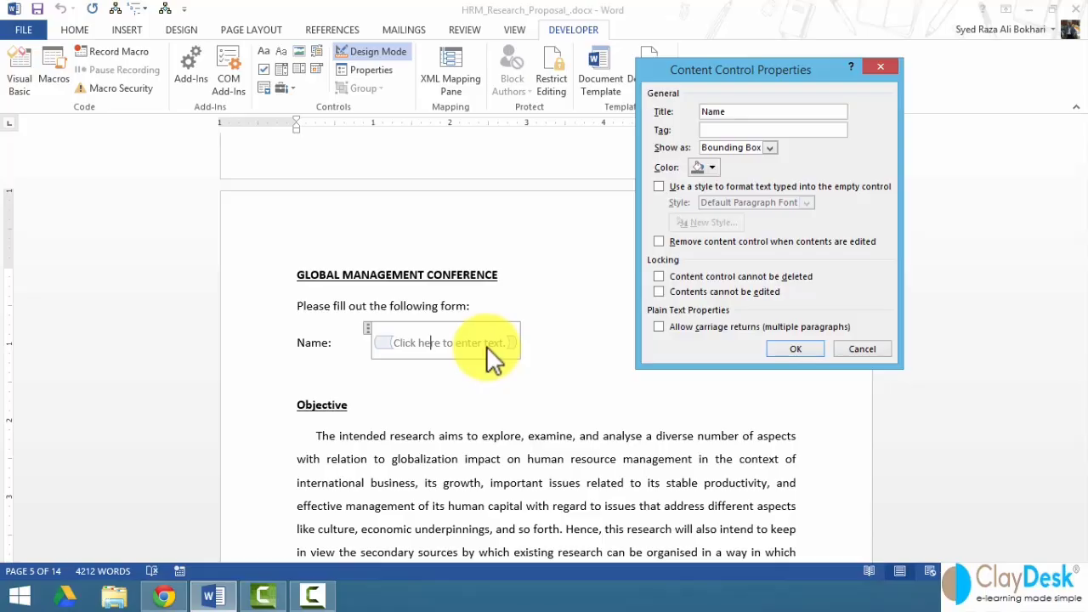
pyautogui.click(798, 348)
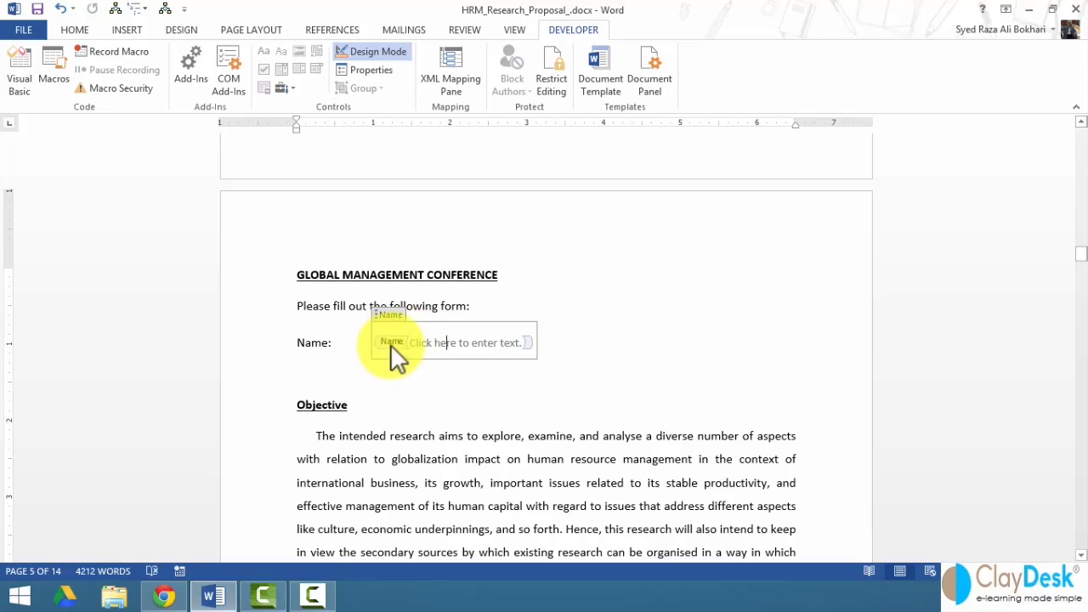
# - Add a new line below the Name field reading 'Location:' followed by a tab
pyautogui.click(571, 347)
pyautogui.press('Return')
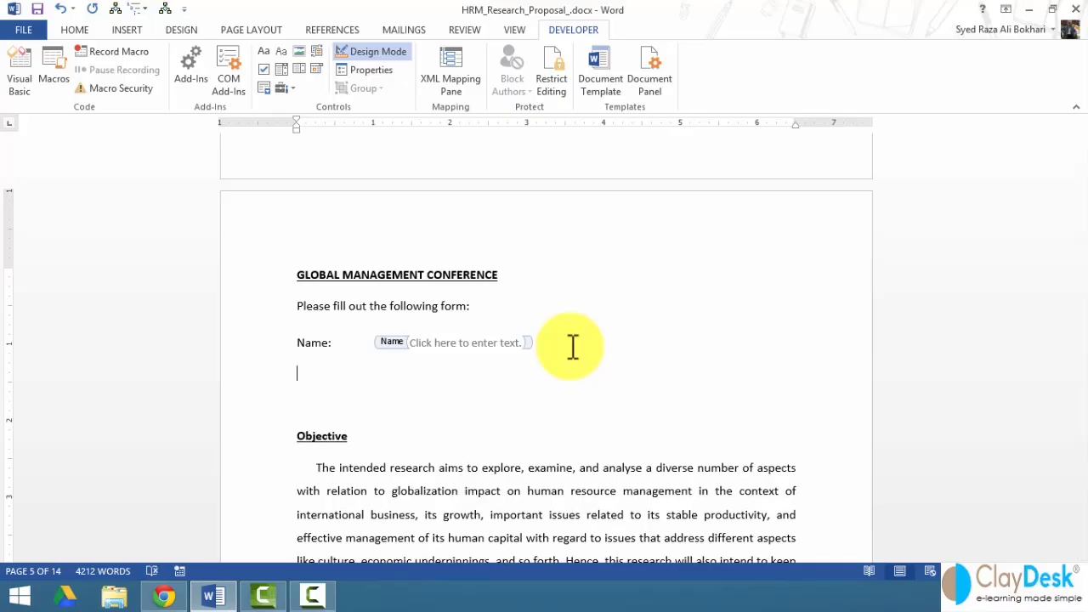
pyautogui.write('Location:')
pyautogui.press('Tab')
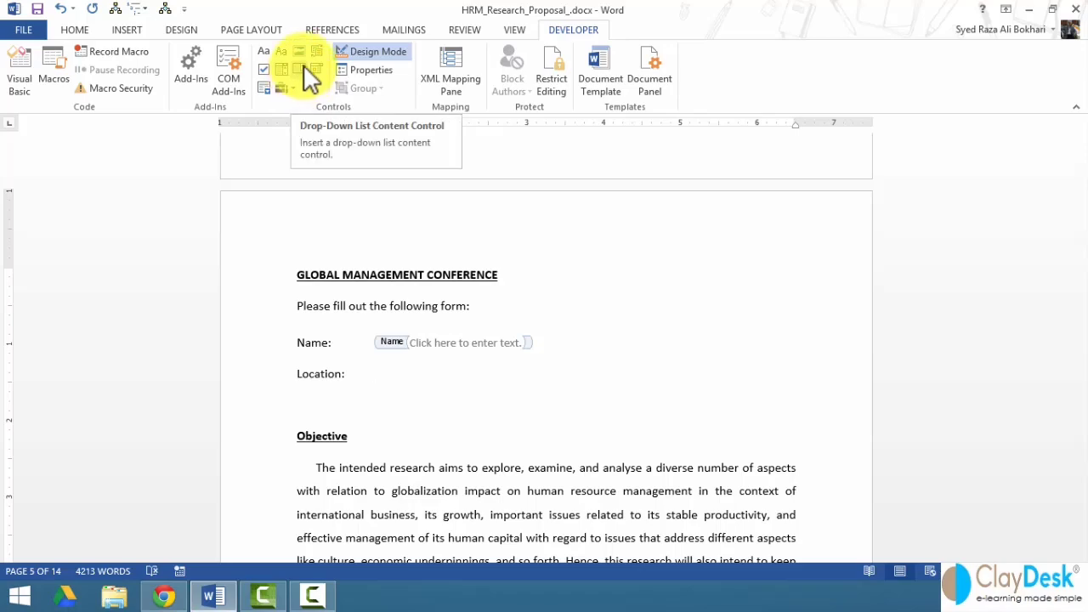
# - Insert a drop-down list content control after the 'Location:' label
pyautogui.click(303, 65)
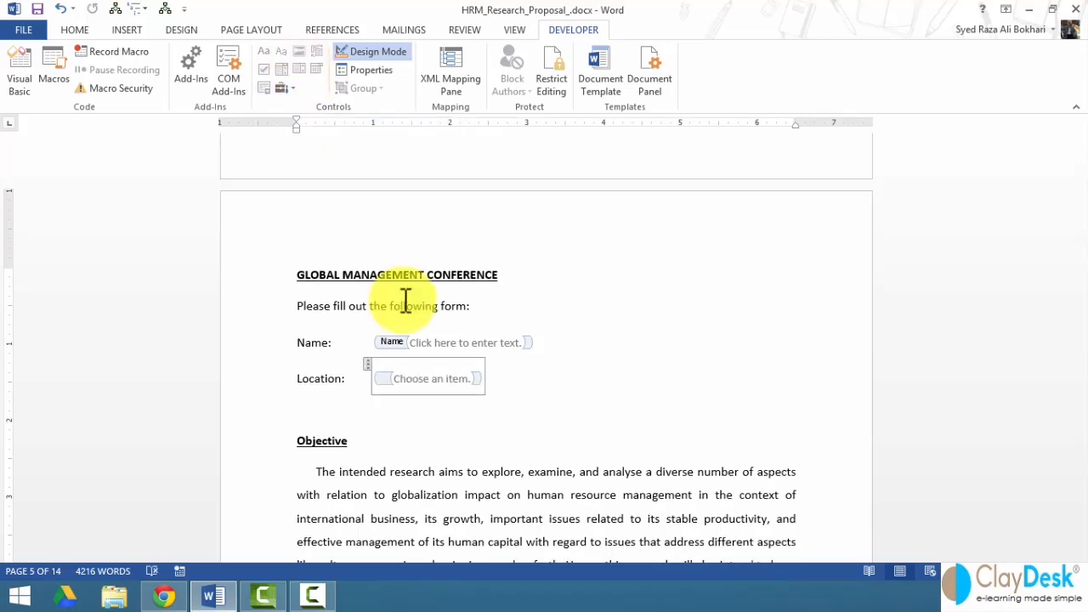
# - Title the Location drop-down 'Select location' and begin adding its first choice
pyautogui.rightClick(436, 380)
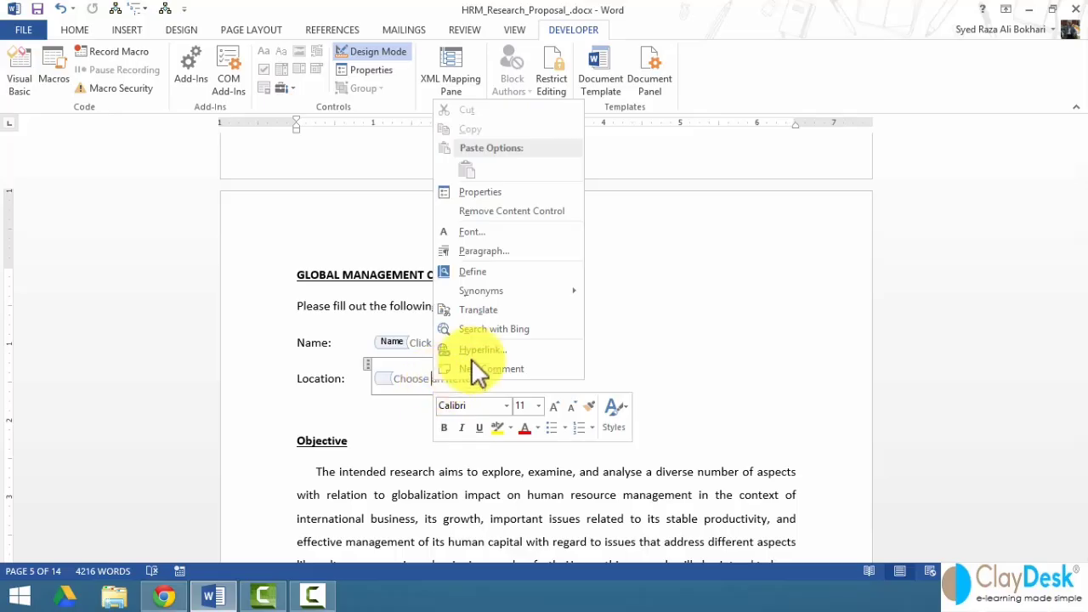
pyautogui.click(493, 192)
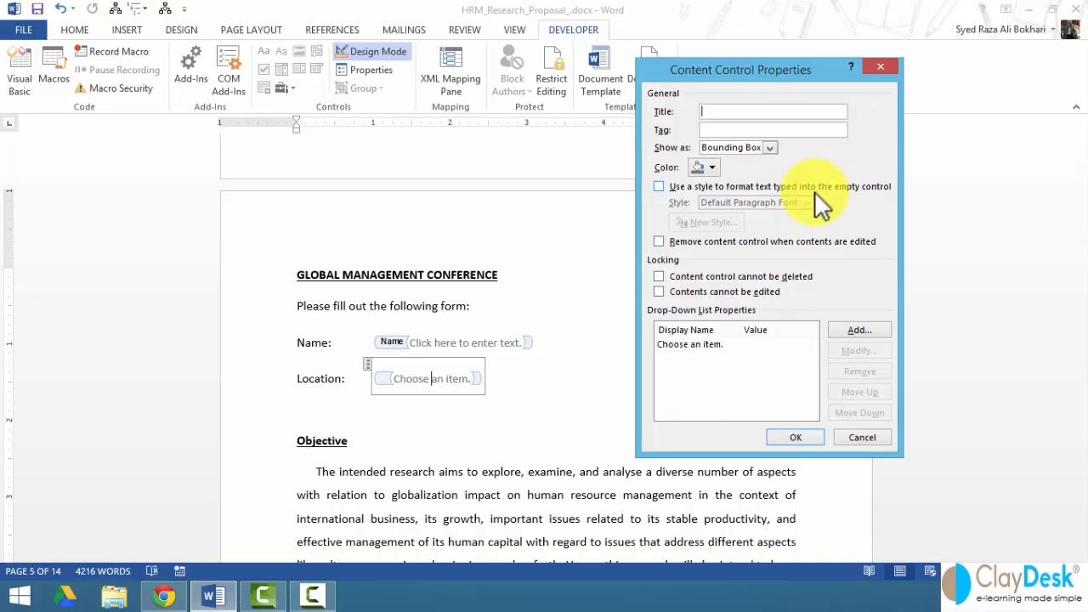
pyautogui.write('Select location')
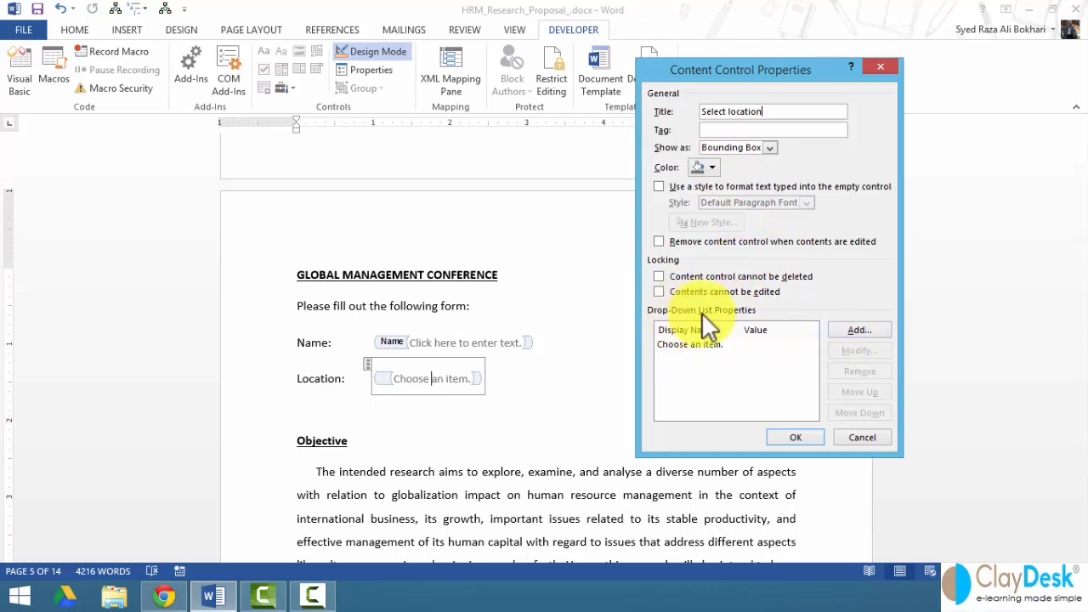
pyautogui.click(866, 332)
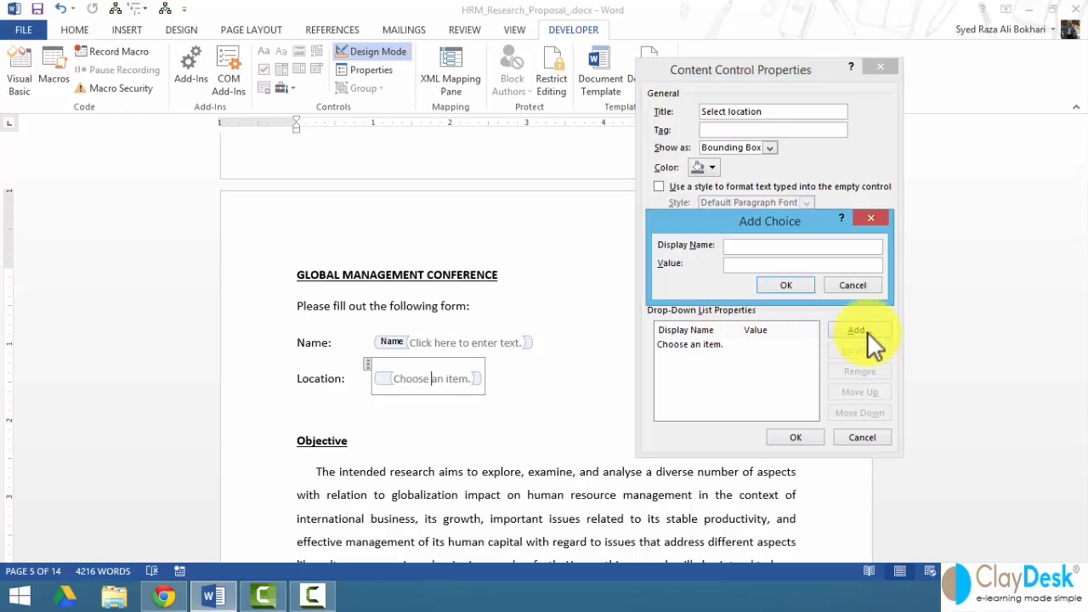
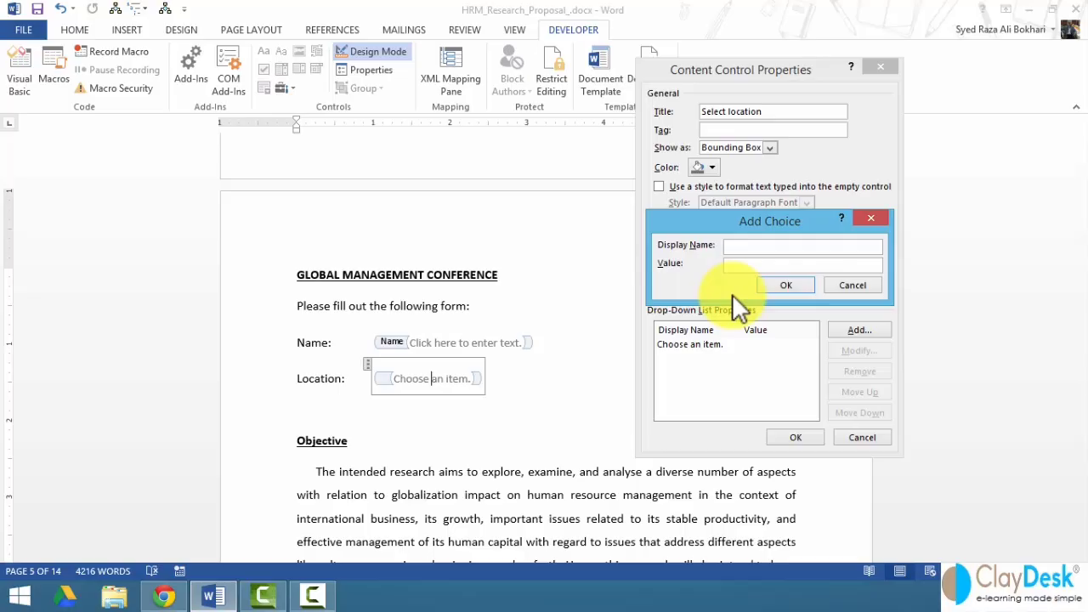
# - Add New York, Austin and San Francisco as Location drop-down choices and confirm
pyautogui.write('New')
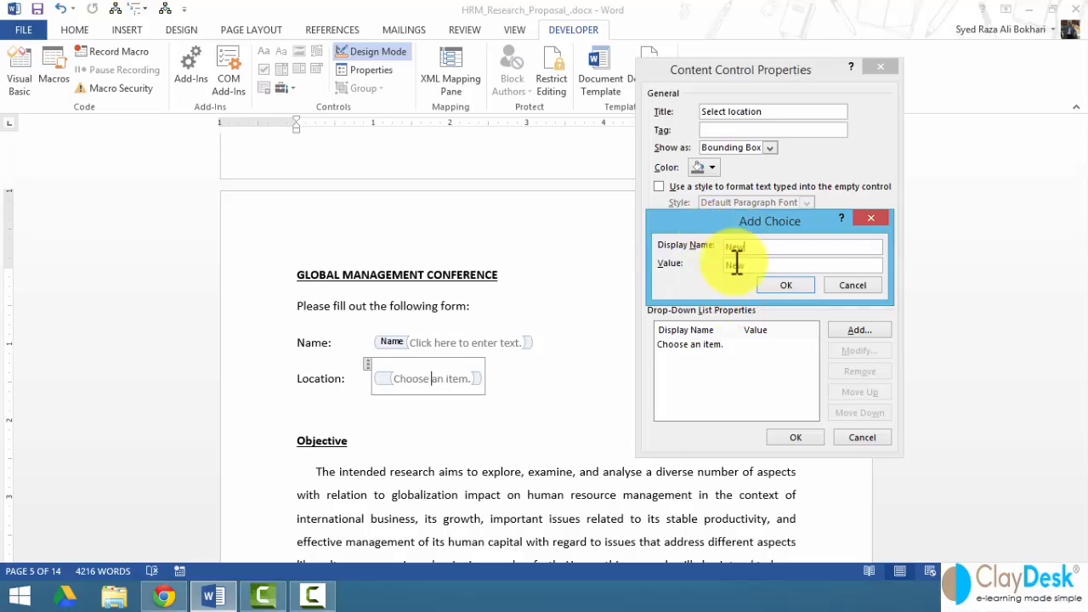
pyautogui.write(' York')
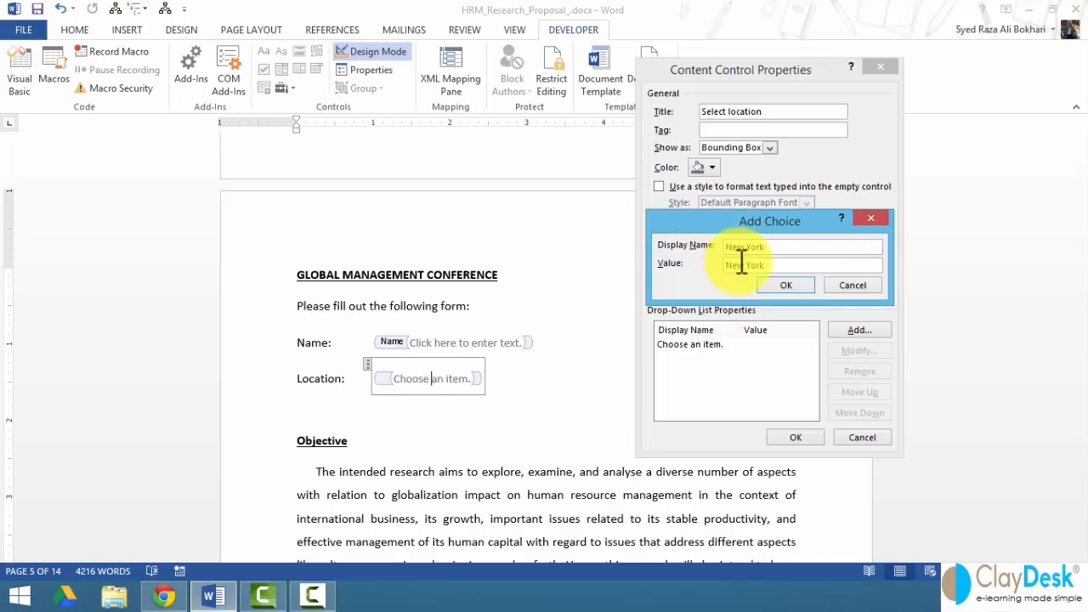
pyautogui.click(801, 285)
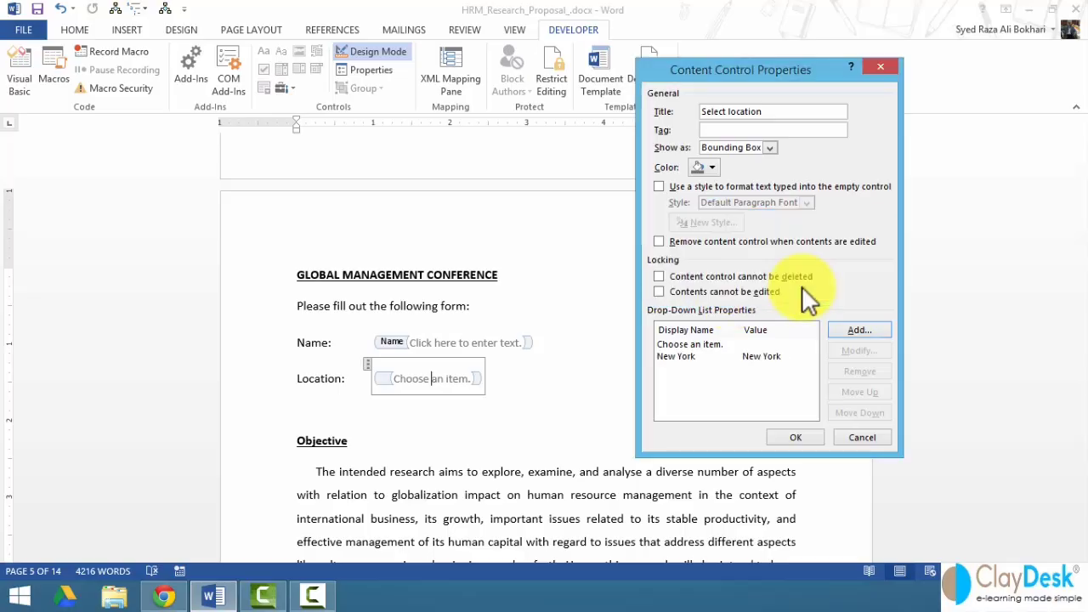
pyautogui.click(852, 333)
pyautogui.write('Austin')
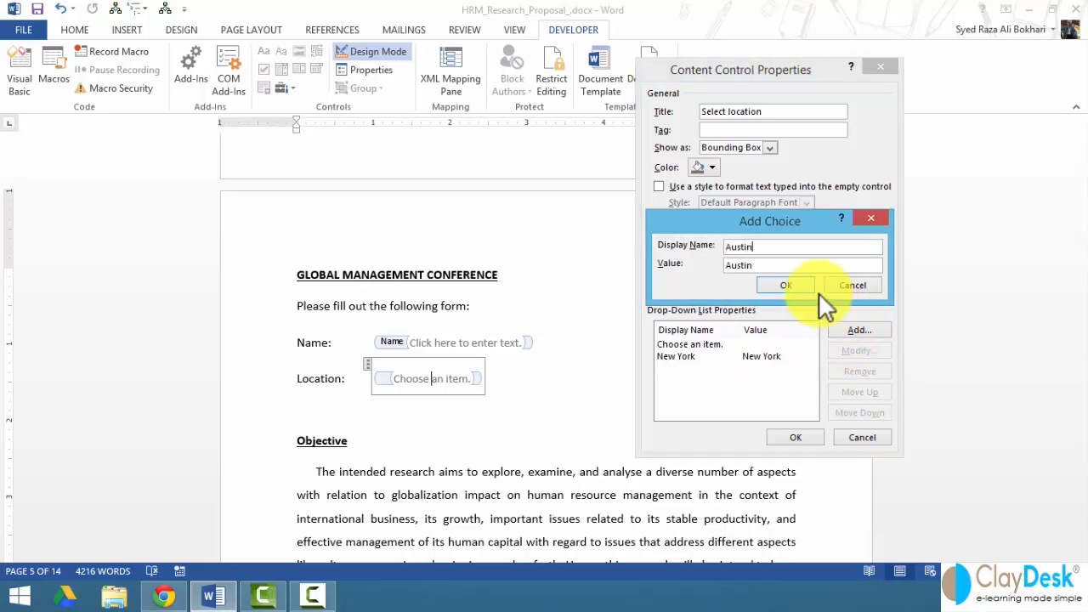
pyautogui.click(803, 286)
pyautogui.click(854, 329)
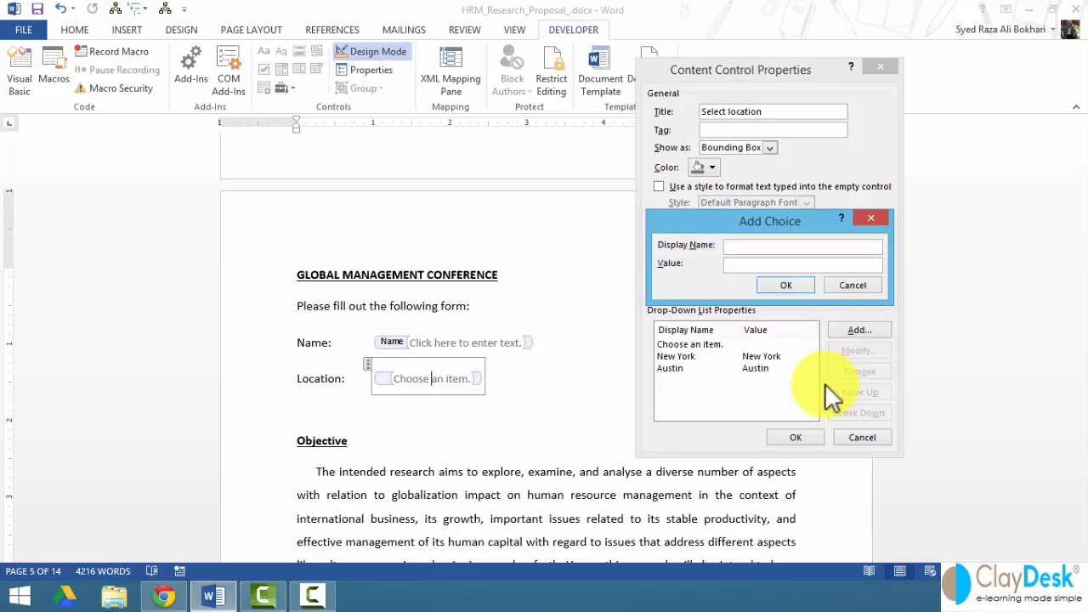
pyautogui.write('San Francisco')
pyautogui.press('BackSpace')
pyautogui.press('BackSpace')
pyautogui.write('sco')
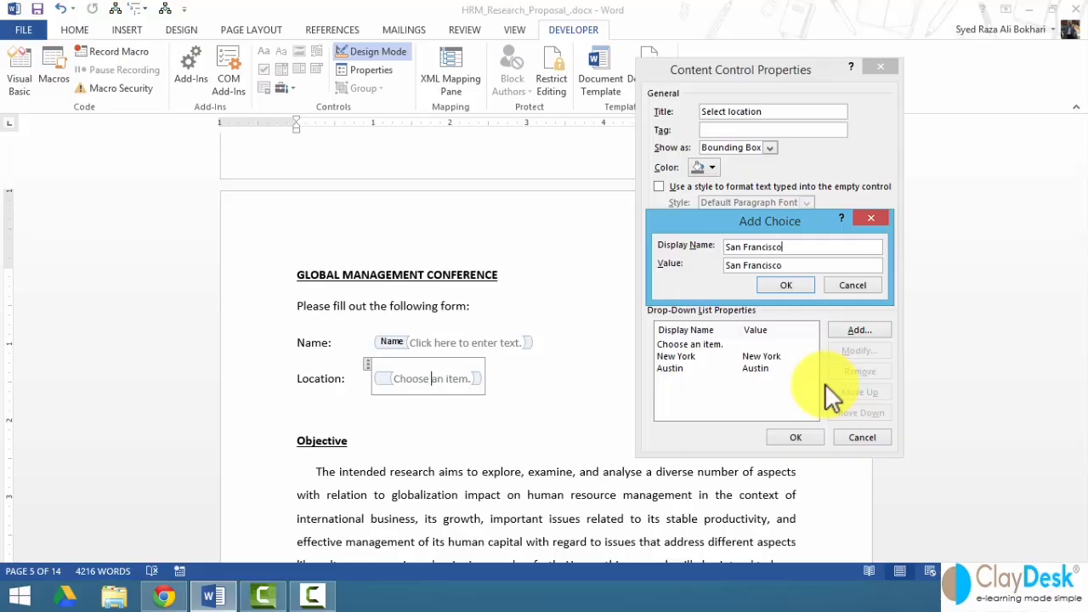
pyautogui.click(782, 284)
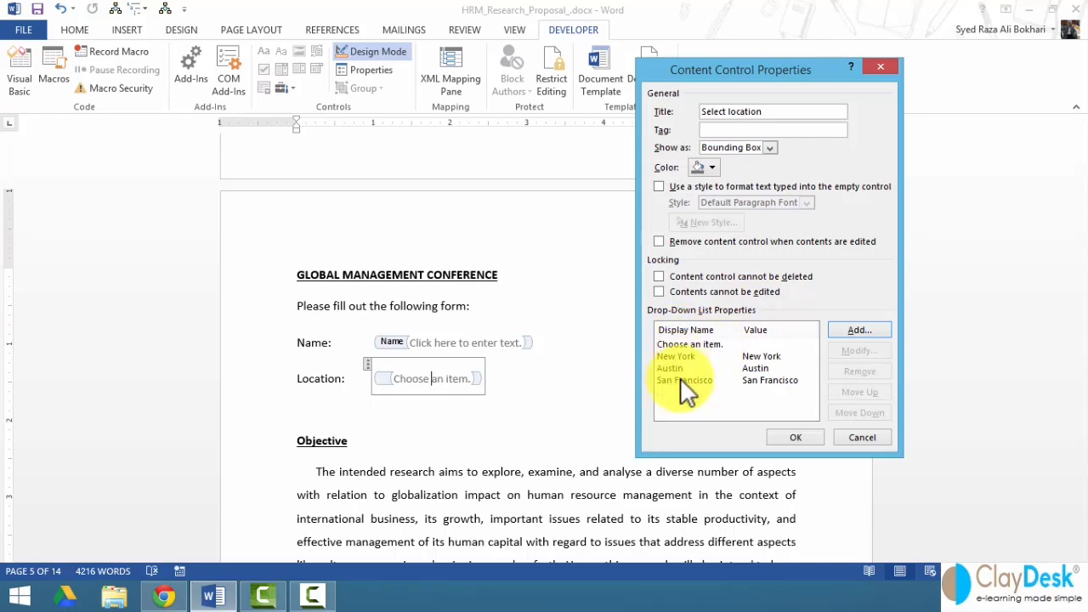
pyautogui.click(803, 435)
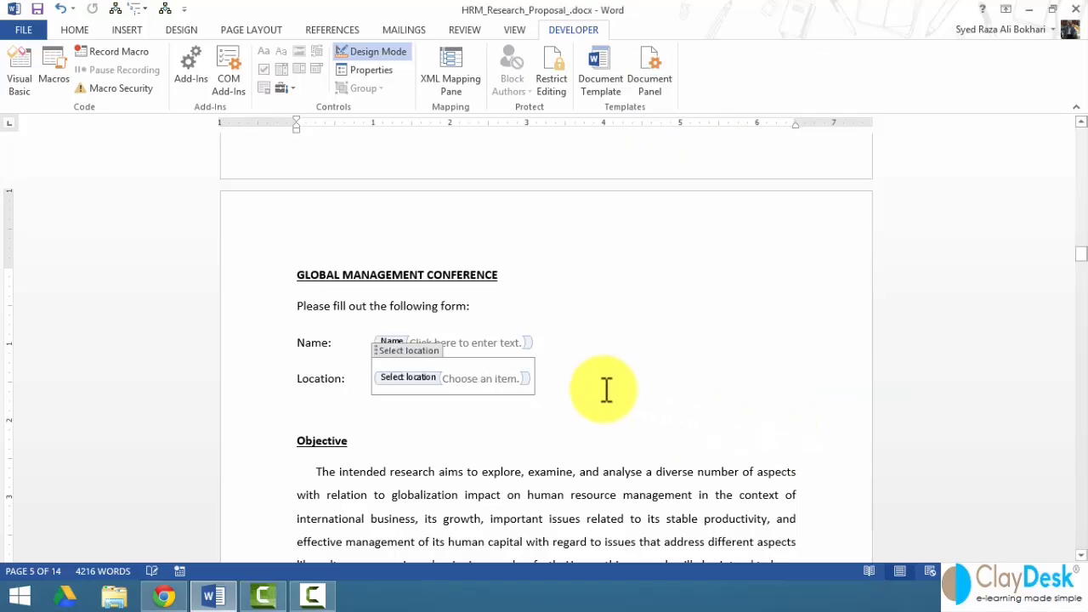
pyautogui.click(555, 376)
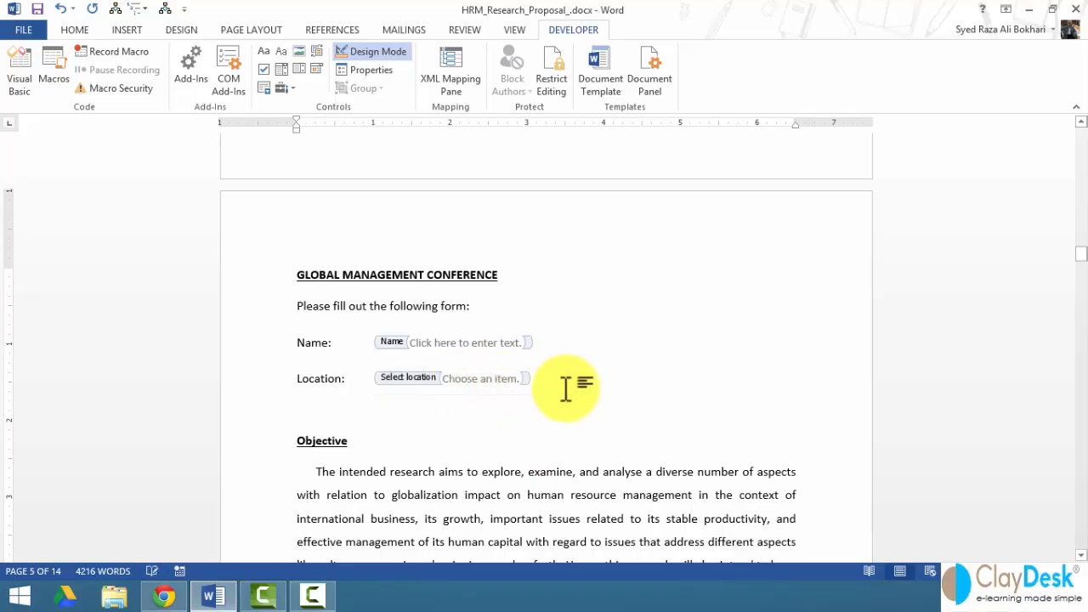
pyautogui.click(374, 53)
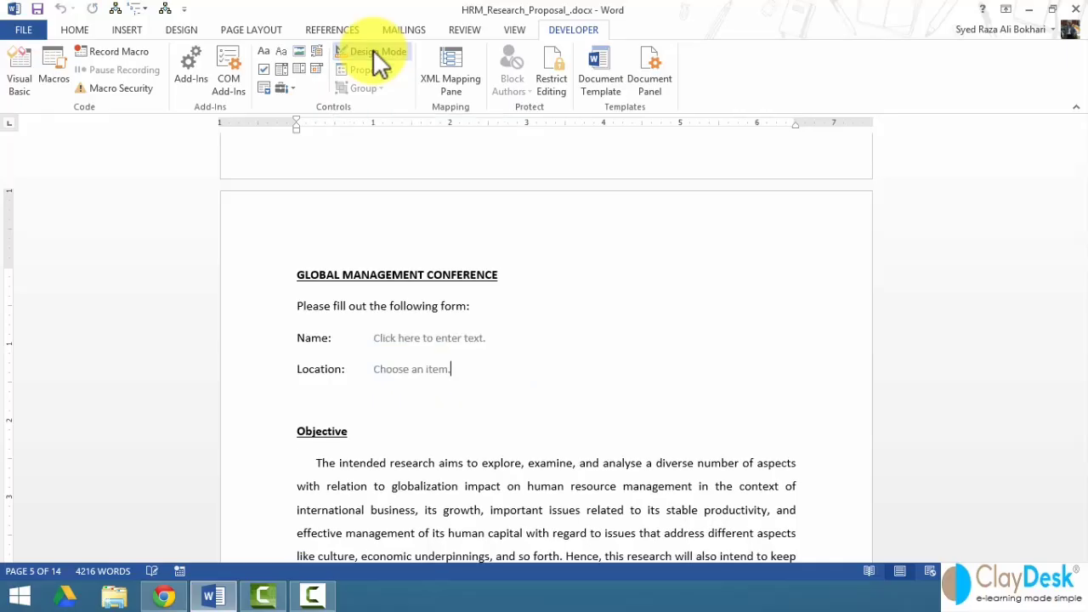
pyautogui.click(435, 373)
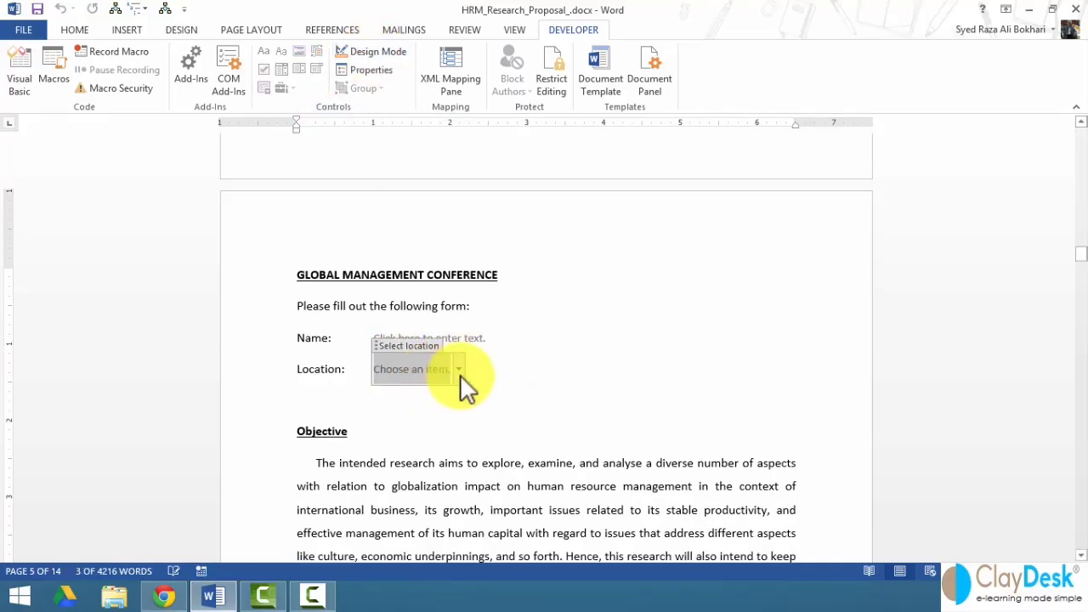
pyautogui.click(460, 372)
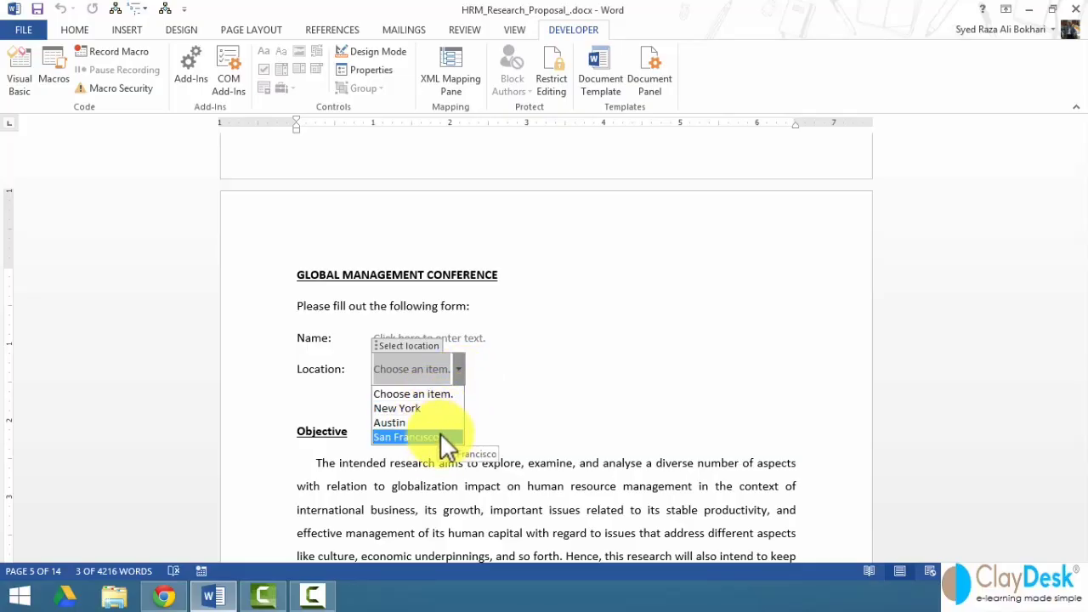
pyautogui.click(495, 387)
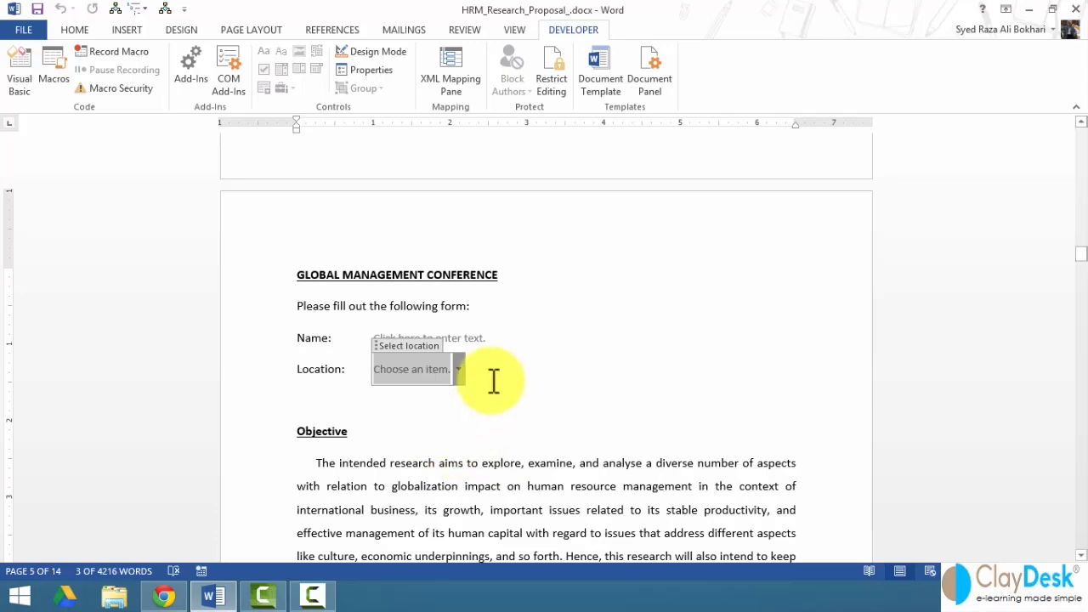
pyautogui.click(372, 53)
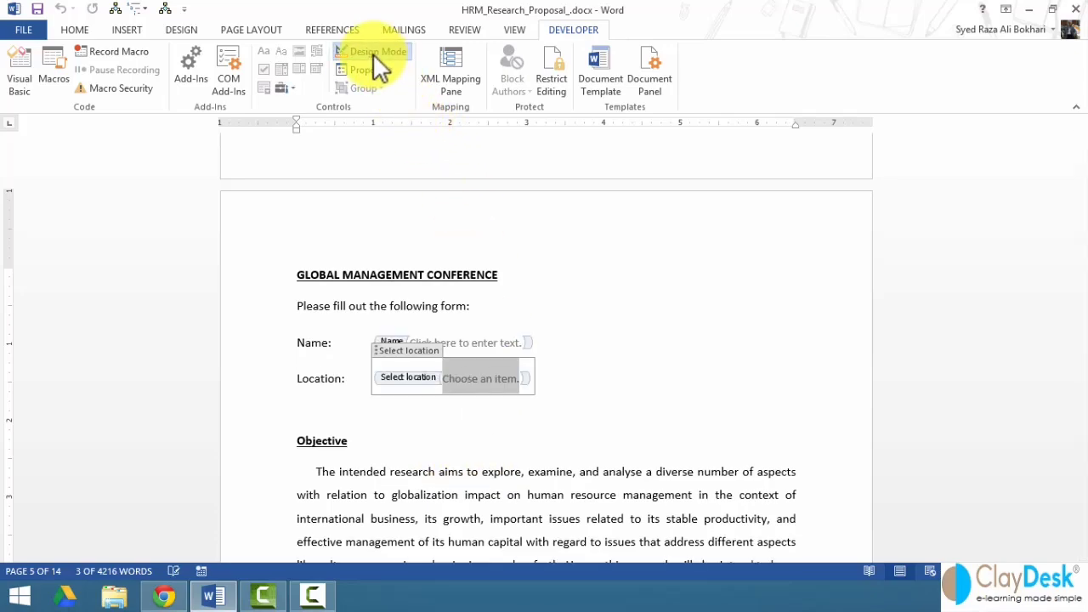
pyautogui.click(561, 388)
pyautogui.press('Return')
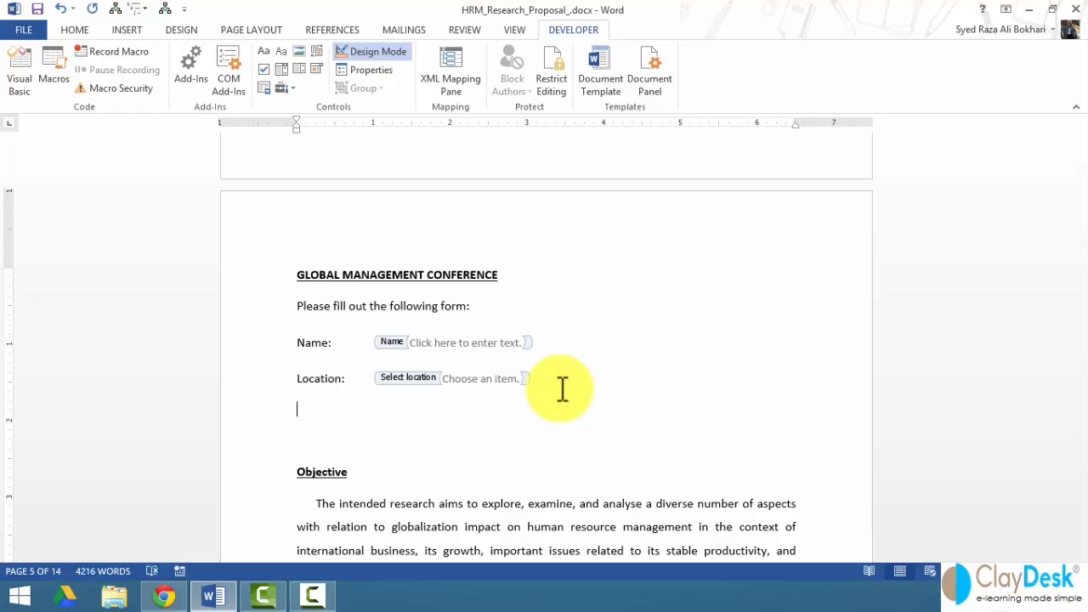
# - Type the label 'Arrival date:' and insert a date picker control after it
pyautogui.write('Arrival Date')
pyautogui.press('BackSpace')
pyautogui.press('BackSpace')
pyautogui.press('BackSpace')
pyautogui.press('BackSpace')
pyautogui.write('date:')
pyautogui.click(318, 68)
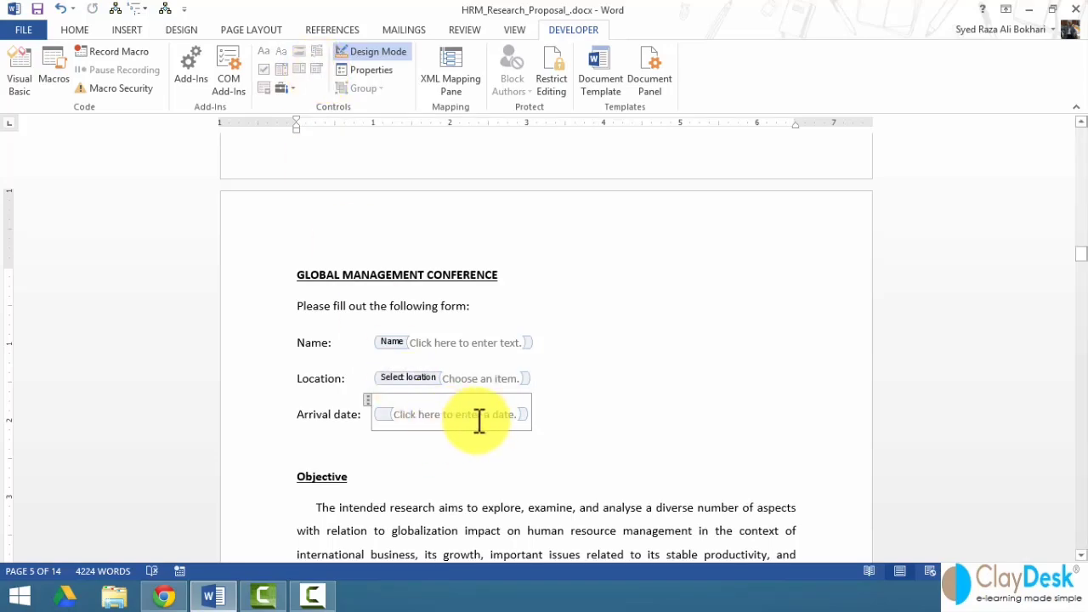
pyautogui.rightClick(487, 414)
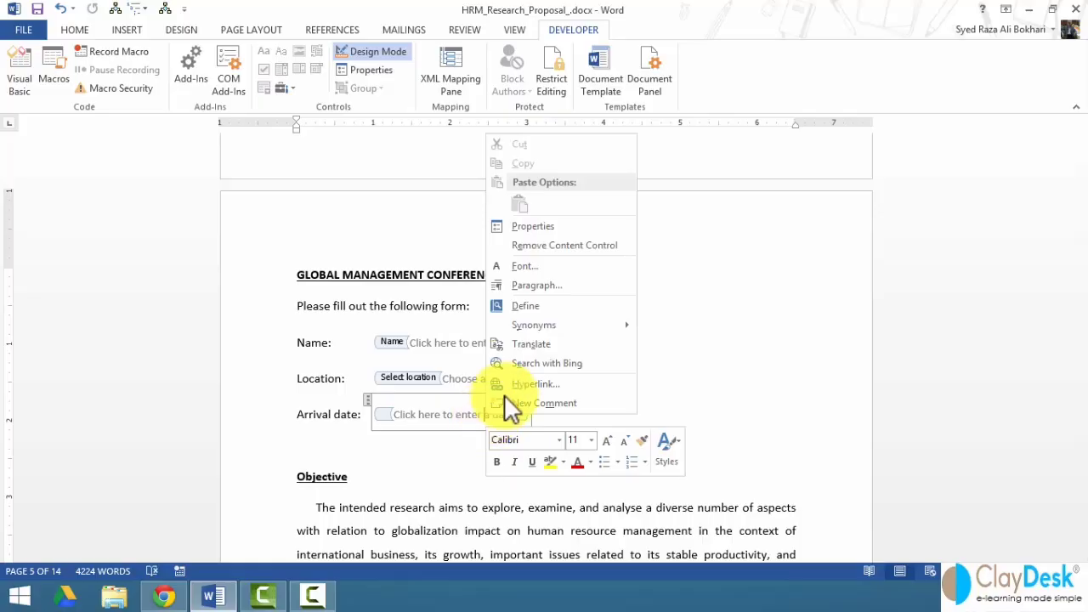
pyautogui.click(560, 230)
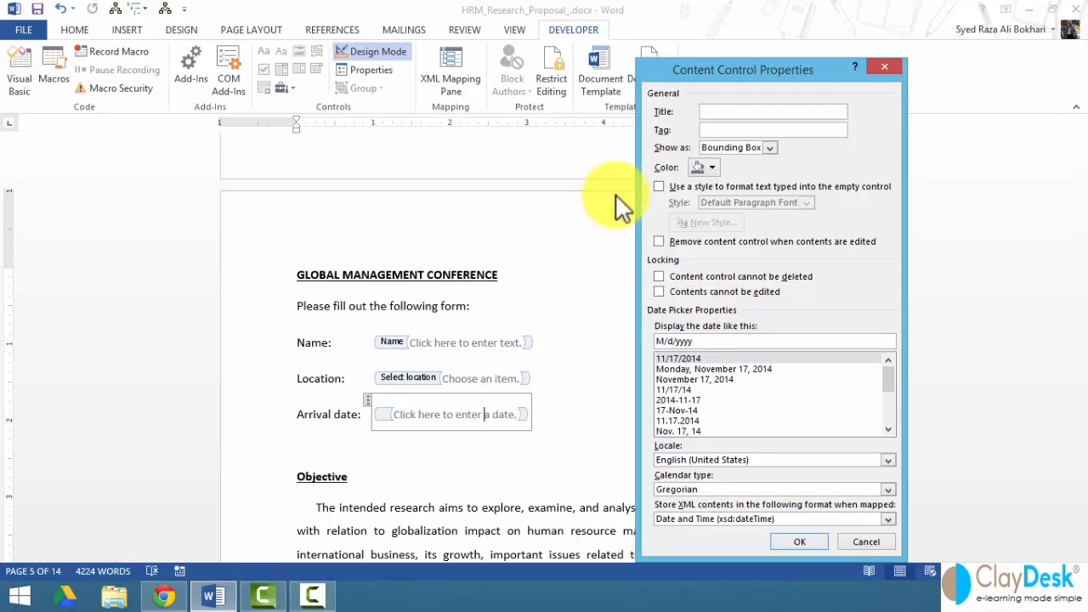
pyautogui.moveTo(694, 75); pyautogui.dragTo(613, 47)
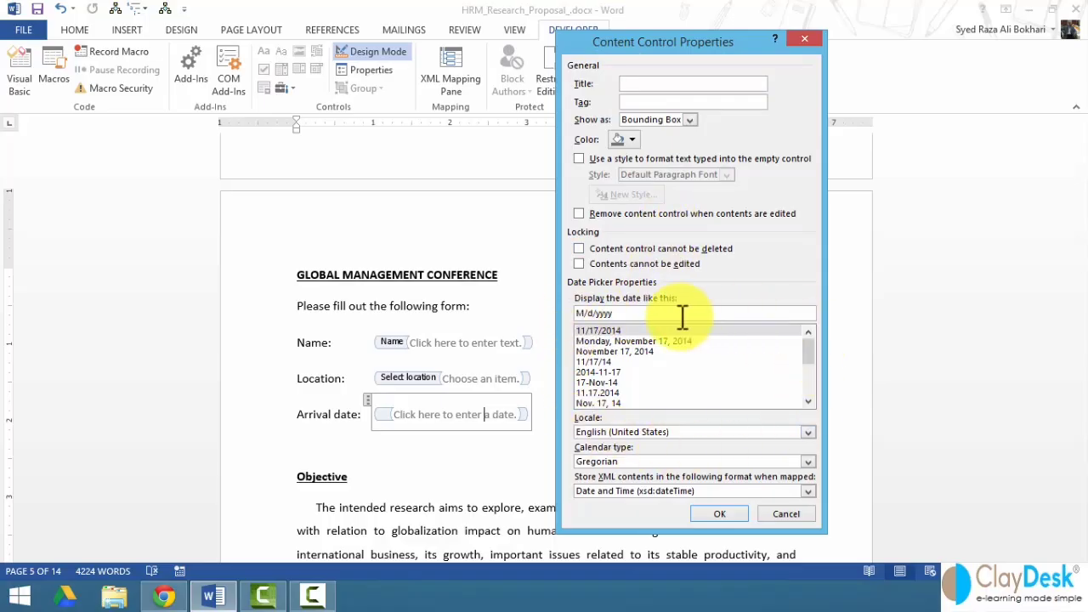
pyautogui.click(611, 341)
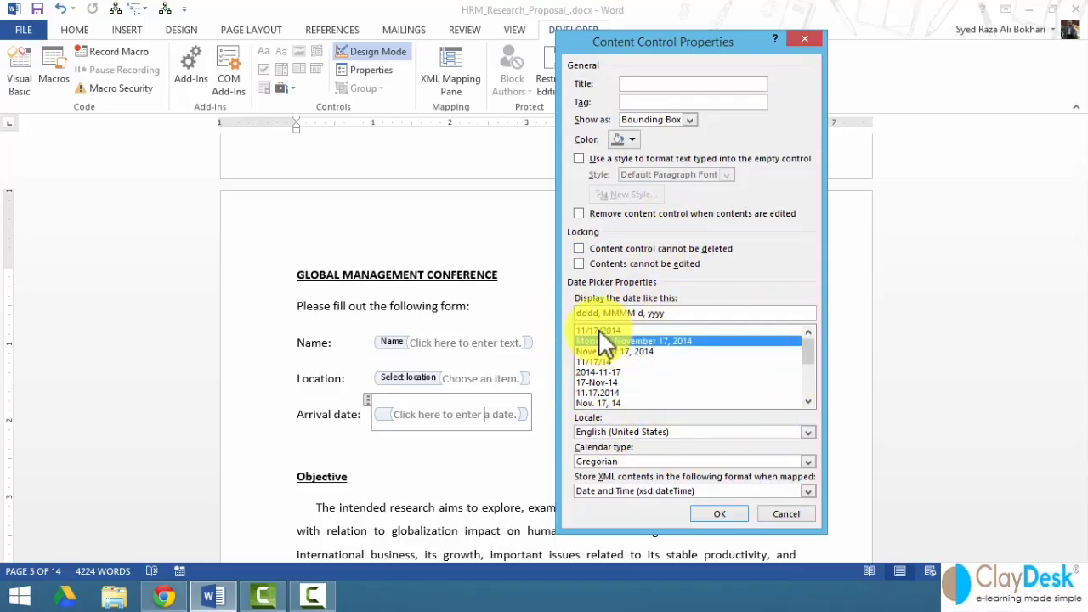
pyautogui.click(598, 330)
pyautogui.click(600, 341)
pyautogui.click(602, 351)
pyautogui.click(589, 339)
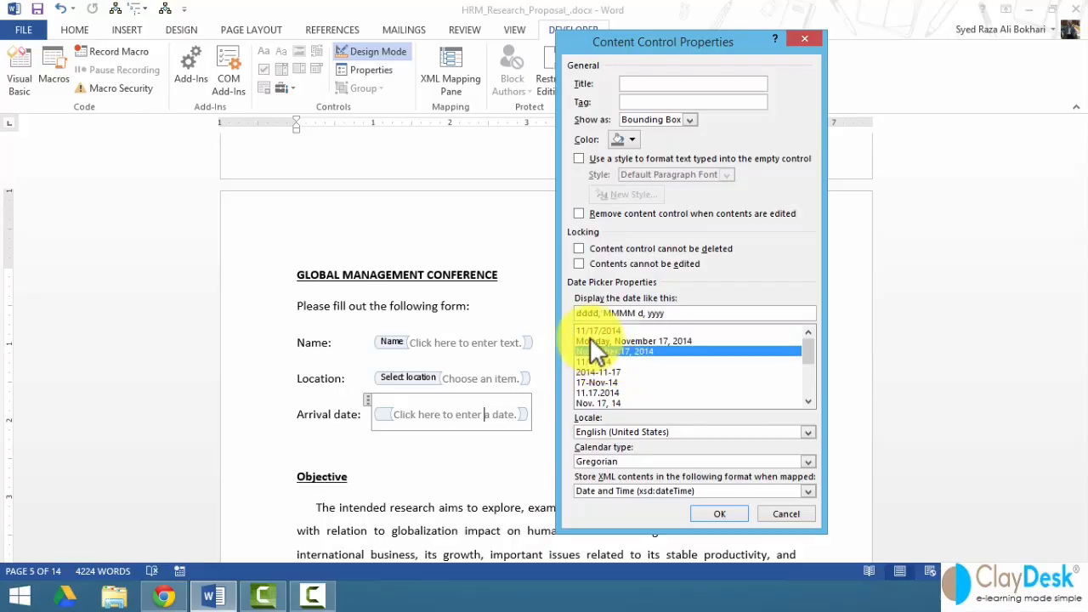
pyautogui.click(589, 330)
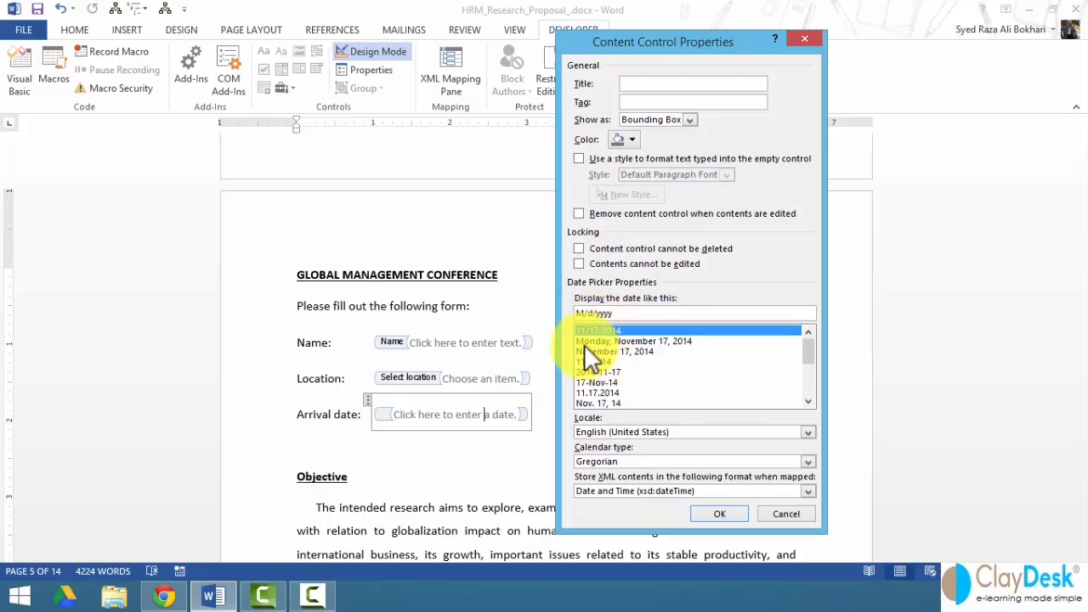
pyautogui.click(598, 342)
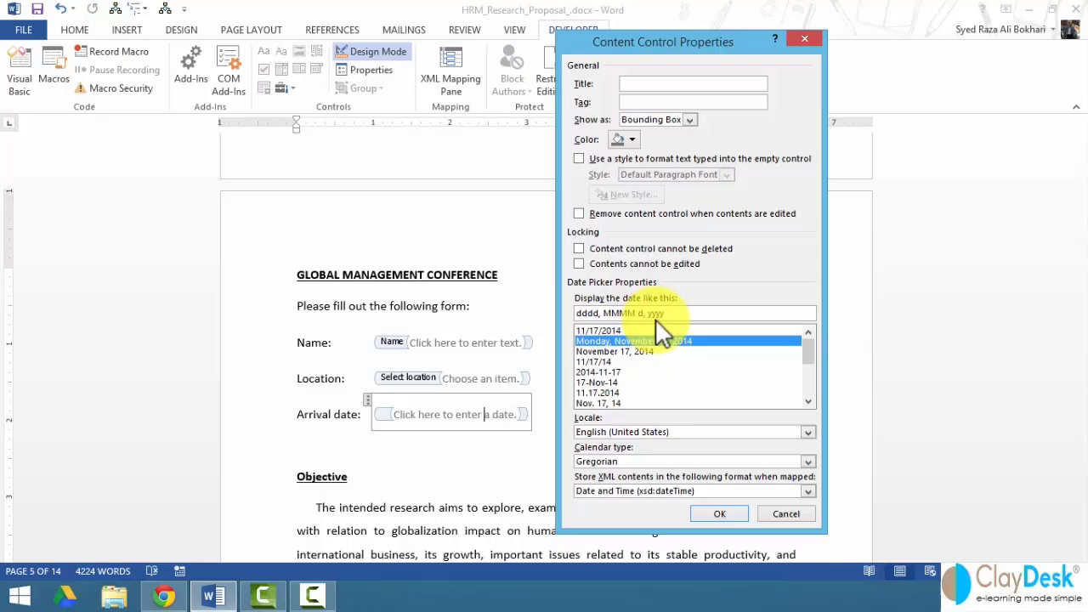
pyautogui.click(587, 330)
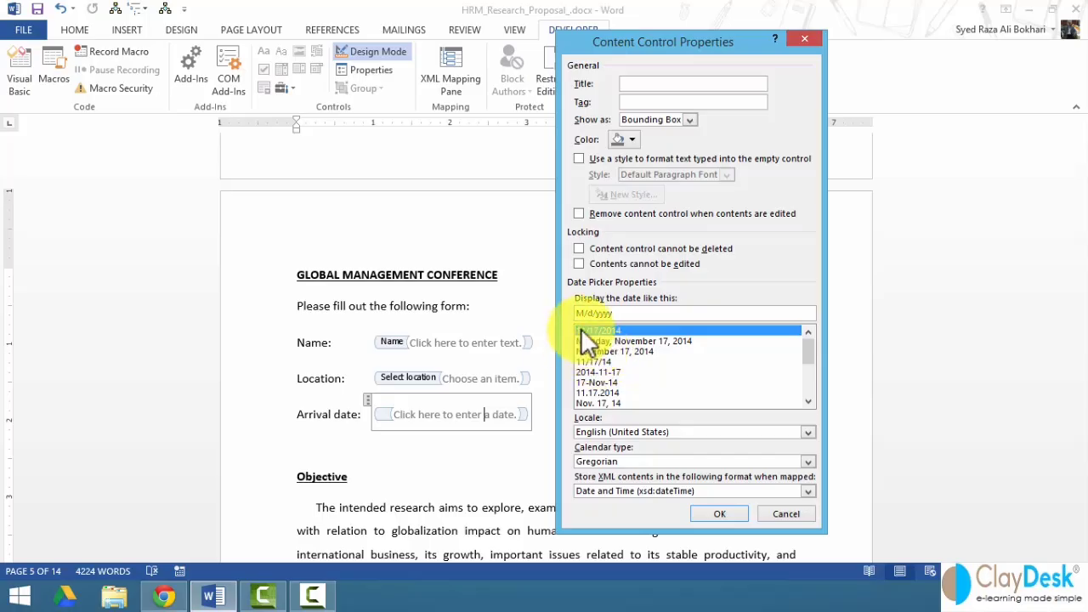
pyautogui.click(714, 513)
pyautogui.click(566, 425)
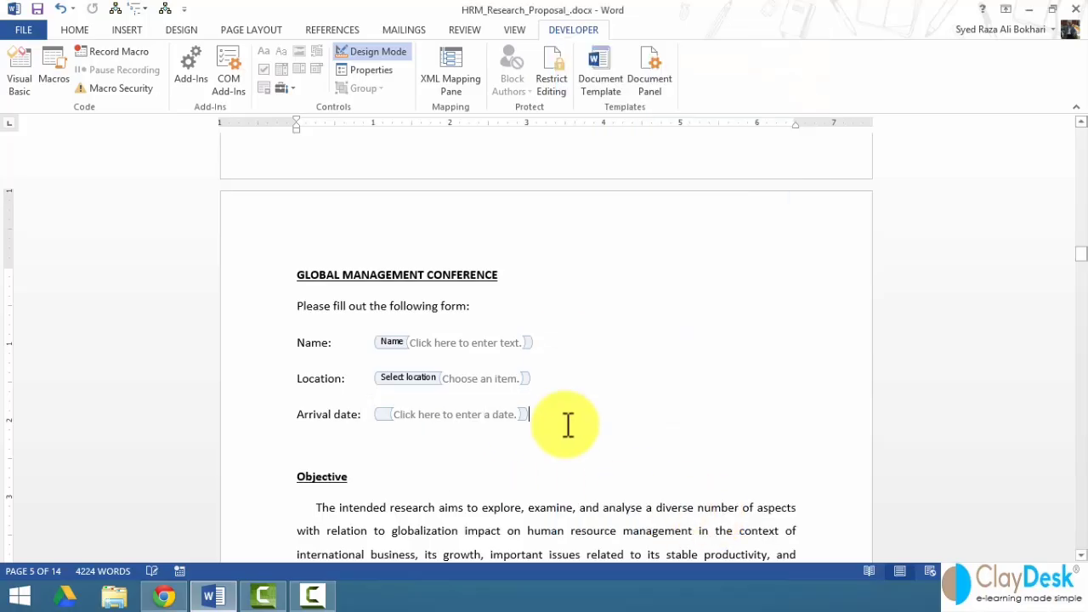
# - Add a 'Departure date' line below Arrival date with a date picker control
pyautogui.press('Return')
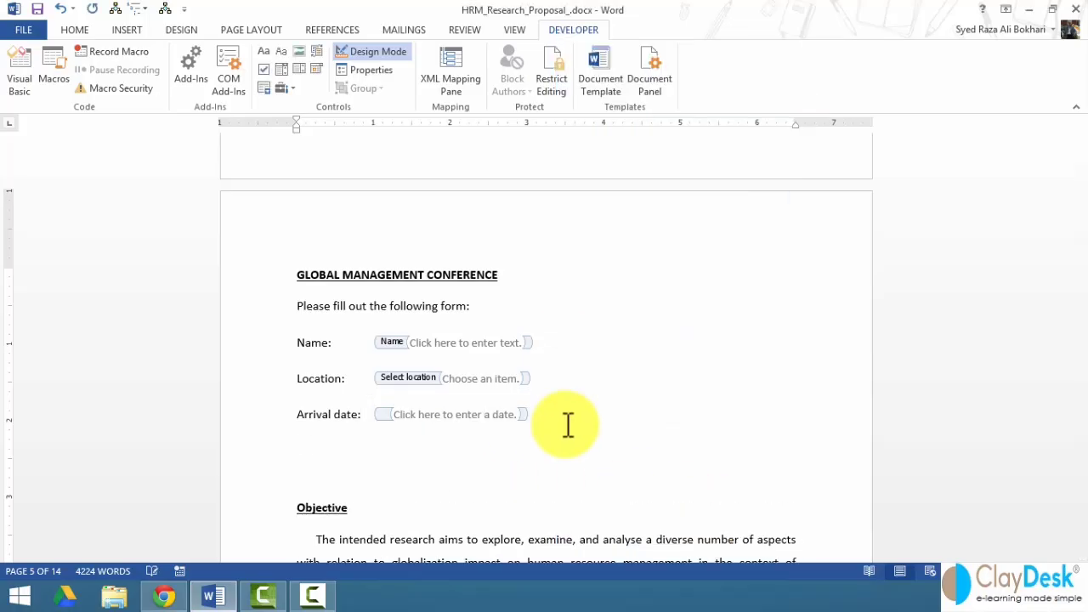
pyautogui.write('Departure date:')
pyautogui.click(314, 70)
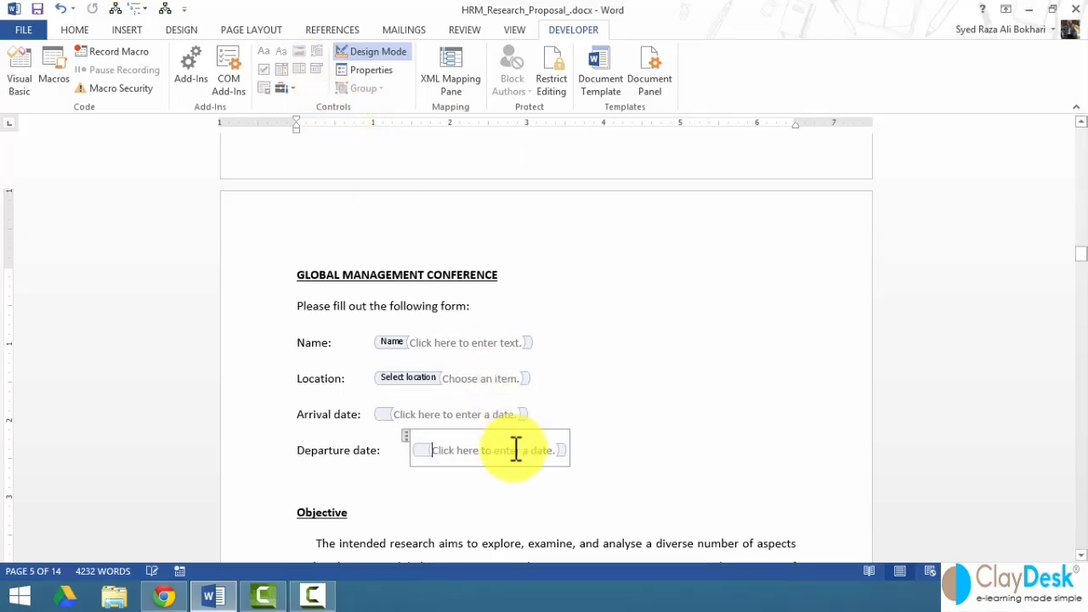
# - Type 'I will be attending the following events:' on a new line and remove the blank line above it
pyautogui.click(600, 456)
pyautogui.press('Return')
pyautogui.press('Return')
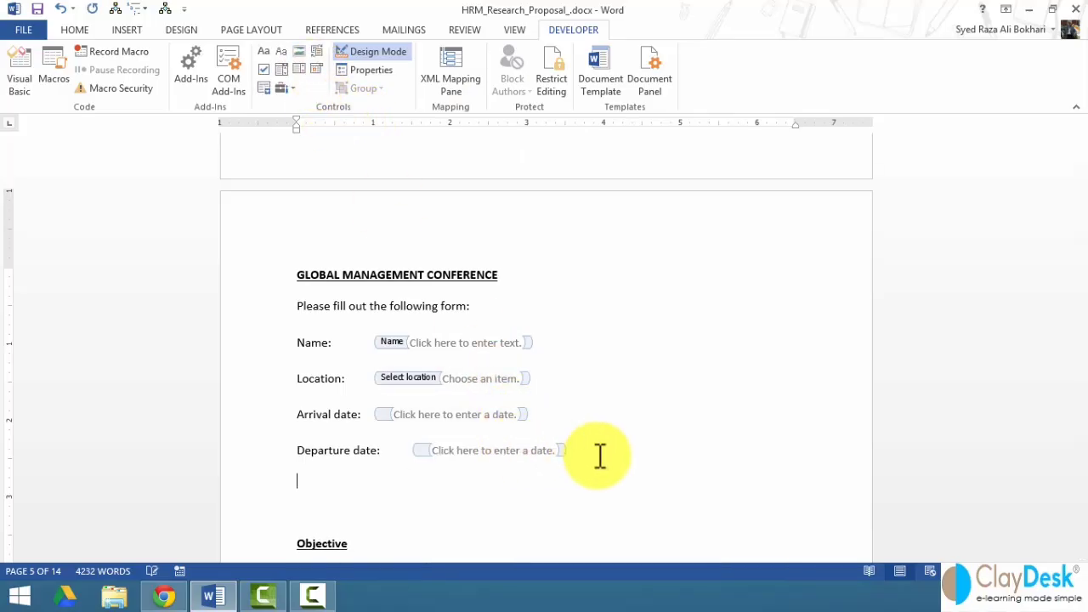
pyautogui.write('I wil be')
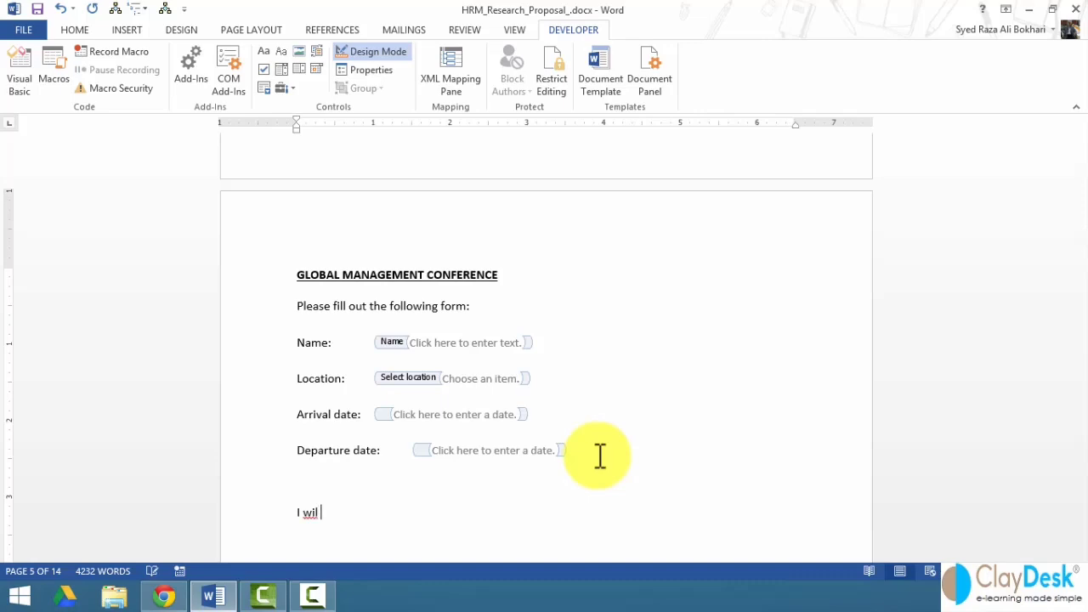
pyautogui.press('BackSpace')
pyautogui.press('BackSpace')
pyautogui.write('be attenid')
pyautogui.press('BackSpace')
pyautogui.press('BackSpace')
pyautogui.press('BackSpace')
pyautogui.press('BackSpace')
pyautogui.press('BackSpace')
pyautogui.press('BackSpace')
pyautogui.press('BackSpace')
pyautogui.press('BackSpace')
pyautogui.press('BackSpace')
pyautogui.press('BackSpace')
pyautogui.press('BackSpace')
pyautogui.write('l be attending the following')
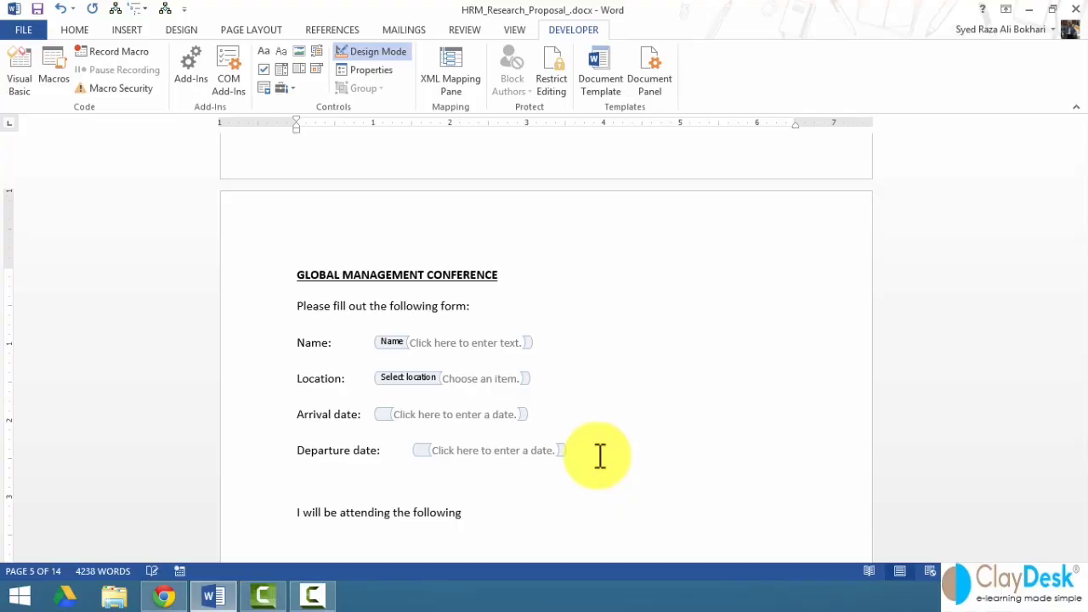
pyautogui.write(' events:')
pyautogui.press('Return')
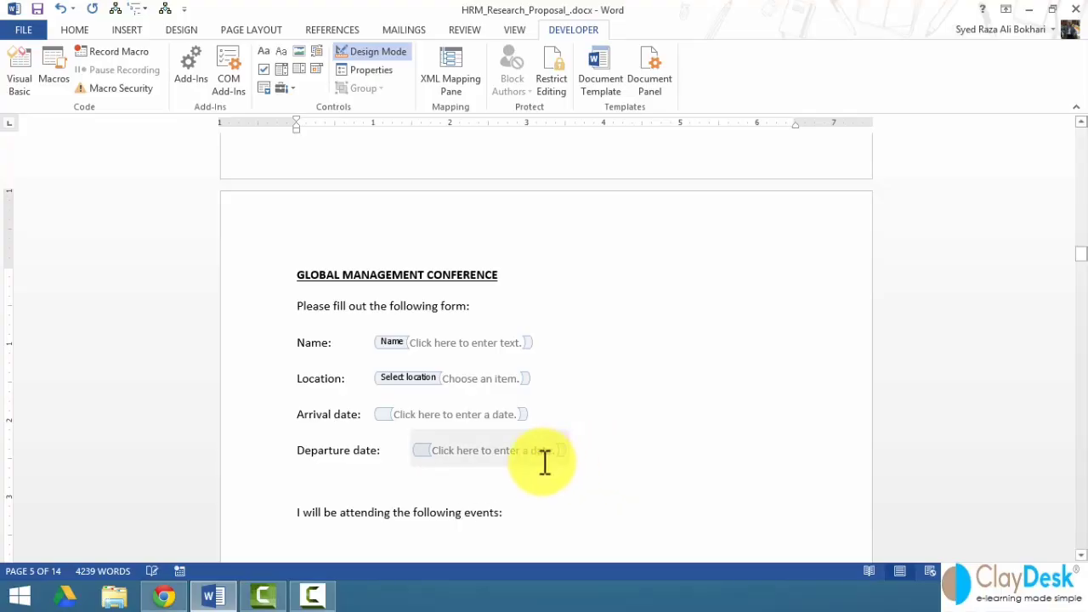
pyautogui.click(301, 490)
pyautogui.press('Delete')
# - Type 'Sightseeing:' on the line below and insert a check box control after it
pyautogui.scroll(-2, 312, 500)
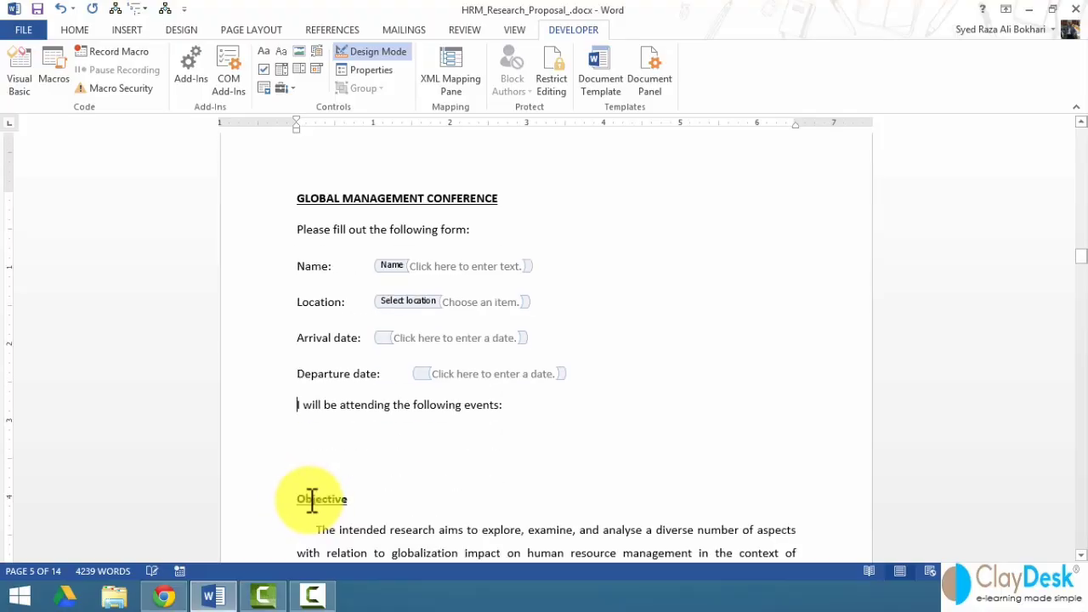
pyautogui.scroll(-1, 312, 502)
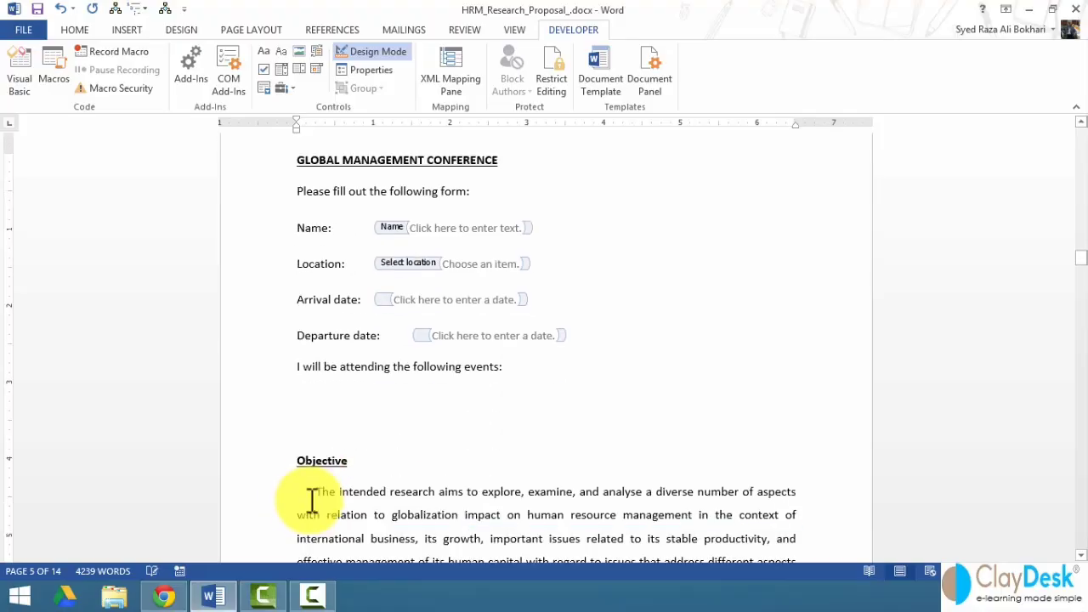
pyautogui.click(308, 398)
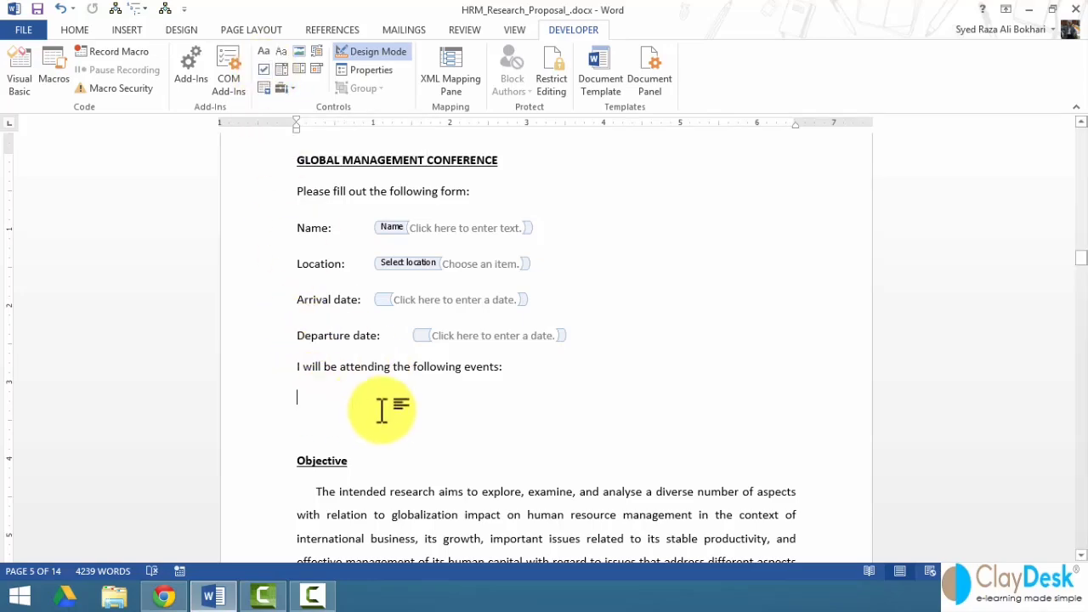
pyautogui.write('Sight')
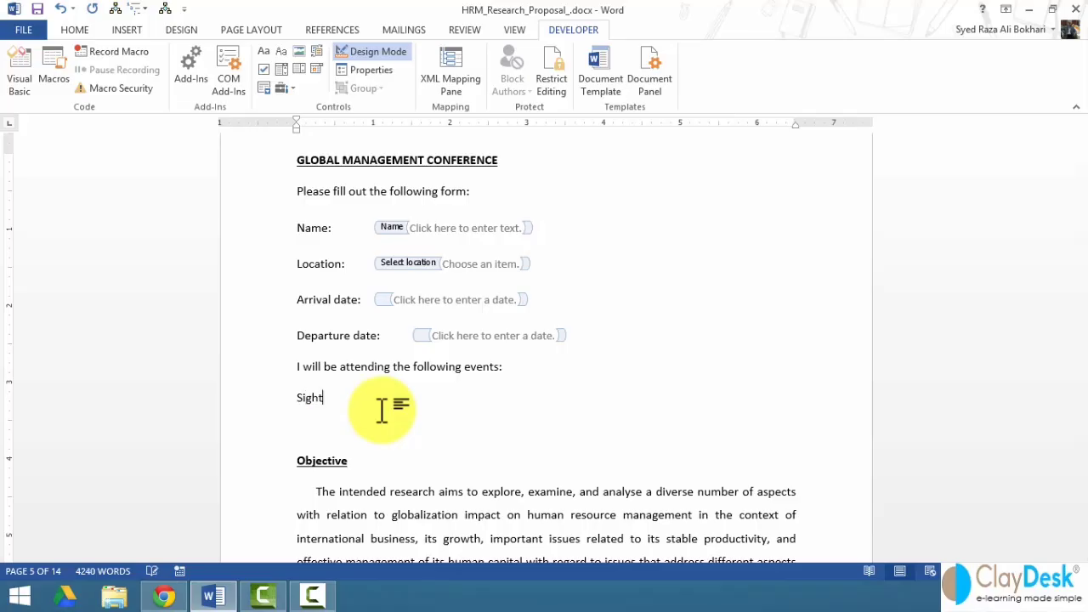
pyautogui.write('seeing:')
pyautogui.click(262, 69)
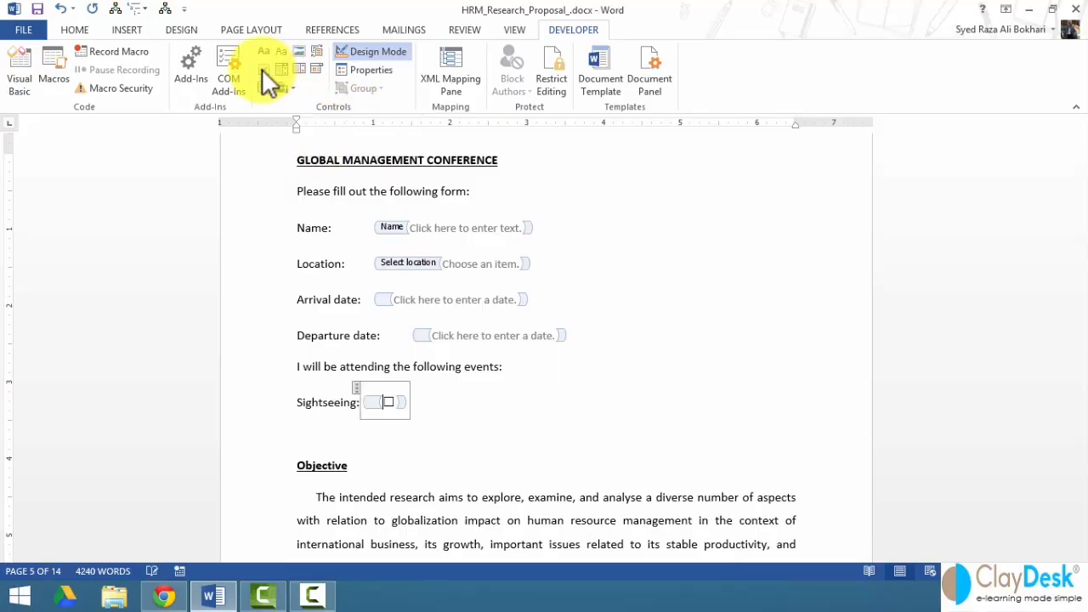
# - Title the check box 'Sightseeing', keeping the default checked and unchecked symbols
pyautogui.rightClick(388, 404)
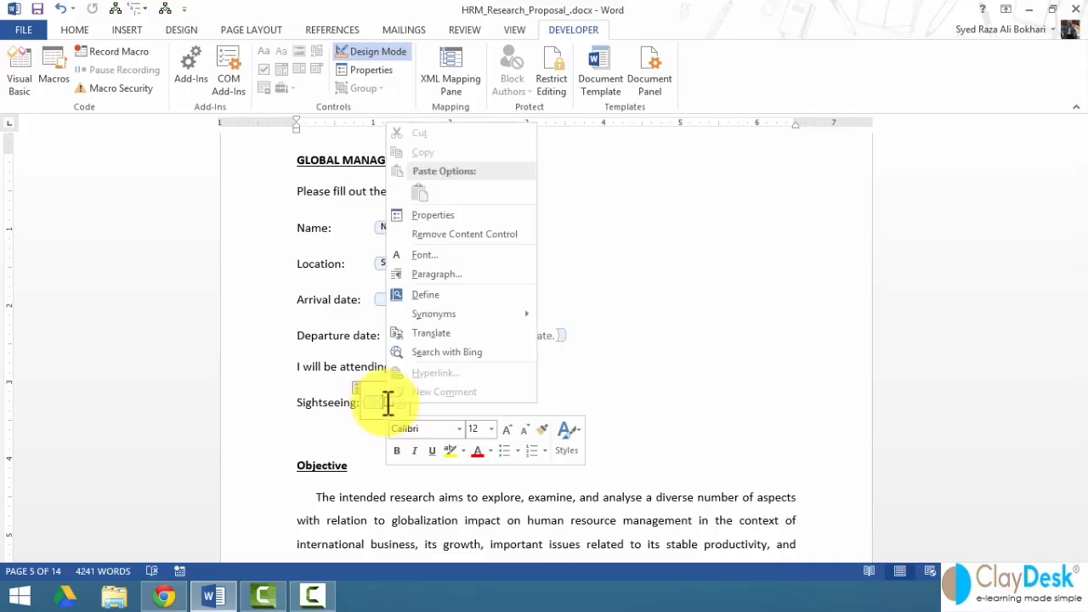
pyautogui.click(433, 211)
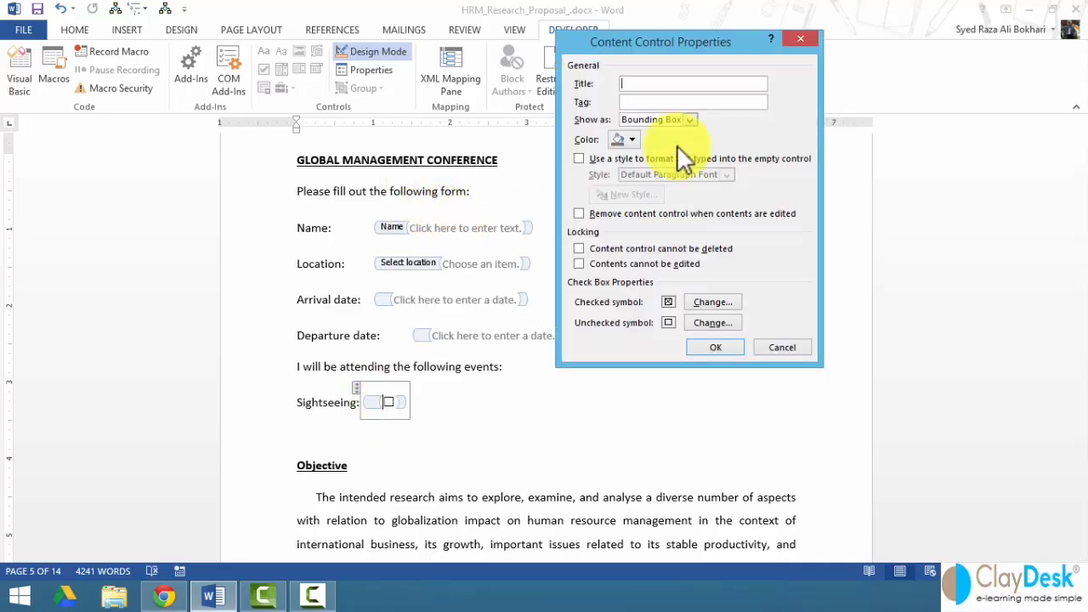
pyautogui.write('Sight')
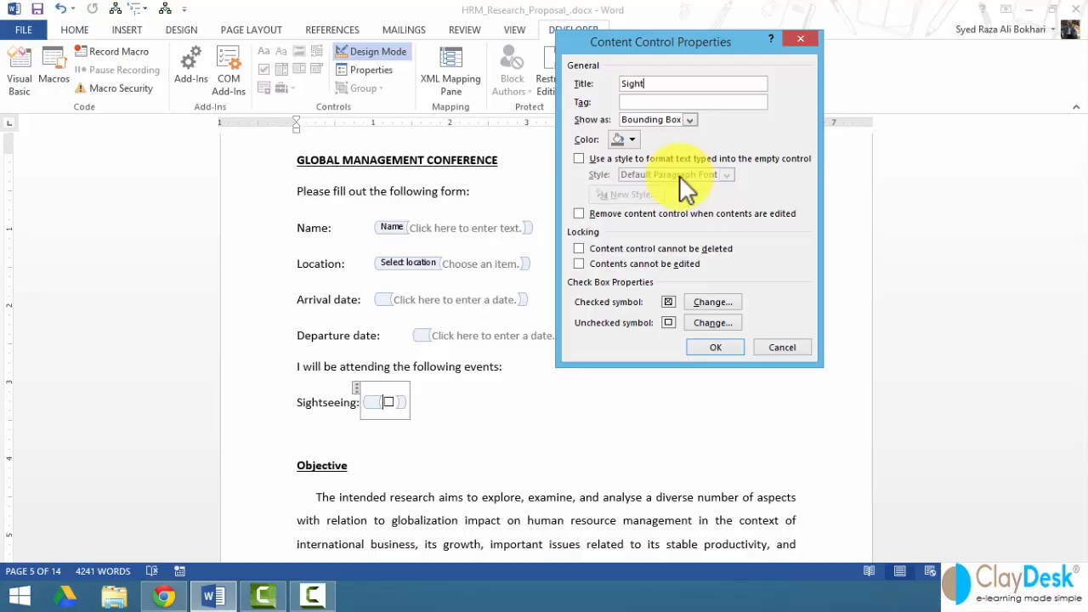
pyautogui.write('seeing')
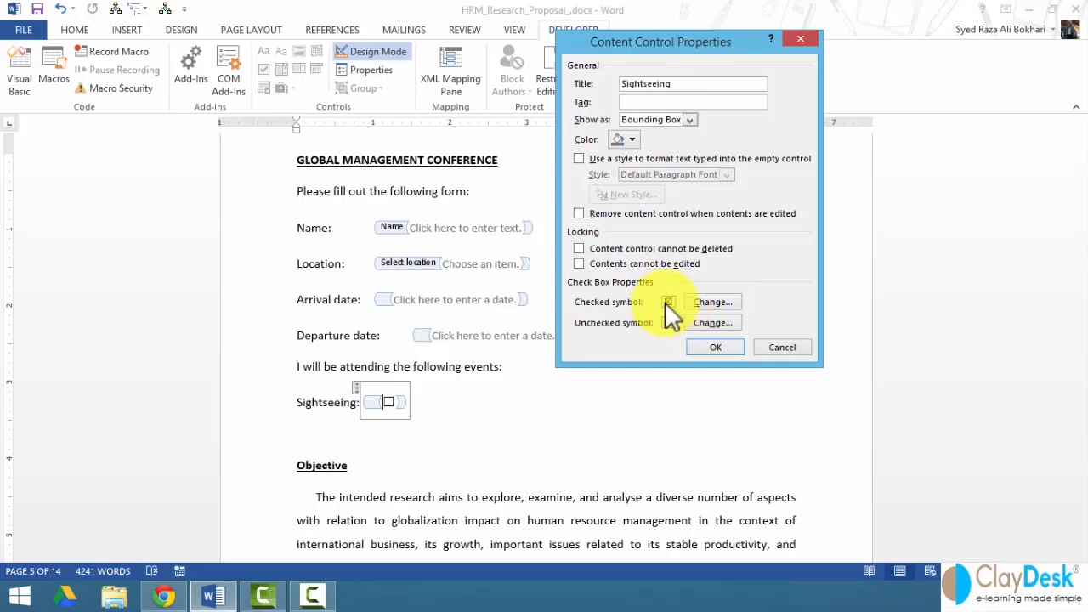
pyautogui.click(721, 303)
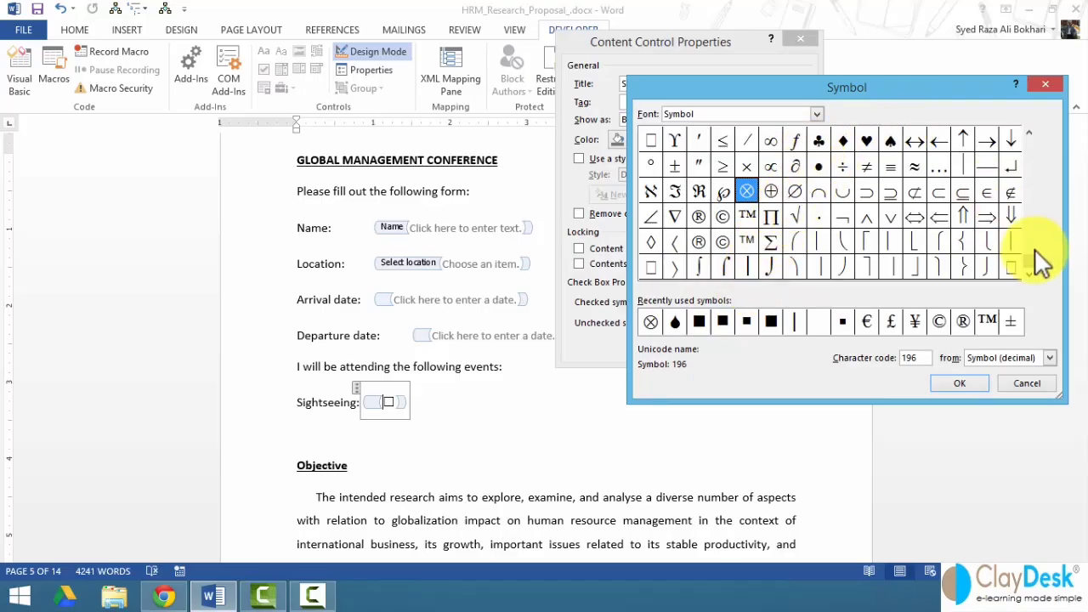
pyautogui.scroll(3, 1028, 223)
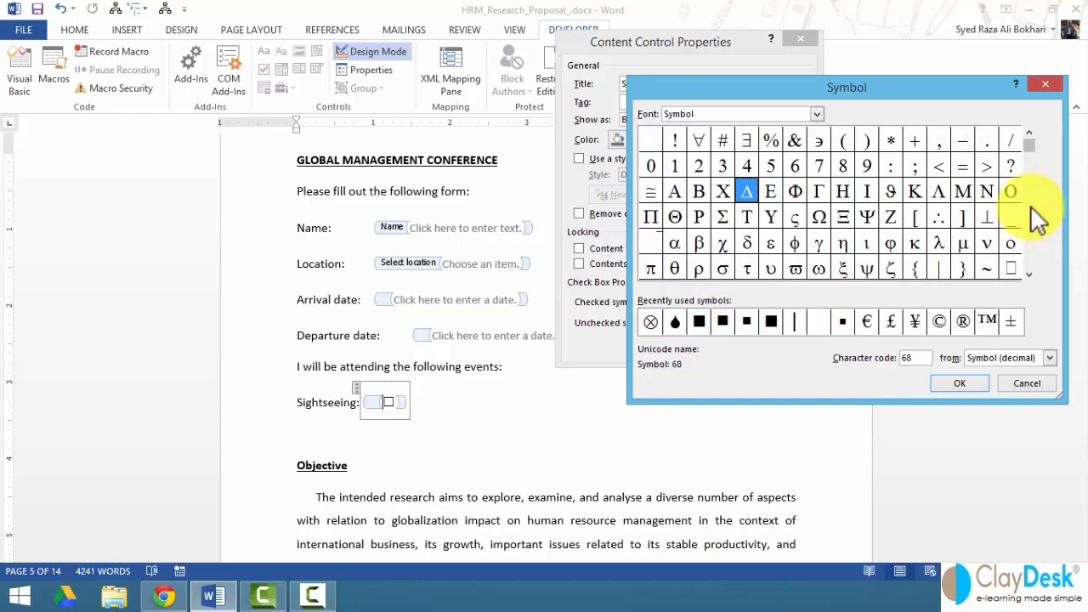
pyautogui.click(1020, 384)
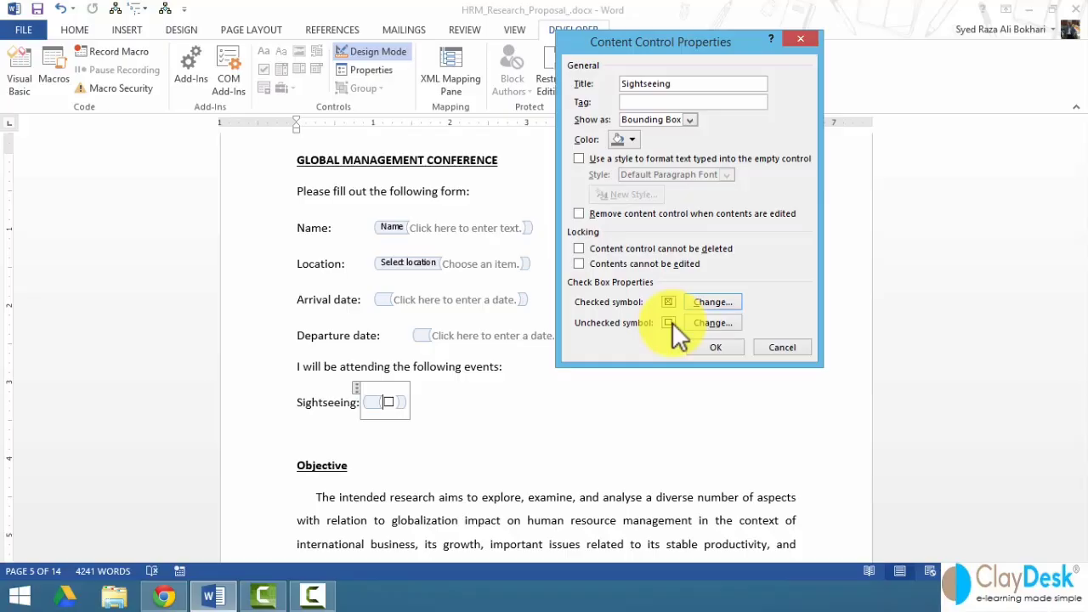
pyautogui.click(702, 327)
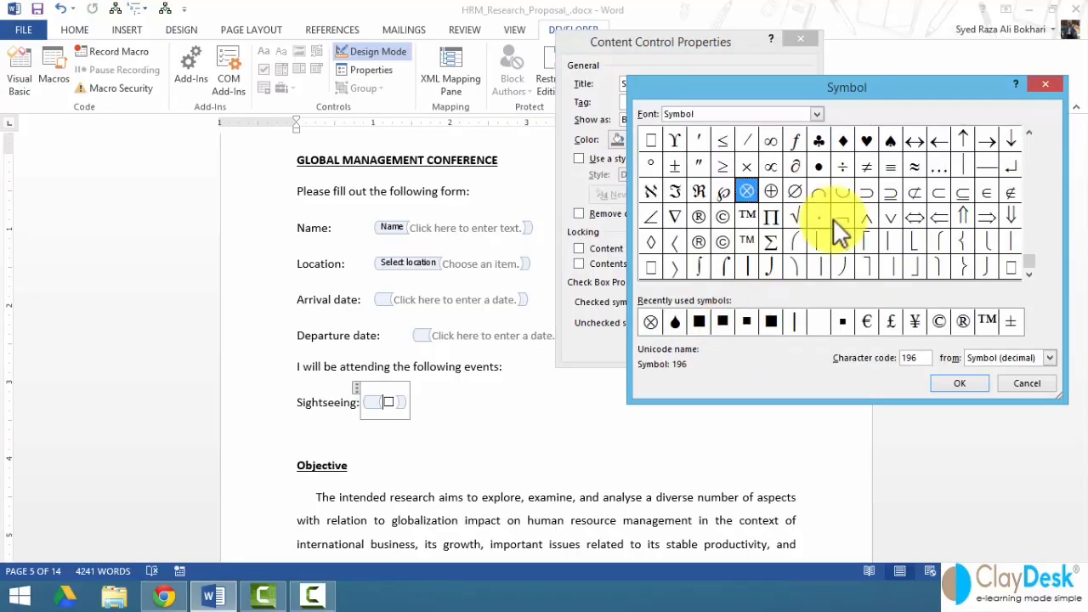
pyautogui.click(1025, 384)
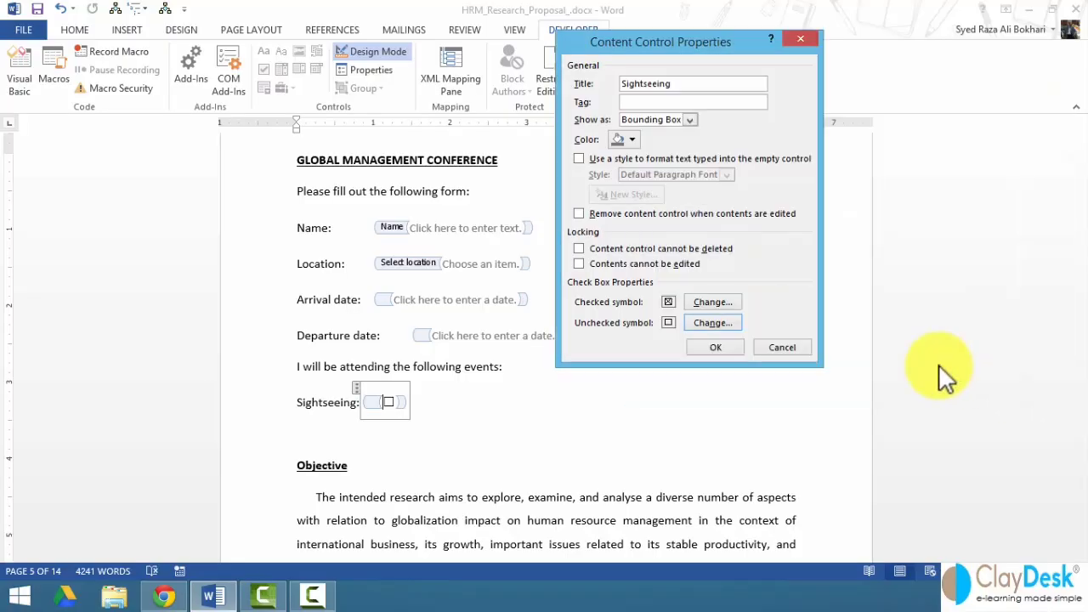
pyautogui.click(702, 347)
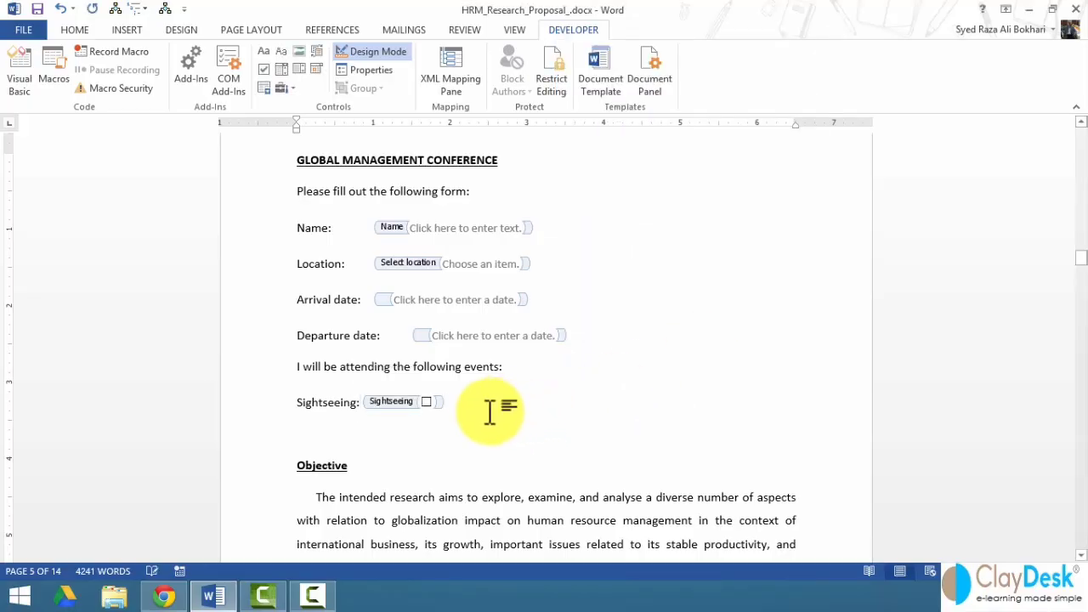
# - Add 'City tour:' and 'Magic show:' labels with check boxes, then exit design mode
pyautogui.press('Tab')
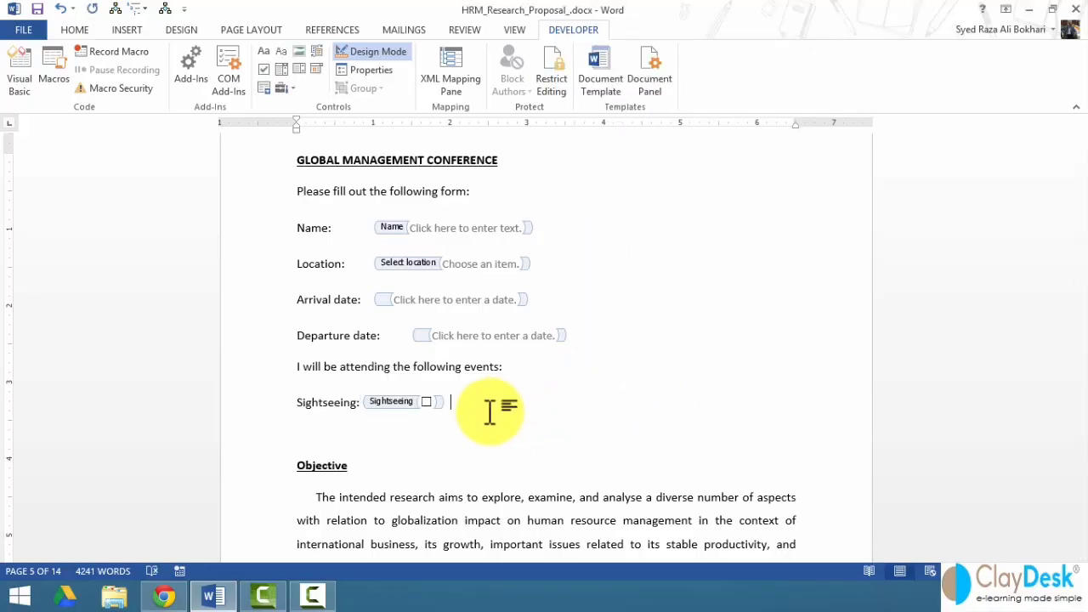
pyautogui.write('City tour:')
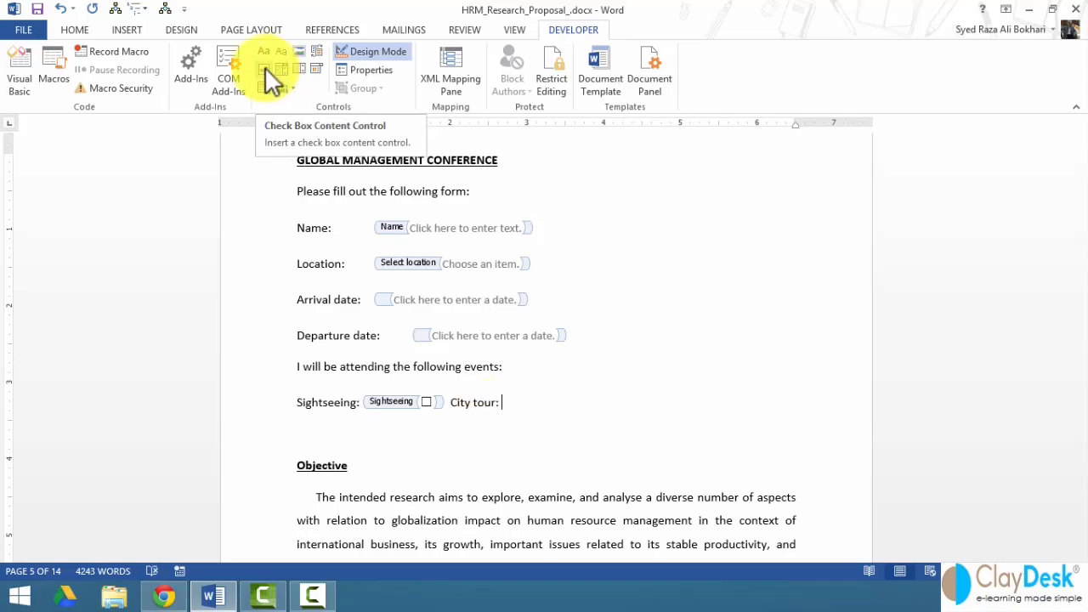
pyautogui.click(264, 66)
pyautogui.click(575, 406)
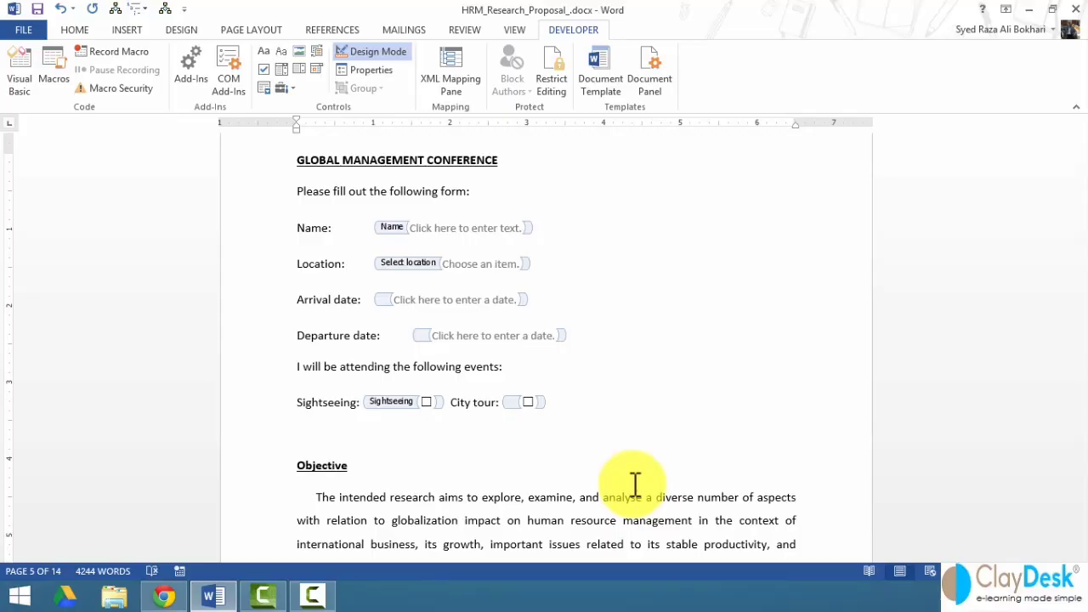
pyautogui.write('Magic show:')
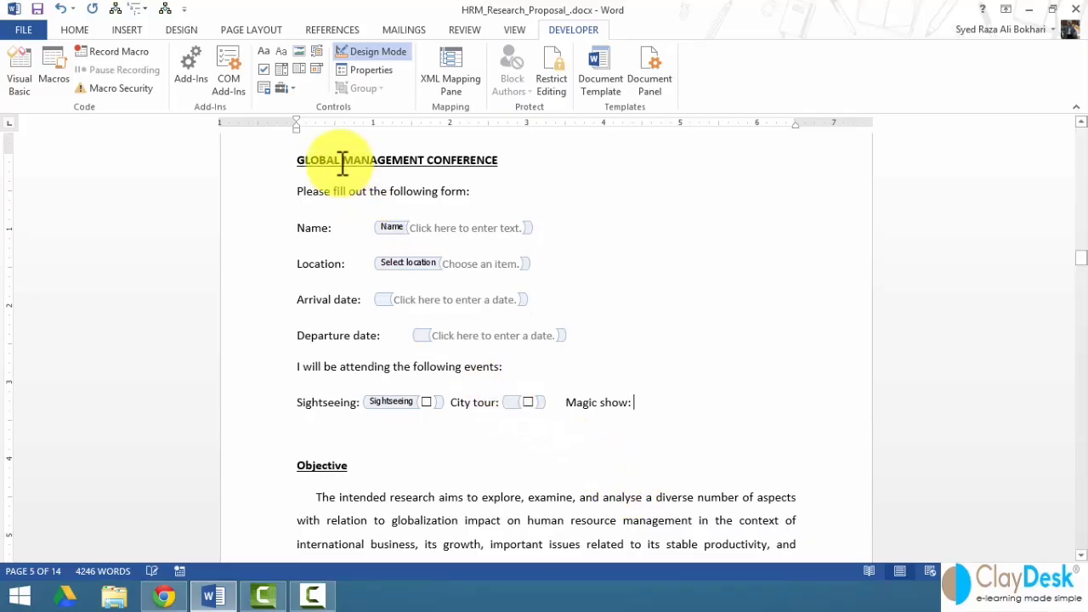
pyautogui.click(265, 70)
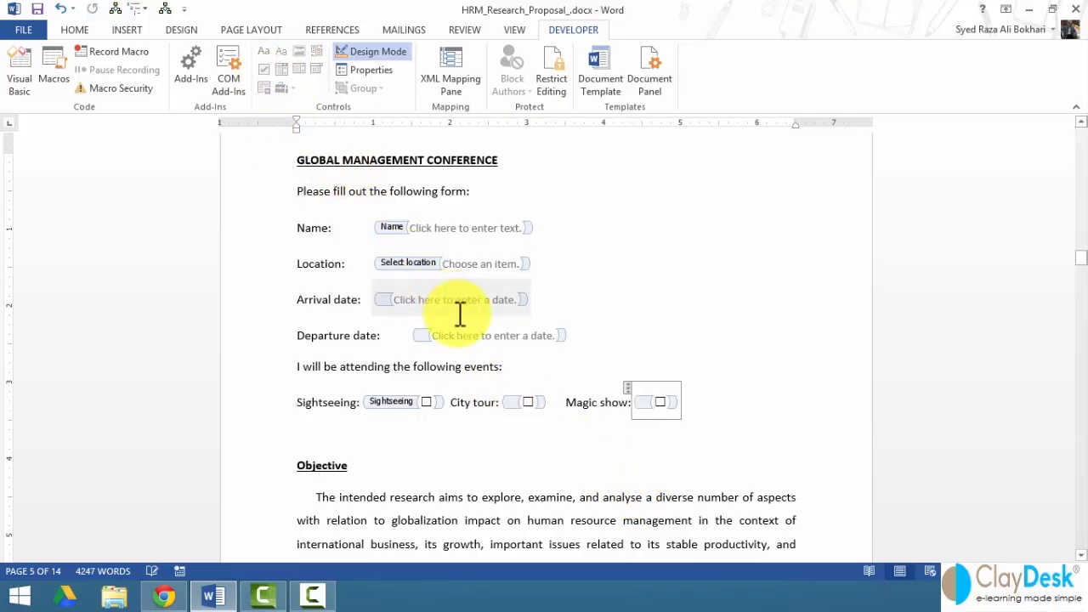
pyautogui.click(767, 425)
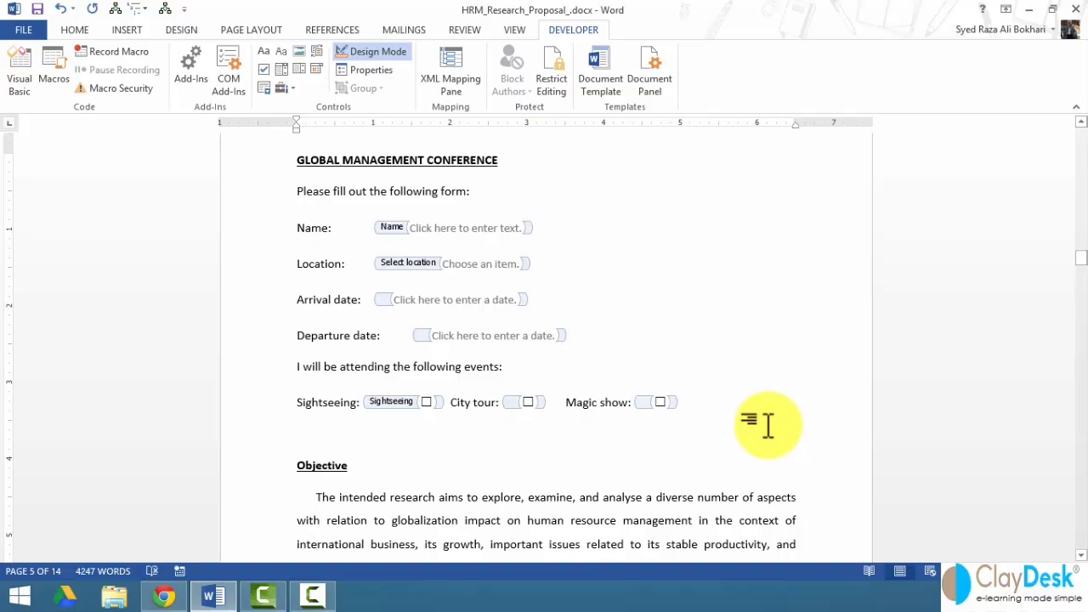
pyautogui.click(377, 51)
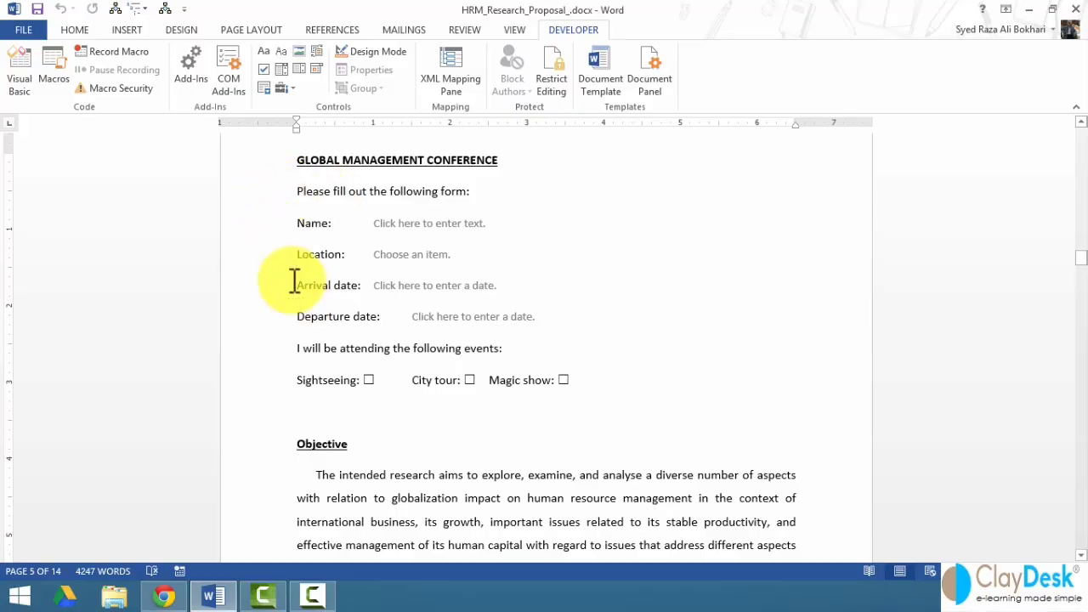
# - Bold the form lines from 'Please fill out' to Sightseeing and apply the style1 style
pyautogui.moveTo(257, 194); pyautogui.dragTo(290, 383)
pyautogui.hotkey('ctrl', 'b')
pyautogui.click(481, 433)
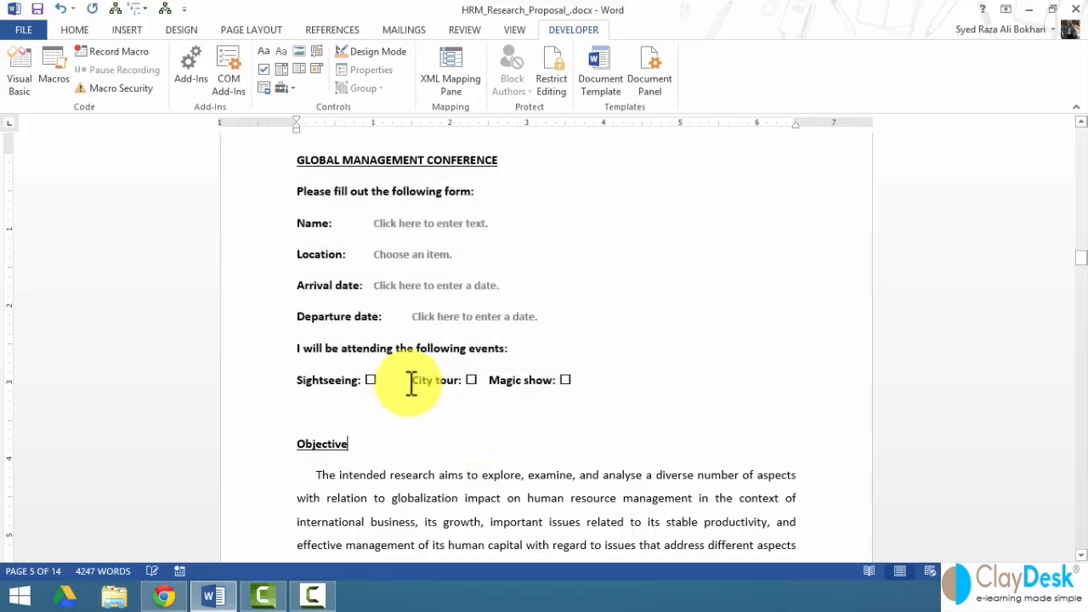
pyautogui.moveTo(272, 293); pyautogui.dragTo(303, 381)
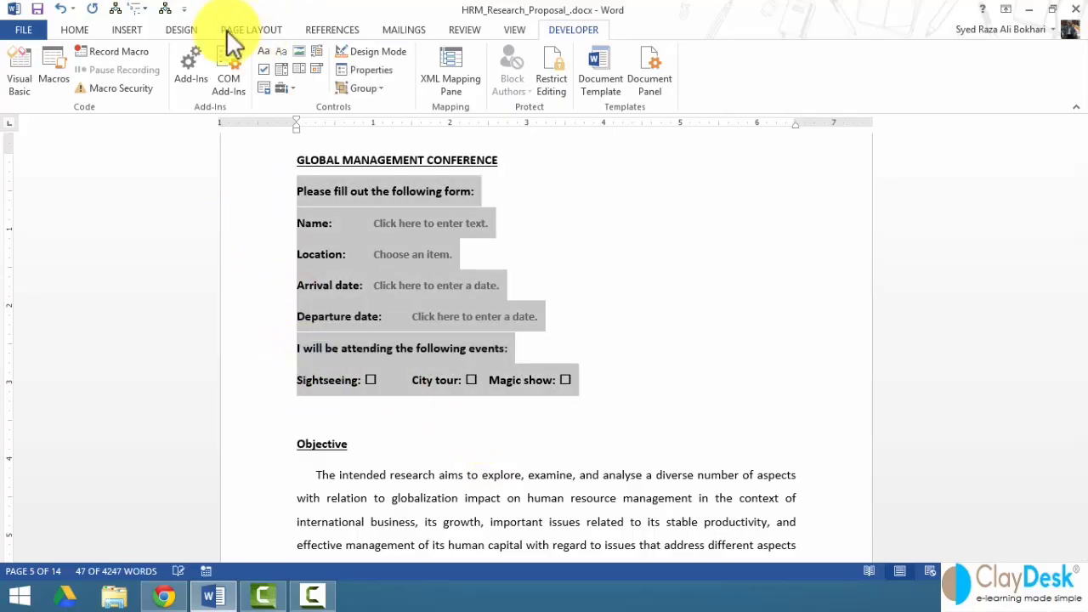
pyautogui.click(74, 30)
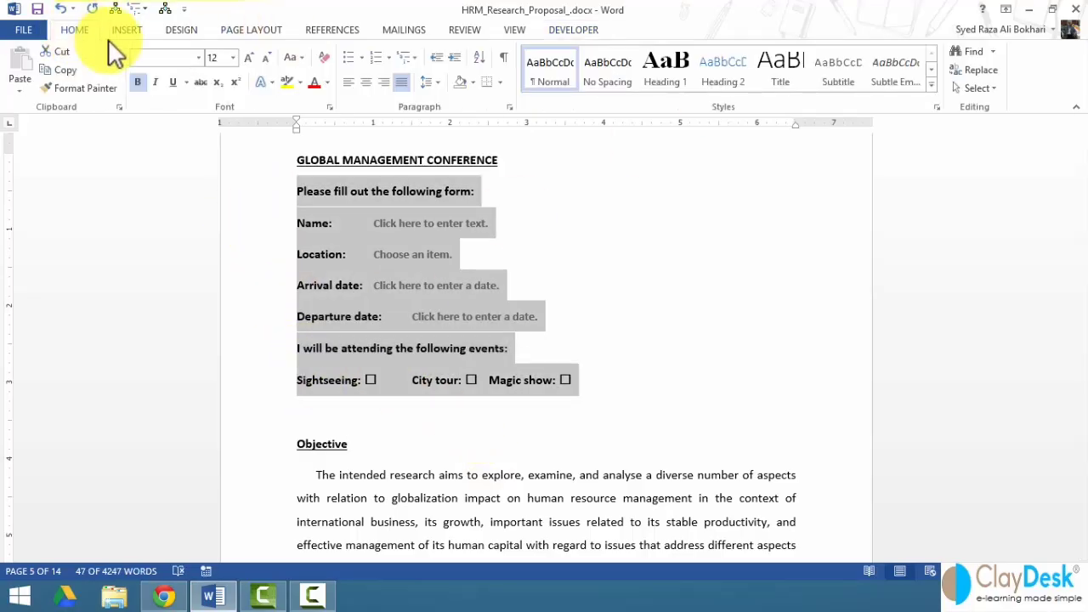
pyautogui.click(935, 107)
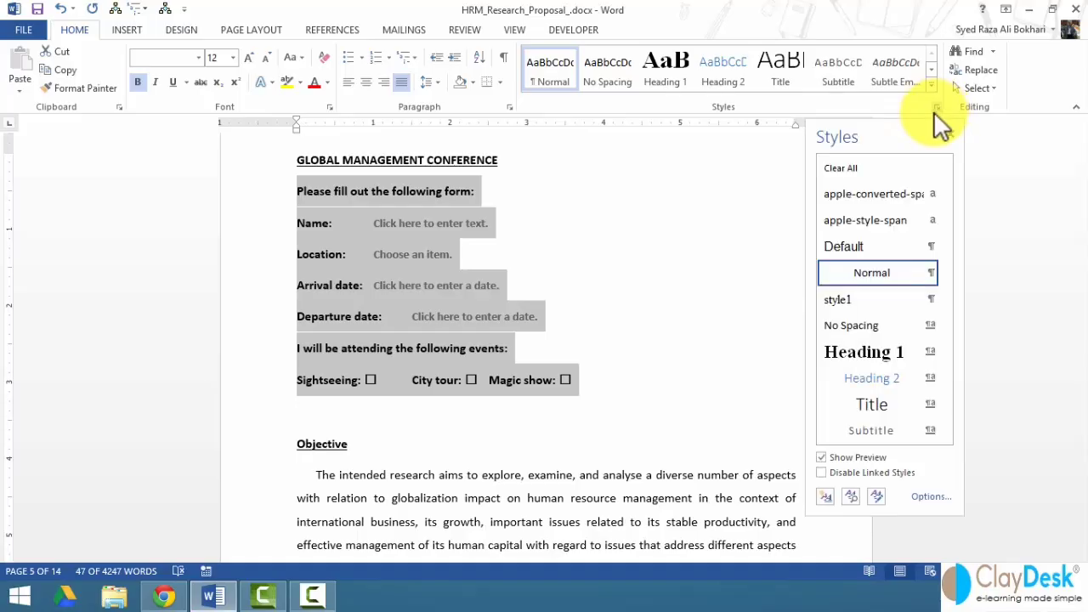
pyautogui.click(843, 301)
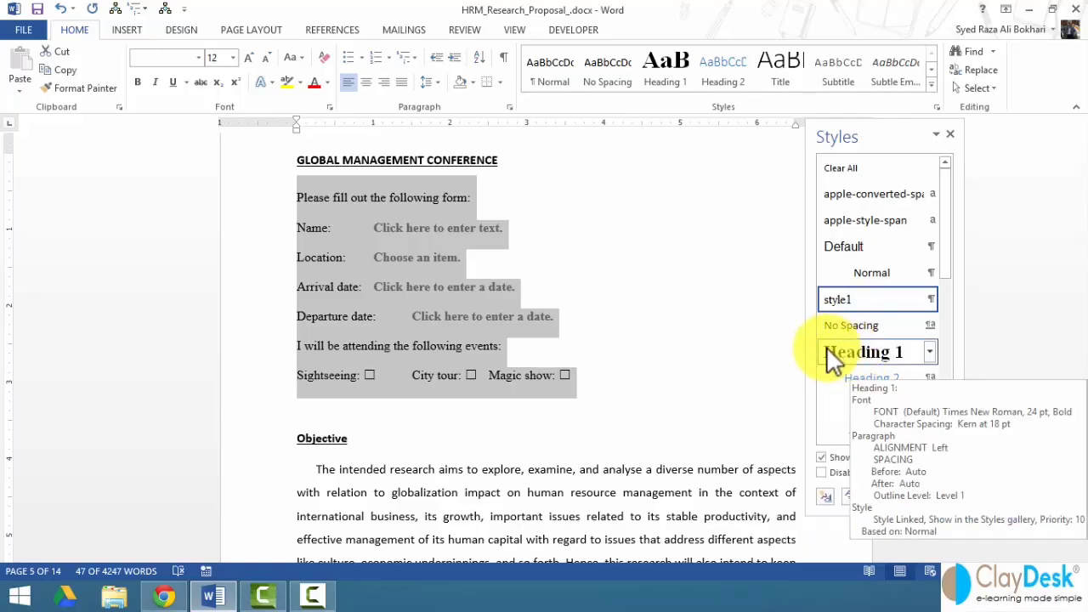
pyautogui.click(553, 388)
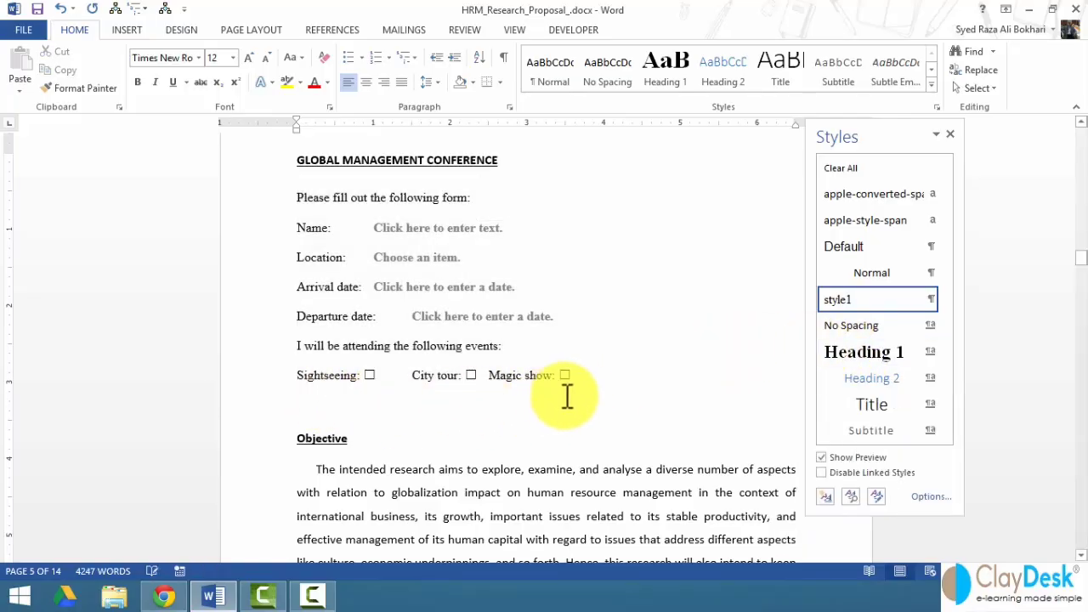
pyautogui.click(951, 134)
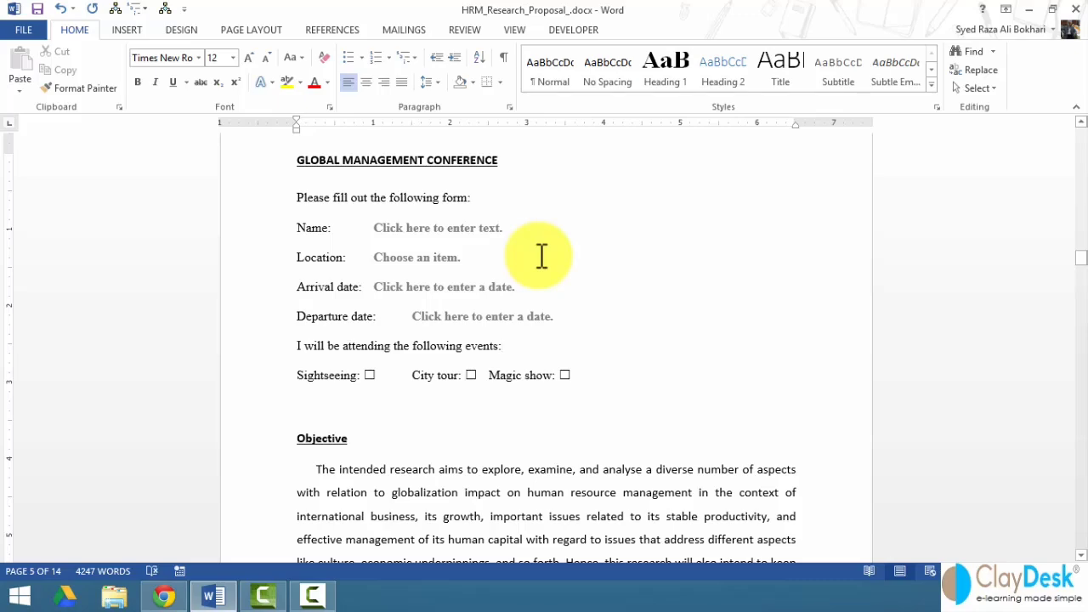
# - Show the Developer tab above the formatted conference form
pyautogui.moveTo(255, 201); pyautogui.dragTo(644, 298)
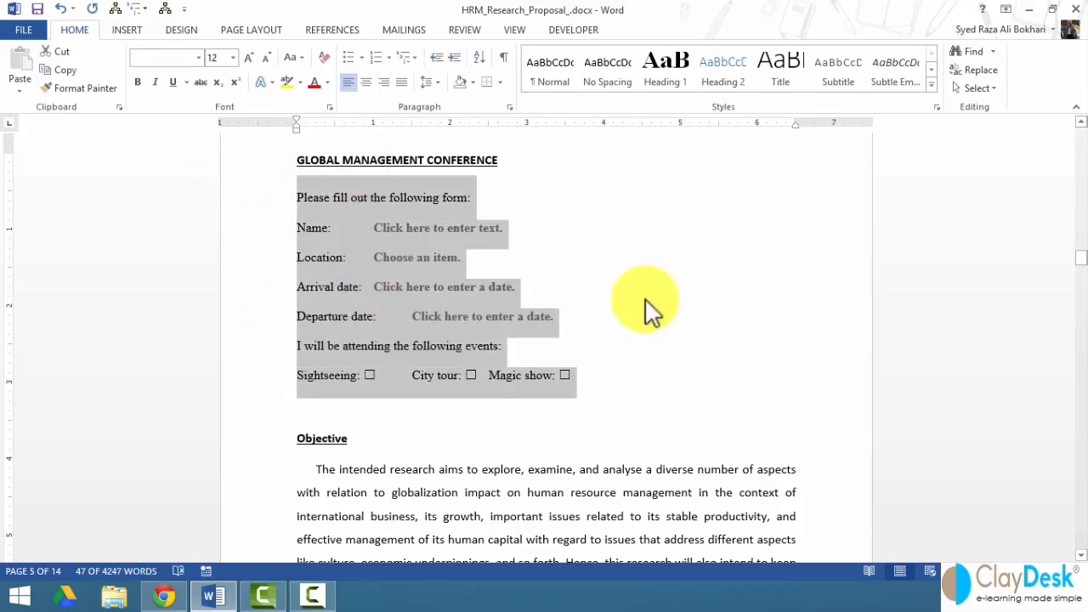
pyautogui.click(645, 298)
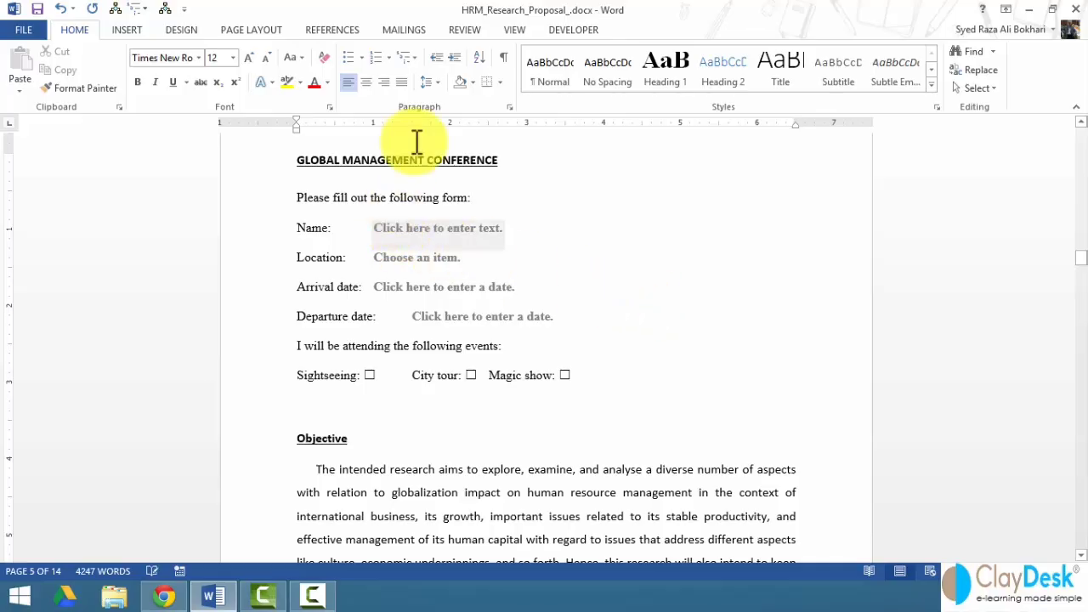
pyautogui.click(565, 34)
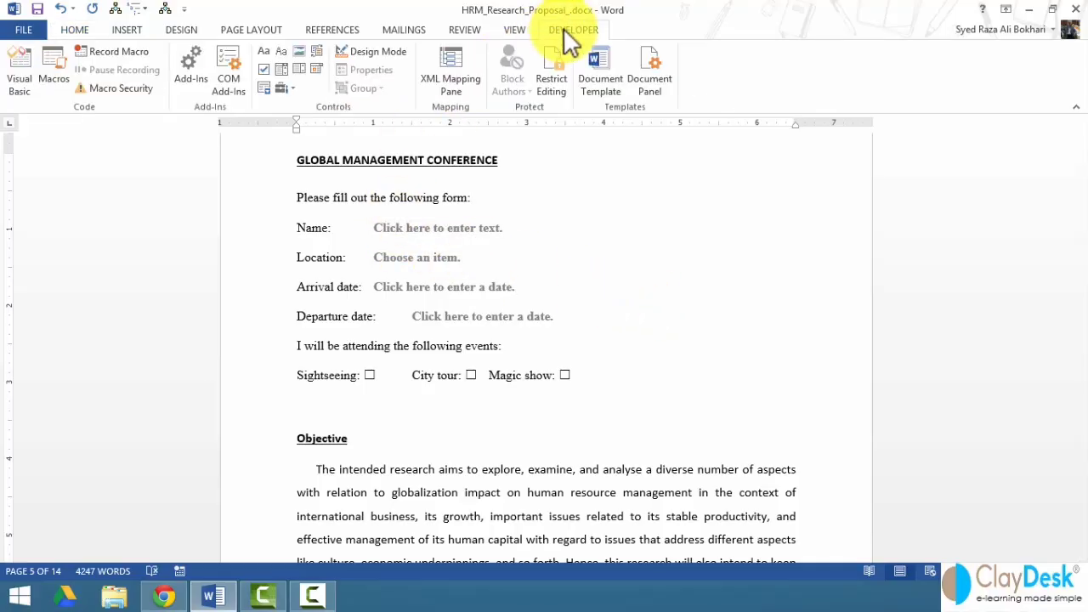
# - In design mode, make the Name control impossible to delete
pyautogui.click(375, 51)
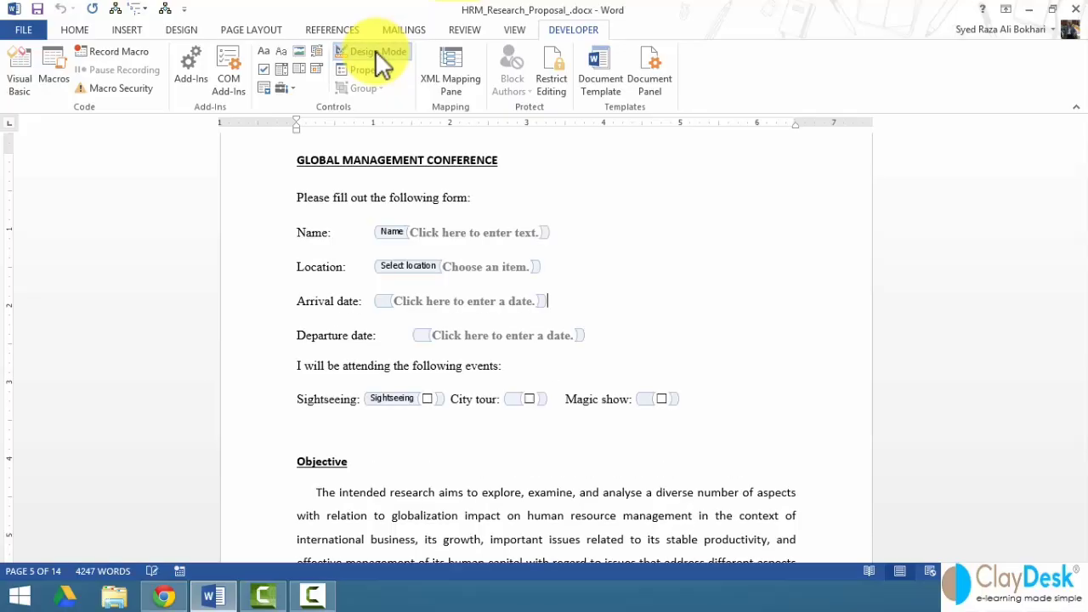
pyautogui.rightClick(466, 233)
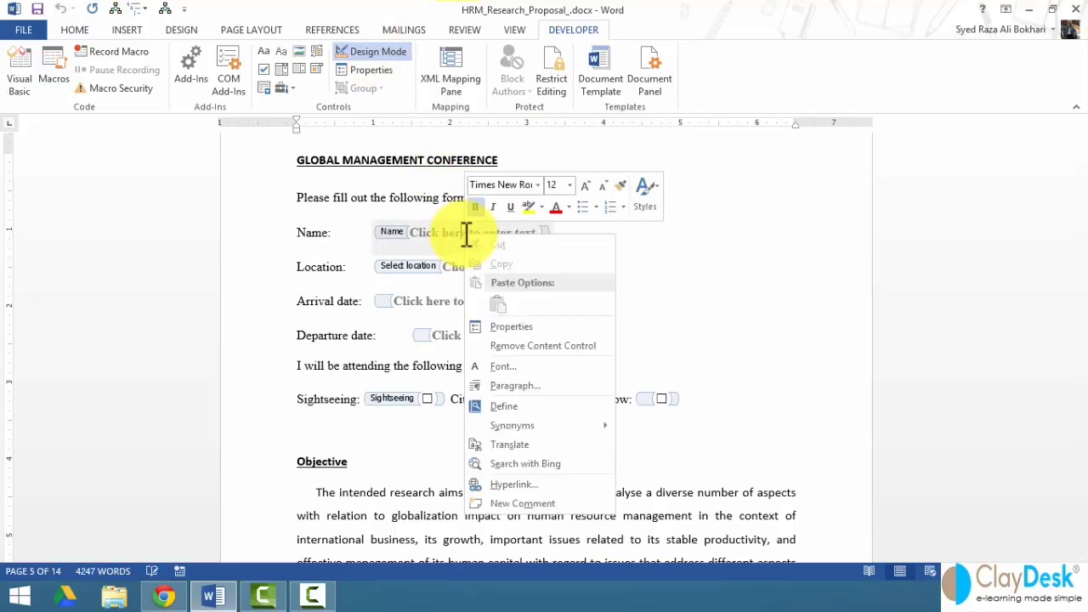
pyautogui.click(502, 328)
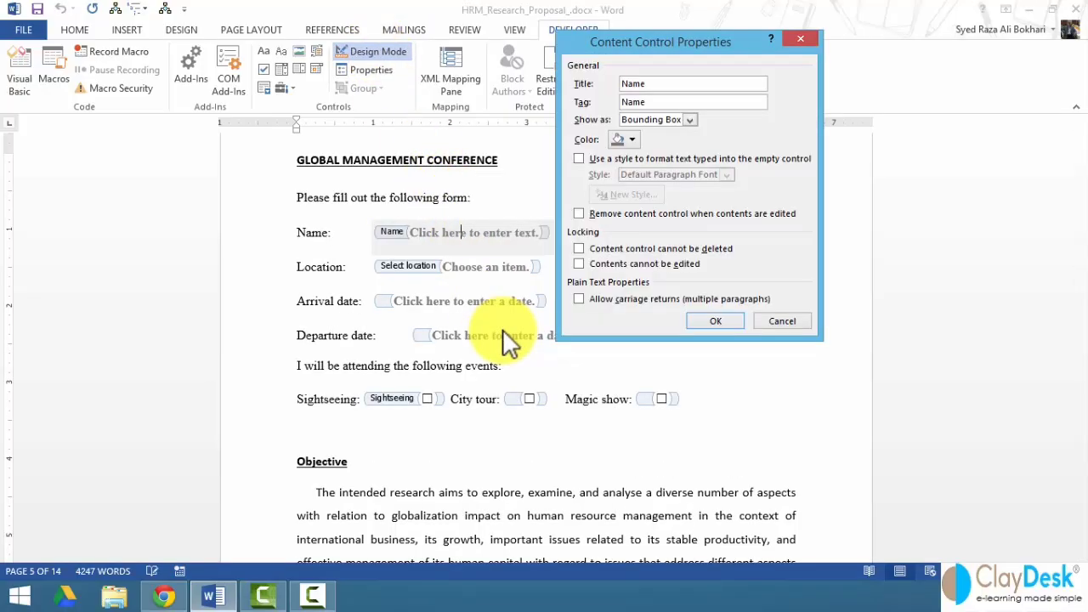
pyautogui.click(620, 248)
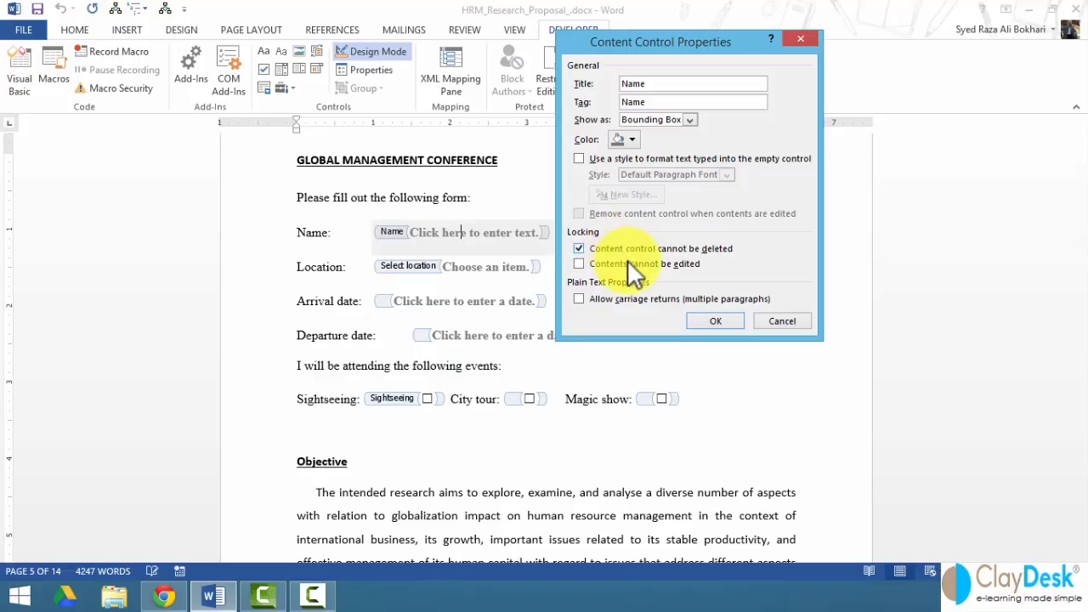
pyautogui.click(710, 322)
# - Make the Location control impossible to delete, then turn off design mode
pyautogui.rightClick(479, 269)
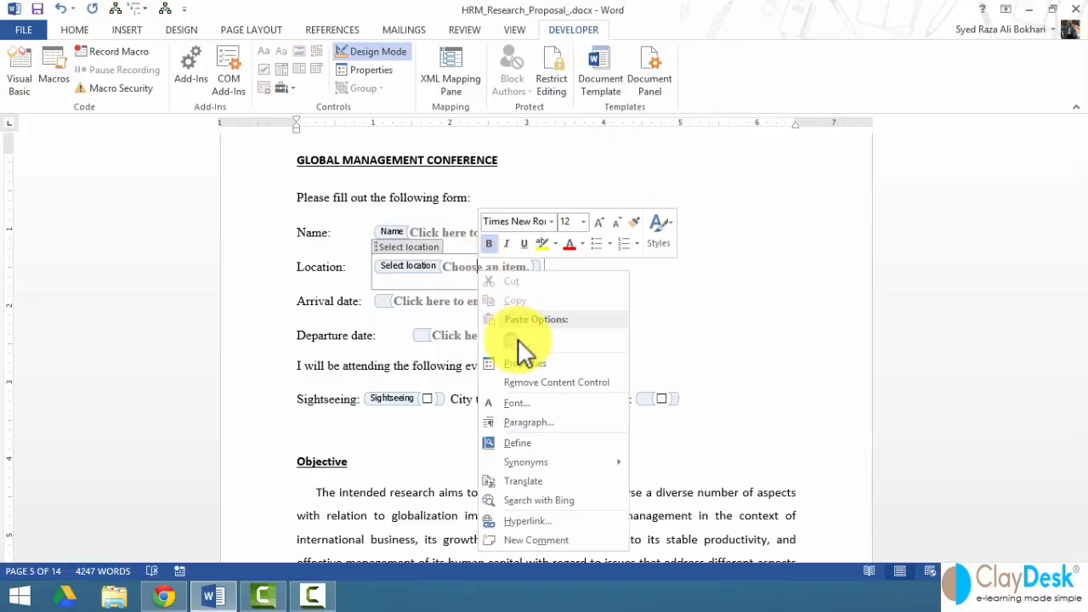
pyautogui.click(527, 372)
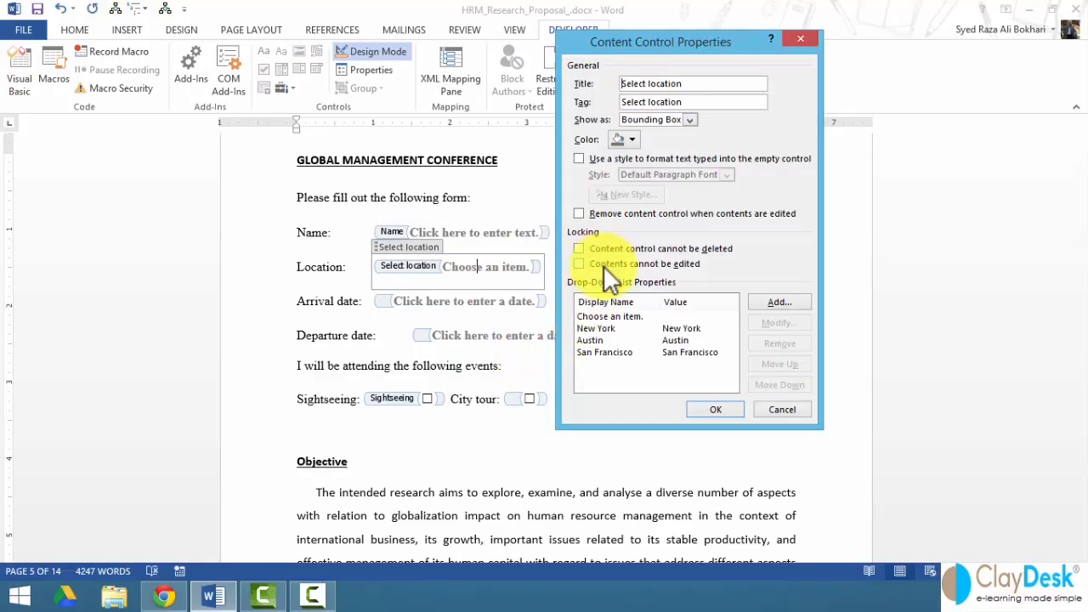
pyautogui.click(600, 249)
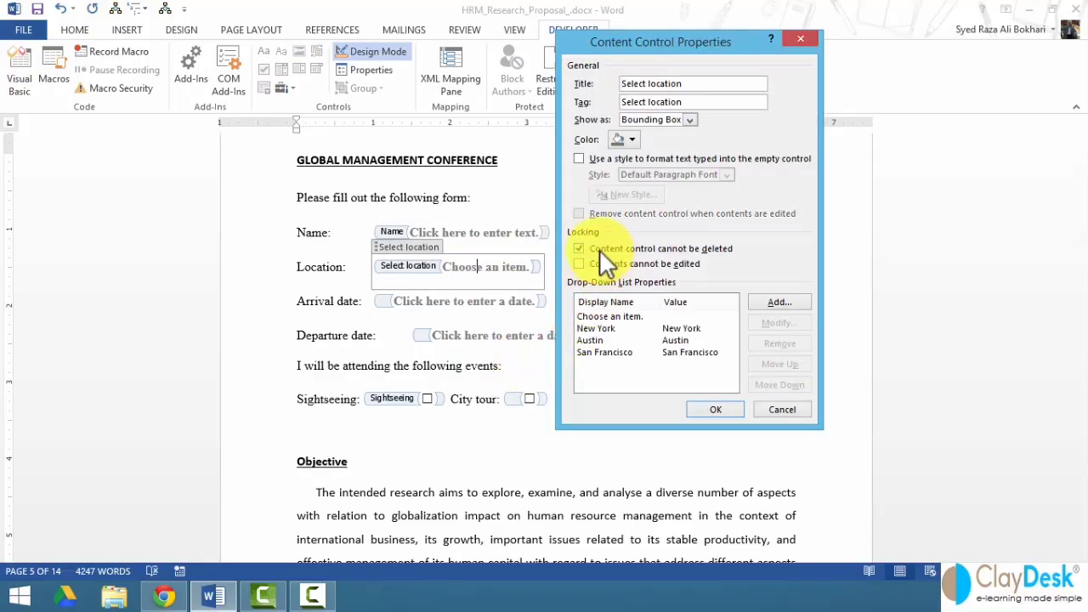
pyautogui.click(711, 408)
pyautogui.click(546, 305)
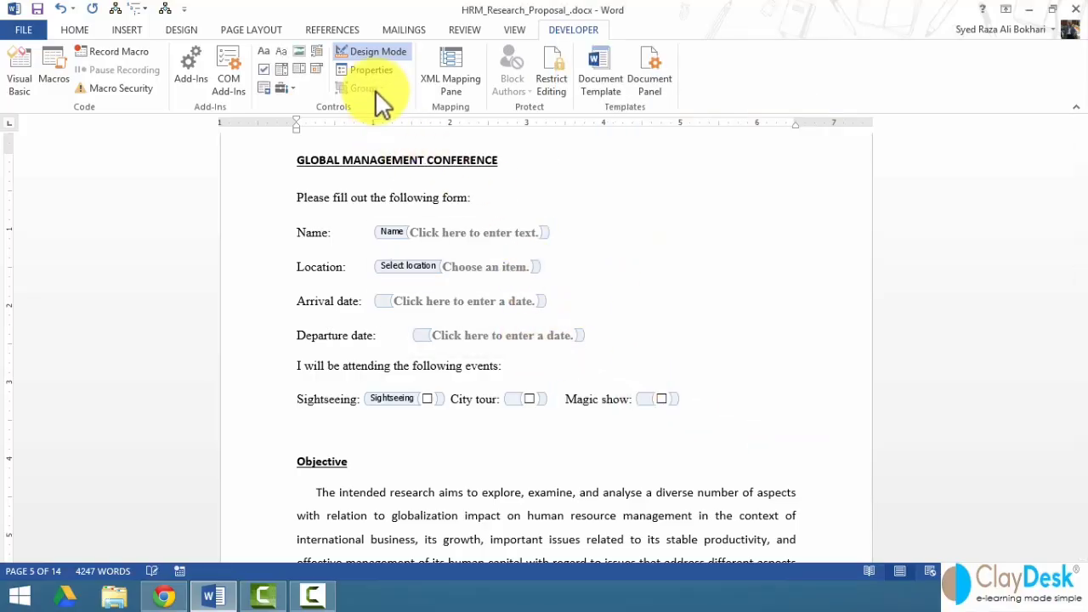
pyautogui.click(366, 51)
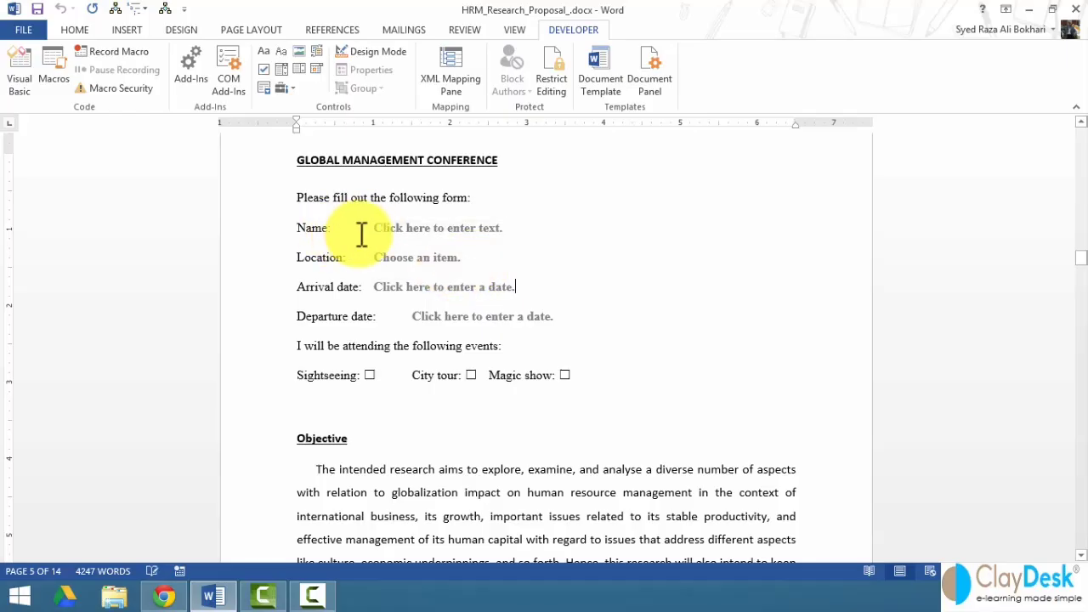
# - Enter the attendee's name and choose New York as the location
pyautogui.click(425, 236)
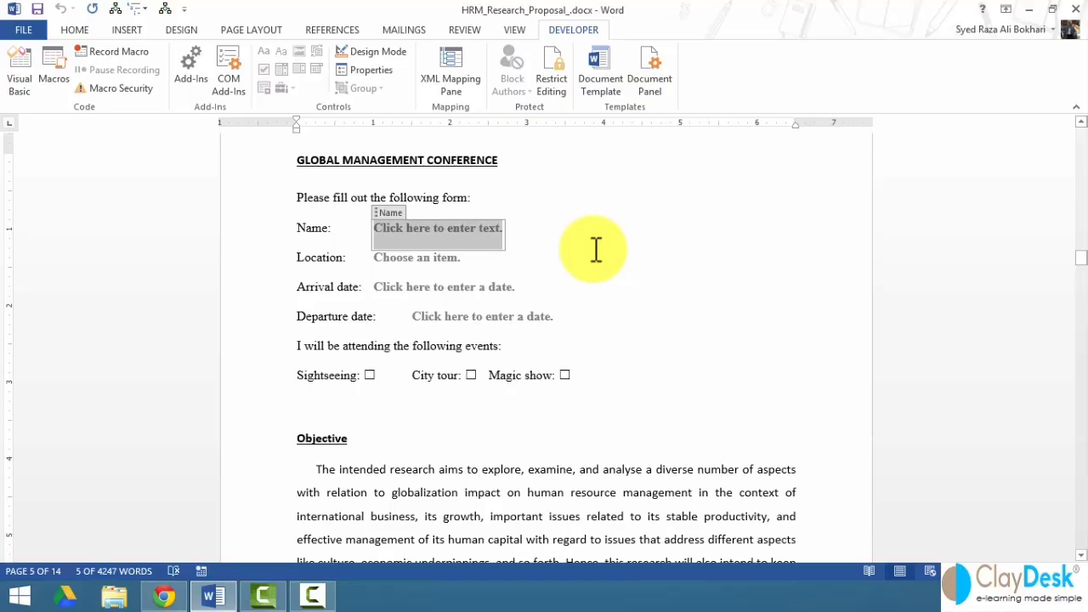
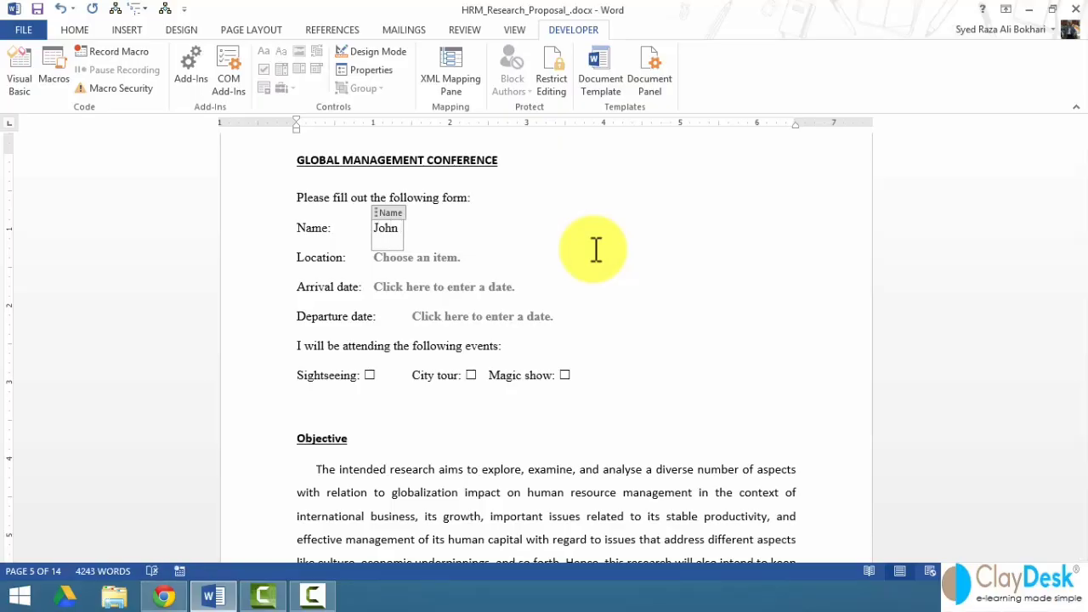
pyautogui.click(446, 260)
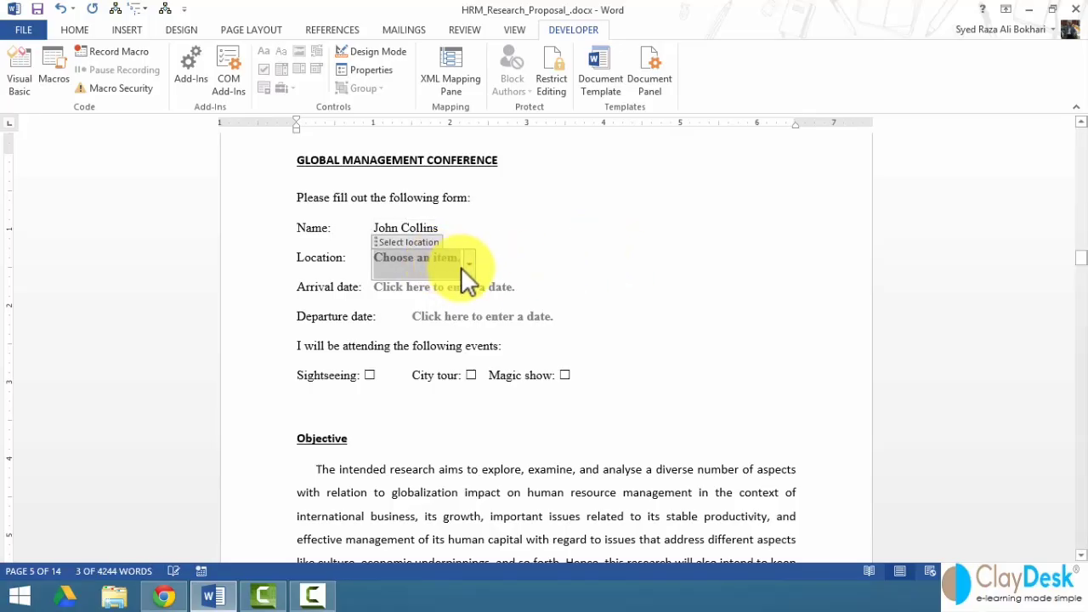
pyautogui.click(467, 265)
pyautogui.click(419, 304)
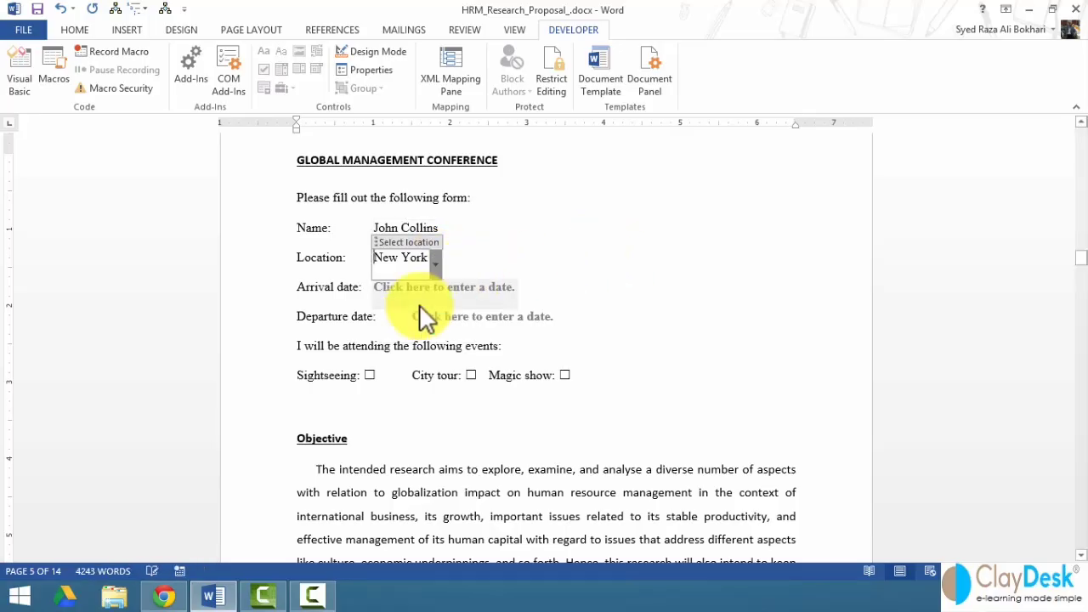
# - Pick November 20 arrival and November 24 departure, and tick Sightseeing and Magic show
pyautogui.click(455, 289)
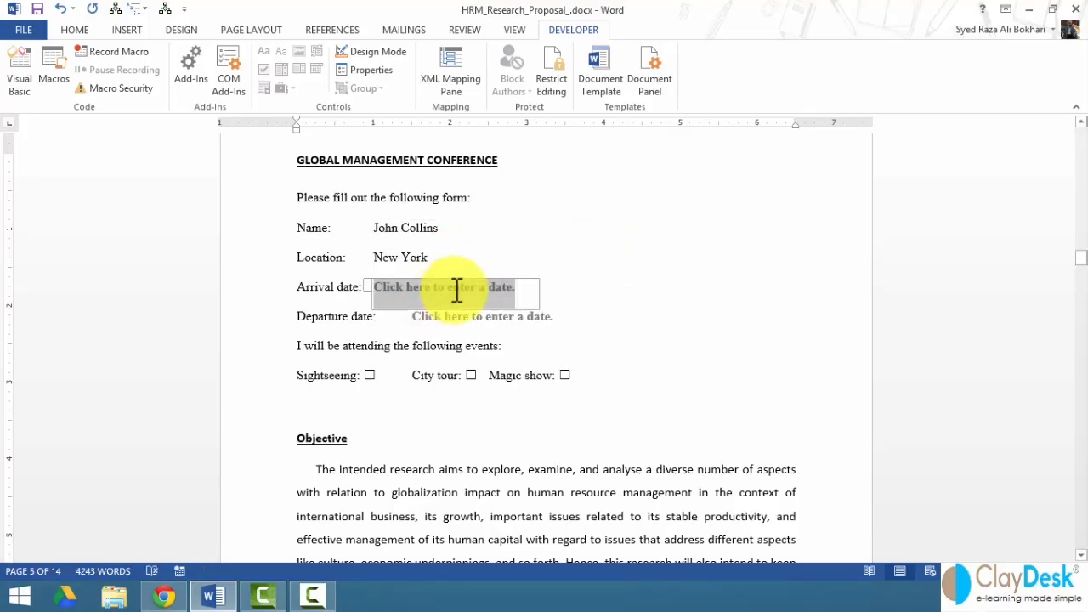
pyautogui.click(528, 295)
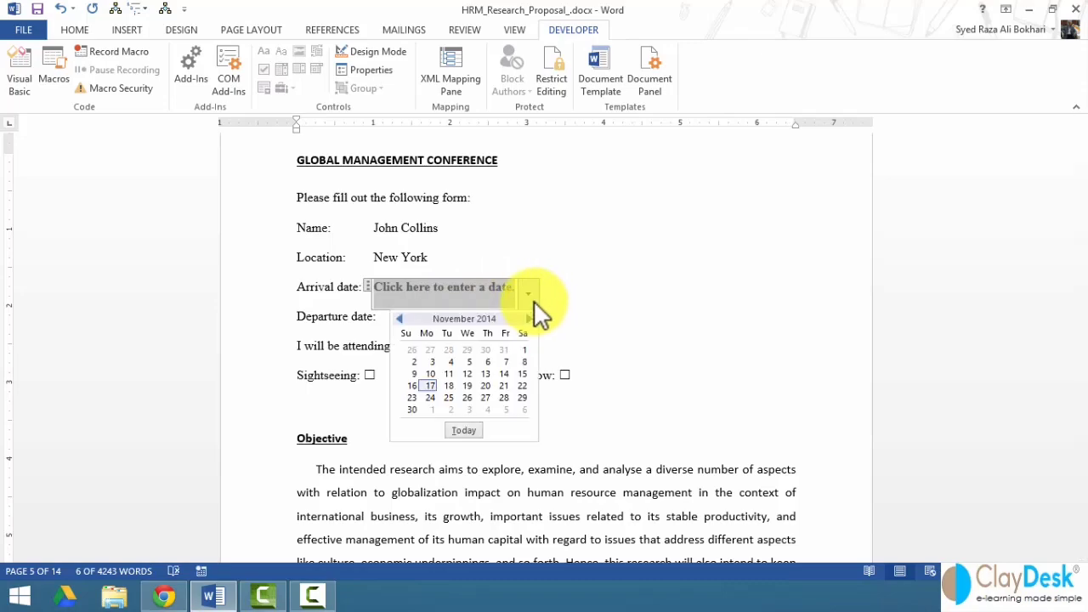
pyautogui.click(488, 387)
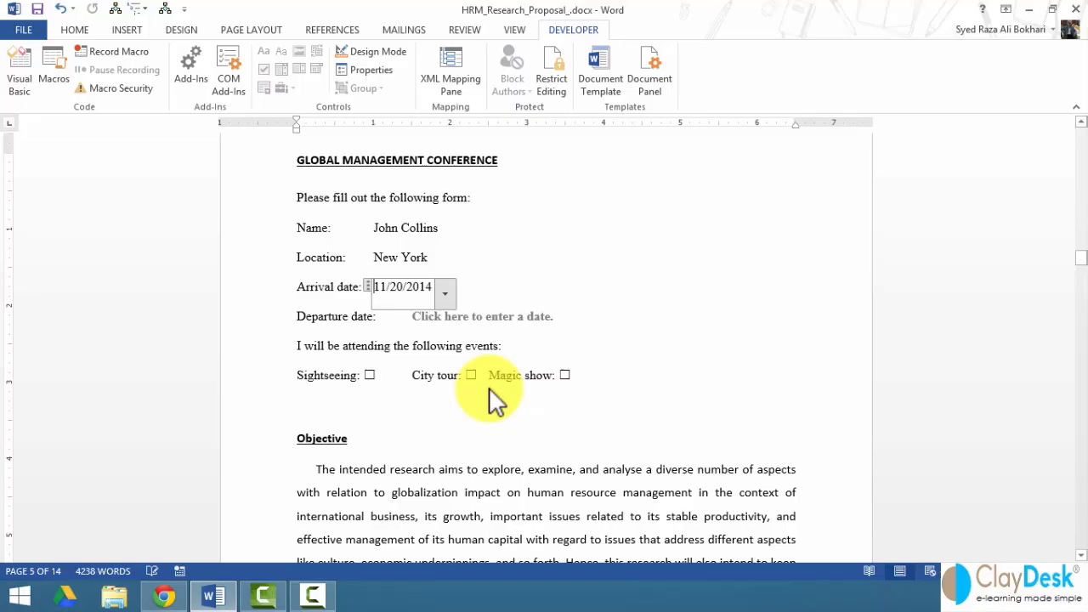
pyautogui.click(453, 324)
pyautogui.click(571, 326)
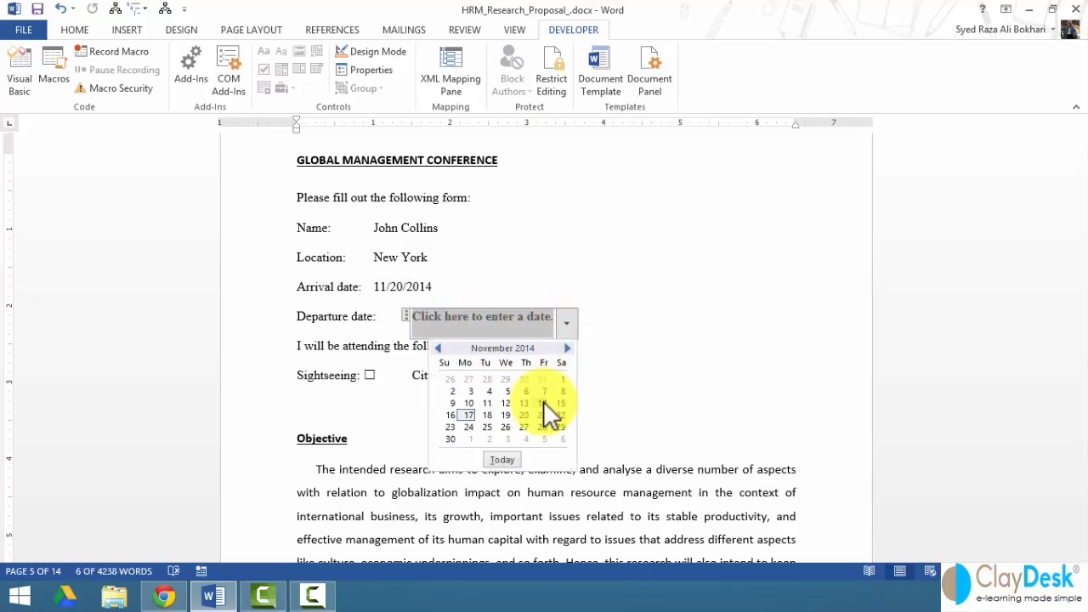
pyautogui.click(470, 427)
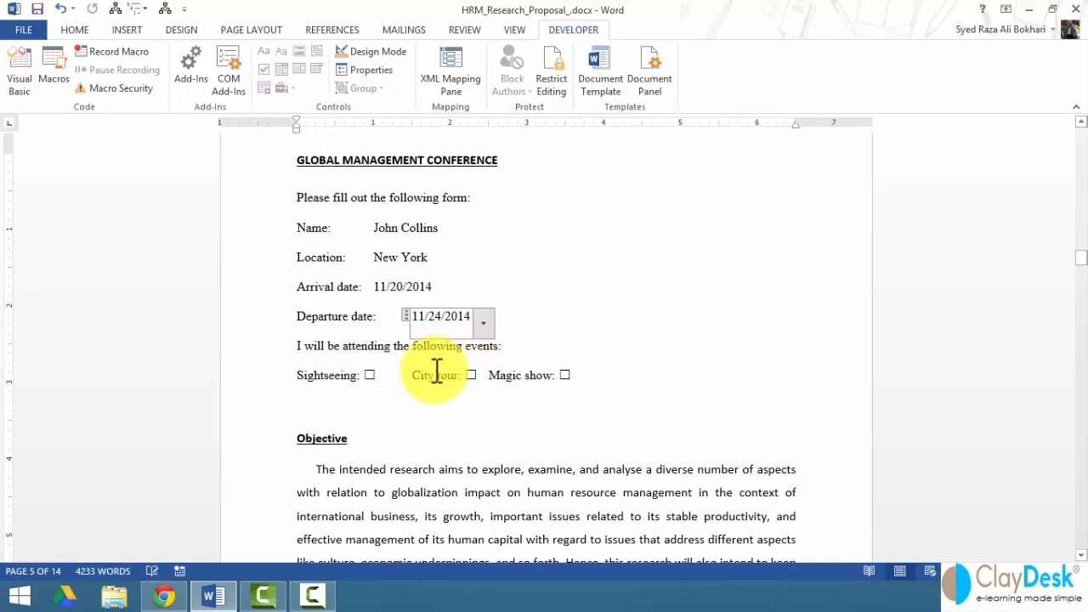
pyautogui.click(372, 379)
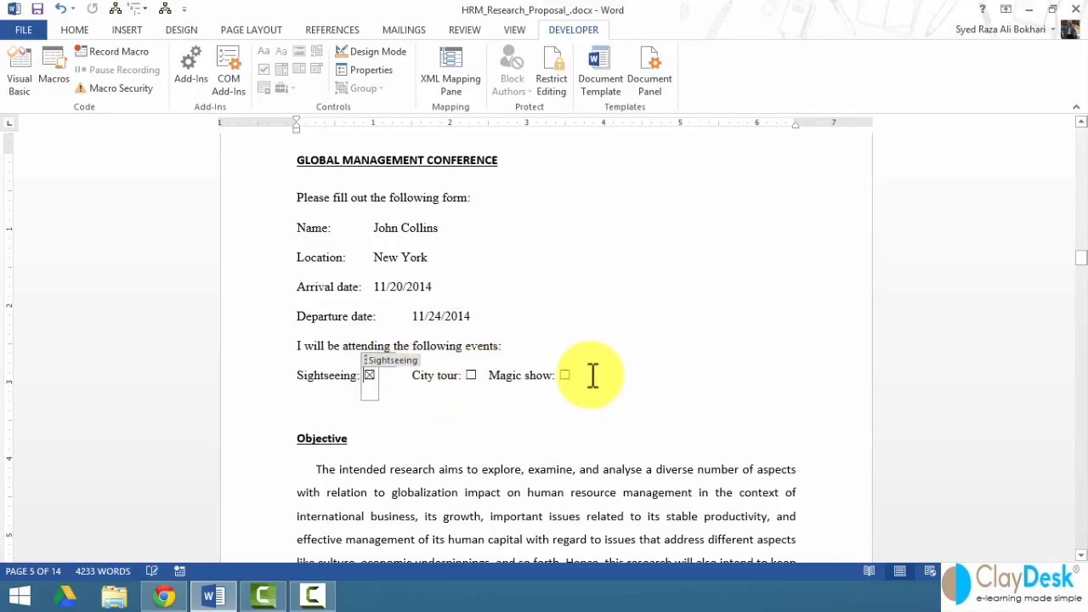
pyautogui.click(565, 375)
pyautogui.click(624, 391)
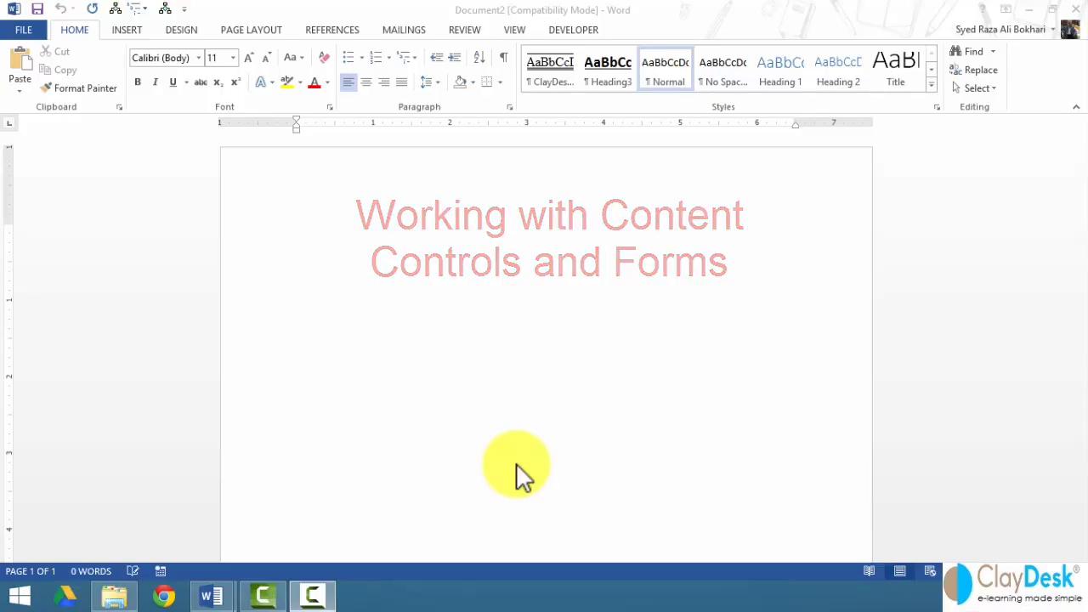
pyautogui.click(574, 31)
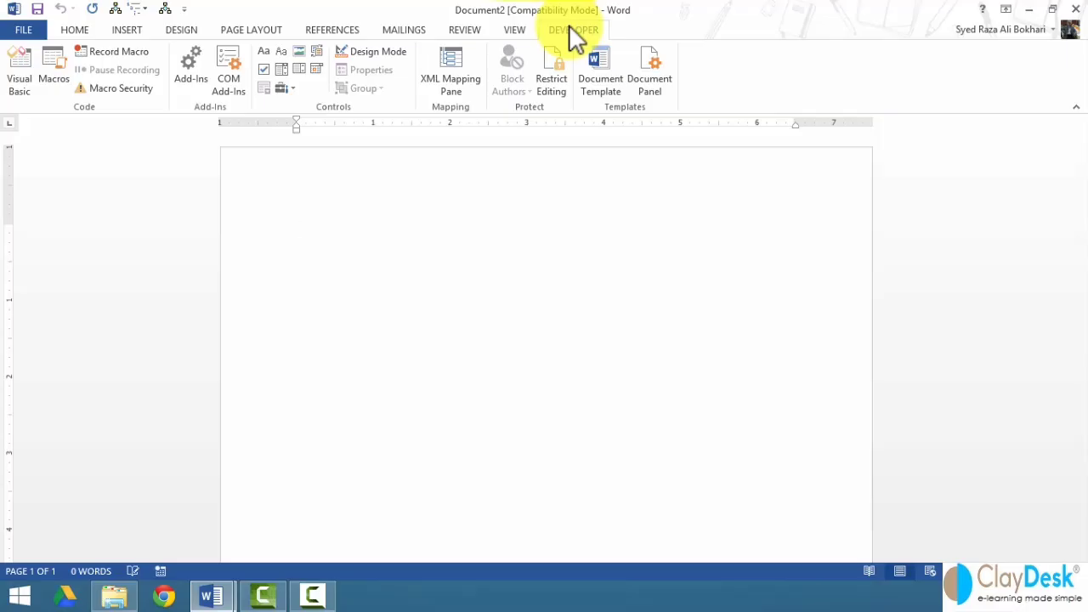
pyautogui.click(13, 30)
pyautogui.click(71, 388)
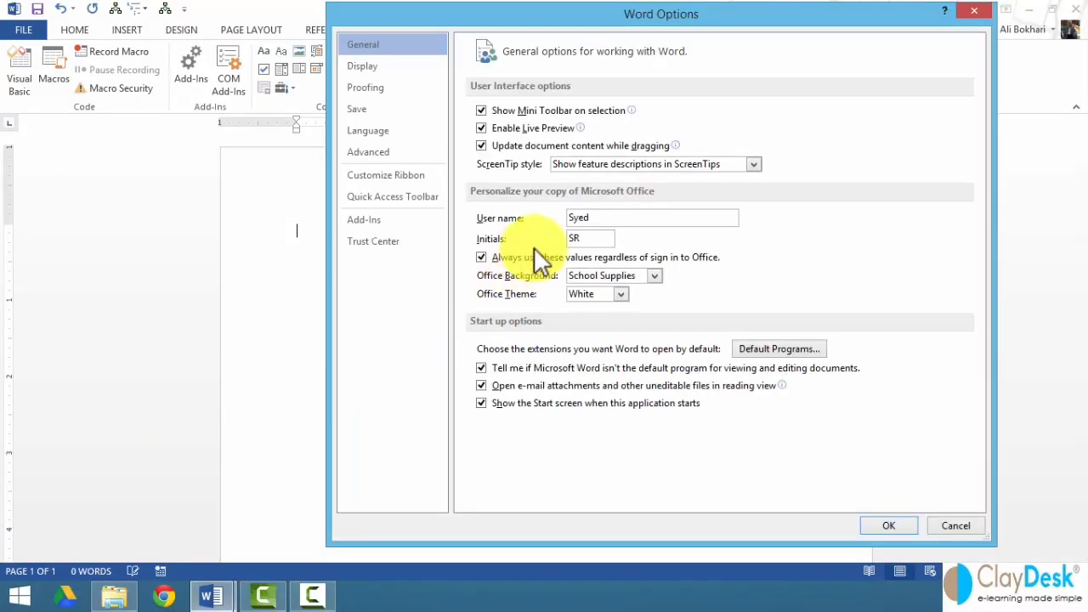
pyautogui.click(395, 177)
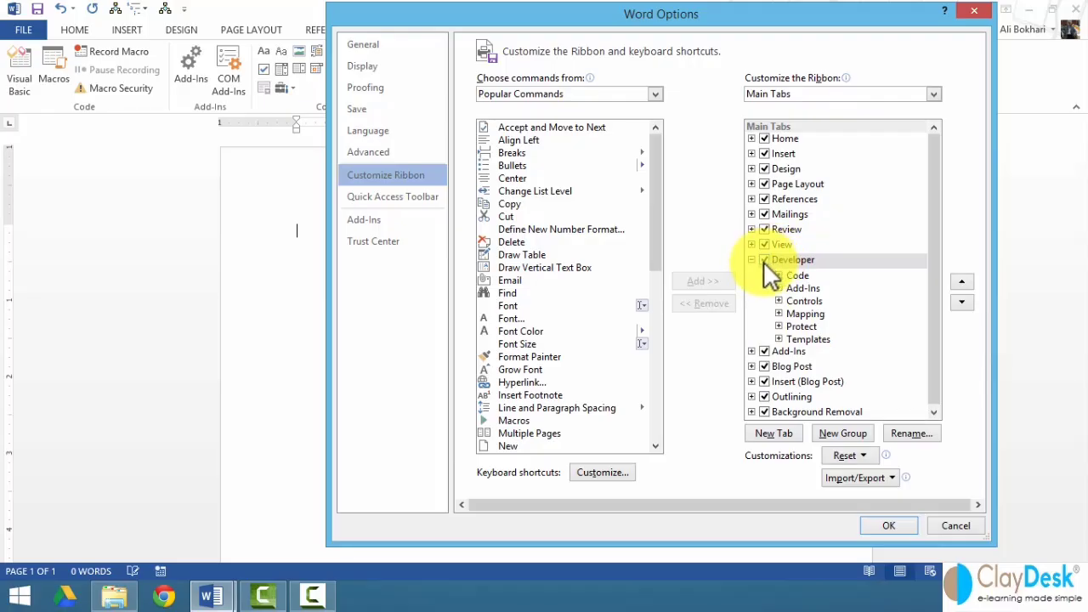
pyautogui.click(888, 525)
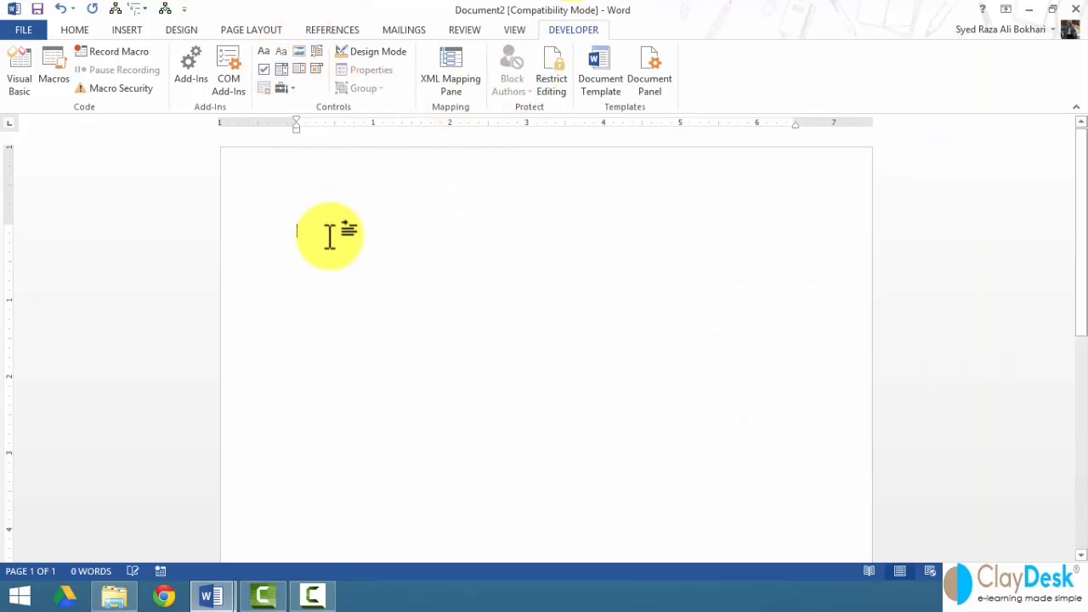
# - Type the heading 'NEW HR FORM' with a 'Name:' label and tab on the next line
pyautogui.write('NEW')
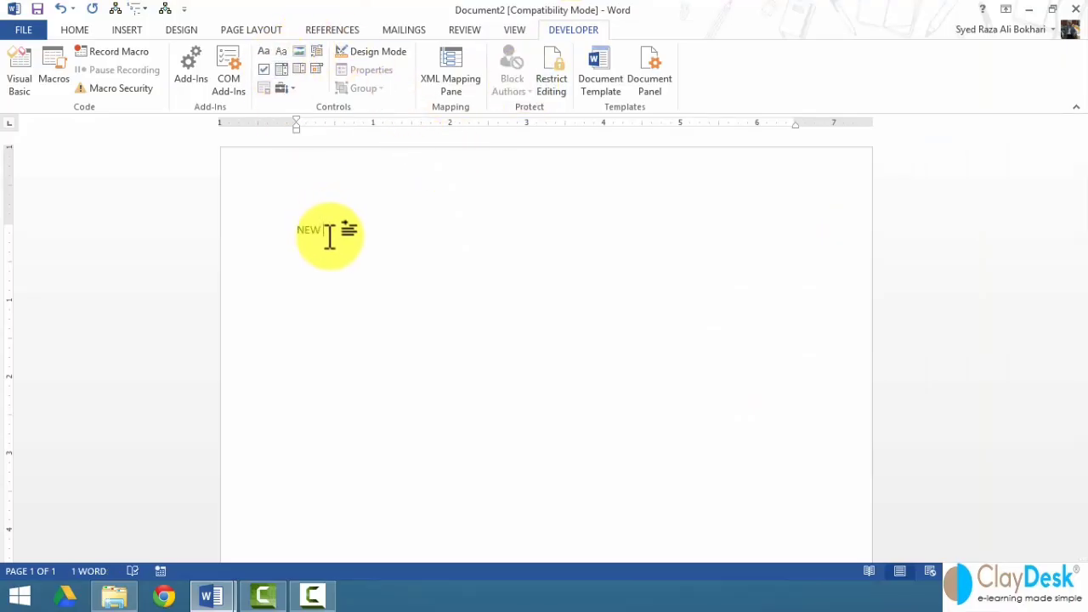
pyautogui.write(' HR FORM')
pyautogui.press('Return')
pyautogui.write('nam')
pyautogui.press('BackSpace')
pyautogui.press('BackSpace')
pyautogui.press('BackSpace')
pyautogui.write('Name:')
pyautogui.press('Tab')
pyautogui.press('Tab')
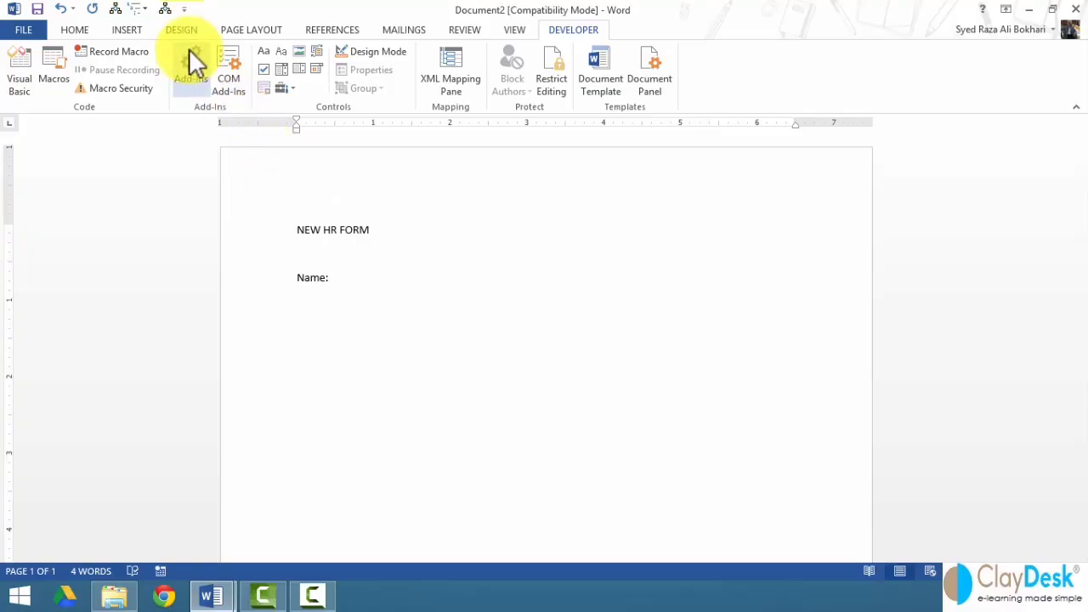
# - Insert a rich text control after Name:, switch on design mode, and open its properties
pyautogui.click(263, 48)
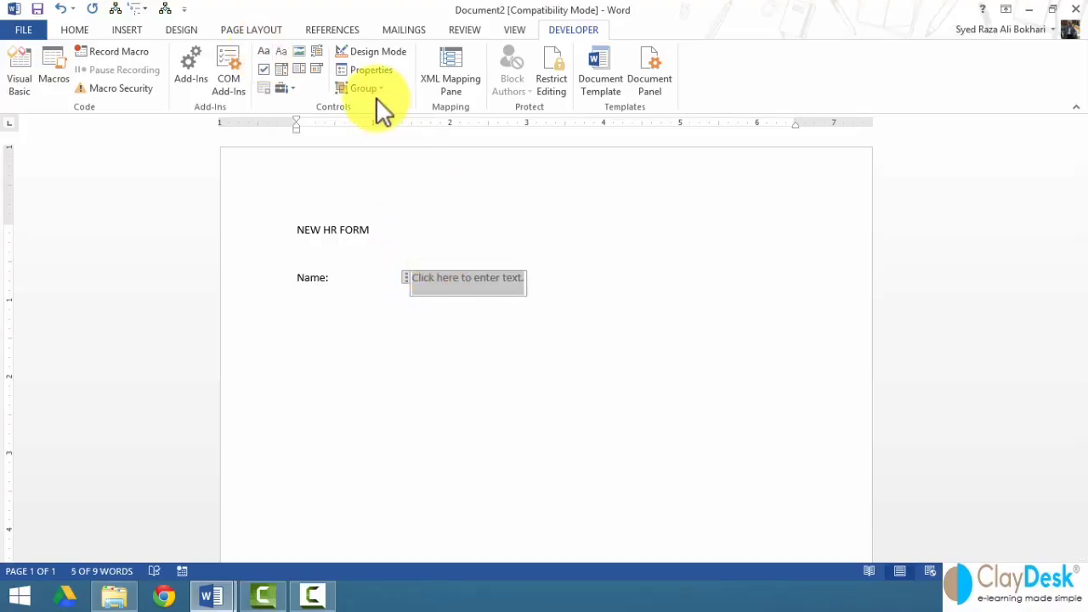
pyautogui.click(371, 51)
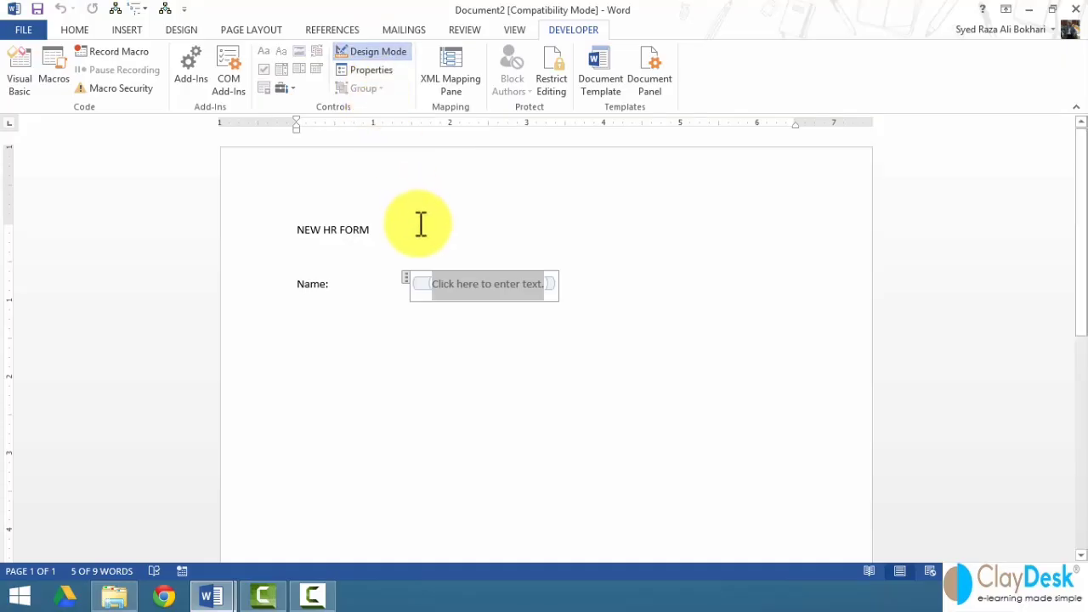
pyautogui.rightClick(469, 286)
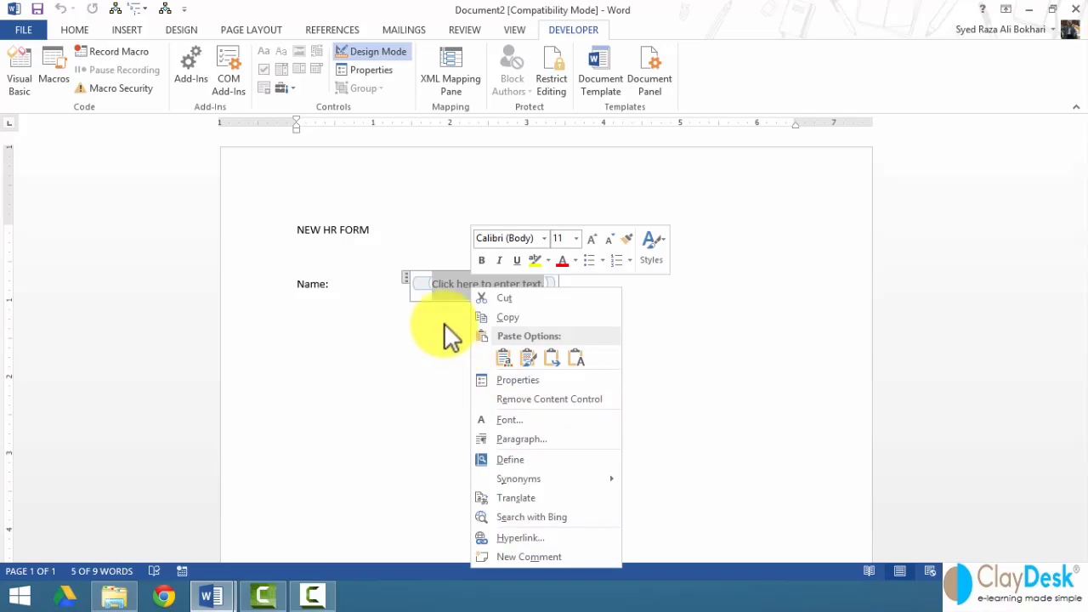
pyautogui.click(376, 48)
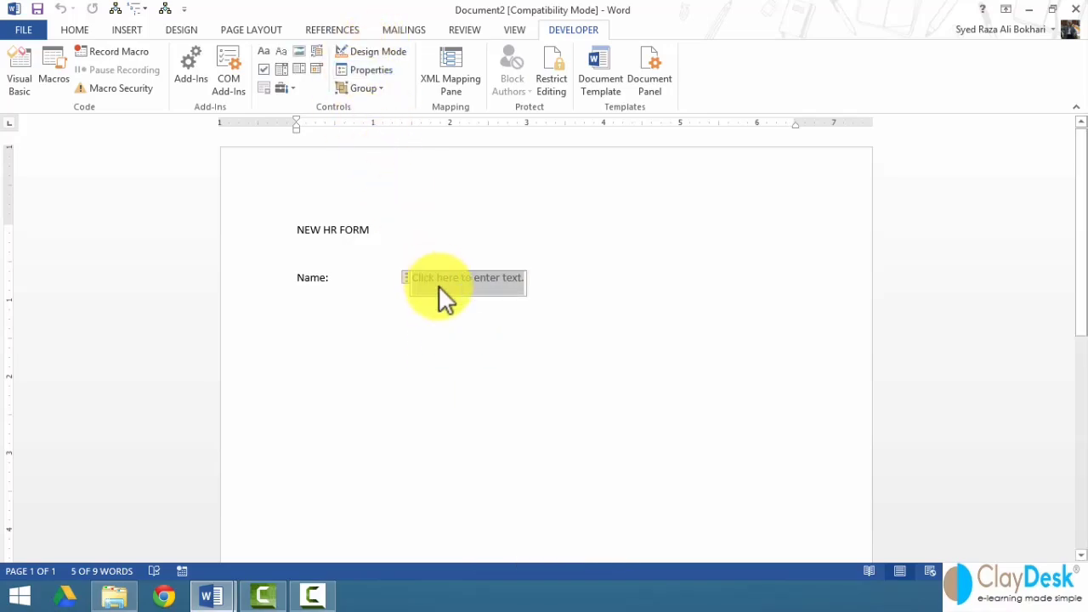
pyautogui.rightClick(466, 297)
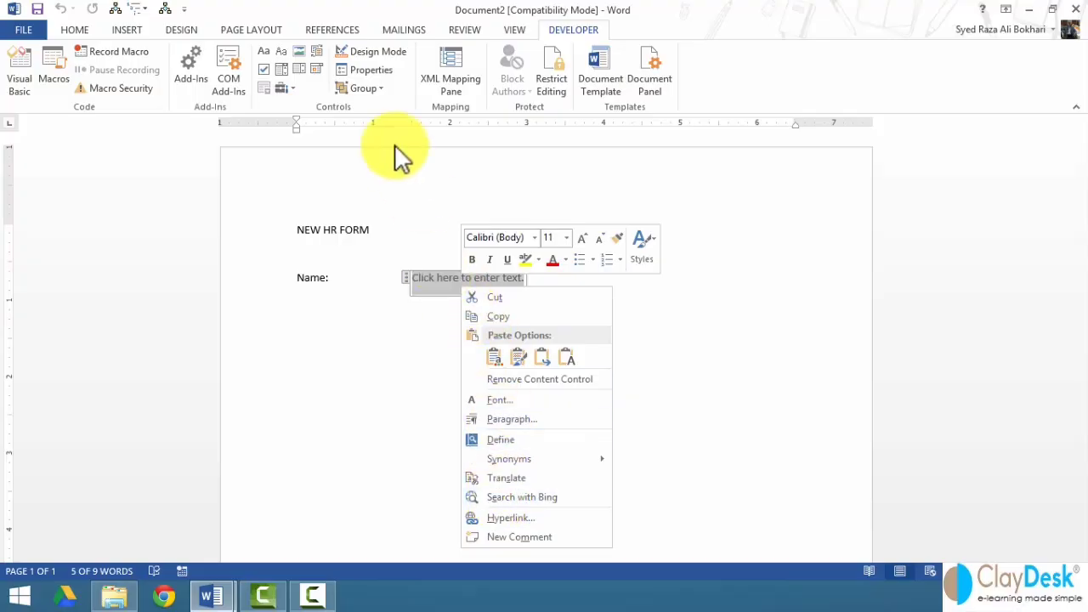
pyautogui.click(361, 50)
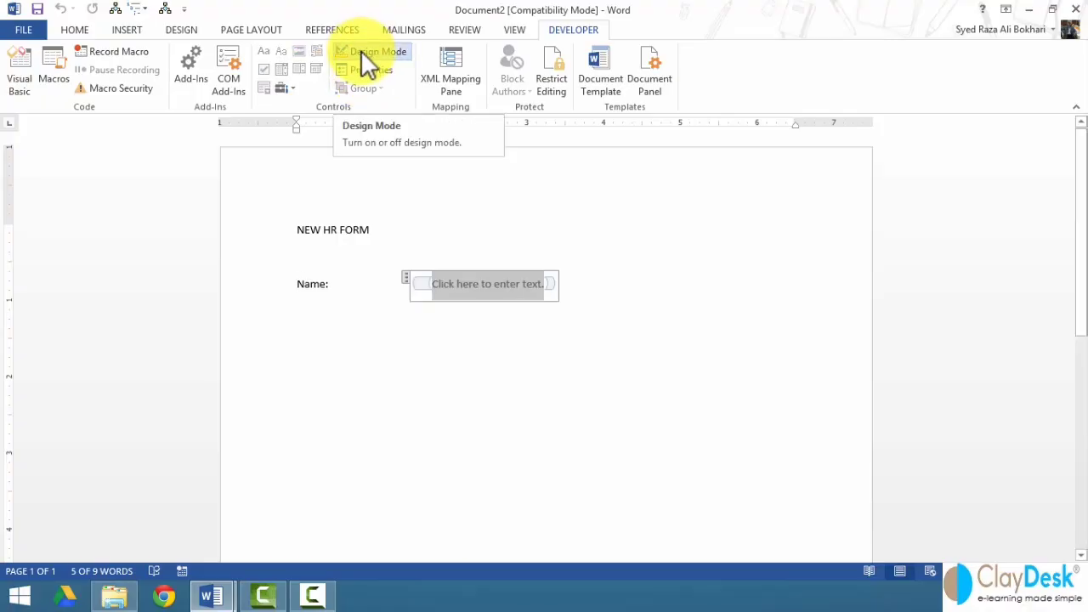
pyautogui.rightClick(504, 298)
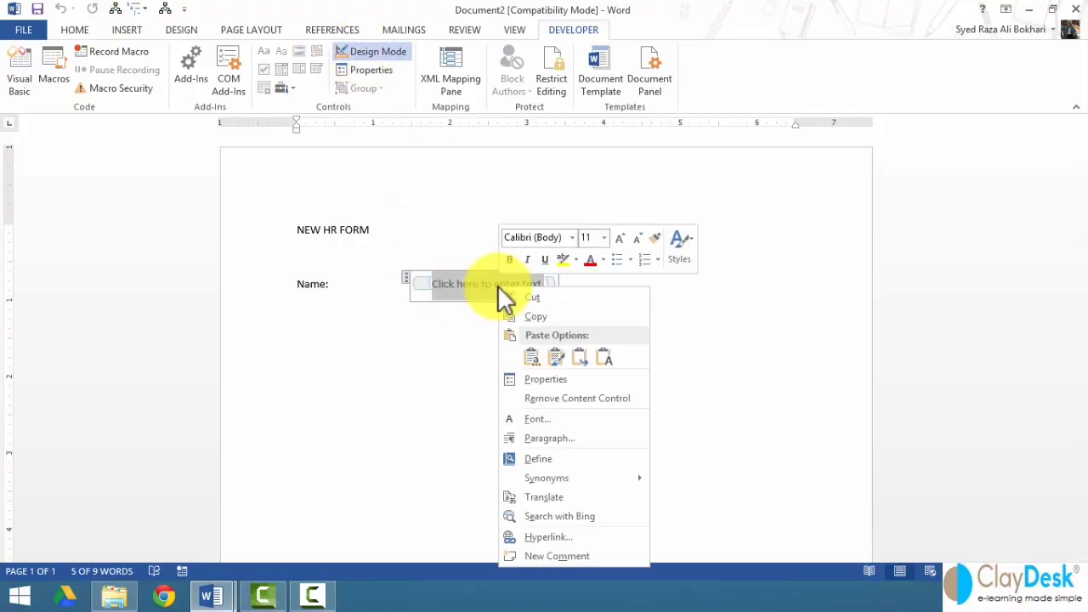
pyautogui.click(551, 379)
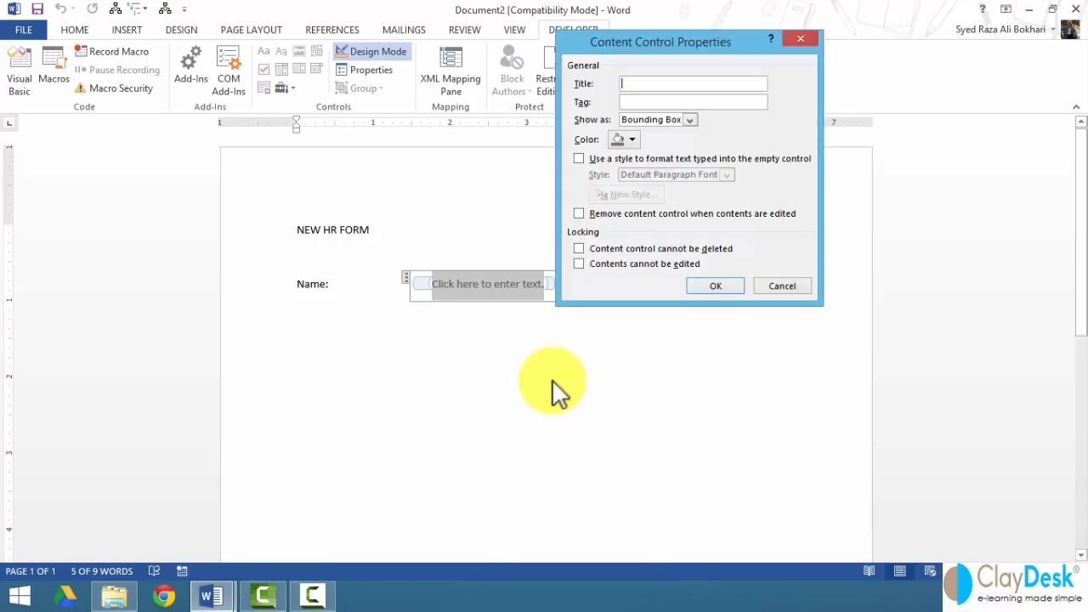
# - Title the Name control 'Name', tag it 'First Name', lock it against deletion, then type 'Address:'
pyautogui.write('Name')
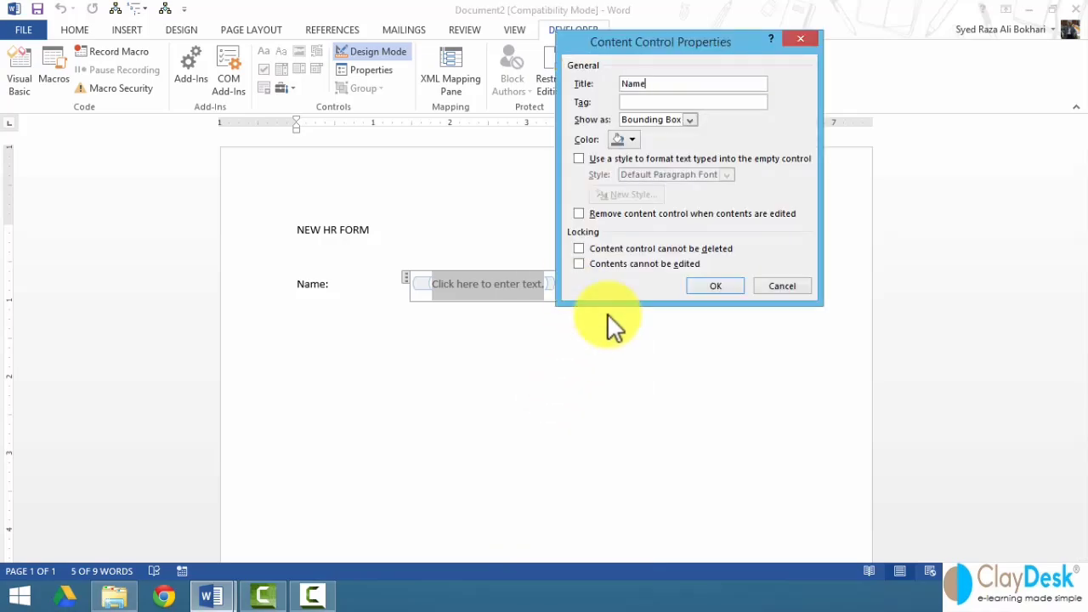
pyautogui.press('Tab')
pyautogui.write('Fist')
pyautogui.press('BackSpace')
pyautogui.write('rst Name')
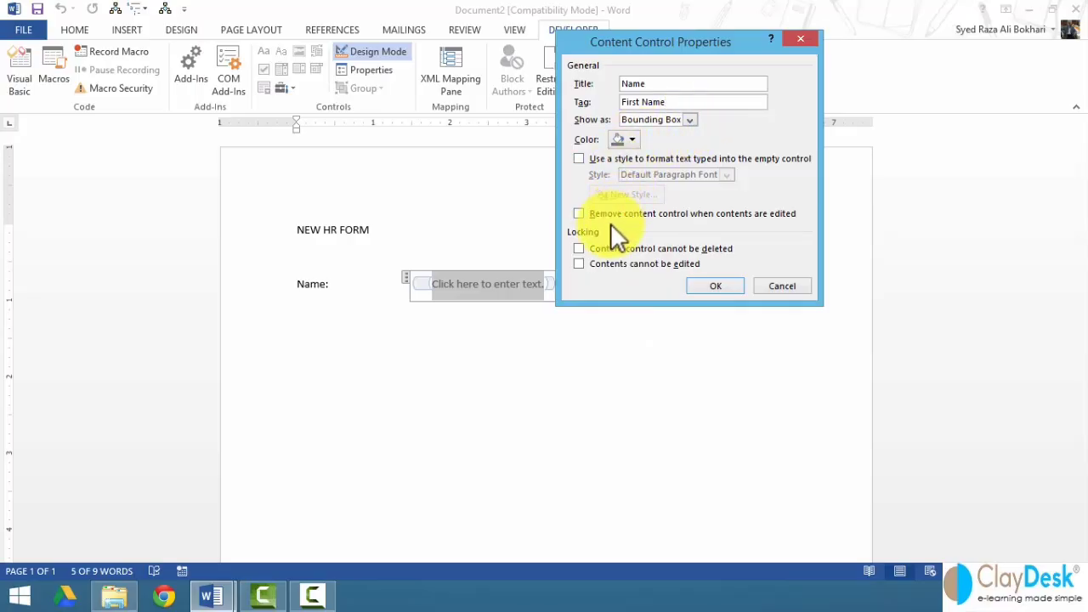
pyautogui.click(632, 248)
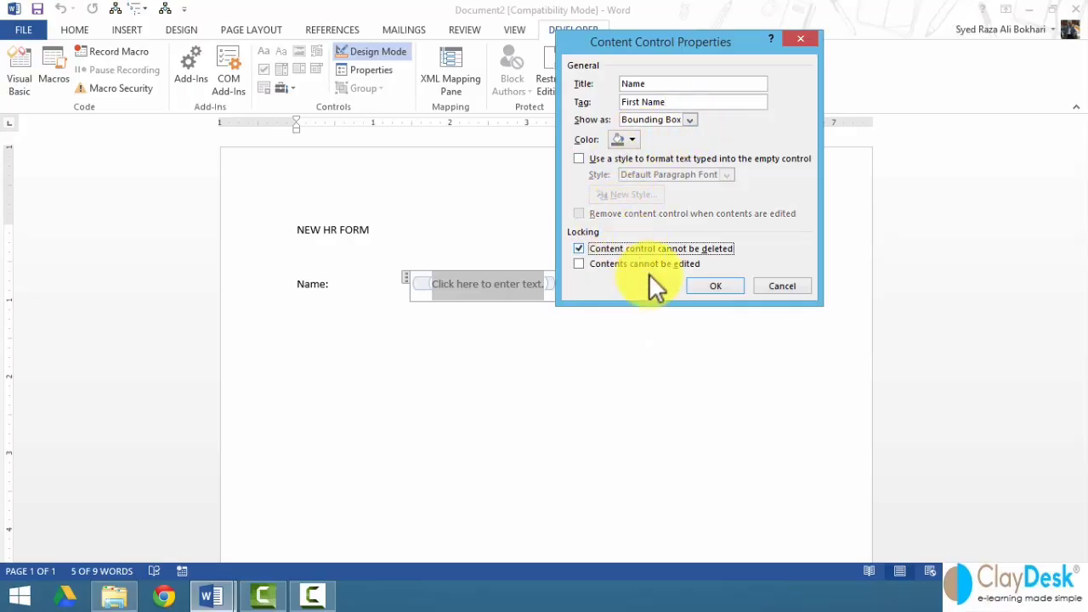
pyautogui.click(708, 286)
pyautogui.click(600, 285)
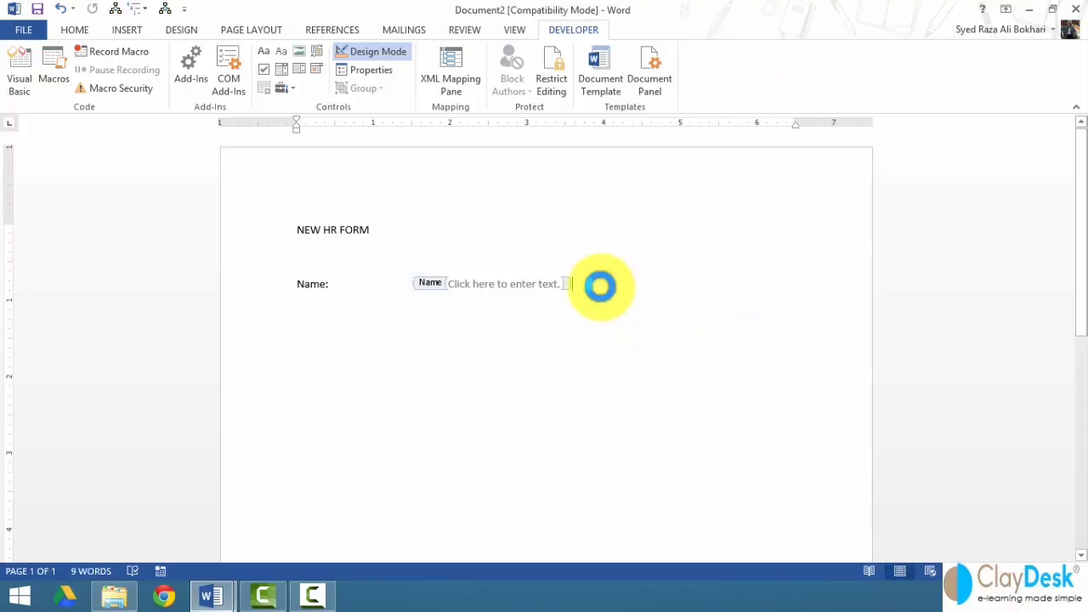
pyautogui.write('Address')
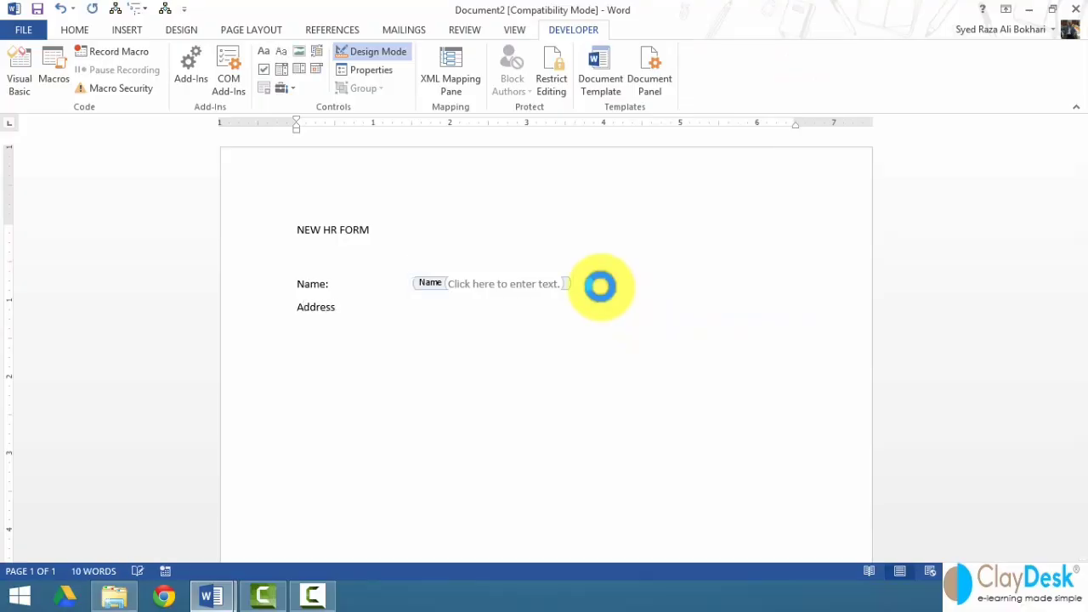
pyautogui.write(':')
# - Insert a rich text content control after the Address: label
pyautogui.press('Tab')
pyautogui.press('Tab')
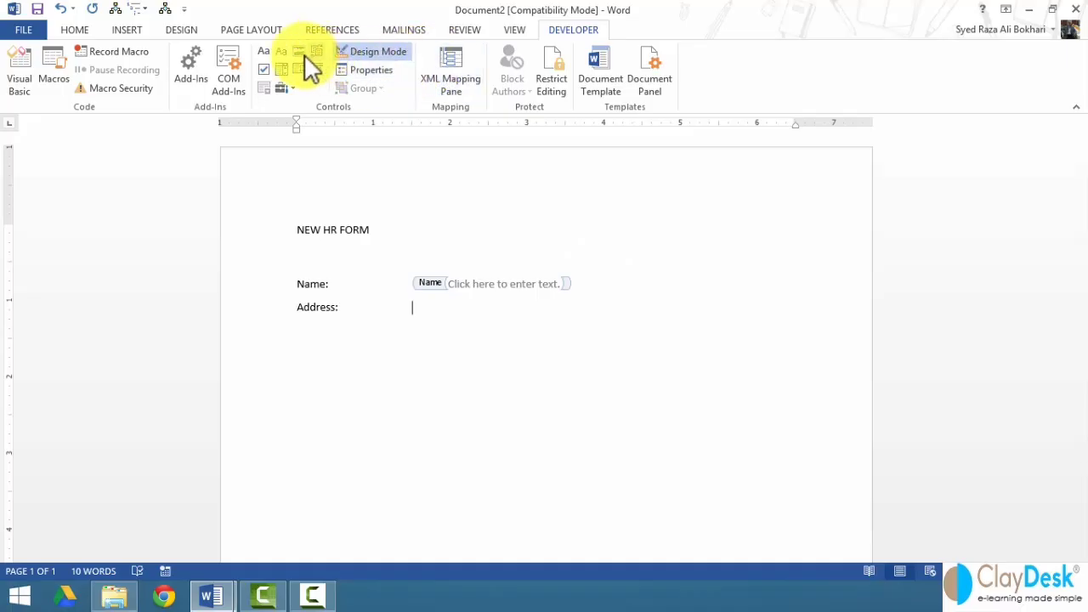
pyautogui.click(260, 51)
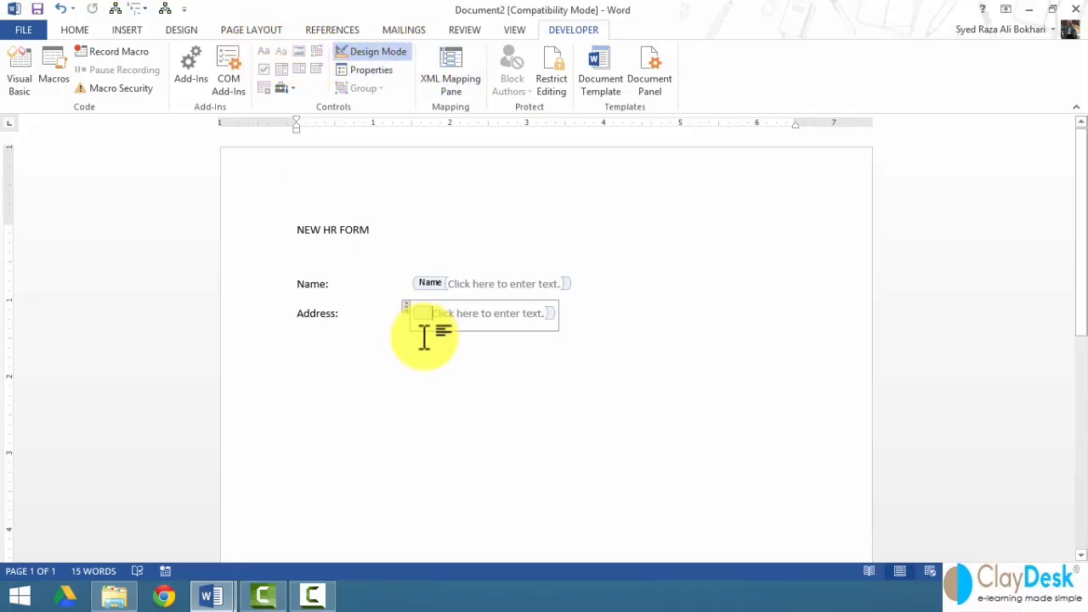
pyautogui.rightClick(456, 312)
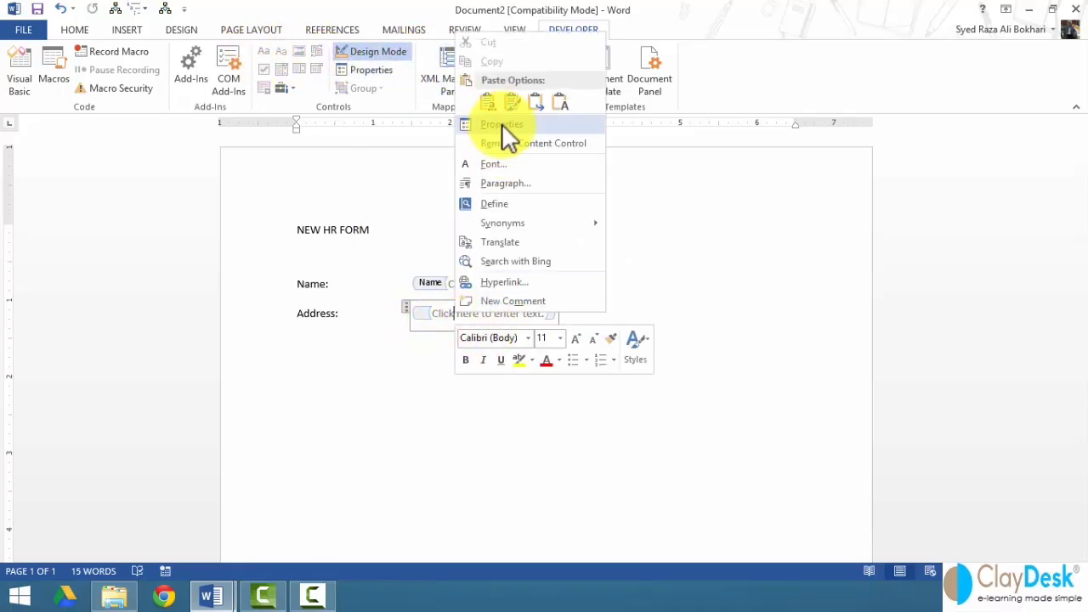
pyautogui.click(502, 125)
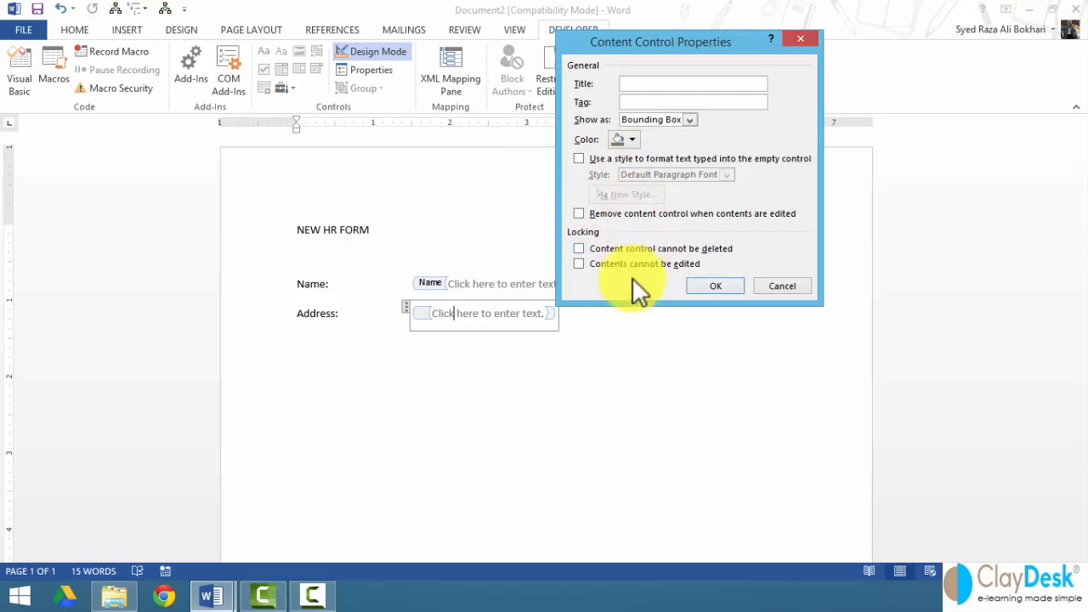
# - Title the Address control 'Address', lock it against deletion, and start a new line below
pyautogui.write('Address')
pyautogui.press('Tab')
pyautogui.click(712, 288)
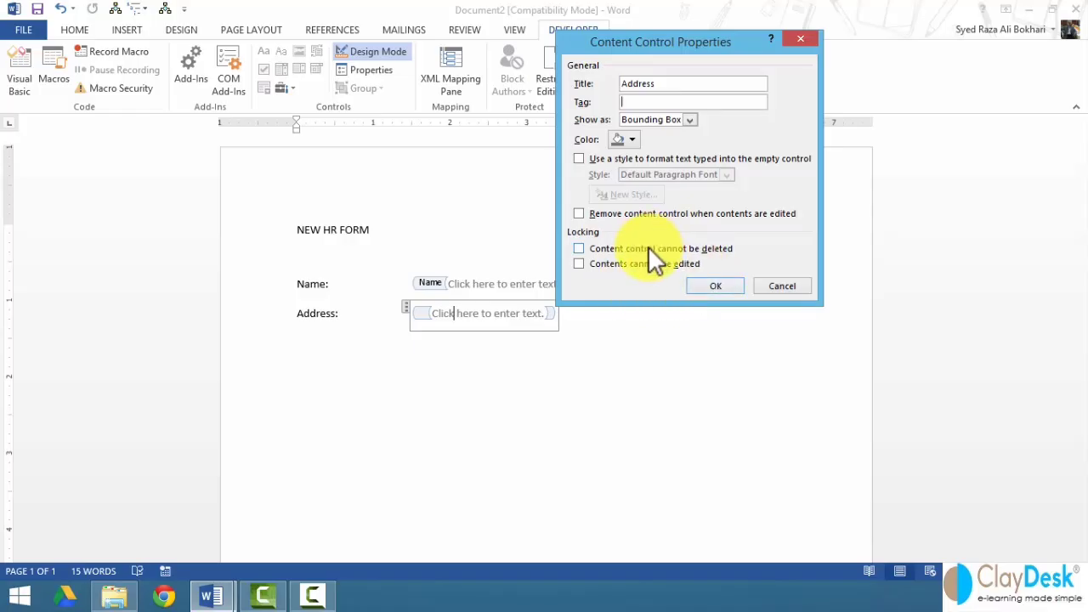
pyautogui.click(652, 249)
pyautogui.click(712, 286)
pyautogui.click(633, 321)
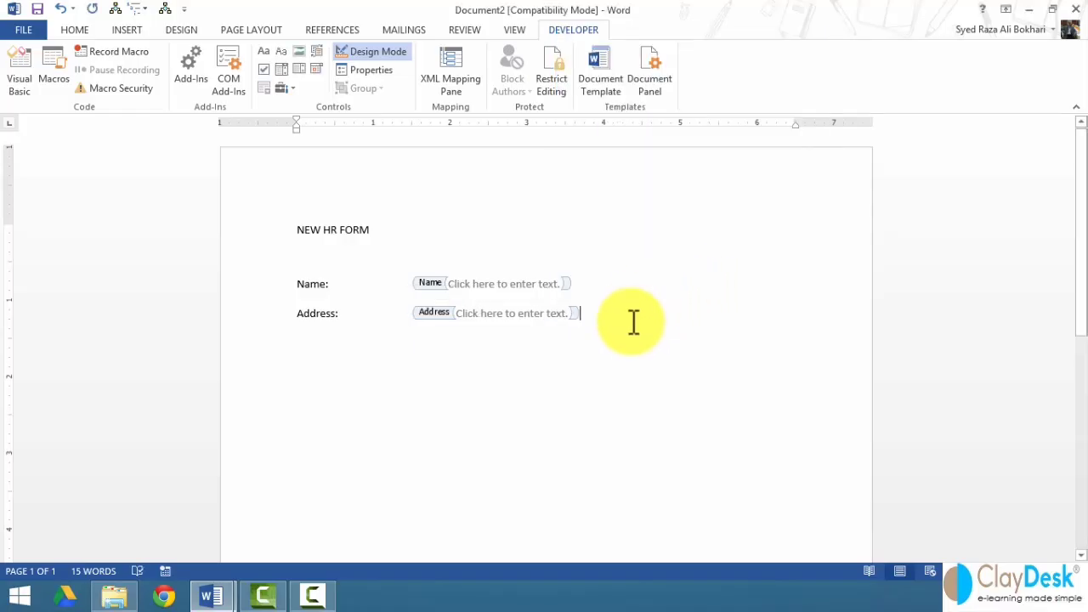
pyautogui.press('Return')
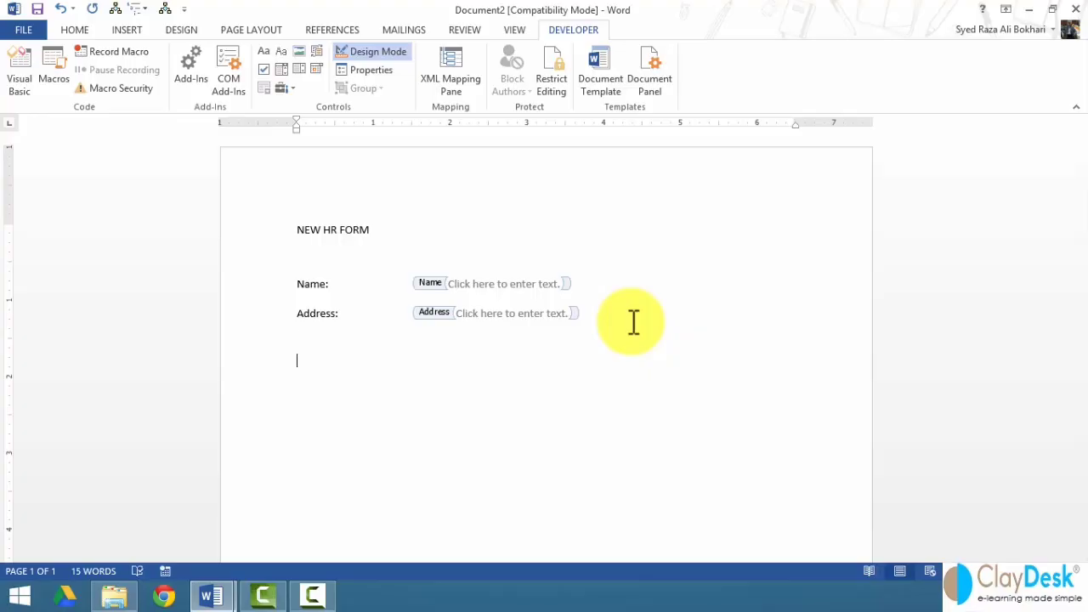
# - Type 'Skill set:' and, on a new line, 'Word 2013 expert:'
pyautogui.write('Skills')
pyautogui.press('BackSpace')
pyautogui.write('set:')
pyautogui.press('Return')
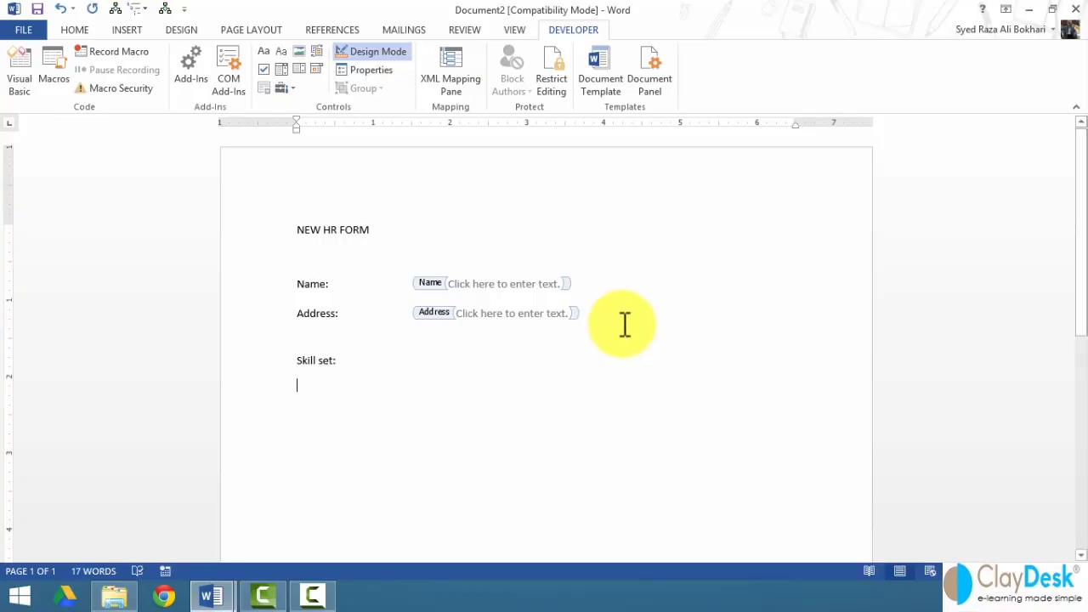
pyautogui.write('Wo')
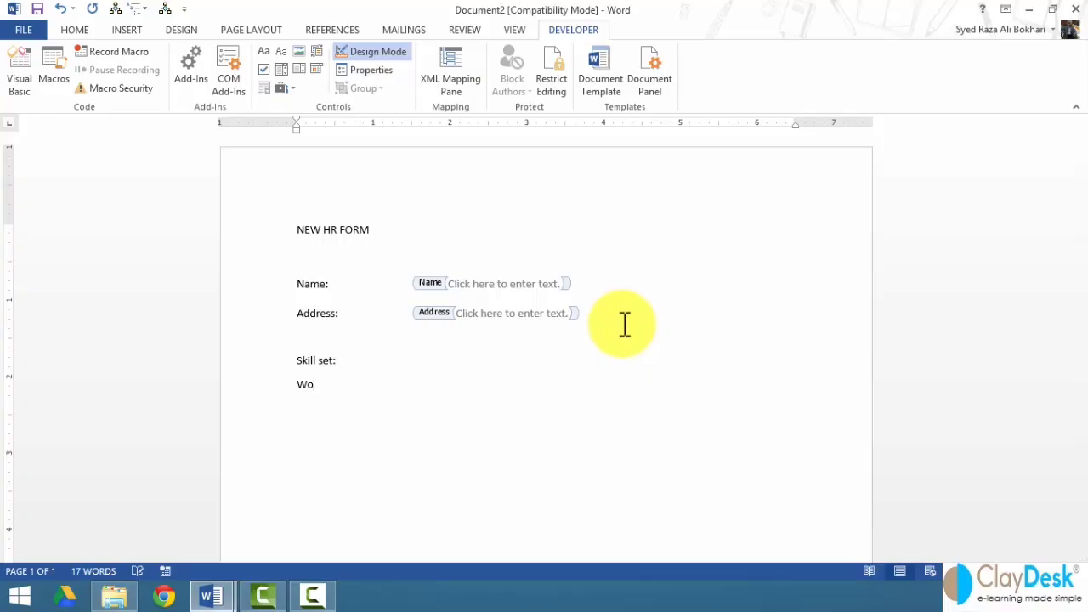
pyautogui.write('rd 2013 expert:')
# - Turn on Design Mode and insert a check box control after 'Word 2013 expert:'
pyautogui.click(372, 53)
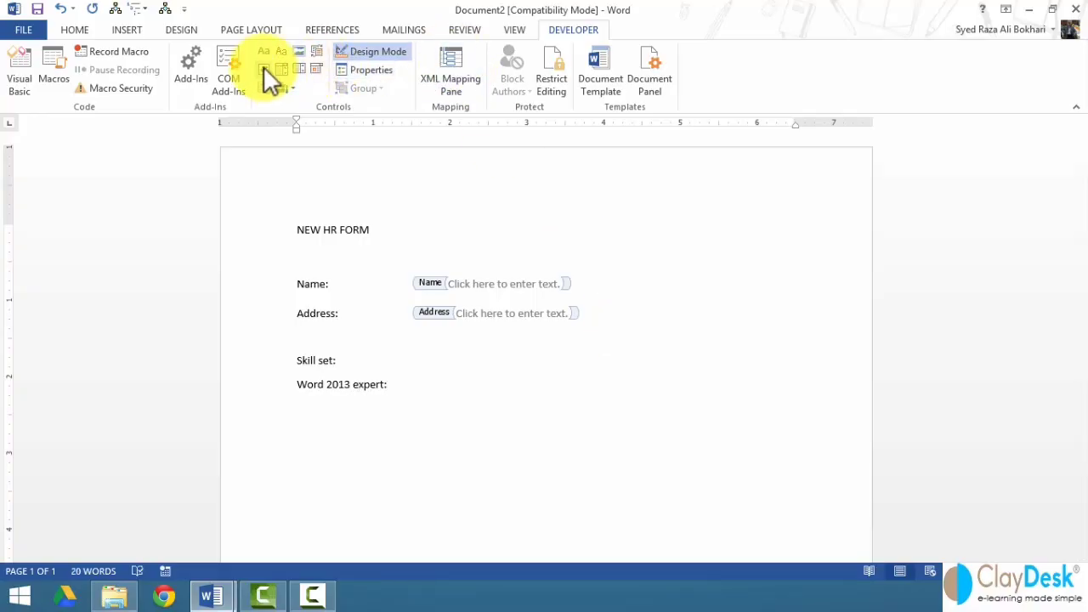
pyautogui.click(264, 68)
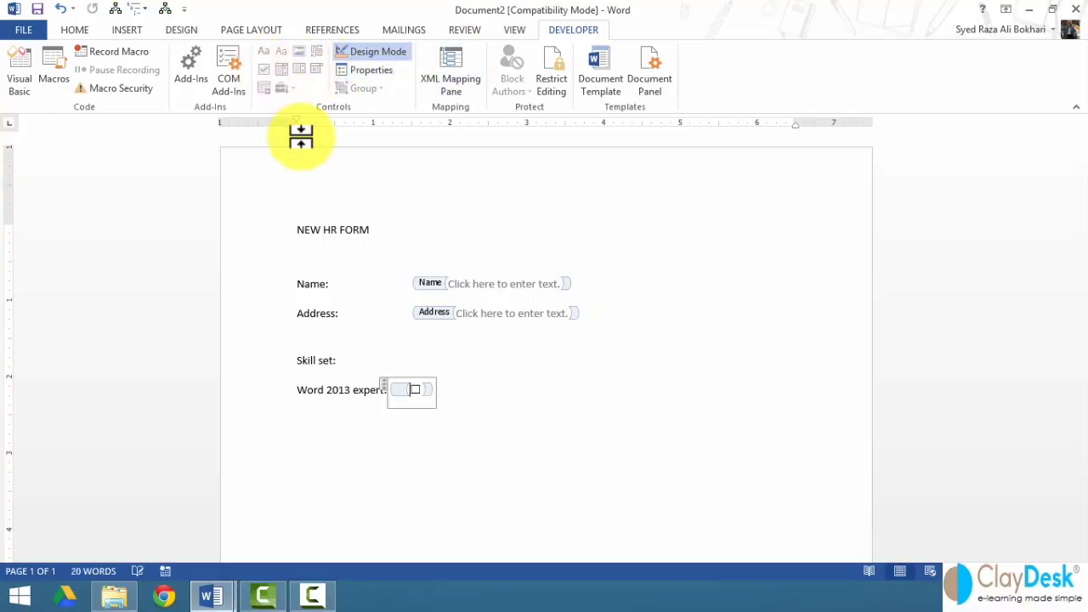
pyautogui.rightClick(417, 387)
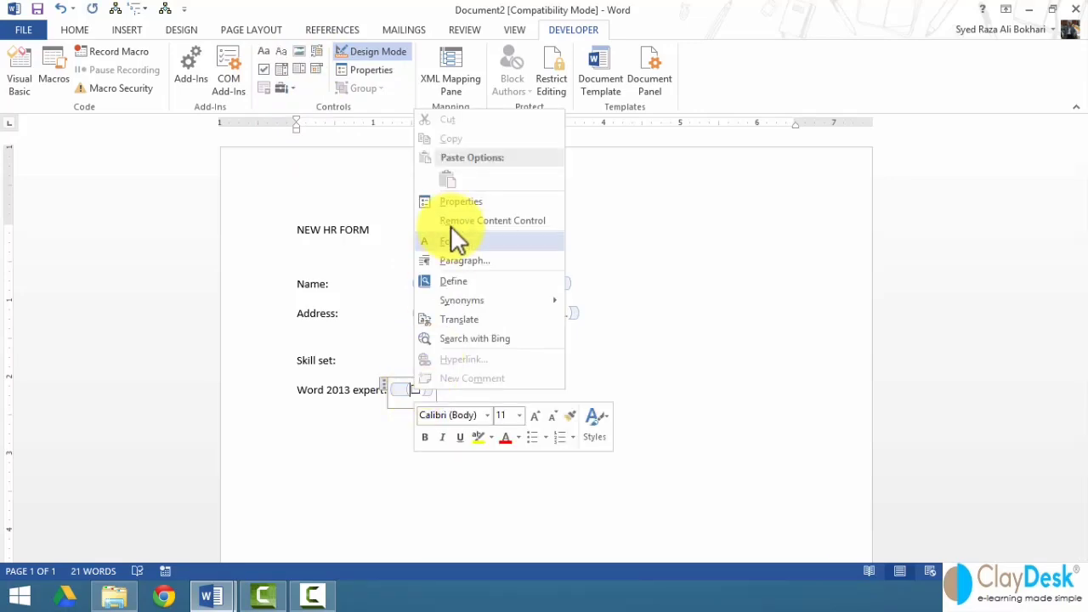
pyautogui.click(456, 203)
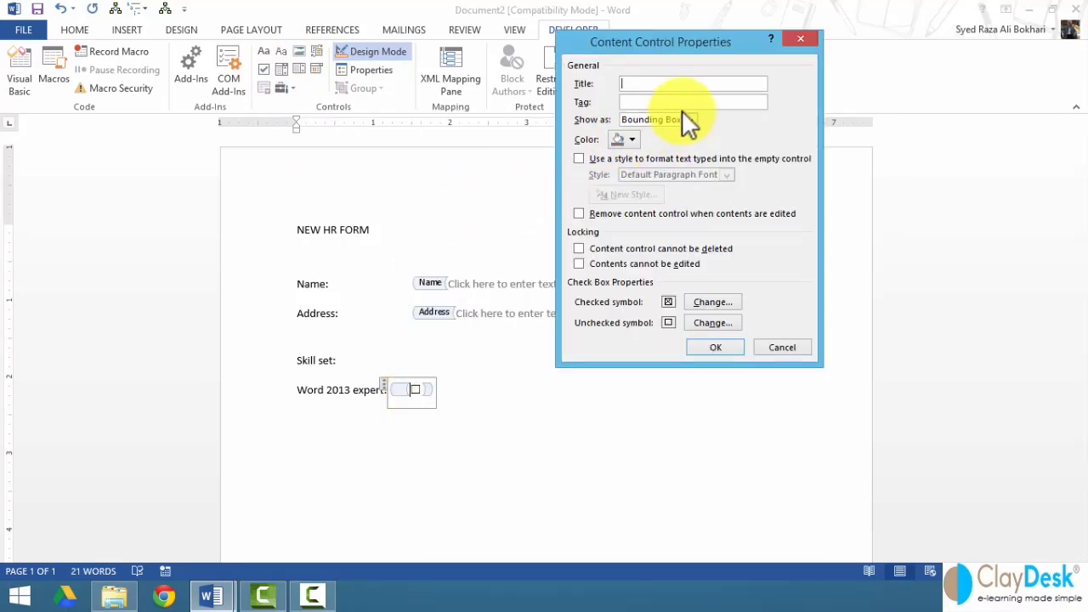
# - Make the Word 2013 expert check box undeletable, keeping its default checked symbol
pyautogui.click(635, 248)
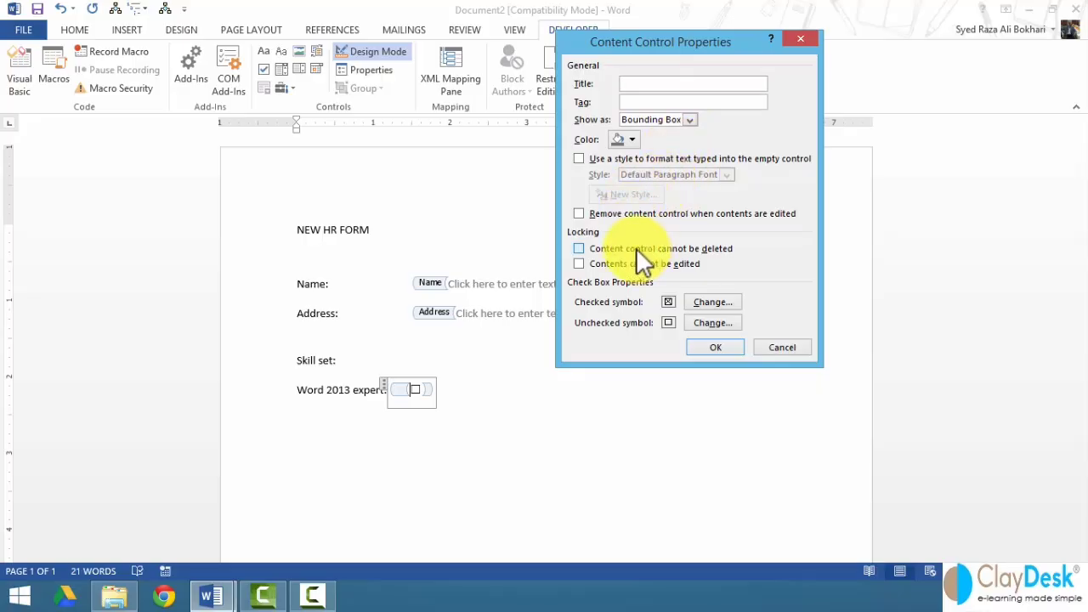
pyautogui.click(712, 303)
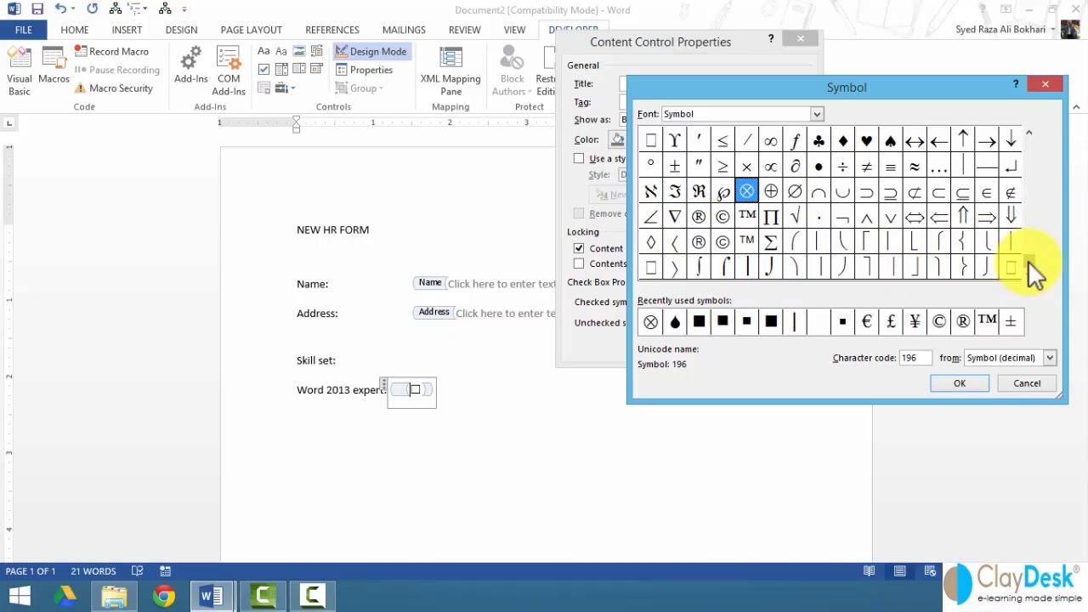
pyautogui.moveTo(1027, 260); pyautogui.dragTo(1024, 146)
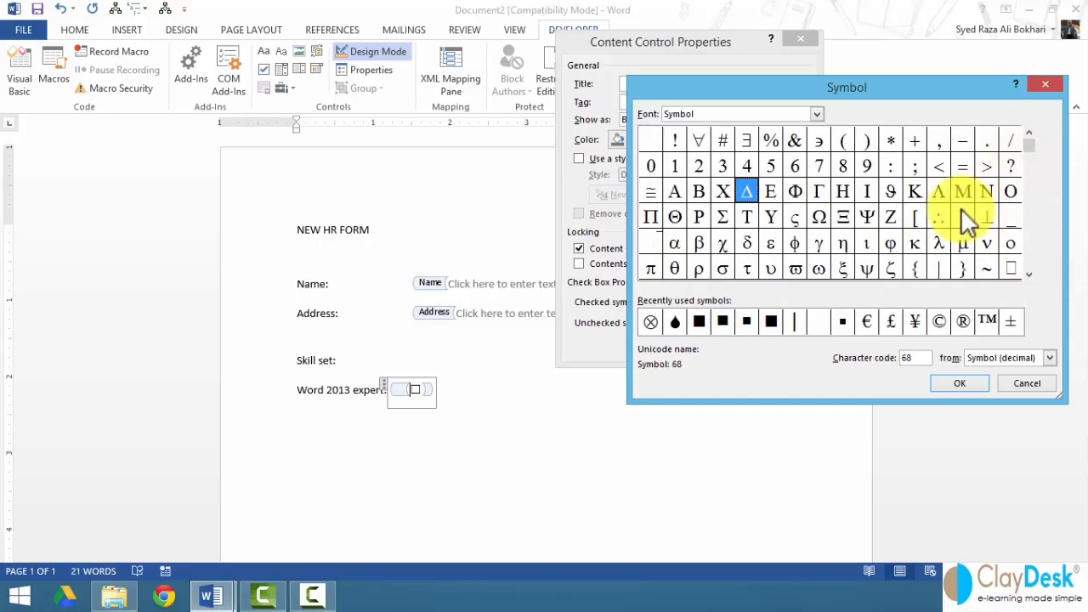
pyautogui.click(813, 264)
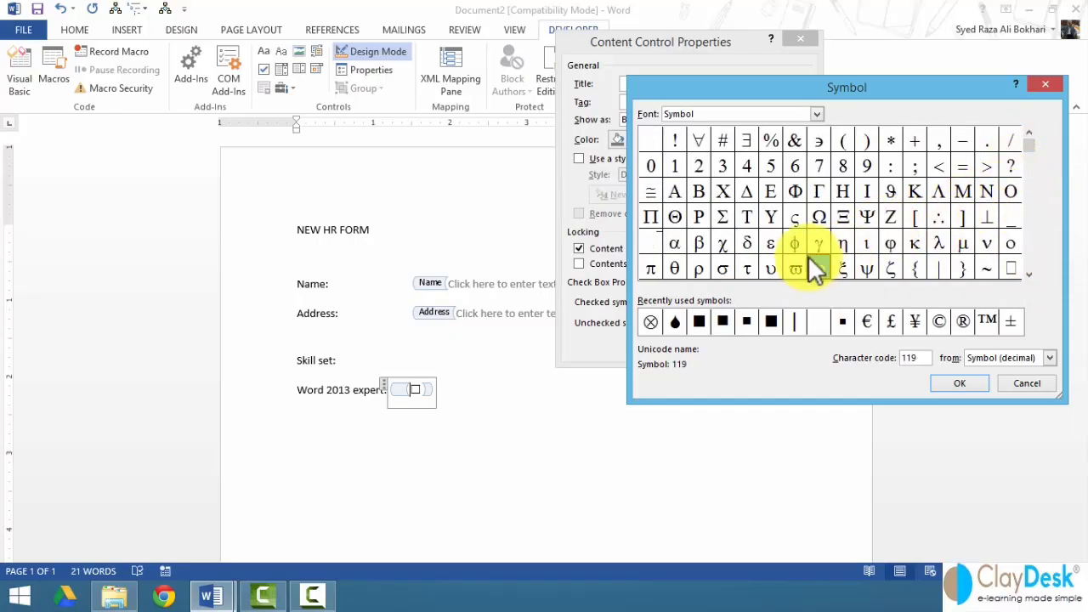
pyautogui.click(1020, 383)
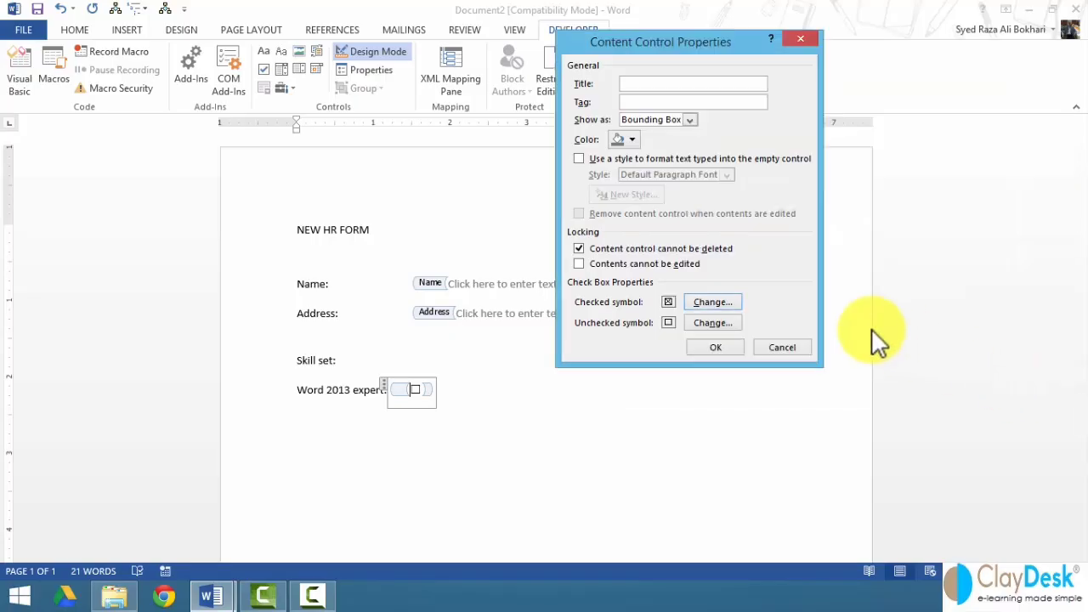
pyautogui.click(712, 348)
pyautogui.click(508, 386)
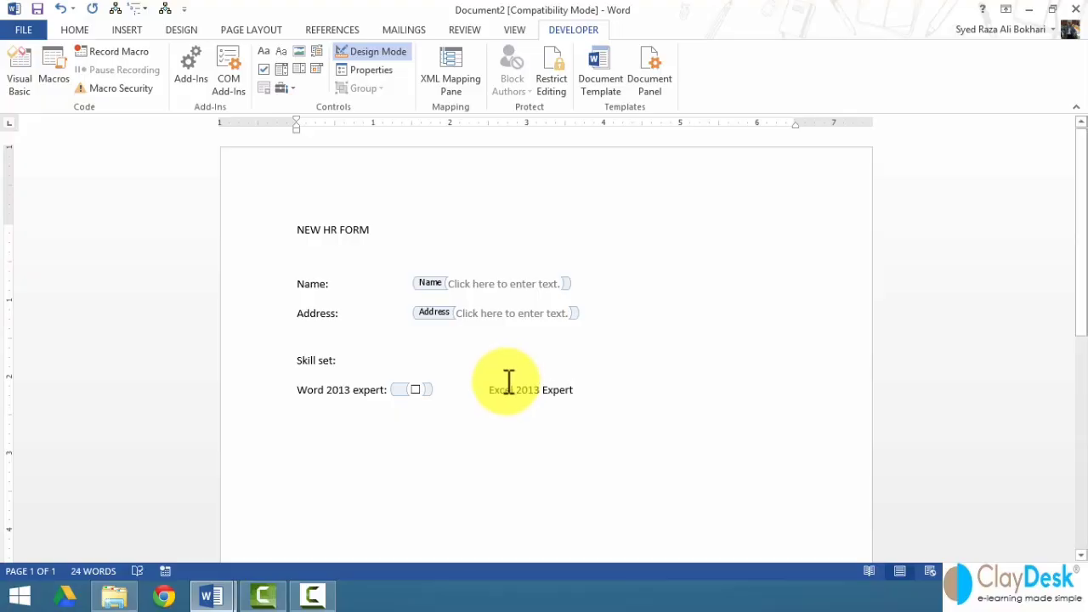
# - Complete the 'Excel 2013 Expert:' label and add an undeletable check box after it
pyautogui.write(':')
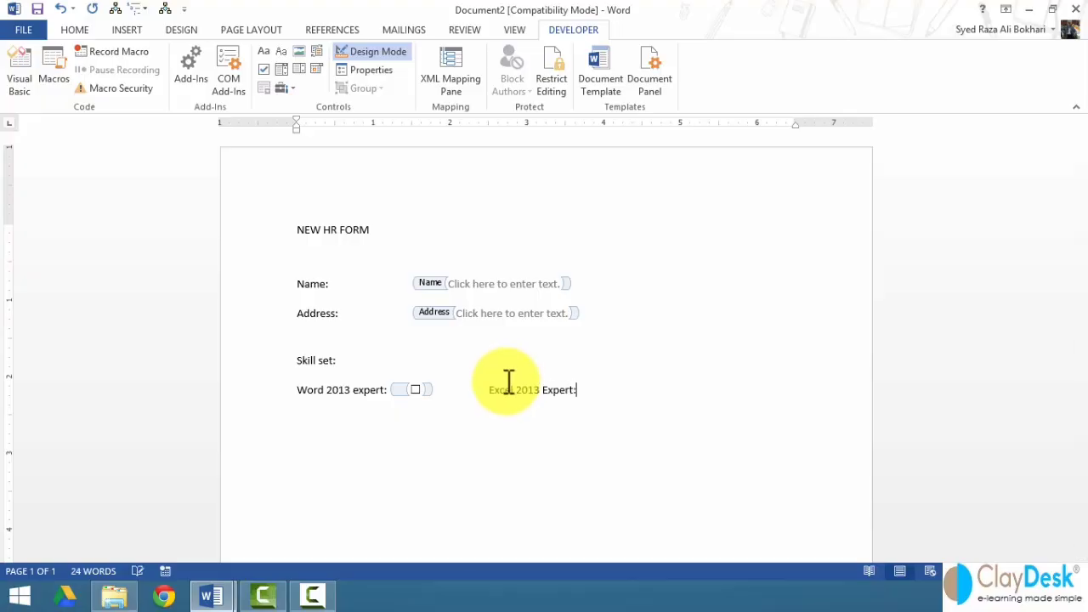
pyautogui.click(260, 70)
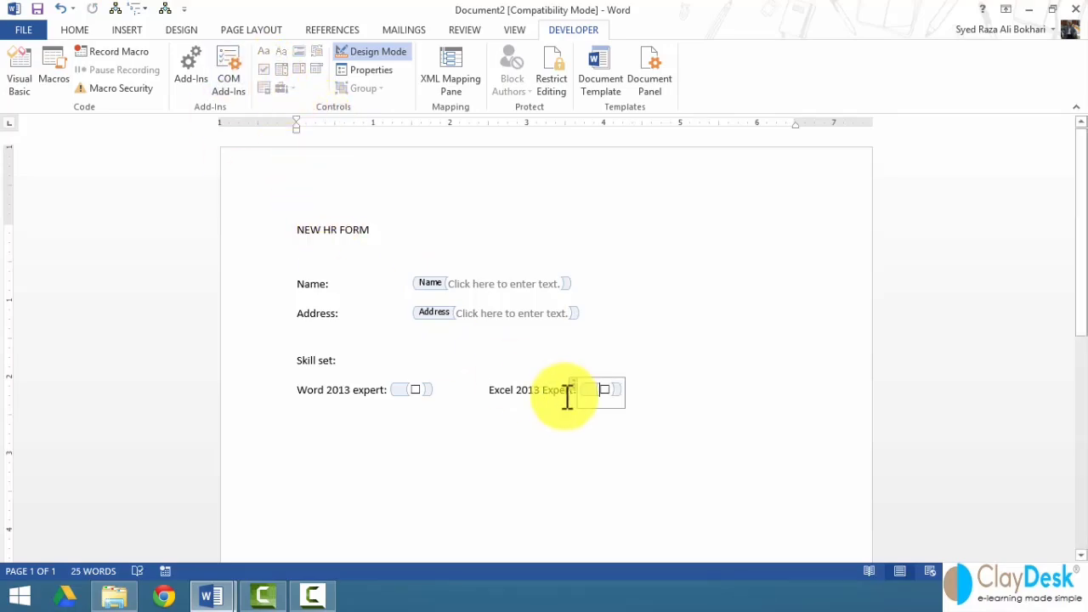
pyautogui.rightClick(604, 388)
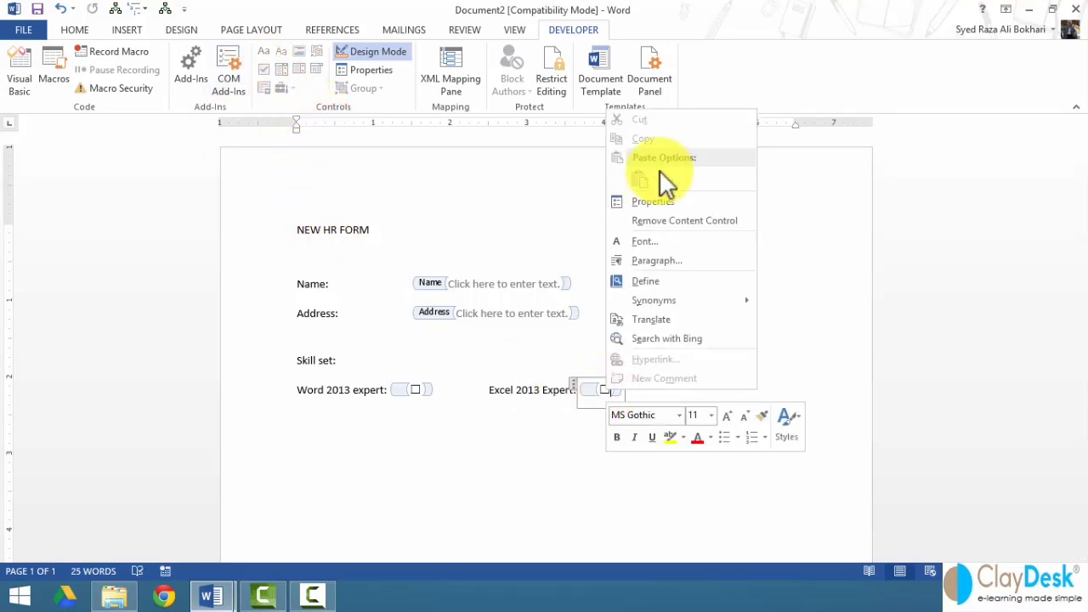
pyautogui.click(659, 200)
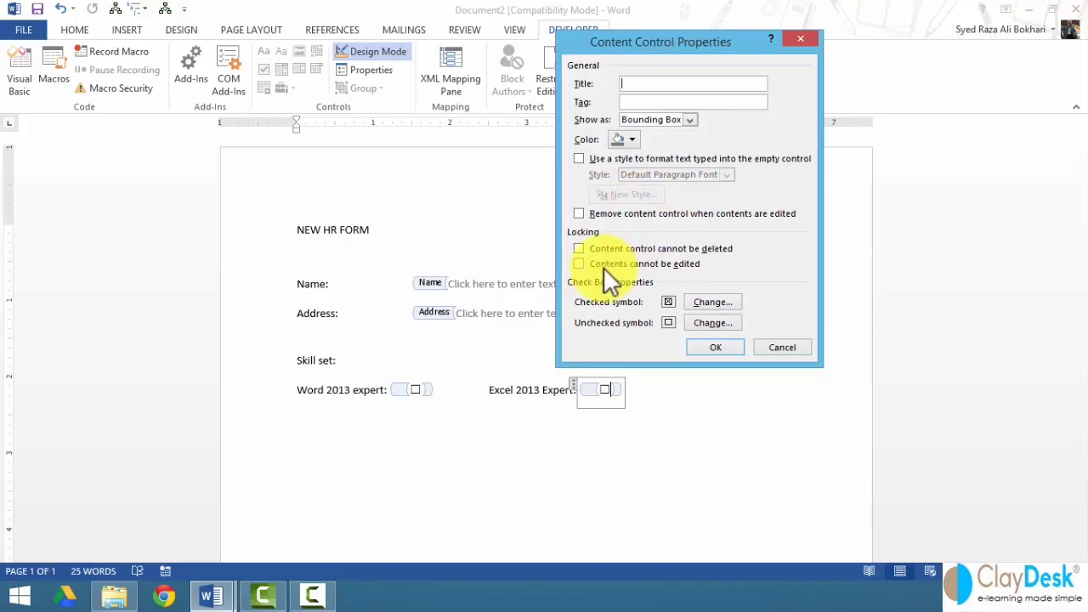
pyautogui.click(598, 248)
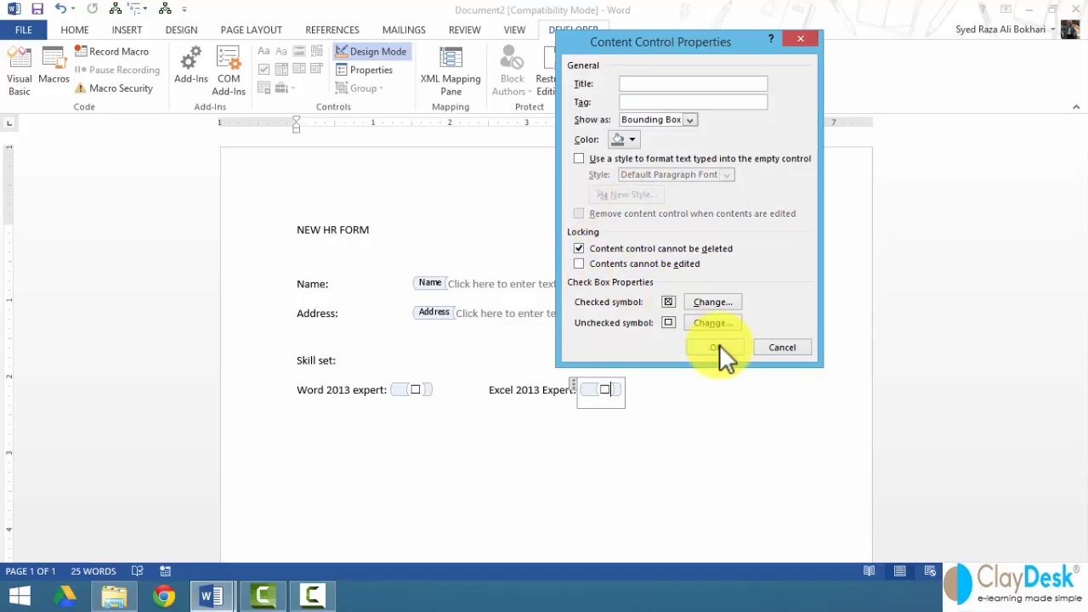
pyautogui.click(719, 345)
pyautogui.click(695, 393)
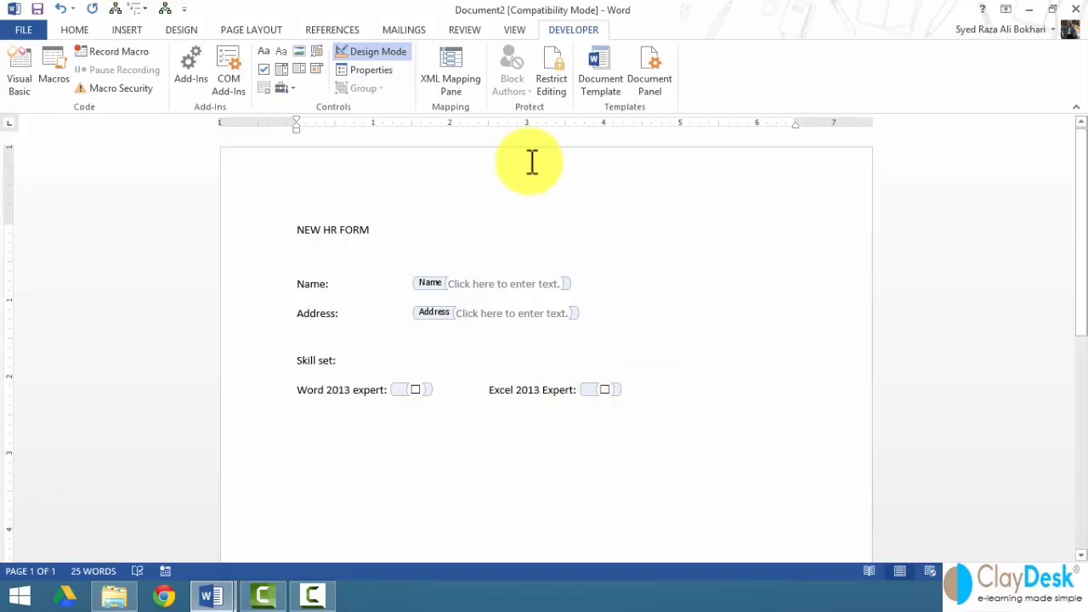
# - Insert a picture content control below the skill check boxes
pyautogui.click(296, 53)
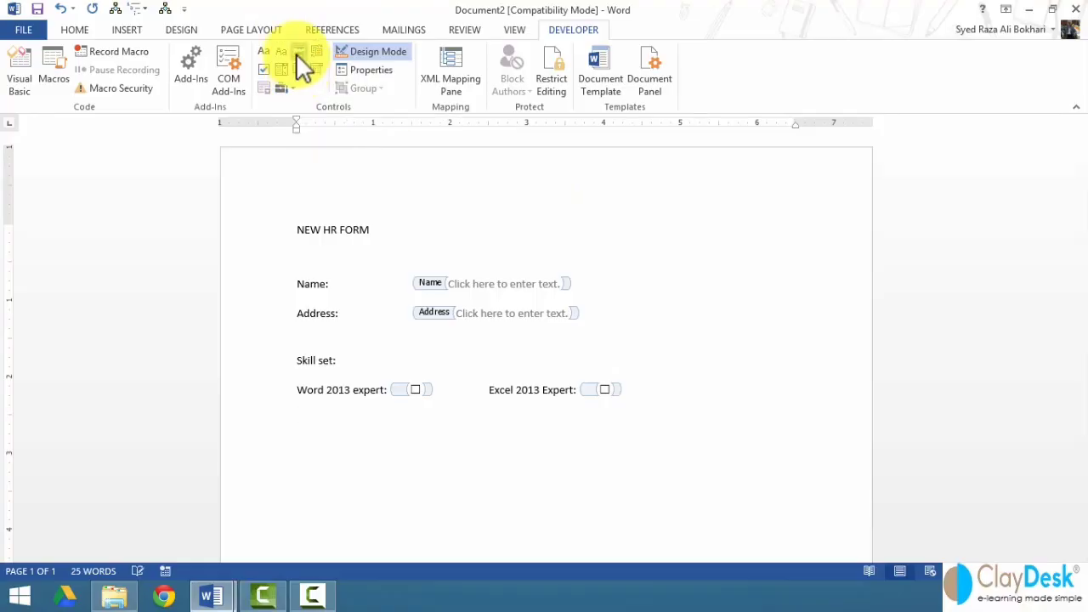
pyautogui.scroll(-3, 619, 488)
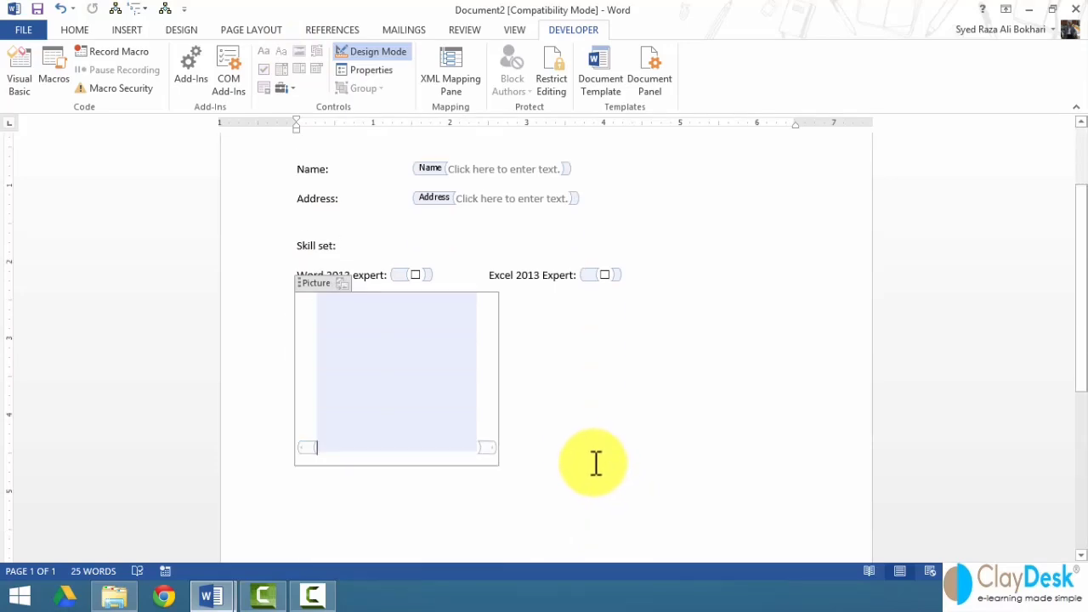
pyautogui.click(299, 459)
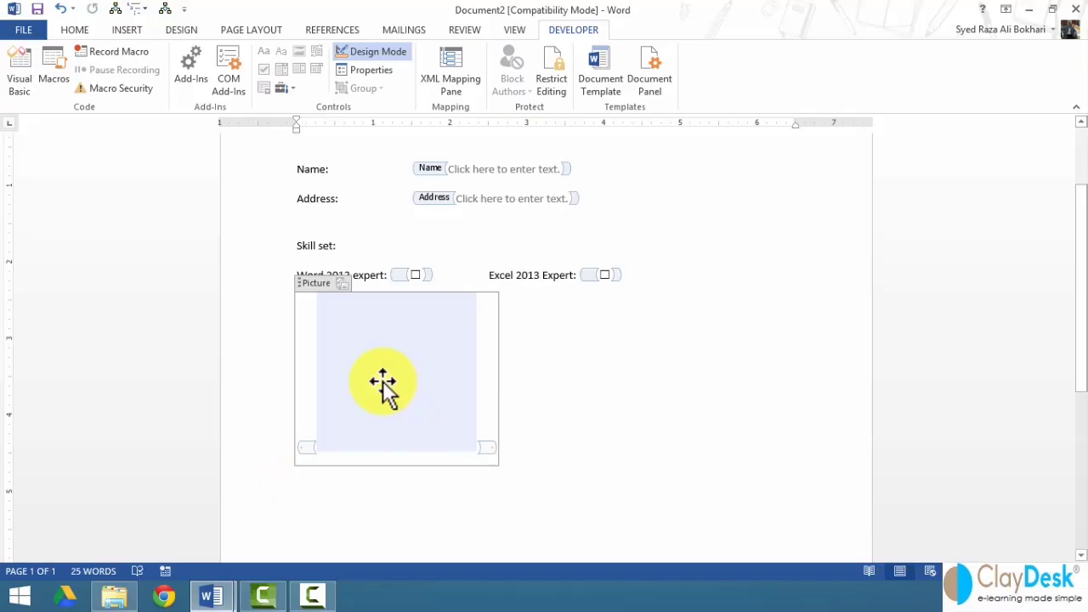
pyautogui.rightClick(382, 381)
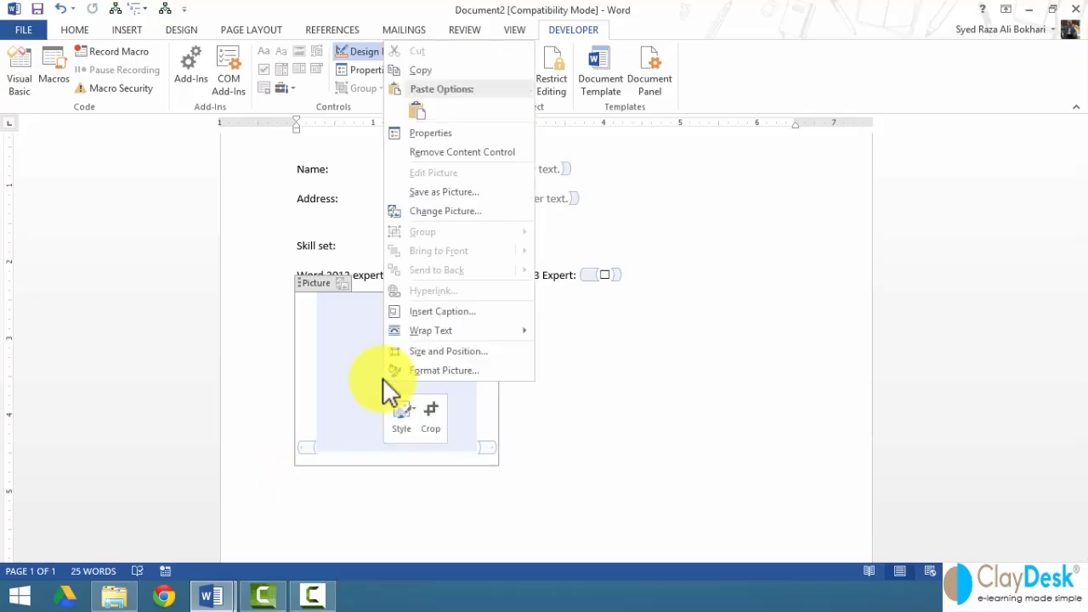
pyautogui.click(422, 135)
# - Title the picture control 'Insert picture', lock it, add a line below, and exit Design Mode
pyautogui.write('Insert picture')
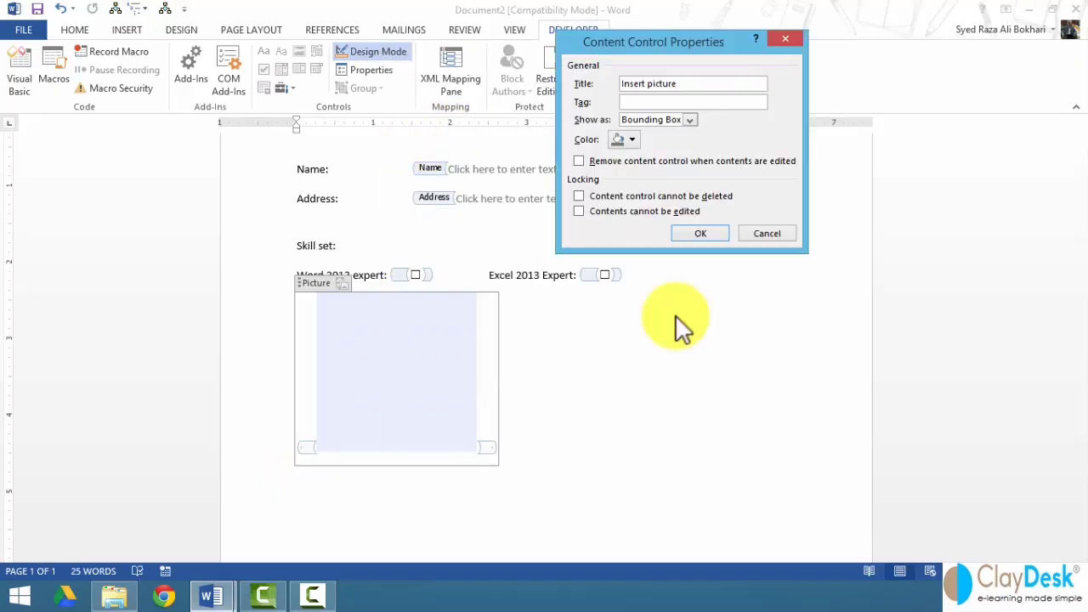
pyautogui.click(622, 196)
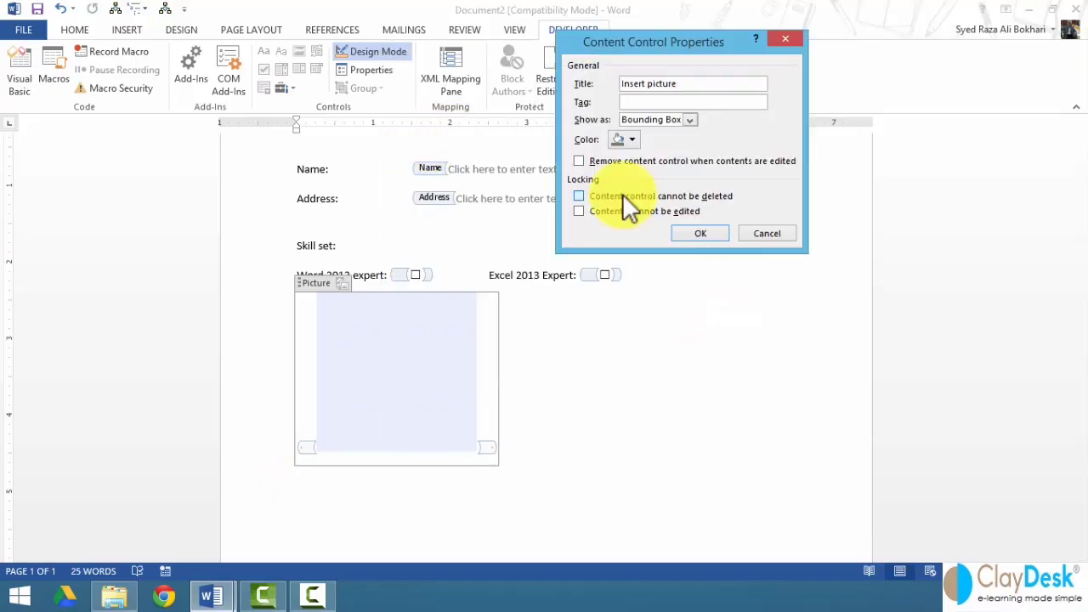
pyautogui.click(697, 233)
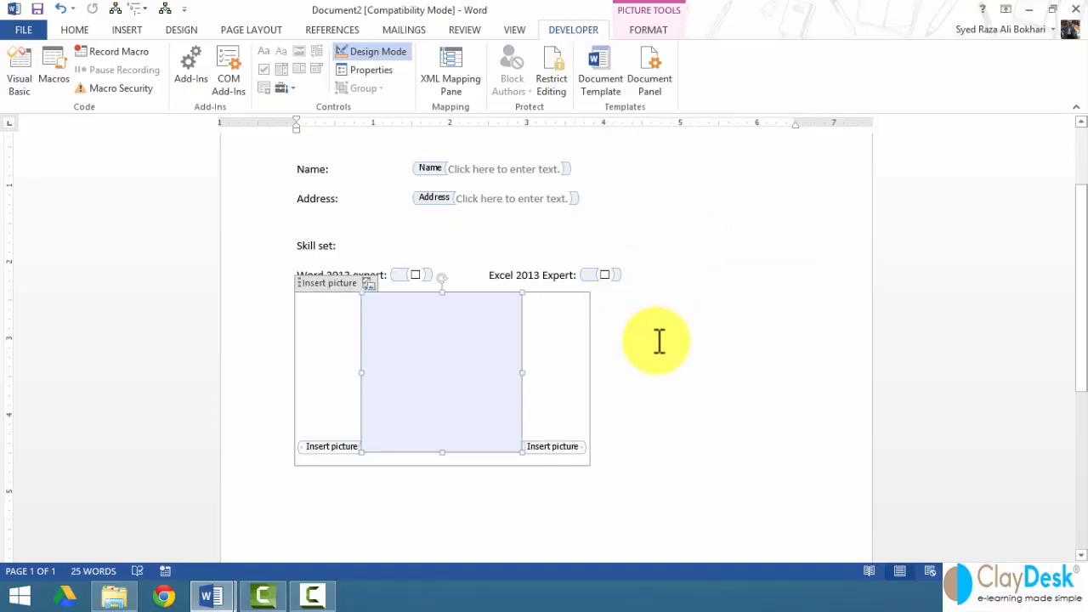
pyautogui.click(646, 374)
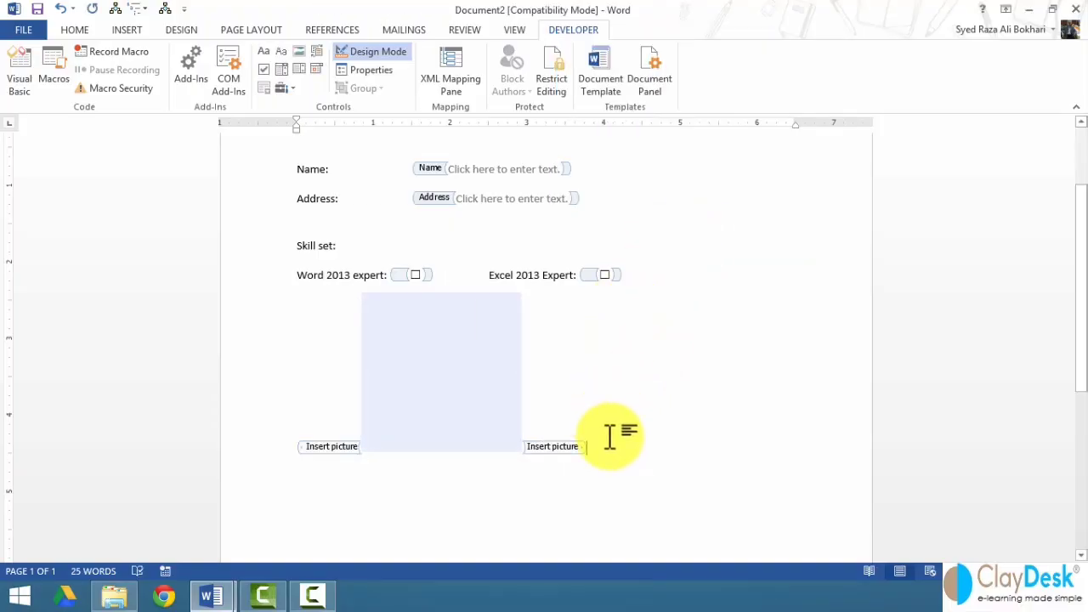
pyautogui.press('Return')
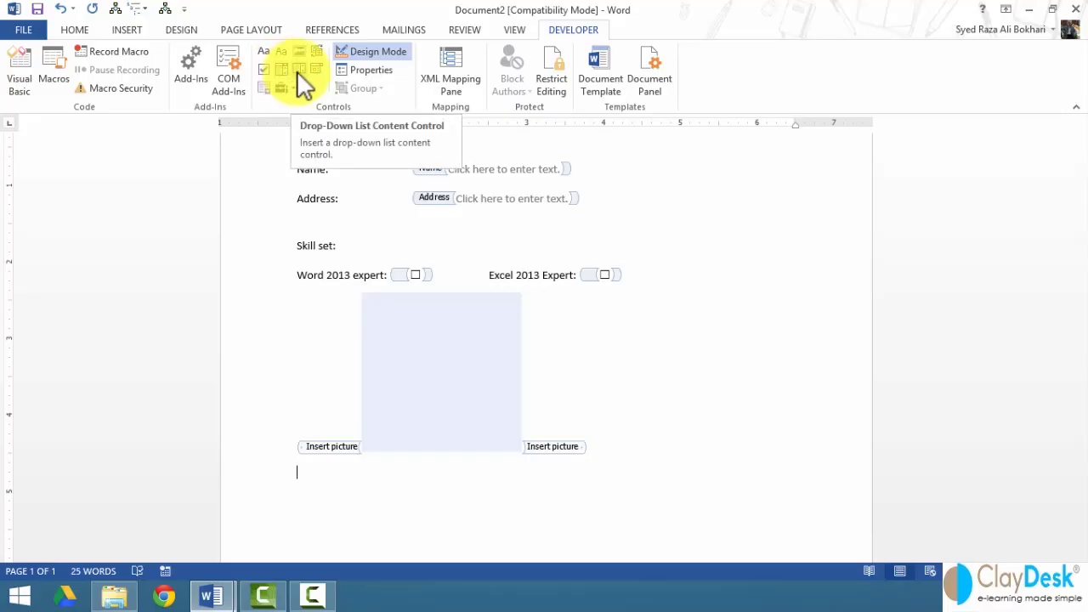
pyautogui.click(367, 53)
# - Make the Name and Address labels bold and italic
pyautogui.scroll(2, 269, 259)
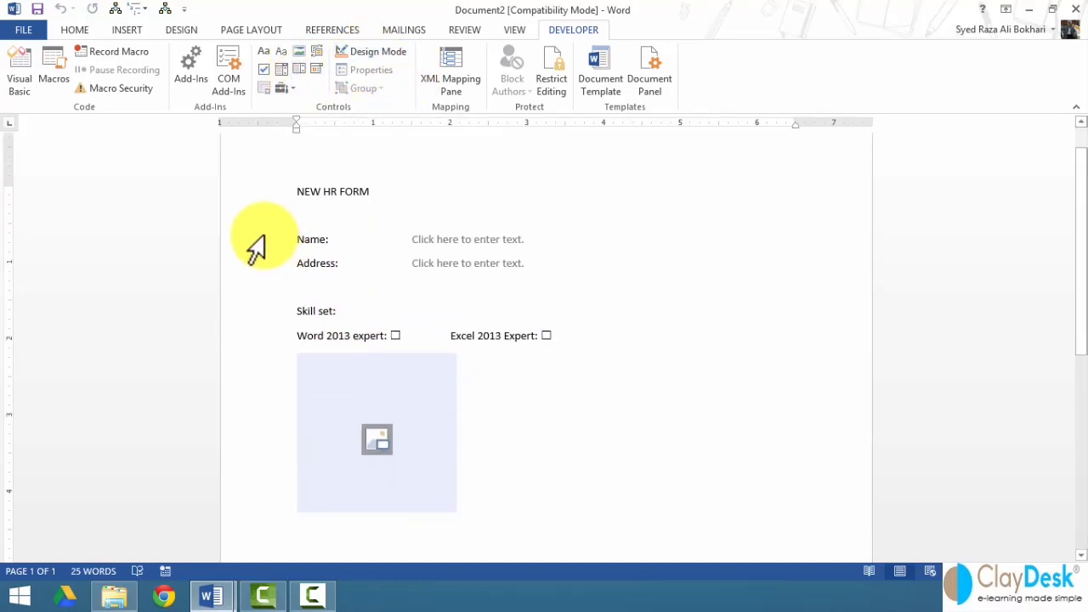
pyautogui.moveTo(249, 238); pyautogui.dragTo(255, 272)
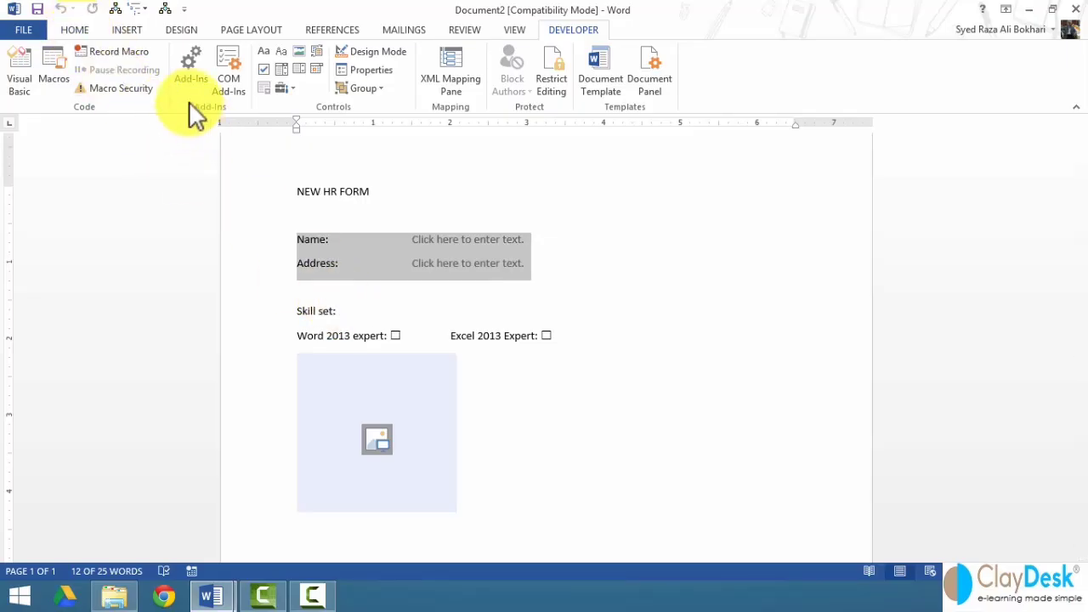
pyautogui.click(73, 30)
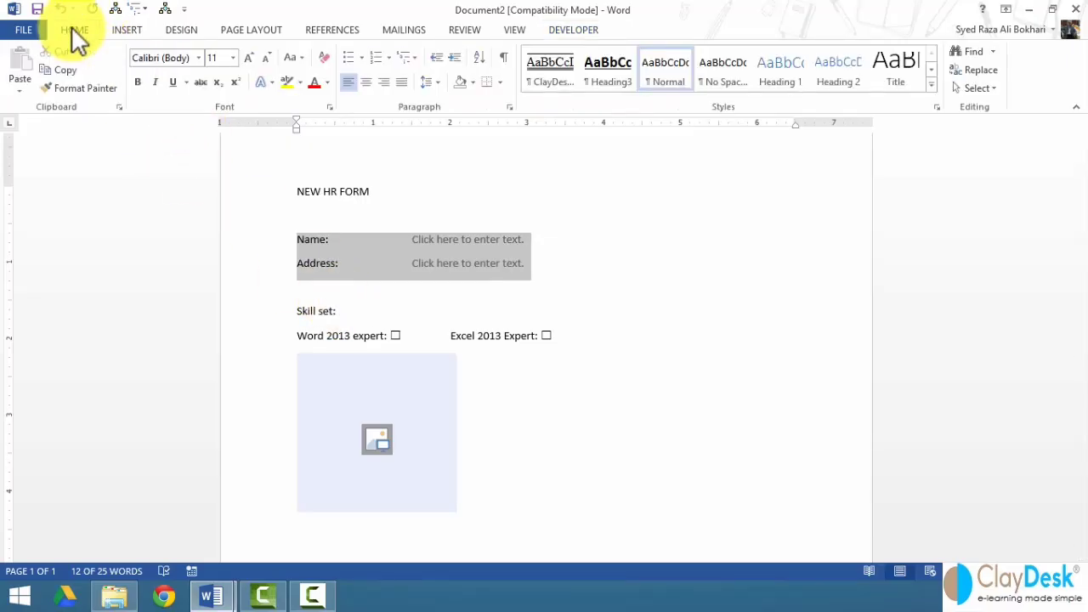
pyautogui.click(140, 84)
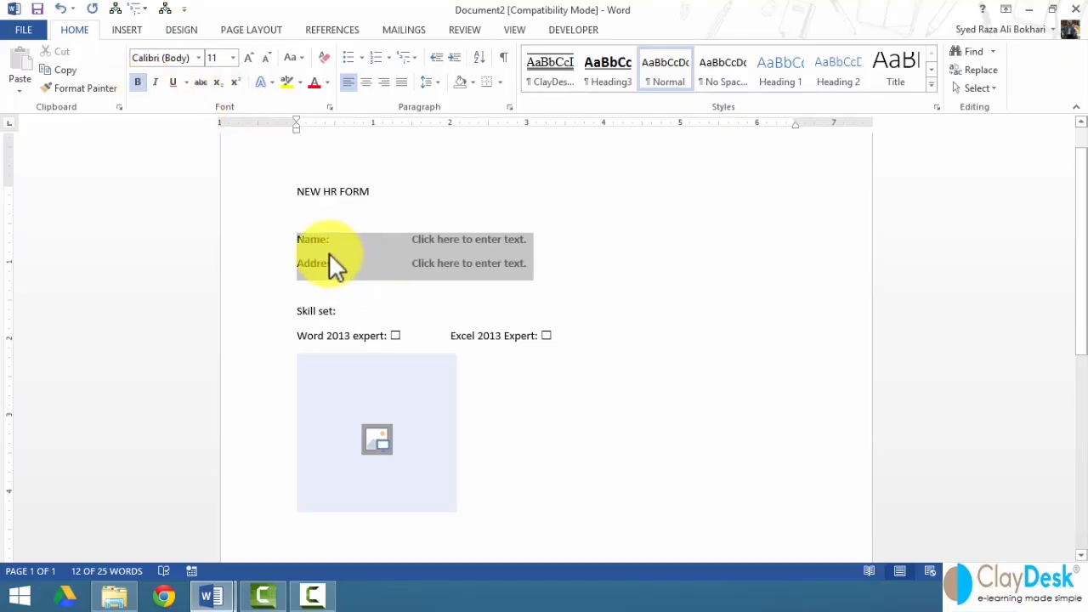
pyautogui.click(154, 83)
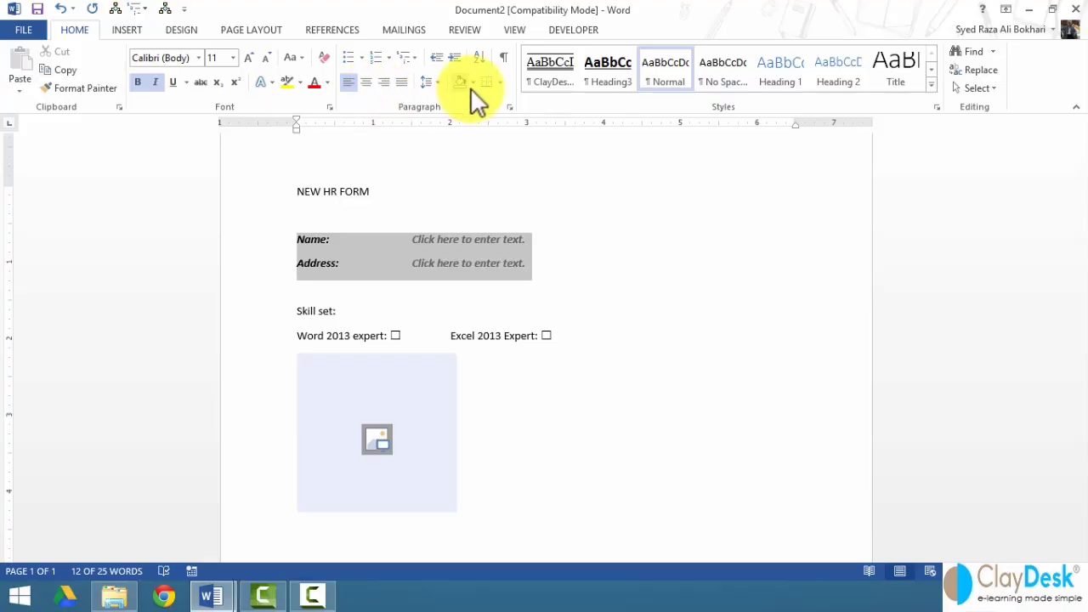
# - Give every cell of the Name/Address table borders and narrow it to about half width
pyautogui.click(500, 82)
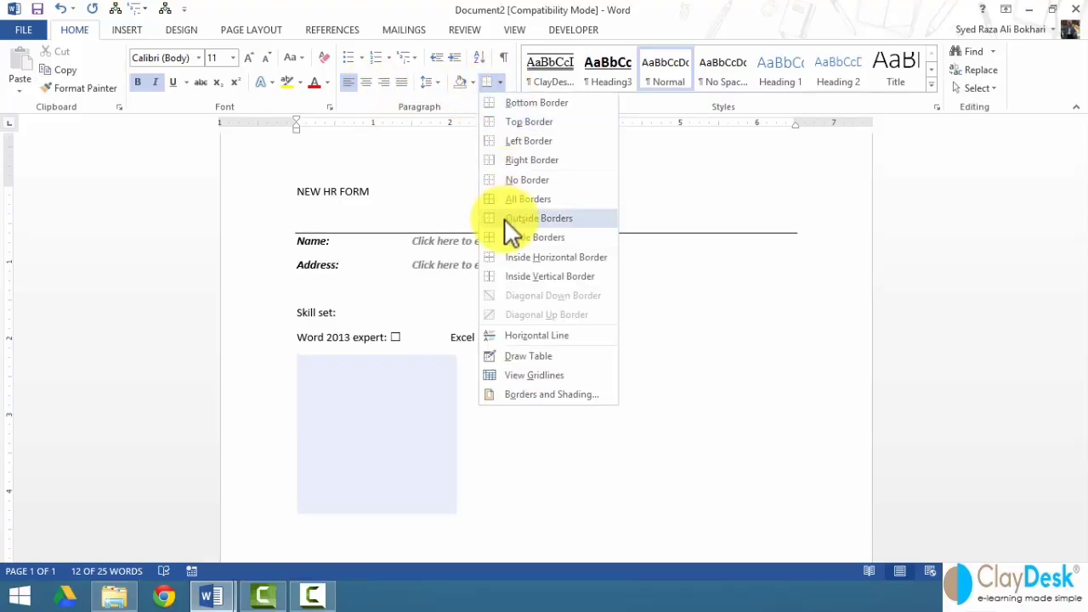
pyautogui.click(485, 200)
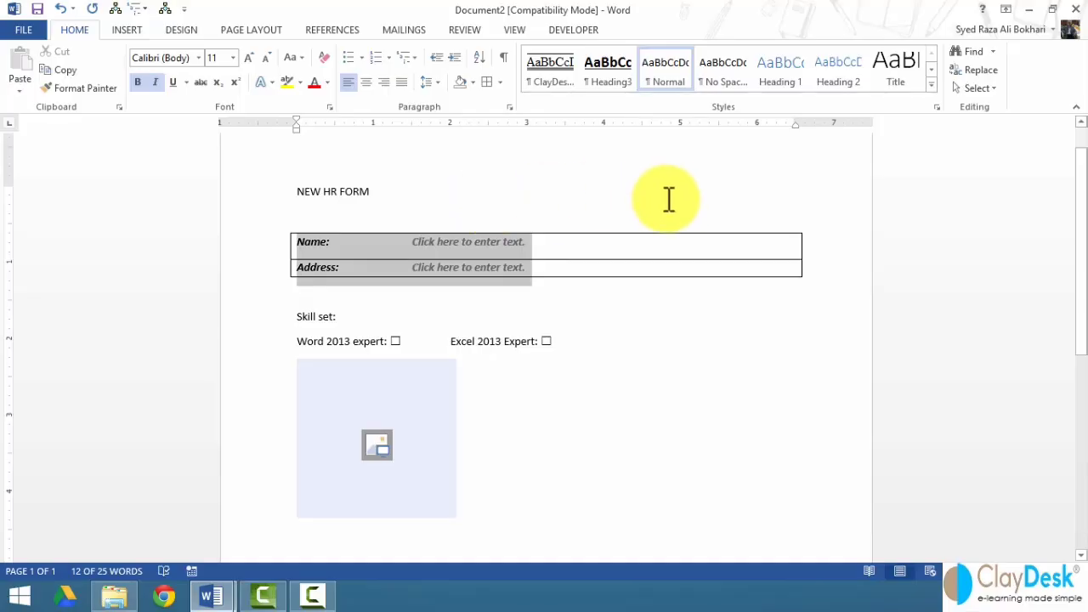
pyautogui.click(799, 144)
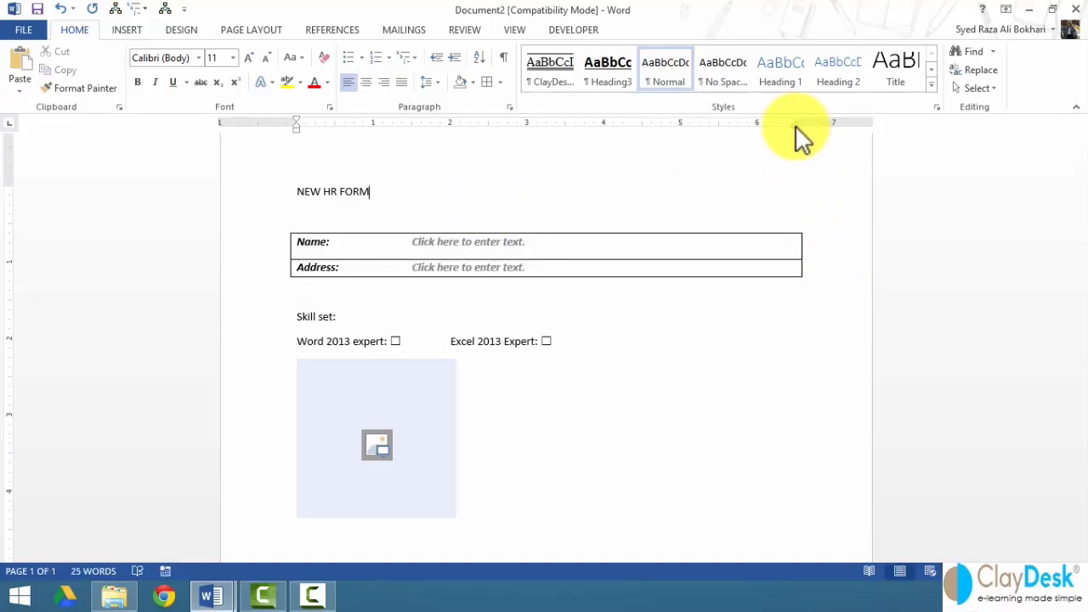
pyautogui.moveTo(244, 246); pyautogui.dragTo(255, 272)
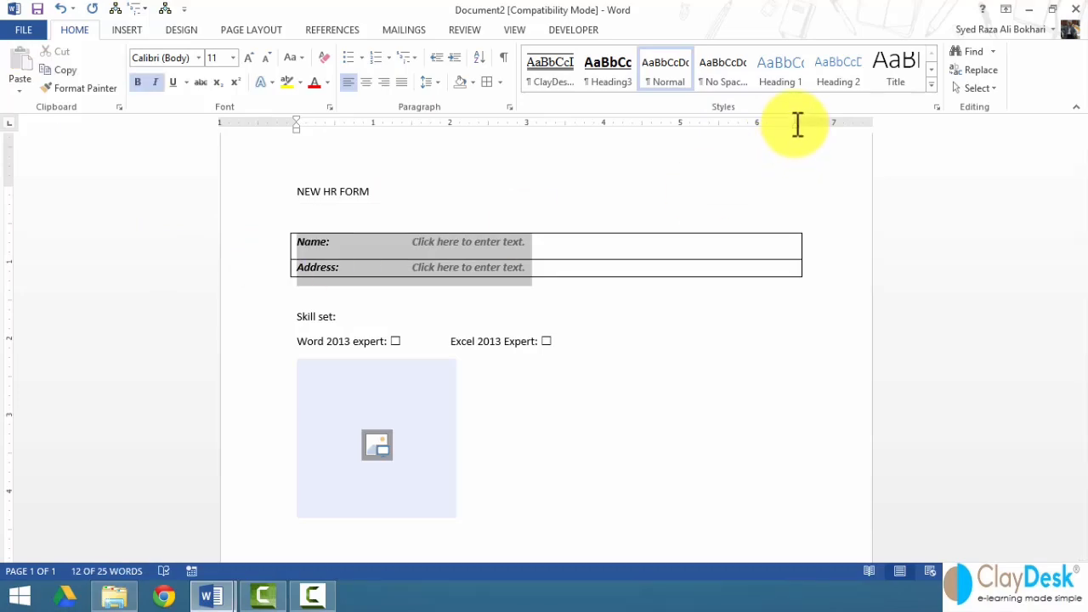
pyautogui.click(803, 170)
pyautogui.moveTo(794, 124)
pyautogui.mouseDown()
pyautogui.moveTo(549, 136)
pyautogui.moveTo(565, 136)
pyautogui.mouseUp()
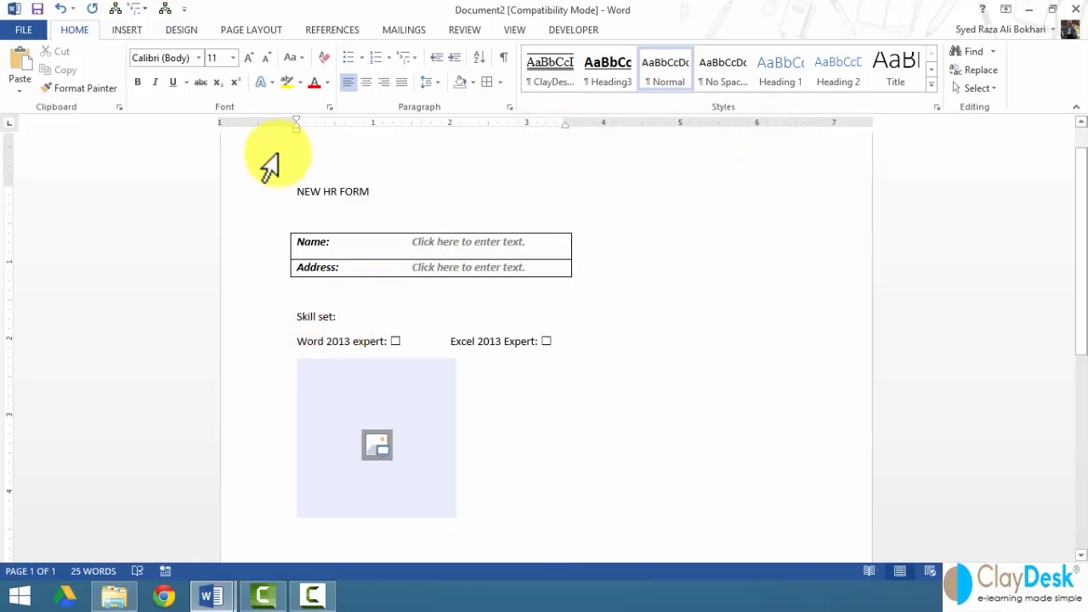
# - Make the NEW HR FORM heading bold, coloured and underlined
pyautogui.click(246, 194)
pyautogui.click(138, 78)
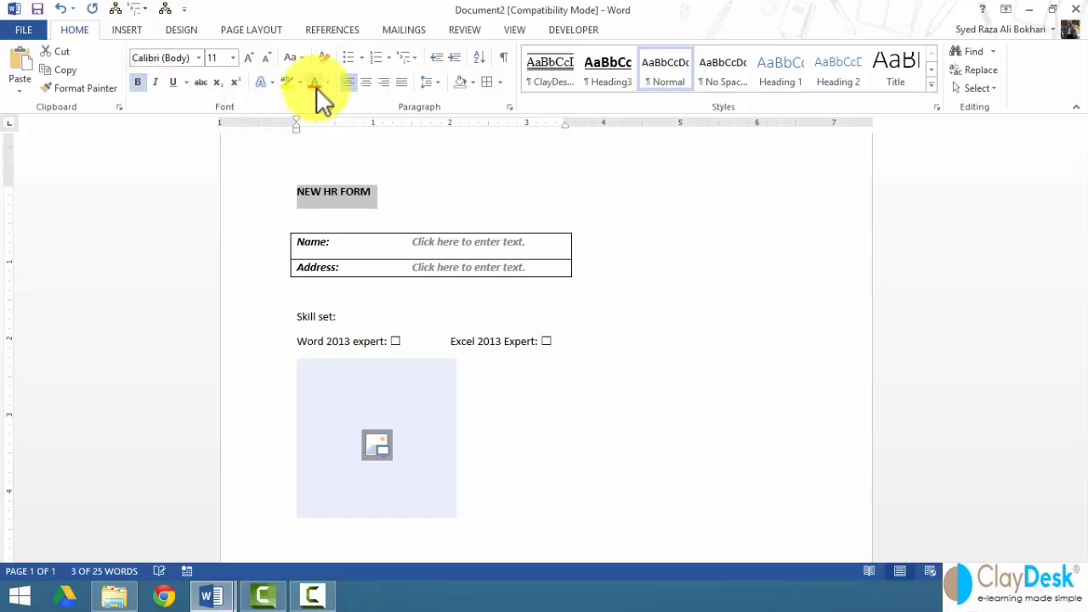
pyautogui.click(327, 84)
pyautogui.click(357, 139)
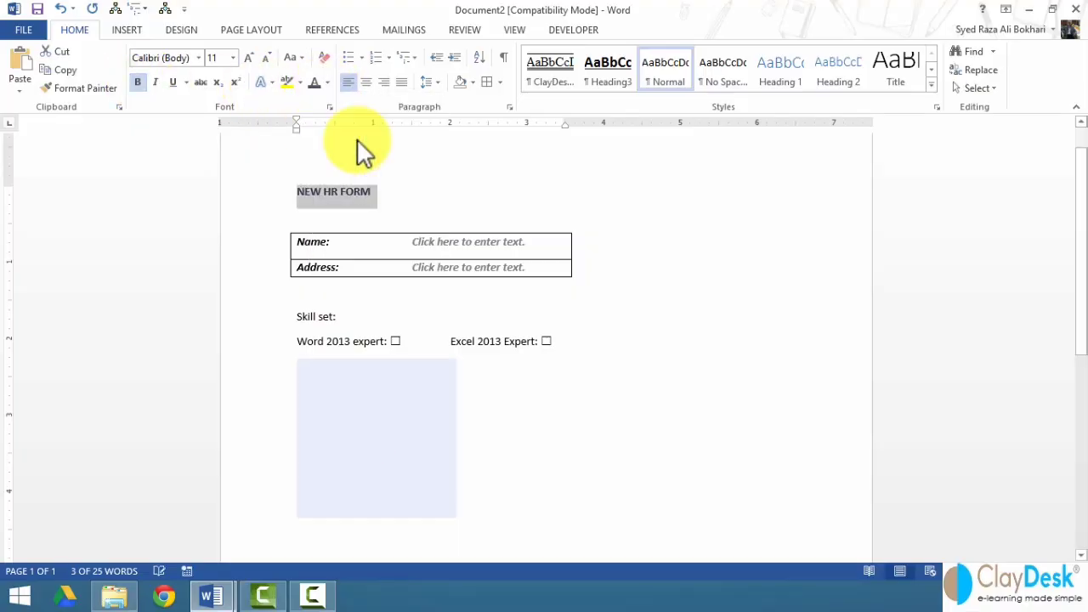
pyautogui.click(175, 82)
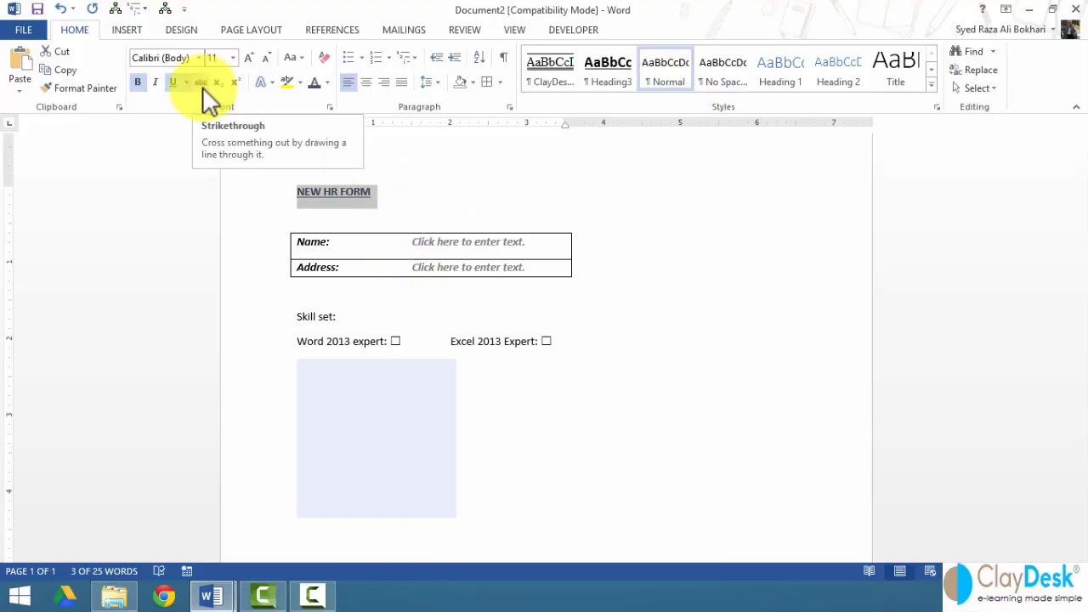
# - Apply the Strong style to the form text, after trying Title and Heading styles
pyautogui.moveTo(235, 204); pyautogui.dragTo(270, 355)
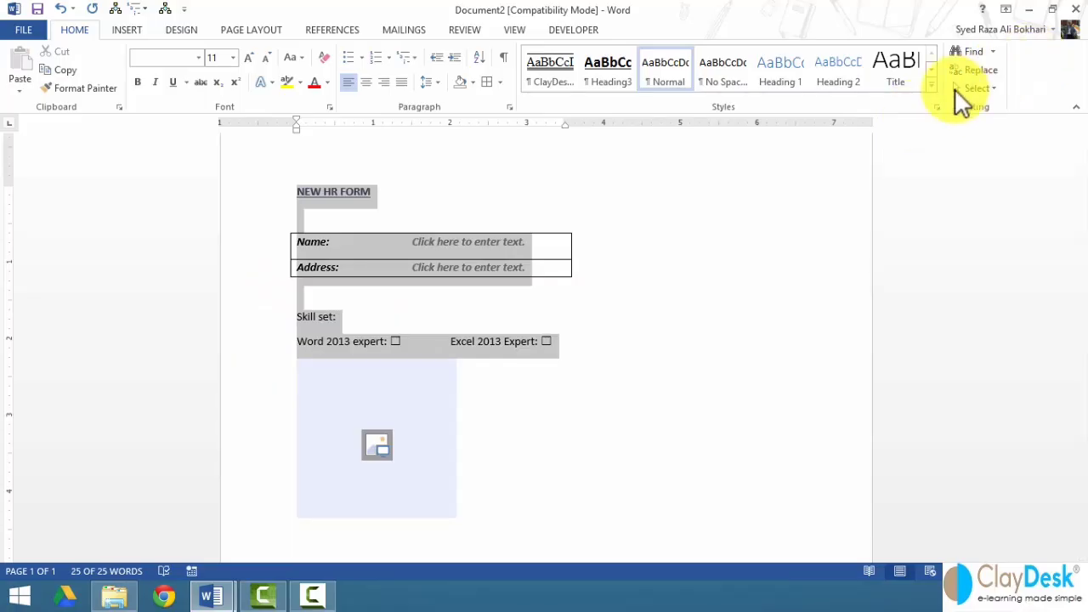
pyautogui.click(936, 107)
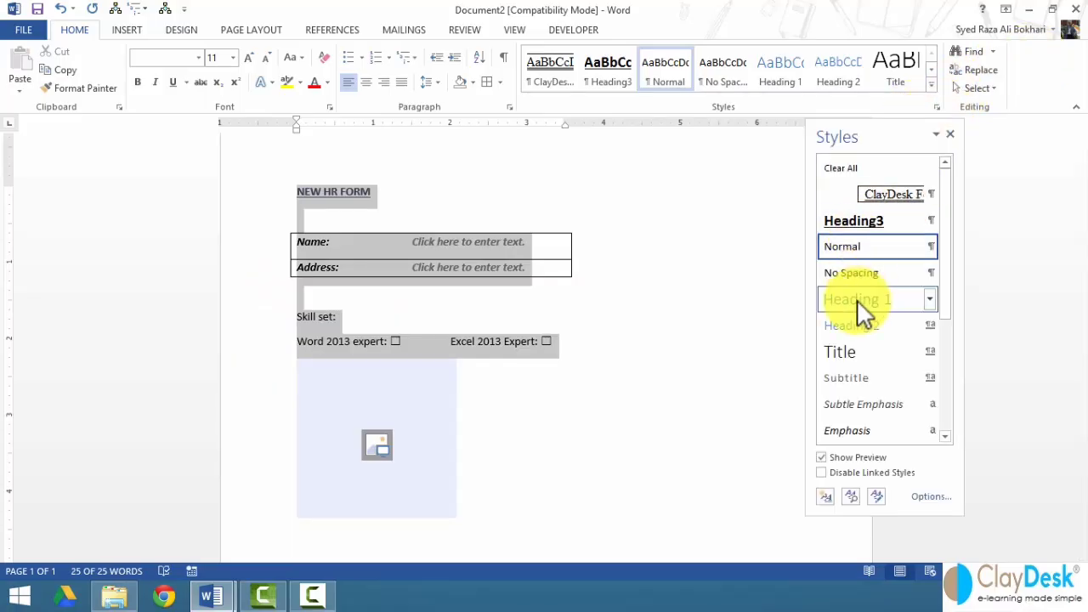
pyautogui.click(859, 350)
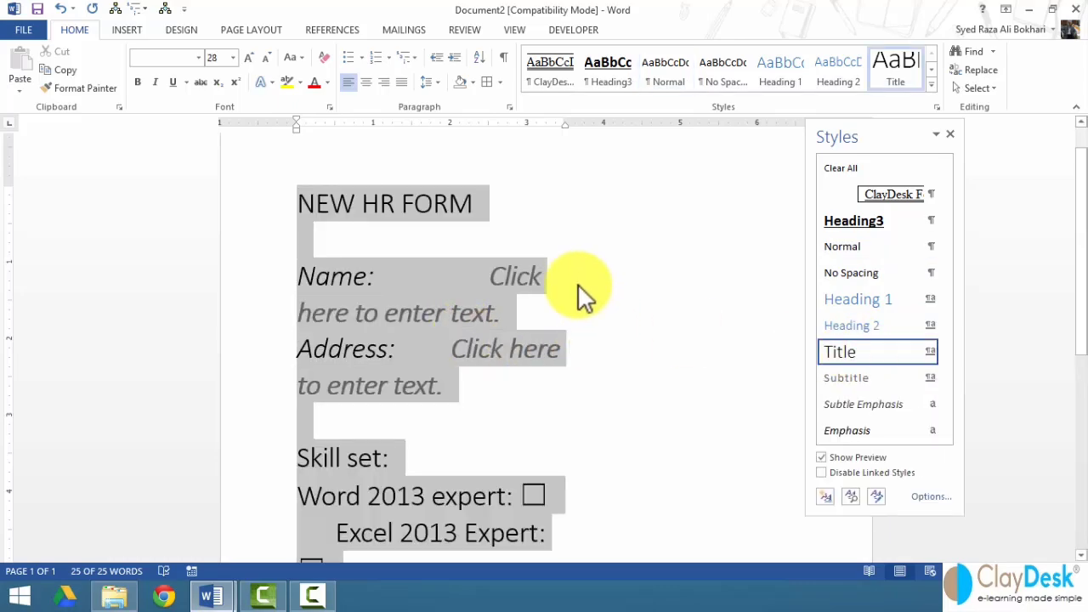
pyautogui.click(871, 301)
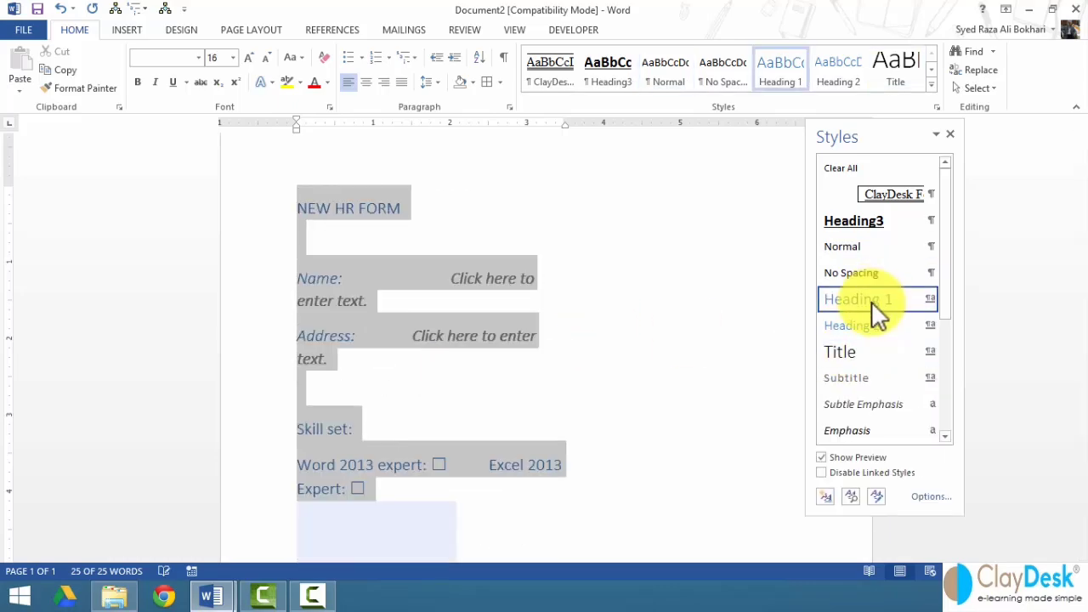
pyautogui.click(842, 223)
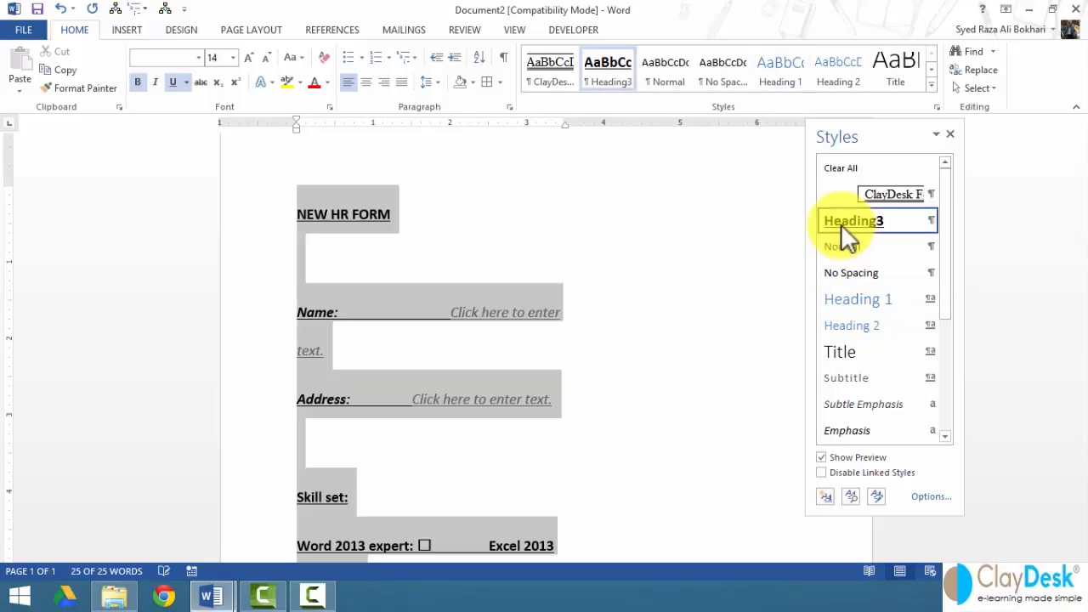
pyautogui.click(831, 248)
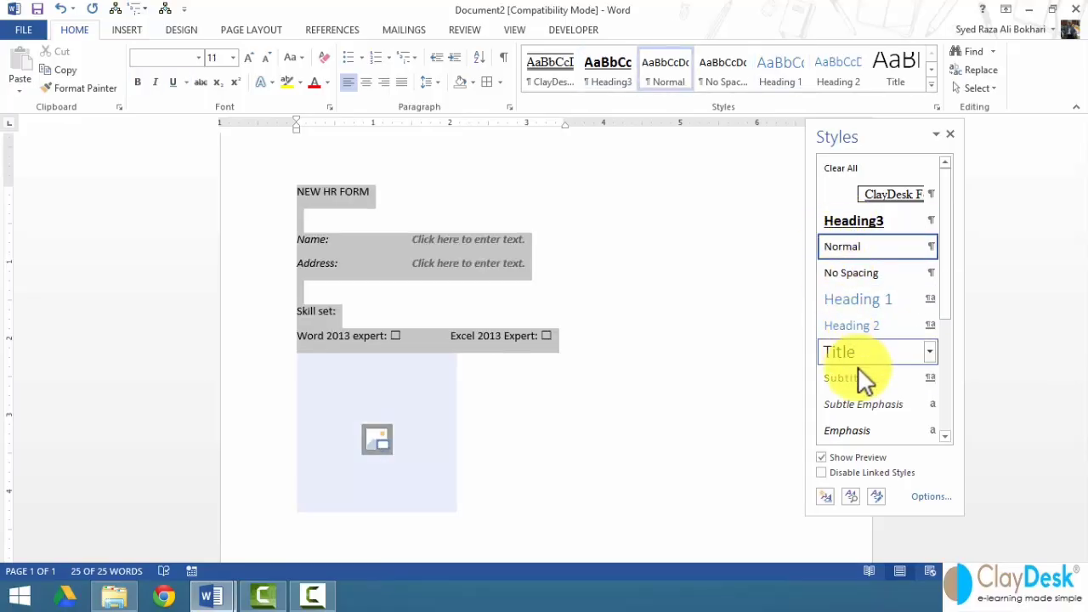
pyautogui.scroll(-3, 946, 295)
pyautogui.scroll(-5, 954, 407)
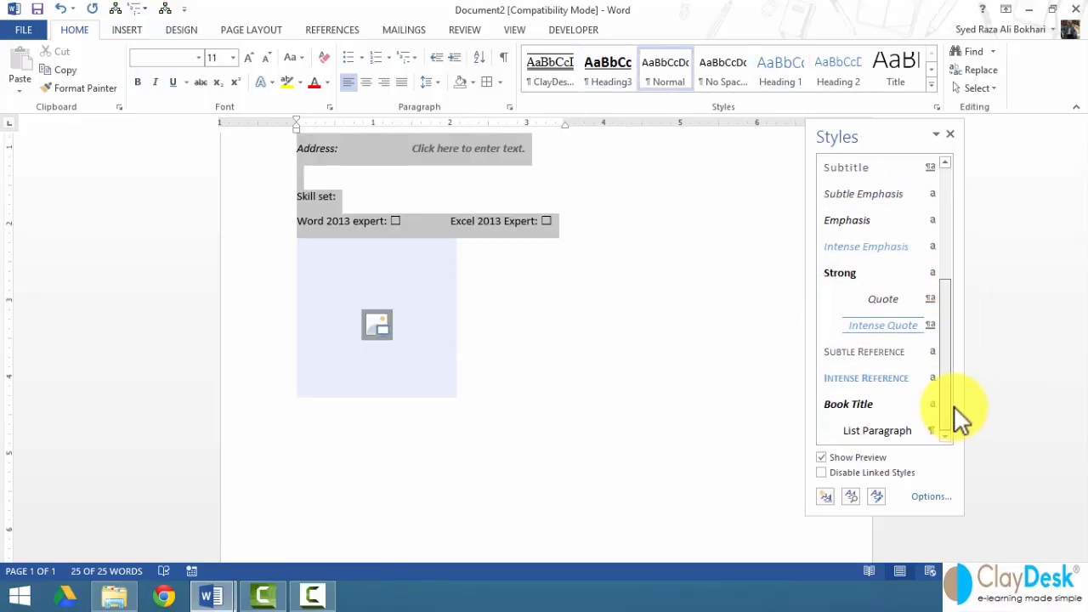
pyautogui.click(697, 246)
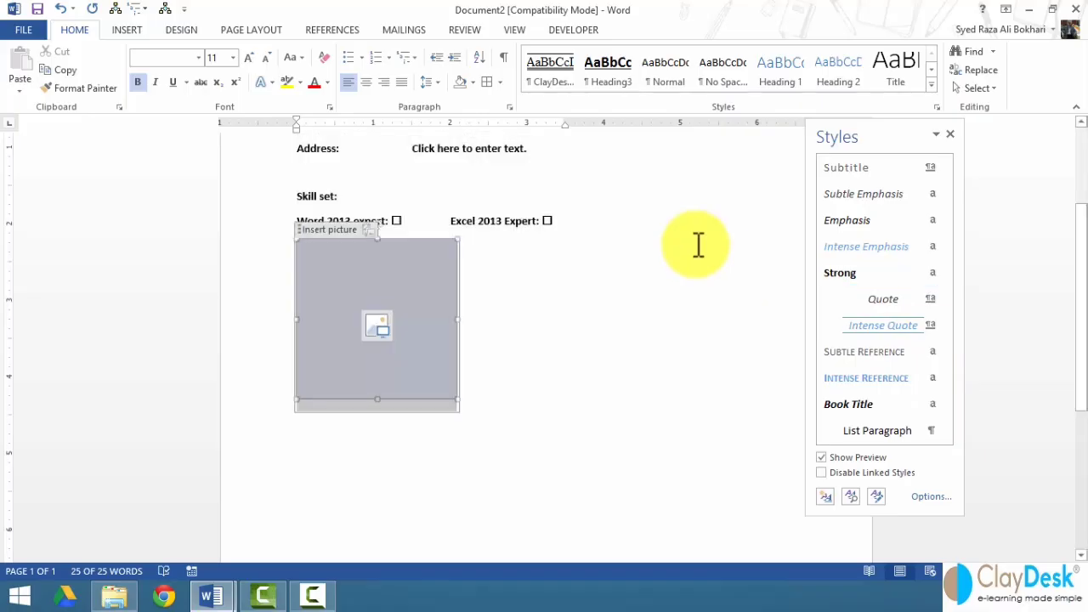
pyautogui.scroll(3, 662, 237)
pyautogui.click(651, 286)
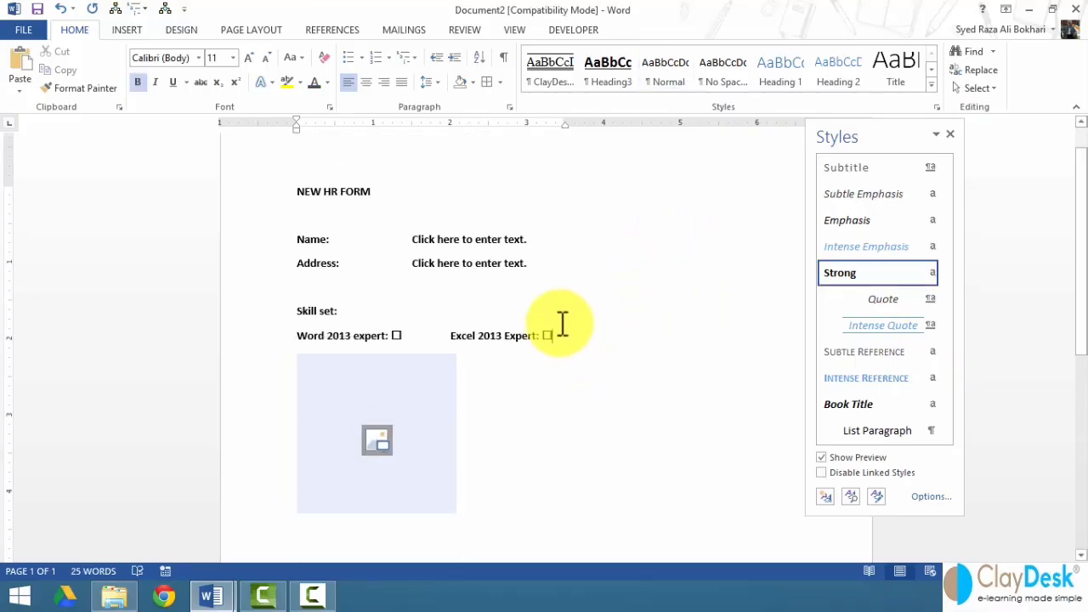
# - Enter a first name in the Name field and a street address in the Address field
pyautogui.click(445, 240)
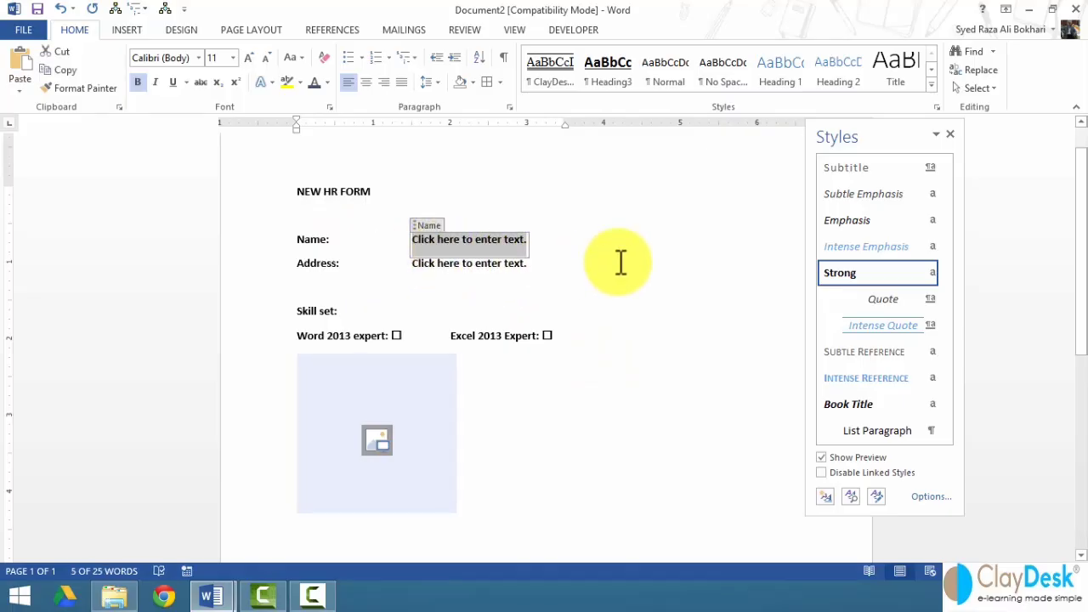
pyautogui.write('Jpohn')
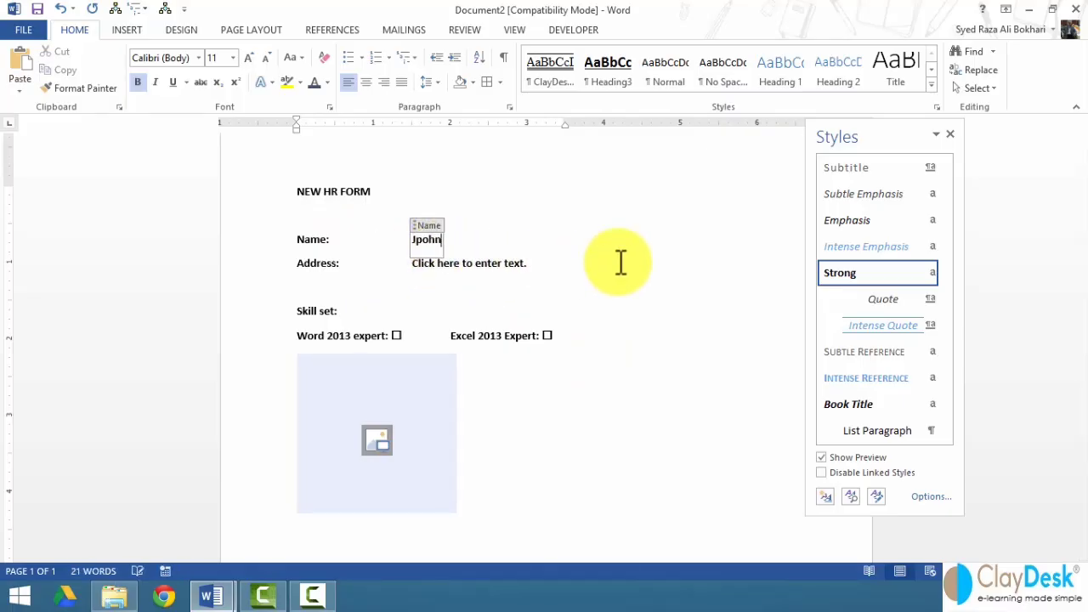
pyautogui.press('BackSpace')
pyautogui.press('BackSpace')
pyautogui.press('BackSpace')
pyautogui.press('BackSpace')
pyautogui.write('Mark')
pyautogui.click(477, 265)
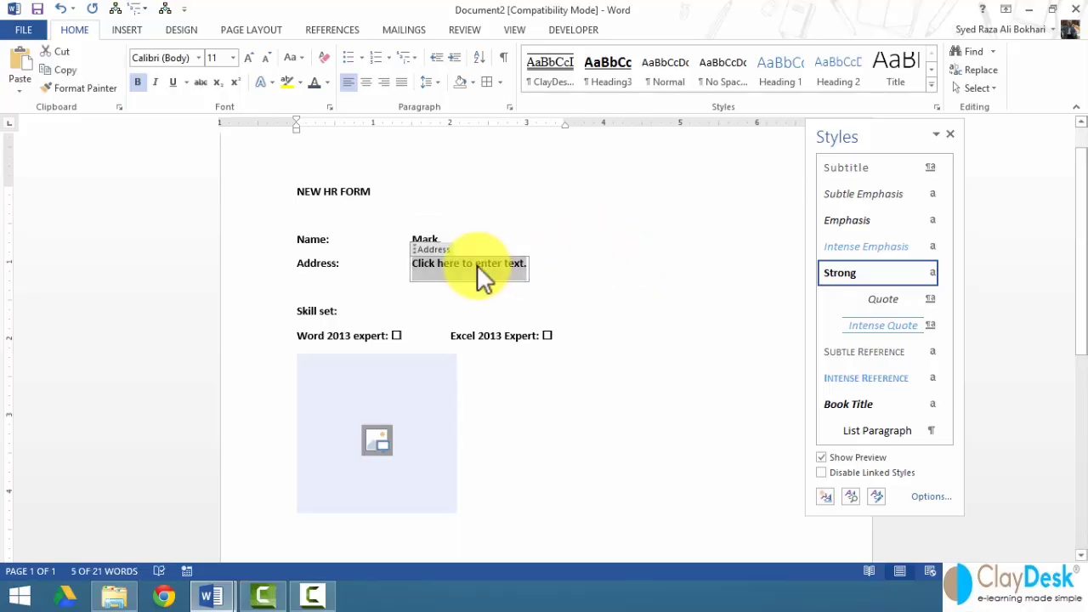
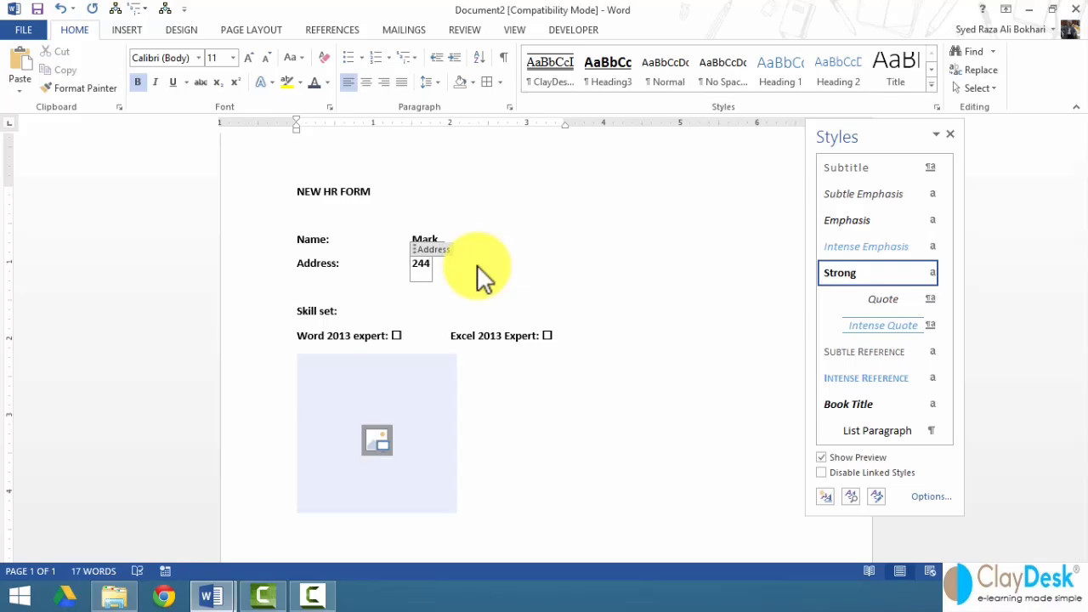
# - Tick the Word 2013 expert check box and start inserting a picture into the picture control
pyautogui.click(369, 315)
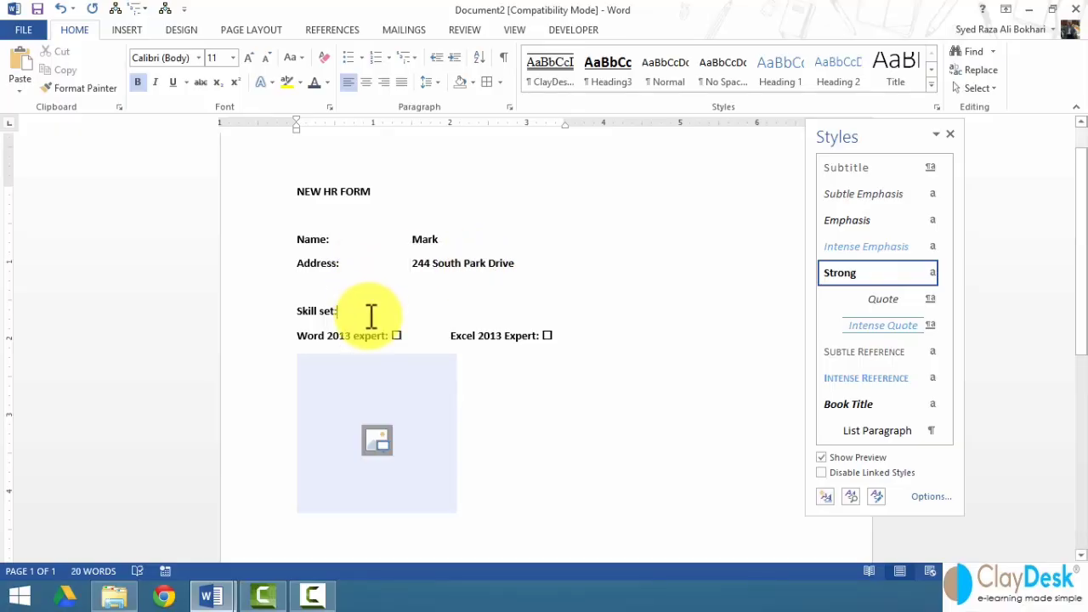
pyautogui.click(397, 336)
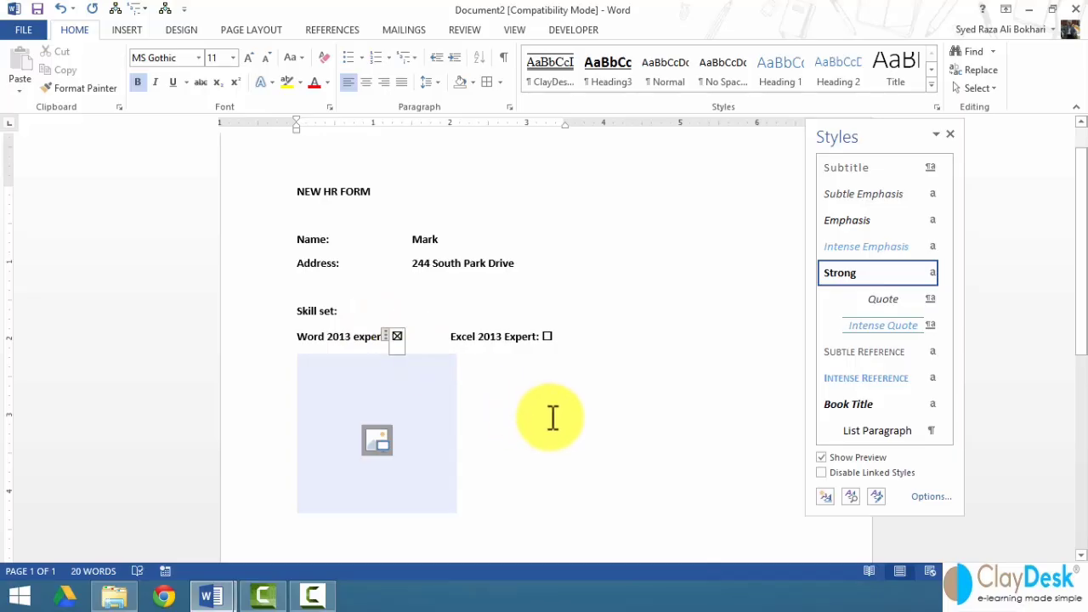
pyautogui.click(371, 442)
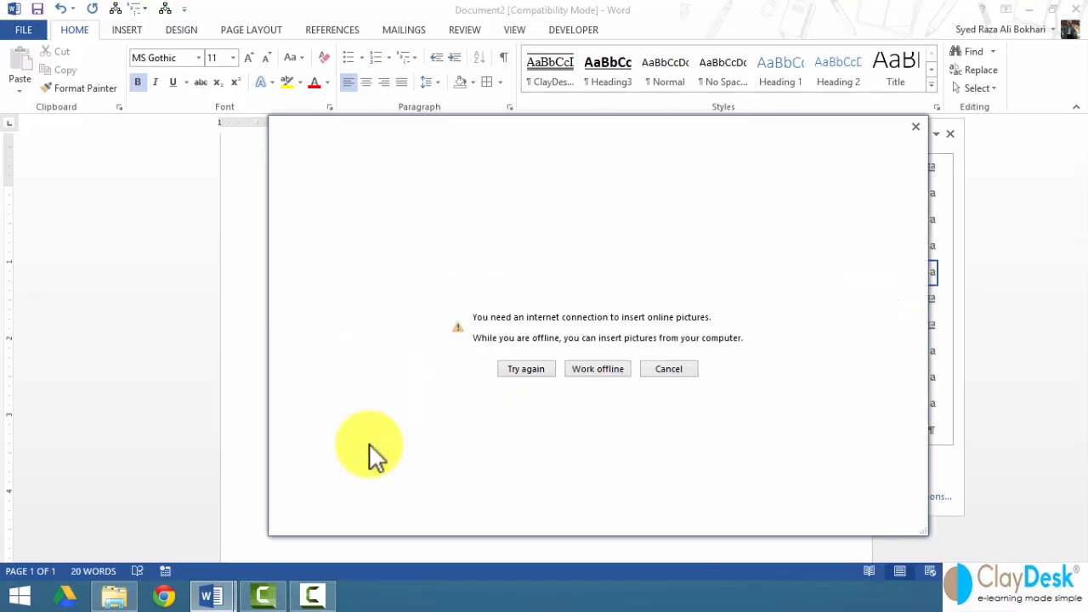
# - Insert edrm_funnel.png from this computer into the picture control
pyautogui.click(600, 369)
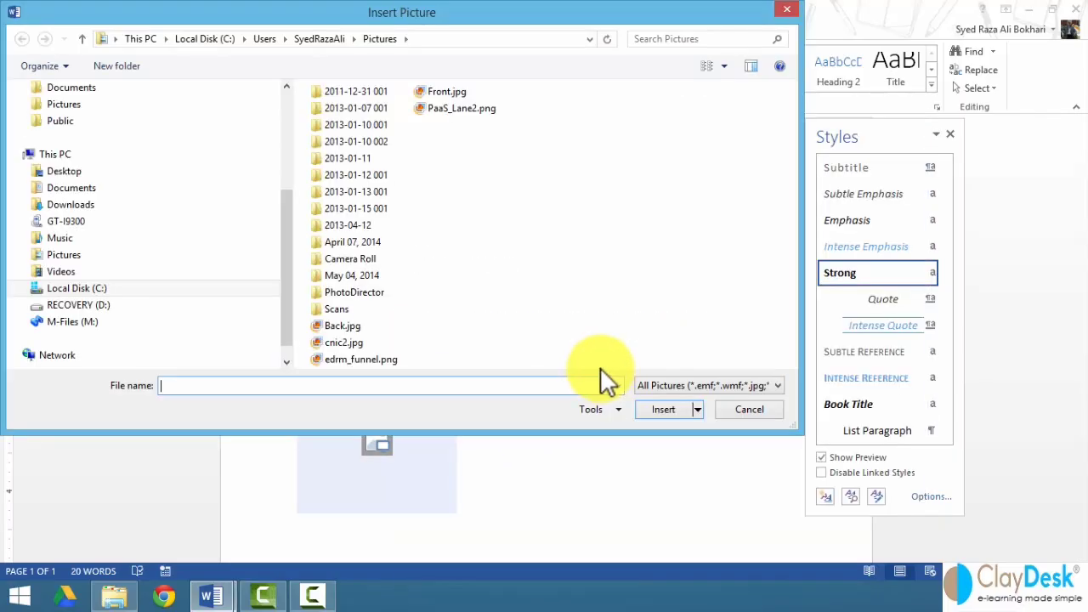
pyautogui.click(375, 361)
pyautogui.click(656, 409)
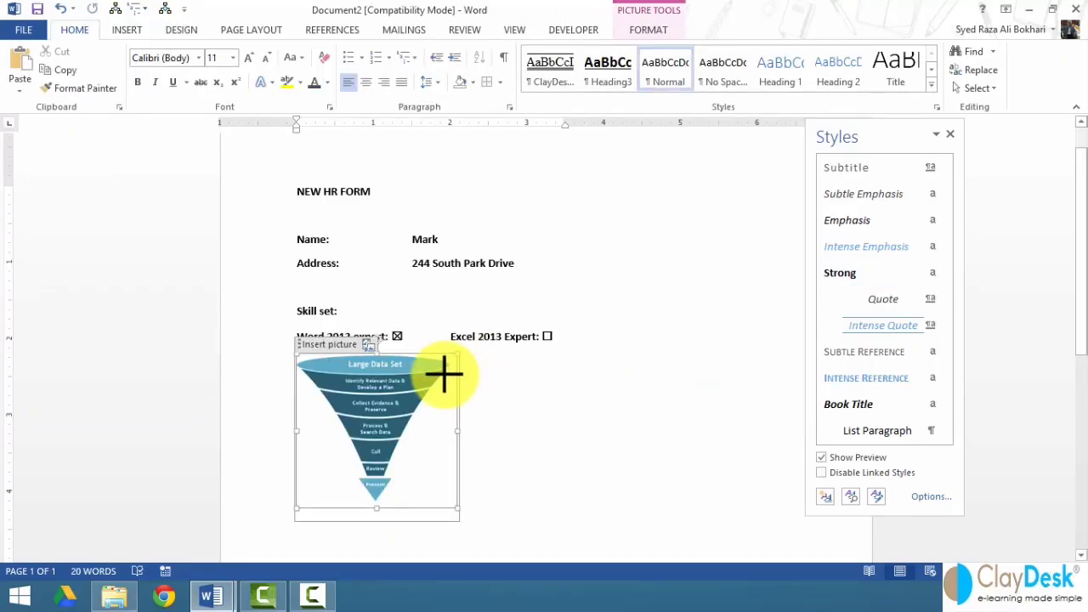
# - Add a new empty line below the Excel 2013 Expert check box line
pyautogui.click(463, 429)
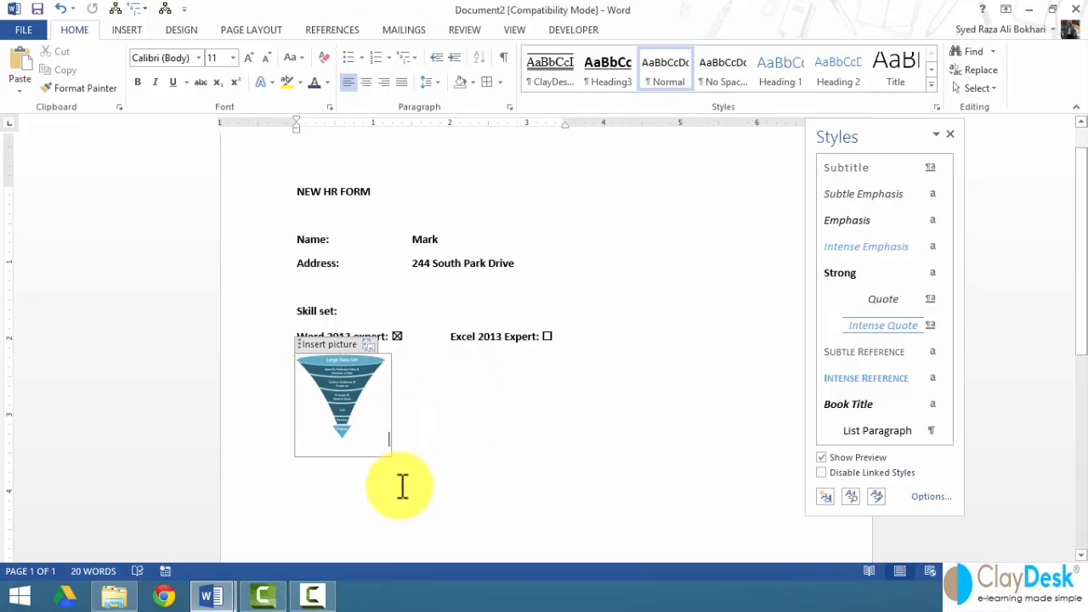
pyautogui.click(418, 464)
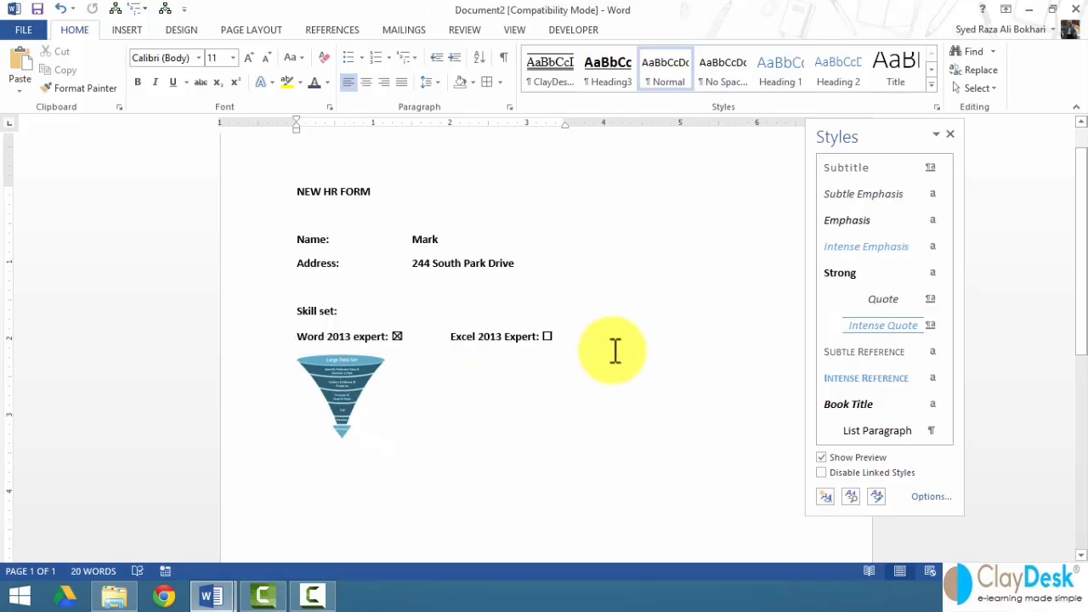
pyautogui.click(583, 342)
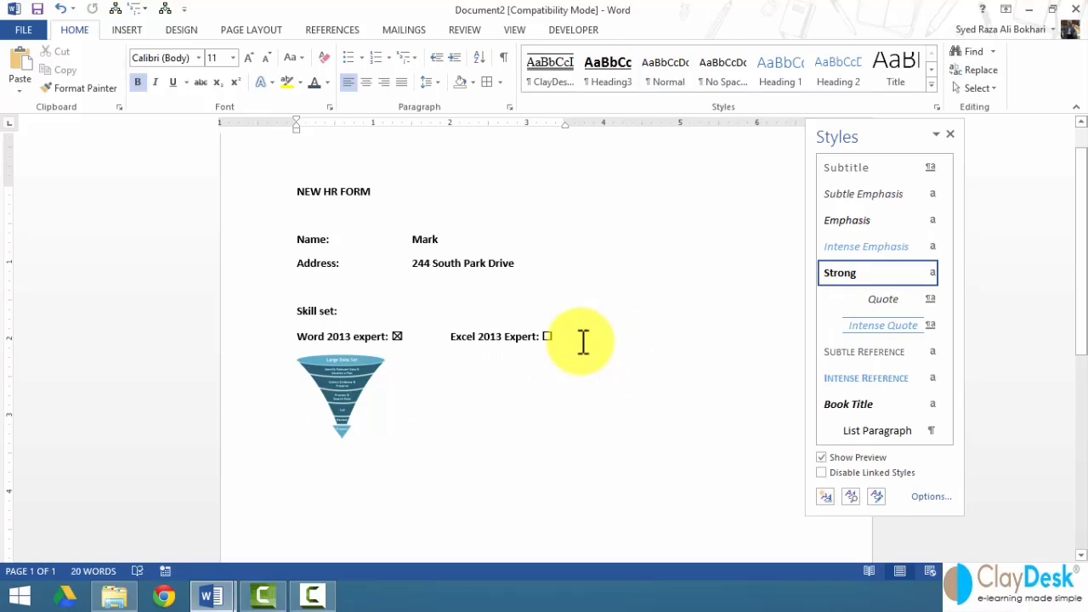
pyautogui.press('Return')
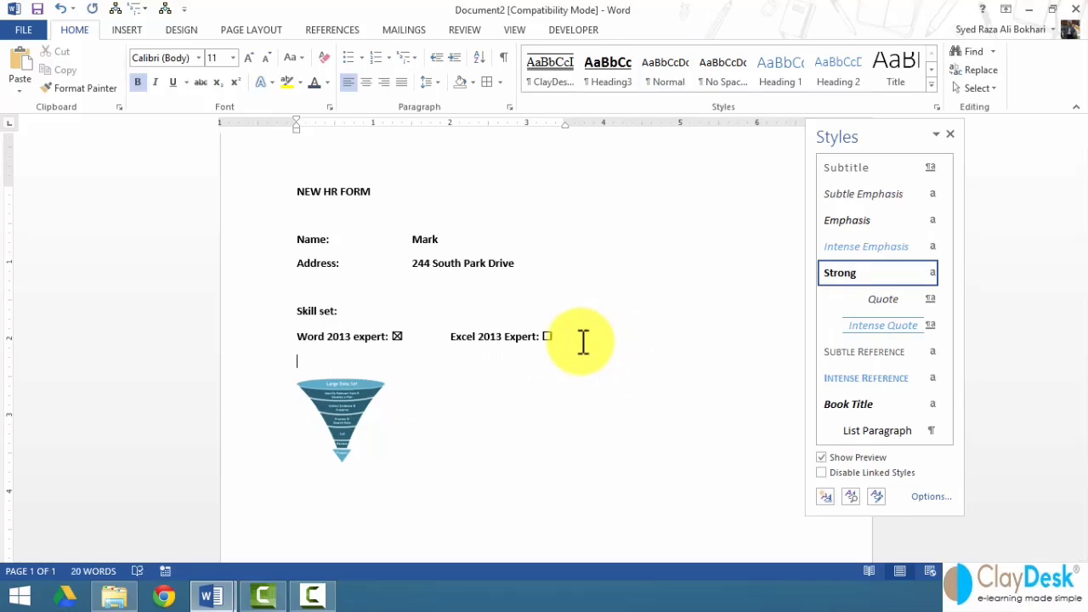
# - Add a yellow-highlighted 'Please insert your passport size picture:' label and close the Styles pane
pyautogui.write('insert your passport')
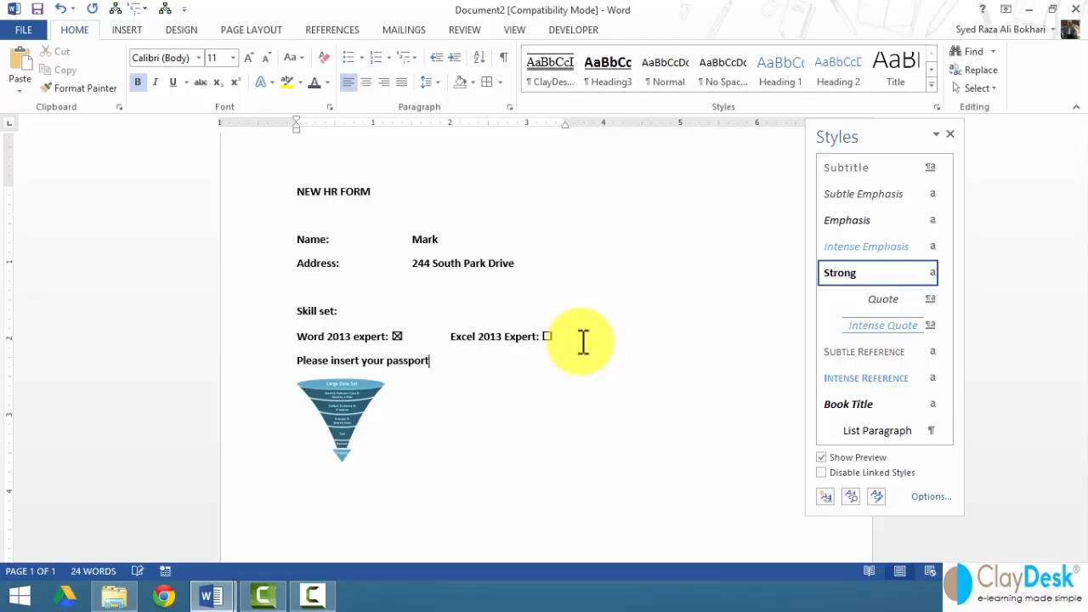
pyautogui.write(' size picture:')
pyautogui.click(264, 372)
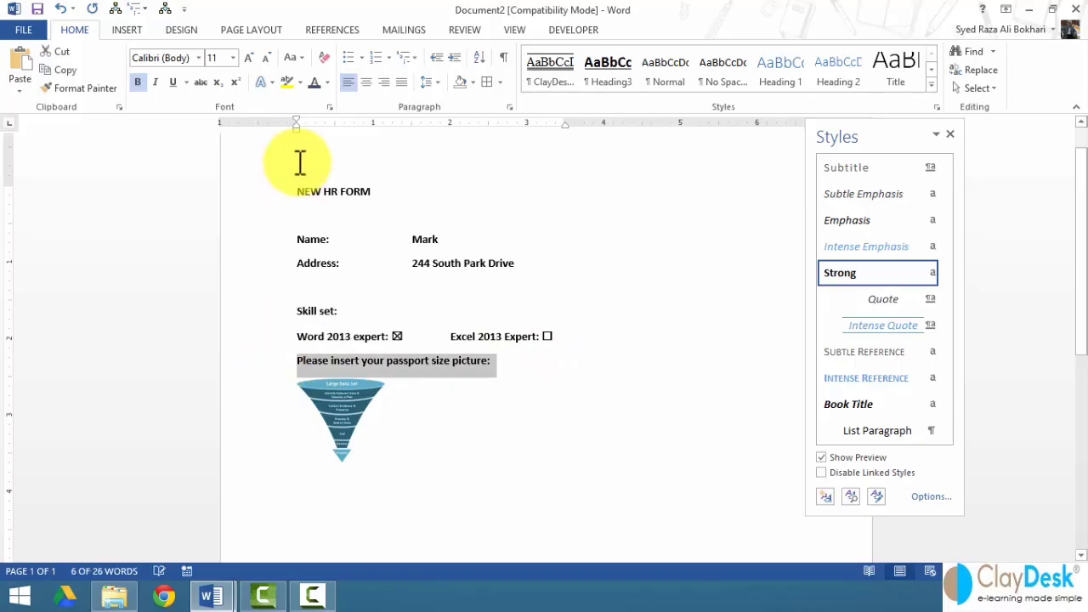
pyautogui.click(287, 82)
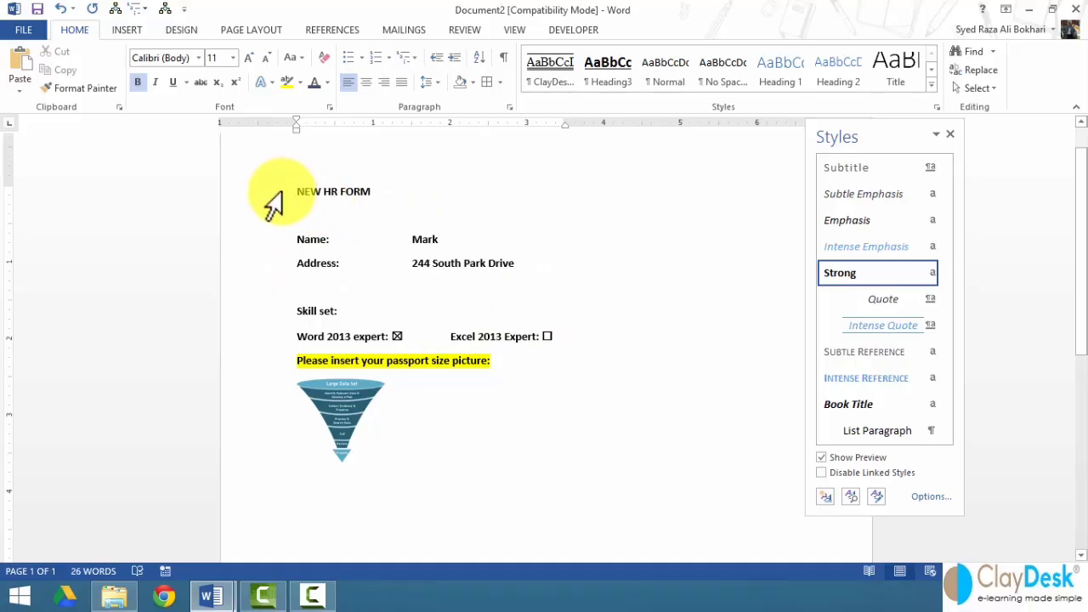
pyautogui.click(951, 135)
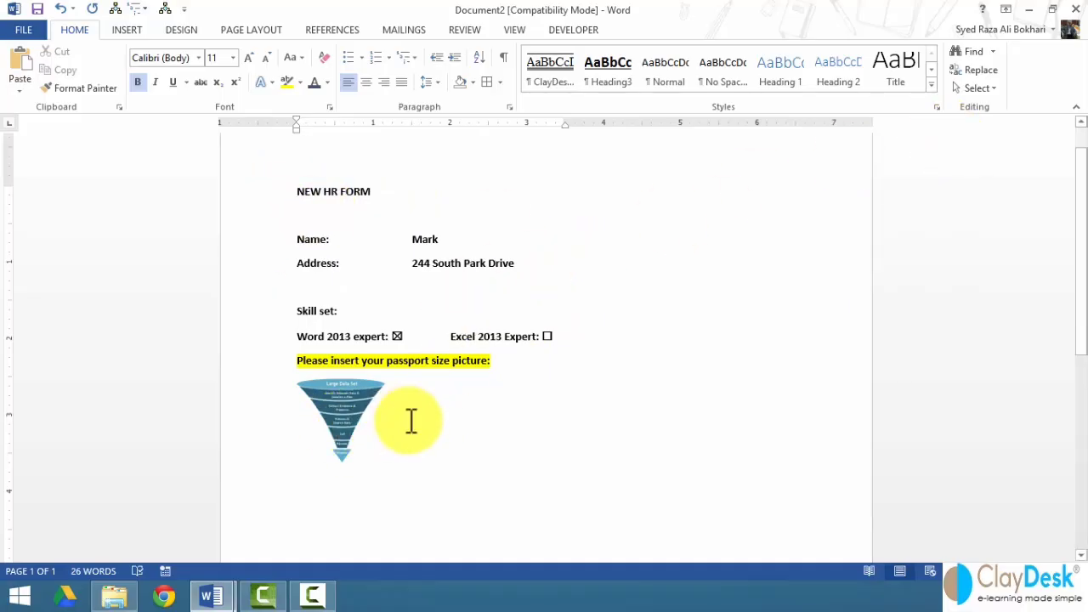
pyautogui.click(578, 30)
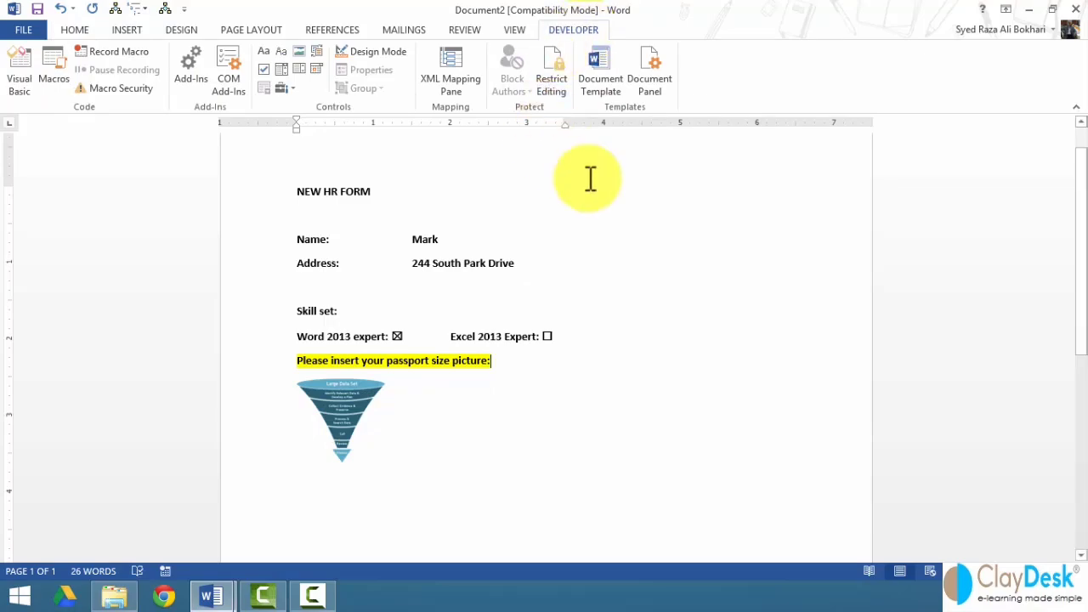
# - Open the Restrict Editing pane and review the formatting style restrictions without changing them
pyautogui.click(553, 83)
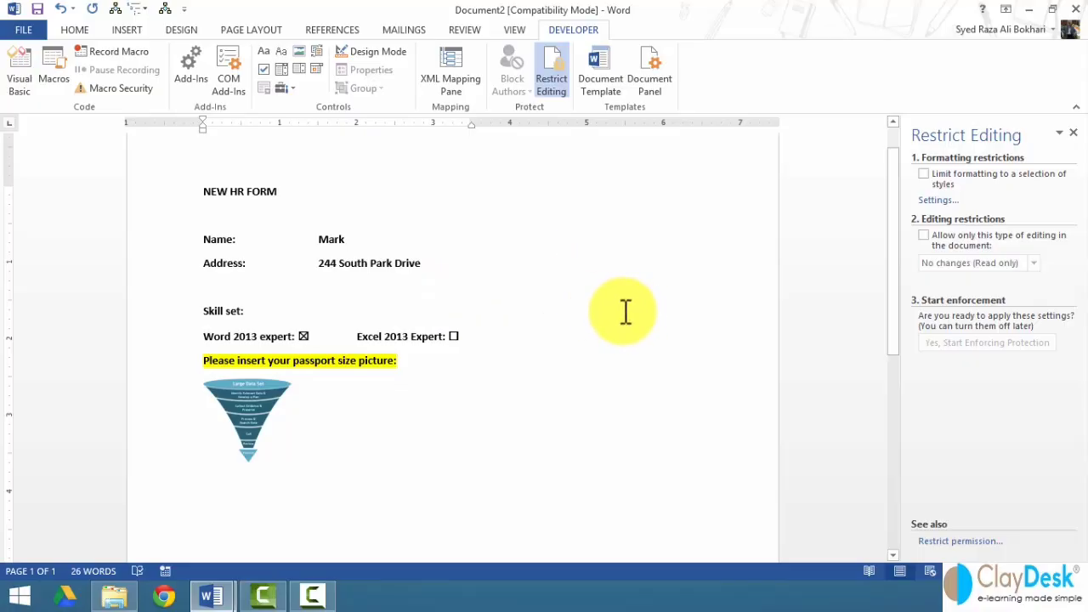
pyautogui.click(935, 201)
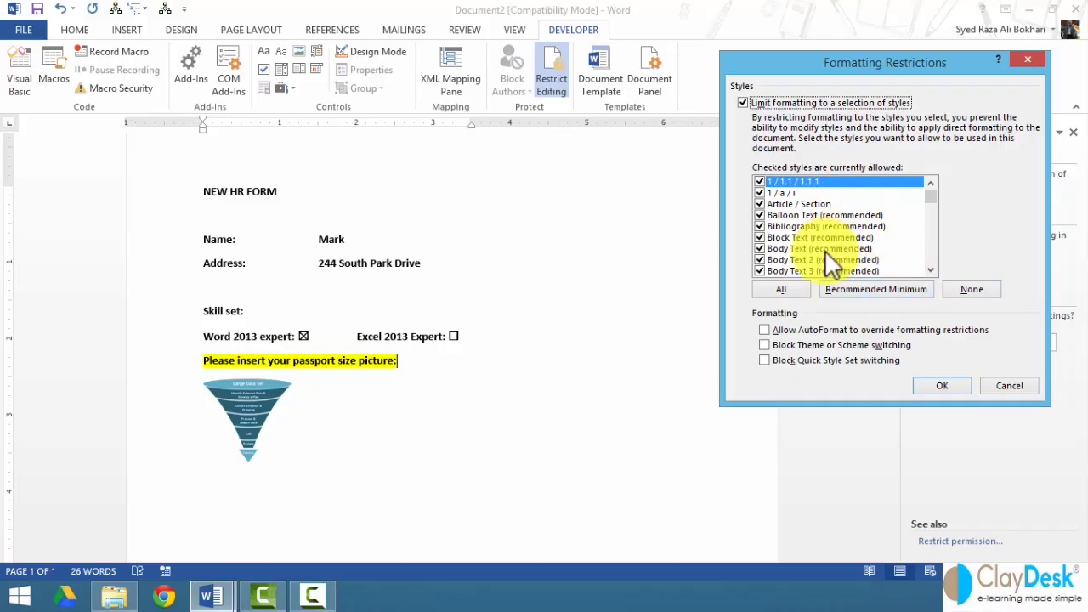
pyautogui.click(1000, 383)
# - Turn on editing restrictions, allowing only Filling in forms
pyautogui.click(924, 236)
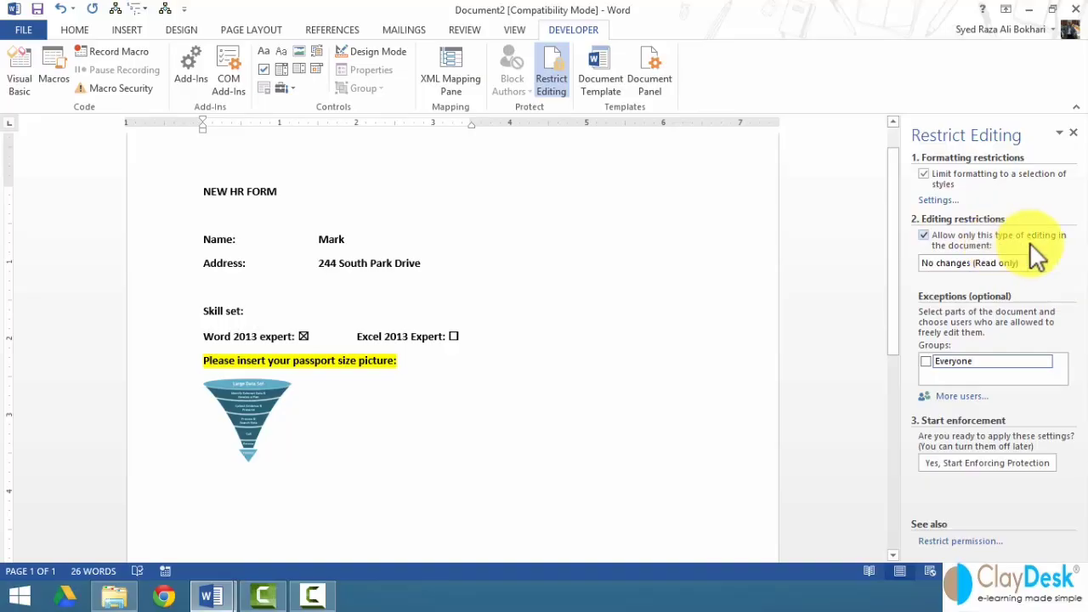
pyautogui.click(1037, 263)
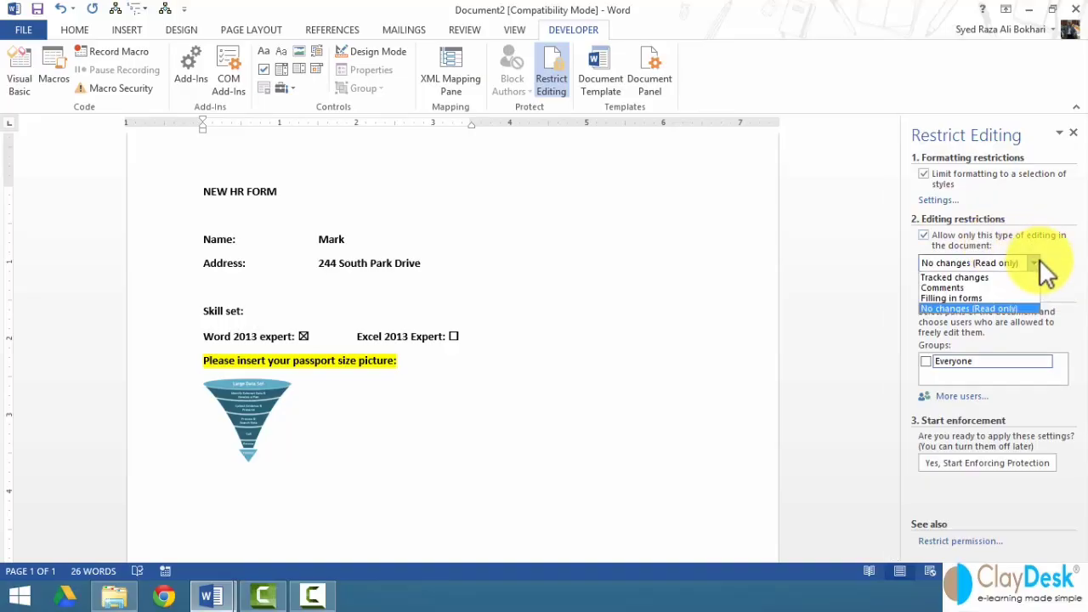
pyautogui.click(977, 298)
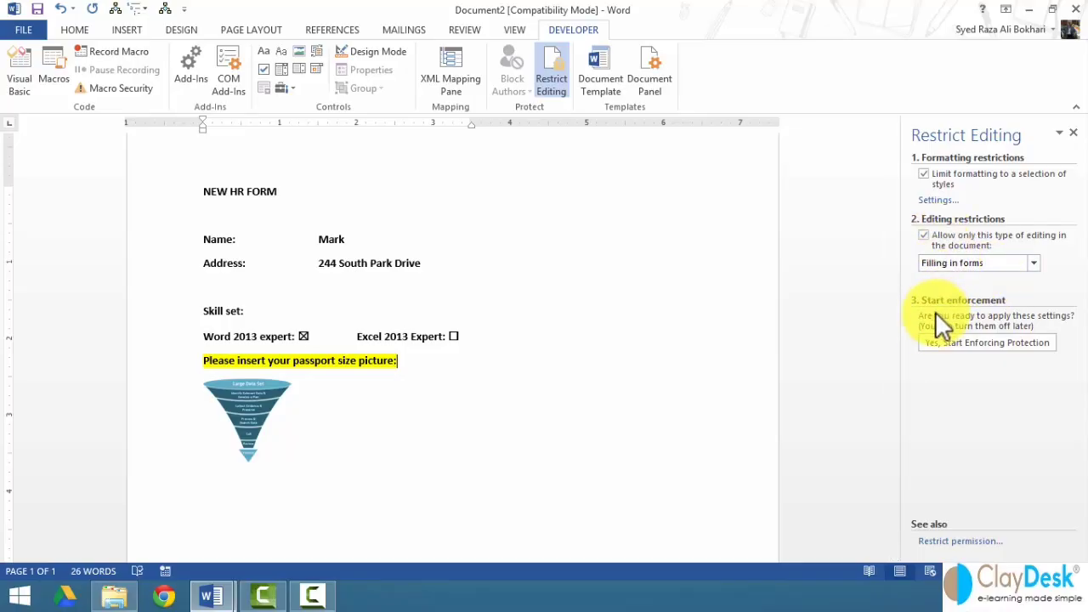
pyautogui.click(955, 342)
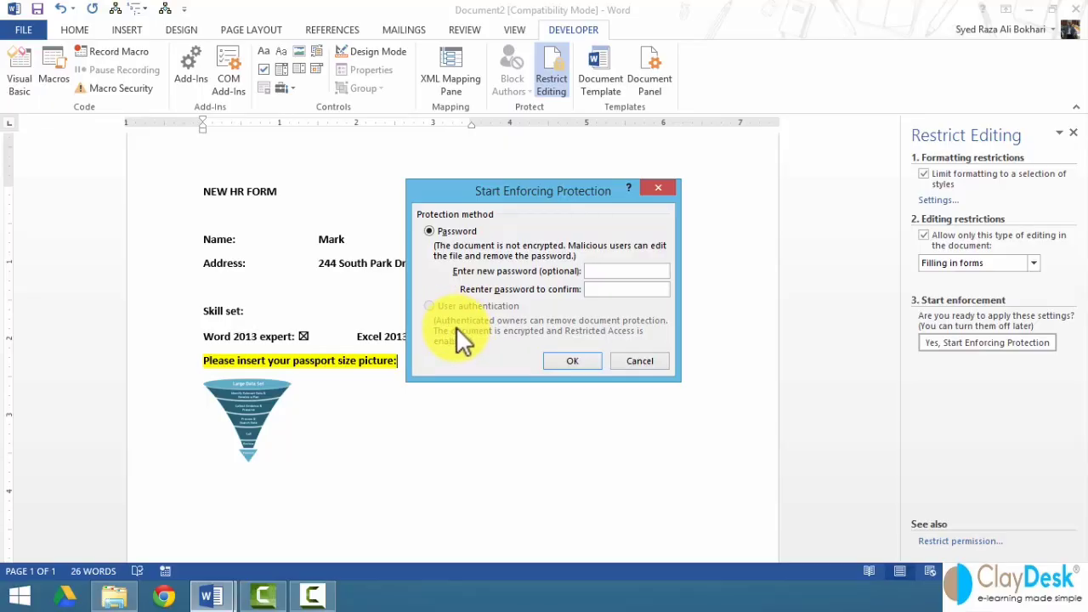
pyautogui.click(641, 361)
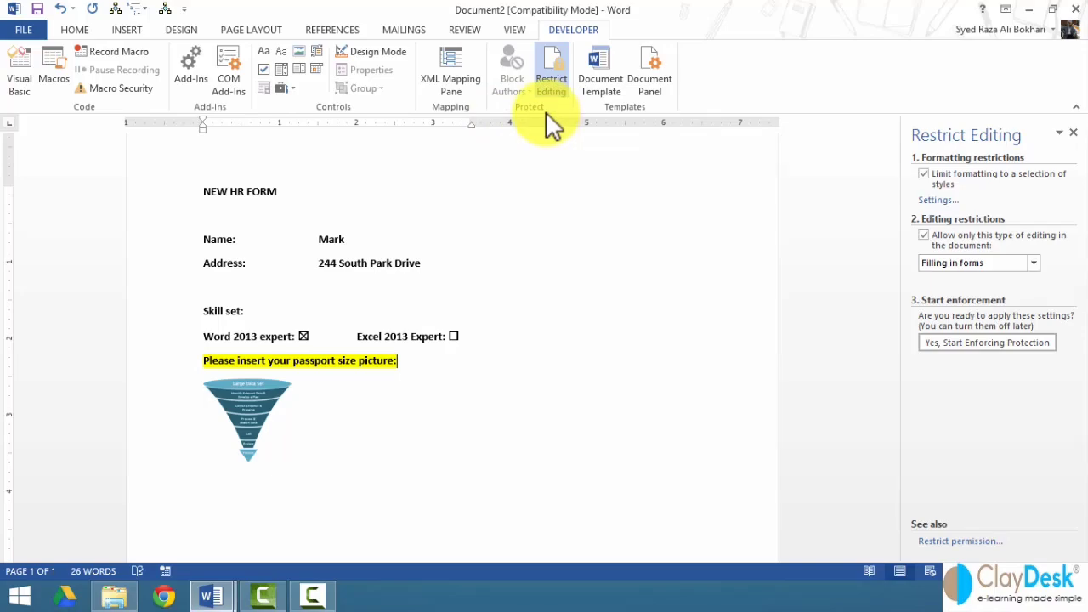
pyautogui.click(600, 85)
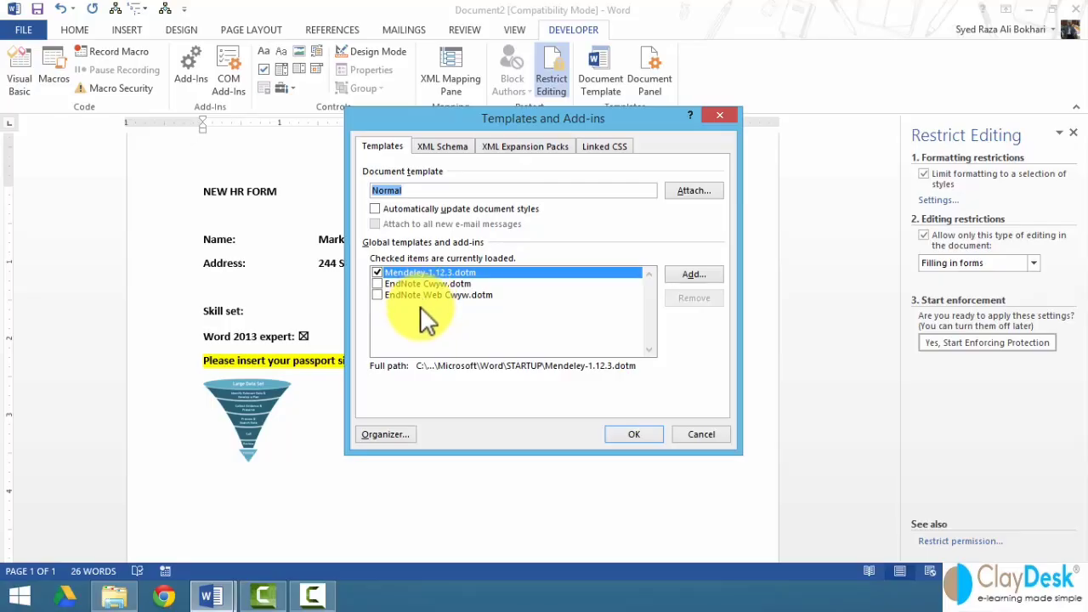
pyautogui.click(429, 149)
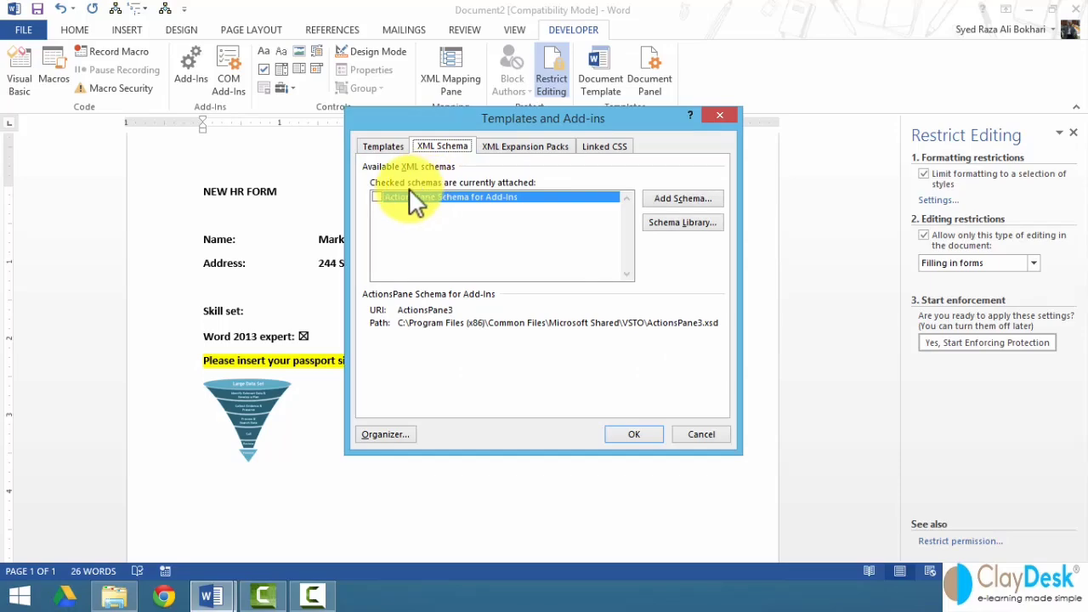
pyautogui.click(650, 199)
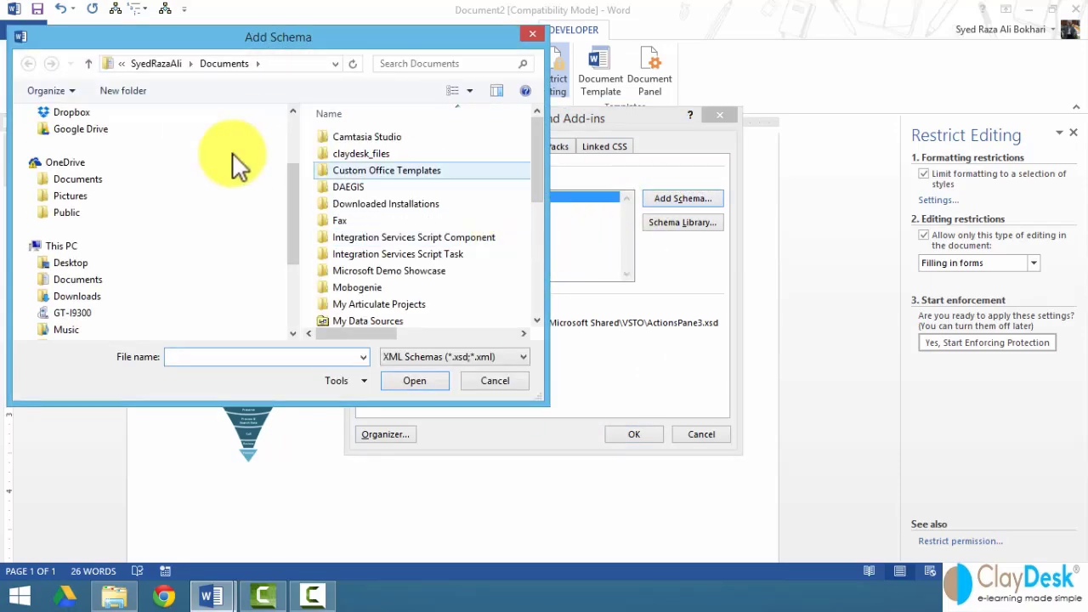
pyautogui.click(493, 381)
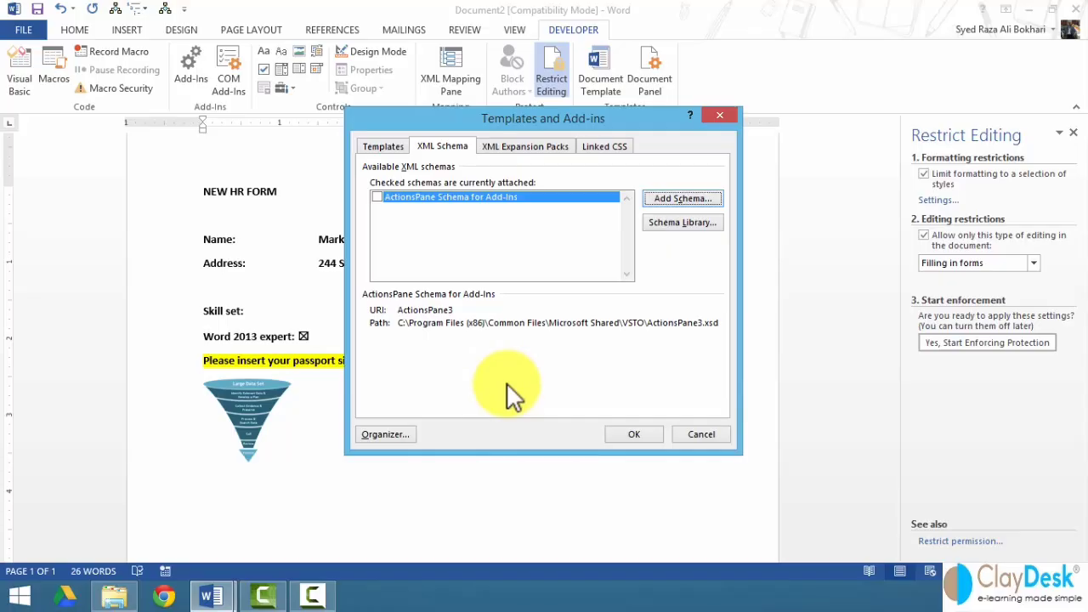
pyautogui.click(675, 223)
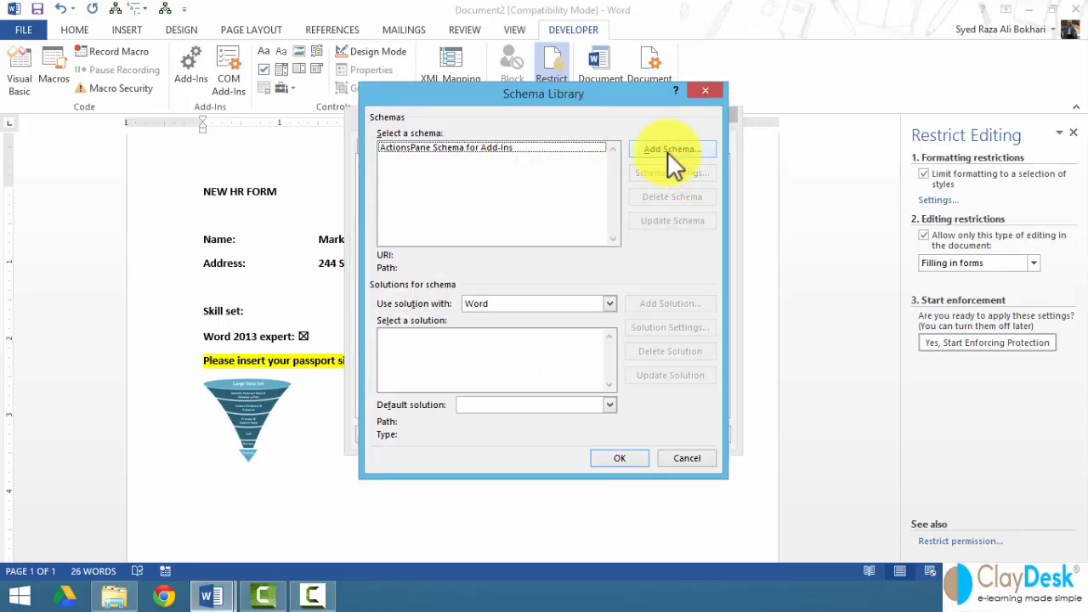
pyautogui.click(678, 461)
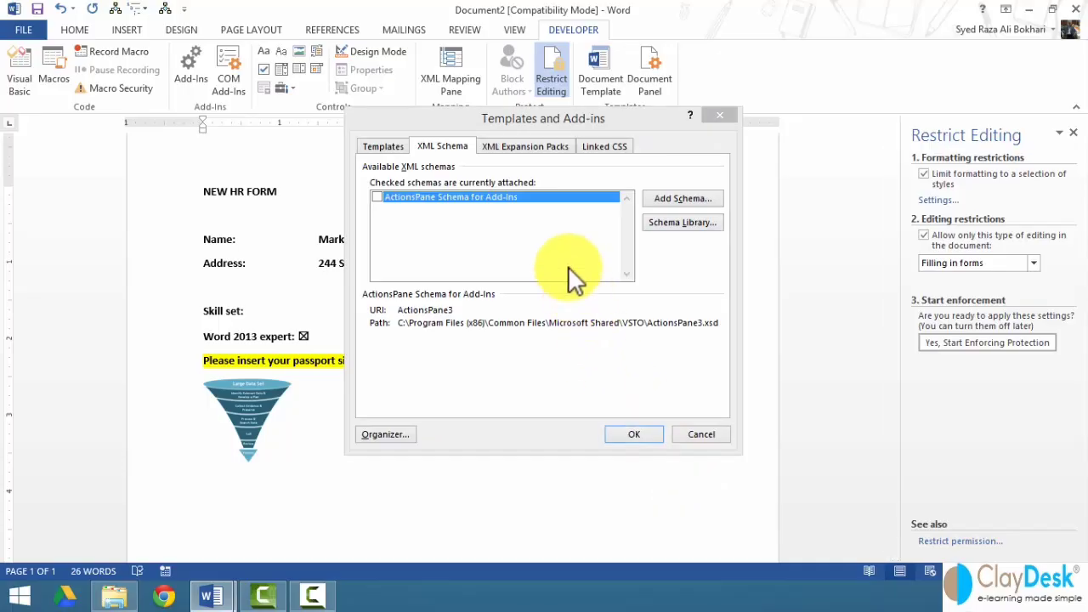
pyautogui.click(525, 146)
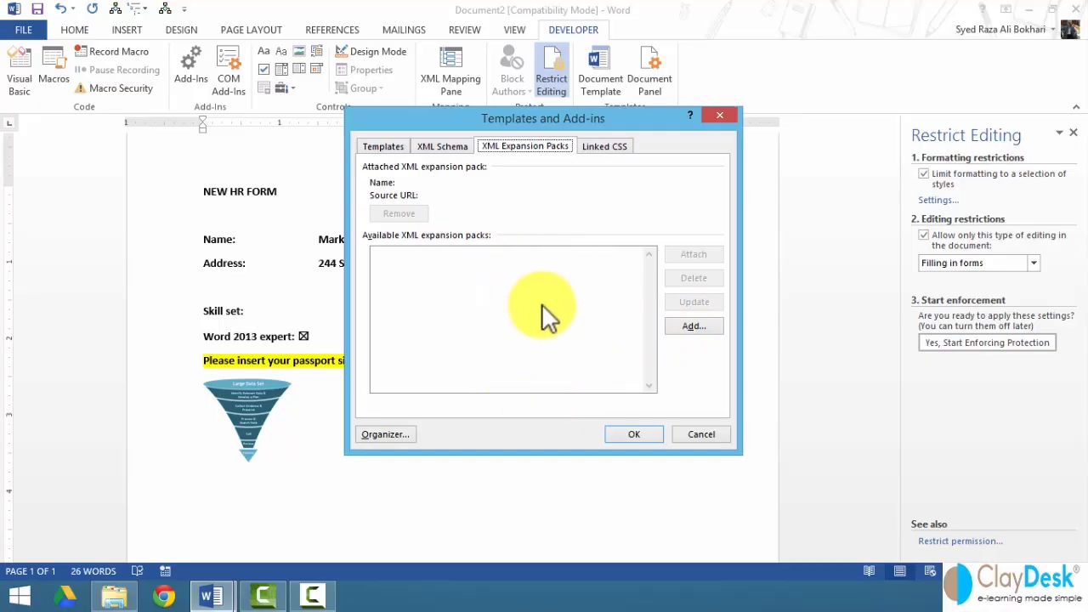
pyautogui.click(592, 148)
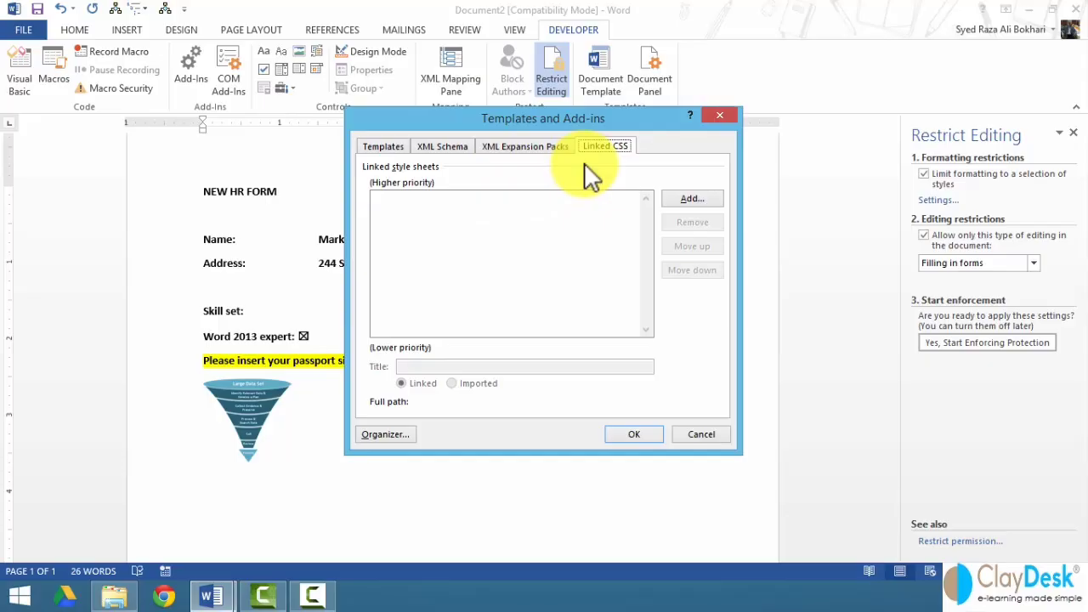
pyautogui.click(680, 431)
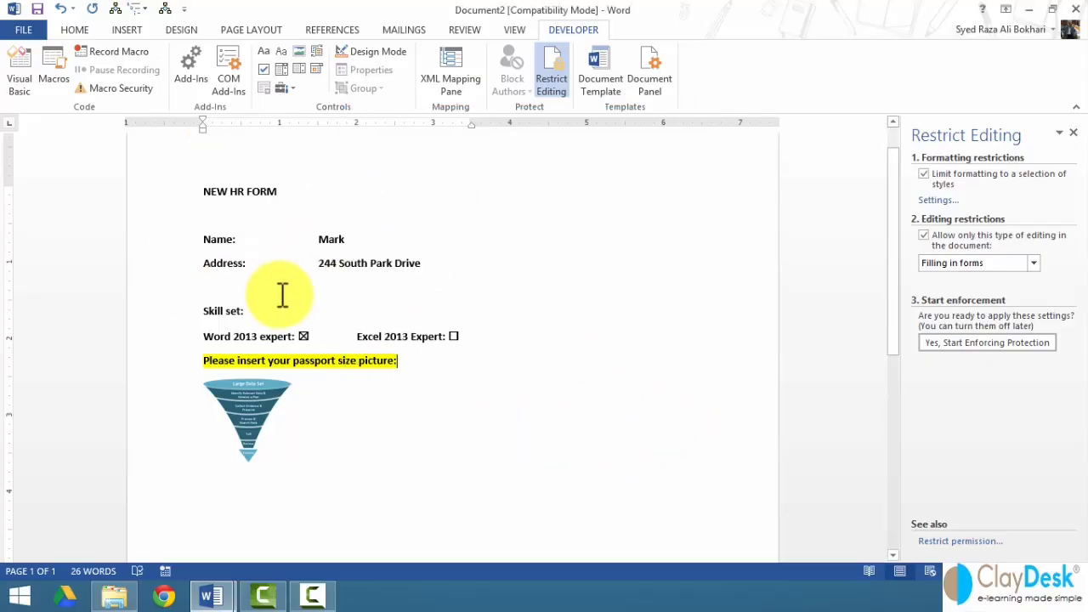
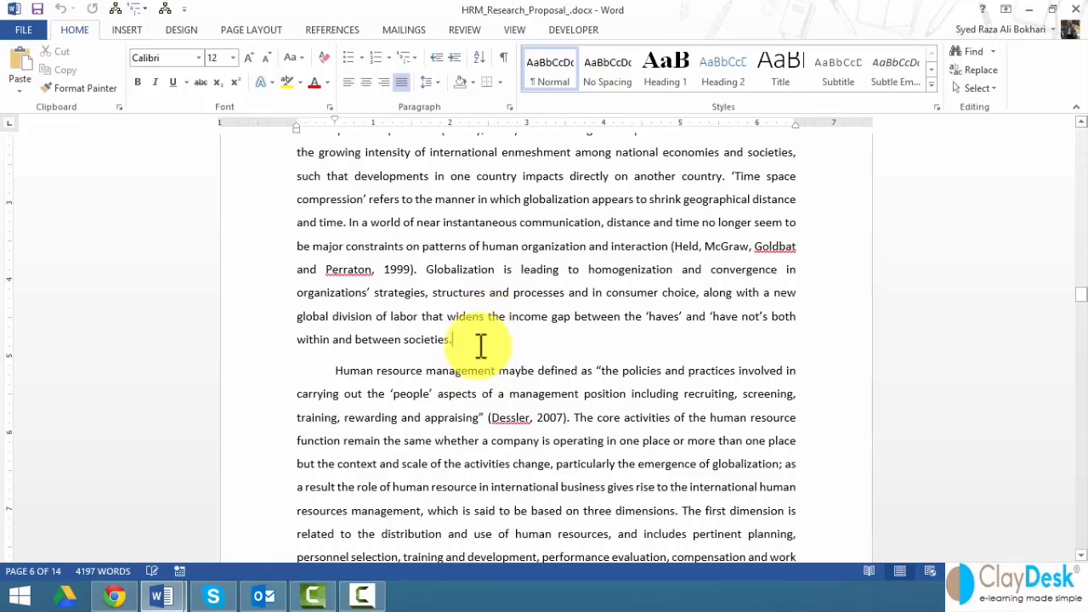
# - Type 'MANAGEMENT CONFERENCE AGENDA FORM' on a new line after the paragraph ending 'societies.'
pyautogui.press('Return')
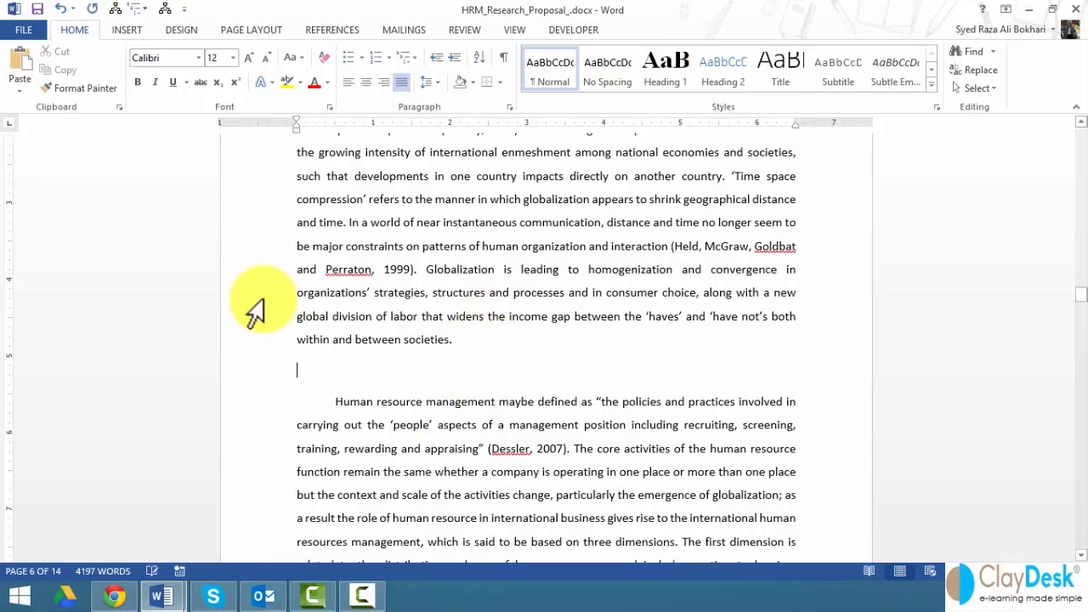
pyautogui.scroll(1, 275, 360)
pyautogui.scroll(-1, 280, 359)
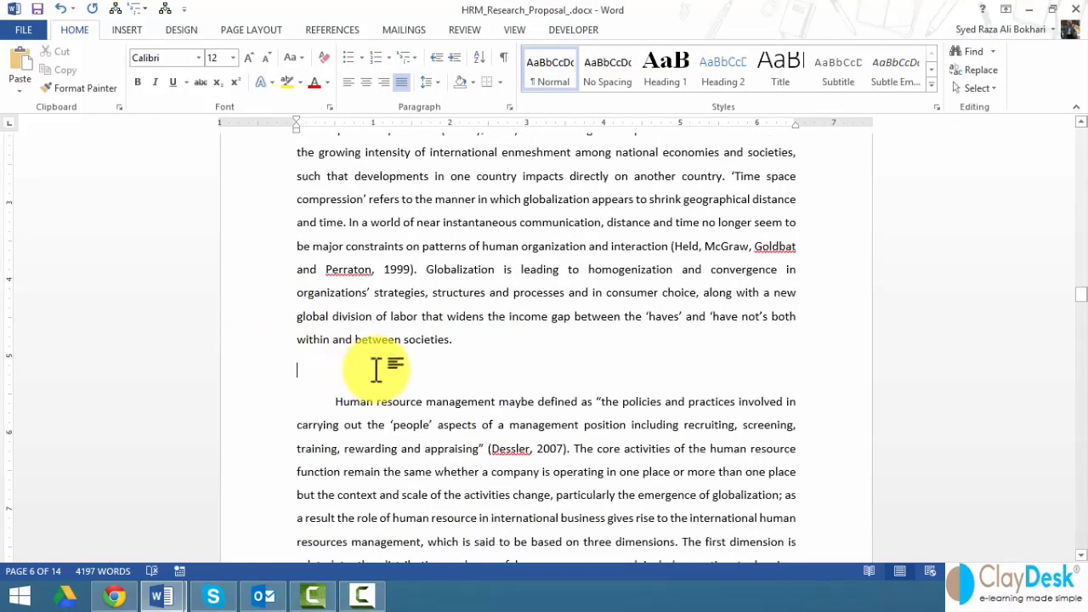
pyautogui.write('ma')
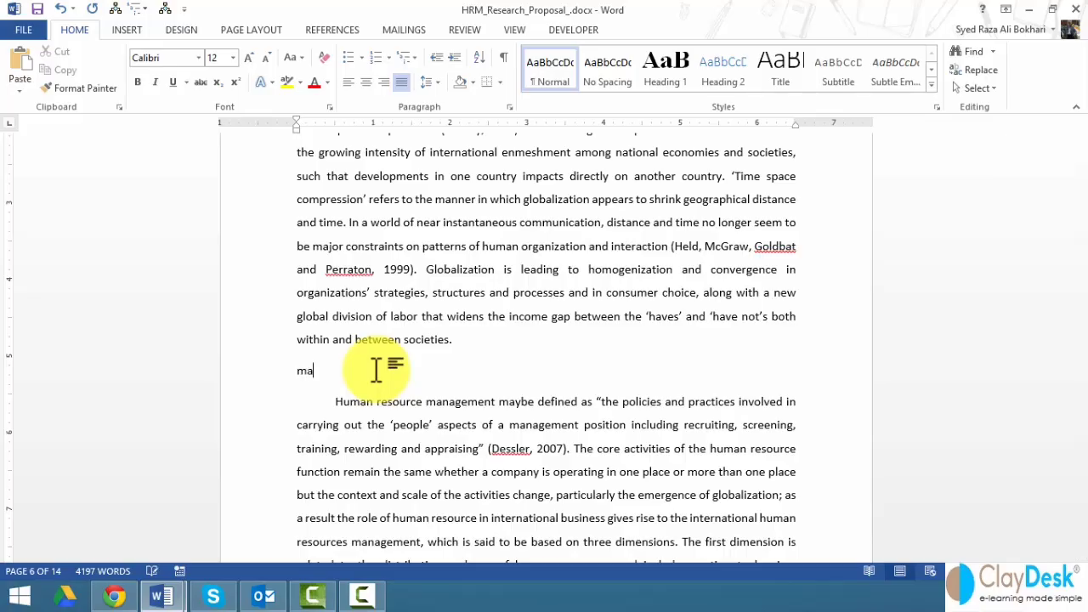
pyautogui.press('BackSpace')
pyautogui.press('BackSpace')
pyautogui.write('MANAGEN')
pyautogui.press('BackSpace')
pyautogui.write('MENT CONFEREN')
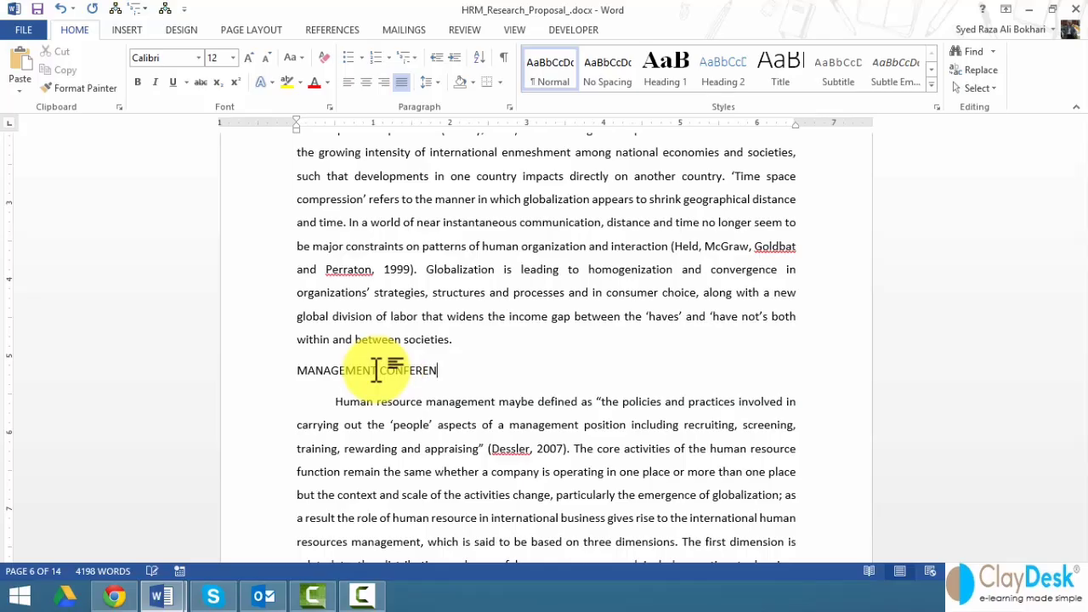
pyautogui.write('CE AGENDA FORM')
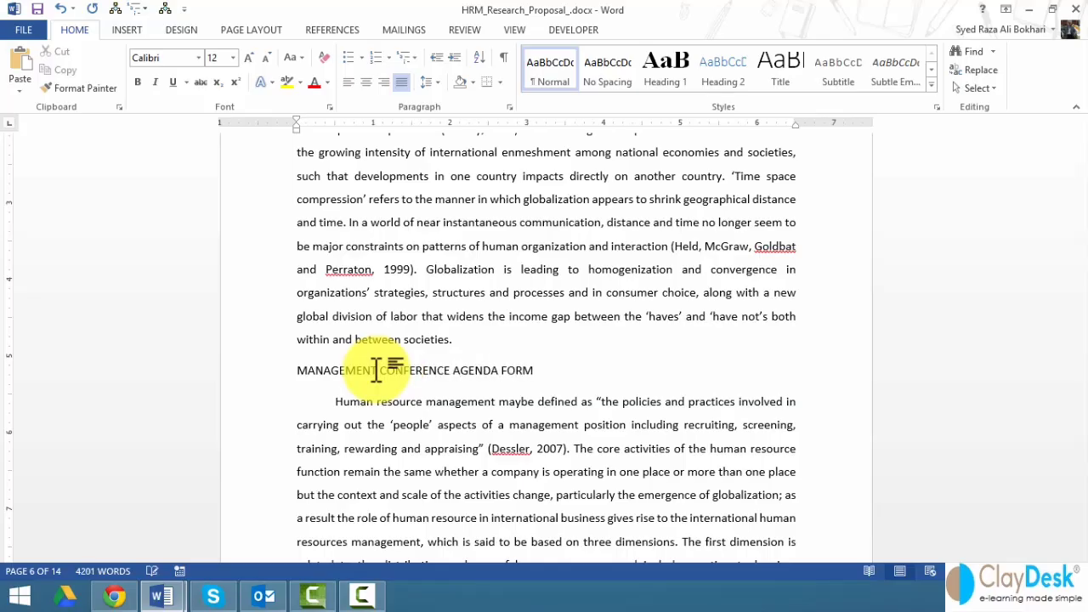
# - Make the heading bold and start a new non-bold line below it
pyautogui.tripleClick(375, 371)
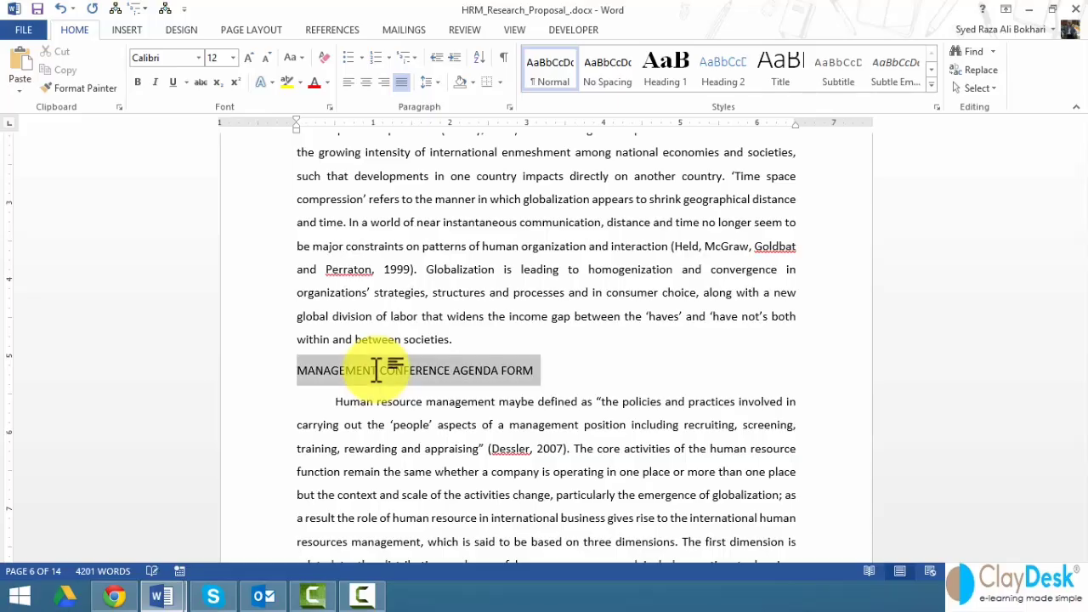
pyautogui.hotkey('ctrl', 'b')
pyautogui.press('End')
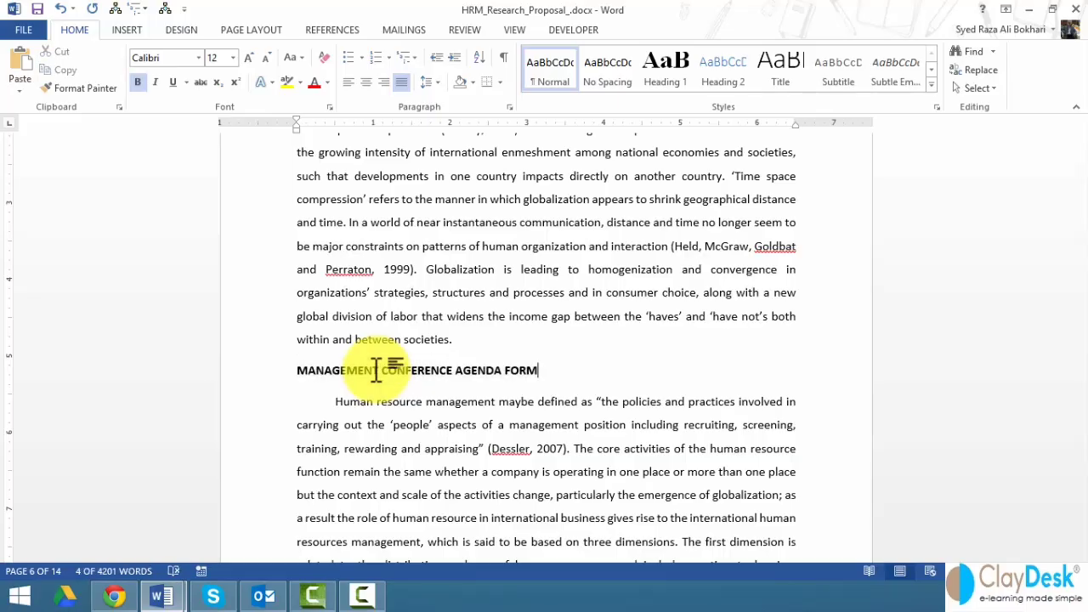
pyautogui.press('Return')
pyautogui.hotkey('ctrl', 'b')
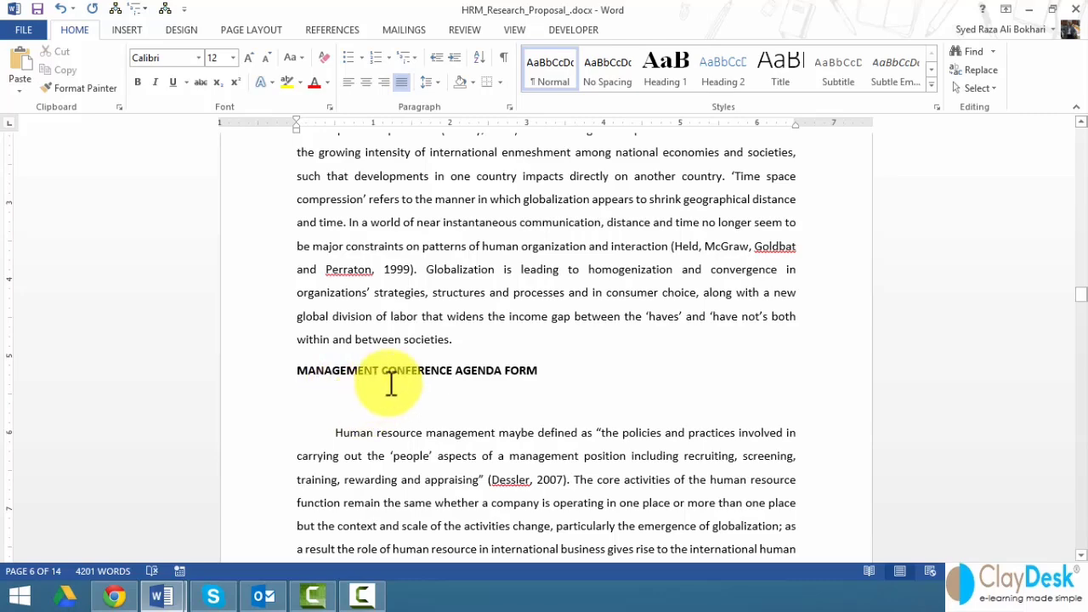
# - Confirm Developer is ticked in Word Options' Customize Ribbon settings and close Options
pyautogui.click(572, 28)
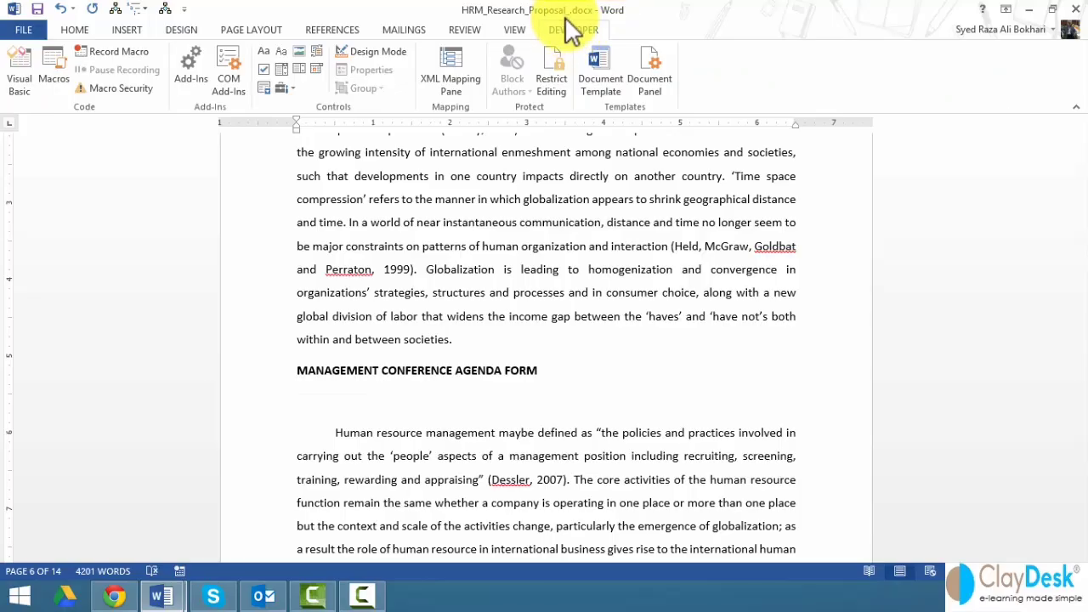
pyautogui.click(30, 34)
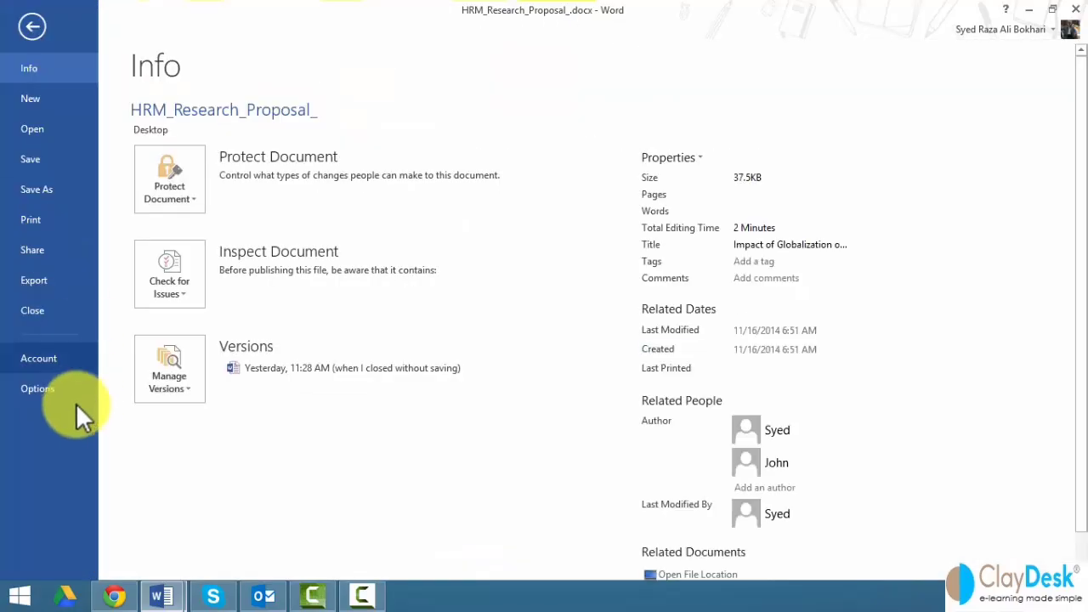
pyautogui.click(48, 392)
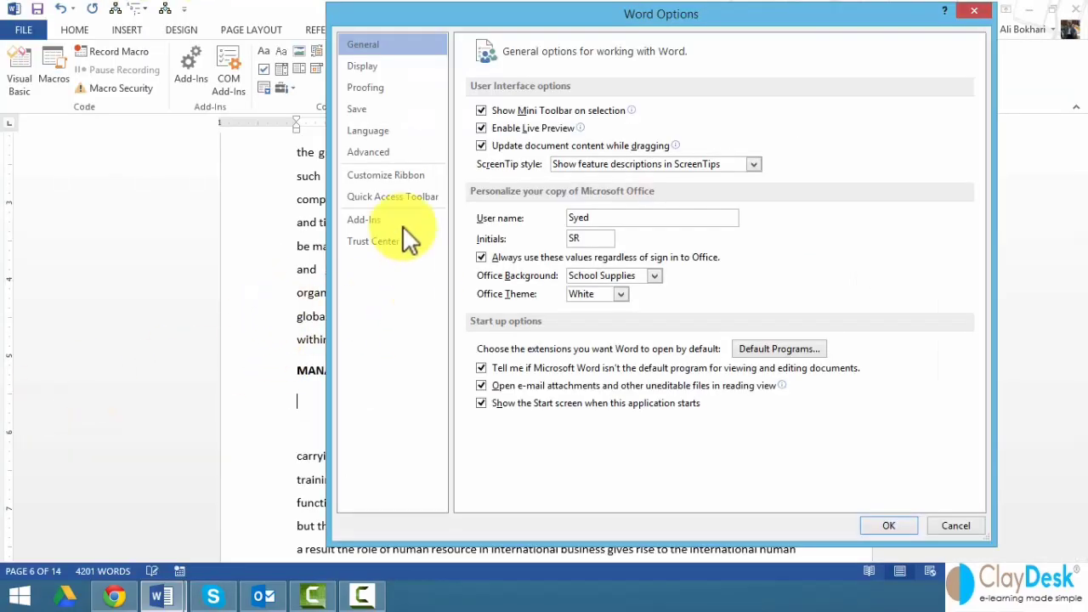
pyautogui.click(378, 176)
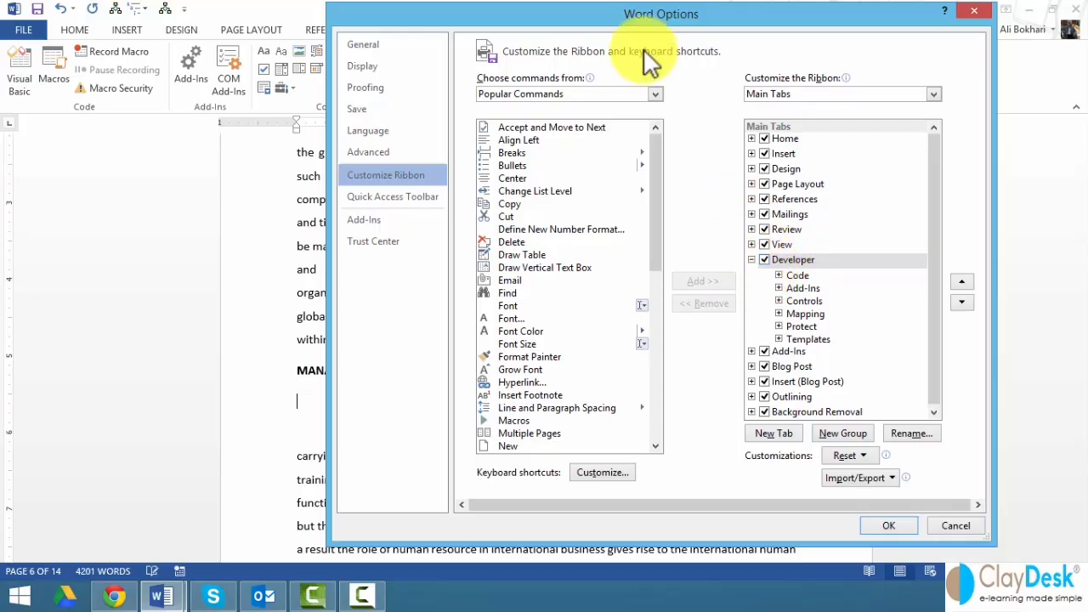
pyautogui.moveTo(589, 27); pyautogui.dragTo(557, 73)
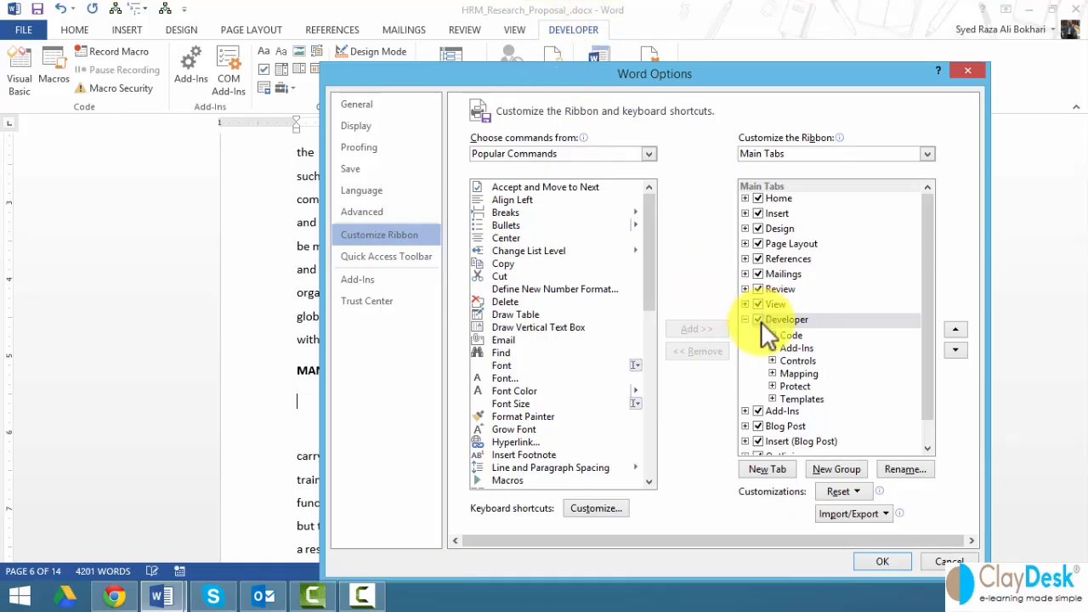
pyautogui.click(883, 564)
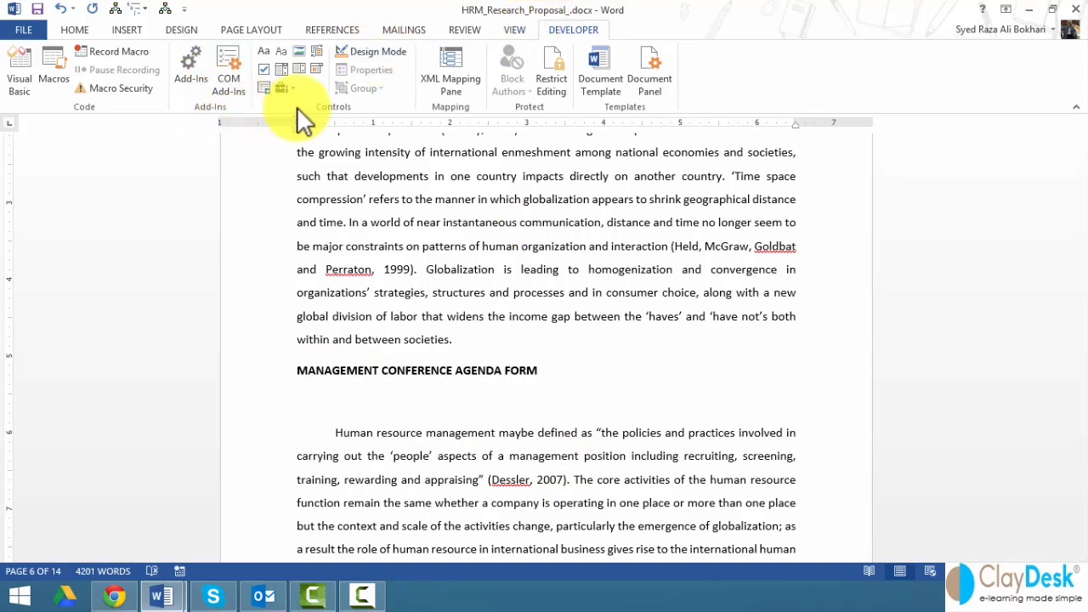
# - Turn on Design Mode and add a 'Name:' label followed by a plain text field
pyautogui.click(367, 54)
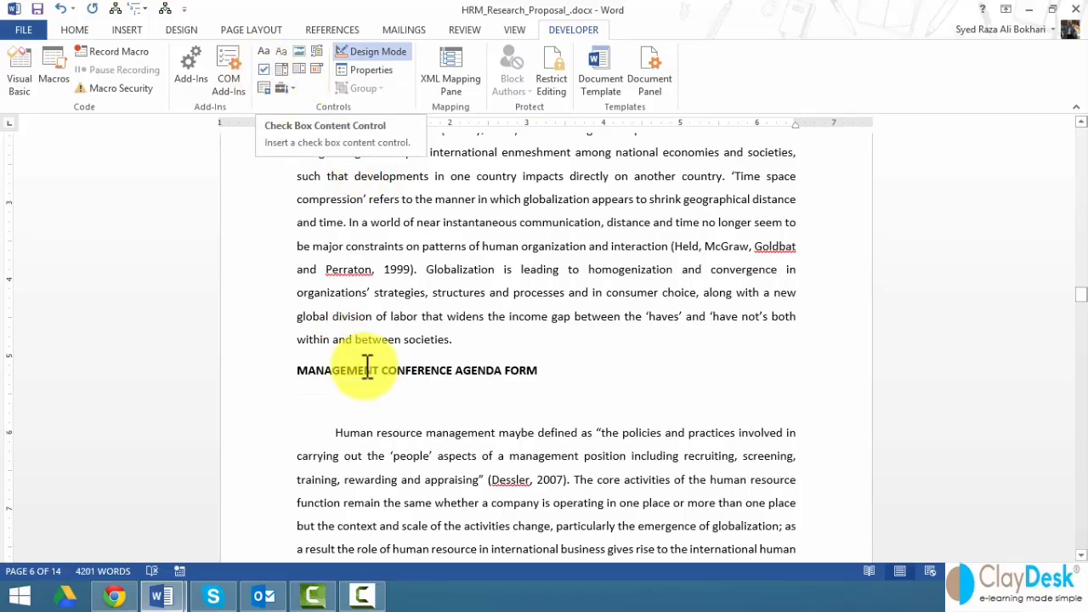
pyautogui.write('Name:')
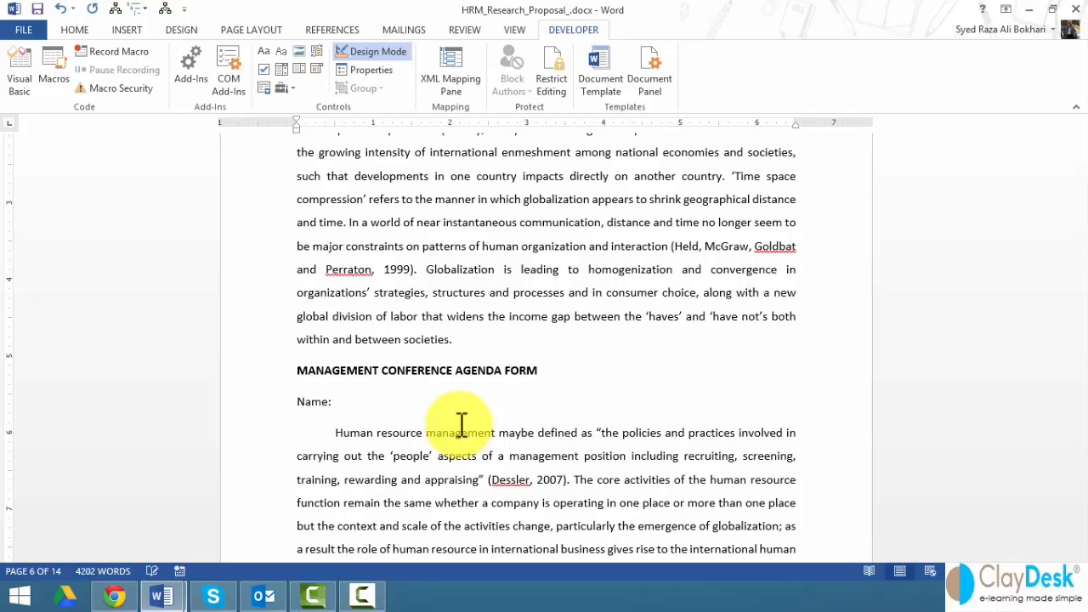
pyautogui.click(264, 52)
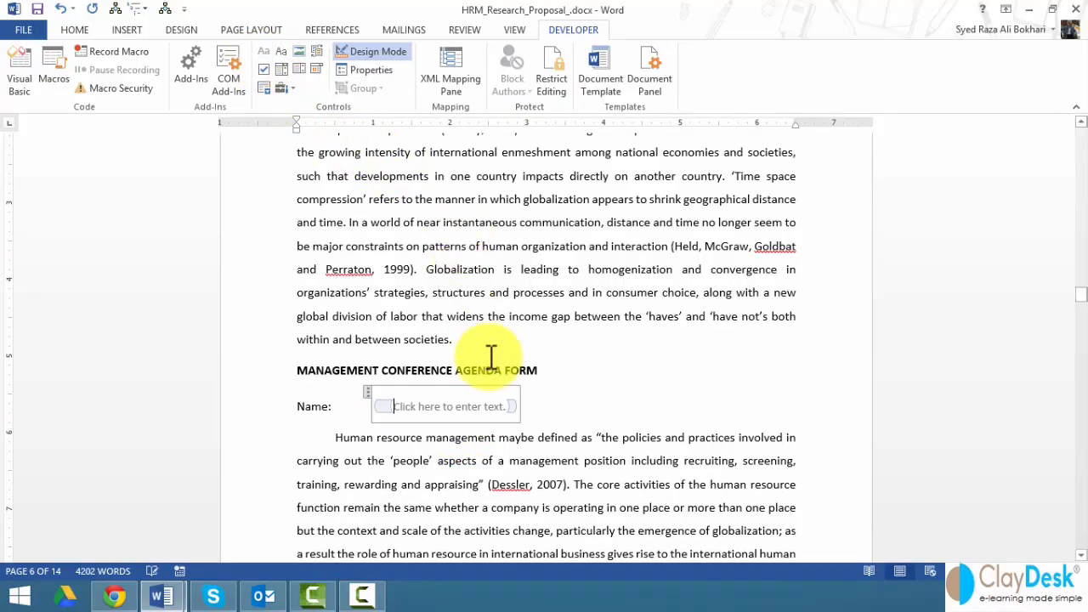
pyautogui.click(562, 409)
pyautogui.press('Return')
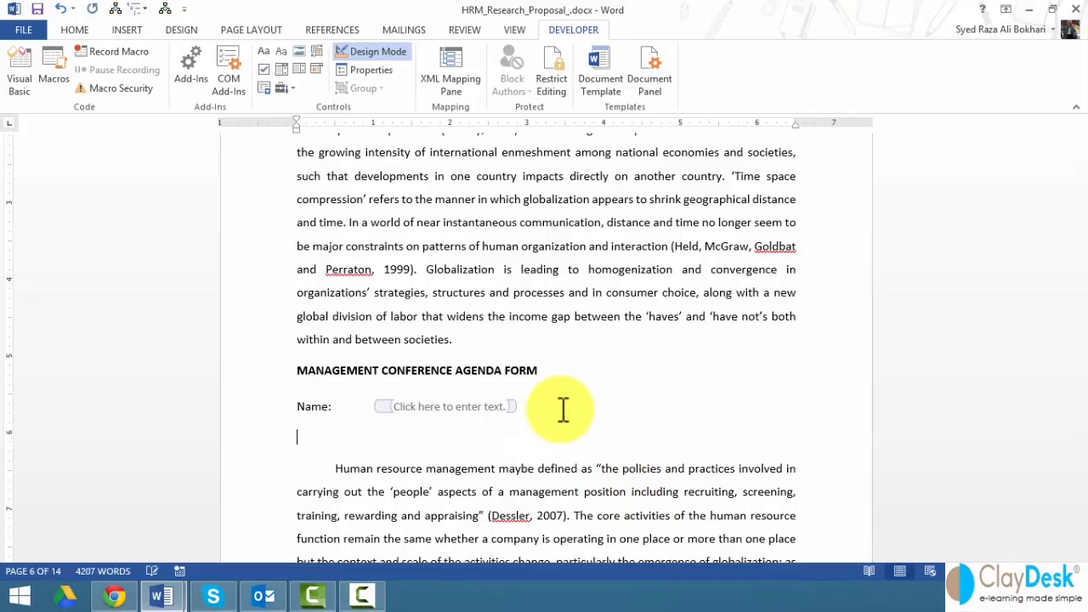
# - Add an 'Address:' label with a tab and a plain text field, then an empty line
pyautogui.write('Address:')
pyautogui.press('Tab')
pyautogui.click(265, 49)
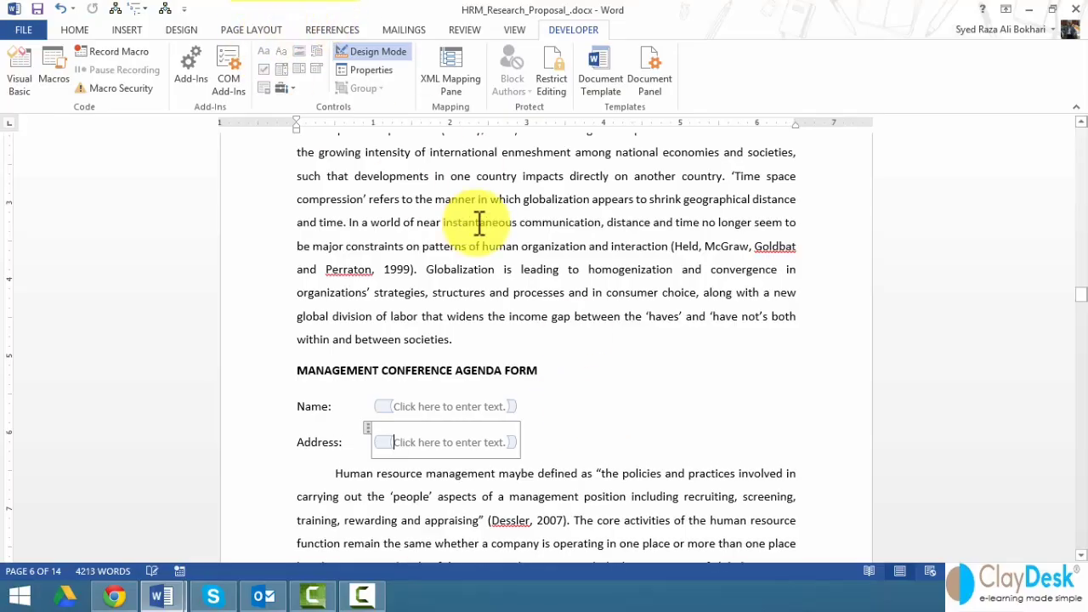
pyautogui.click(539, 439)
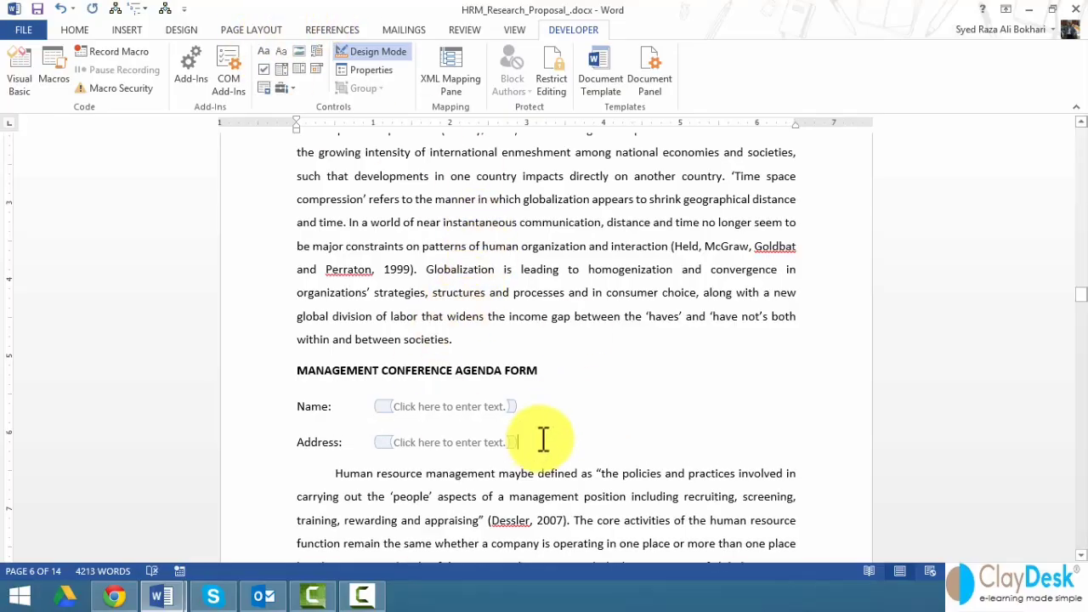
pyautogui.press('Return')
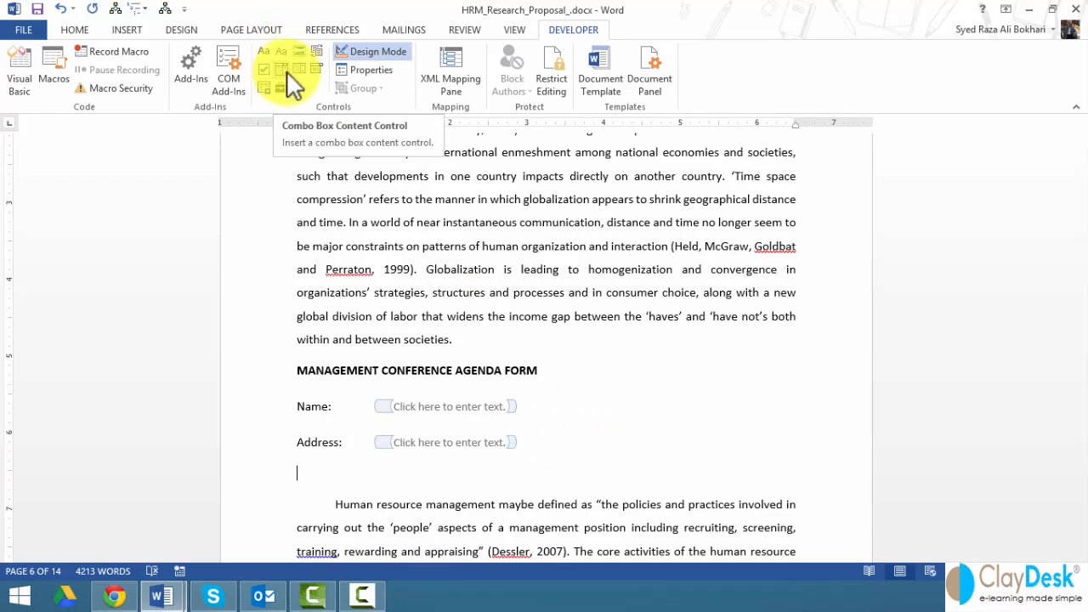
pyautogui.scroll(-1, 425, 389)
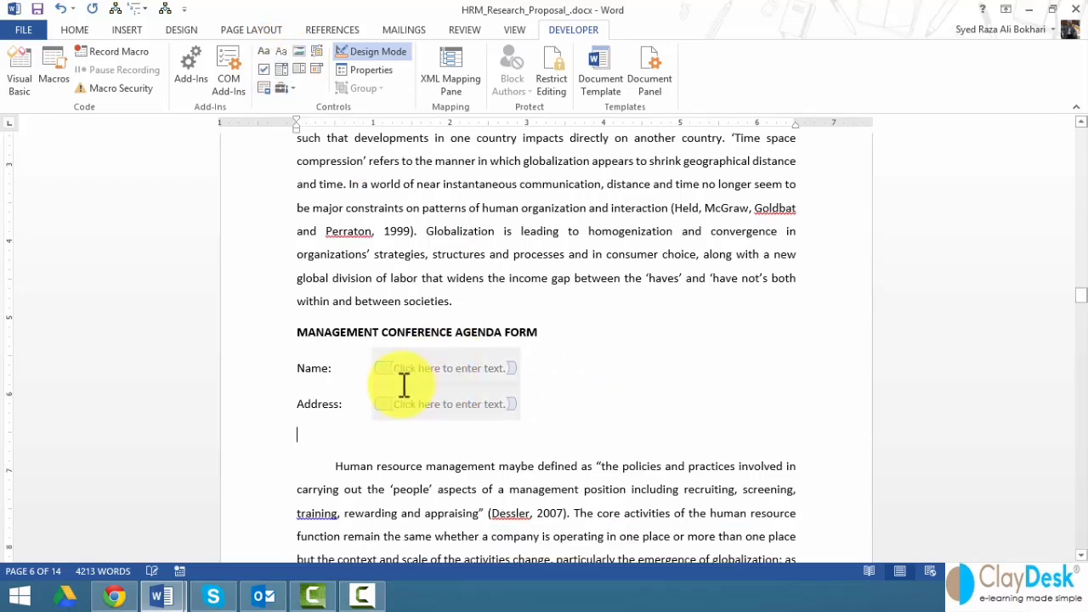
# - Insert a drop-down list field and add Chicago and San Francisco as choices
pyautogui.click(285, 70)
pyautogui.rightClick(353, 437)
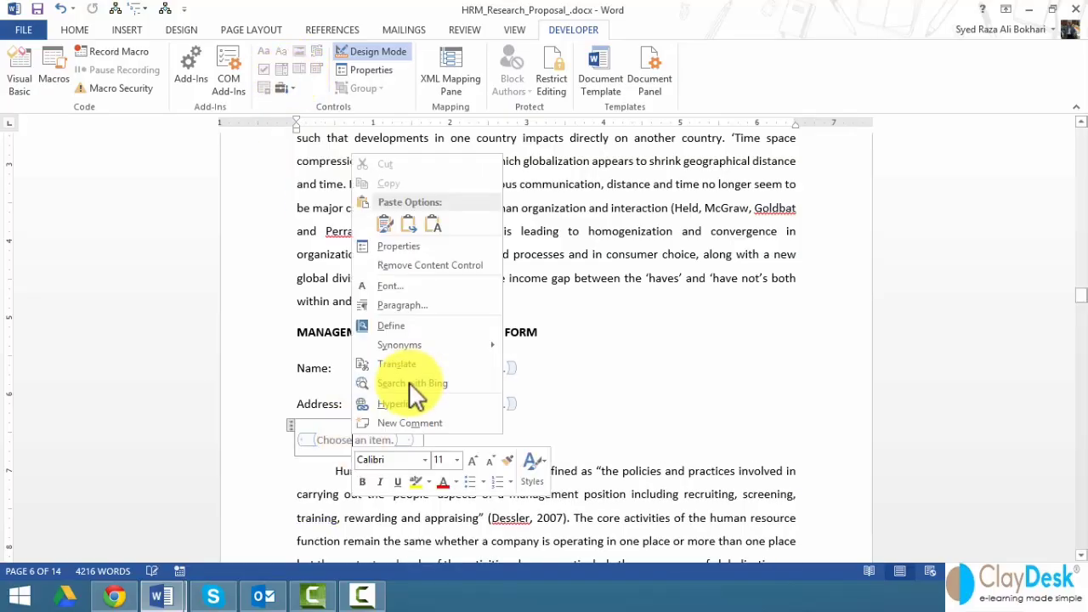
pyautogui.click(390, 247)
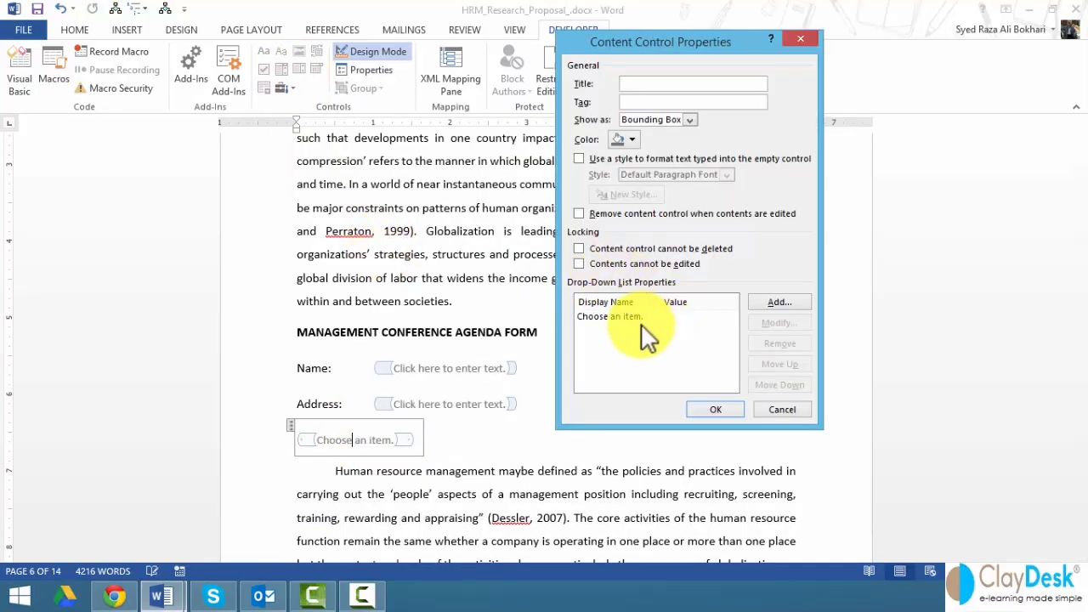
pyautogui.click(767, 301)
pyautogui.write('C')
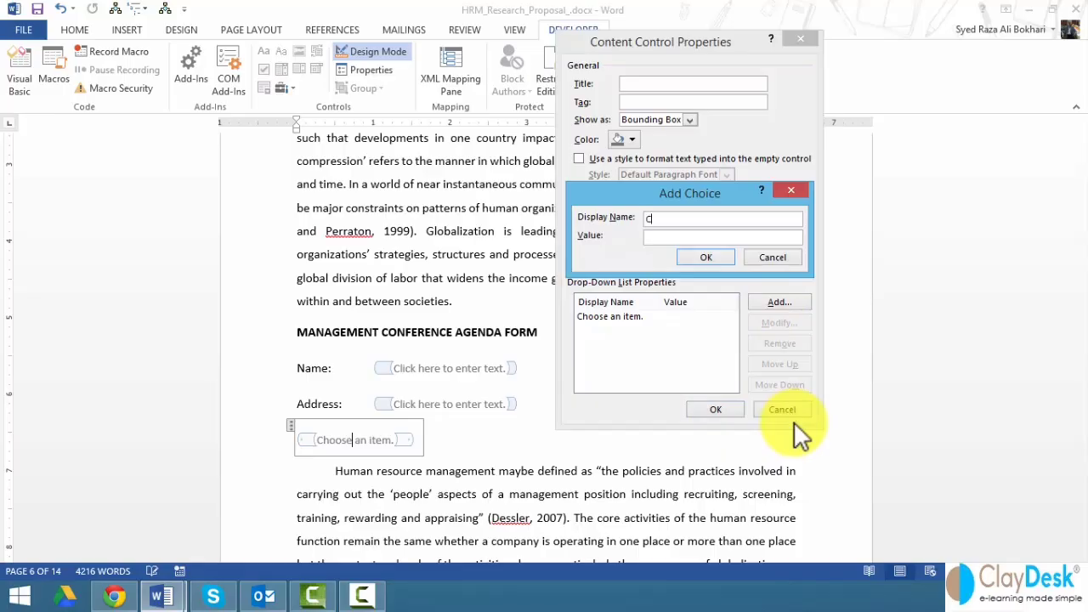
pyautogui.write('hiacgo')
pyautogui.press('Return')
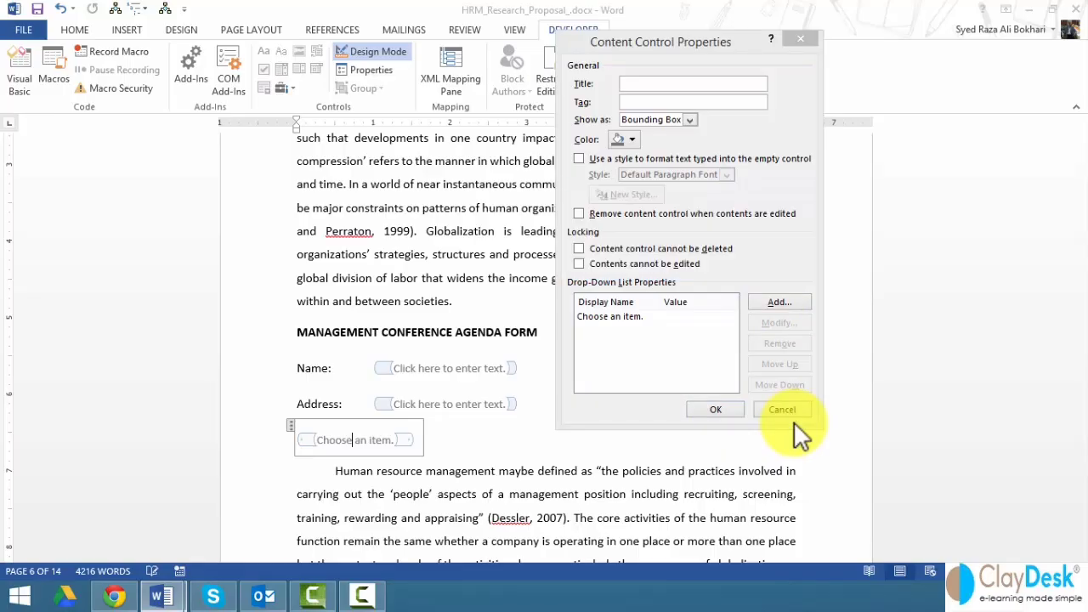
pyautogui.click(780, 299)
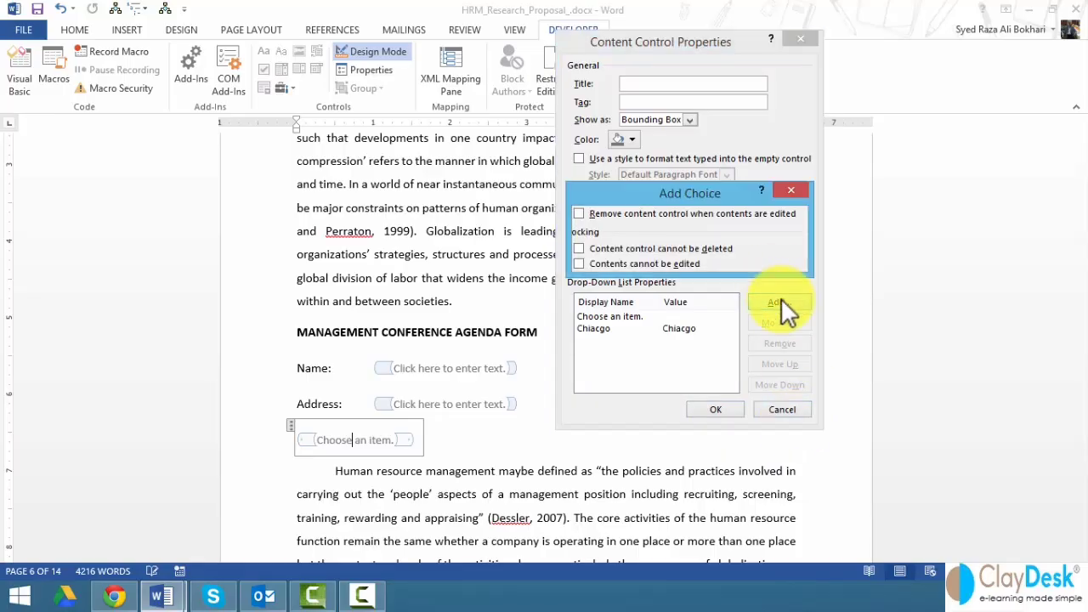
pyautogui.write('San ')
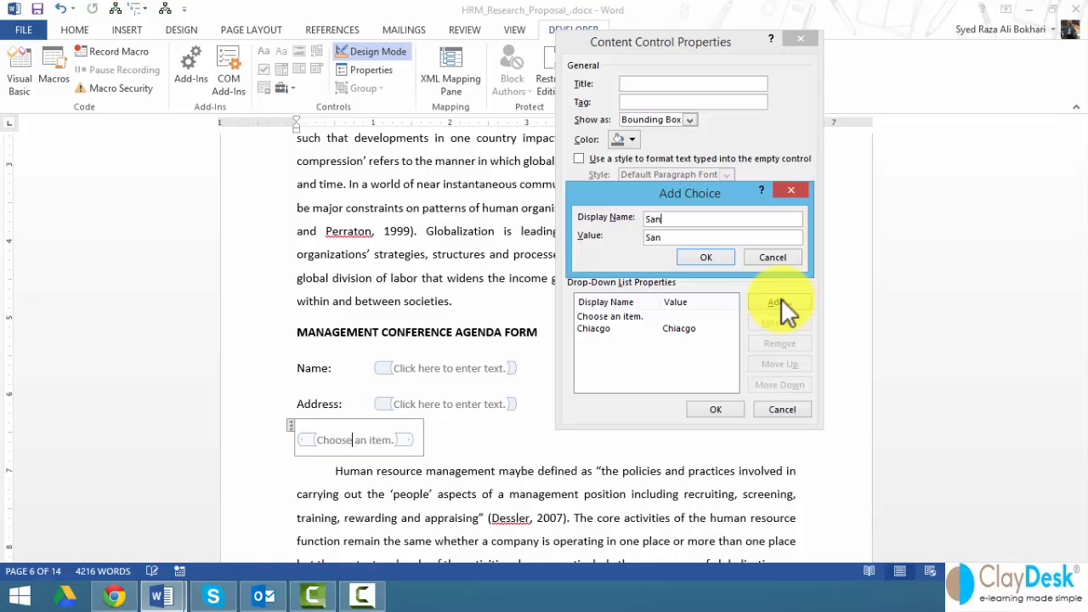
pyautogui.write('Francisco')
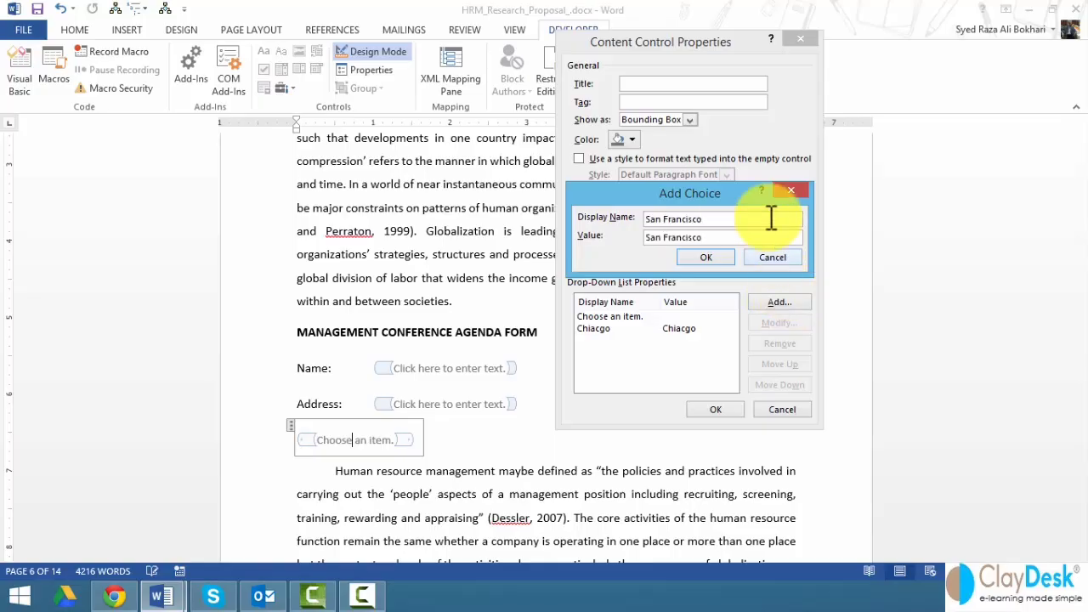
pyautogui.click(708, 257)
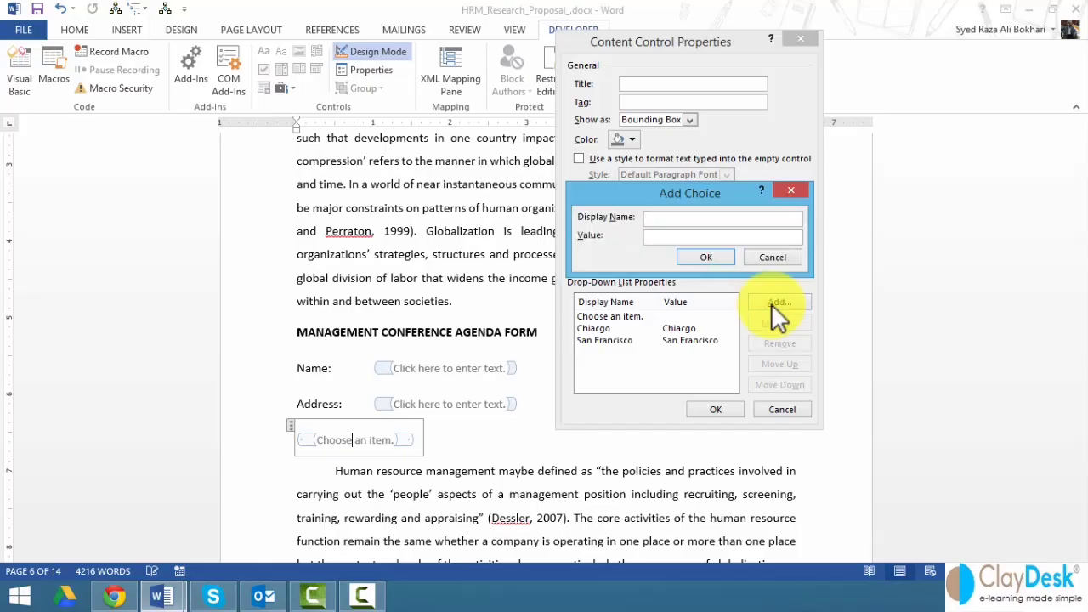
# - Add Austin and New York to the drop-down choices and apply the properties
pyautogui.write('Austn')
pyautogui.press('BackSpace')
pyautogui.write('in')
pyautogui.click(704, 257)
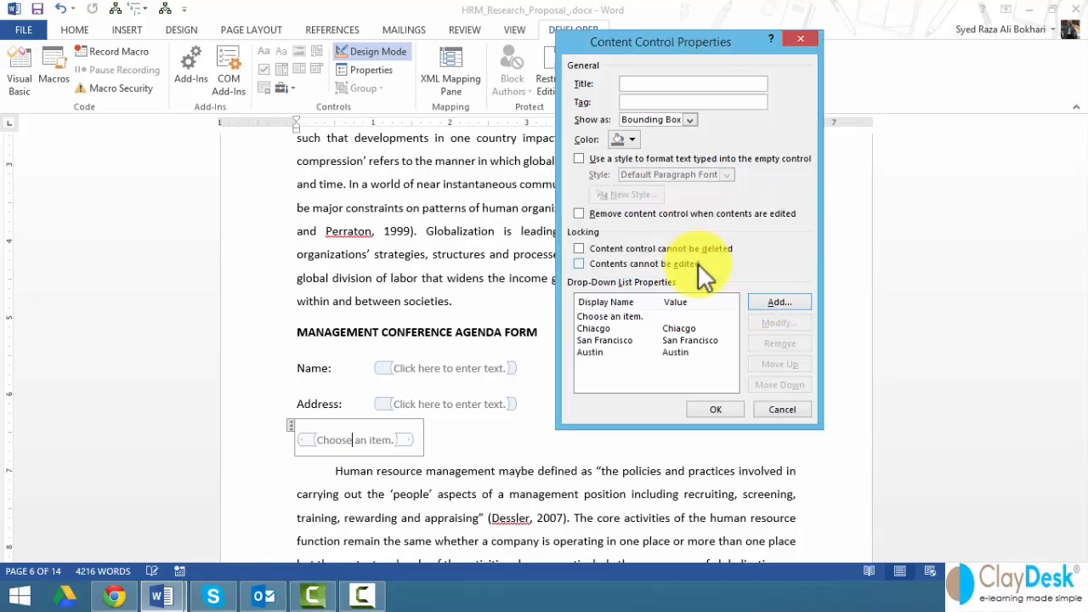
pyautogui.click(766, 301)
pyautogui.write('N')
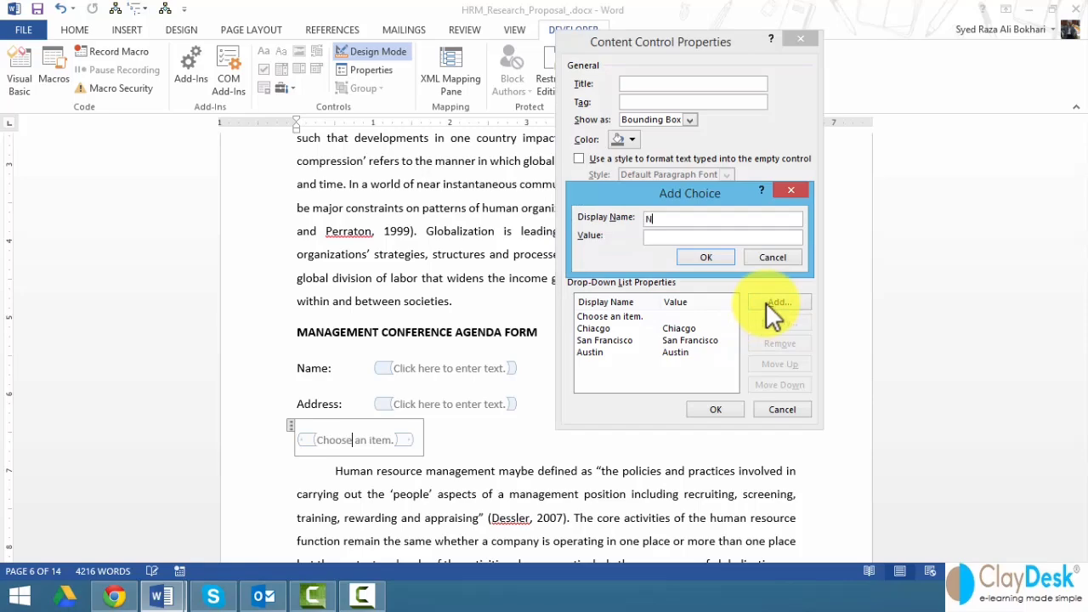
pyautogui.write('ew York')
pyautogui.click(699, 255)
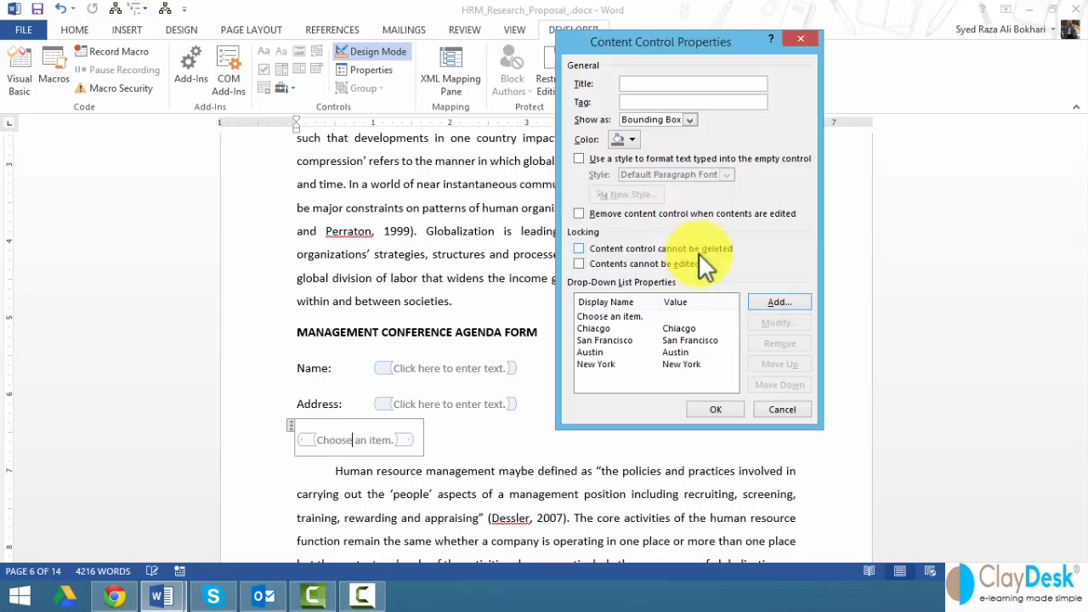
pyautogui.click(707, 409)
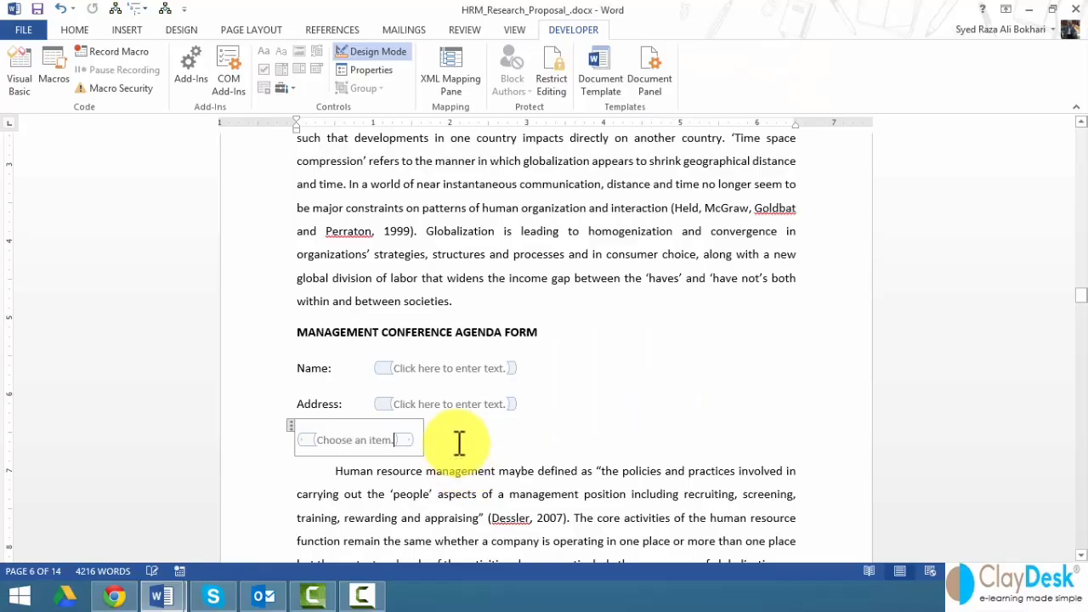
# - Label the drop-down 'Pick a location:' and tab-align the location, Address and Name fields
pyautogui.click(292, 441)
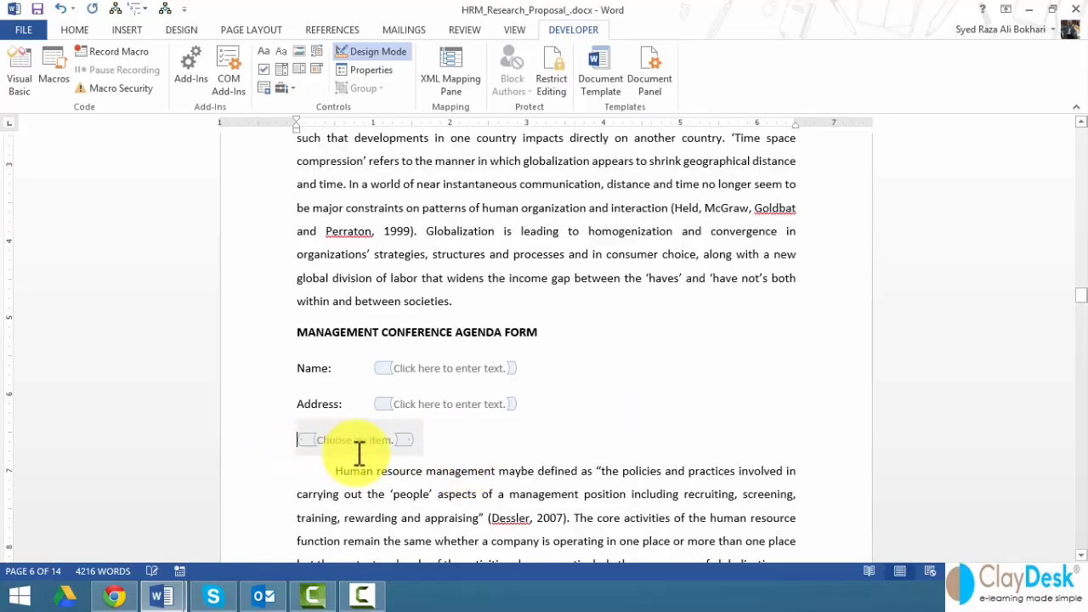
pyautogui.write('Pick')
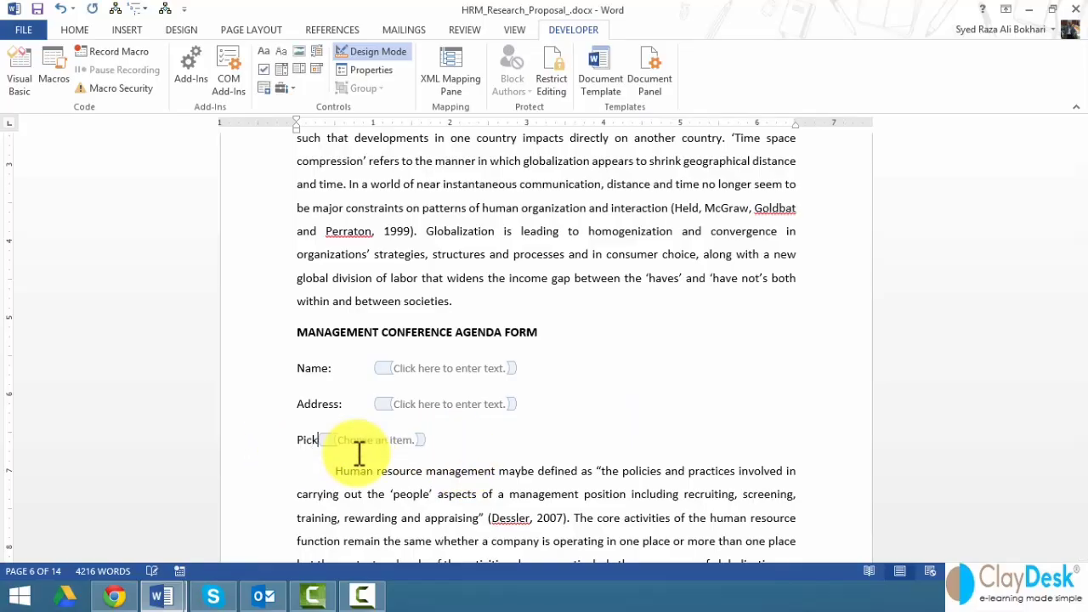
pyautogui.write(' a location:')
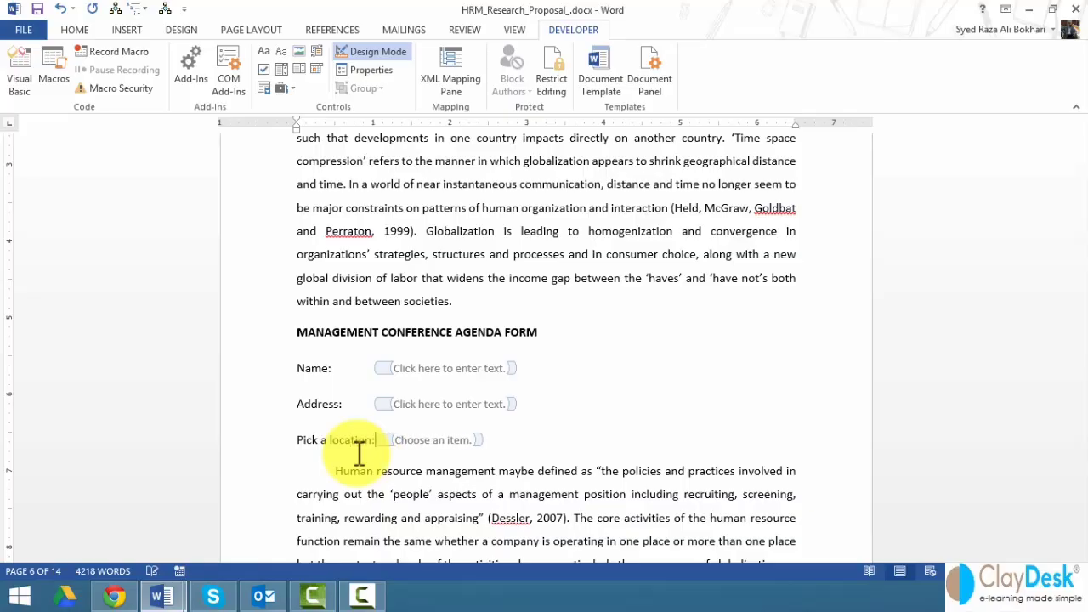
pyautogui.press('Tab')
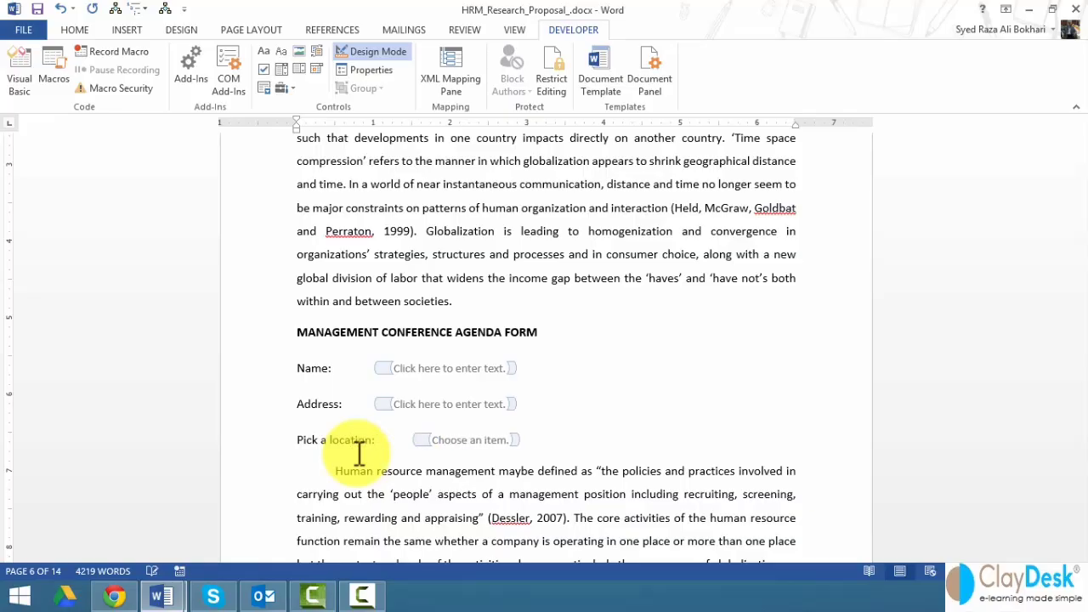
pyautogui.click(378, 406)
pyautogui.press('Tab')
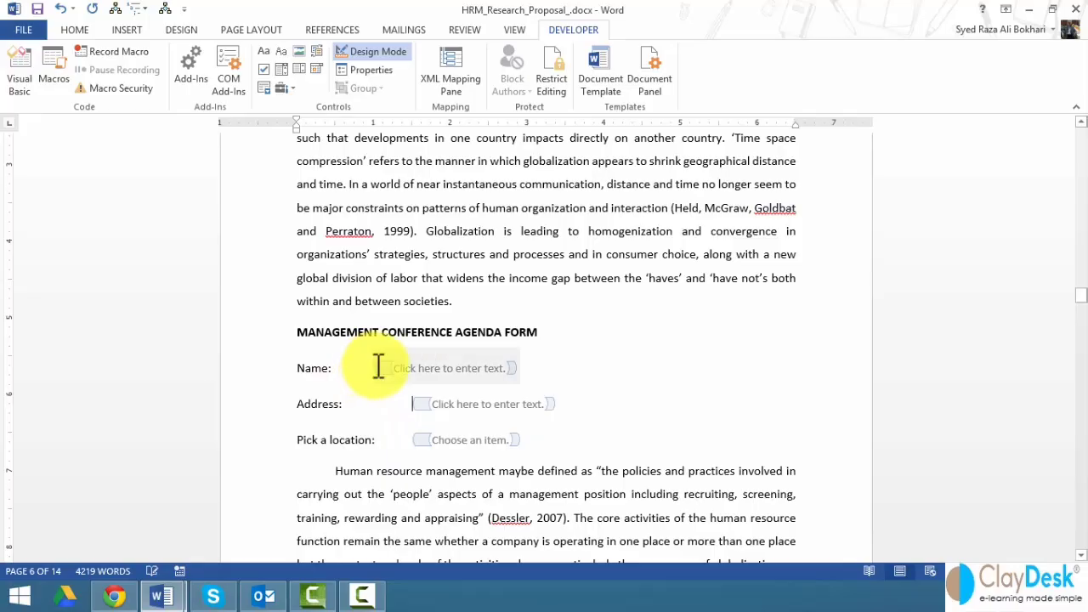
pyautogui.click(378, 368)
pyautogui.press('Tab')
# - Add an 'Arrival Date:' line with a tab-aligned date picker field, then an empty line
pyautogui.scroll(-1, 510, 399)
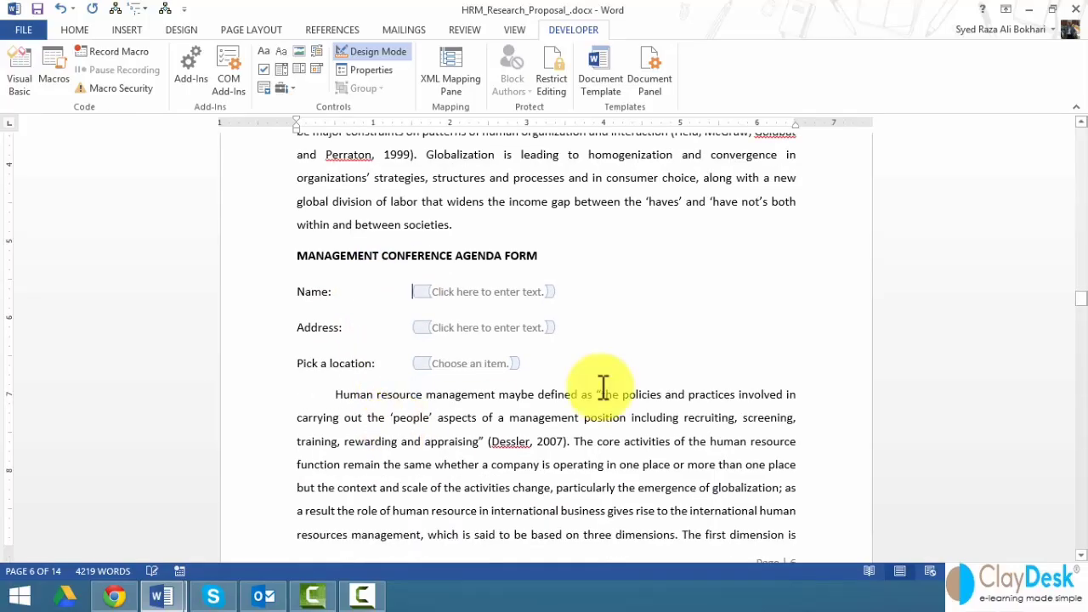
pyautogui.click(571, 363)
pyautogui.press('Return')
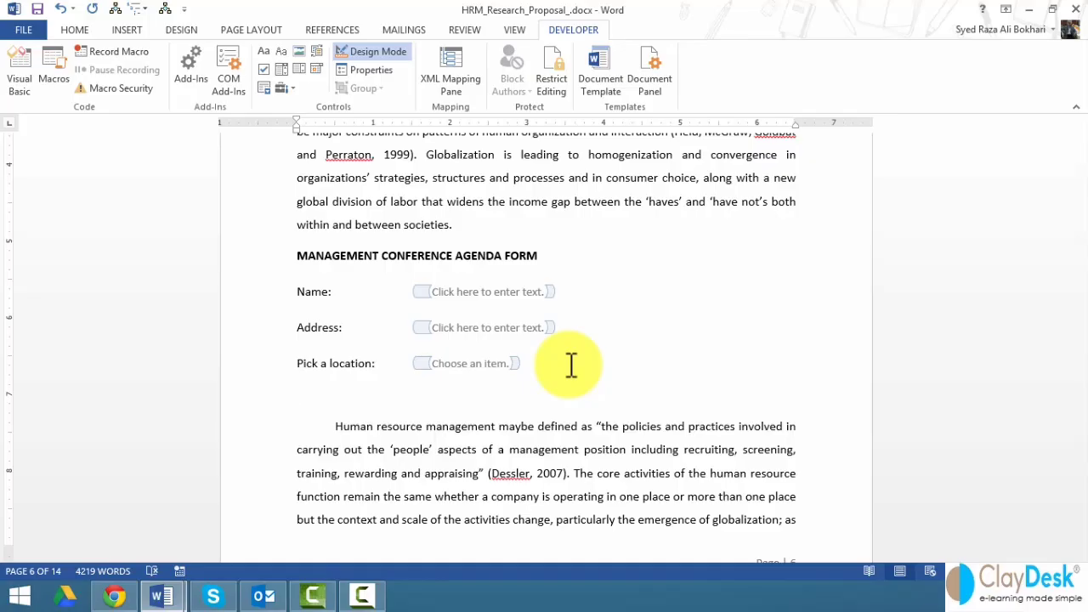
pyautogui.write('Arrival Dates')
pyautogui.press('BackSpace')
pyautogui.write(':')
pyautogui.press('Tab')
pyautogui.click(318, 68)
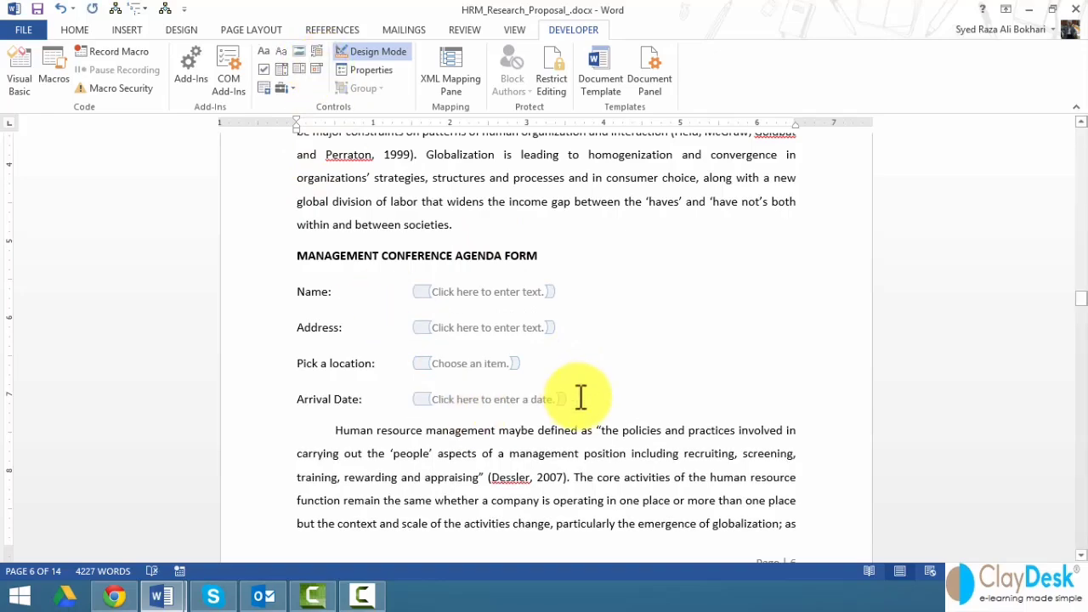
pyautogui.press('Return')
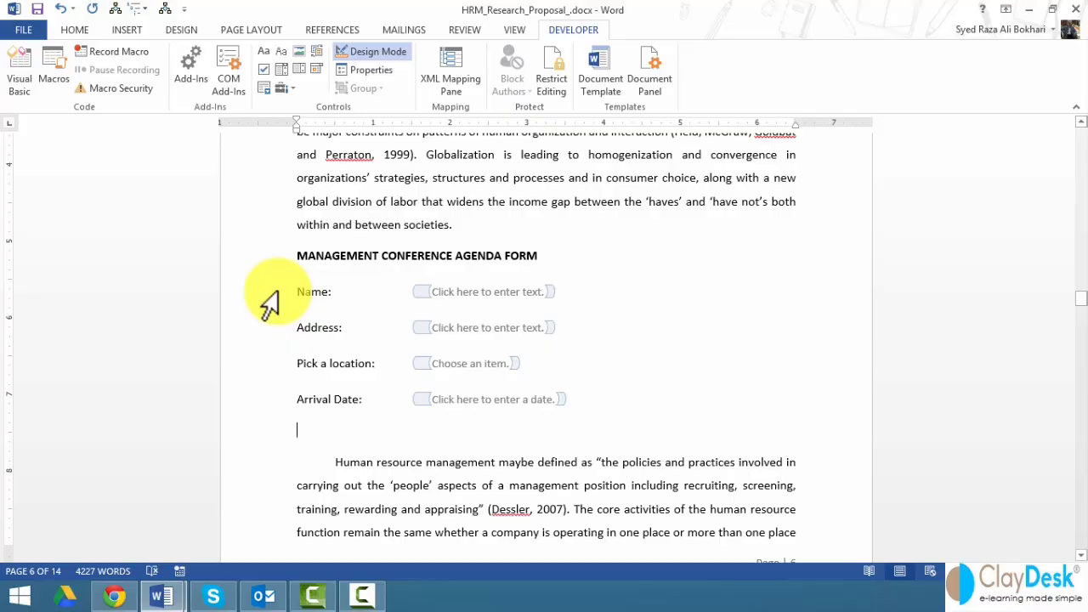
pyautogui.scroll(-1, 268, 298)
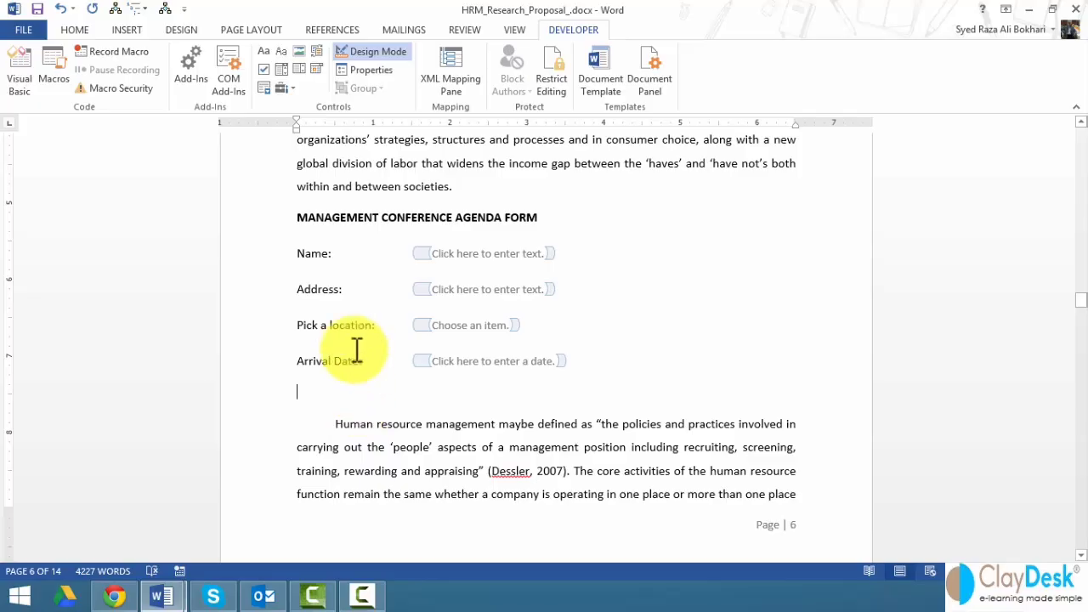
# - Insert an ActiveX command button below Arrival Date and open its Properties window
pyautogui.click(290, 90)
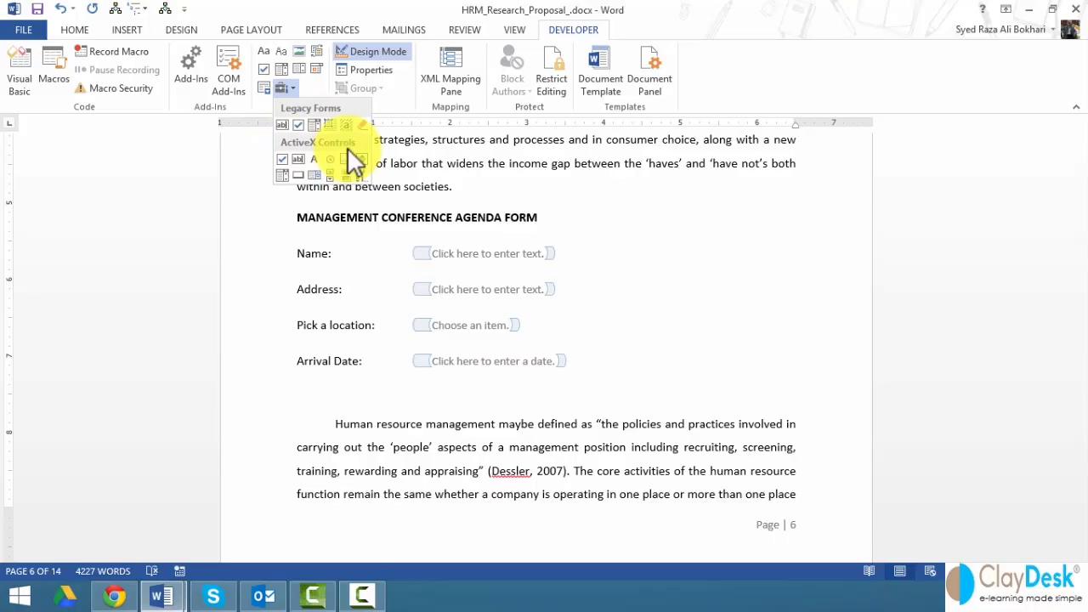
pyautogui.click(296, 177)
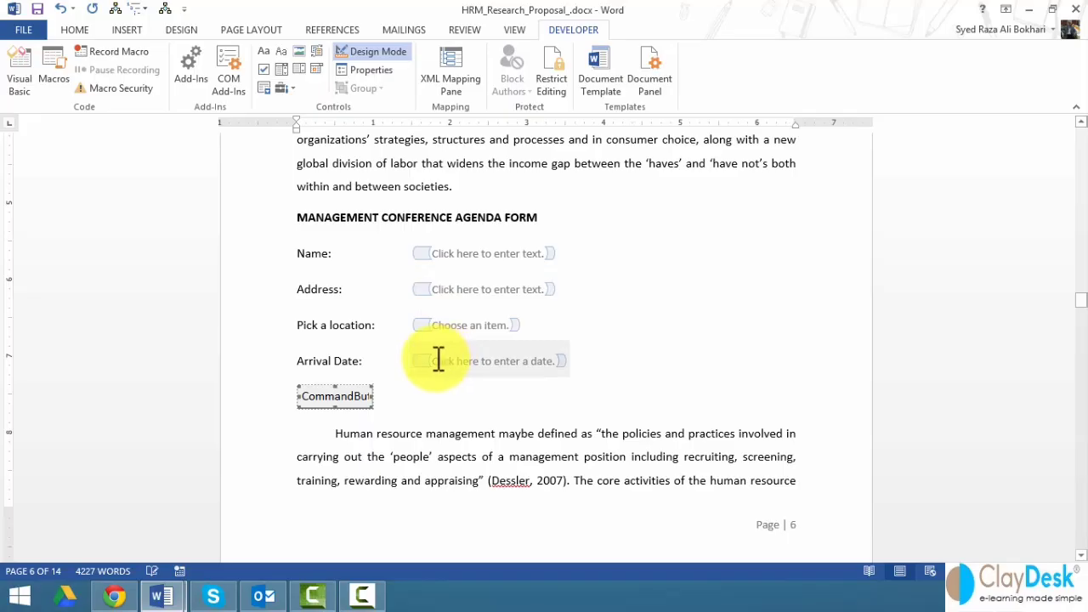
pyautogui.rightClick(334, 398)
pyautogui.click(385, 289)
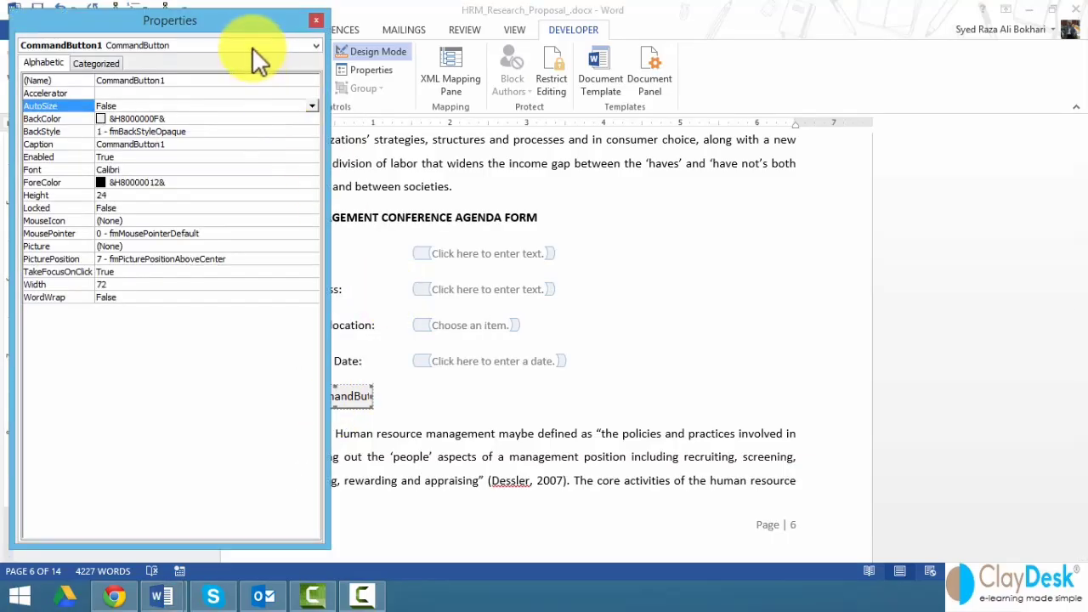
# - Rename the button from CommandButton1 to Submit and make its text colour blue
pyautogui.moveTo(330, 125); pyautogui.dragTo(464, 136)
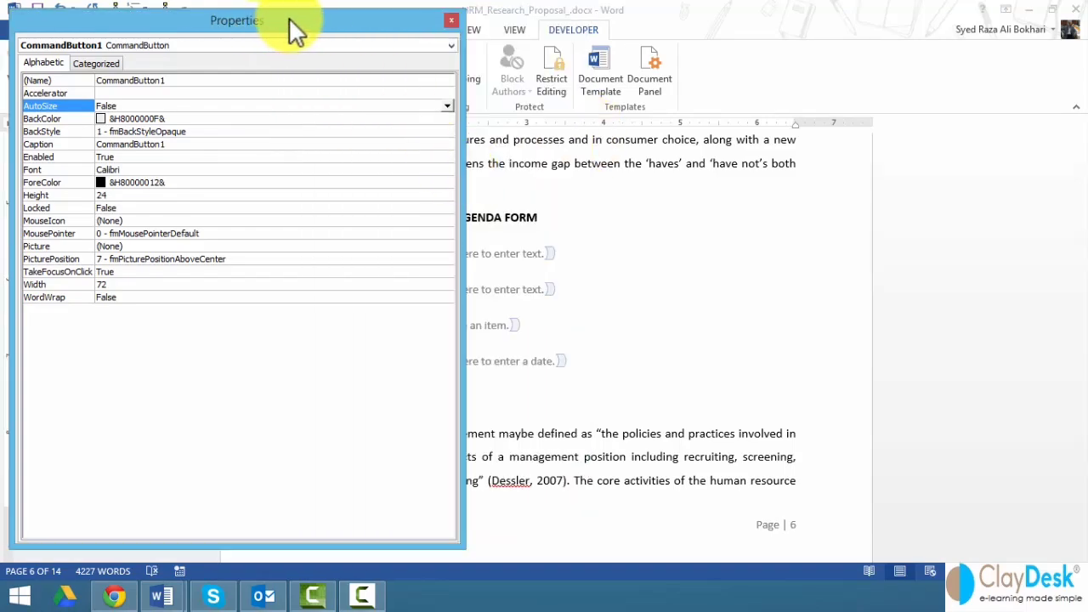
pyautogui.moveTo(290, 21); pyautogui.dragTo(766, 25)
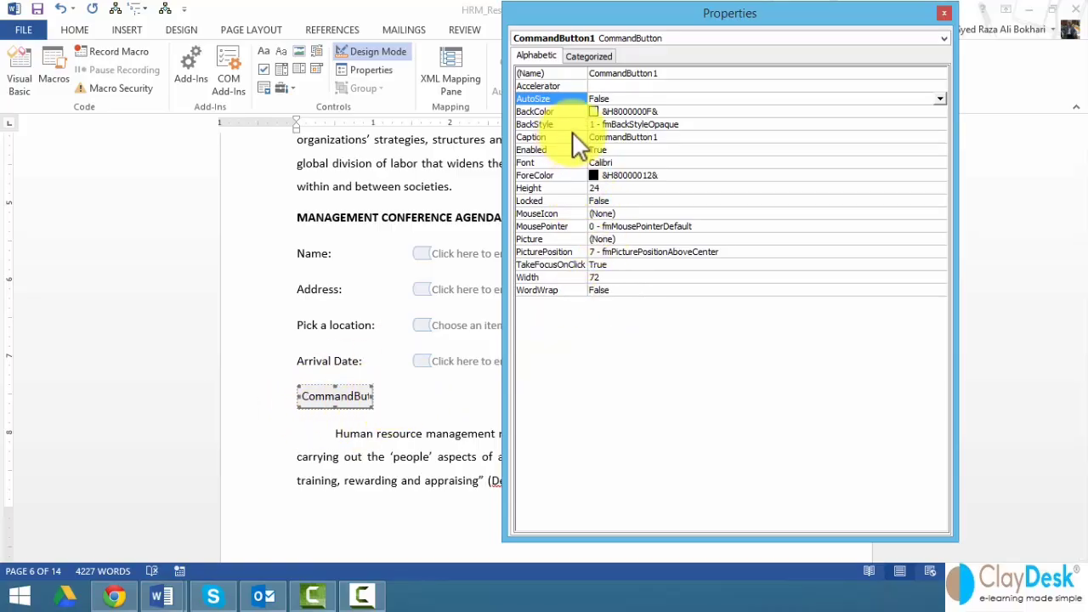
pyautogui.click(620, 73)
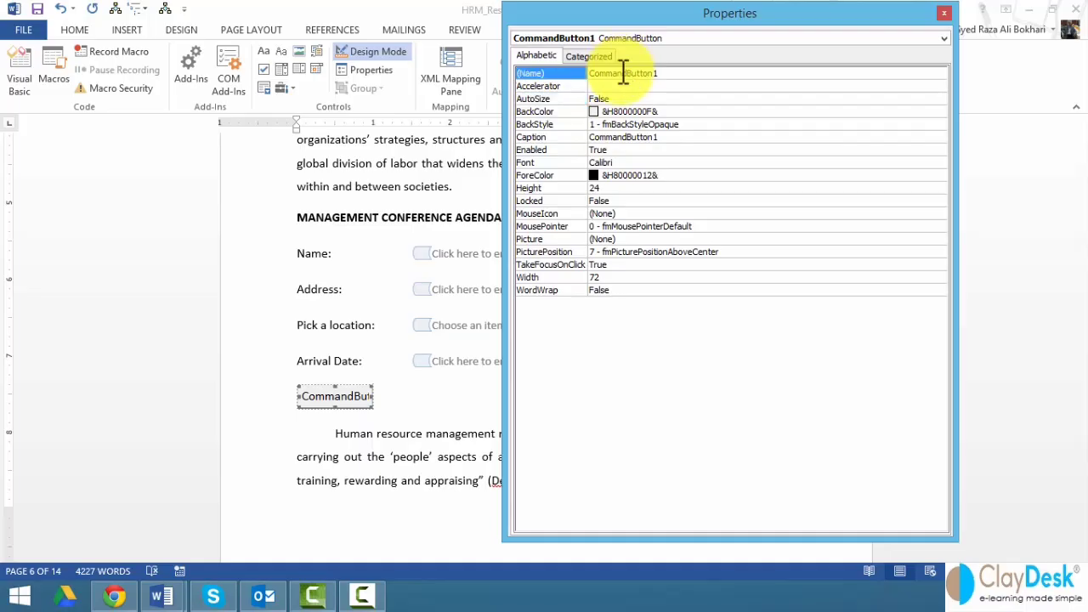
pyautogui.doubleClick(626, 73)
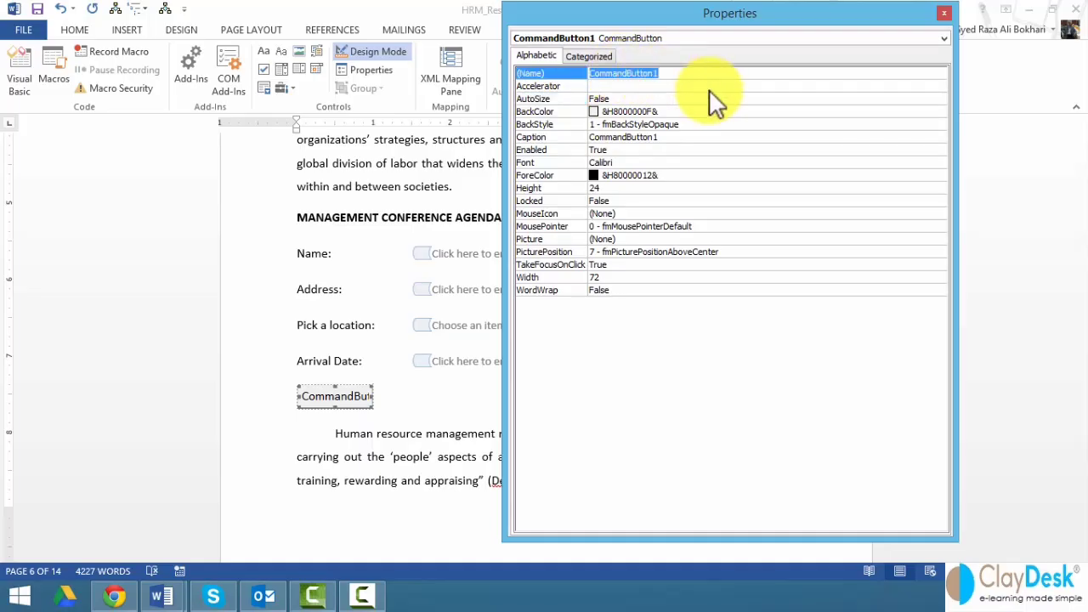
pyautogui.write('Submit')
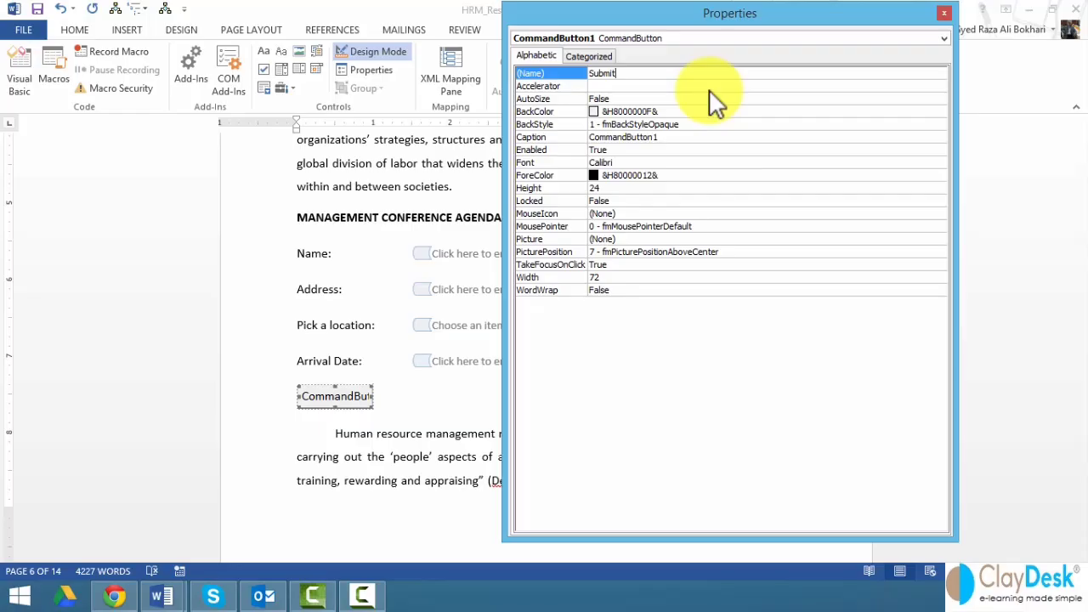
pyautogui.click(608, 174)
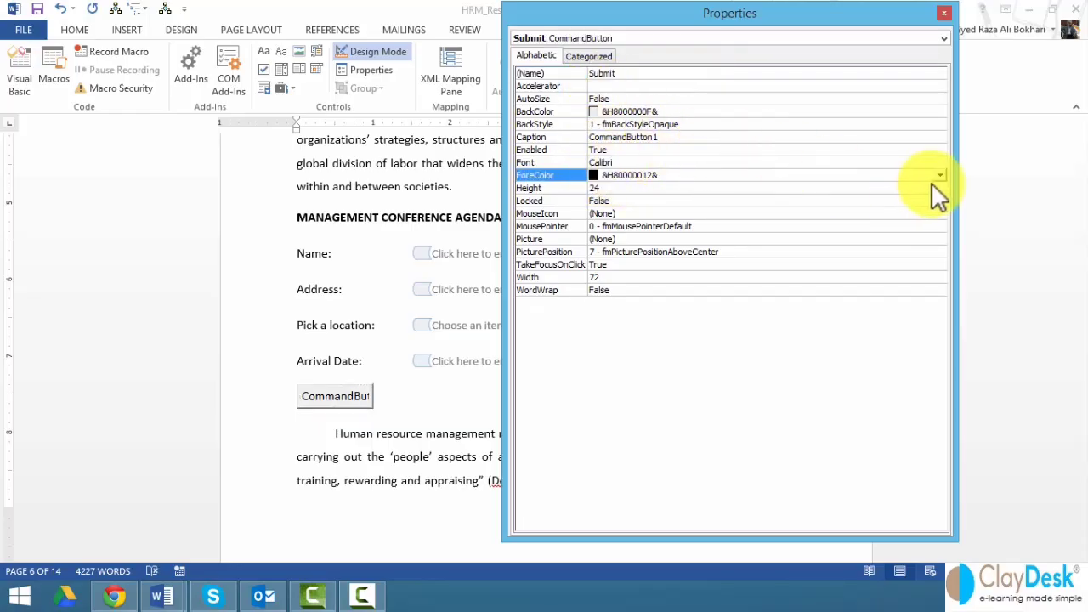
pyautogui.click(939, 175)
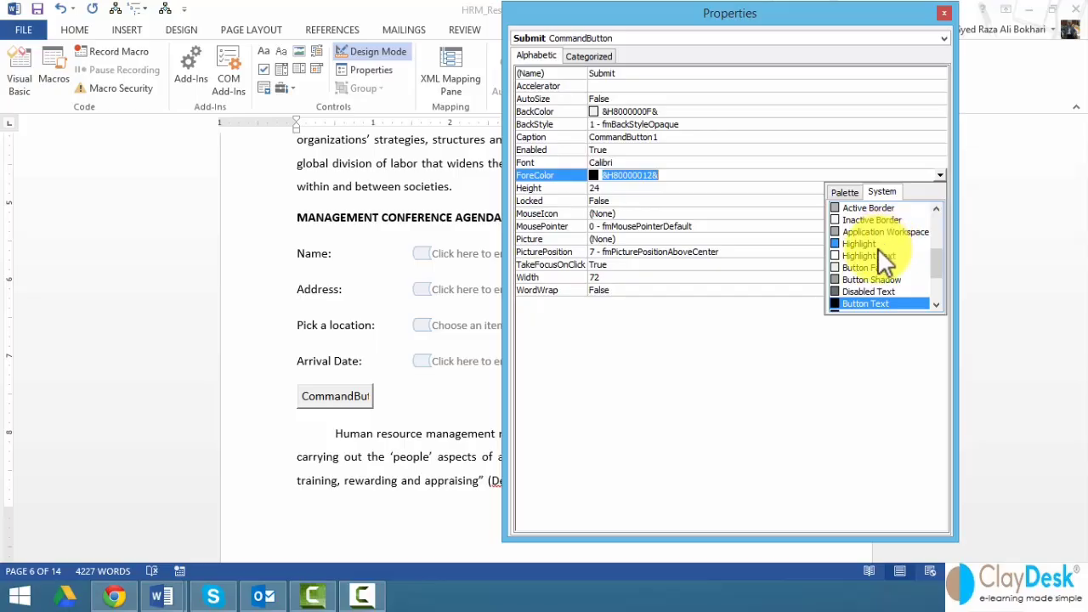
pyautogui.moveTo(938, 262); pyautogui.dragTo(872, 185)
pyautogui.click(845, 190)
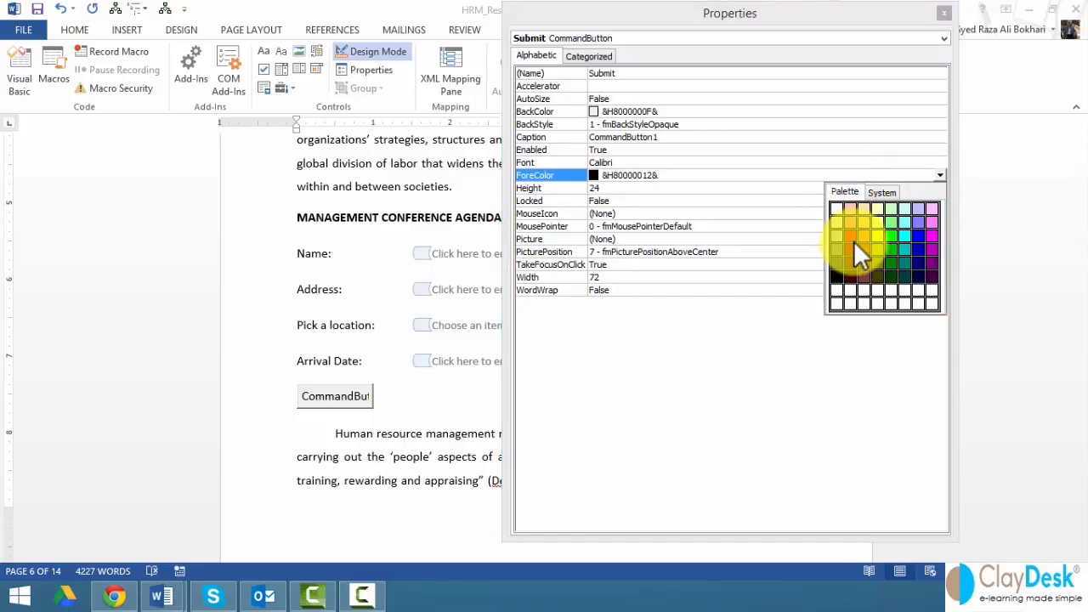
pyautogui.click(918, 237)
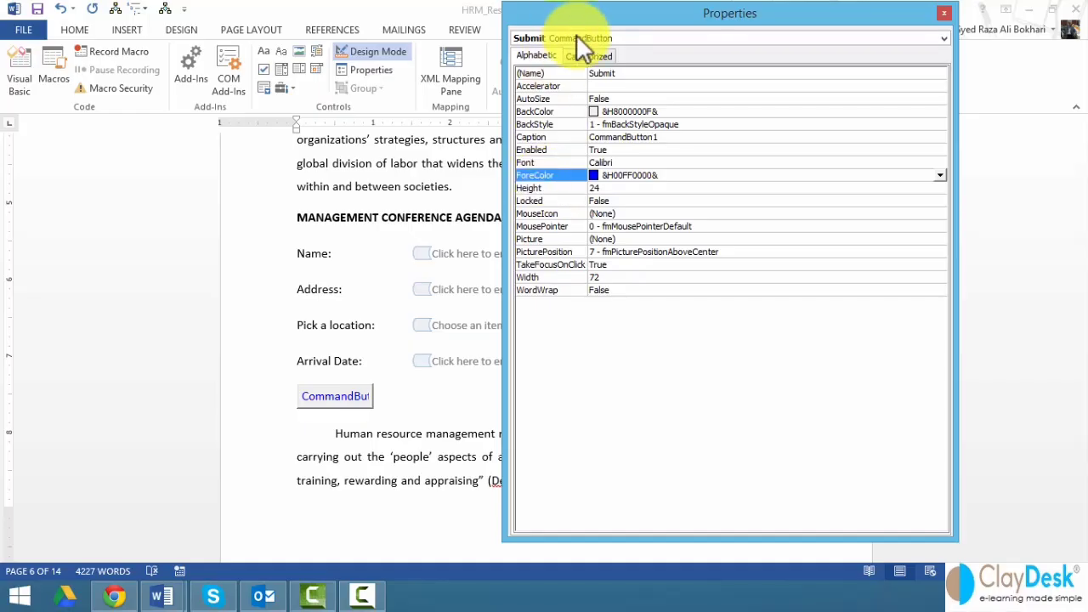
# - Set the button's caption to Submit and close the Properties window
pyautogui.click(581, 60)
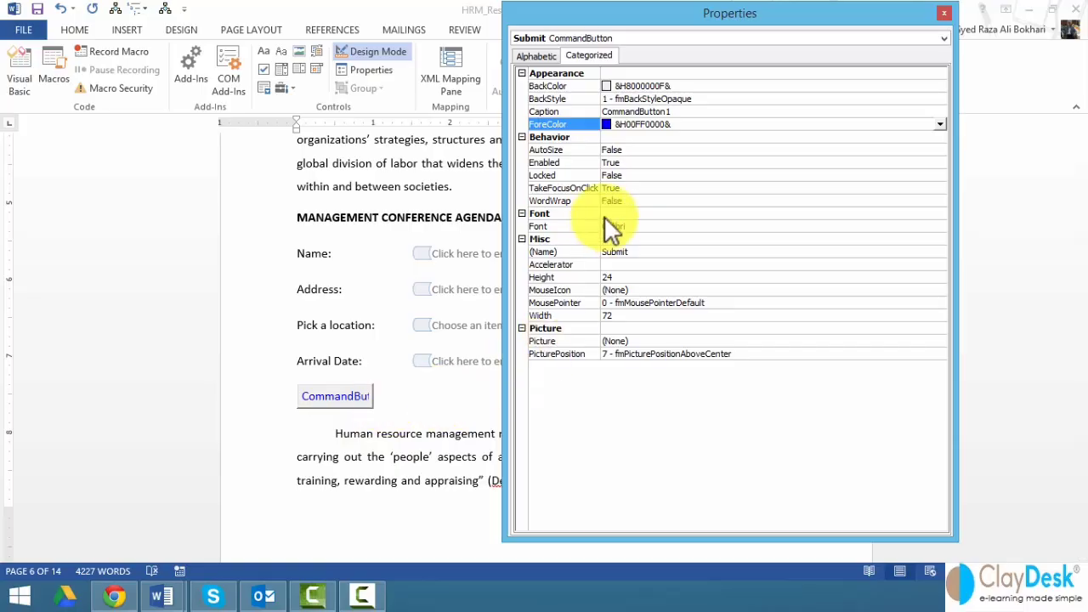
pyautogui.click(527, 54)
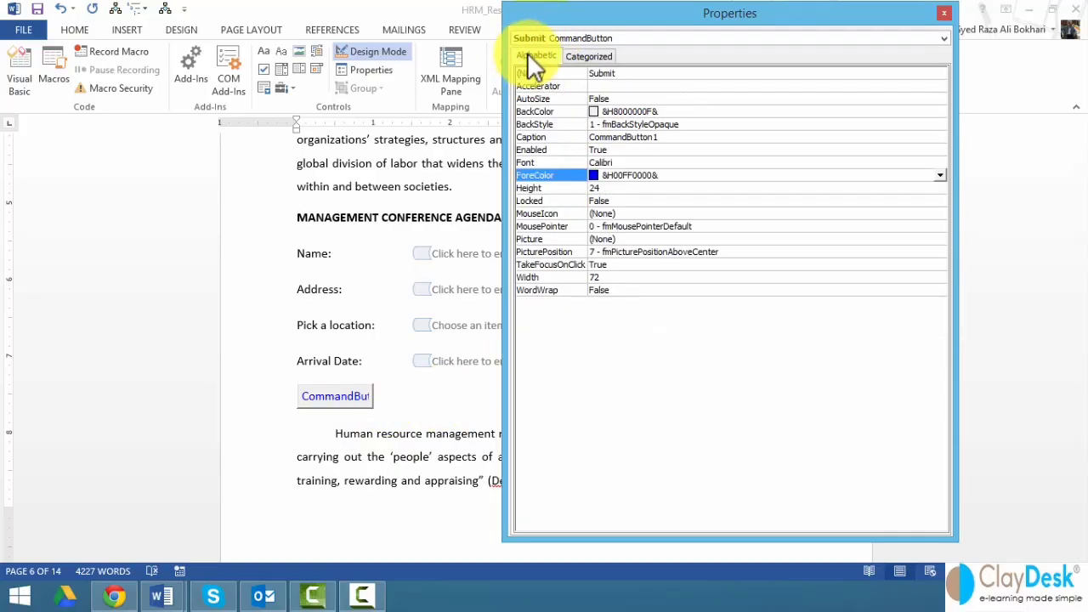
pyautogui.click(612, 139)
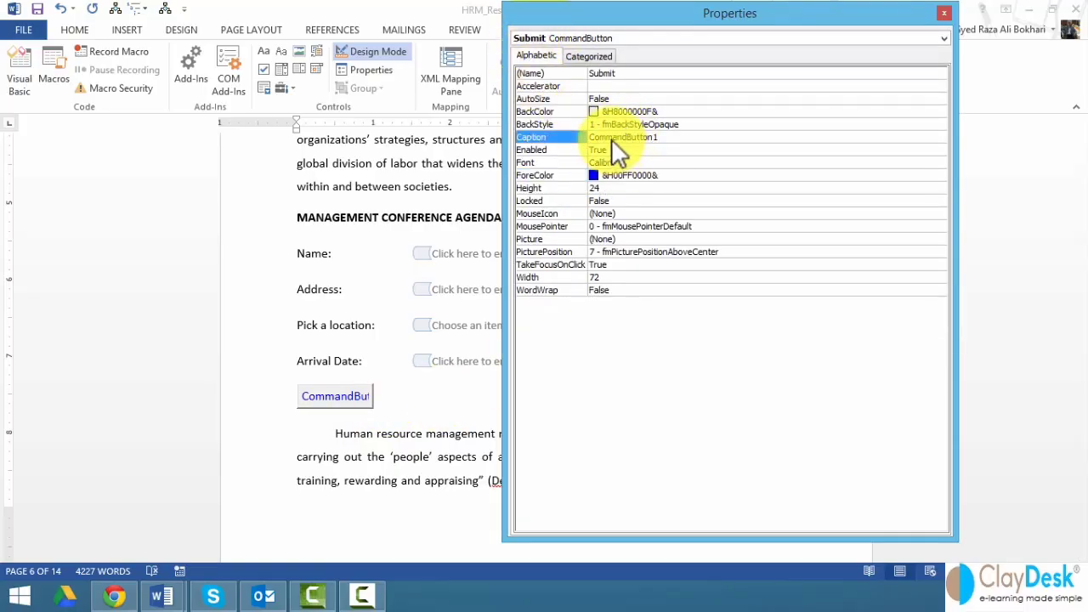
pyautogui.doubleClick(614, 142)
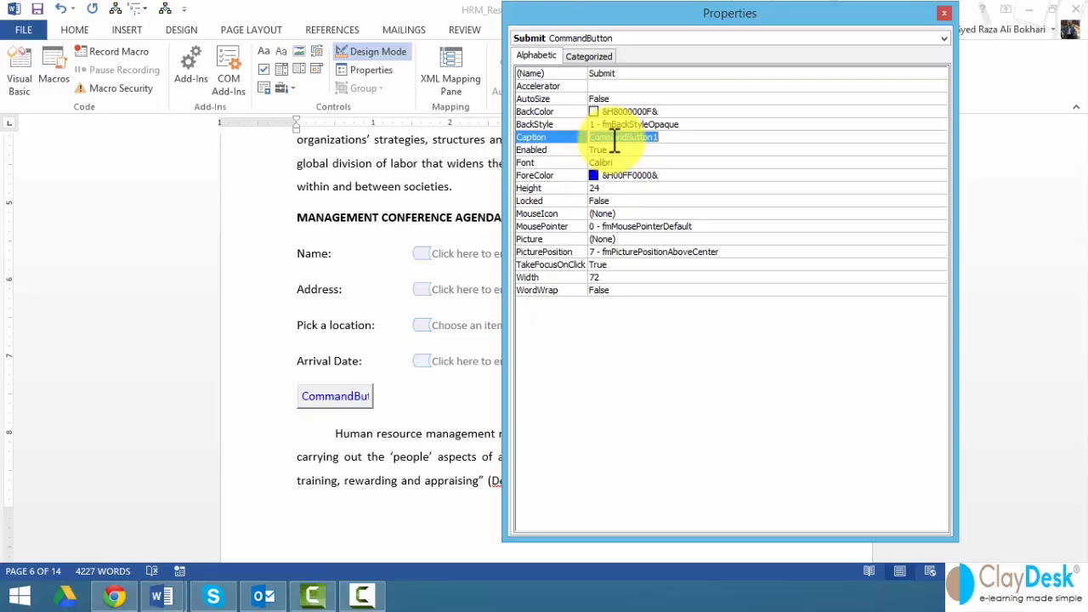
pyautogui.write('Submit')
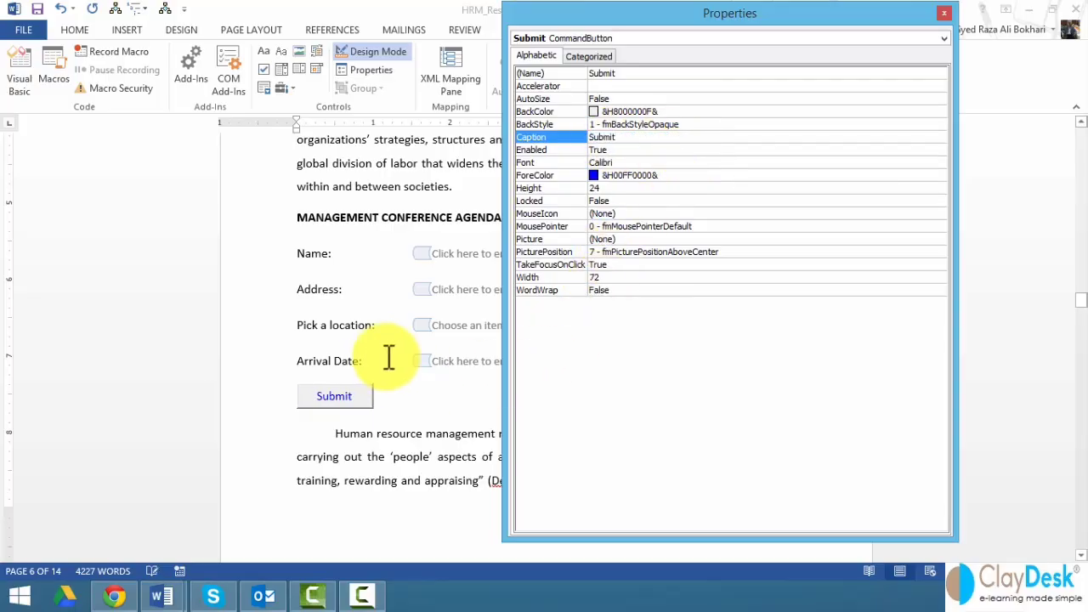
pyautogui.click(942, 16)
pyautogui.click(357, 403)
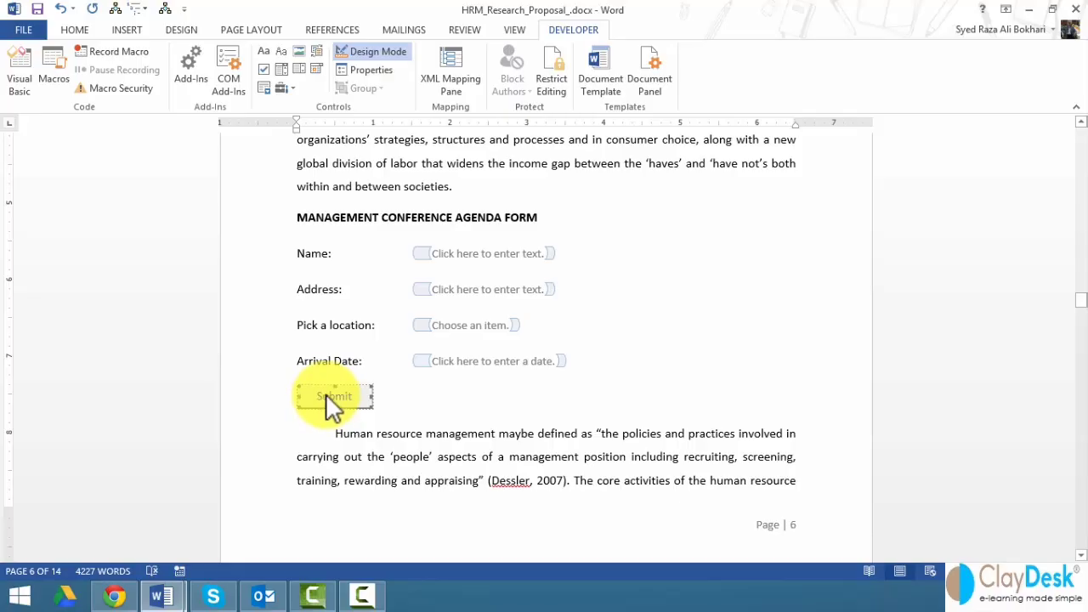
# - Add an indented 'Option.SendMailAttach = True' line to the Submit_Click procedure
pyautogui.doubleClick(335, 395)
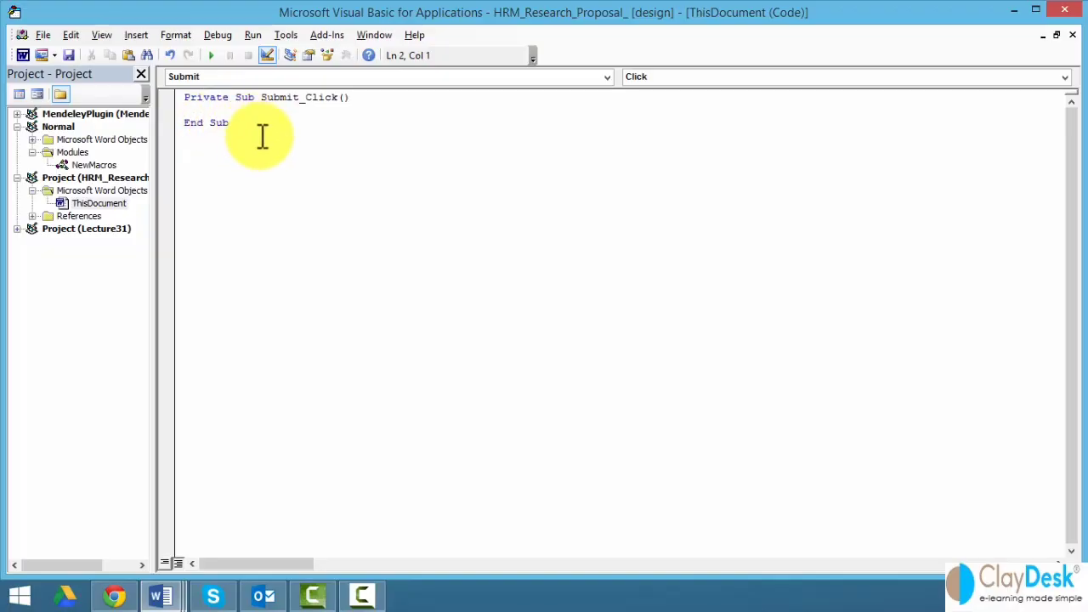
pyautogui.press('Tab')
pyautogui.write('Option.SendMailAttach')
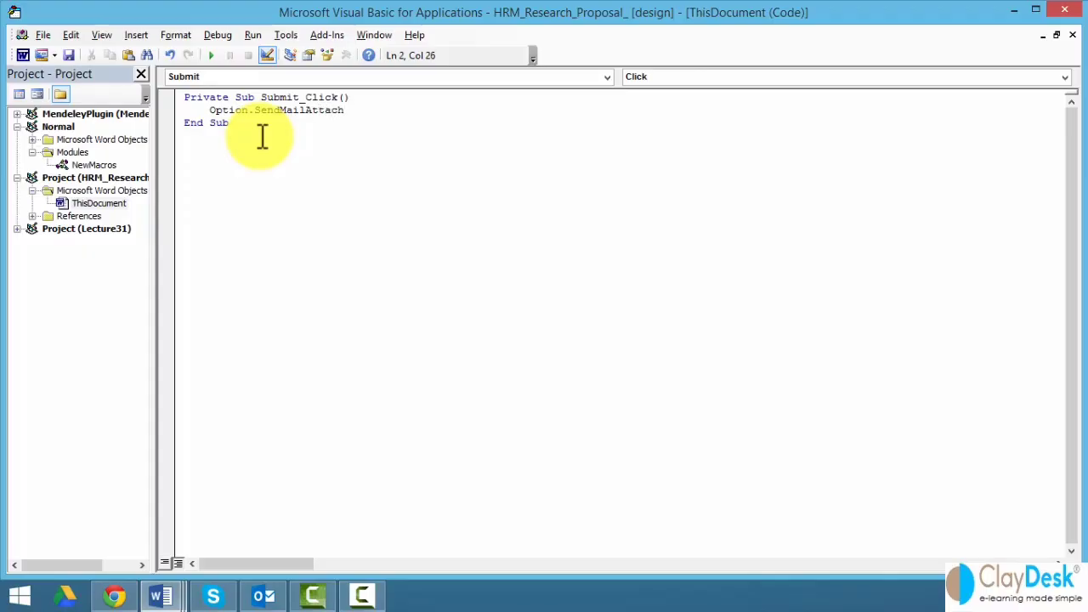
pyautogui.write(' = True')
pyautogui.press('Return')
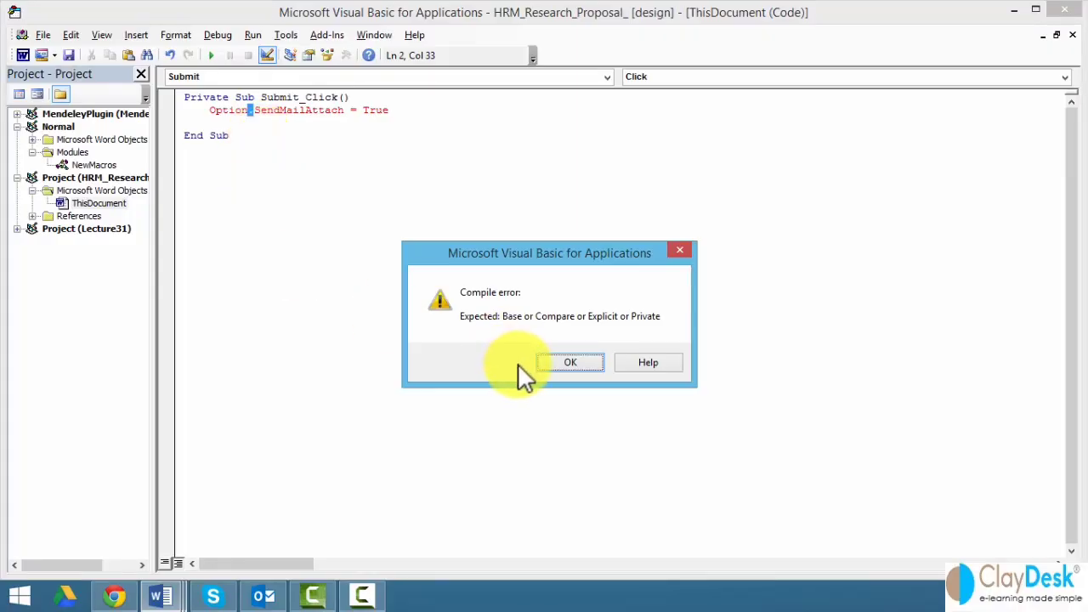
# - Correct the line to Options.SendMailAttach and add ActiveDocument.SendMail below it
pyautogui.click(564, 361)
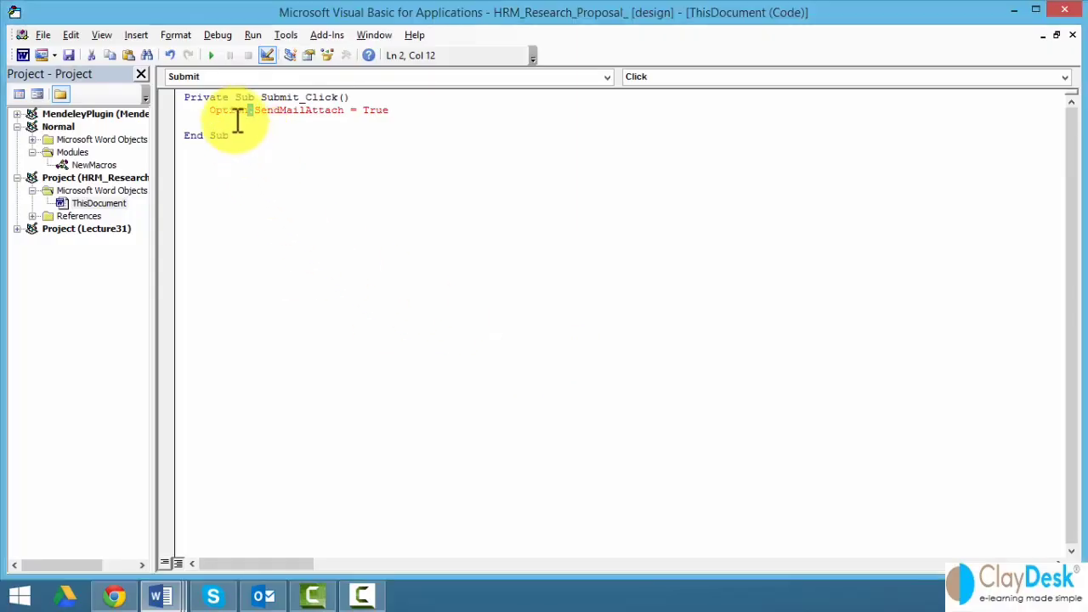
pyautogui.click(248, 111)
pyautogui.write('s')
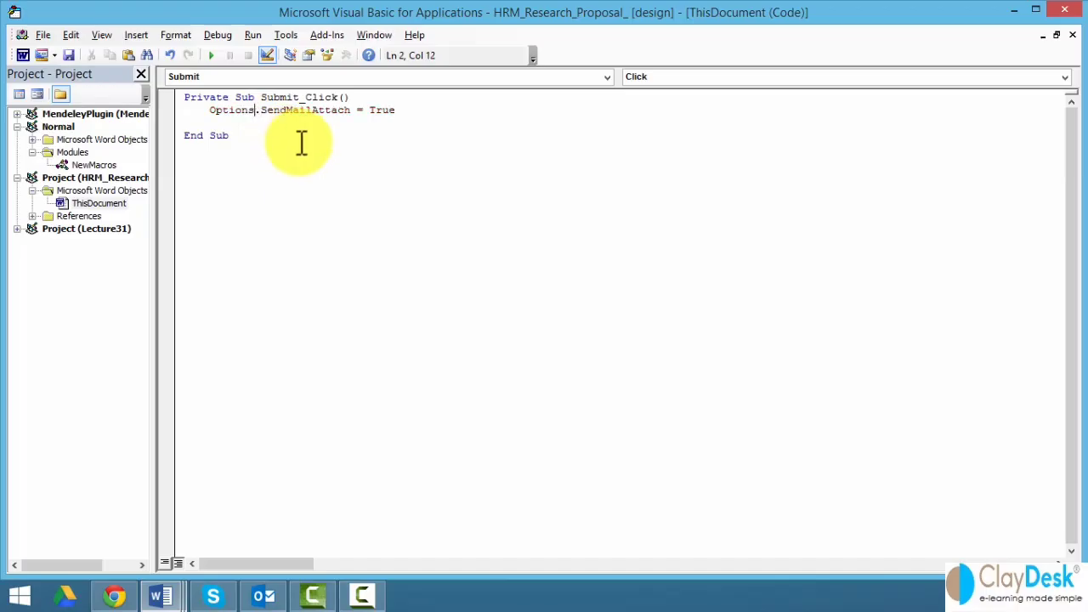
pyautogui.click(414, 109)
pyautogui.press('Return')
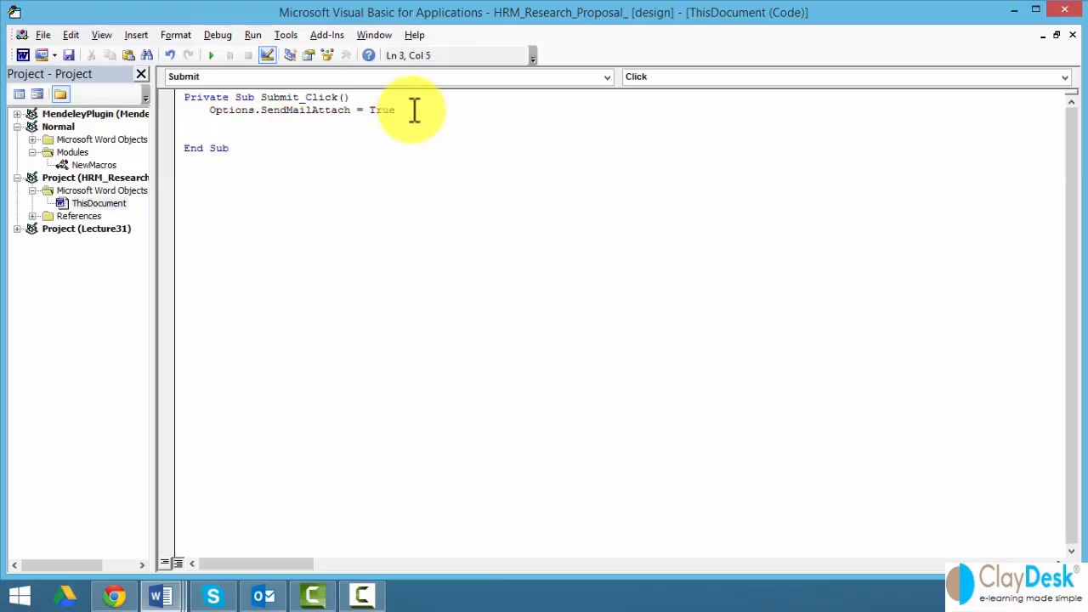
pyautogui.write('ActiveDocument')
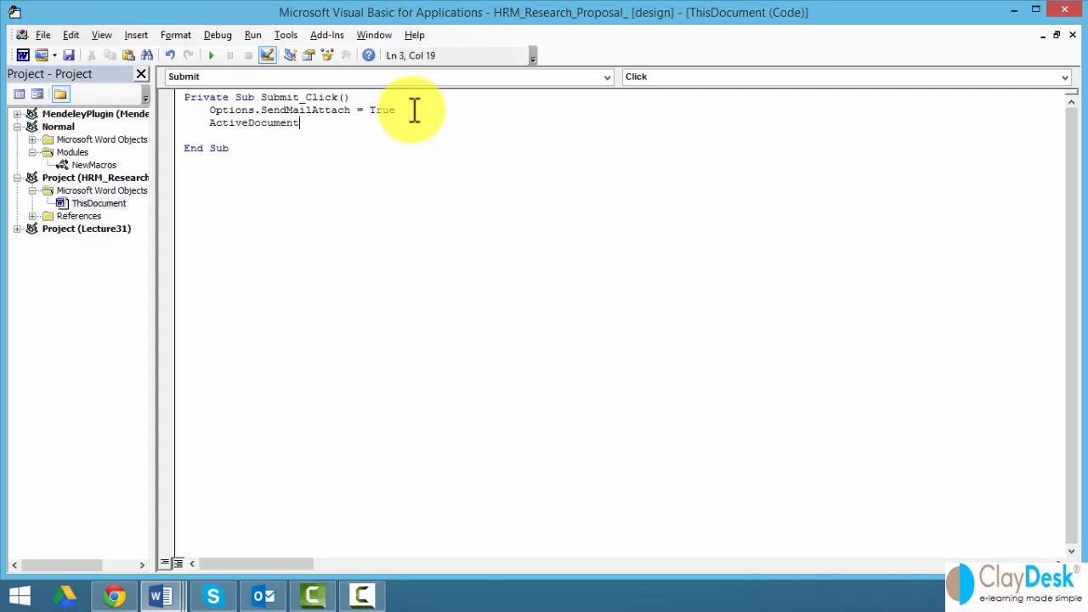
pyautogui.write('.Send')
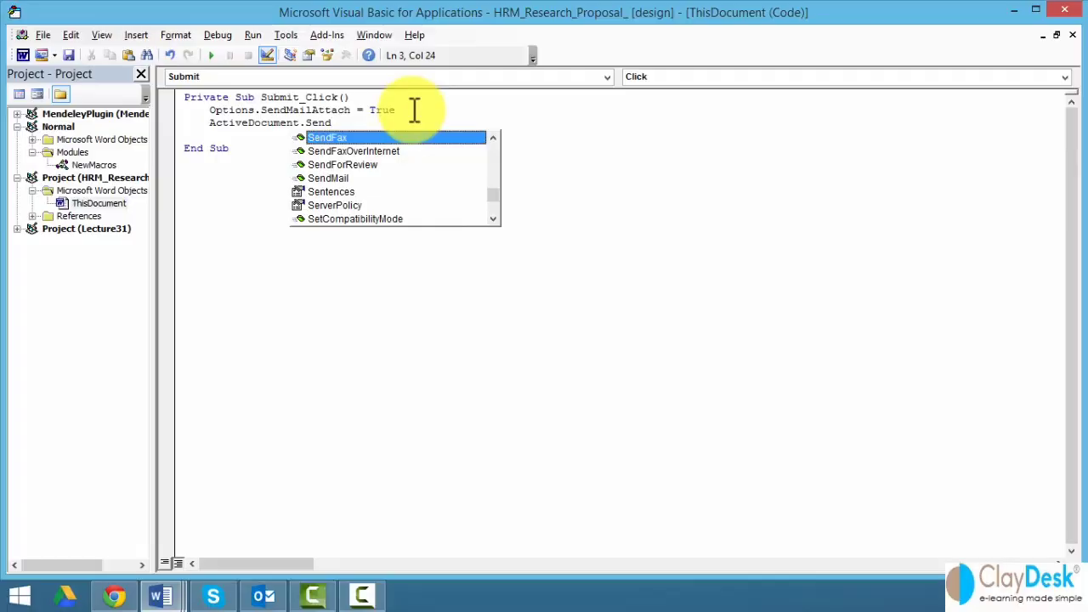
pyautogui.click(335, 179)
pyautogui.doubleClick(335, 179)
pyautogui.click(337, 176)
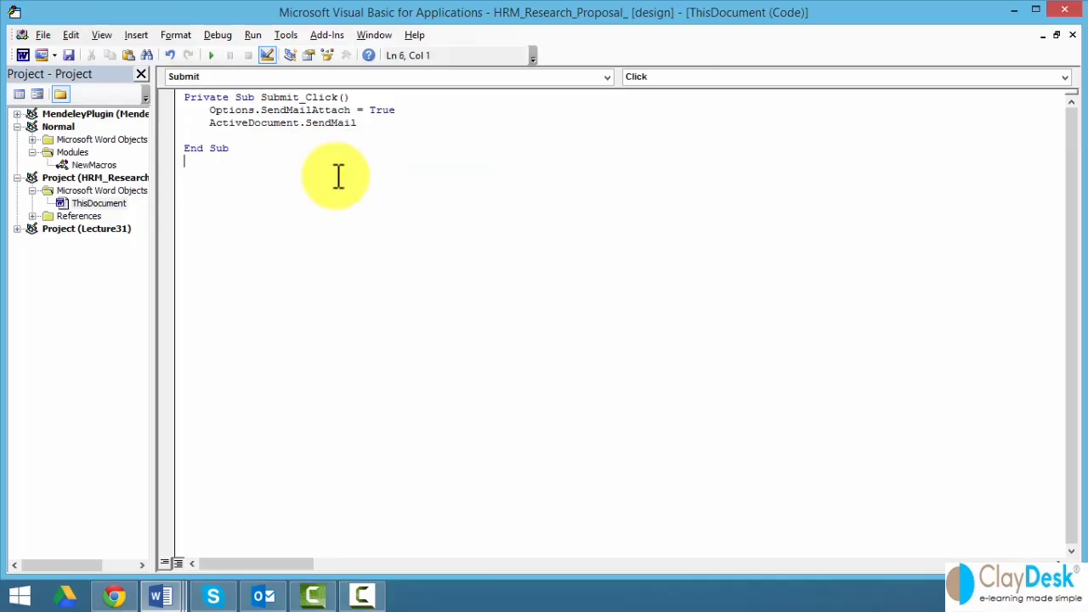
# - Add a blank line above the Options statement and close the VBA editor
pyautogui.click(212, 114)
pyautogui.press('Return')
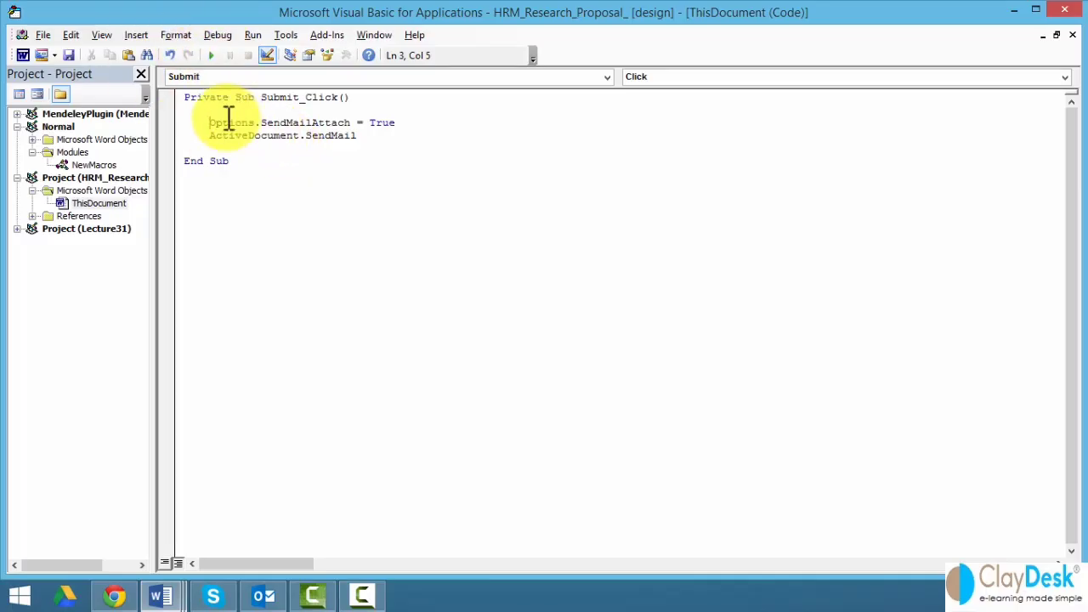
pyautogui.click(92, 204)
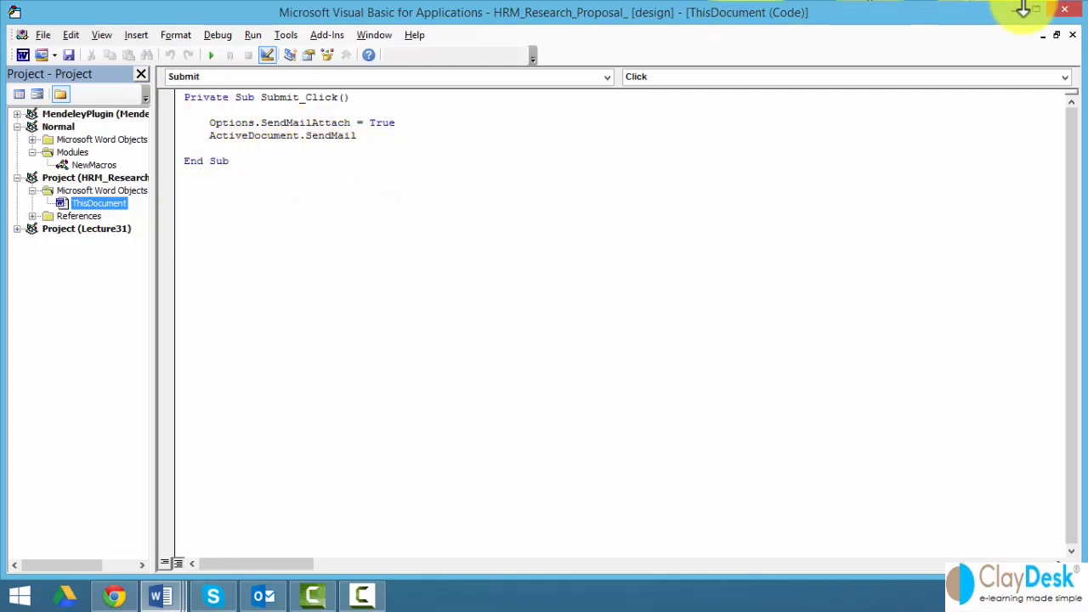
pyautogui.click(1063, 12)
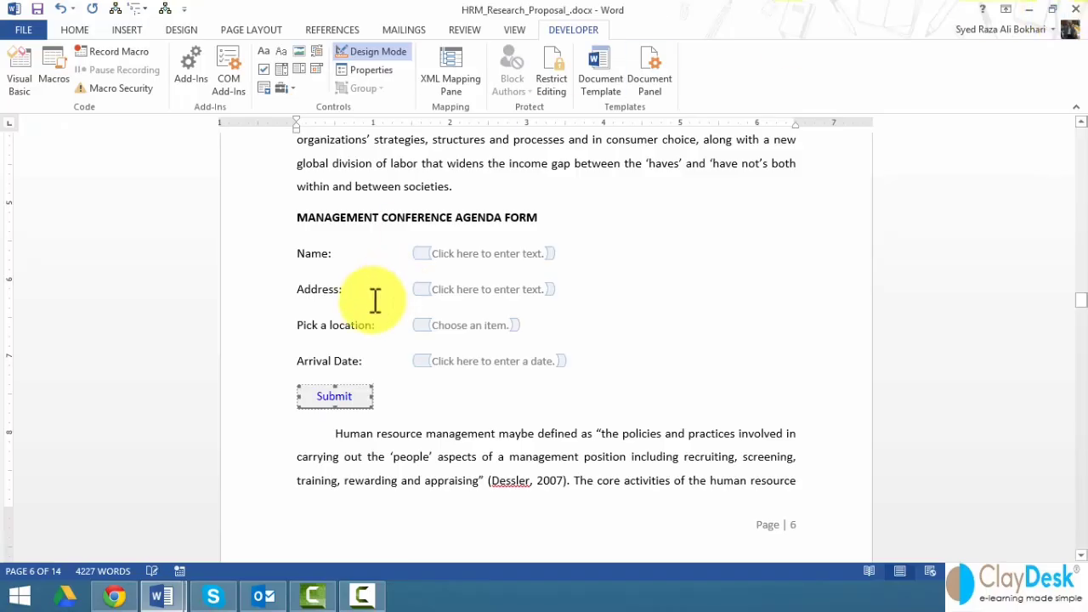
# - Leave design mode and enter a name and a street address in the form fields
pyautogui.click(377, 51)
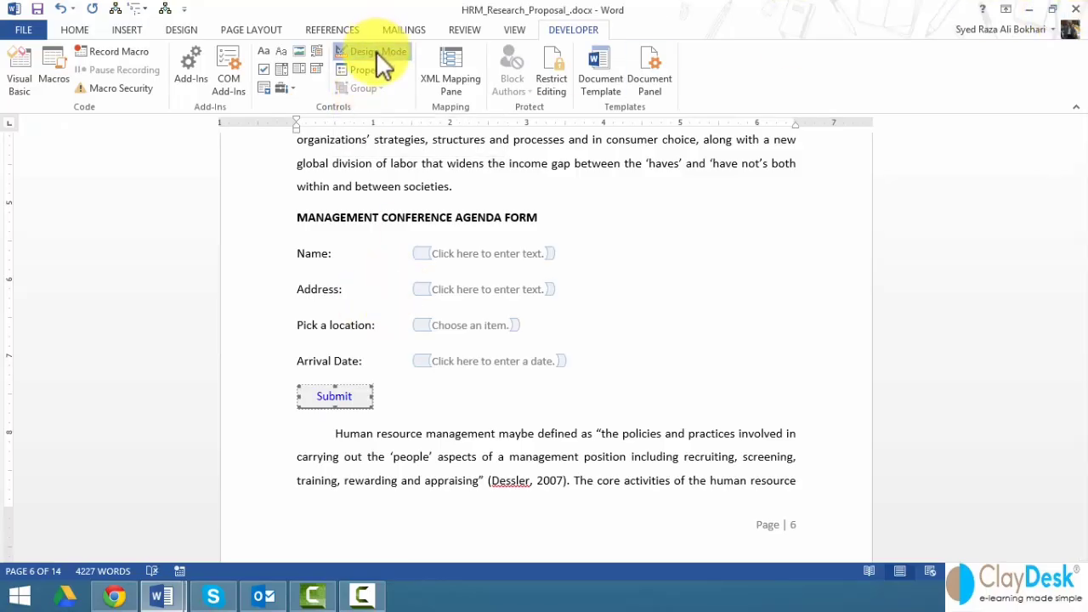
pyautogui.click(463, 252)
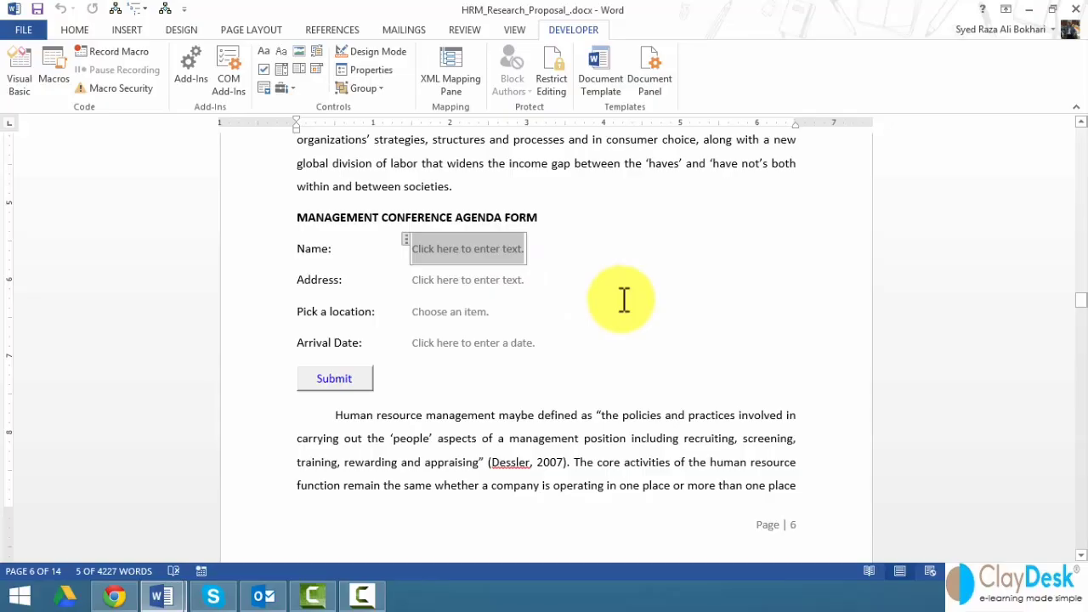
pyautogui.write('John')
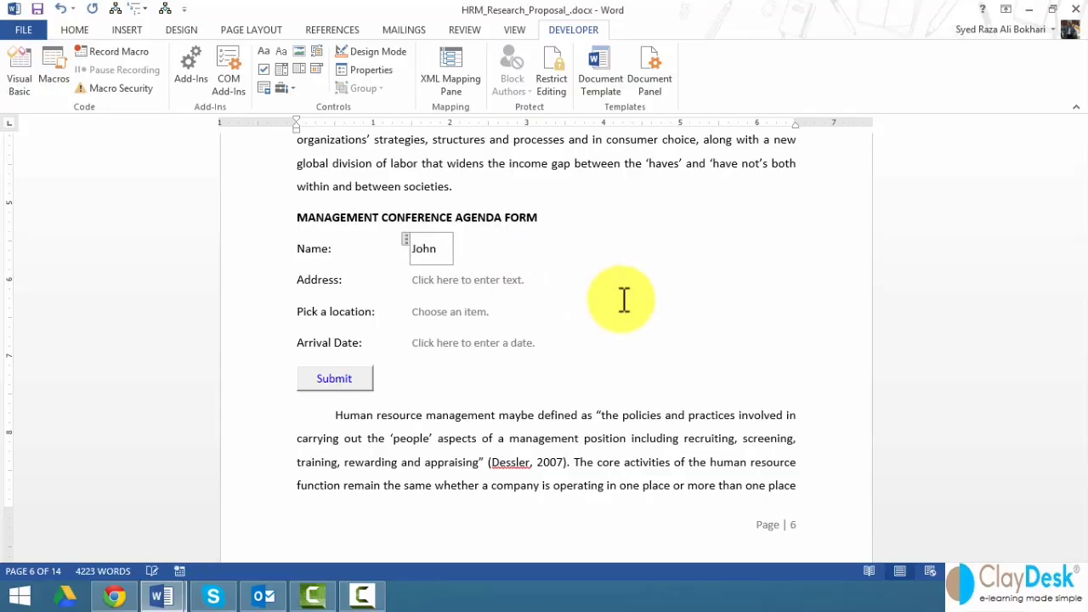
pyautogui.click(489, 285)
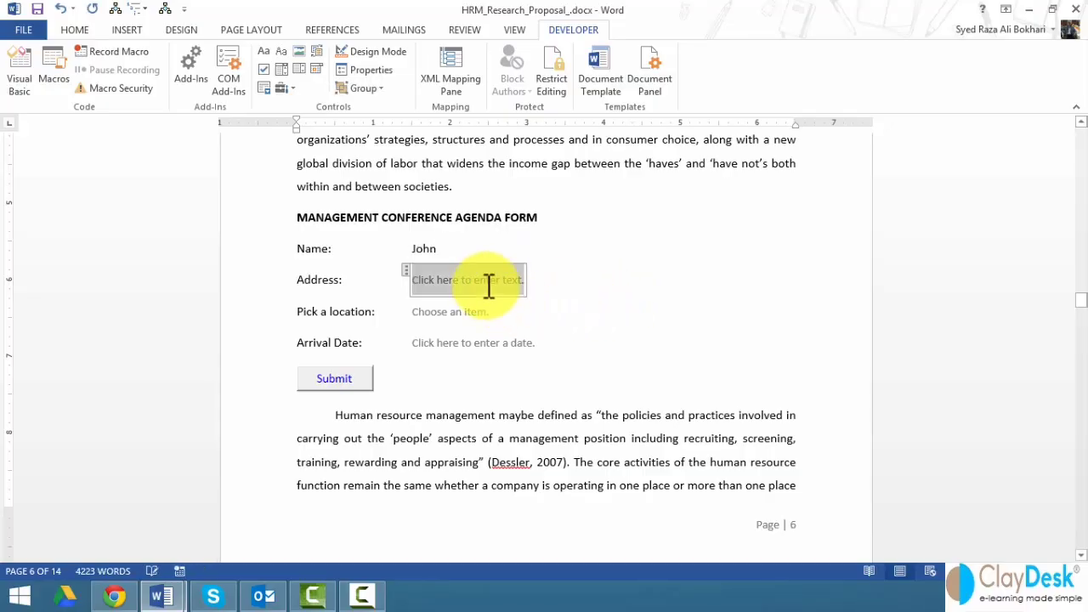
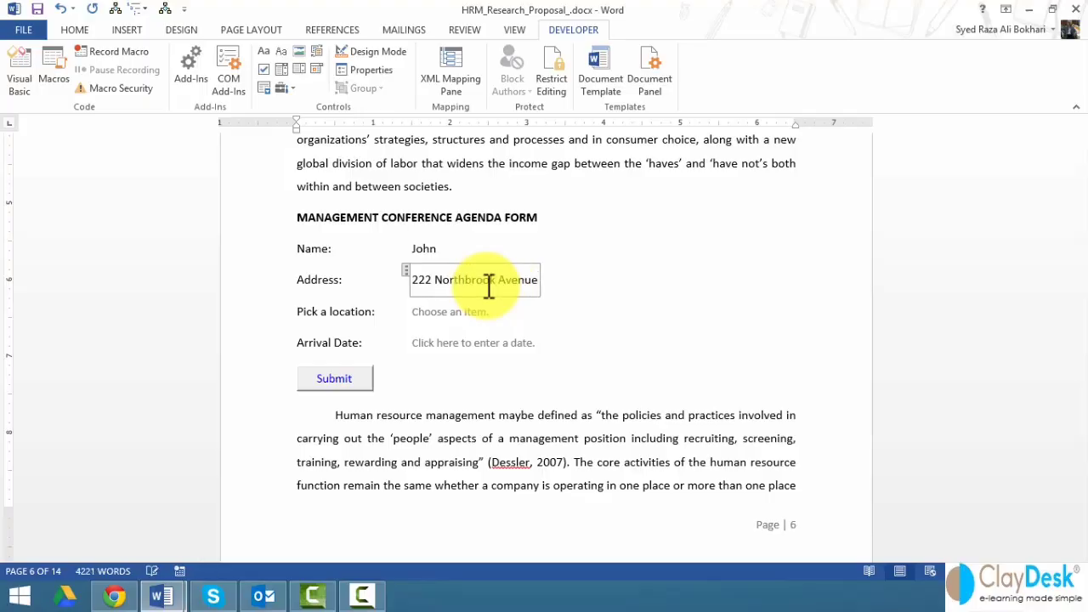
# - Choose San Francisco and arrival date 11/21/2014, then click Submit to e-mail the form
pyautogui.click(455, 314)
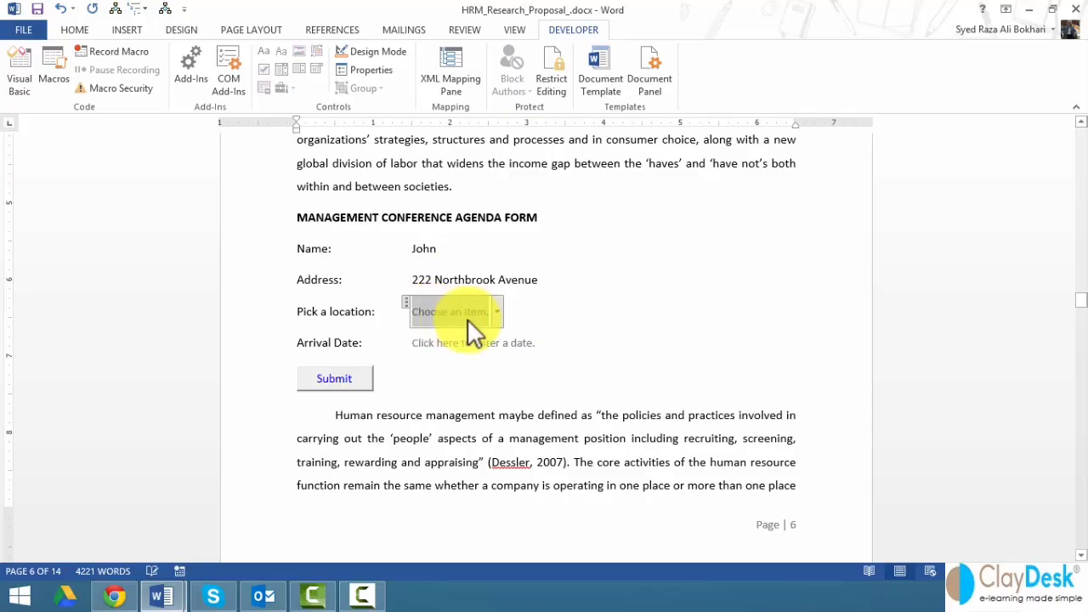
pyautogui.click(497, 318)
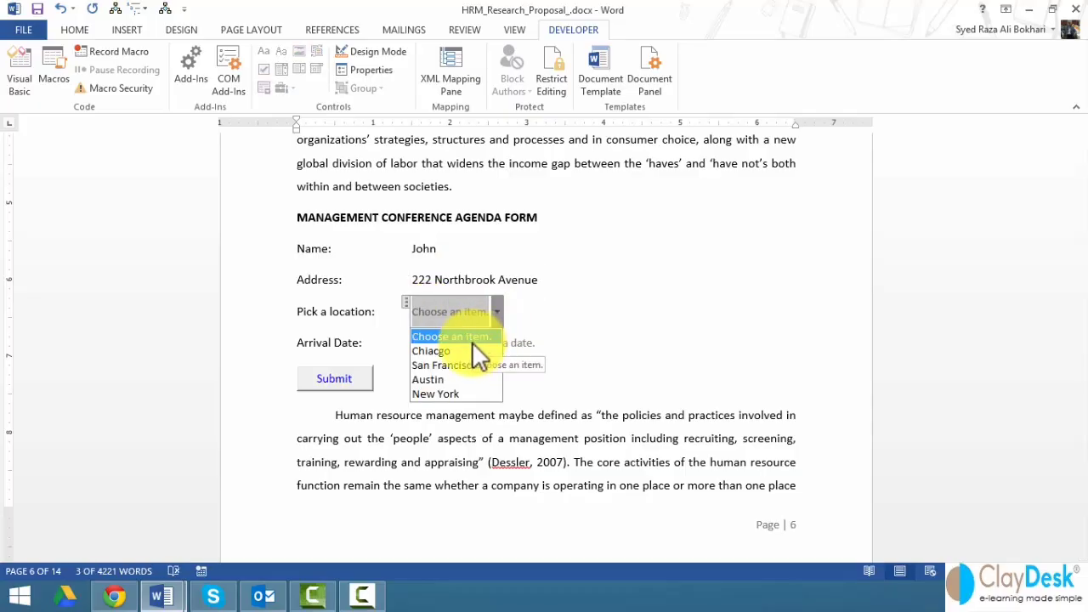
pyautogui.click(447, 367)
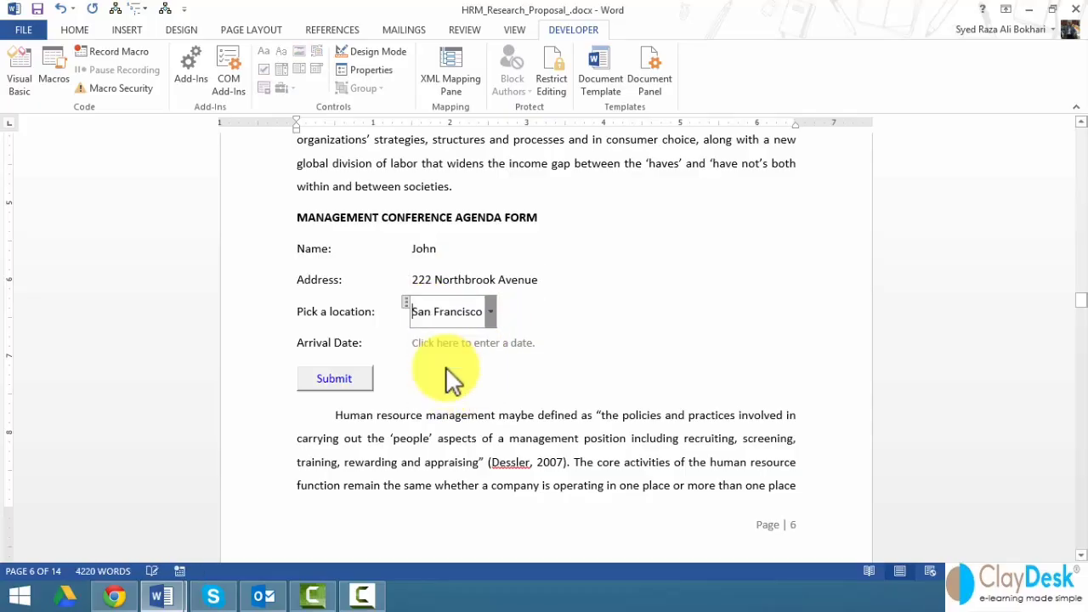
pyautogui.click(450, 344)
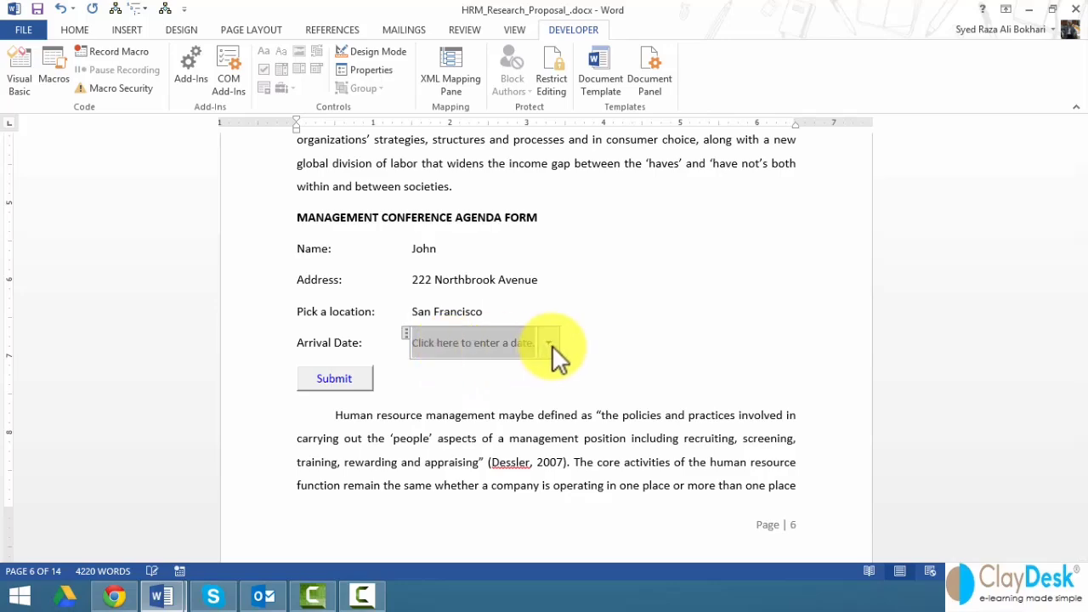
pyautogui.click(548, 342)
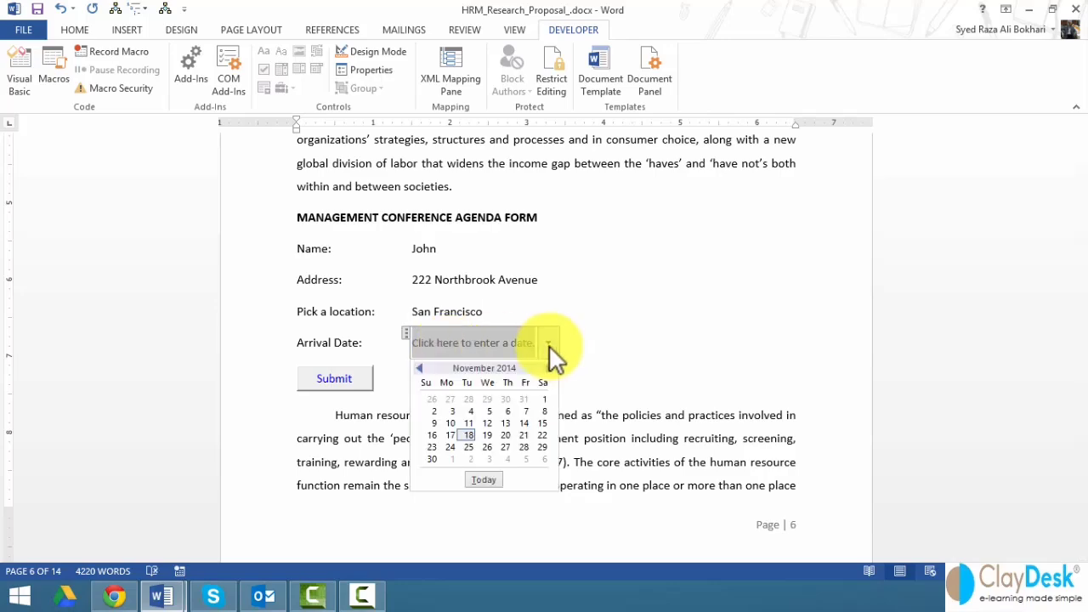
pyautogui.click(523, 434)
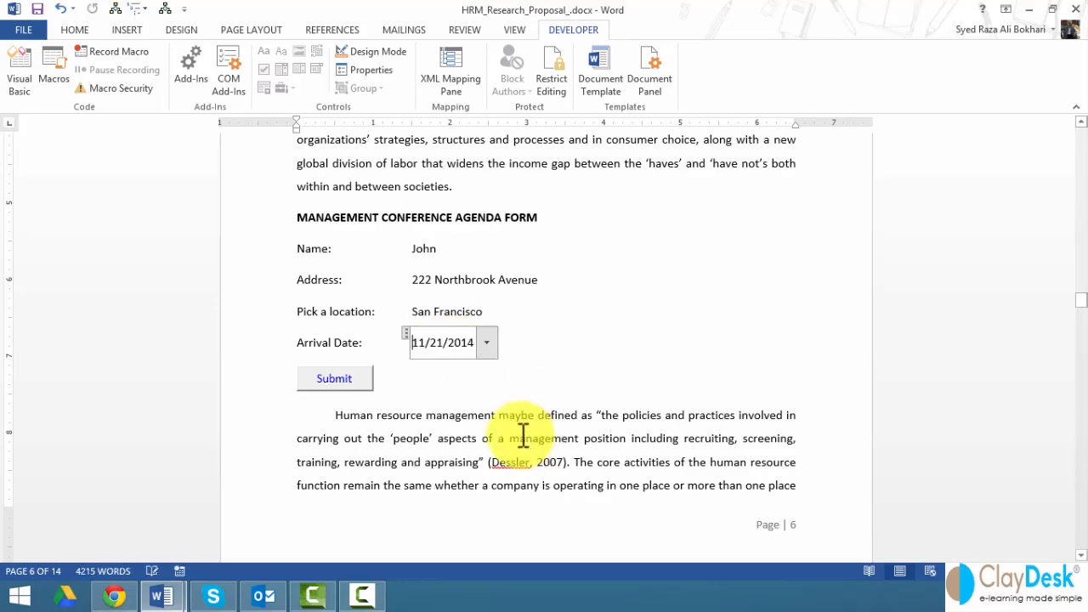
pyautogui.click(453, 380)
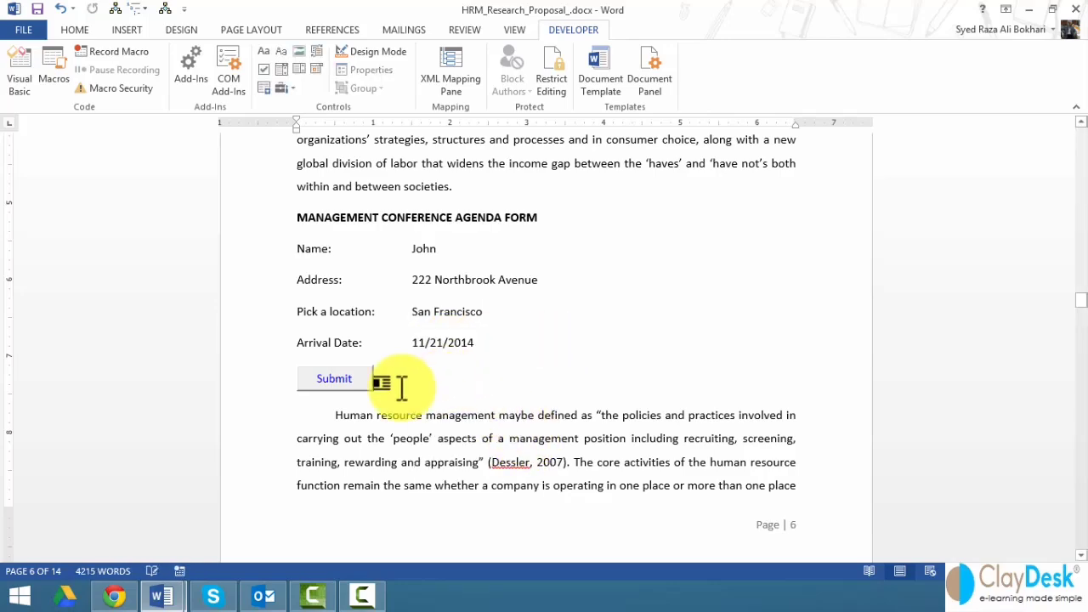
pyautogui.click(340, 380)
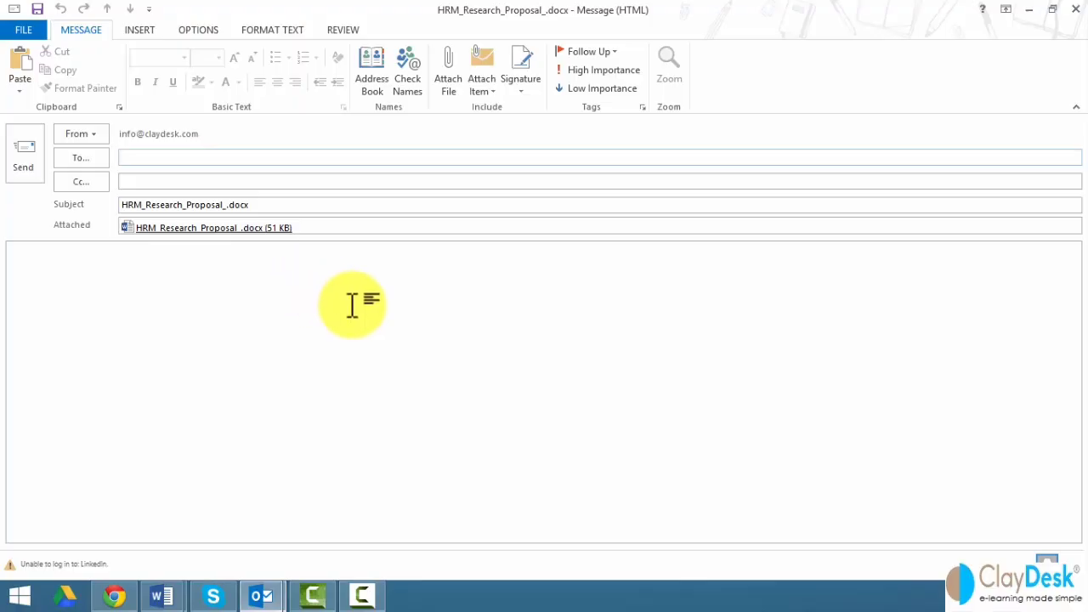
pyautogui.click(1075, 10)
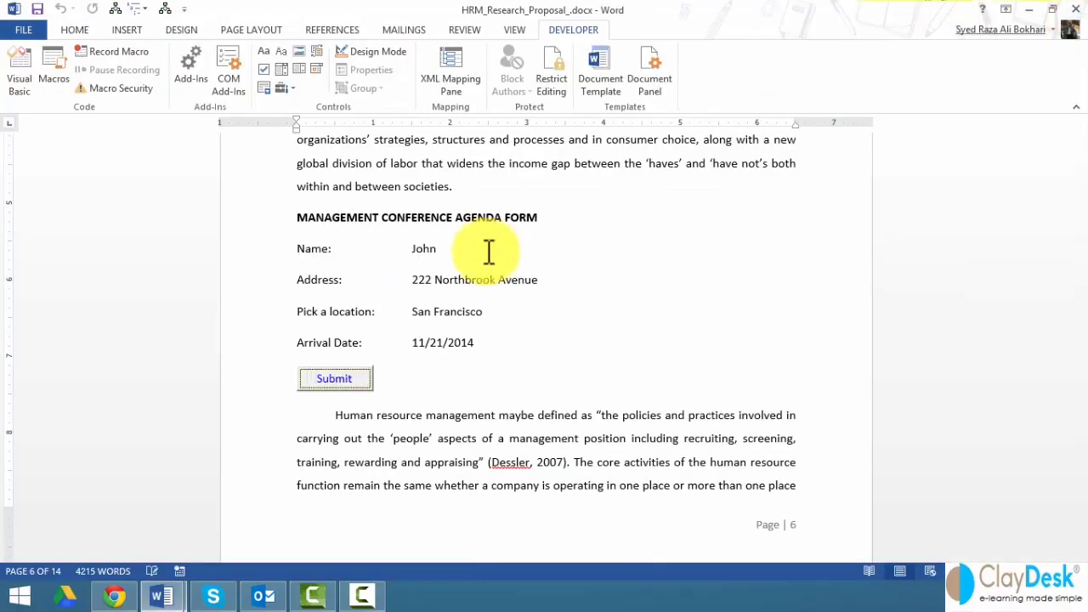
# - Add an Outside Border around the agenda form, from its heading down to the Submit button
pyautogui.click(344, 384)
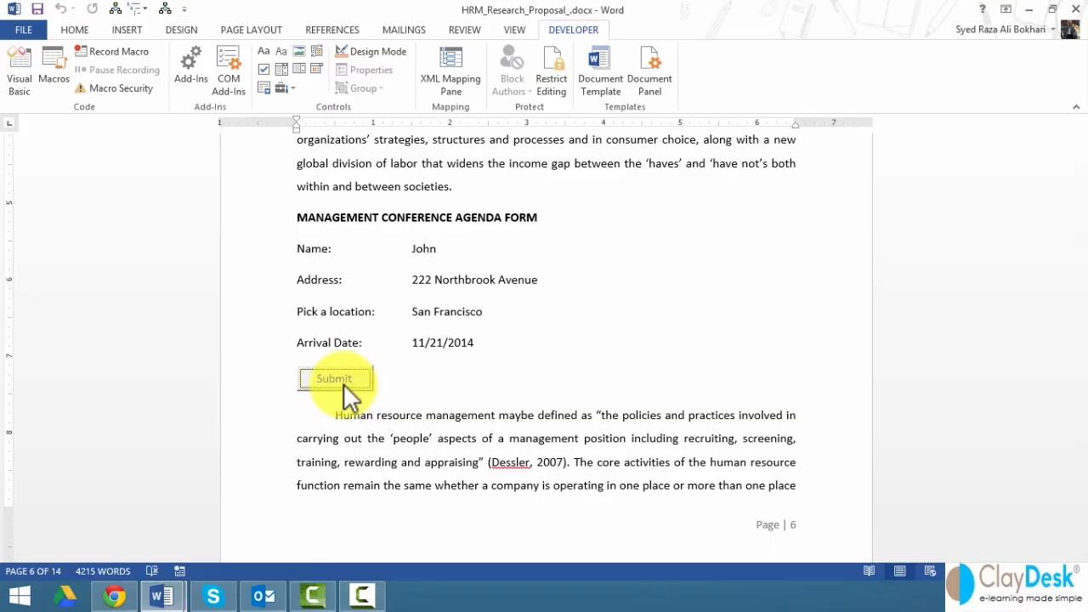
pyautogui.moveTo(260, 223); pyautogui.dragTo(266, 372)
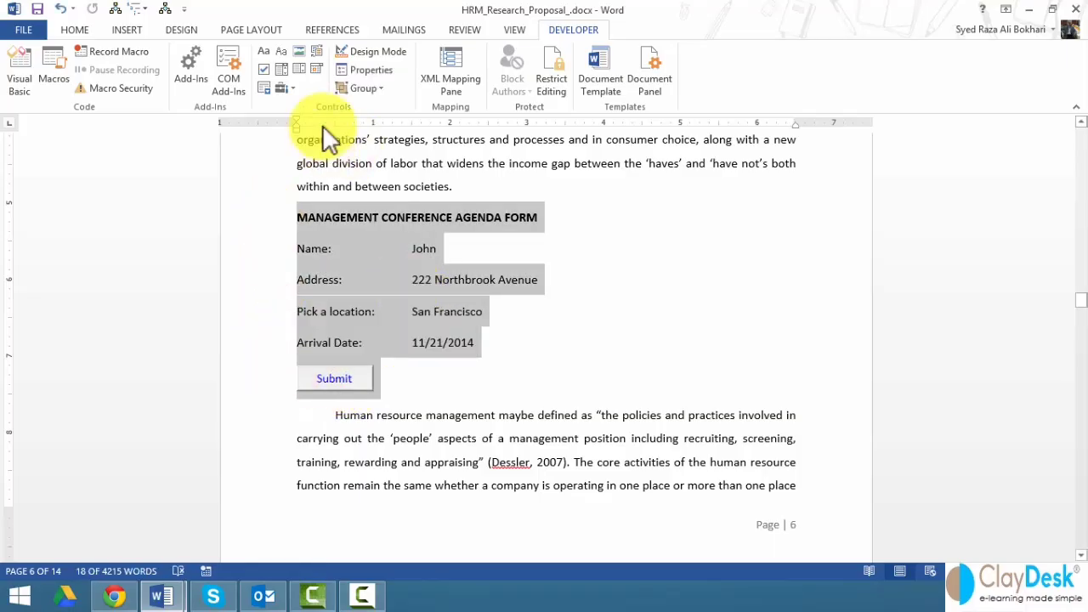
pyautogui.click(76, 29)
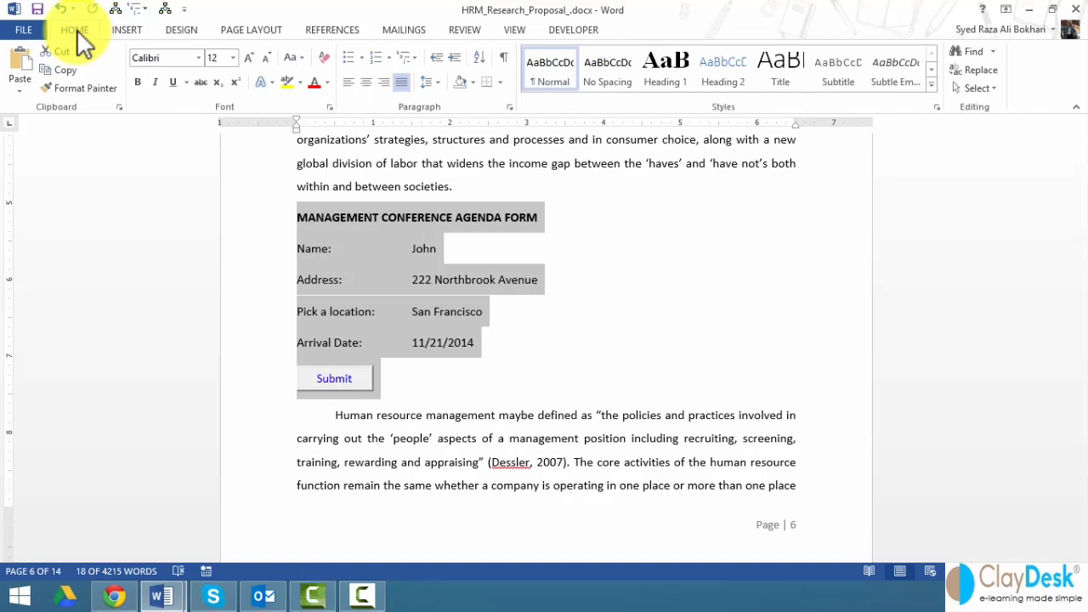
pyautogui.click(502, 85)
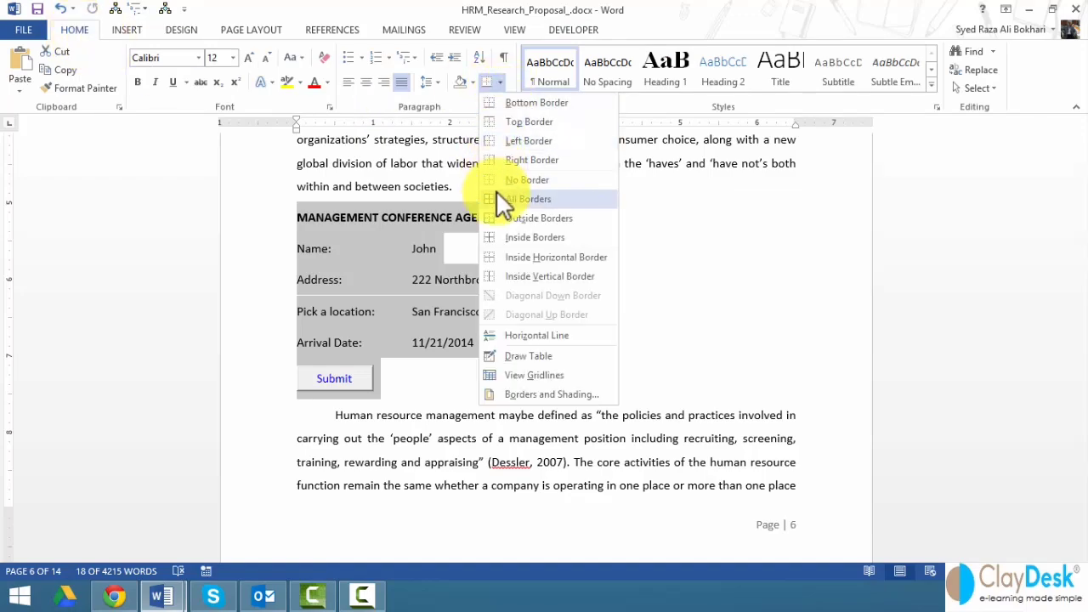
pyautogui.click(500, 217)
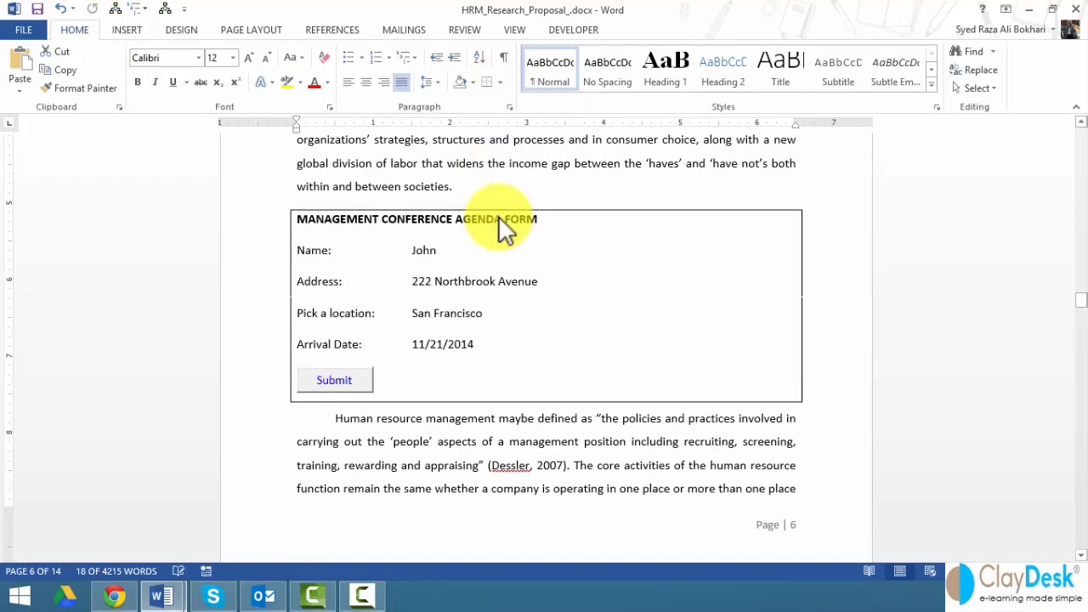
pyautogui.click(498, 431)
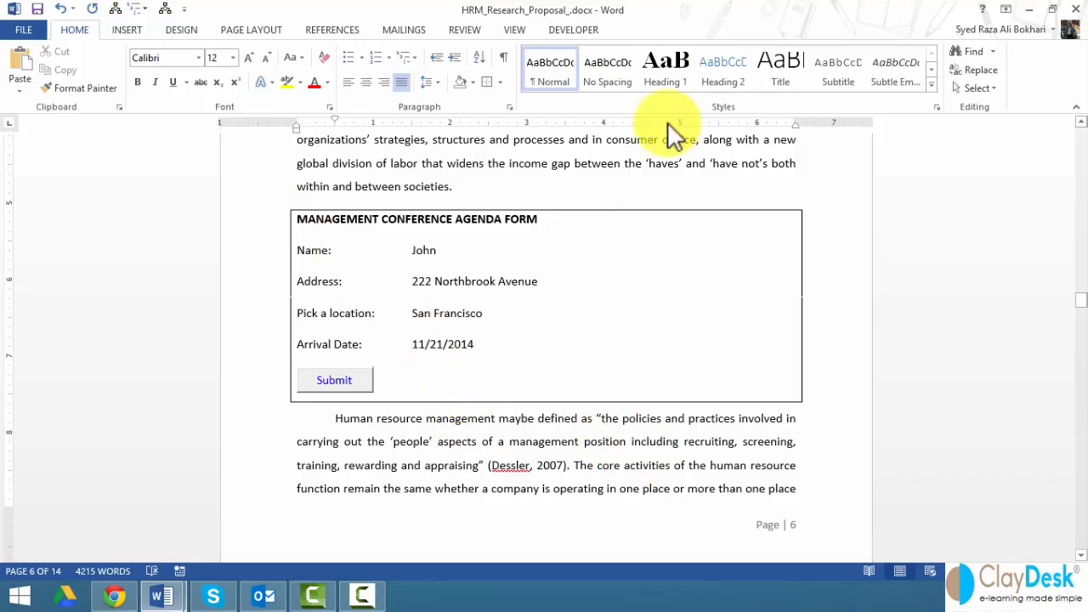
pyautogui.click(577, 31)
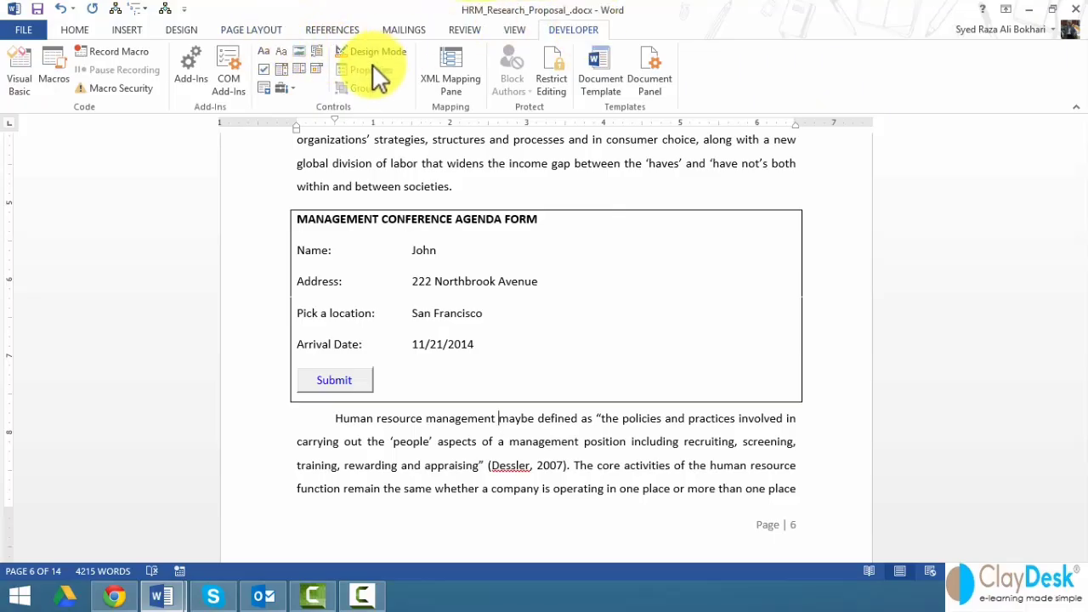
# - Open and then close the Legacy Tools form controls palette on the Developer tab
pyautogui.click(290, 89)
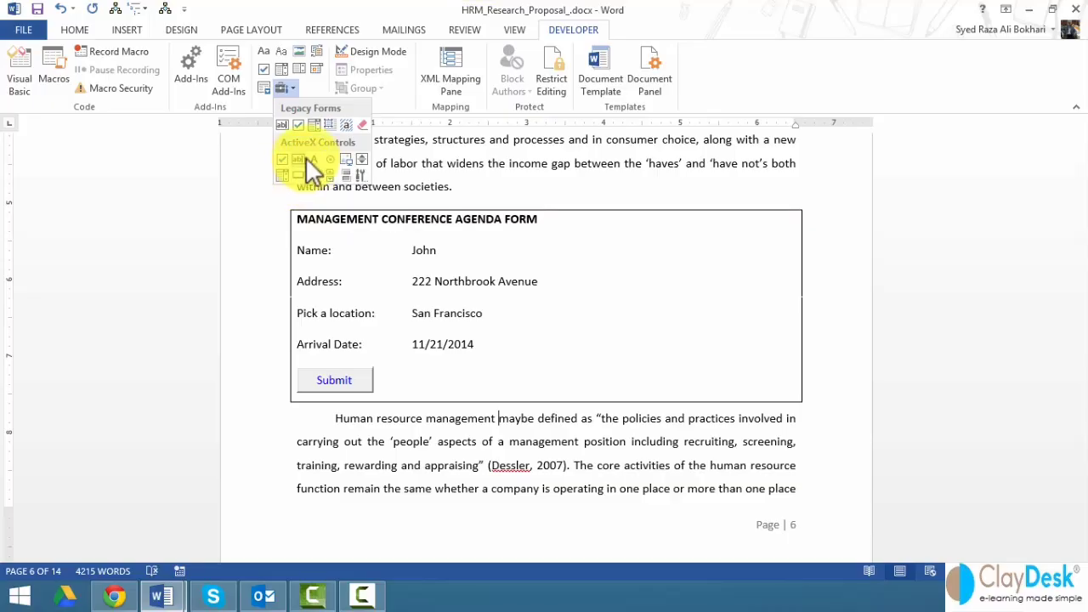
pyautogui.click(442, 458)
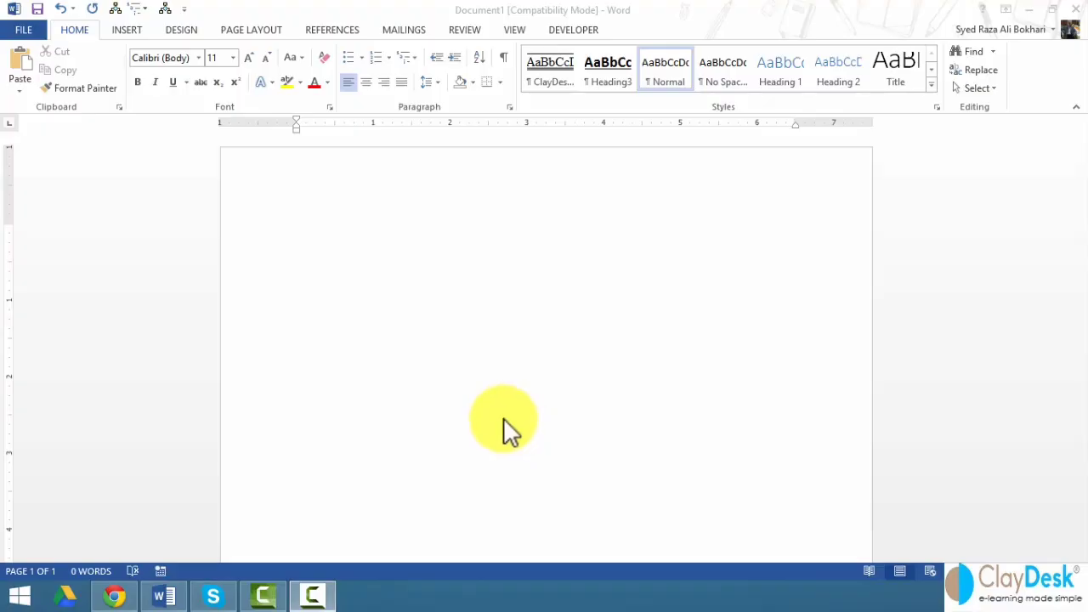
# - Switch to the Mailings tab and start typing 'No' in the blank document
pyautogui.click(416, 29)
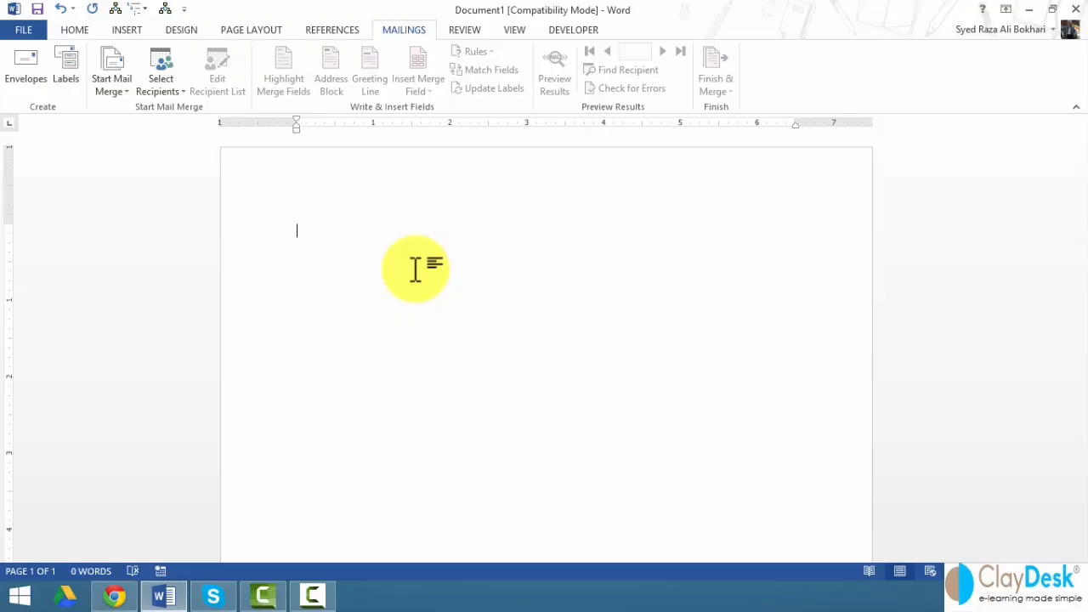
pyautogui.write('No')
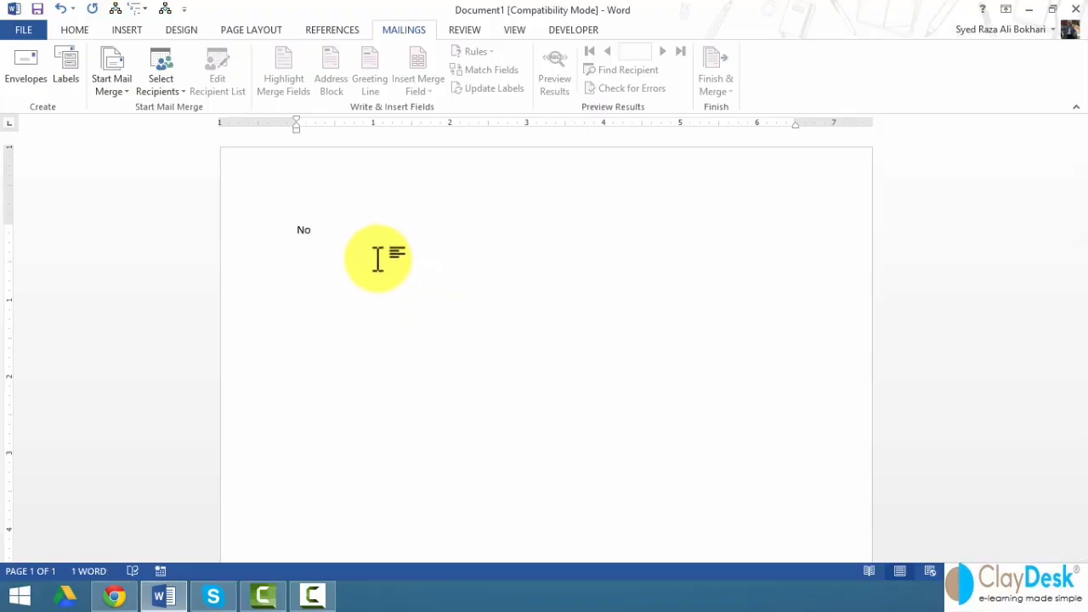
# - Enter the date November 18, 2014 by accepting the AutoComplete suggestion
pyautogui.press('BackSpace')
pyautogui.press('BackSpace')
pyautogui.write('N')
pyautogui.press('BackSpace')
pyautogui.write('November')
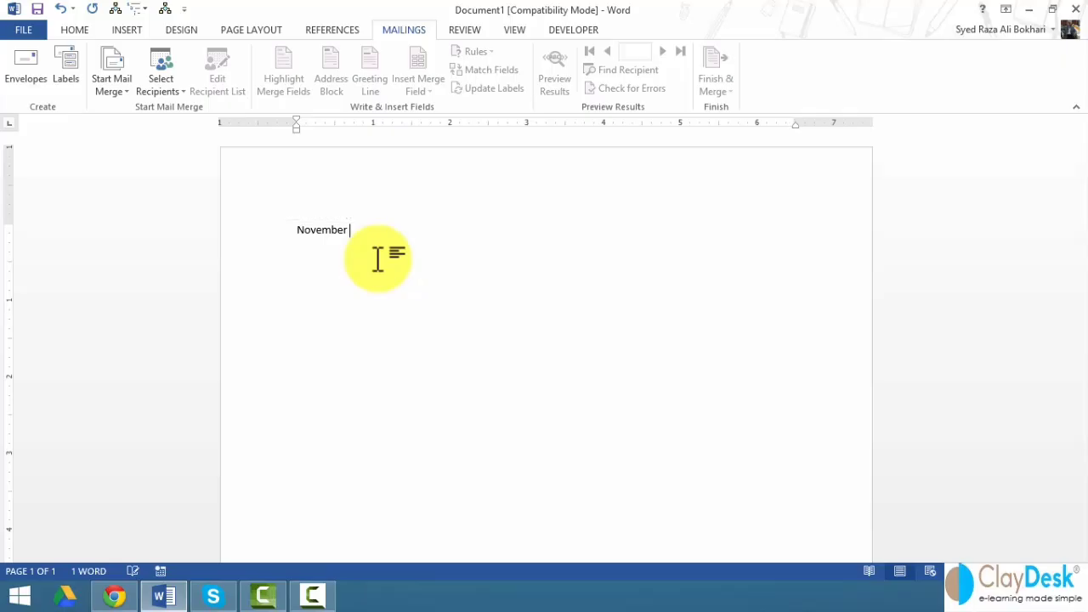
pyautogui.press('Return')
# - Type 'Subject: Management Conference Agenda' and make the title bold and underlined
pyautogui.write('Subject: Management Conferen')
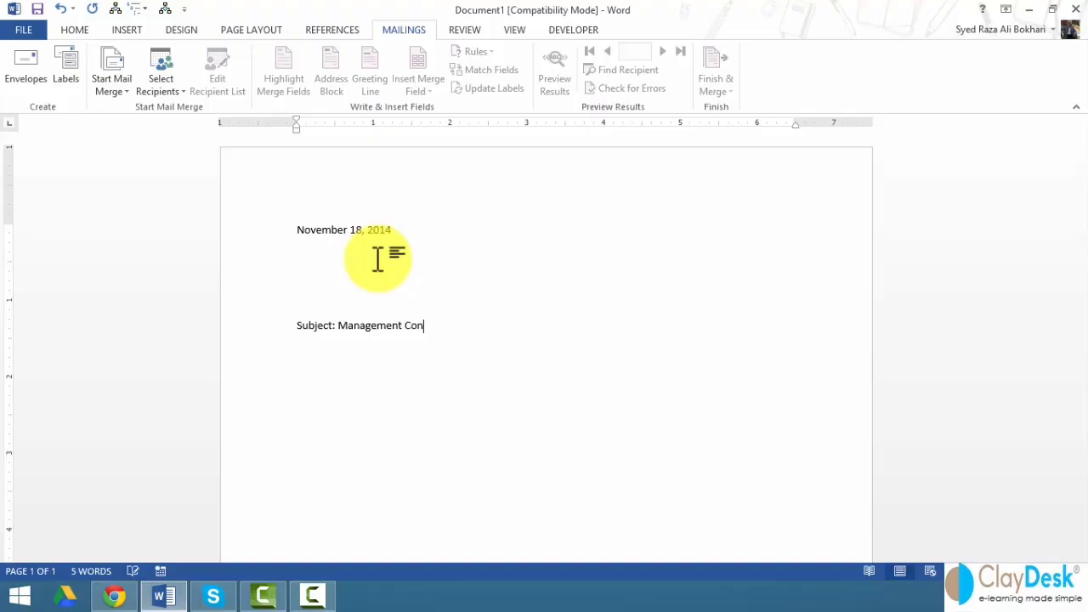
pyautogui.press('BackSpace')
pyautogui.write('nce Agenda')
pyautogui.hotkey('ctrl', 'shift', 'Left')
pyautogui.hotkey('ctrl', 'shift', 'Left')
pyautogui.hotkey('ctrl', 'shift', 'Left')
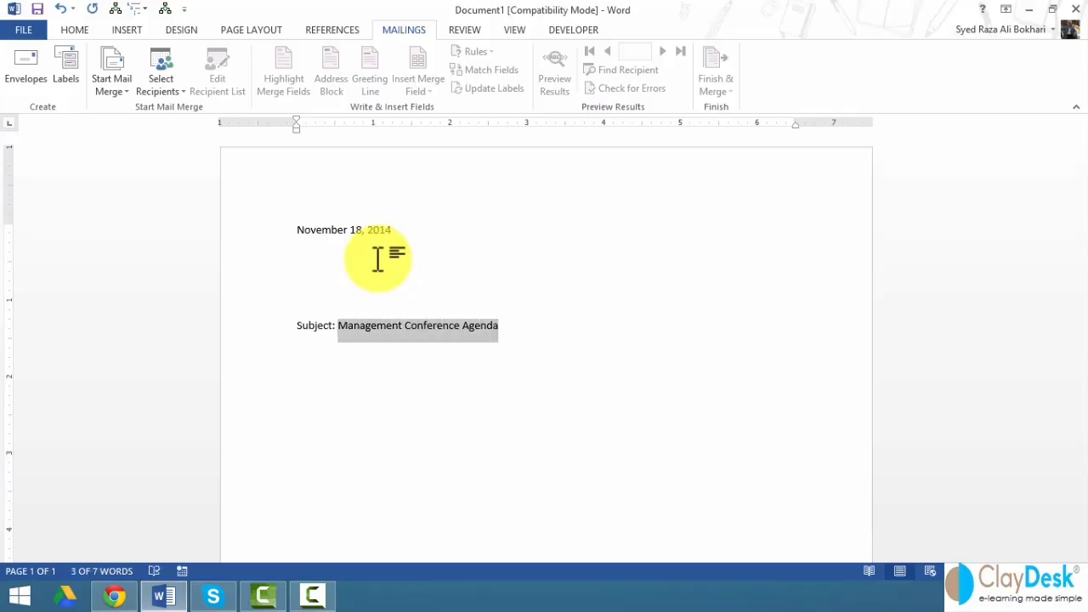
pyautogui.hotkey('ctrl', 'u')
pyautogui.hotkey('ctrl', 'b')
# - Write the 'Dear' greeting and begin the request to confirm conference attendance
pyautogui.press('Right')
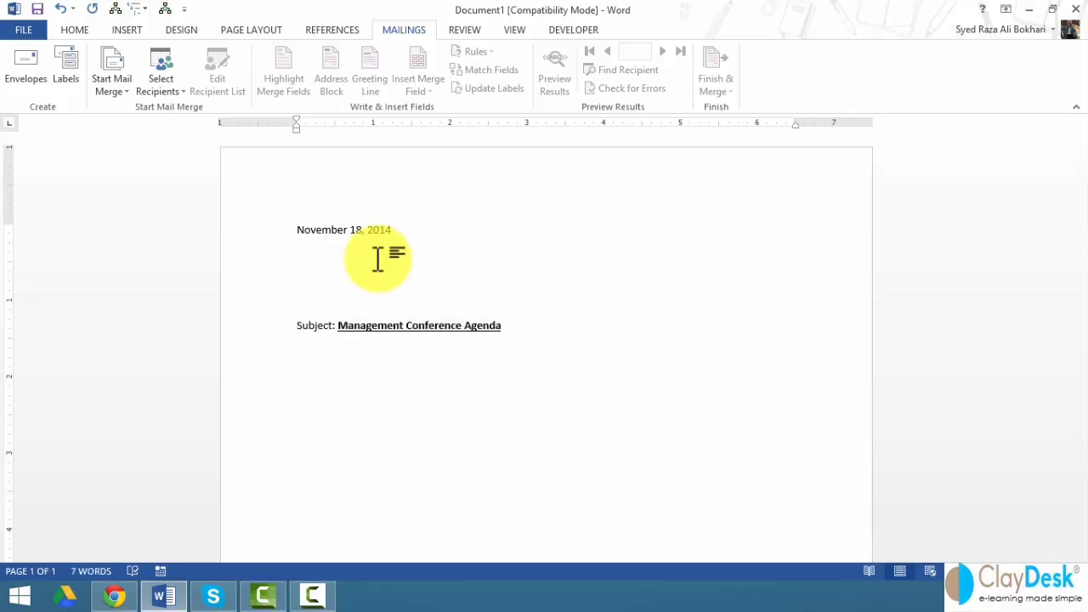
pyautogui.write('Dear')
pyautogui.press('BackSpace')
pyautogui.press('BackSpace')
pyautogui.press('BackSpace')
pyautogui.press('BackSpace')
pyautogui.write('Dear ')
pyautogui.write('Please')
pyautogui.press('BackSpace')
pyautogui.press('BackSpace')
pyautogui.press('BackSpace')
pyautogui.press('BackSpace')
pyautogui.press('BackSpace')
pyautogui.write('lease confirm if you ')
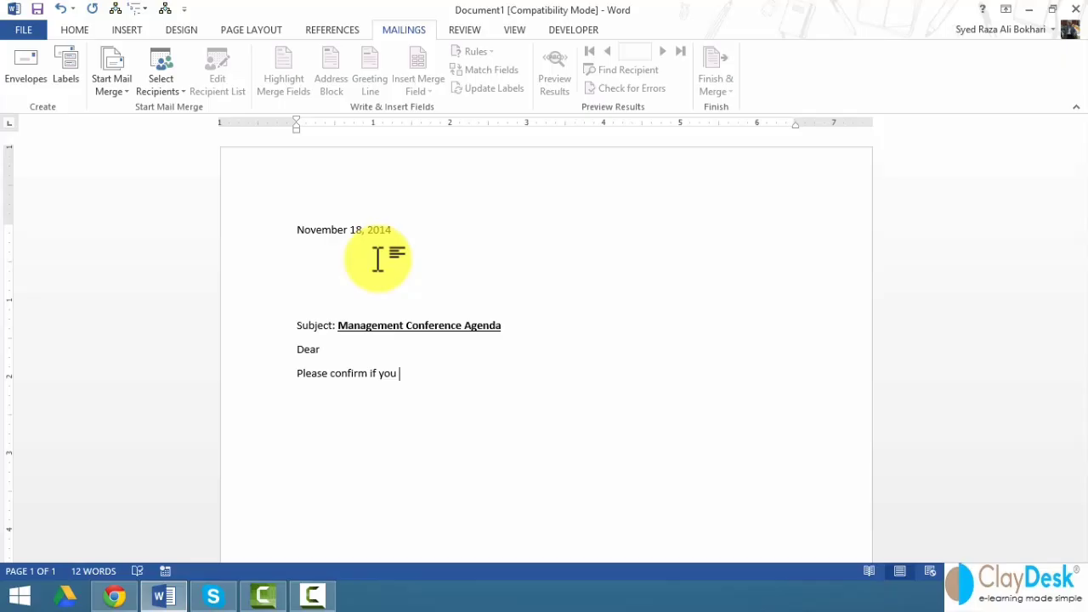
pyautogui.write('will attend the upcoming')
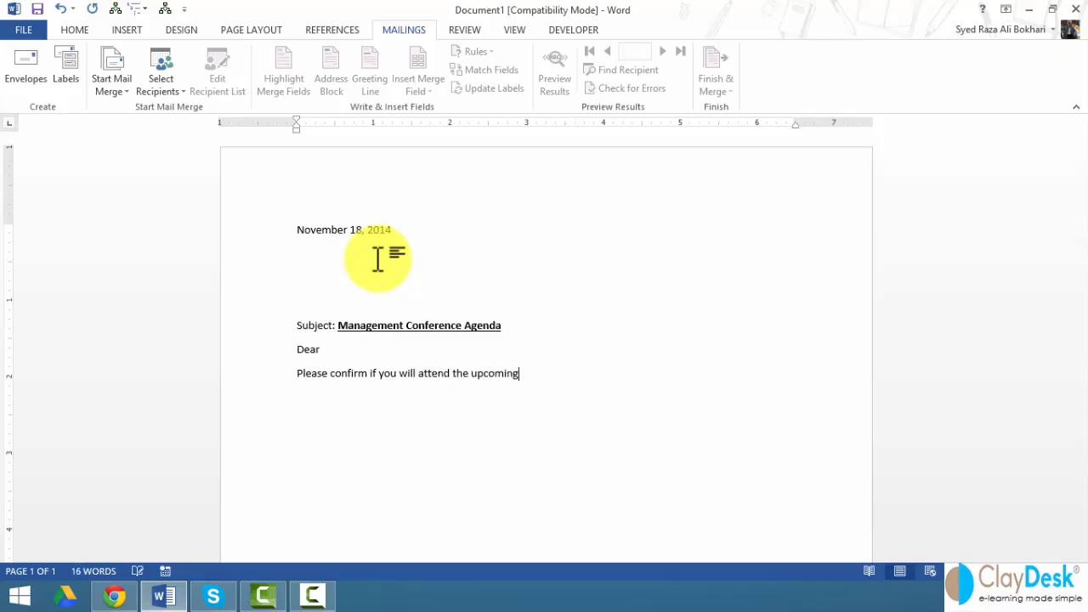
pyautogui.write(' conference scheduled to be held')
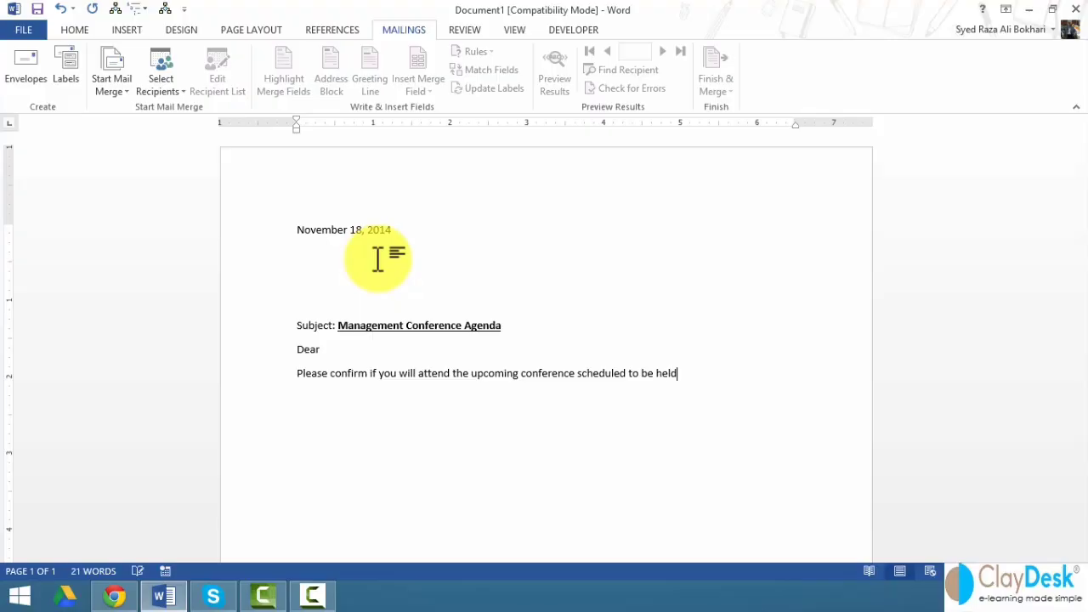
pyautogui.write(' on Novem')
pyautogui.press('Return')
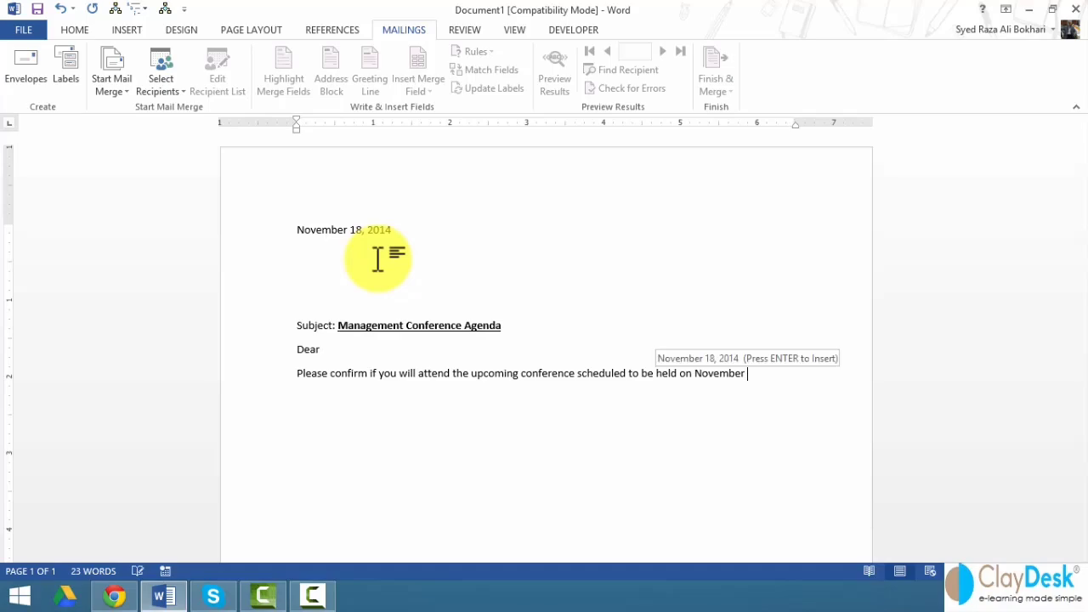
# - Finish with 'November 22, 2014 in Chicago.', add 'Thank you,' and the signer's name
pyautogui.write('22, 2014')
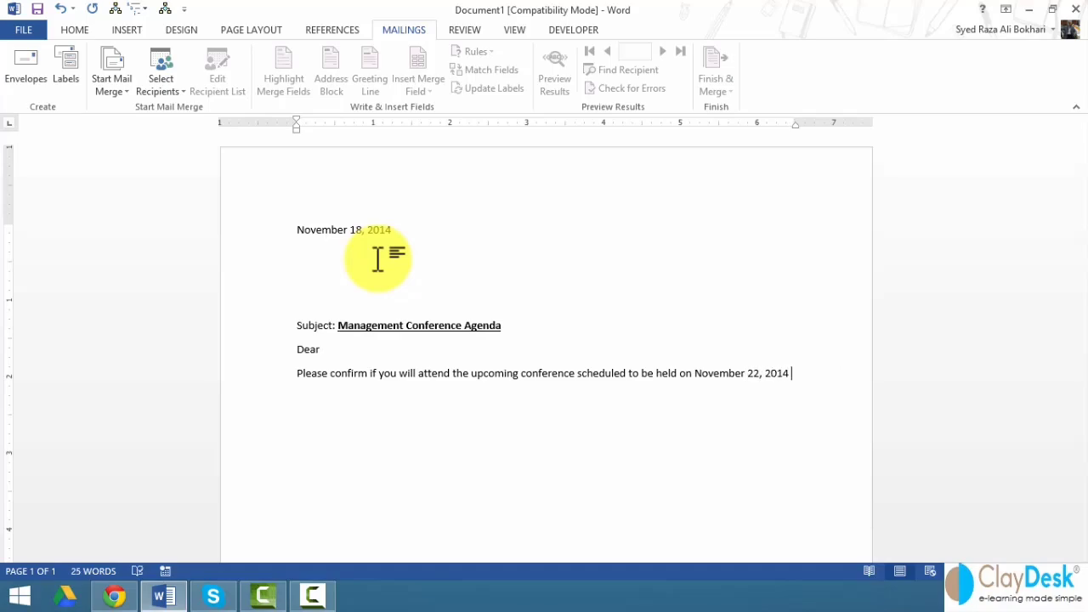
pyautogui.write(' in')
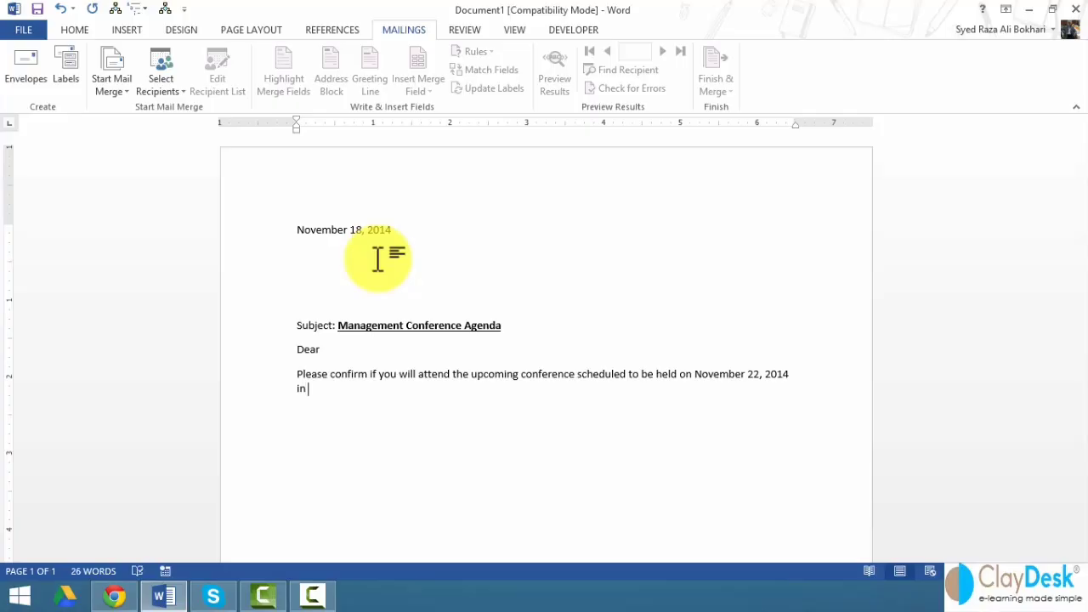
pyautogui.write(' Chicago')
pyautogui.write('. ')
pyautogui.write('Thank')
pyautogui.write(' you,')
pyautogui.press('Return')
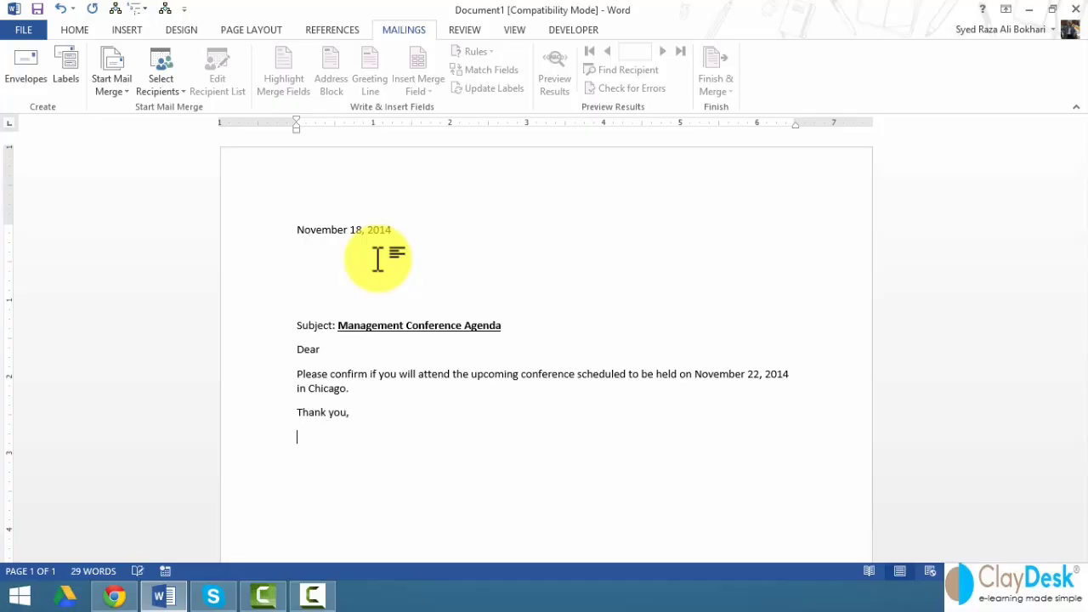
pyautogui.write('Syed')
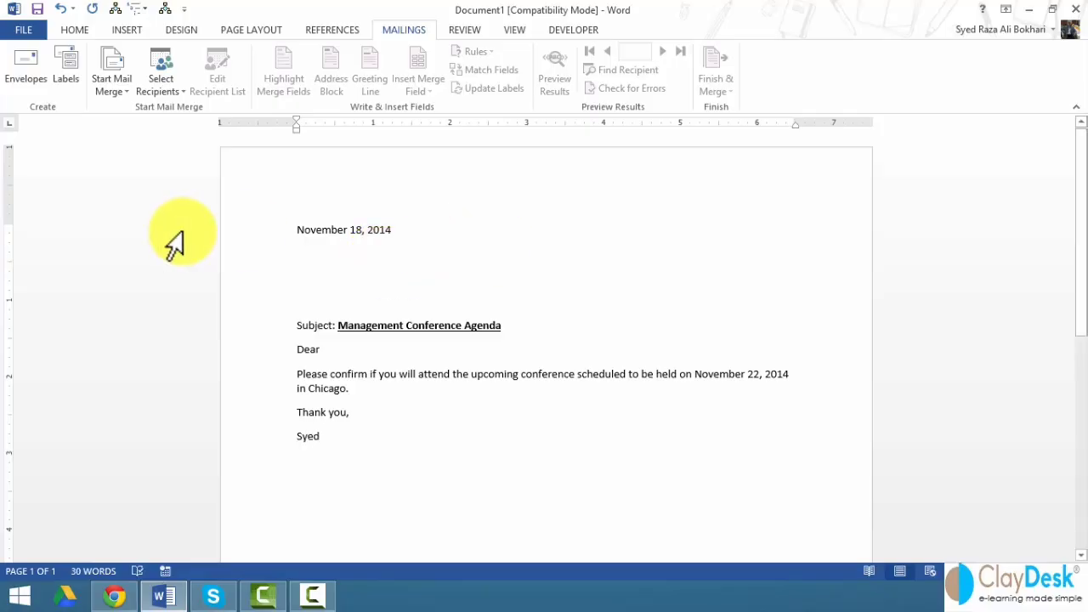
pyautogui.moveTo(272, 243); pyautogui.dragTo(265, 301)
# - Put the cursor on the empty line above Subject and open the Start Mail Merge list
pyautogui.click(254, 274)
pyautogui.moveTo(246, 258); pyautogui.dragTo(256, 305)
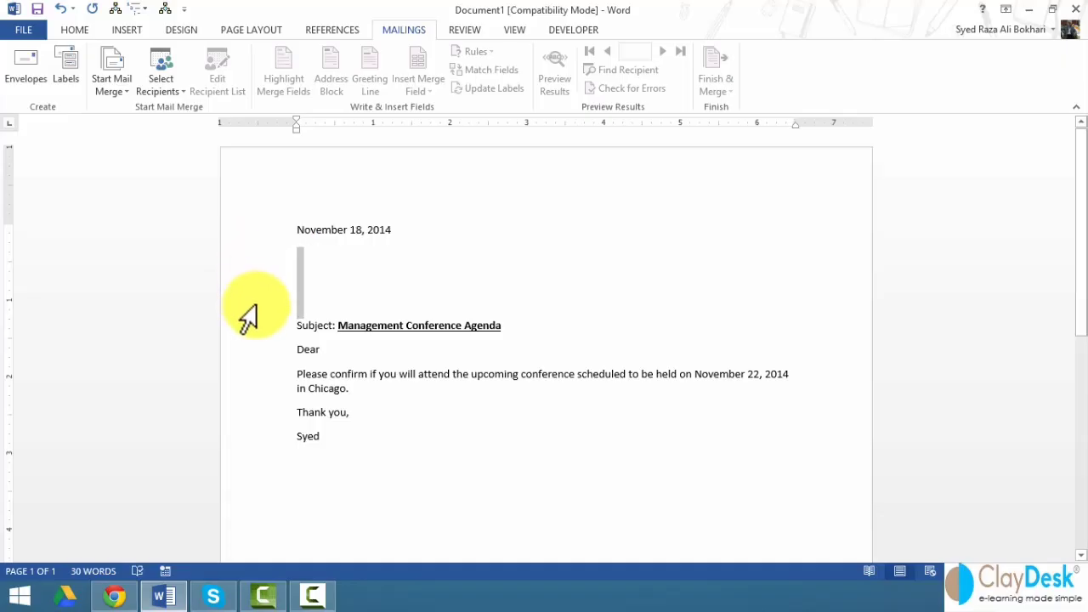
pyautogui.click(368, 307)
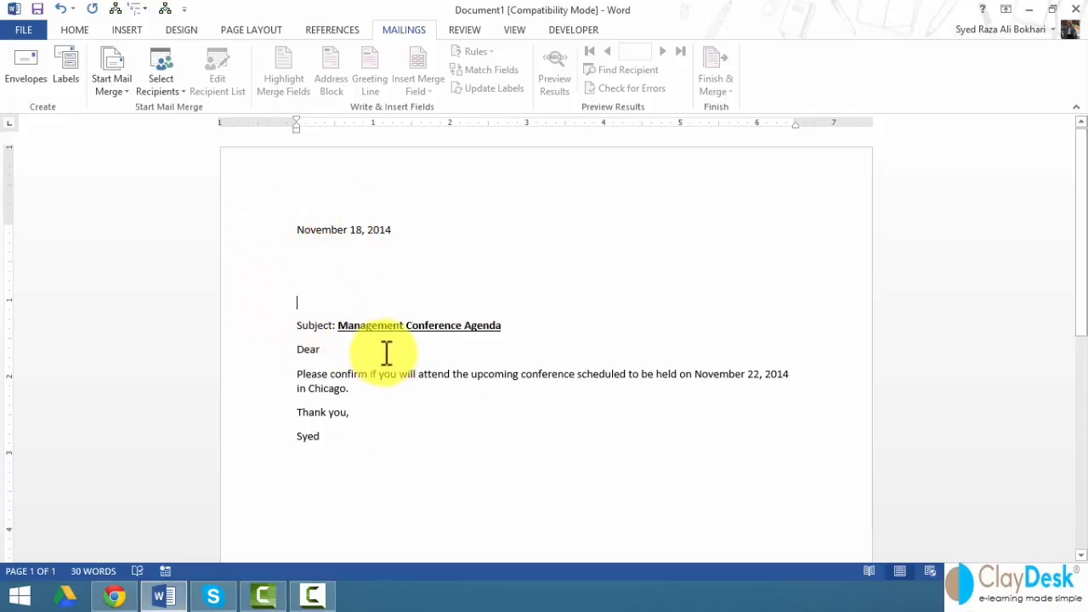
pyautogui.click(110, 93)
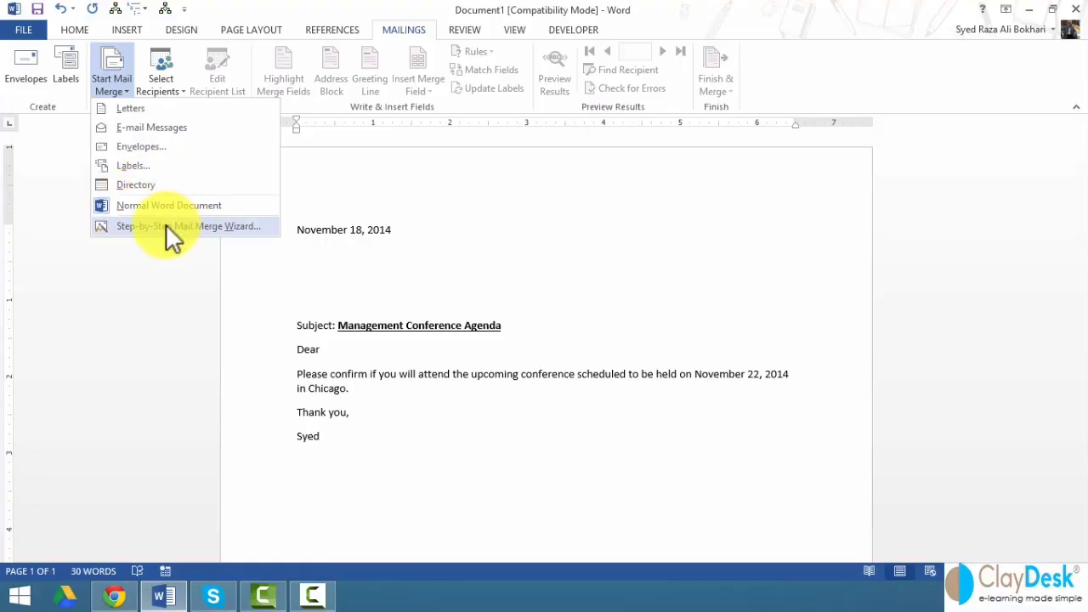
# - Make the letter an E-mail Messages merge, then switch back to Print Layout view
pyautogui.click(113, 112)
pyautogui.click(111, 91)
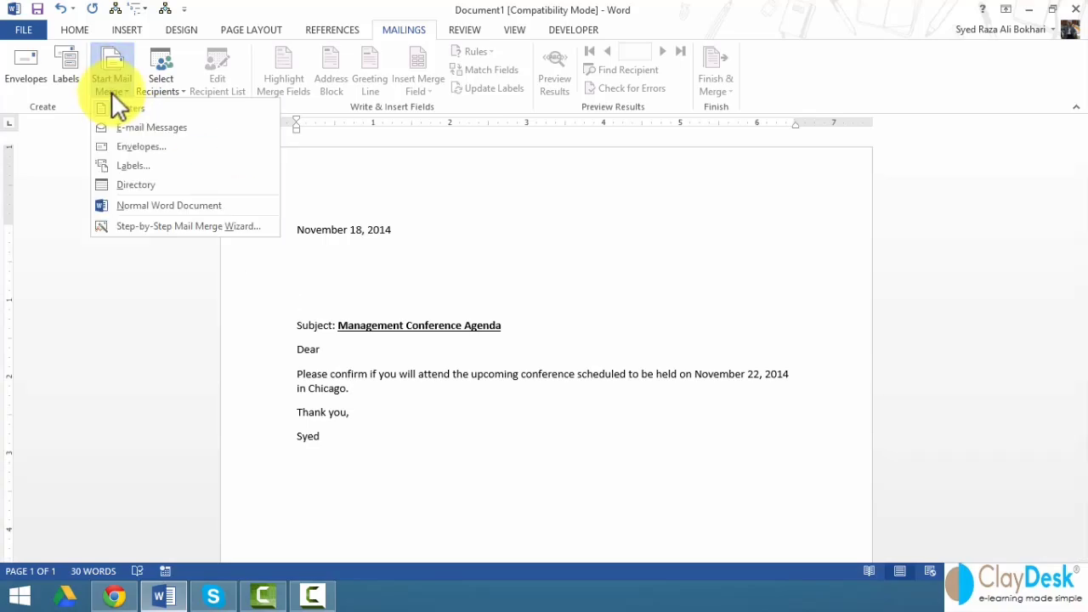
pyautogui.click(155, 128)
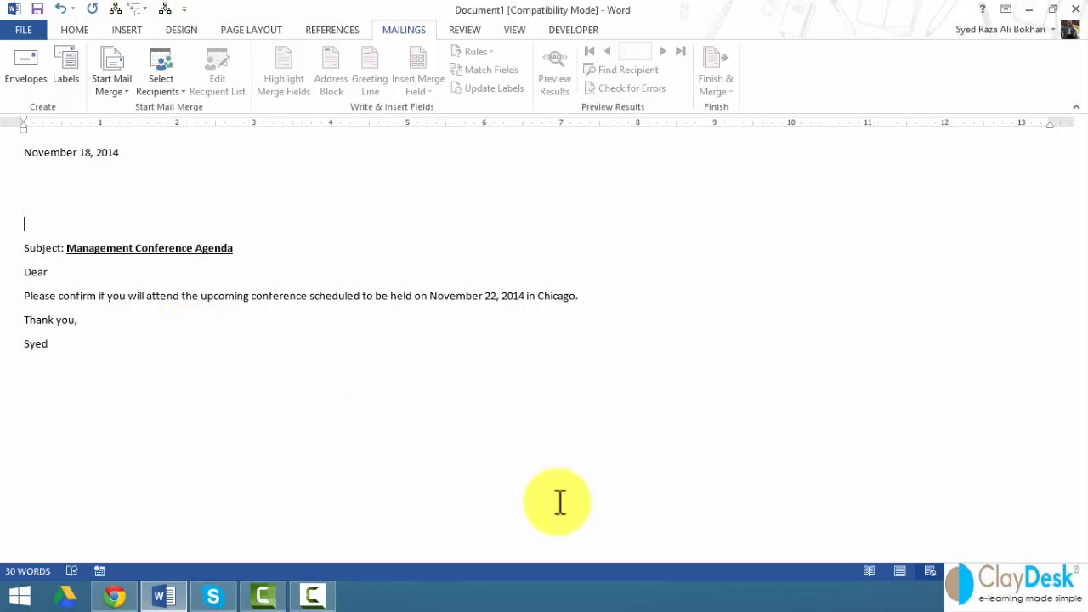
pyautogui.click(899, 571)
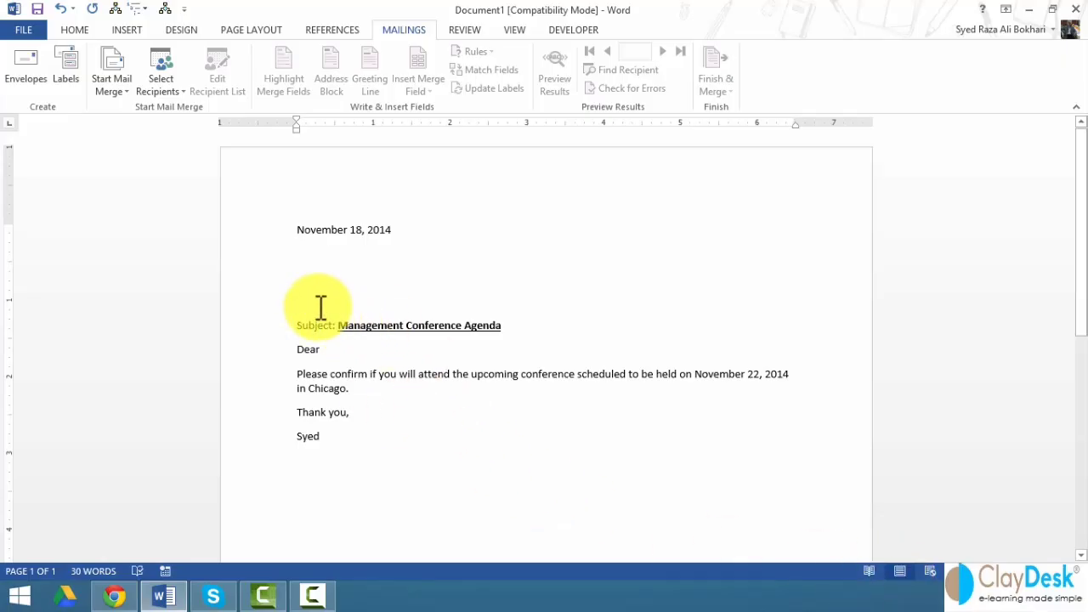
# - Choose Select Recipients > Type a New List to start a new address list
pyautogui.click(167, 92)
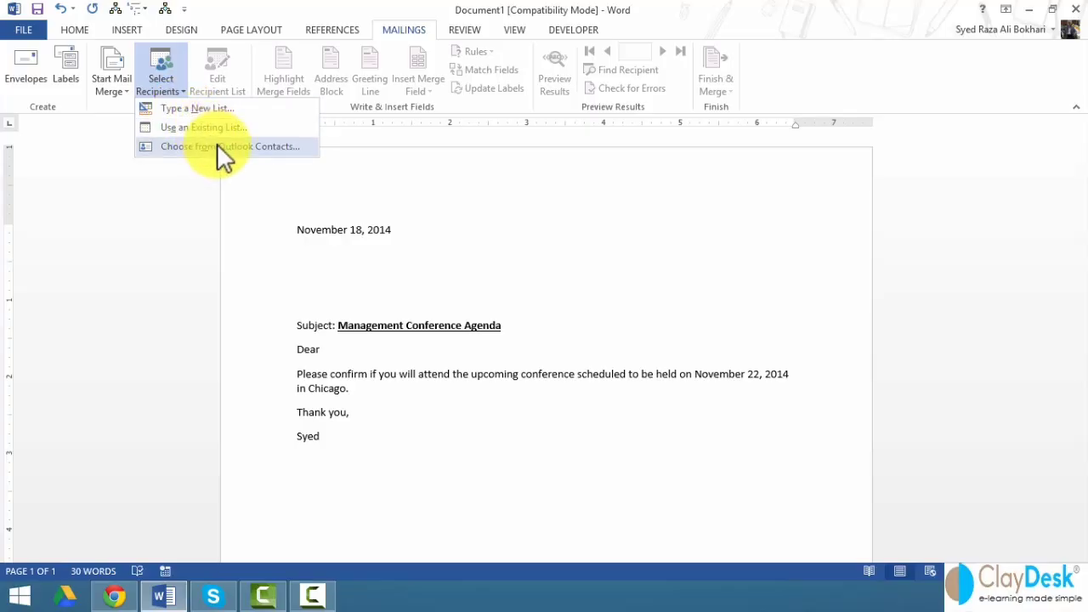
pyautogui.click(196, 109)
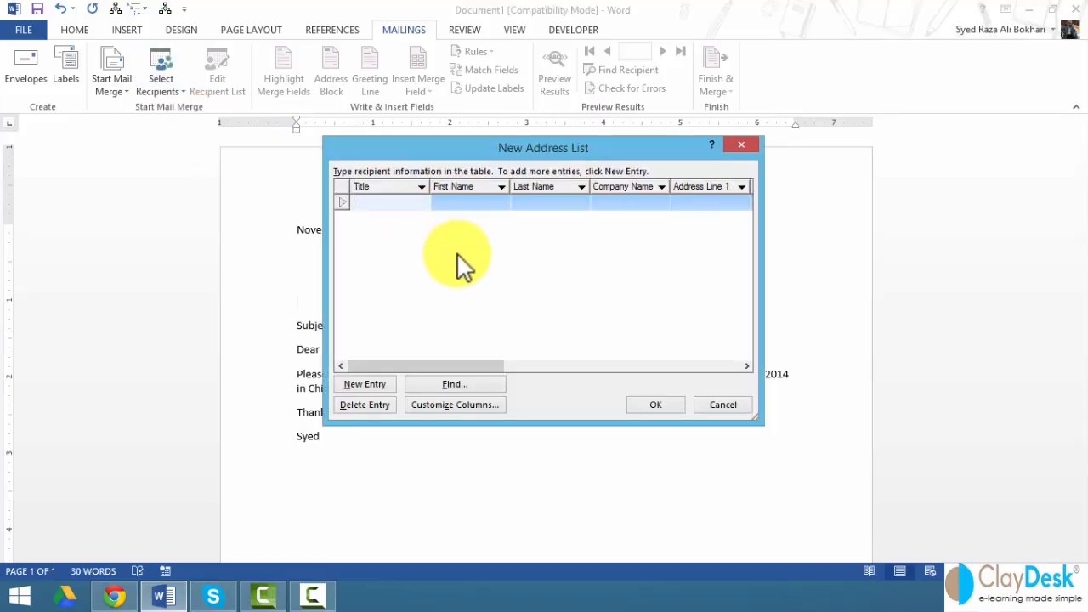
# - Enter the first recipient's title Mr., first and last names, company ClayDesk, and street address
pyautogui.write('Mr.')
pyautogui.press('Tab')
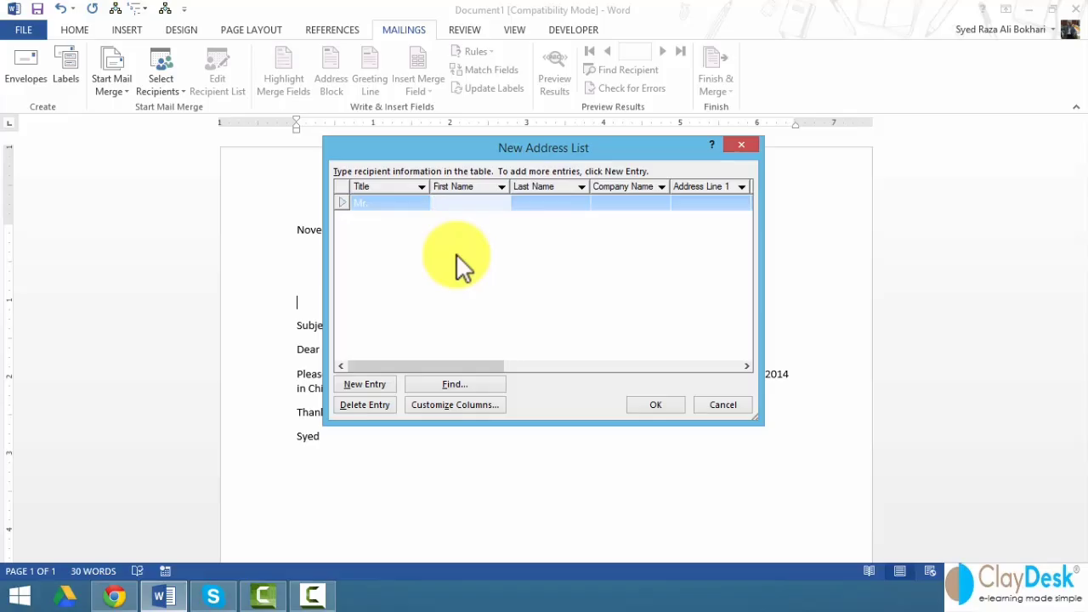
pyautogui.press('Tab')
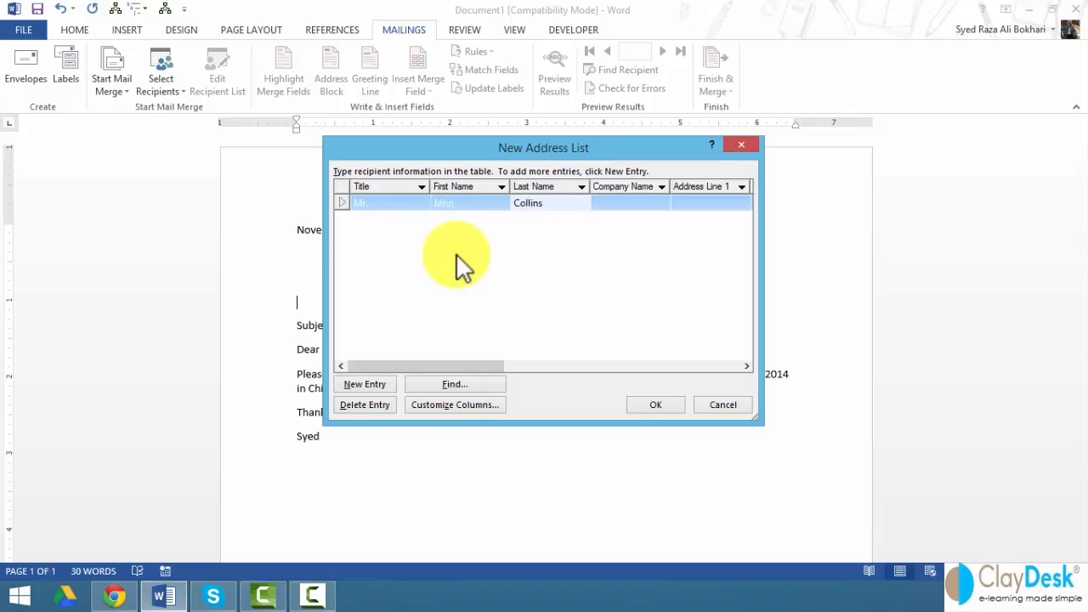
pyautogui.press('Tab')
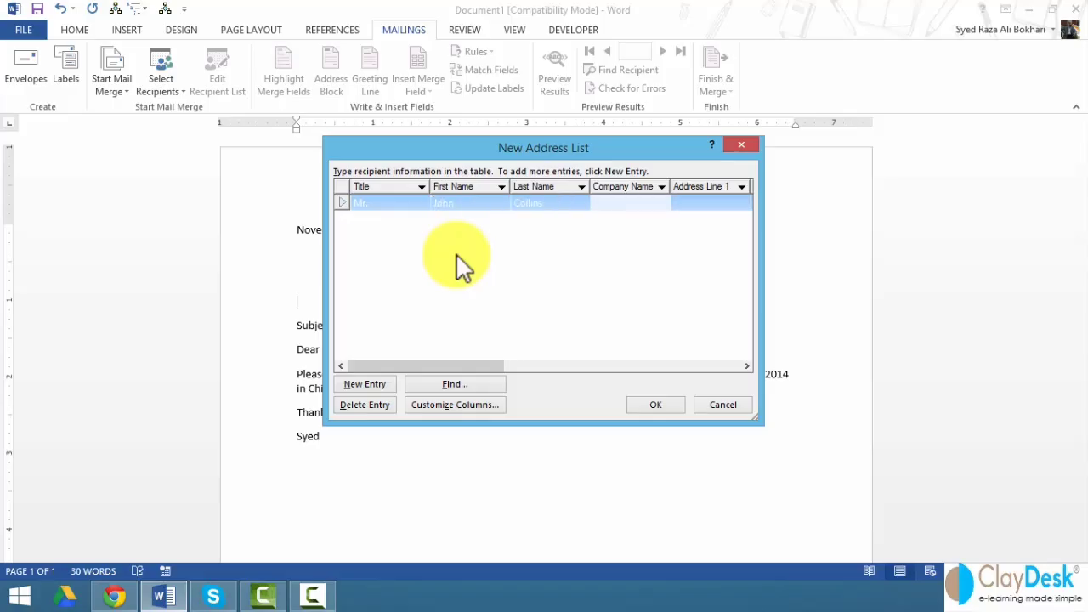
pyautogui.write('ClayDesk')
pyautogui.press('Tab')
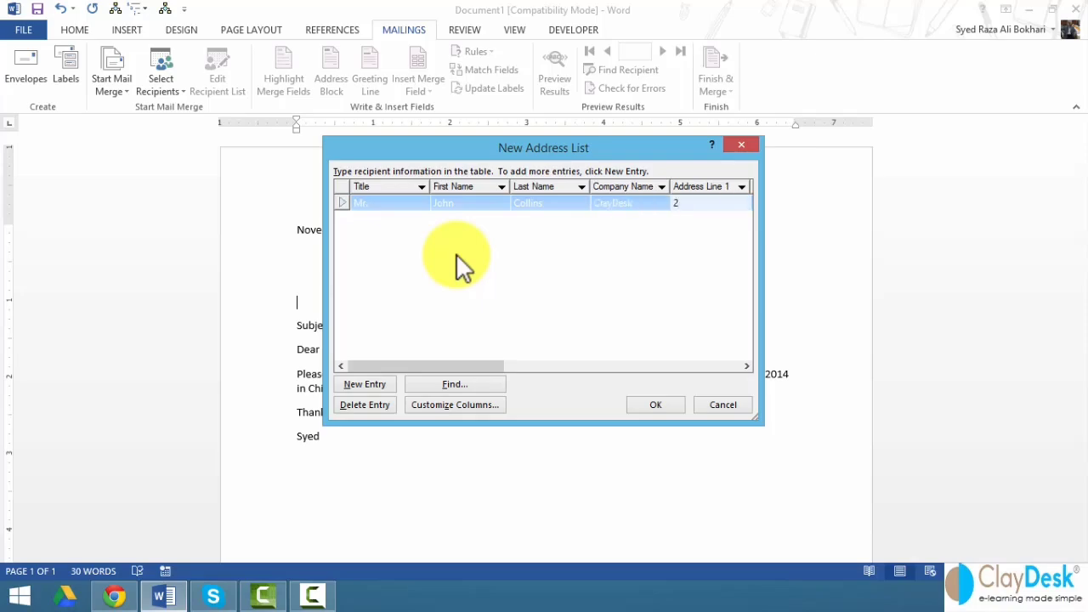
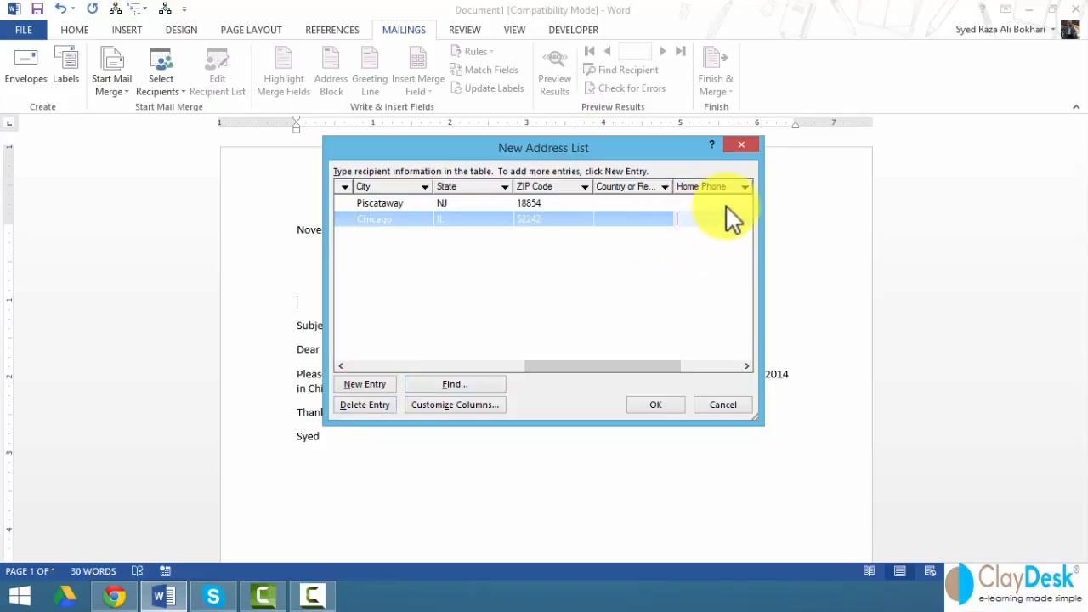
# - Keep the Chicago entry and delete the Home Phone field via Customize Columns
pyautogui.click(365, 406)
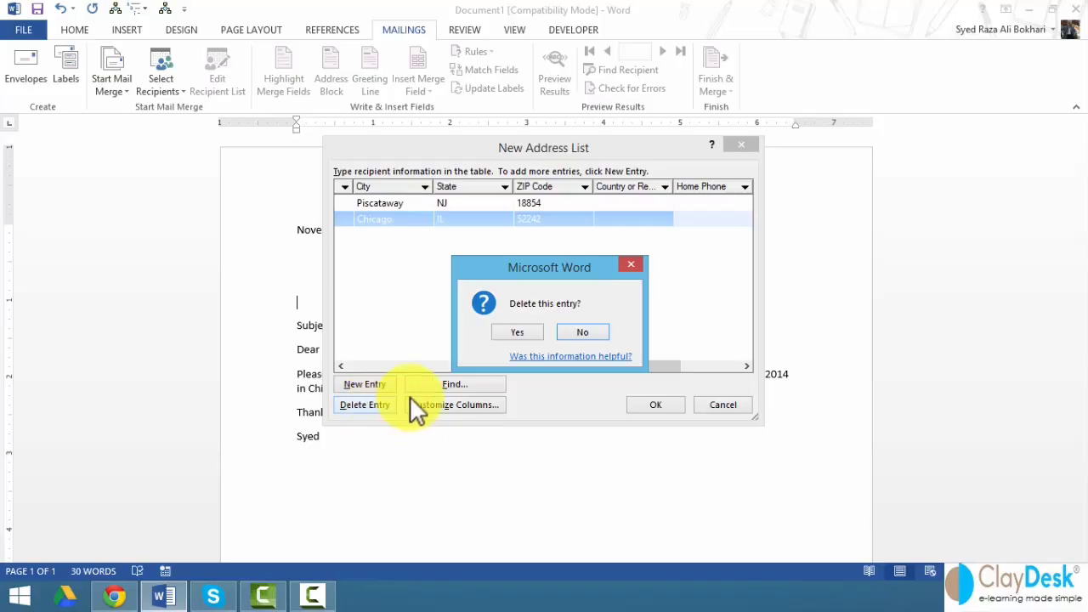
pyautogui.click(581, 333)
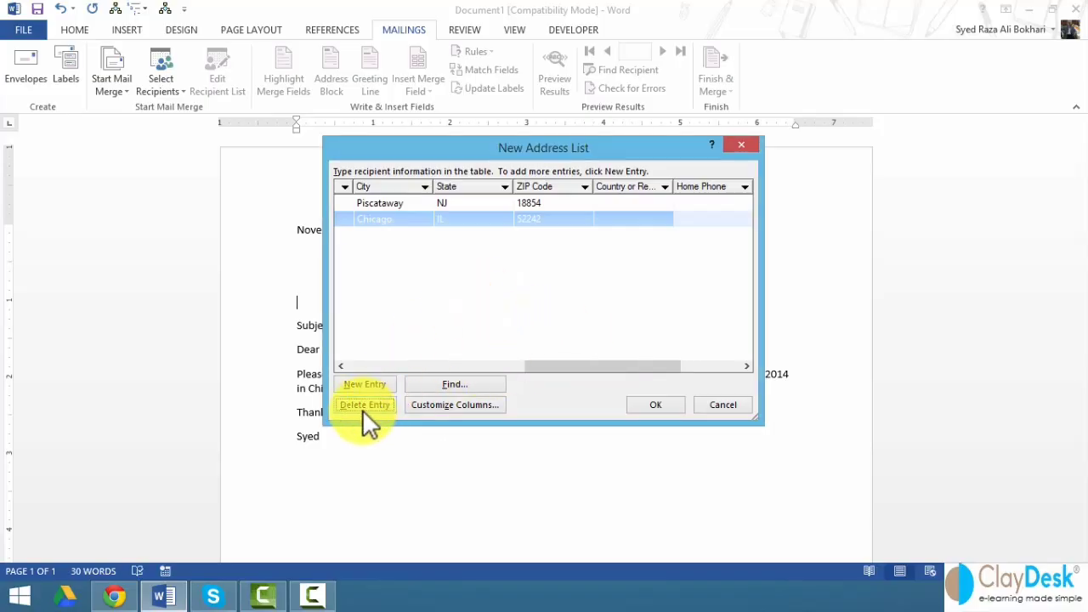
pyautogui.click(451, 402)
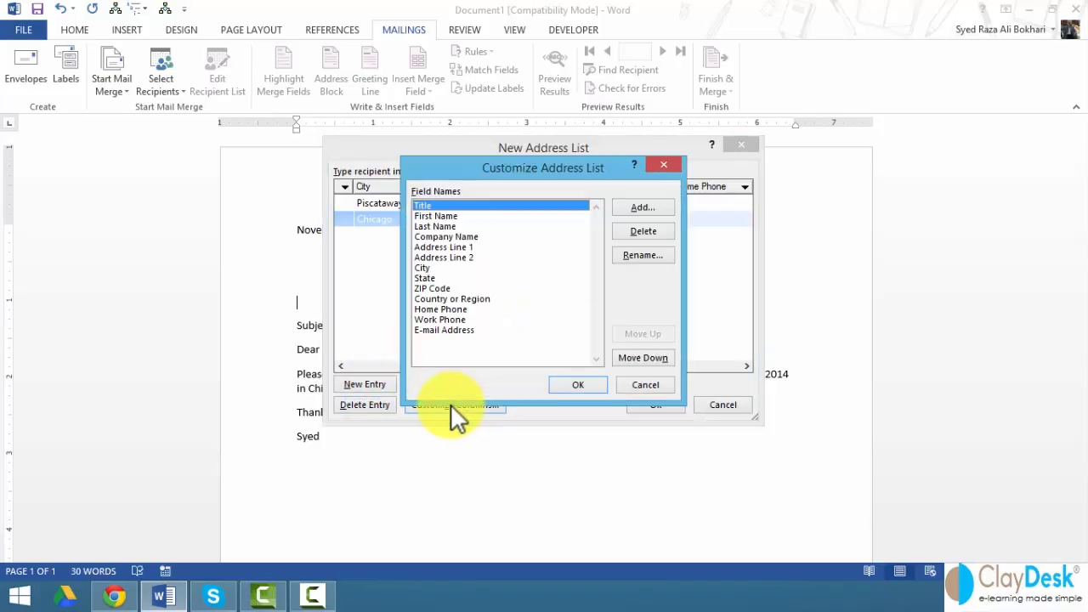
pyautogui.moveTo(447, 173); pyautogui.dragTo(810, 168)
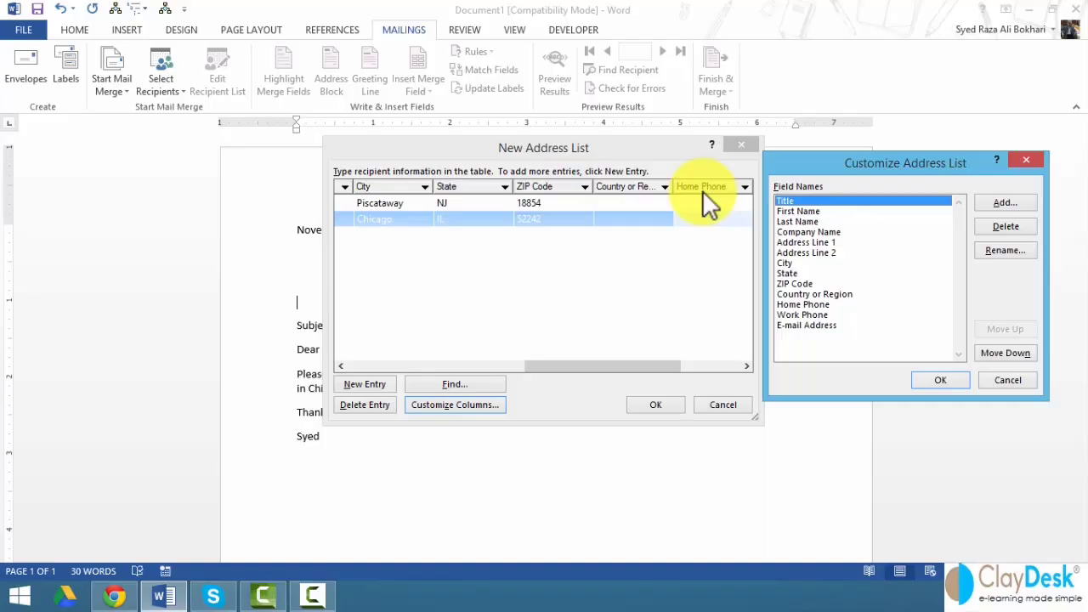
pyautogui.click(788, 304)
pyautogui.click(1006, 227)
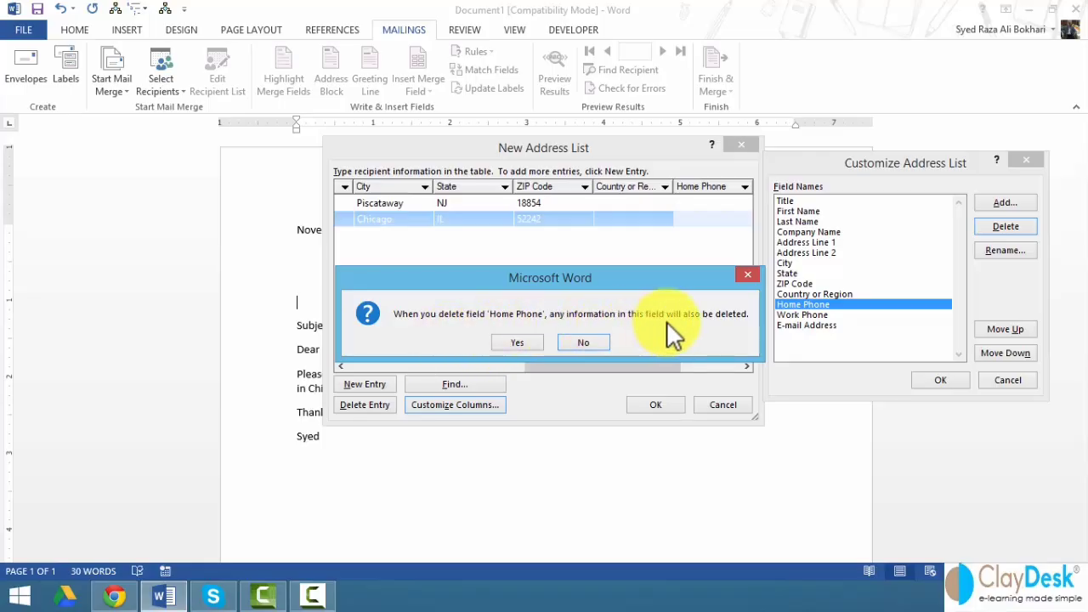
pyautogui.click(520, 342)
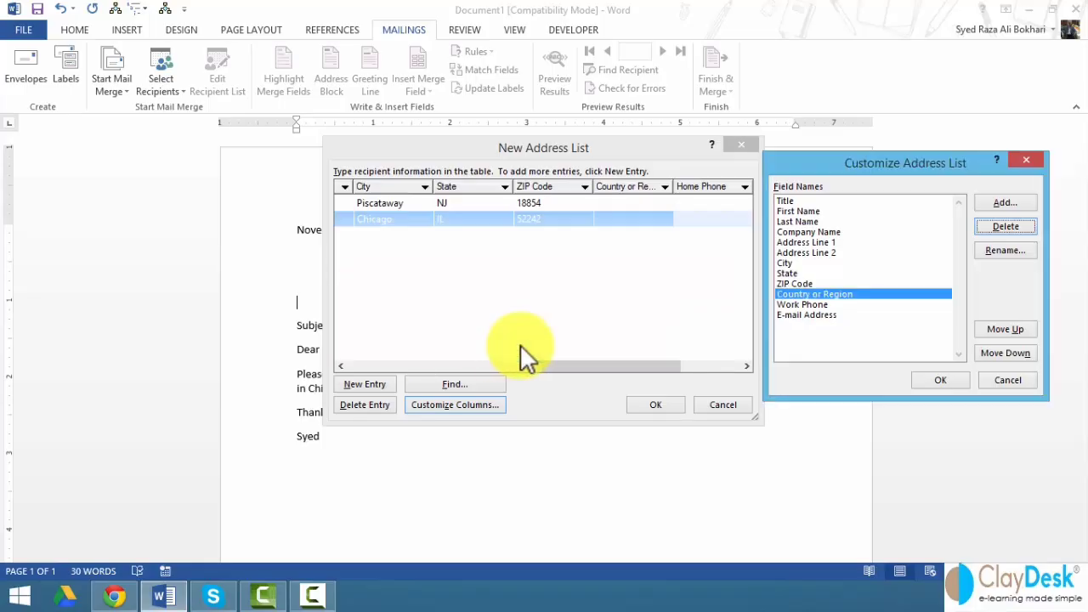
pyautogui.click(940, 380)
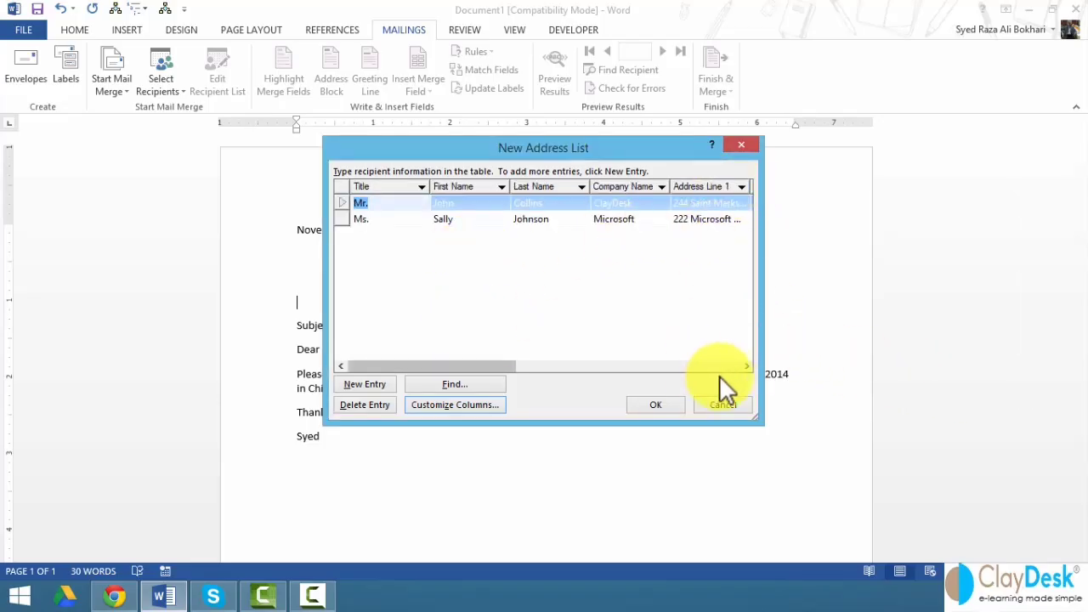
# - Widen the address list, recheck the columns, and proceed to save the list
pyautogui.moveTo(760, 340); pyautogui.dragTo(904, 340)
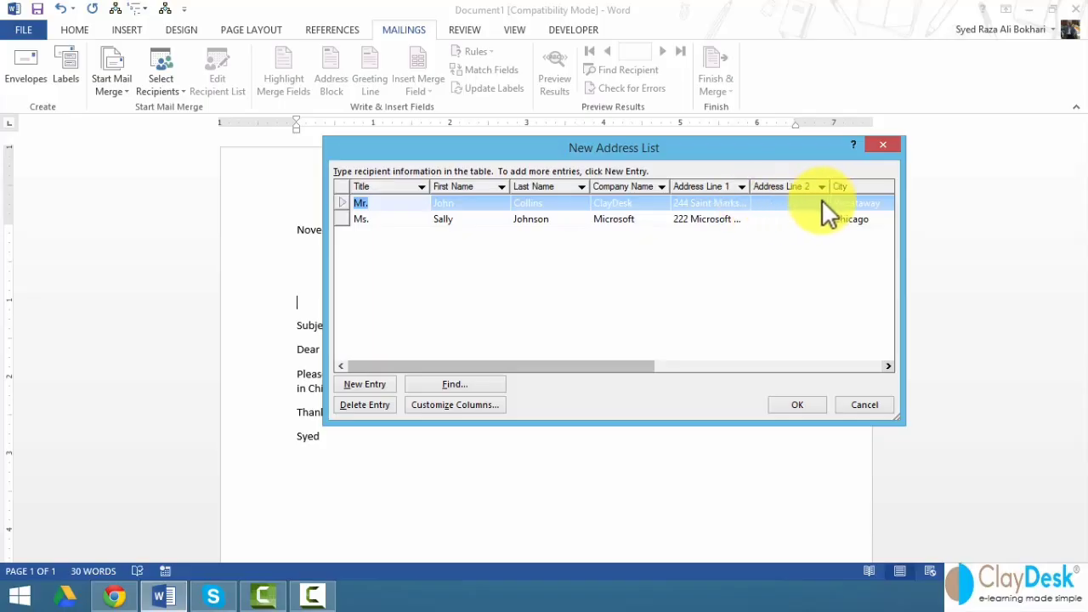
pyautogui.click(493, 405)
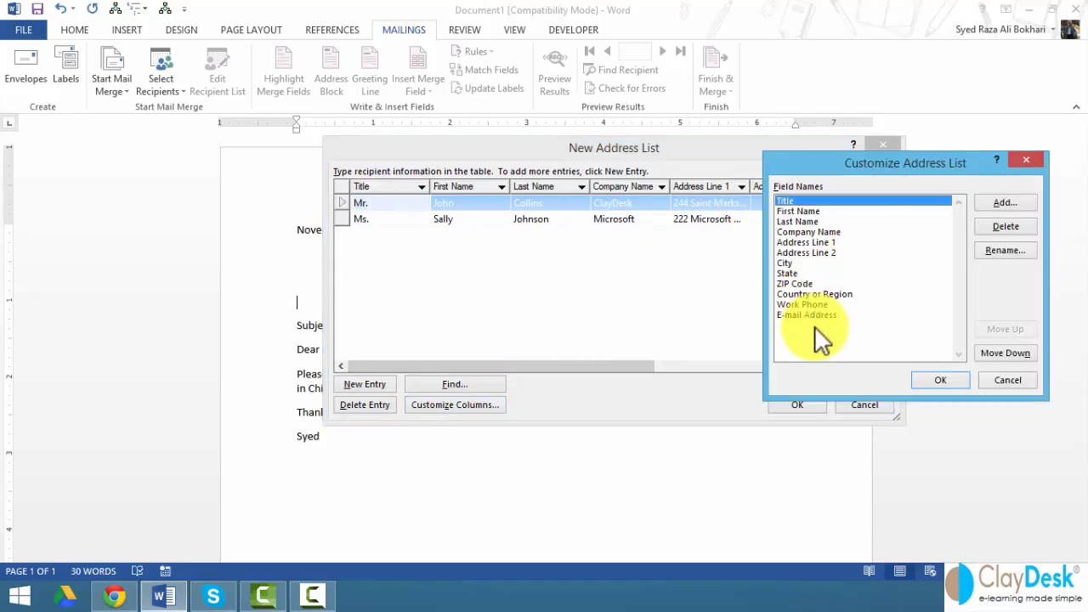
pyautogui.moveTo(625, 367); pyautogui.dragTo(343, 366)
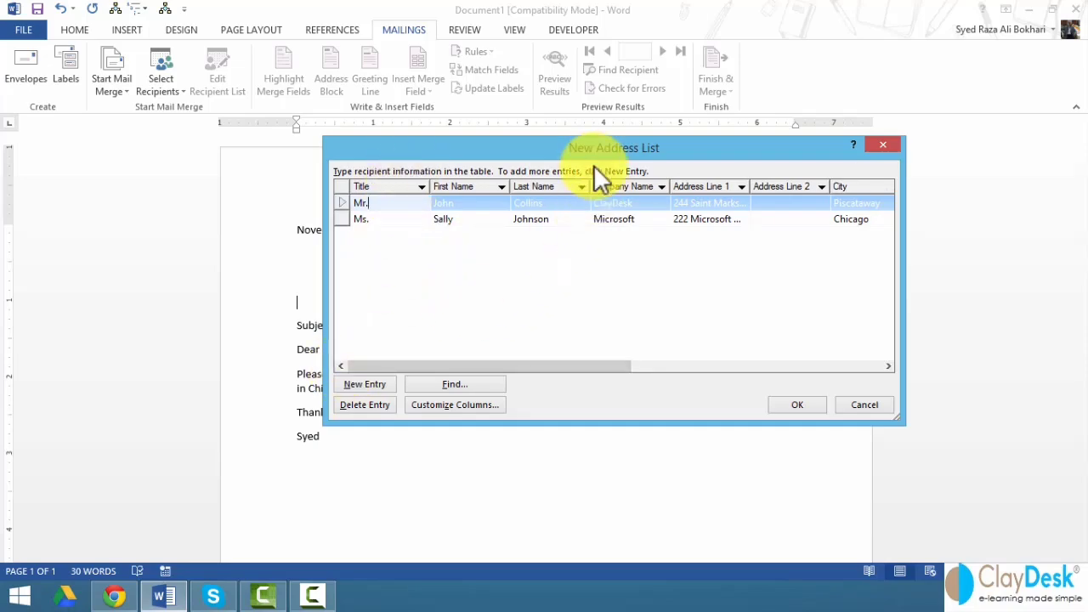
pyautogui.click(785, 409)
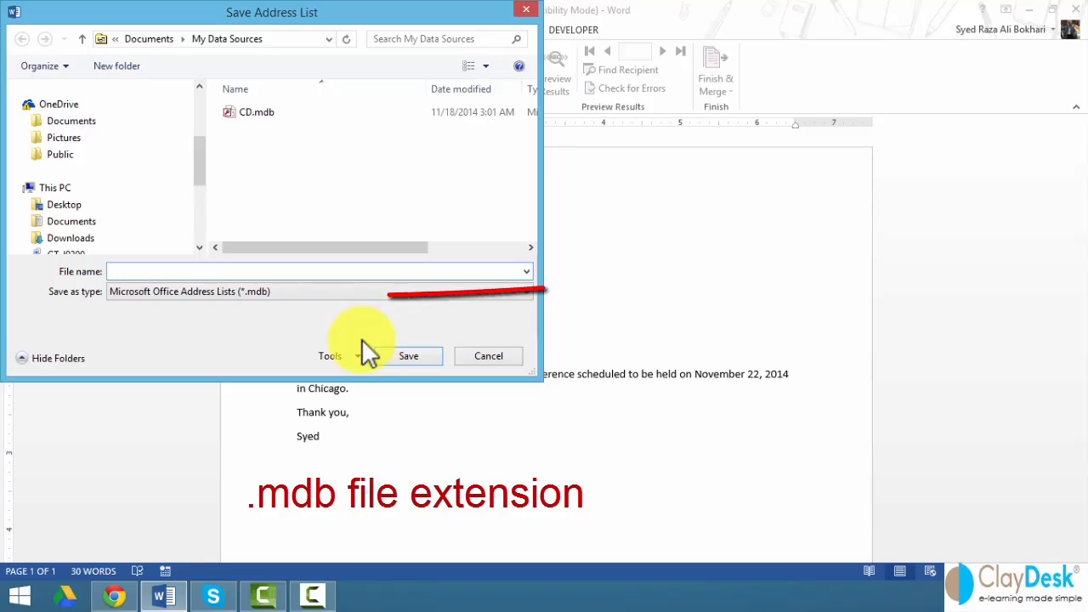
# - Save the recipient address list under the file name Company_Contacts
pyautogui.write('Compan')
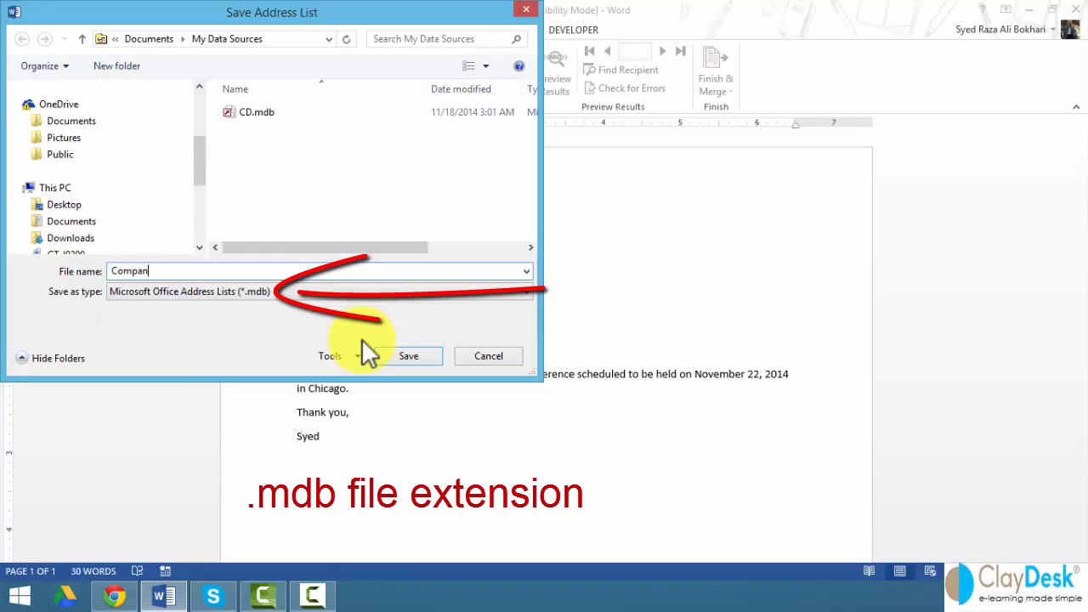
pyautogui.write('y_Contacts')
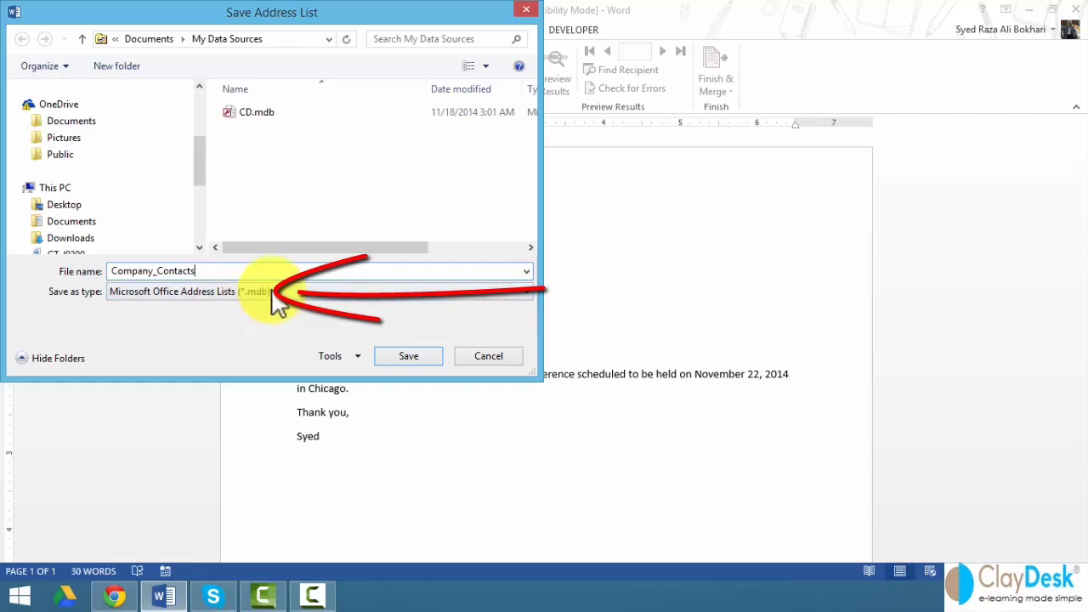
pyautogui.click(412, 359)
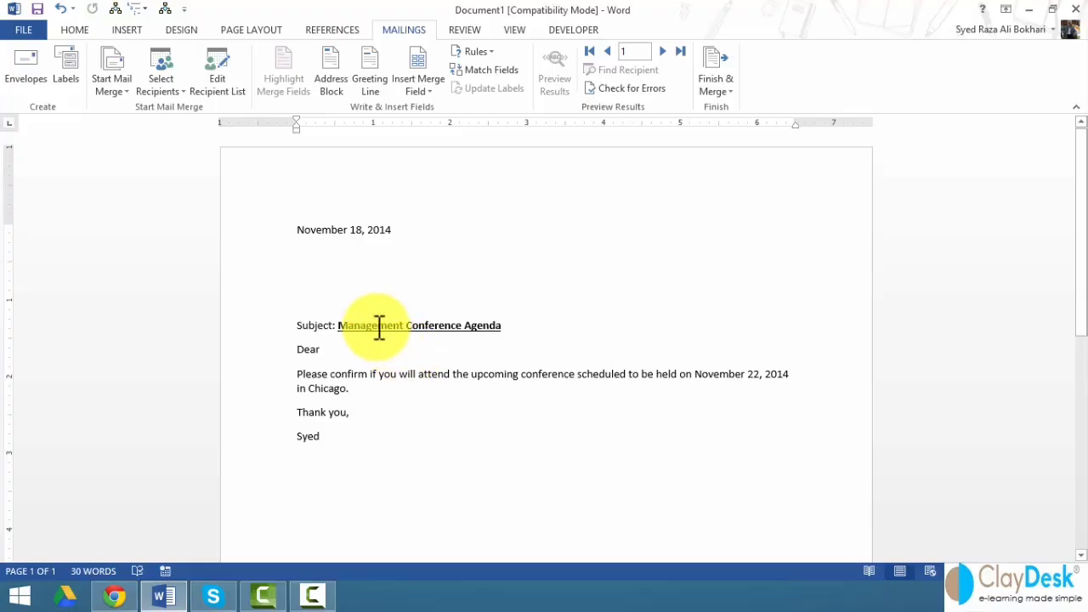
pyautogui.click(307, 253)
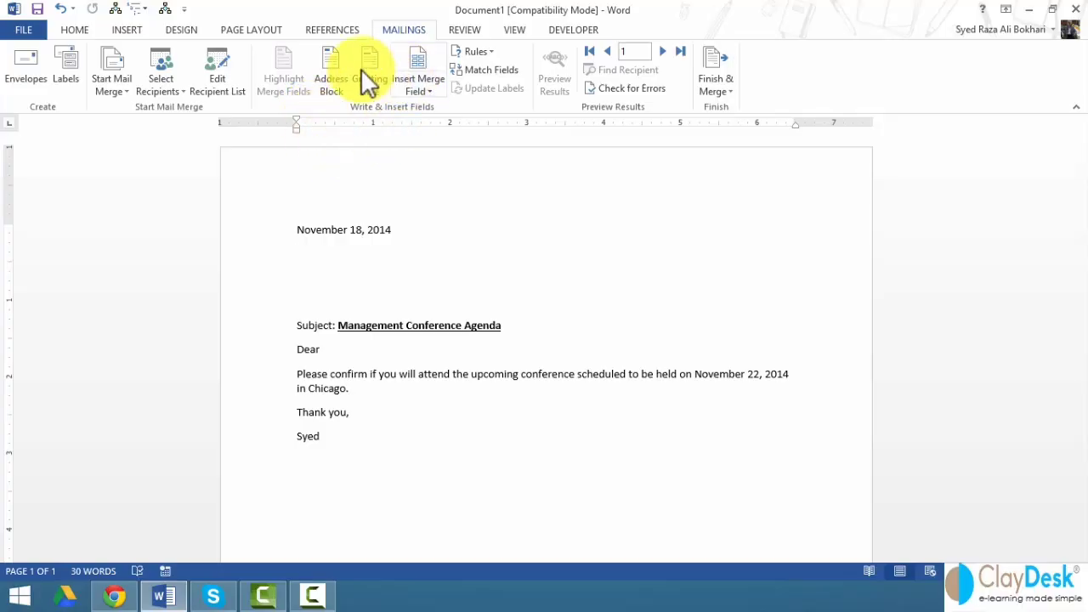
pyautogui.click(424, 94)
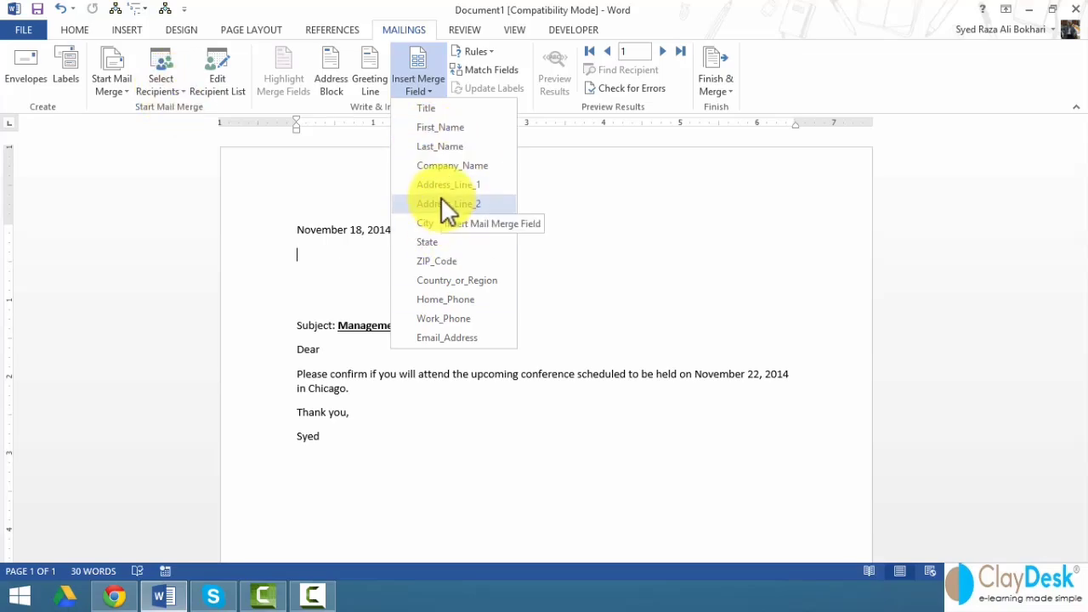
pyautogui.click(337, 105)
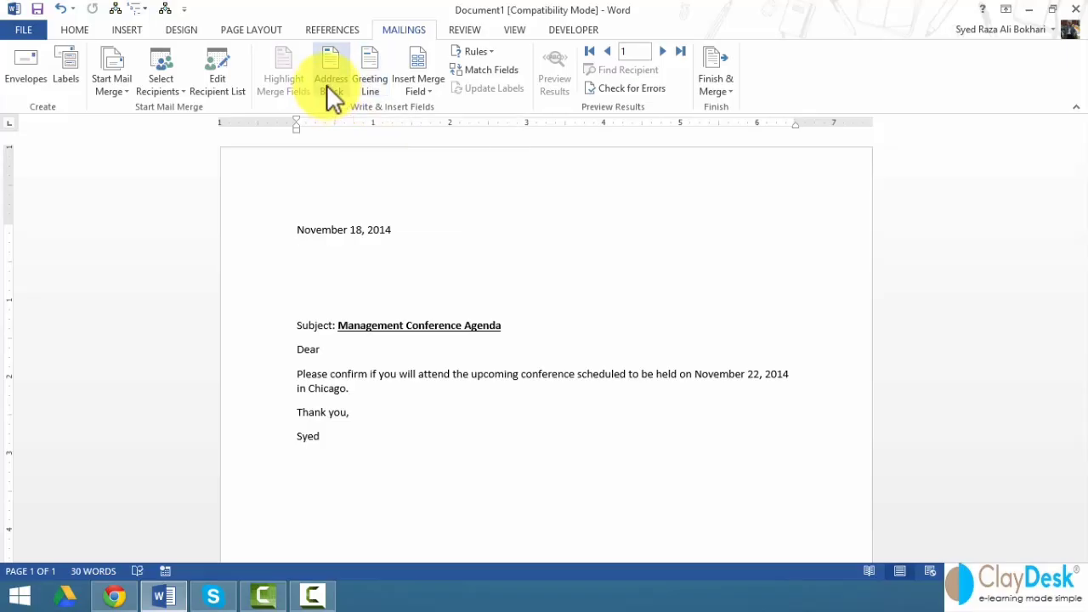
pyautogui.click(326, 84)
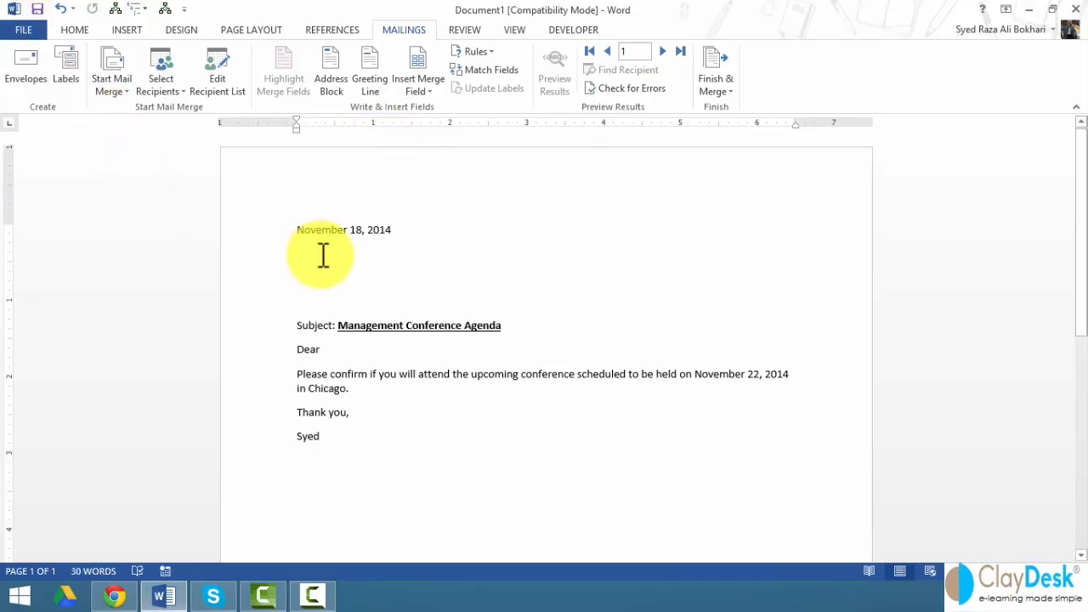
# - Insert Title, First_Name Last_Name and Company_Name merge fields on separate lines below the date
pyautogui.click(427, 89)
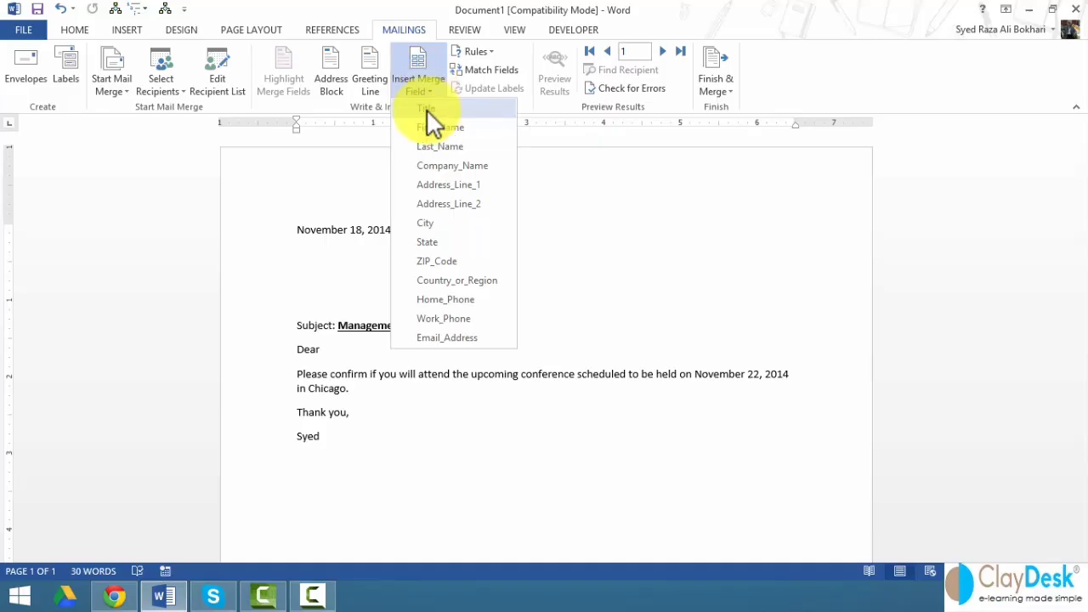
pyautogui.click(427, 108)
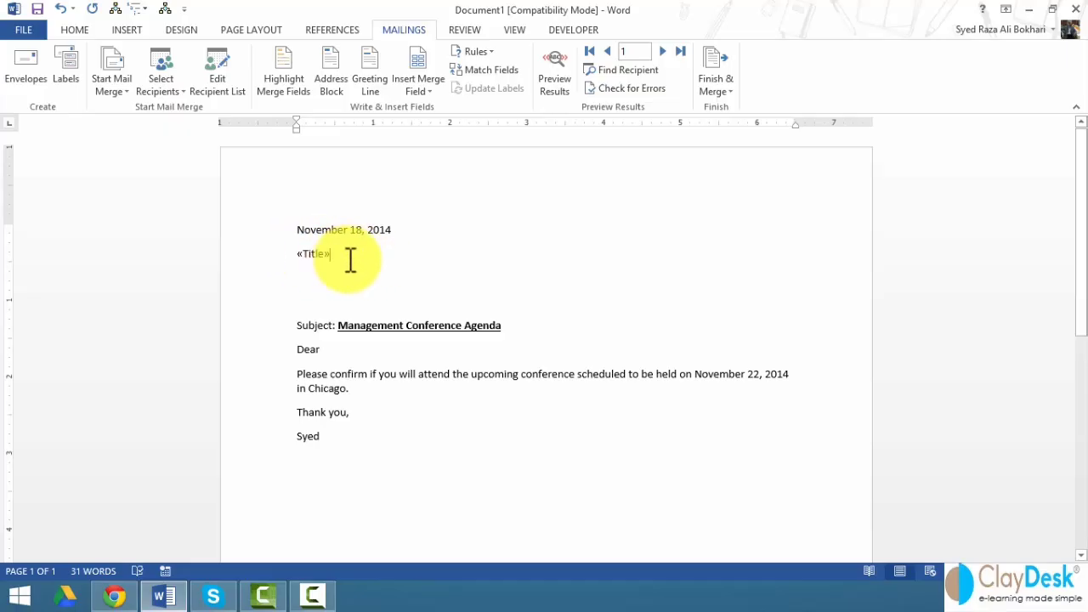
pyautogui.press('Return')
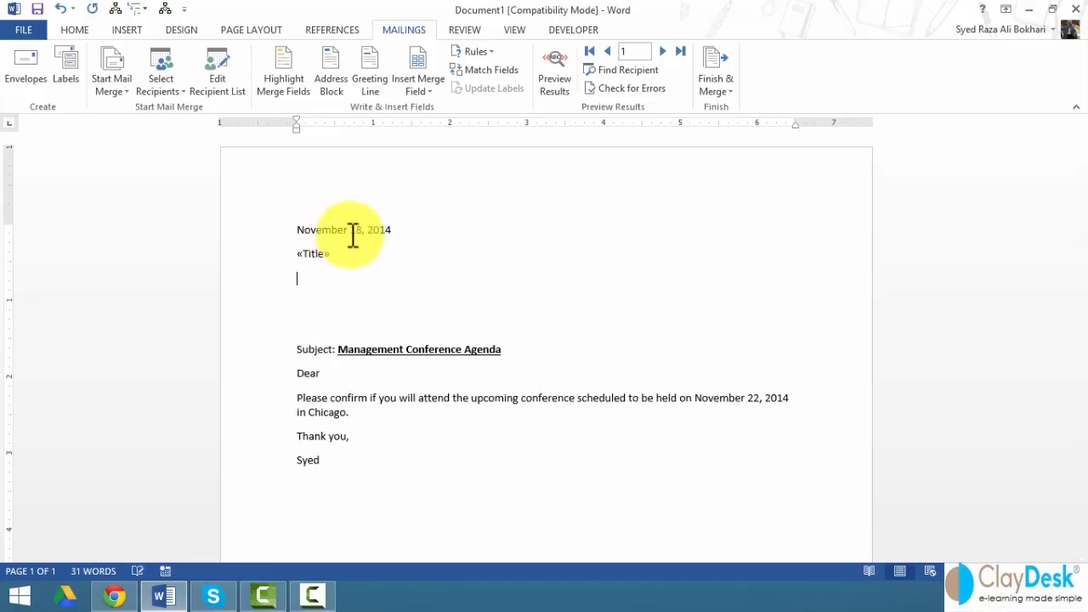
pyautogui.click(412, 91)
pyautogui.click(430, 129)
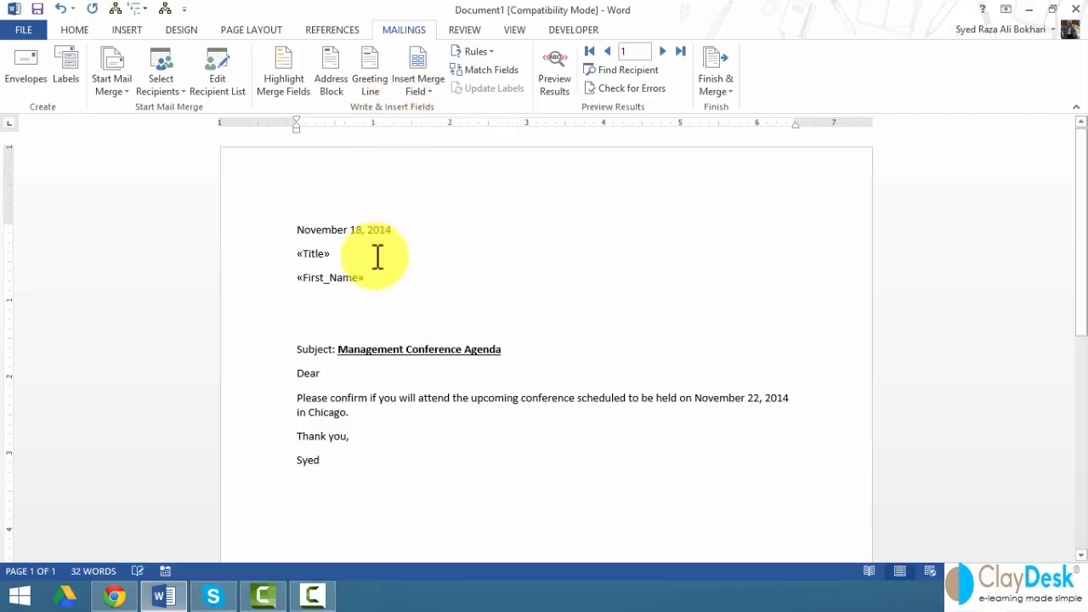
pyautogui.click(421, 91)
pyautogui.click(438, 147)
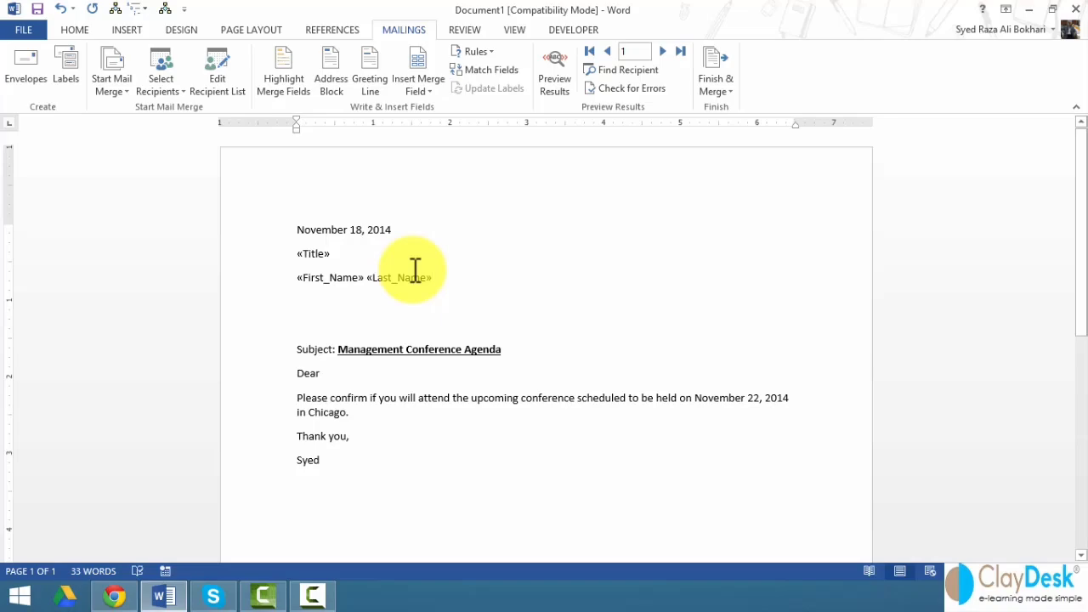
pyautogui.press('Return')
pyautogui.click(425, 91)
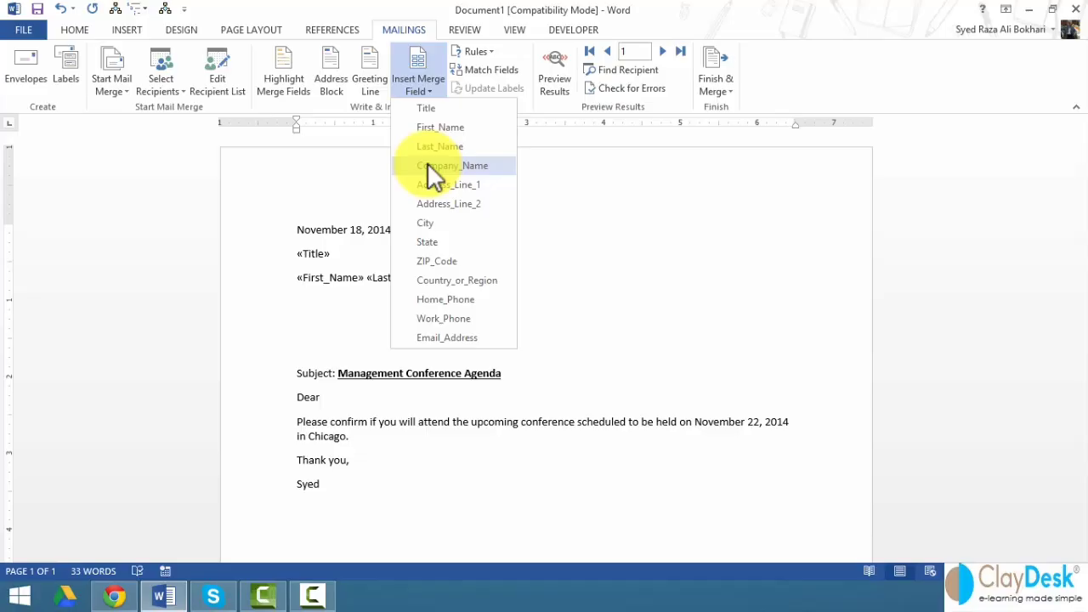
pyautogui.click(452, 166)
pyautogui.press('Return')
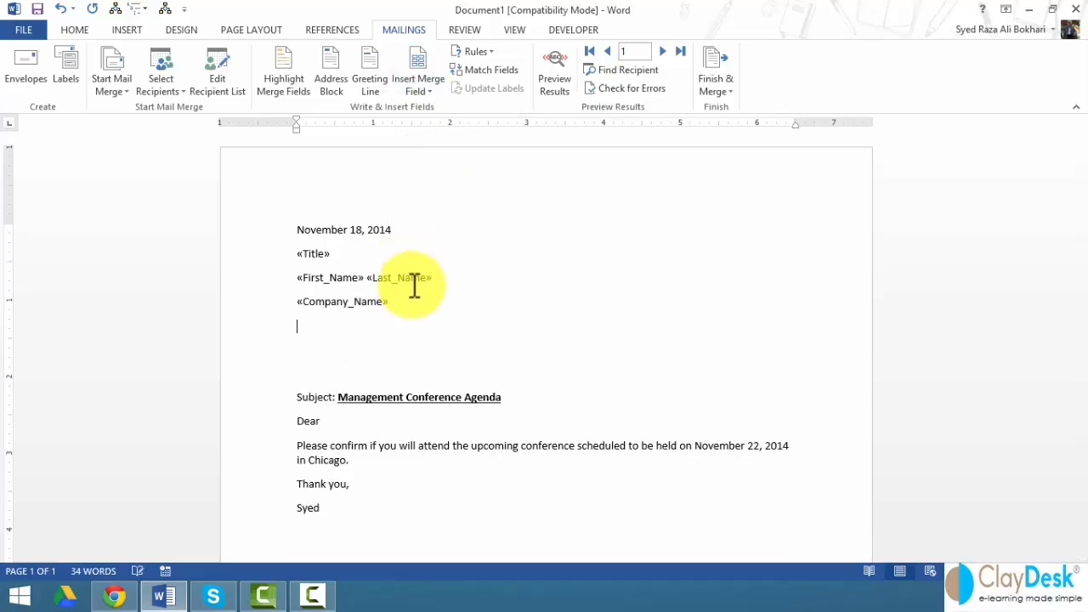
# - Add Address_Line_1 and a 'City, State ZIP_Code' line, deleting the blank line after it
pyautogui.click(413, 87)
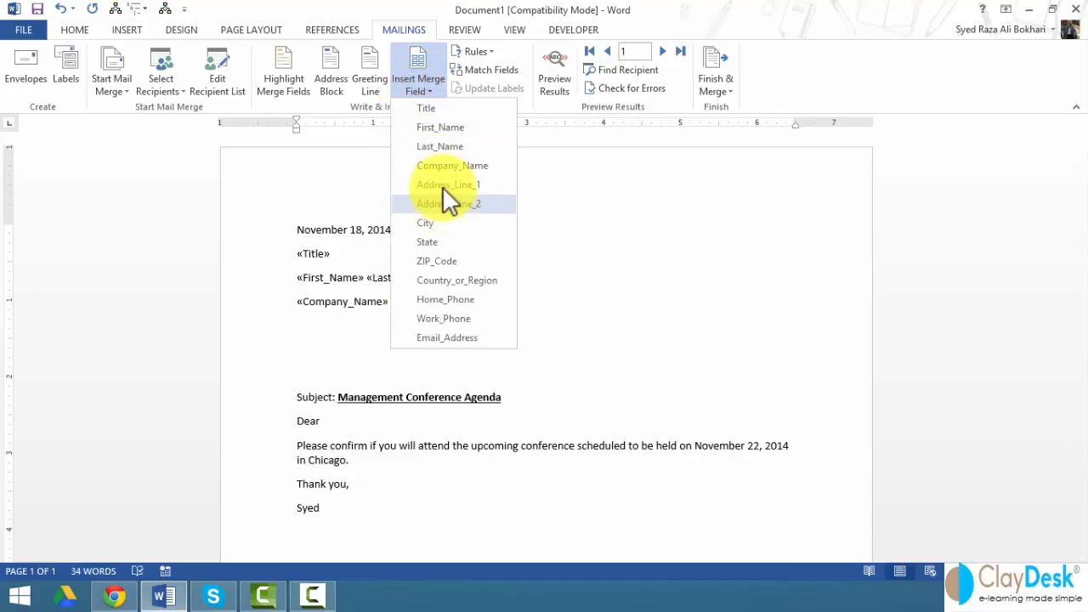
pyautogui.click(442, 186)
pyautogui.press('Return')
pyautogui.click(426, 85)
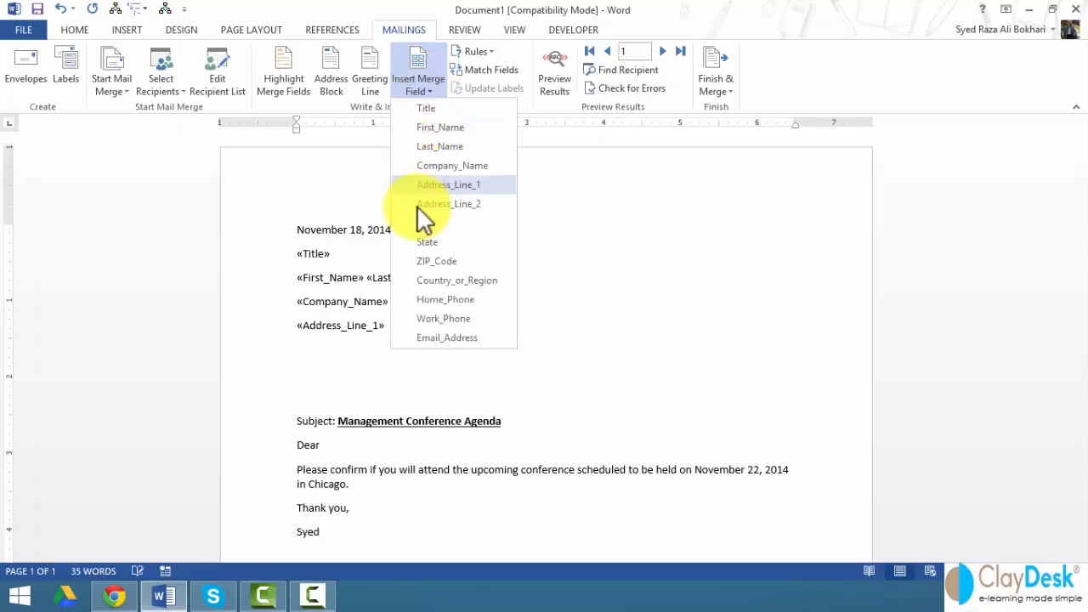
pyautogui.click(438, 222)
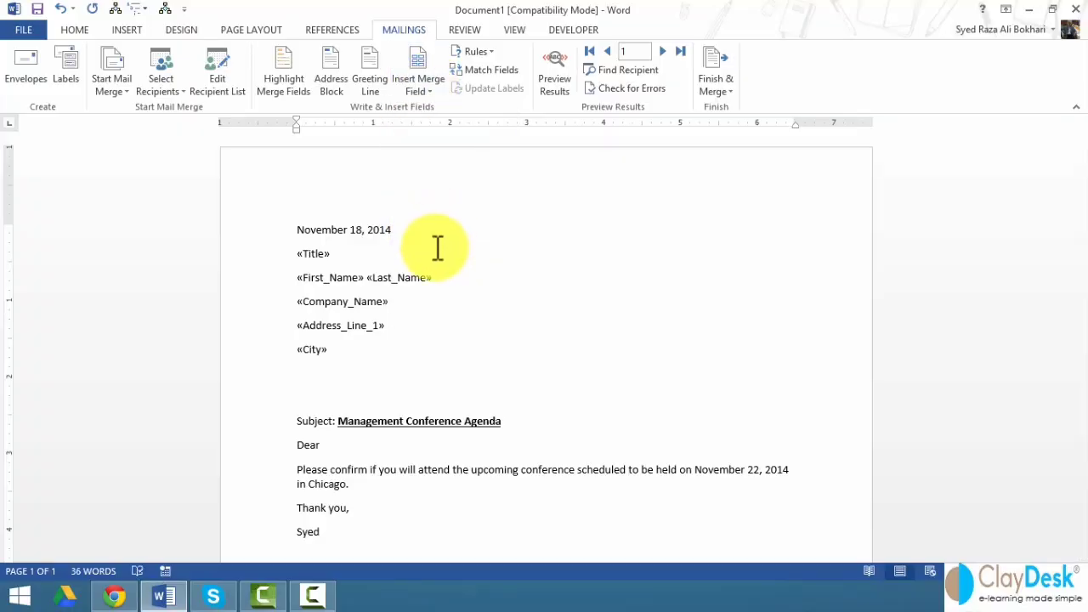
pyautogui.write(',')
pyautogui.click(426, 87)
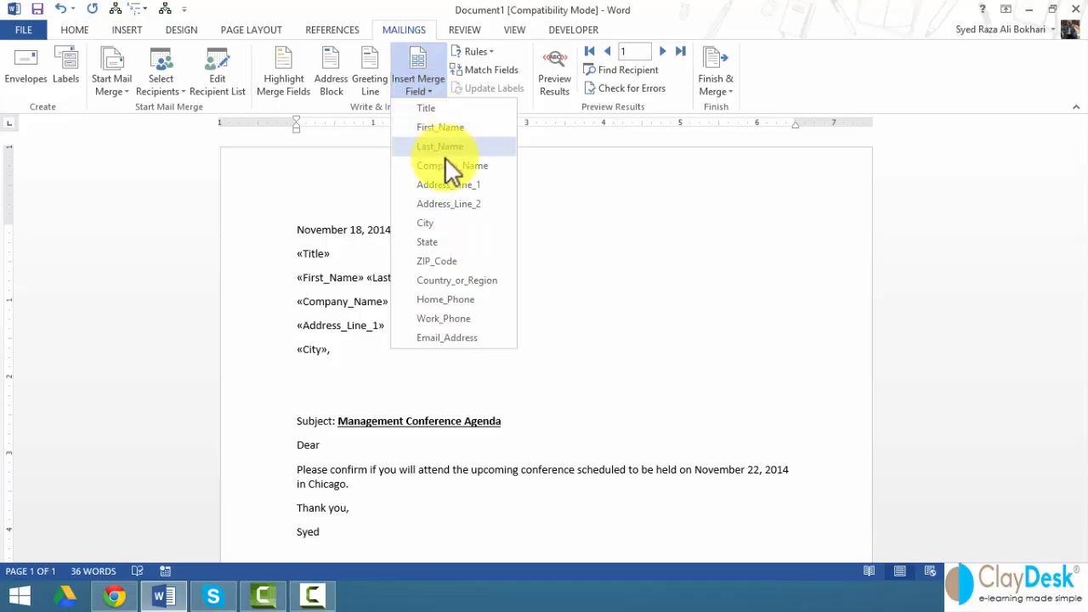
pyautogui.click(459, 243)
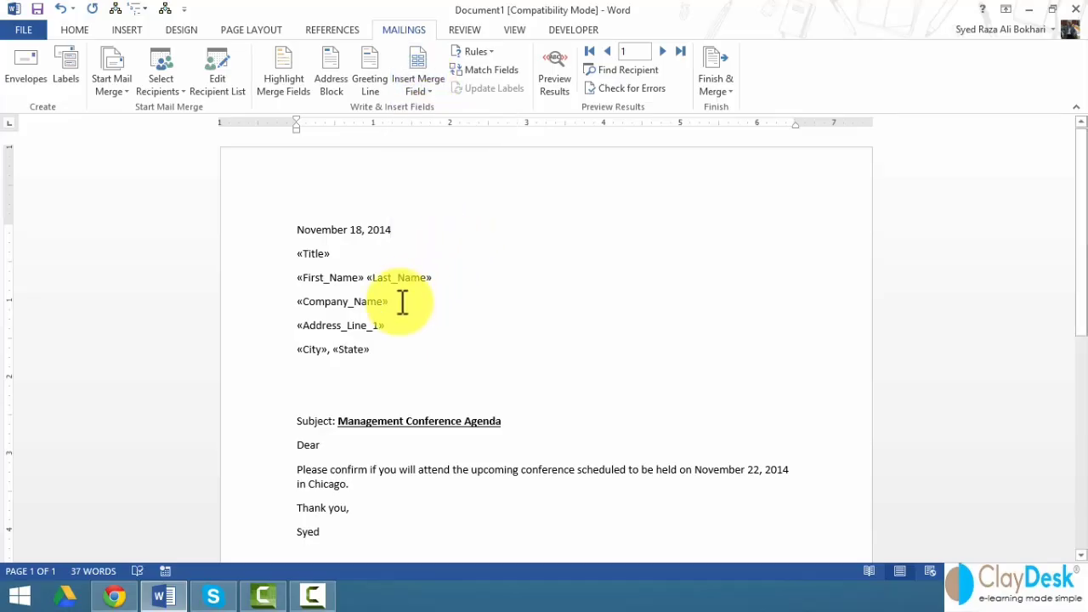
pyautogui.click(429, 89)
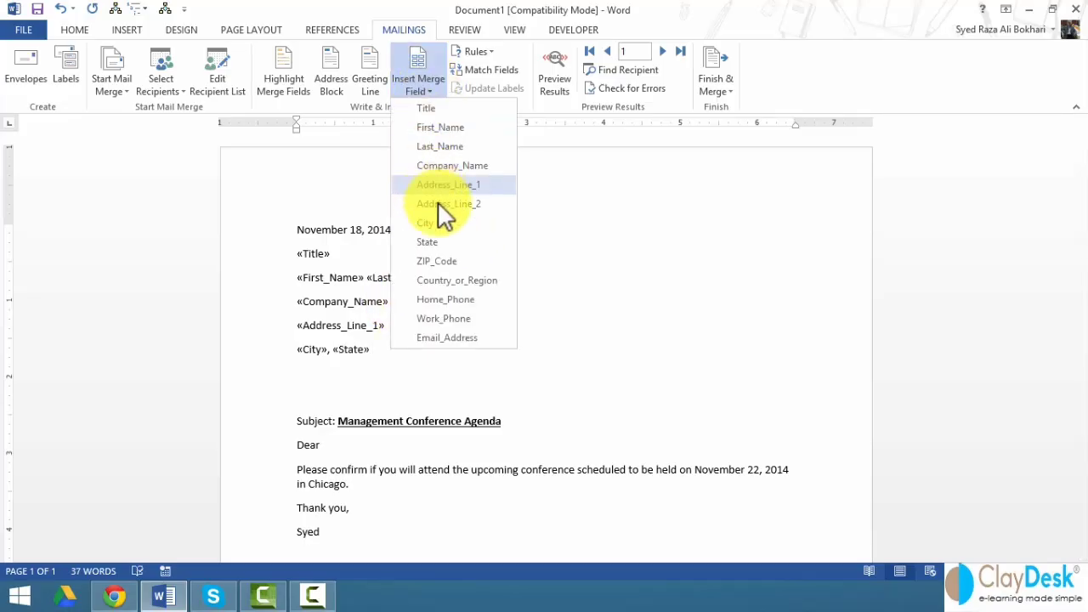
pyautogui.click(456, 260)
pyautogui.press('Delete')
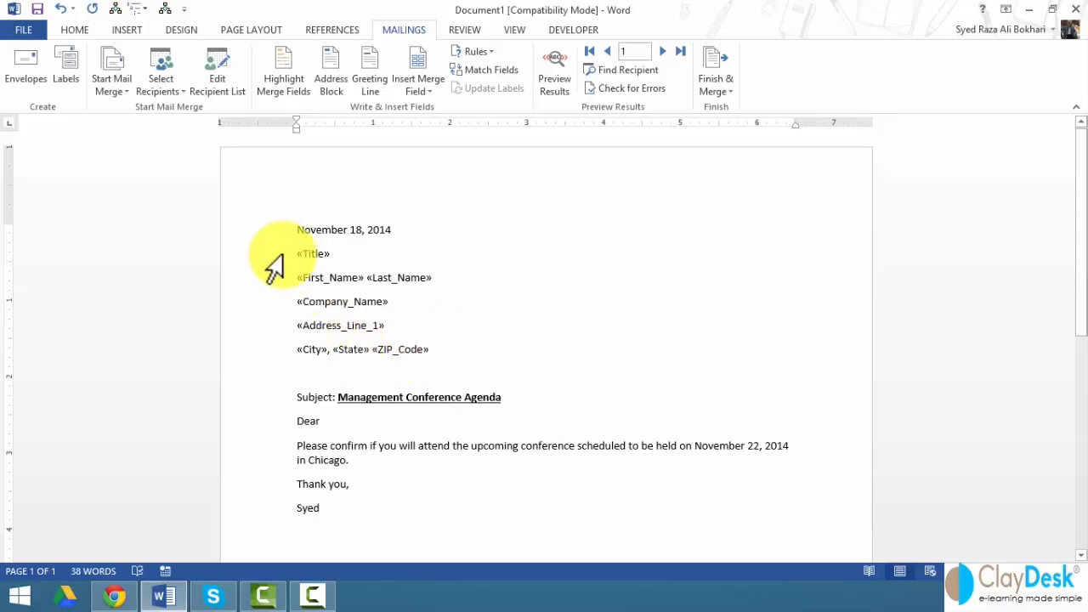
pyautogui.moveTo(244, 253); pyautogui.dragTo(270, 348)
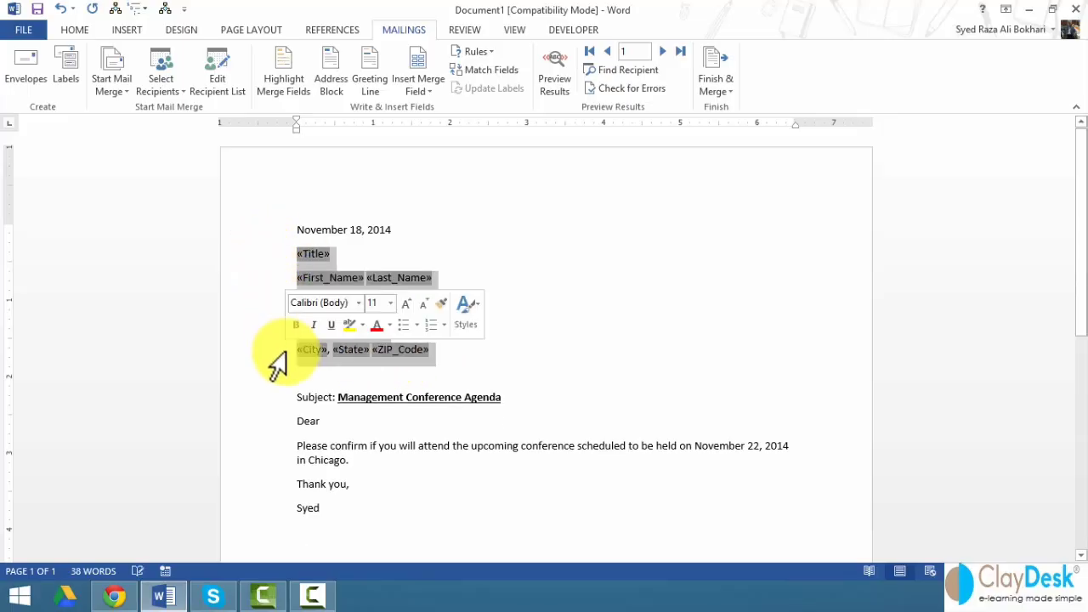
pyautogui.click(542, 281)
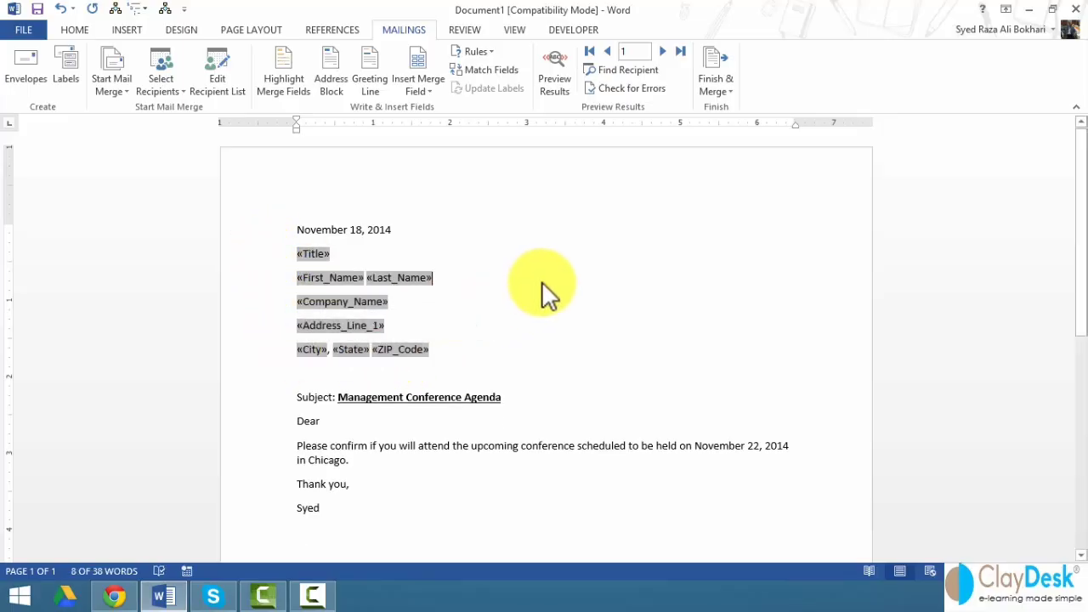
pyautogui.click(288, 68)
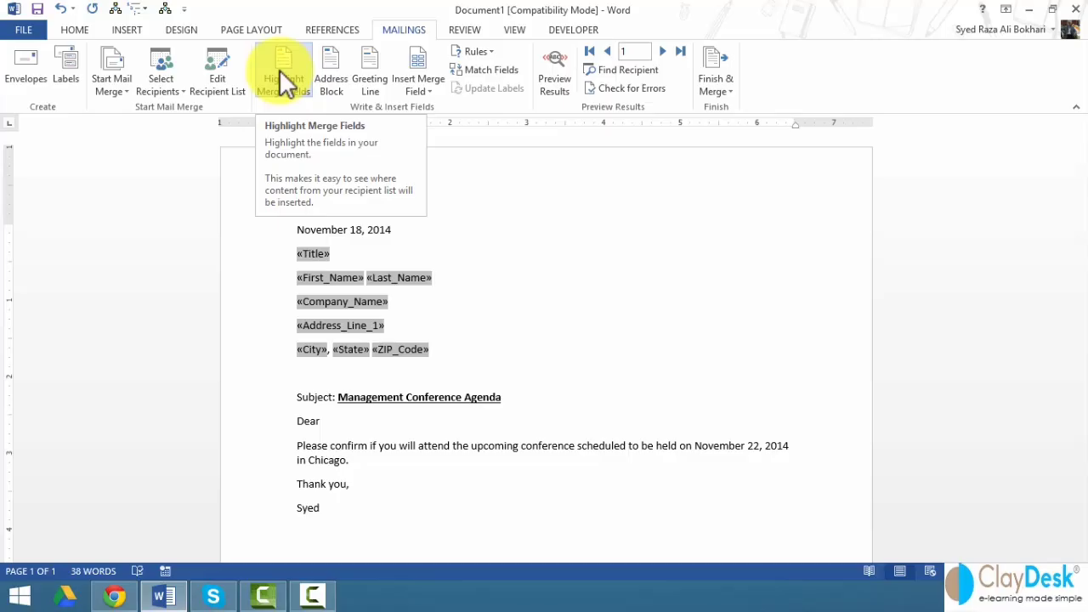
# - Toggle Highlight Merge Fields on so every merge field in the letter is shaded
pyautogui.click(280, 75)
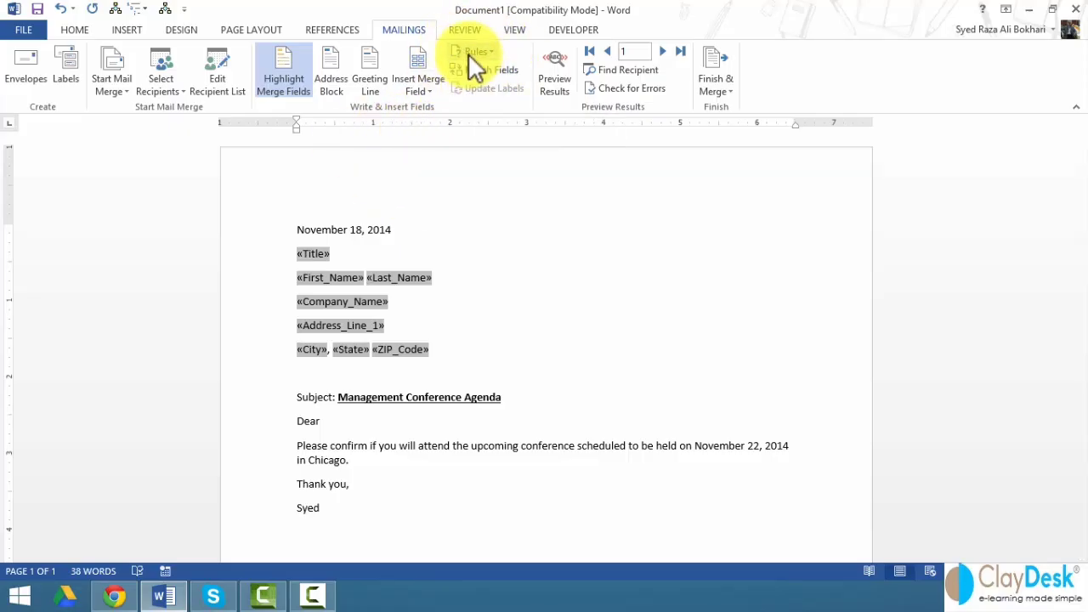
# - Preview the letter with real data, advance to record 2, and show the Finish & Merge options
pyautogui.click(548, 72)
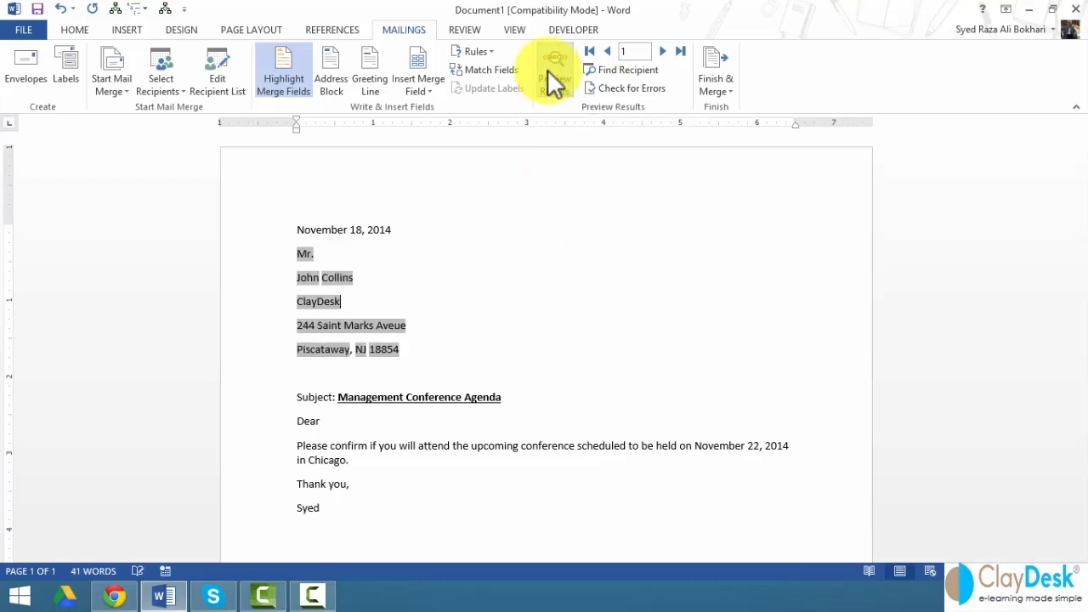
pyautogui.click(427, 280)
pyautogui.click(291, 83)
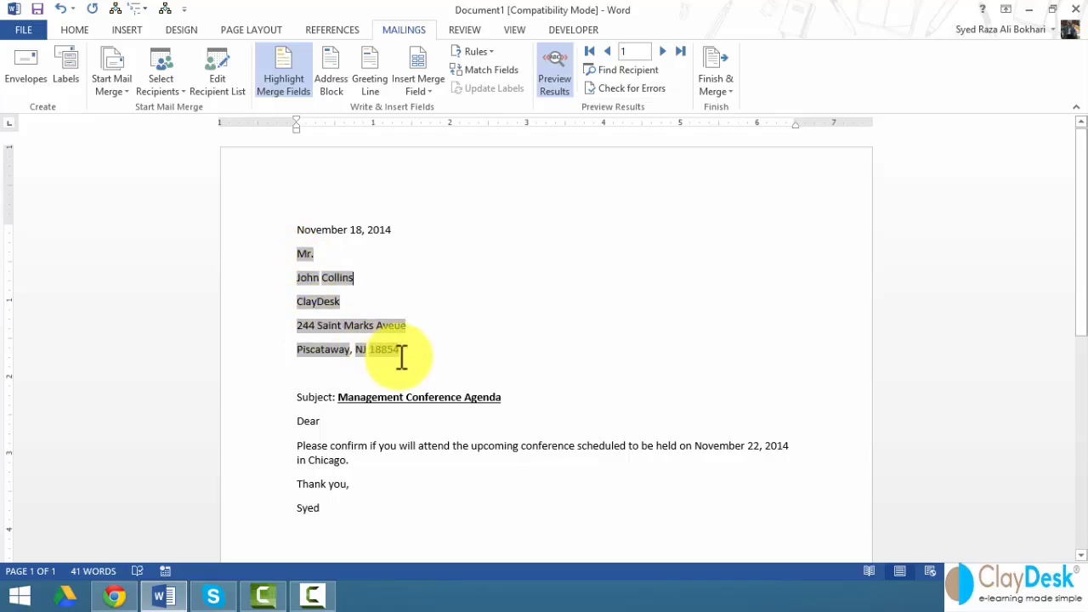
pyautogui.click(662, 51)
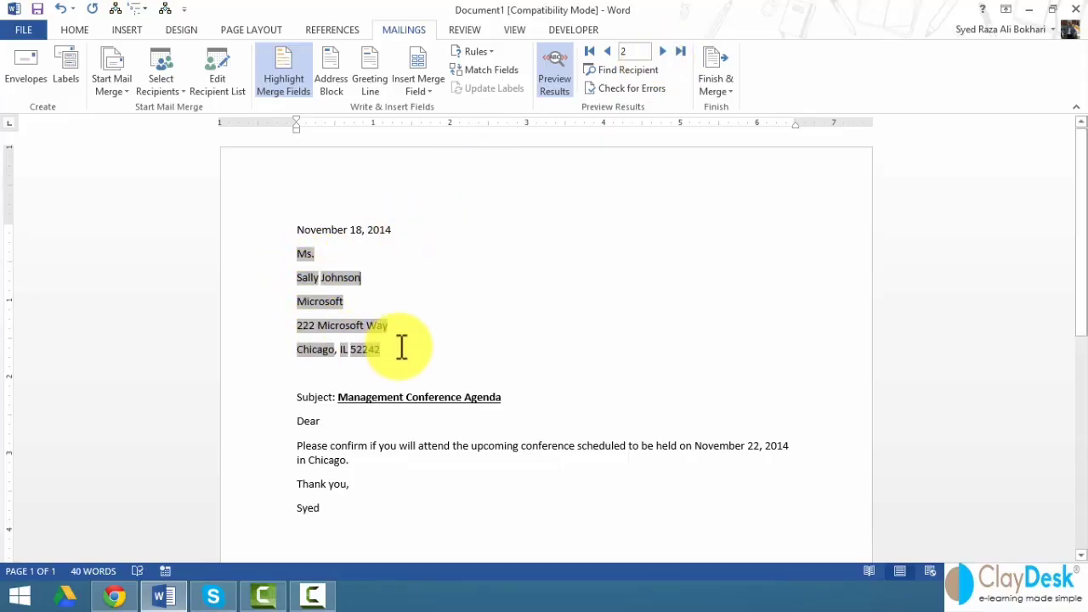
pyautogui.click(716, 89)
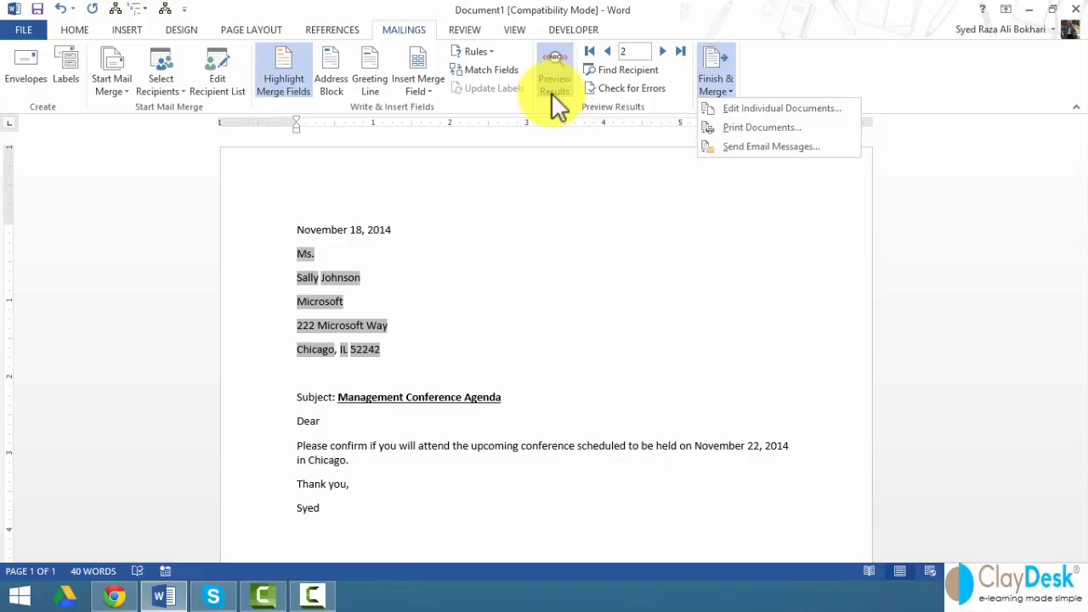
# - Dismiss the Finish & Merge menu and place the cursor right after the recipient's name
pyautogui.click(551, 92)
pyautogui.click(492, 53)
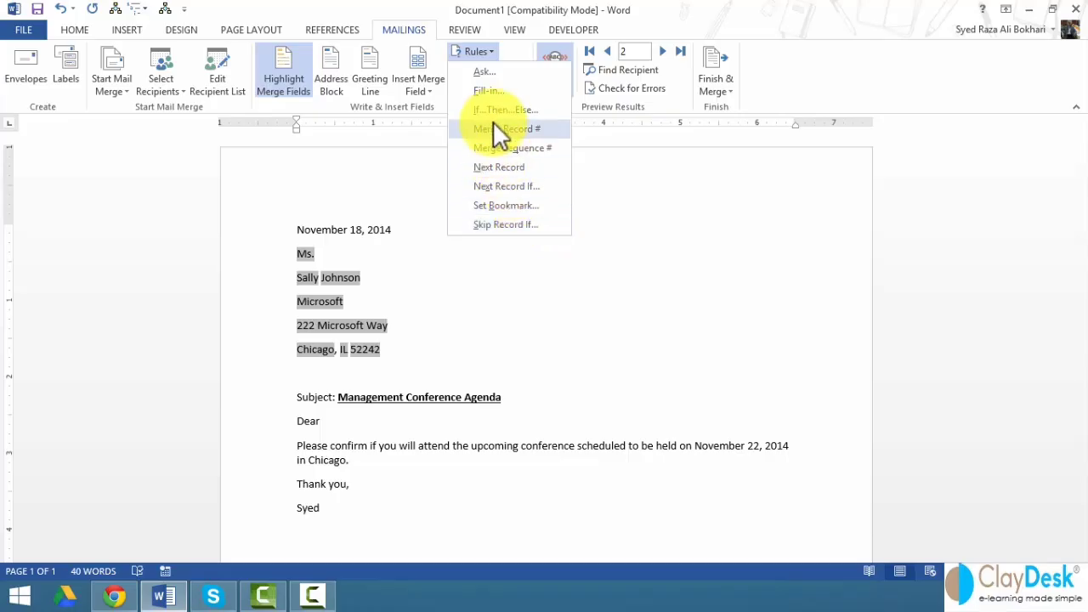
pyautogui.click(366, 281)
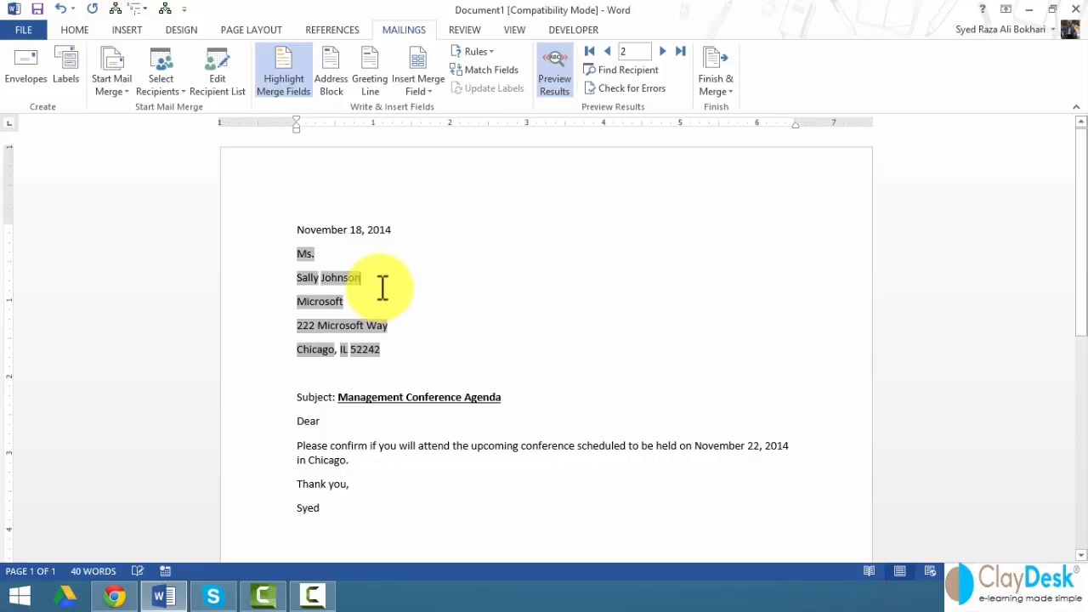
pyautogui.click(492, 56)
# - Insert an If…Then…Else rule: if Last_Name is not blank, insert '!' after the name
pyautogui.click(506, 110)
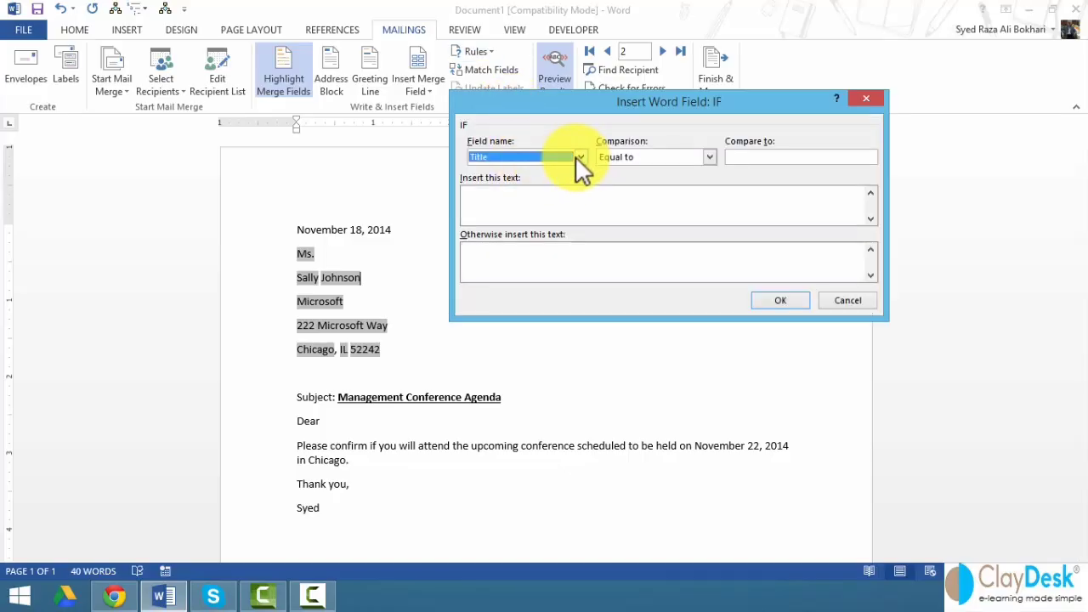
pyautogui.click(579, 156)
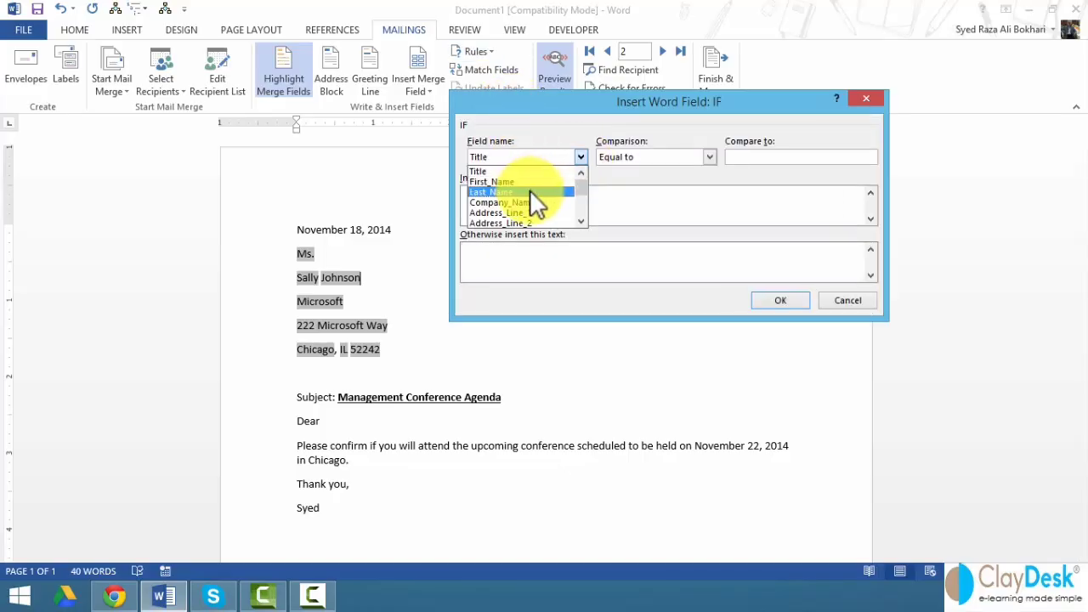
pyautogui.click(530, 190)
pyautogui.click(710, 156)
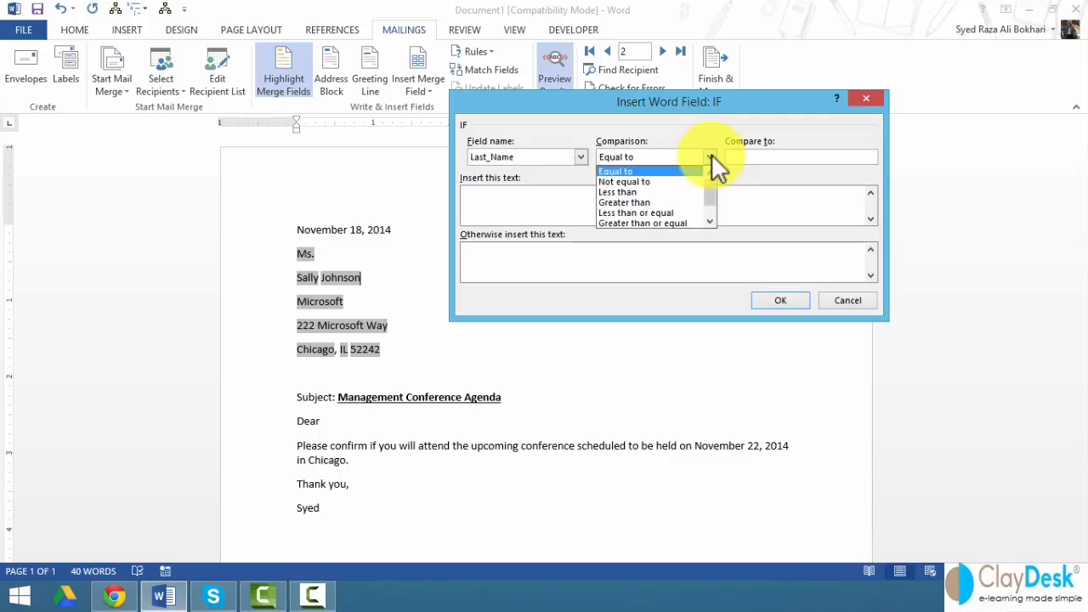
pyautogui.scroll(-2, 712, 202)
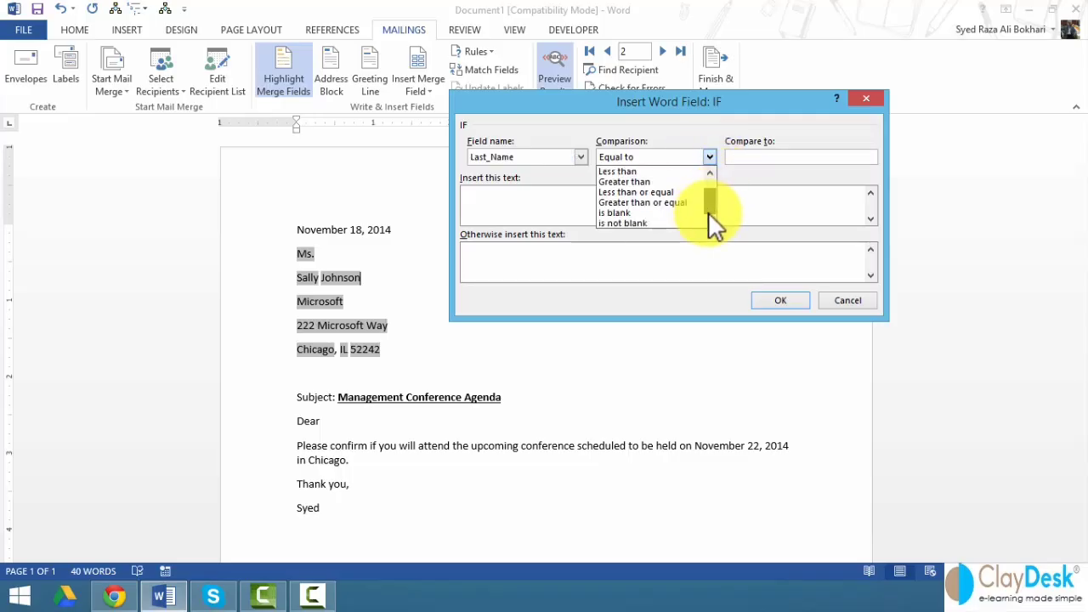
pyautogui.click(652, 223)
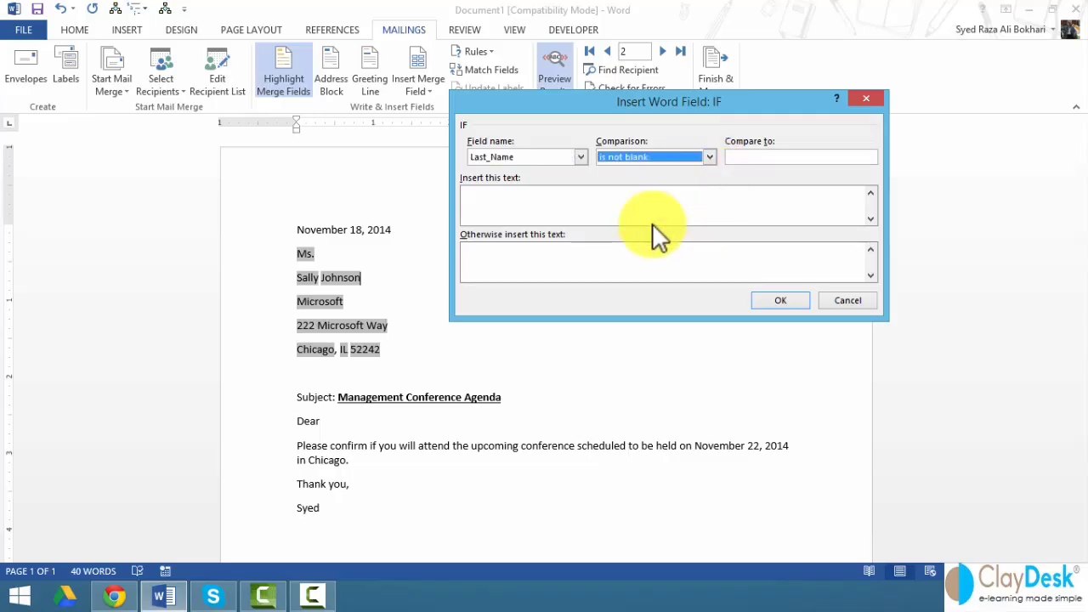
pyautogui.click(508, 208)
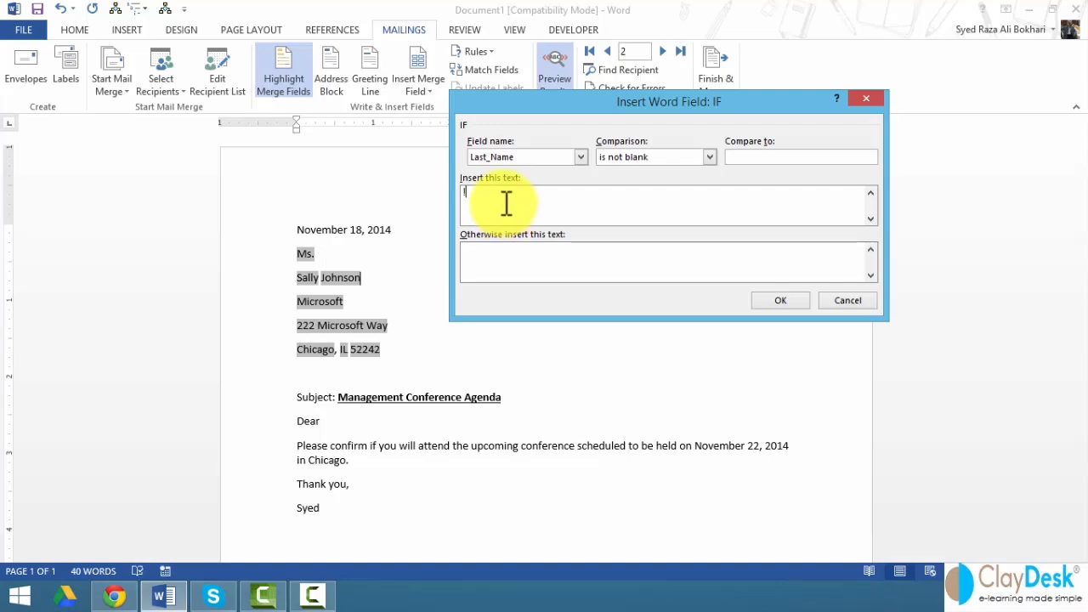
pyautogui.click(768, 301)
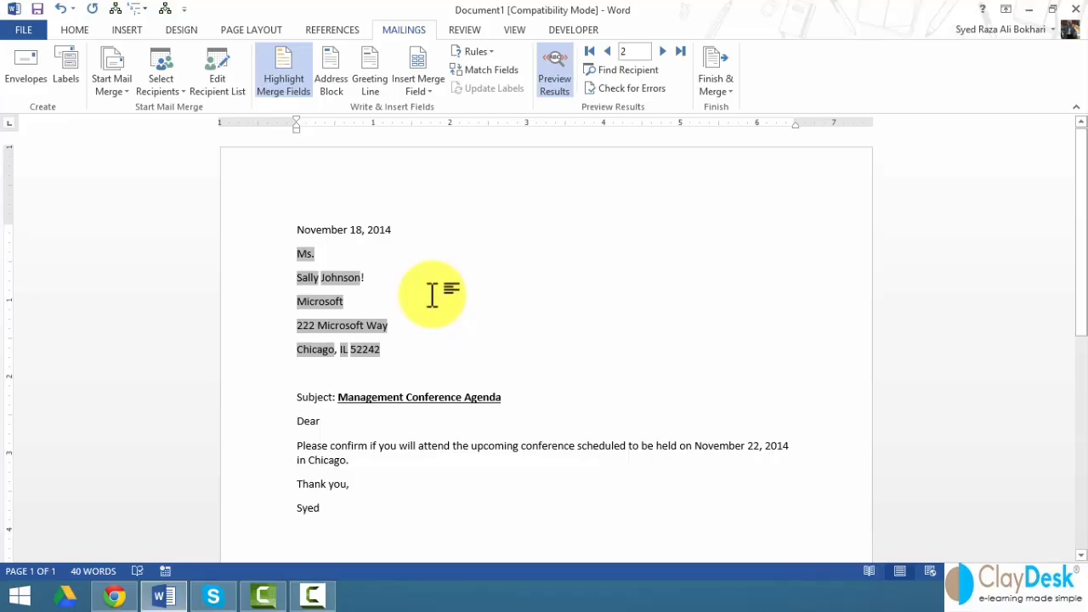
pyautogui.click(606, 51)
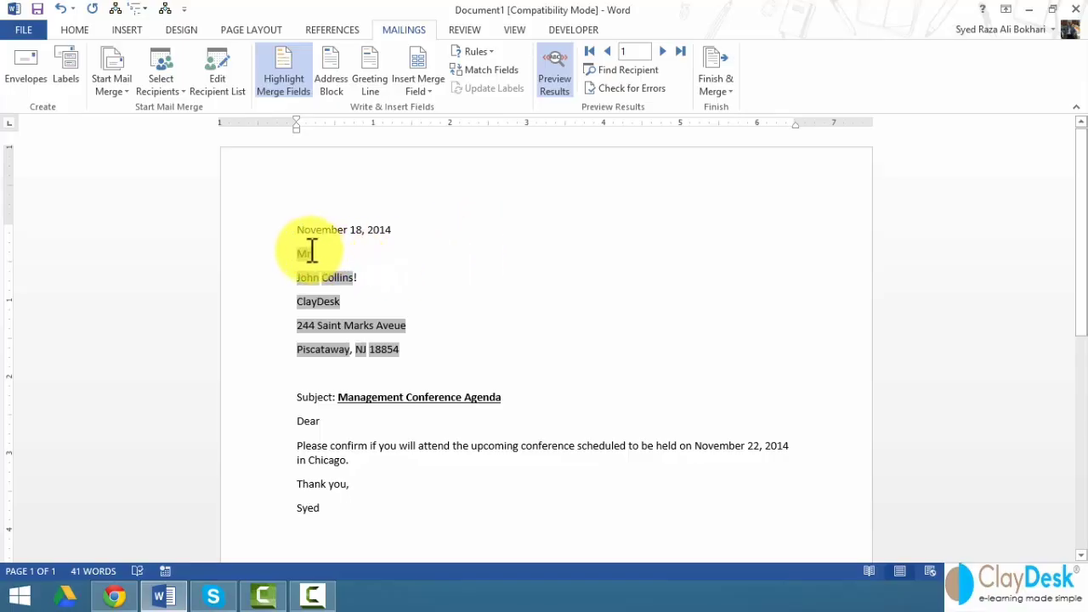
# - Delete the previewed address lines and leave empty lines below the date
pyautogui.moveTo(258, 259); pyautogui.dragTo(275, 357)
pyautogui.press('Delete')
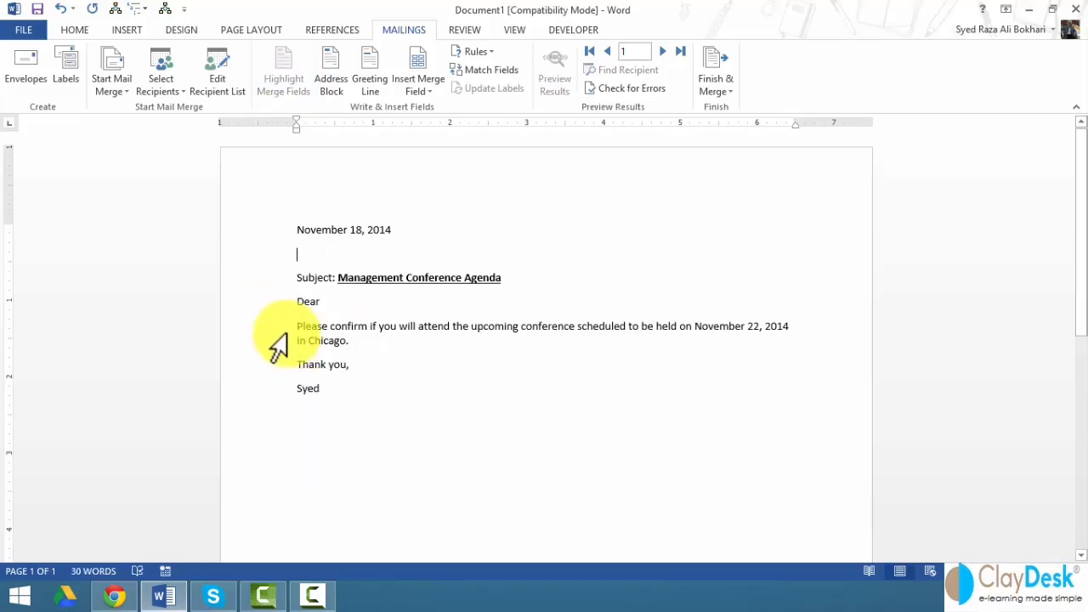
pyautogui.press('Return')
pyautogui.press('Return')
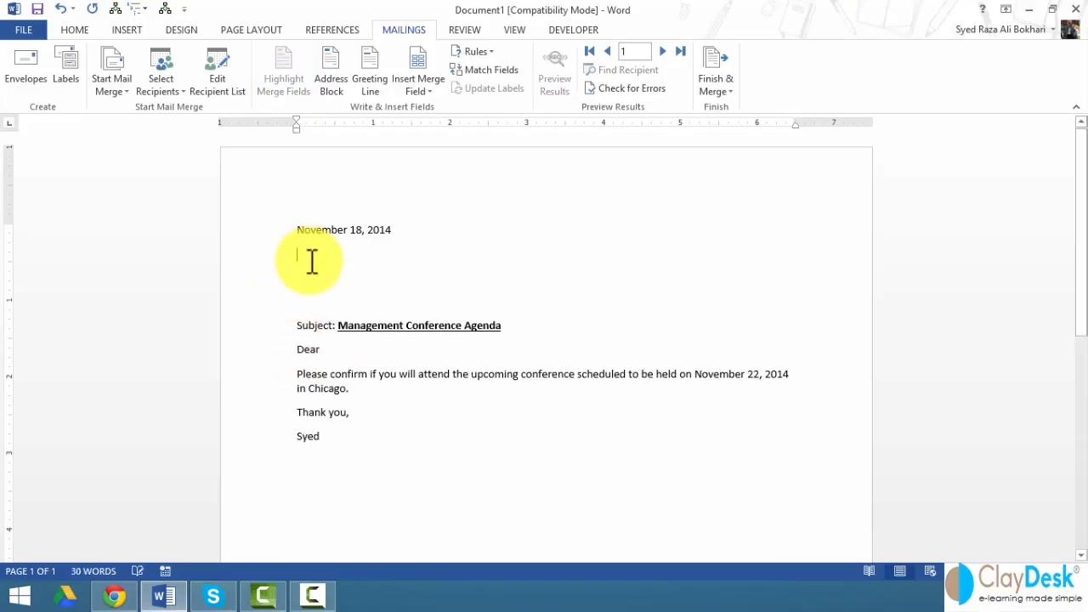
pyautogui.click(313, 263)
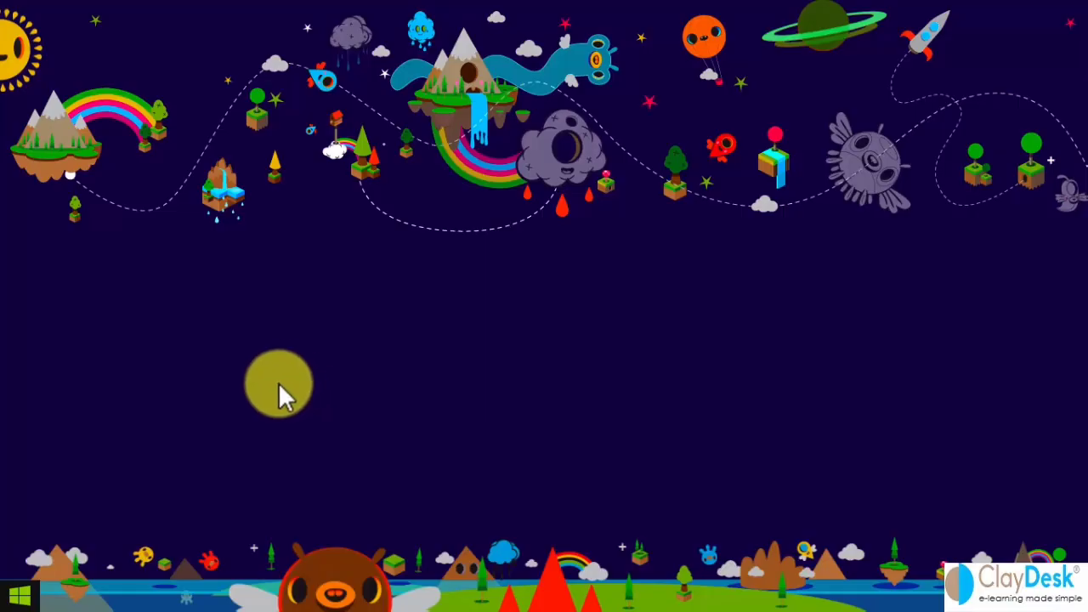
# - Launch Excel and enter the headers Title, First and Last starting in B1
pyautogui.press('super')
pyautogui.scroll(-5, 533, 329)
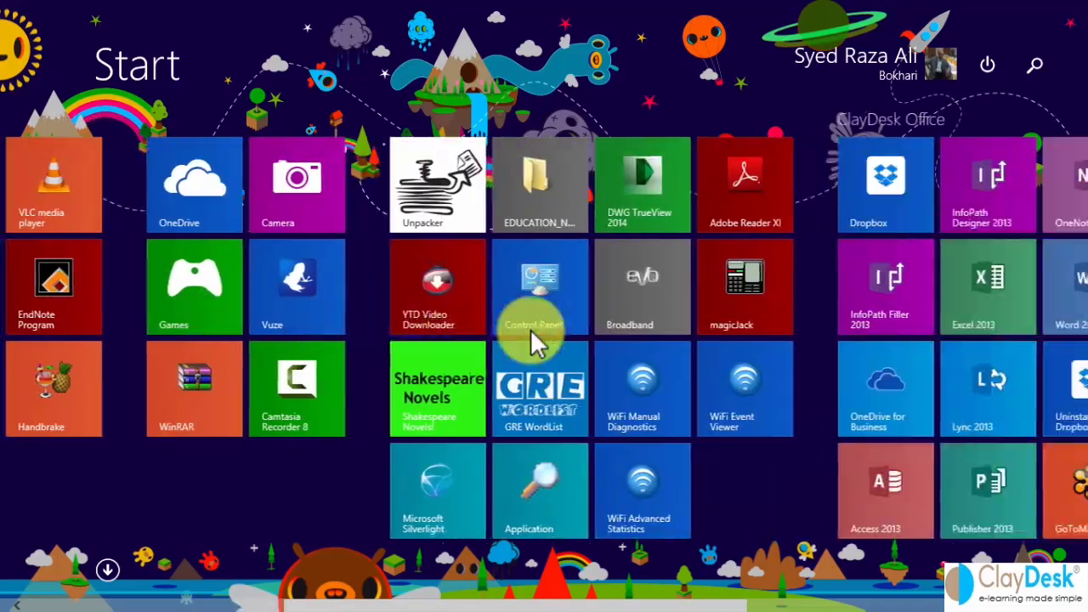
pyautogui.scroll(-5, 530, 329)
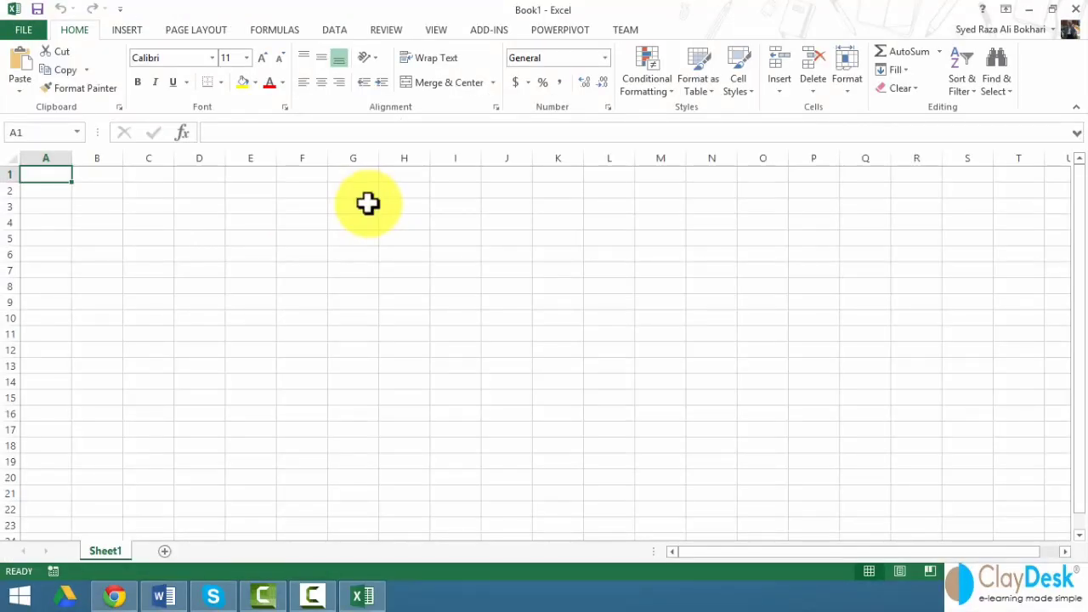
pyautogui.press('Right')
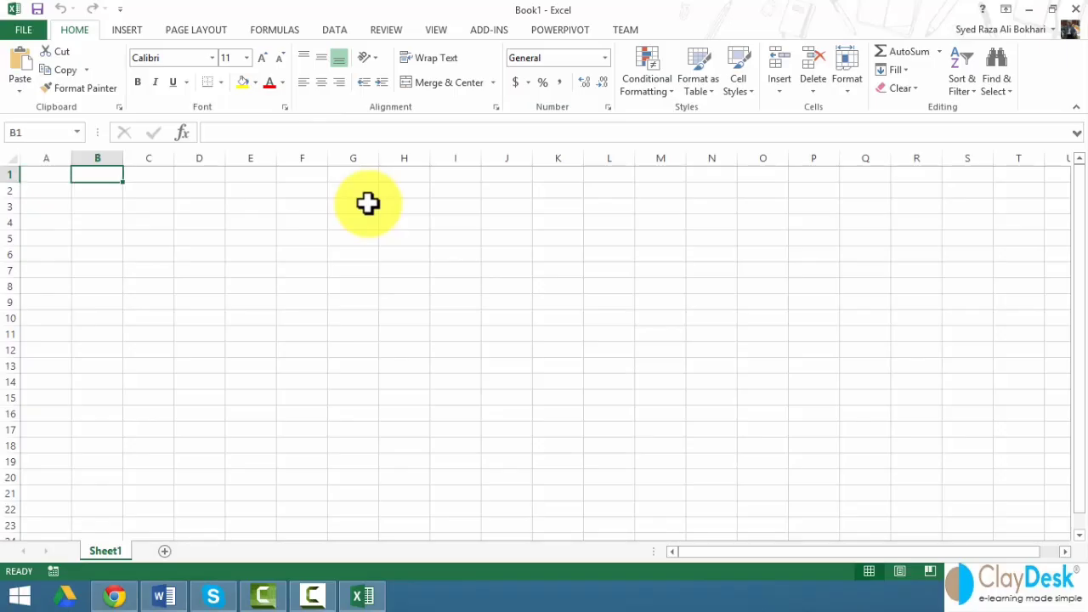
pyautogui.write('Titile')
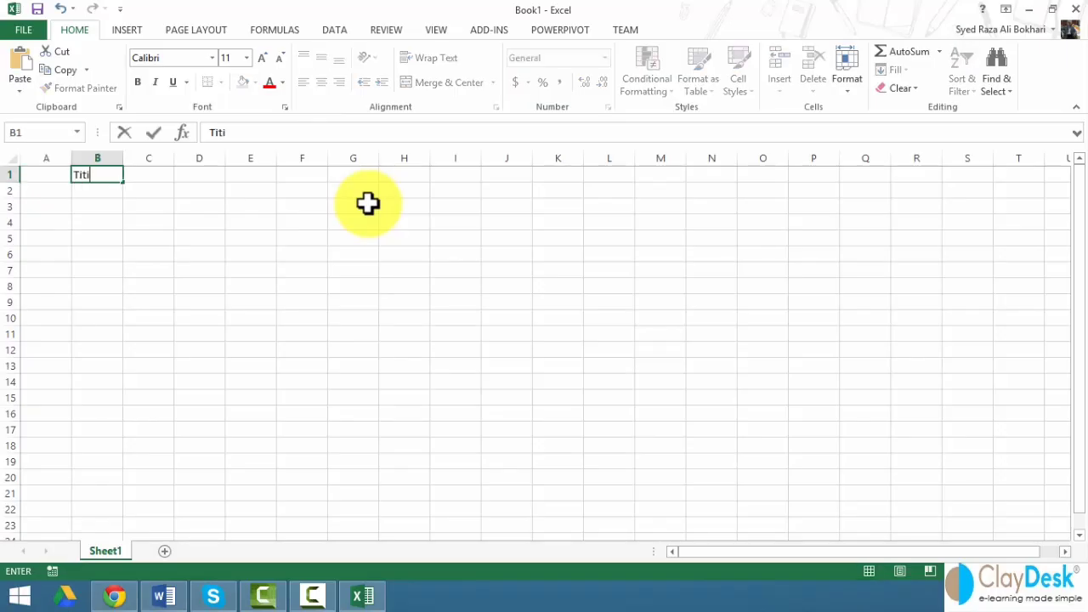
pyautogui.press('BackSpace')
pyautogui.press('BackSpace')
pyautogui.write('le')
pyautogui.press('Tab')
pyautogui.write('Firs')
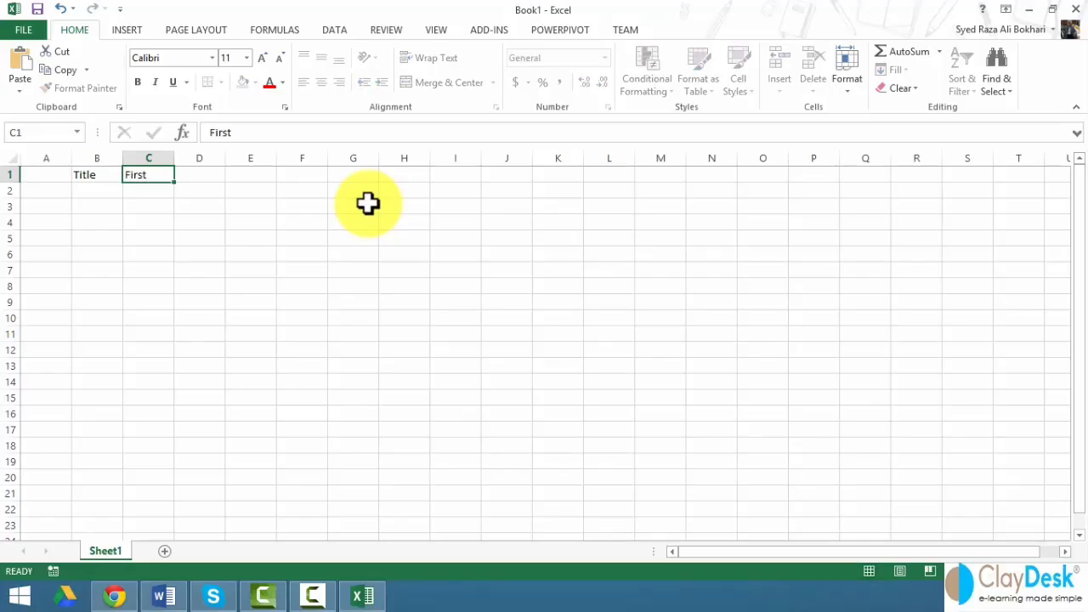
pyautogui.press('Tab')
pyautogui.write('Last')
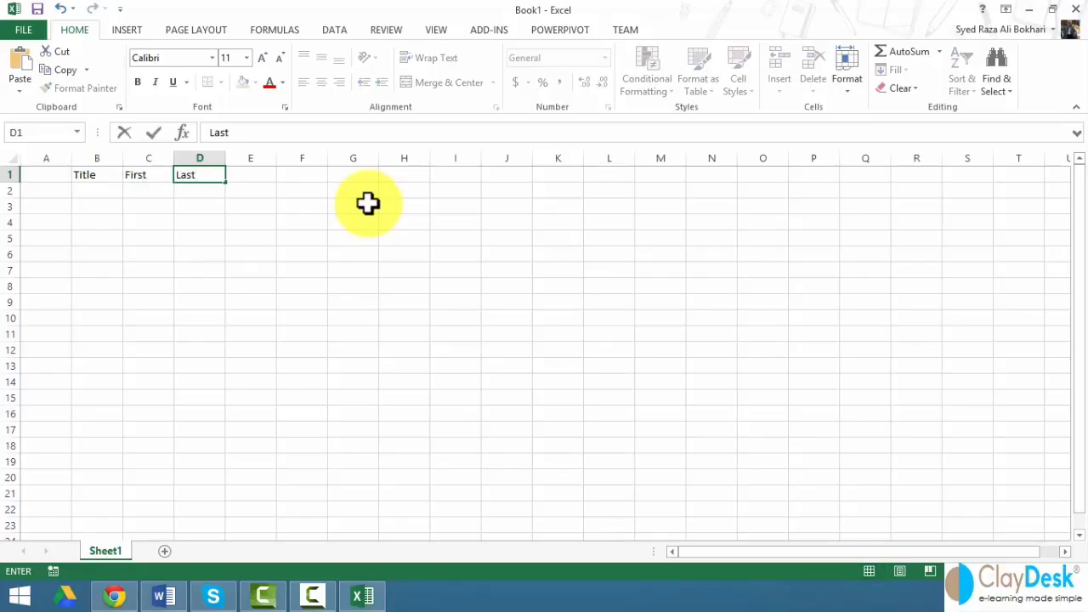
pyautogui.press('Tab')
# - Continue the header row with Address, City, State and Zip
pyautogui.write('Ad')
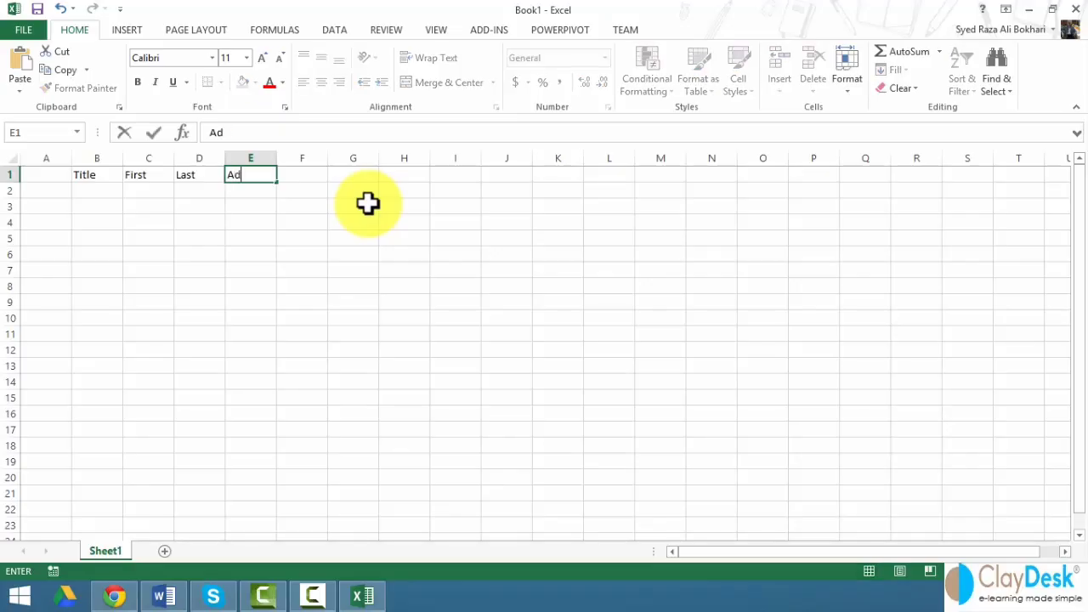
pyautogui.write('dress')
pyautogui.press('Tab')
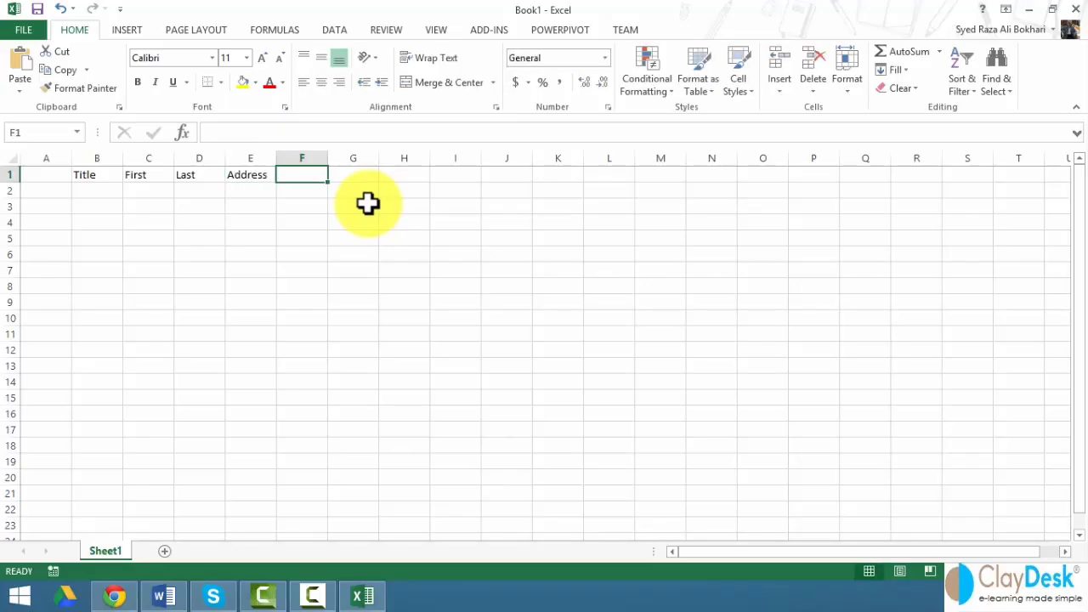
pyautogui.write('City')
pyautogui.press('Tab')
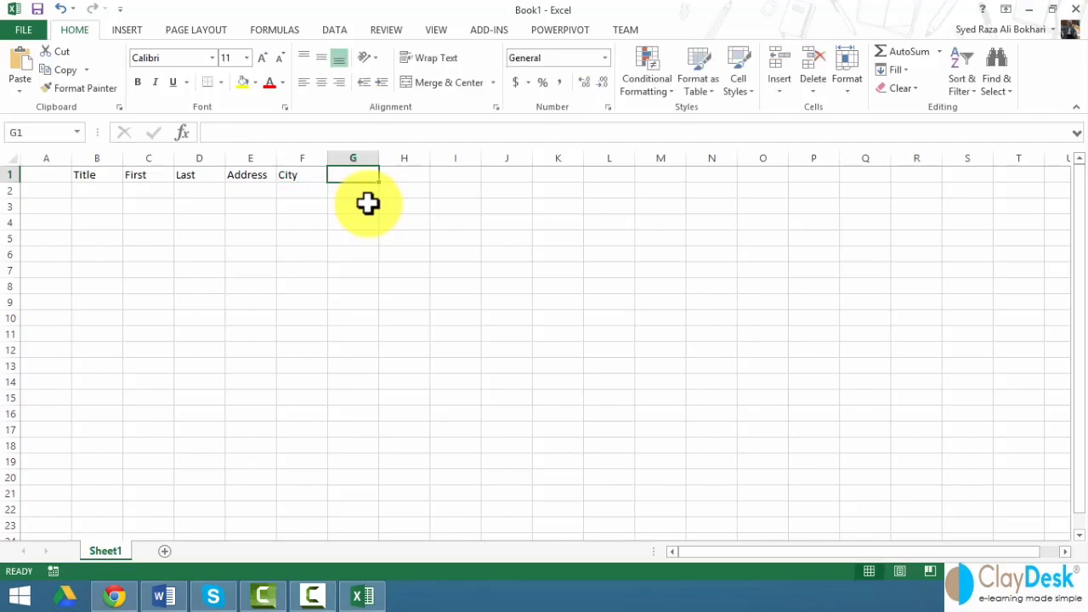
pyautogui.write('State')
pyautogui.press('Tab')
pyautogui.write('Zip')
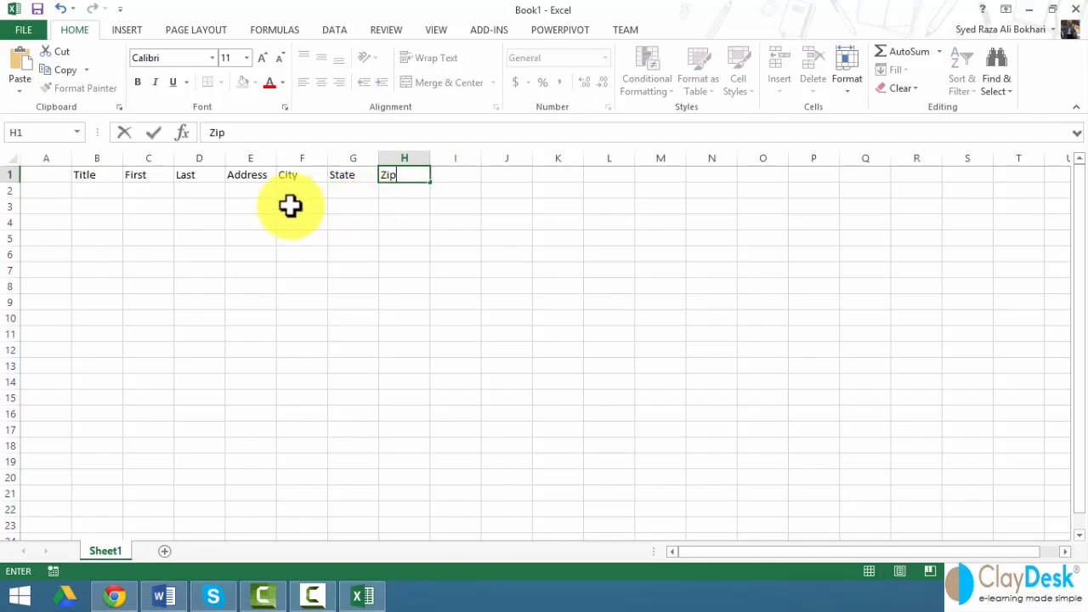
pyautogui.click(100, 193)
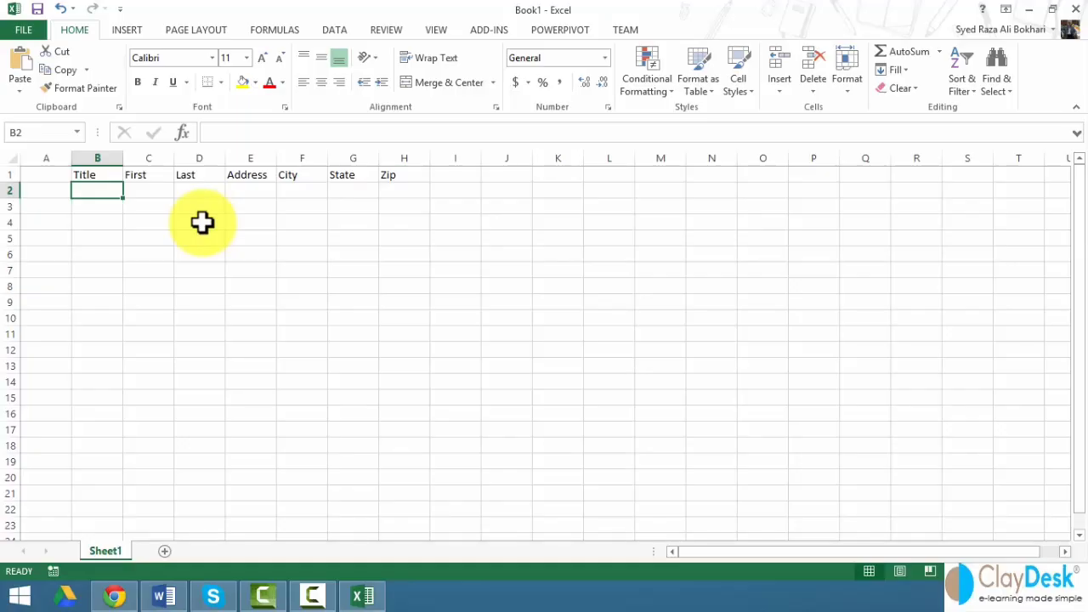
# - Enter the first recipient in row 2: Mr., full name, street address, Piscataway, NJ 18854
pyautogui.write('Mr.')
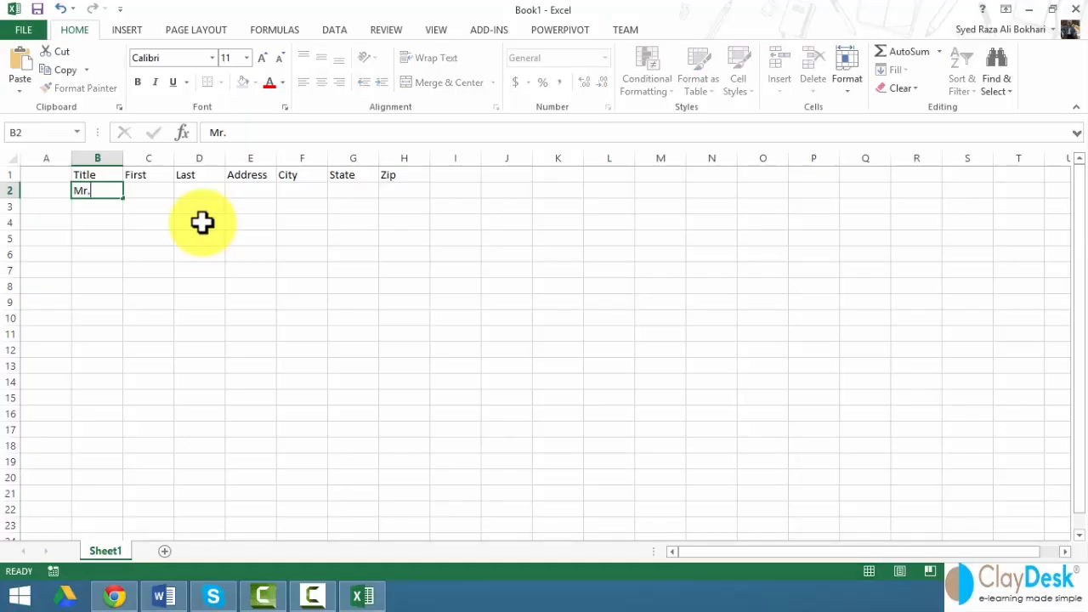
pyautogui.press('Tab')
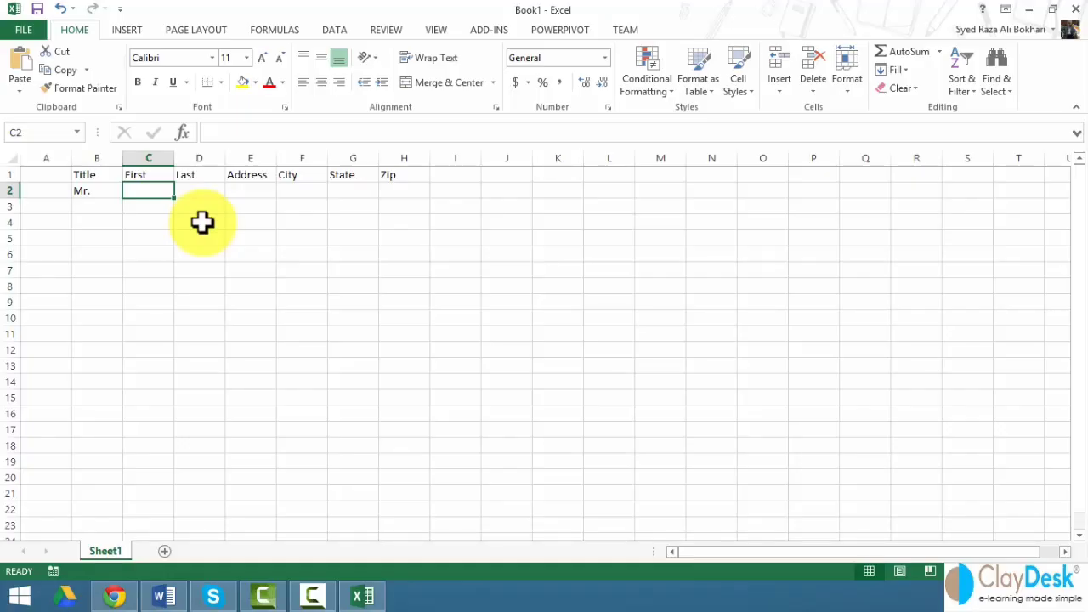
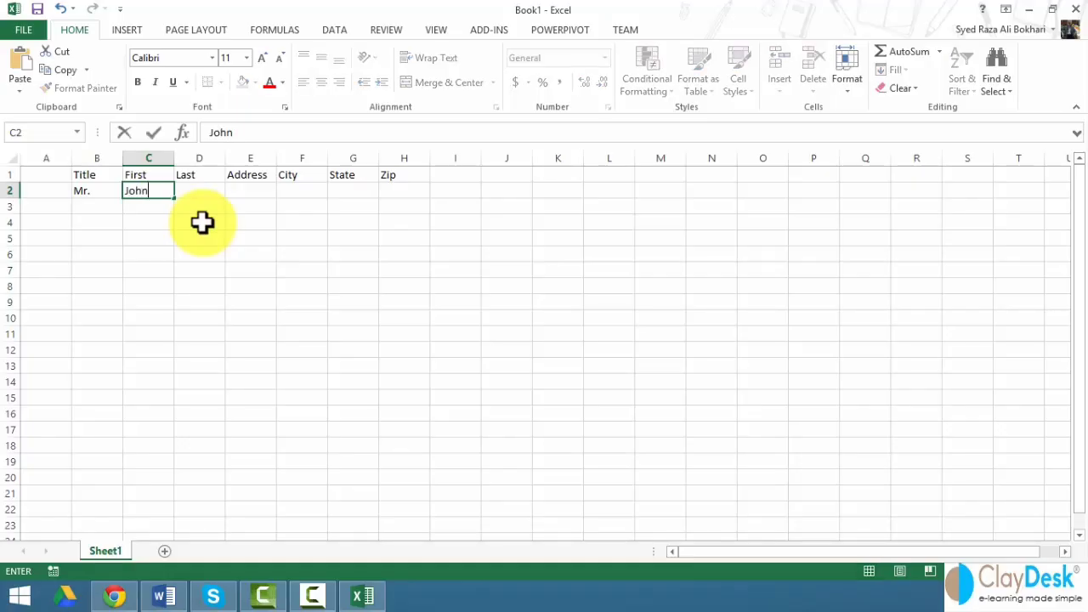
pyautogui.press('Tab')
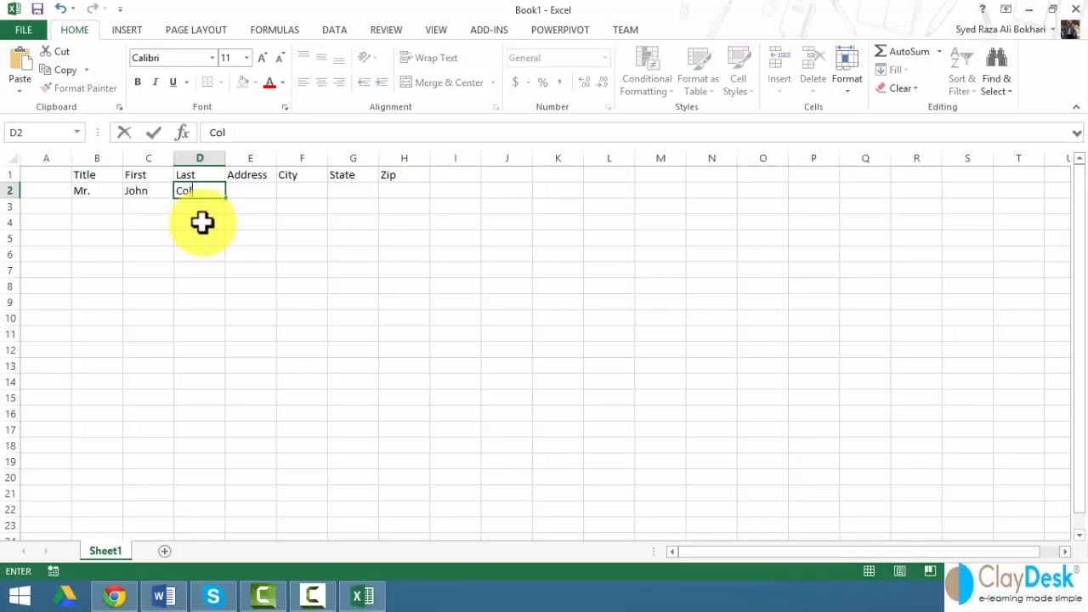
pyautogui.press('Tab')
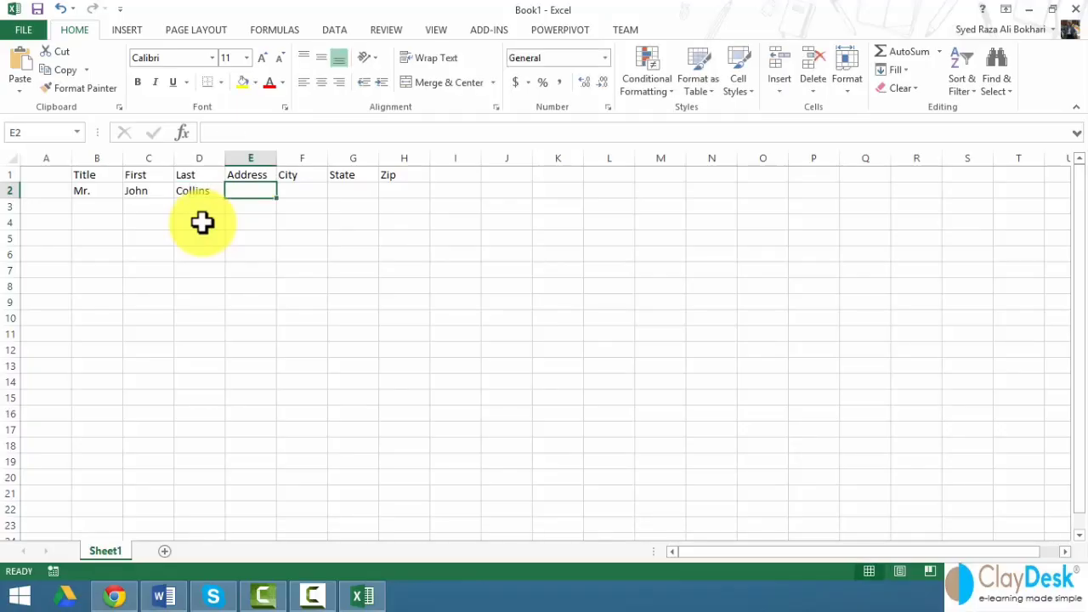
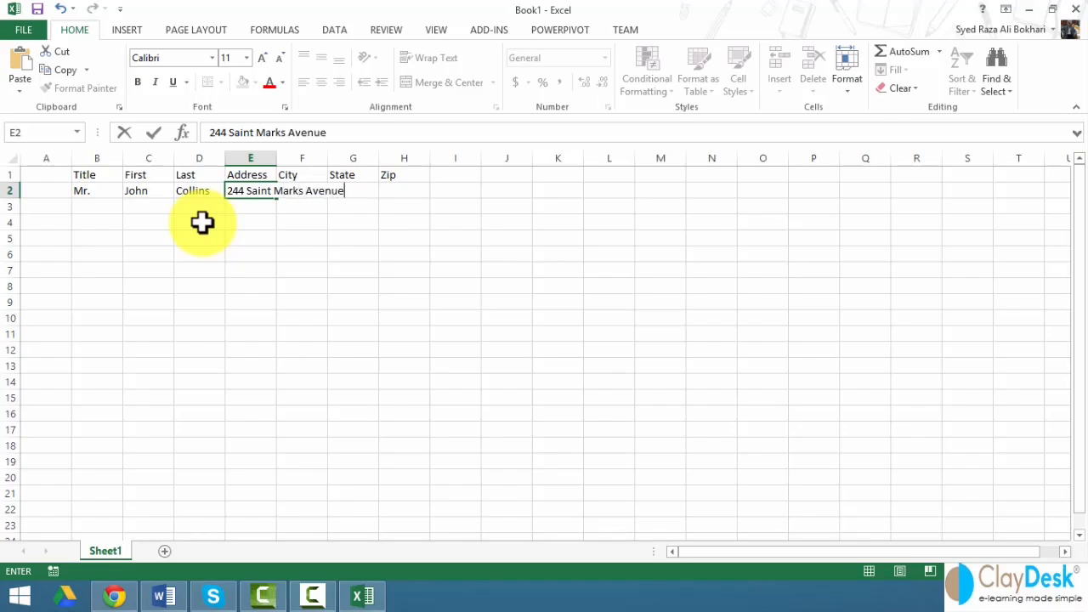
pyautogui.press('Tab')
pyautogui.write('Piscata')
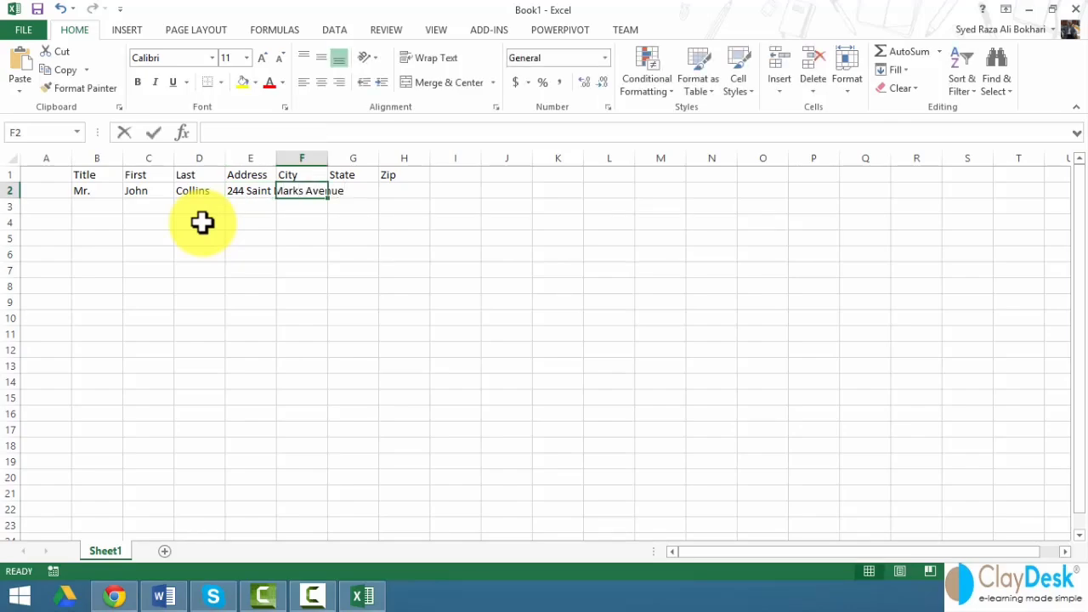
pyautogui.write('way')
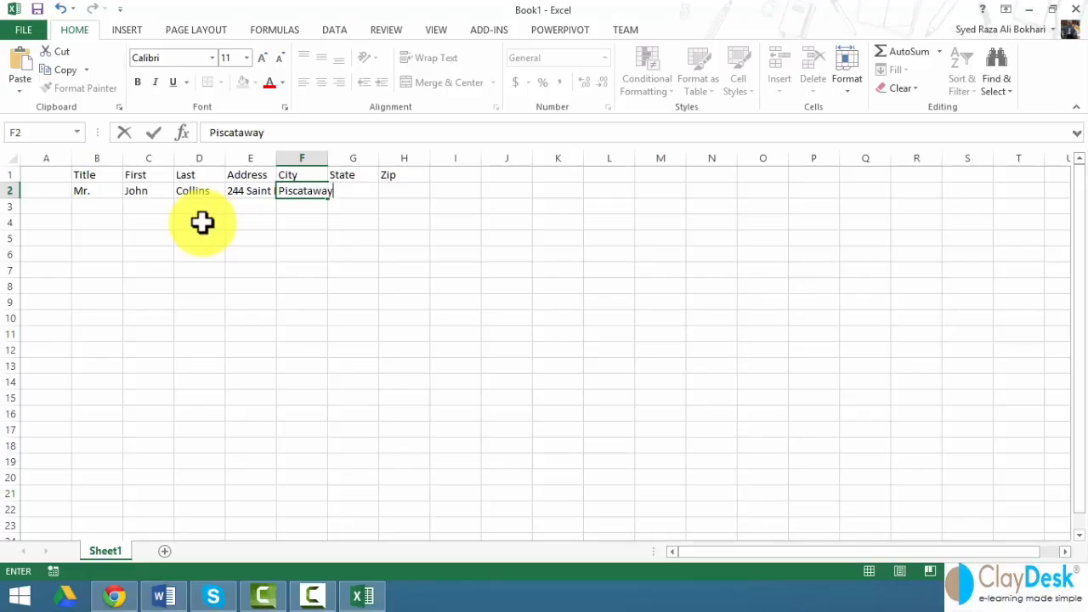
pyautogui.press('Tab')
pyautogui.write('NJ')
pyautogui.press('Tab')
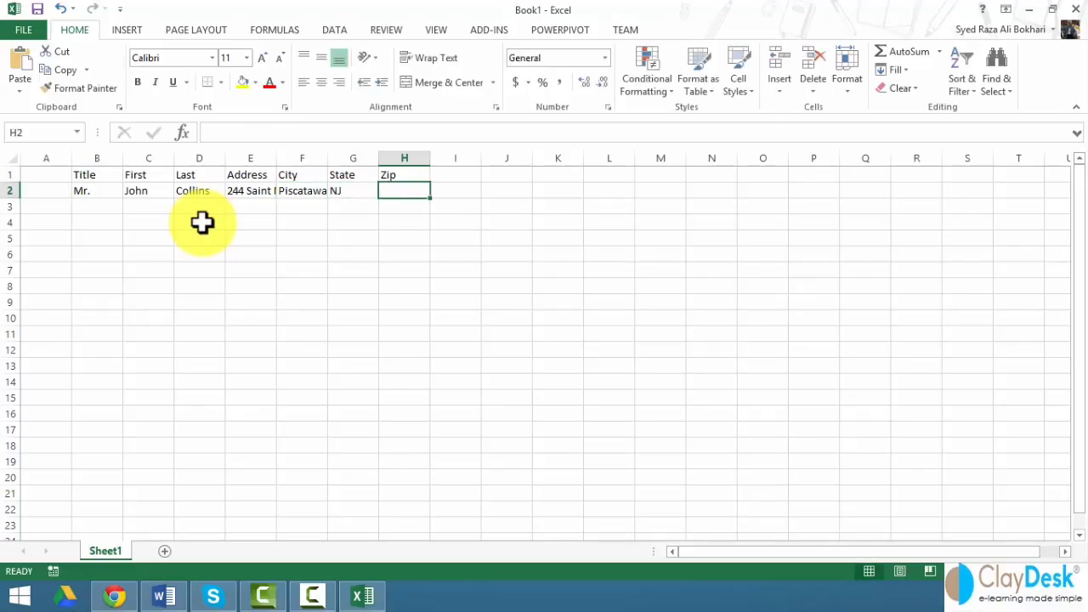
pyautogui.write('18854')
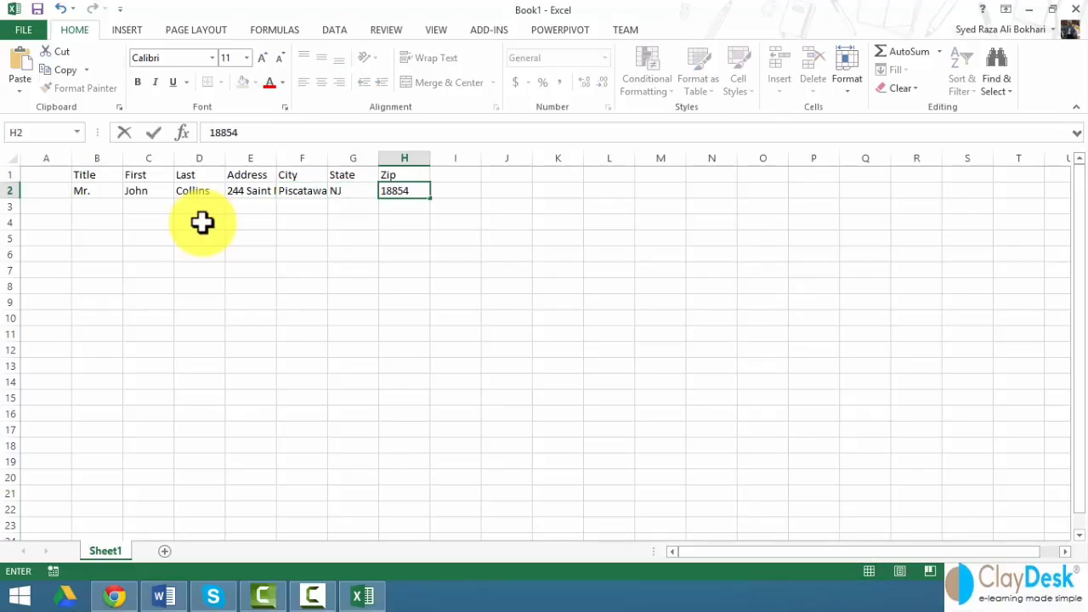
pyautogui.click(95, 206)
# - Enter the second recipient in row 3: Ms., full name, street address, Chicago, IL 85524
pyautogui.write('Mr.')
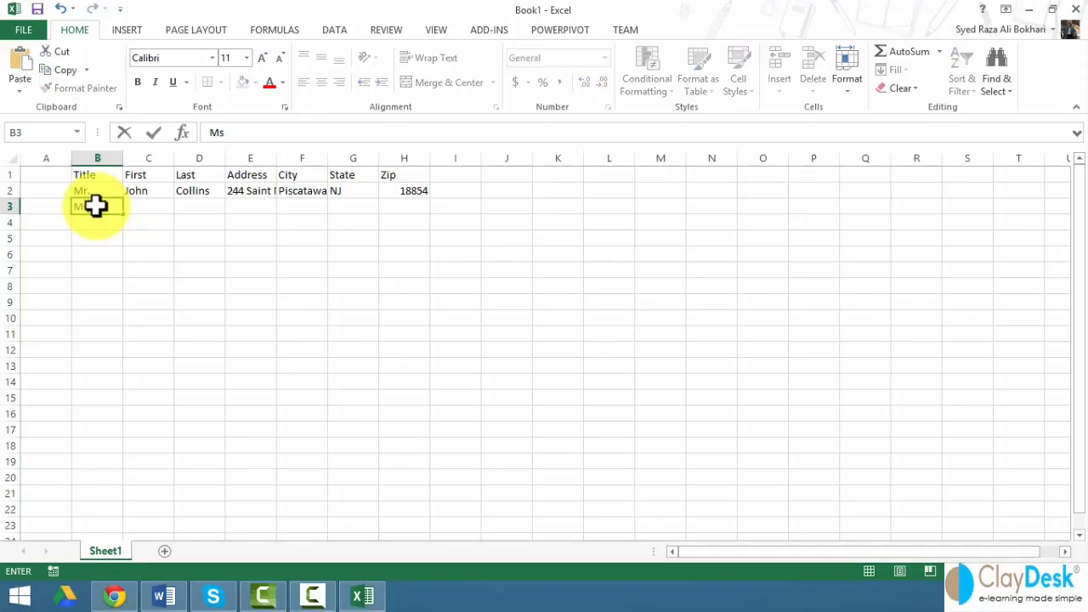
pyautogui.press('Tab')
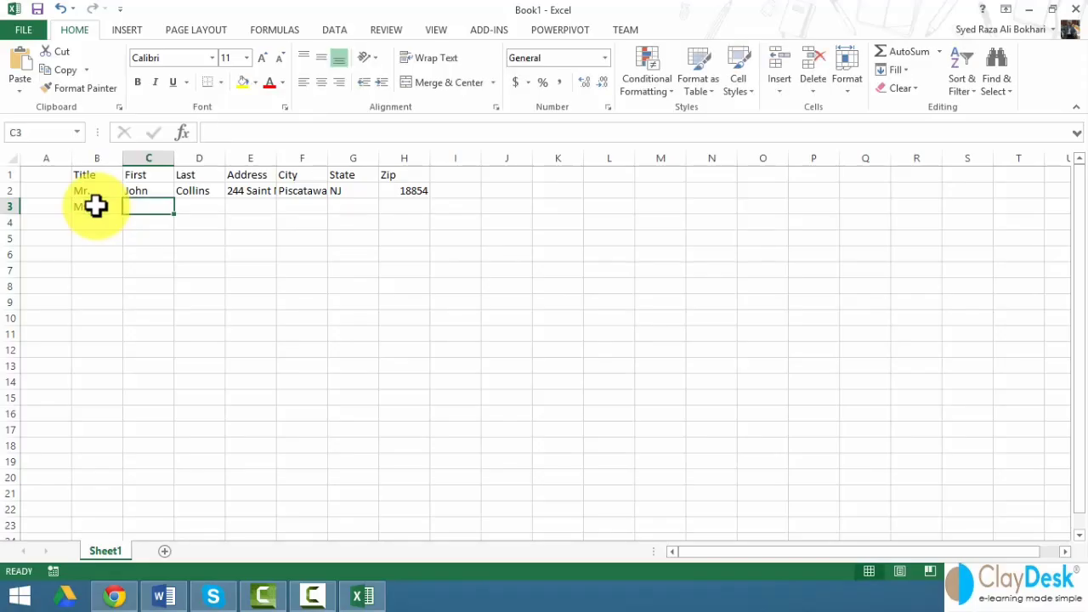
pyautogui.press('Tab')
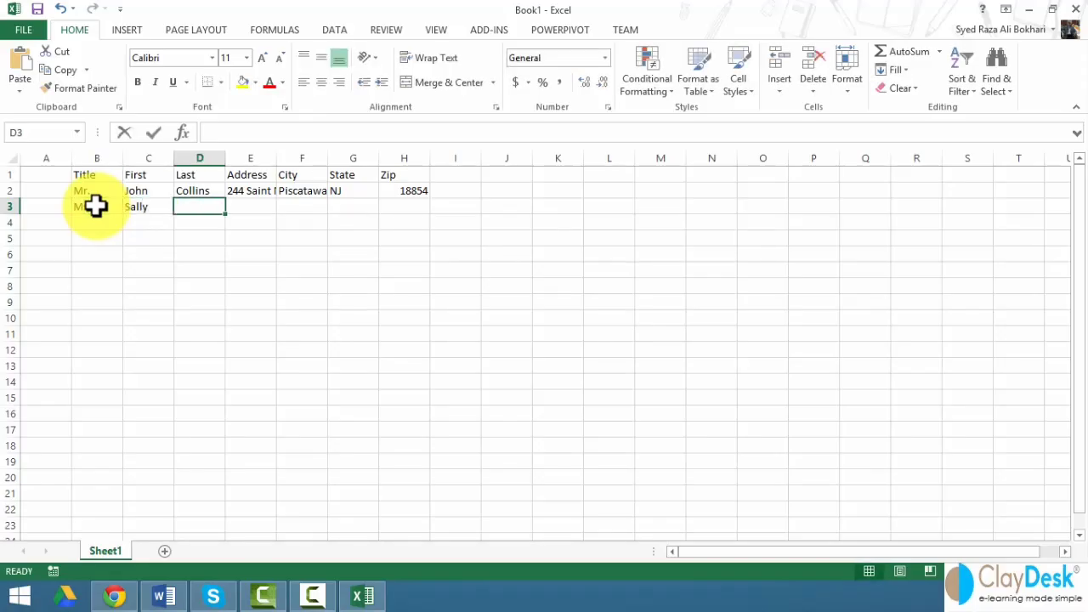
pyautogui.press('Tab')
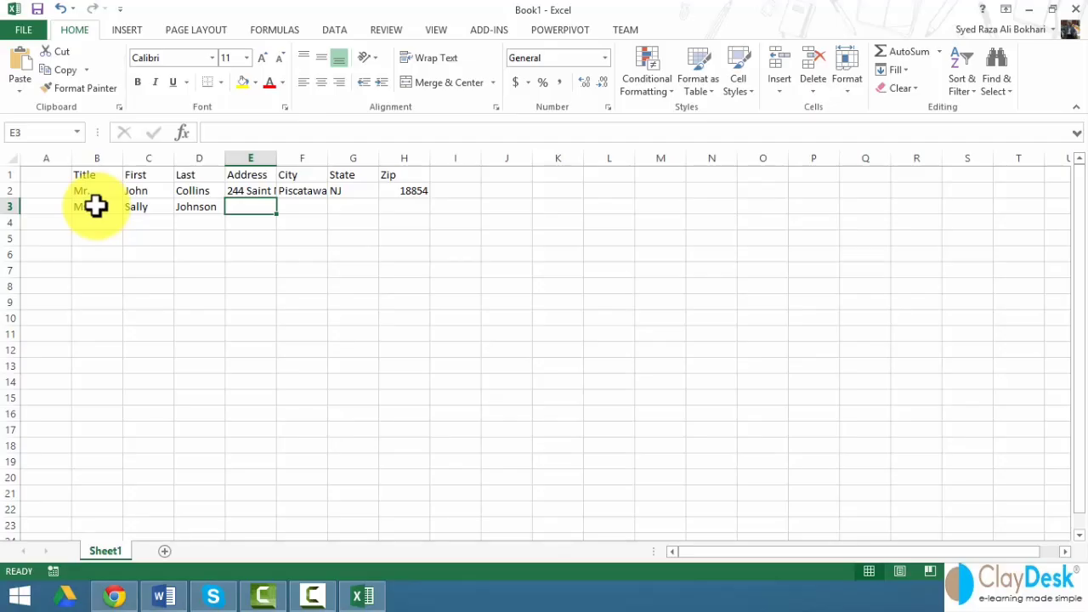
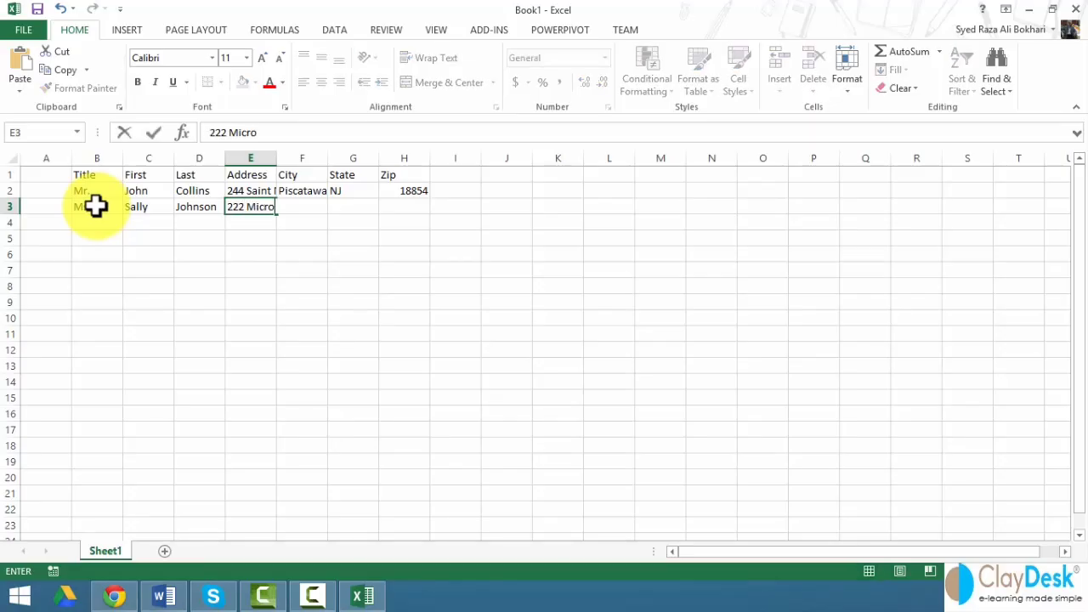
pyautogui.press('Tab')
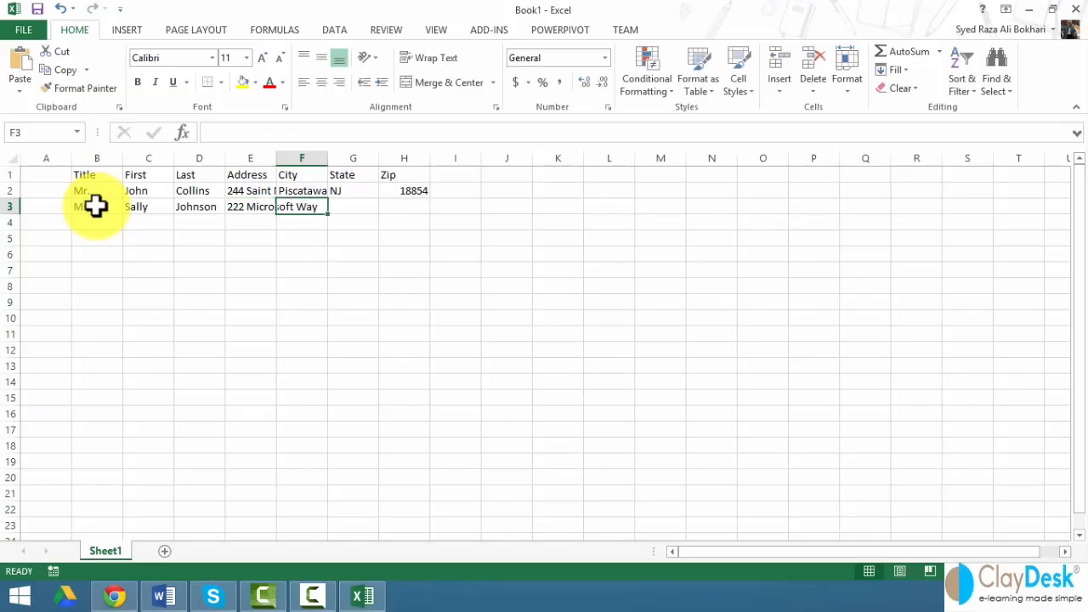
pyautogui.write('Chicago')
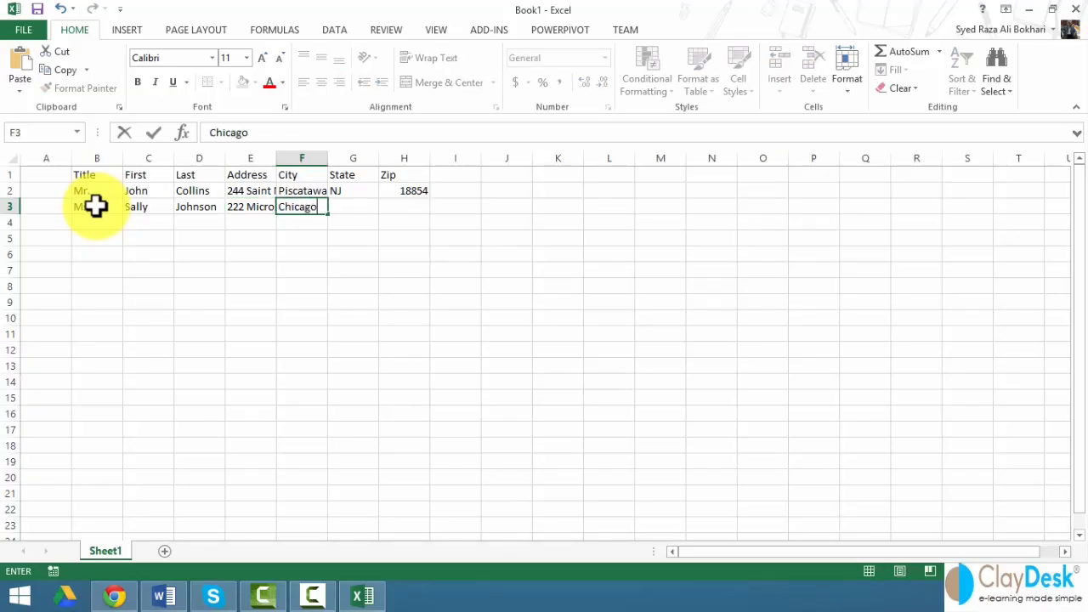
pyautogui.press('Tab')
pyautogui.write('IL')
pyautogui.press('Tab')
pyautogui.write('8')
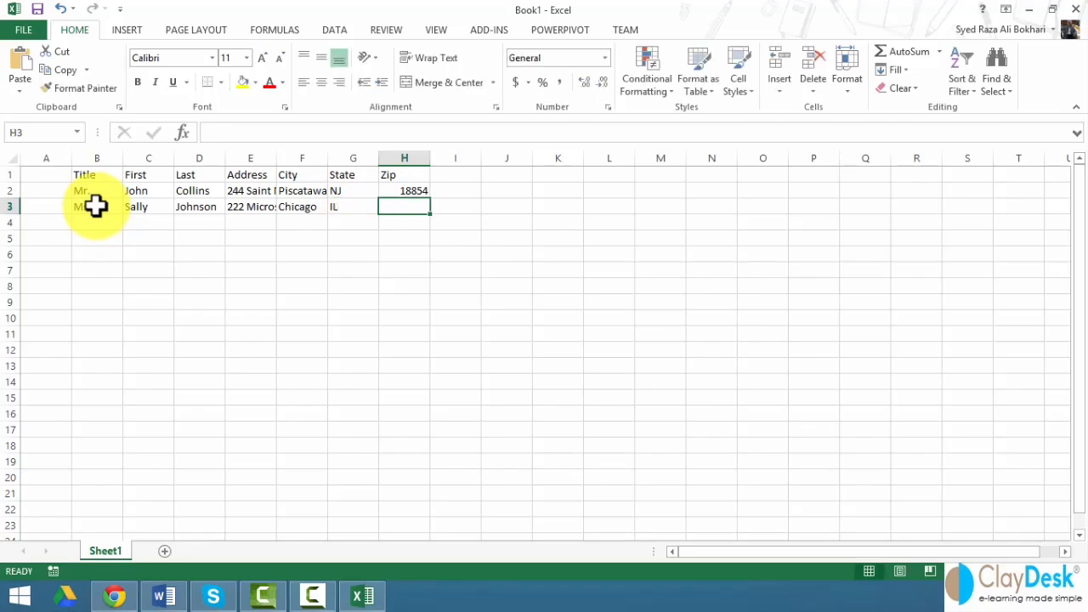
pyautogui.write('5524')
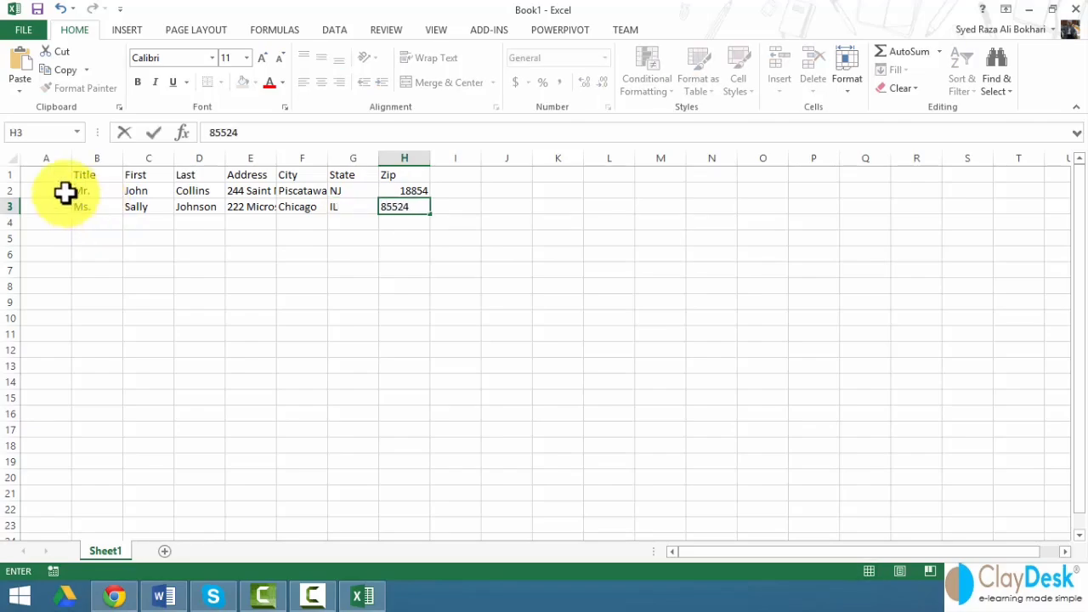
pyautogui.click(101, 222)
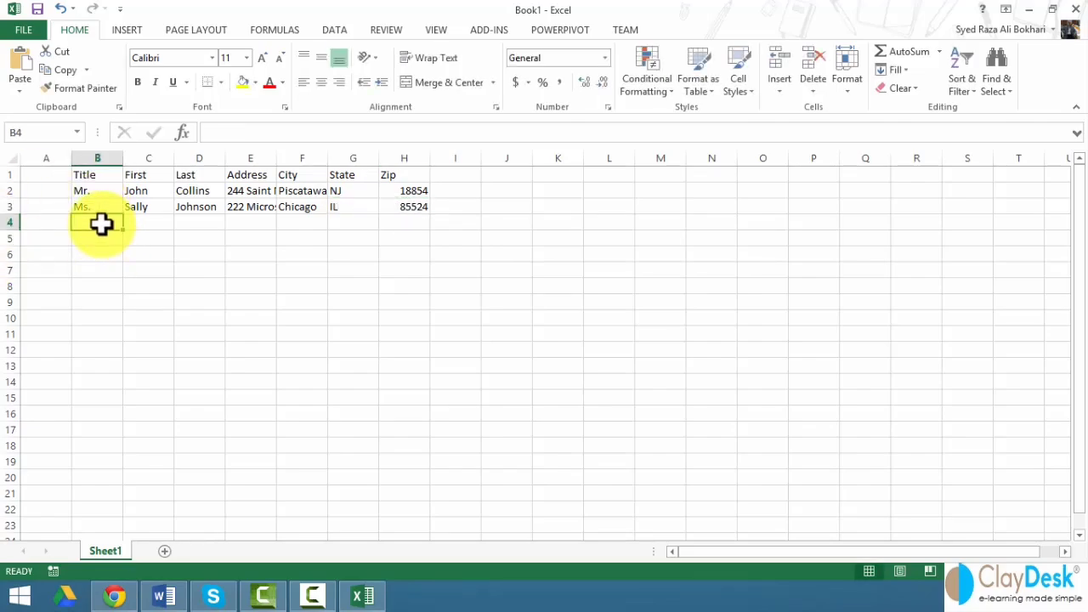
# - Type the third recipient's Mr., full name, street address, Austin, TX and 52445 across row 4
pyautogui.write('Mr.')
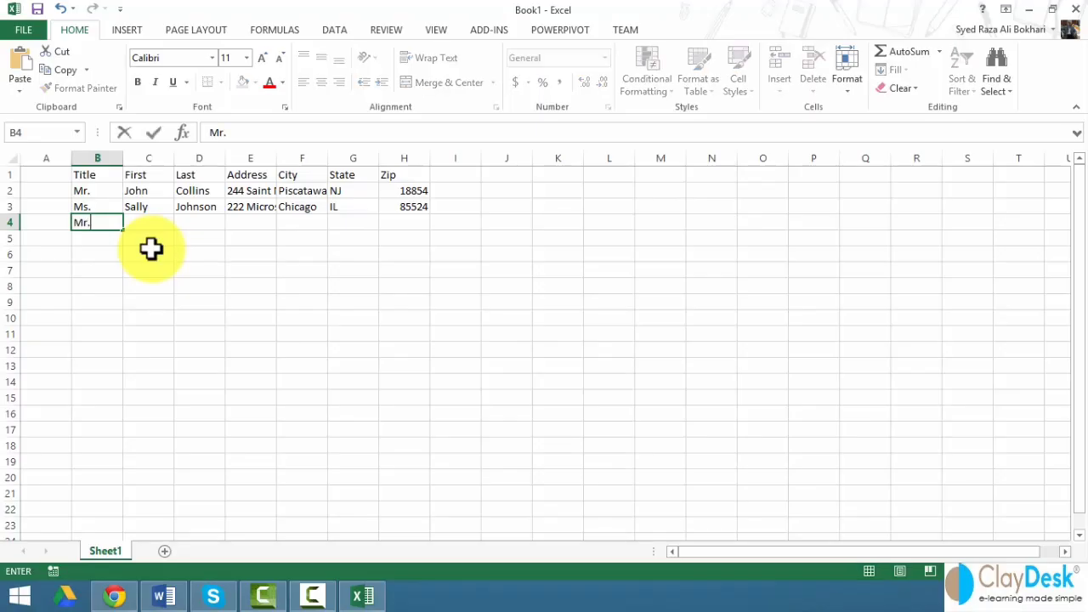
pyautogui.press('Tab')
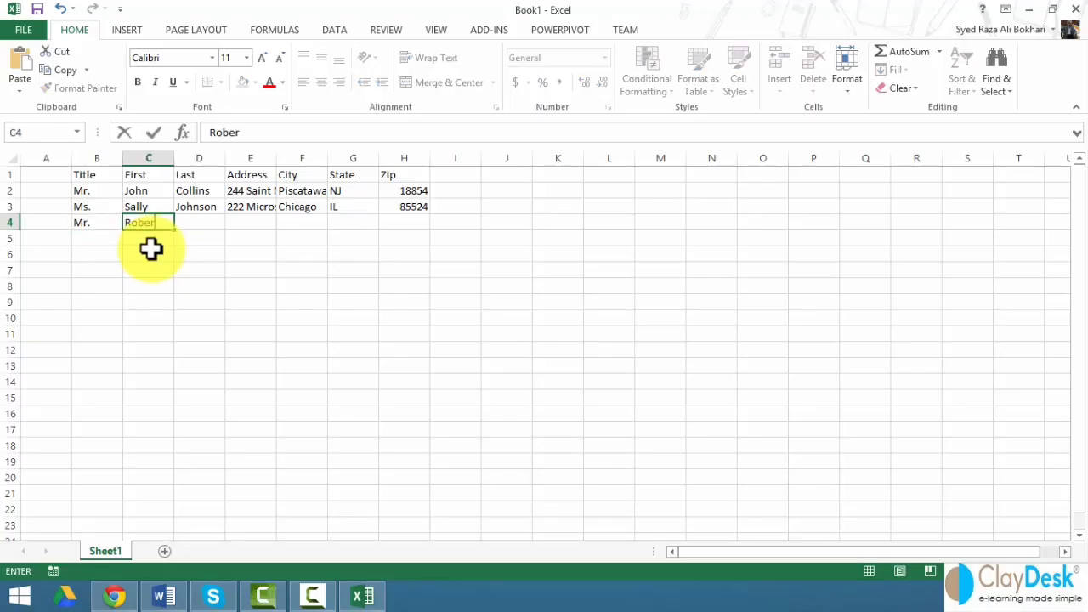
pyautogui.press('Tab')
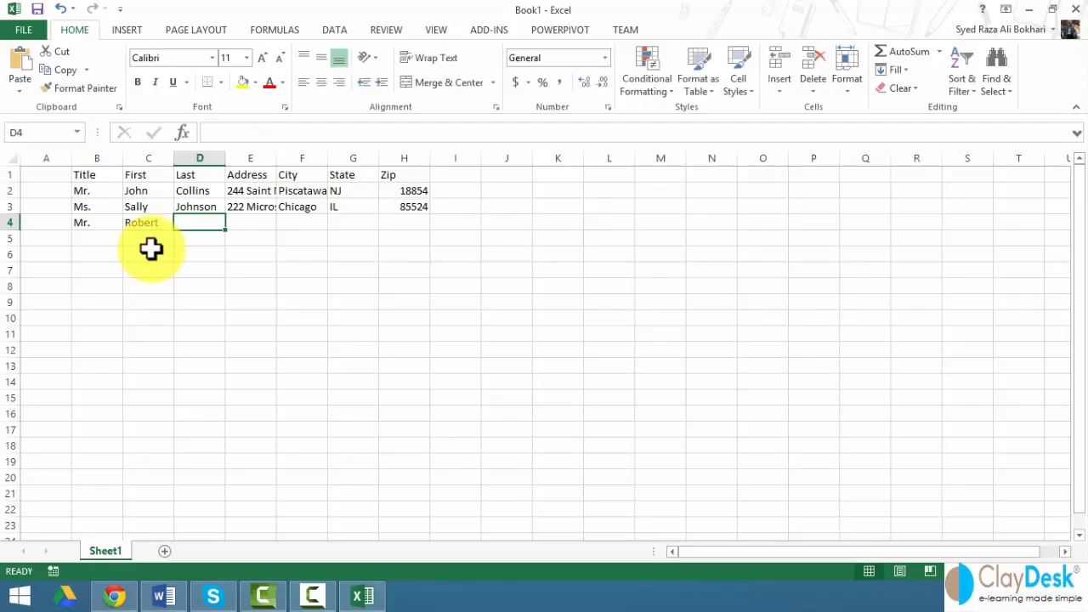
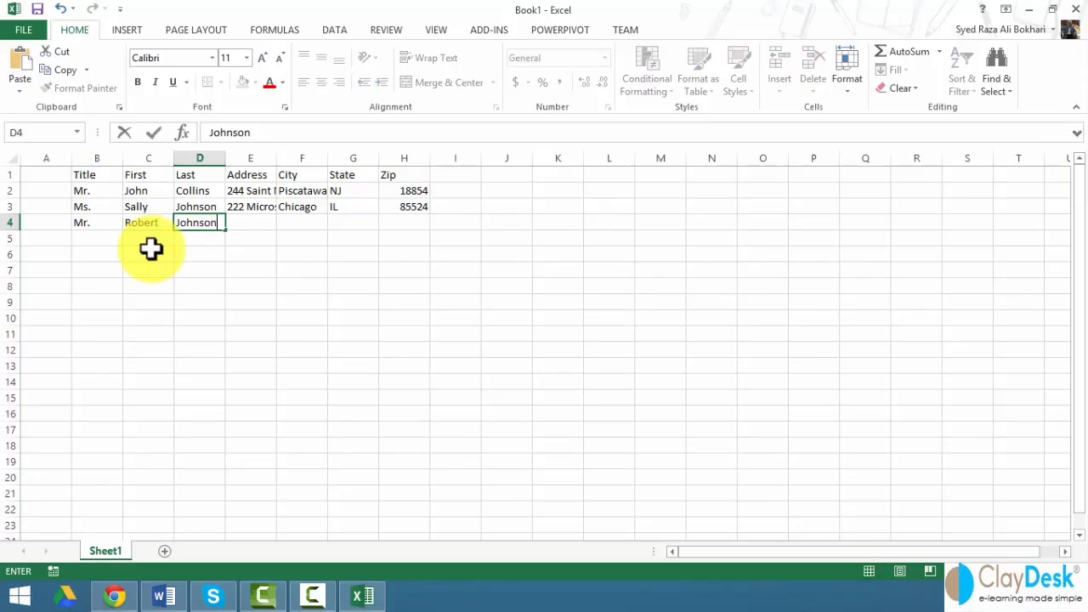
pyautogui.press('Tab')
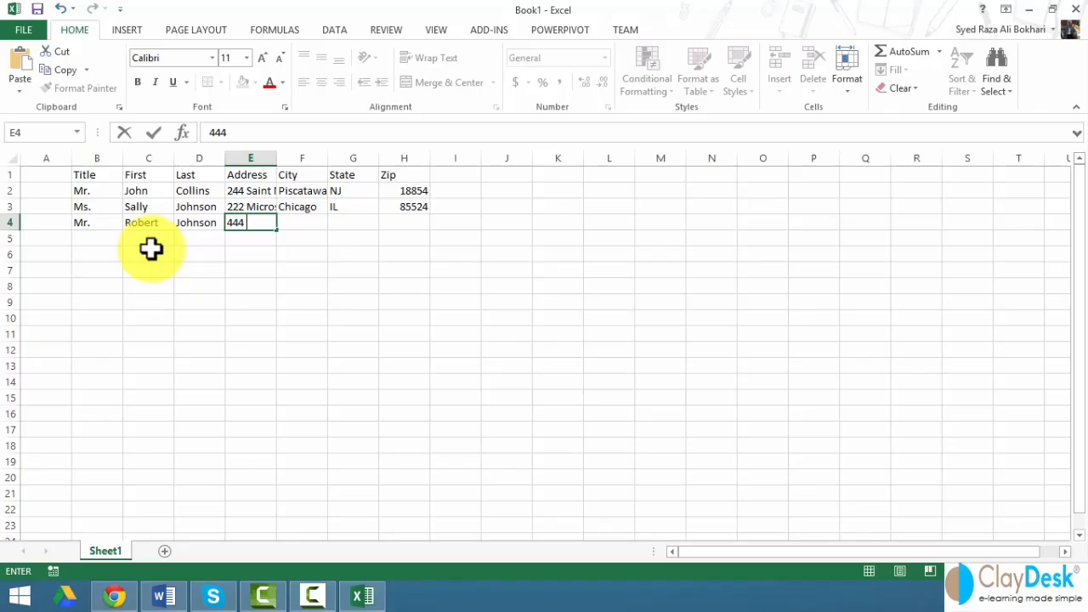
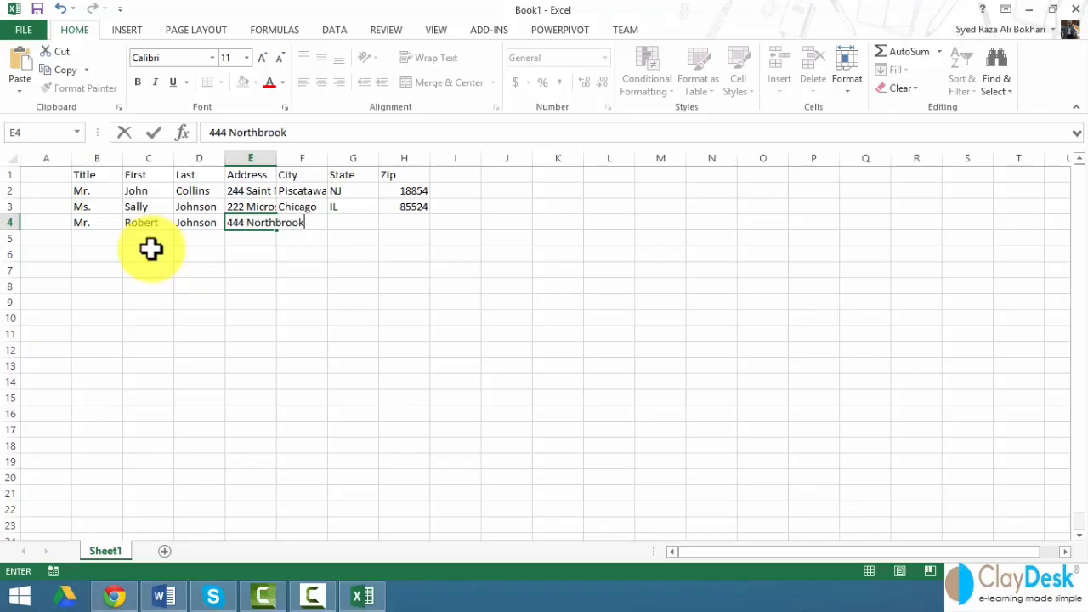
pyautogui.press('Tab')
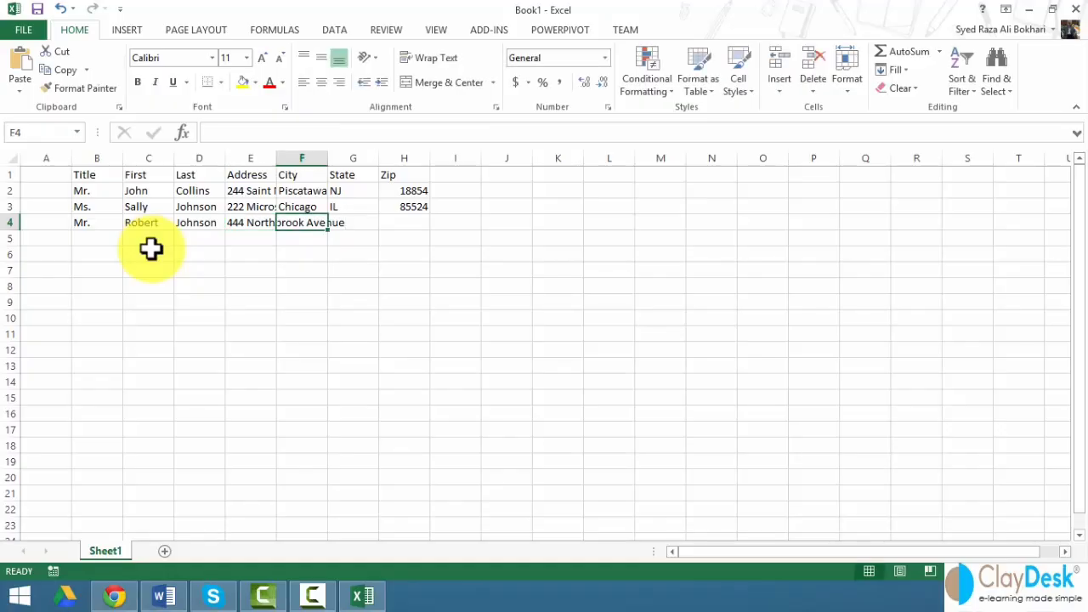
pyautogui.write('Austin')
pyautogui.press('Tab')
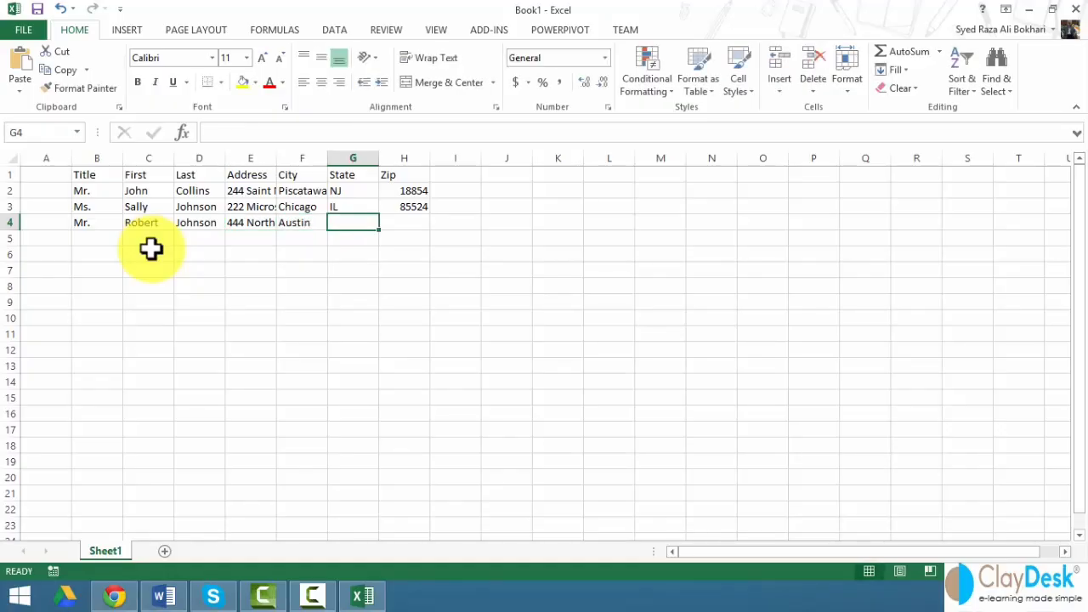
pyautogui.write('TX')
pyautogui.press('Tab')
pyautogui.write('524')
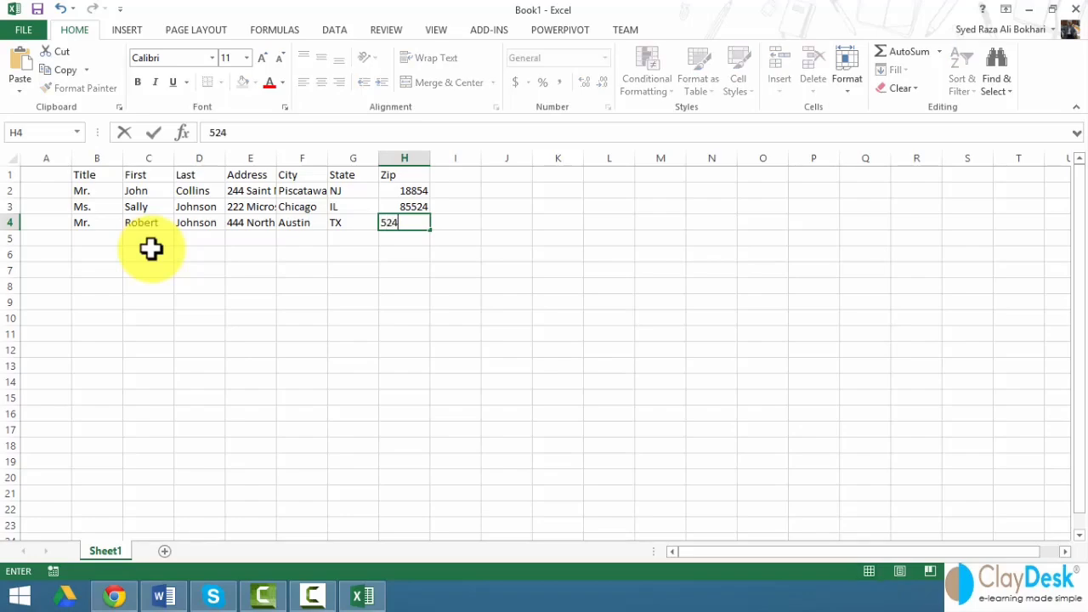
pyautogui.write('45')
pyautogui.click(213, 255)
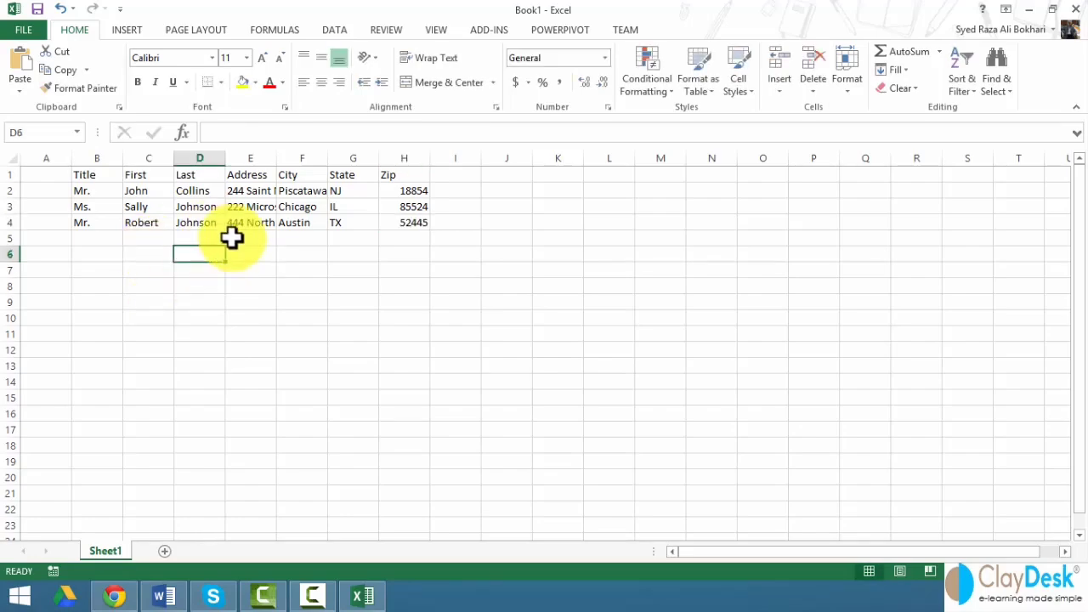
# - AutoFit the Address and City columns, bold the Title-to-Zip header row, and start saving
pyautogui.doubleClick(276, 159)
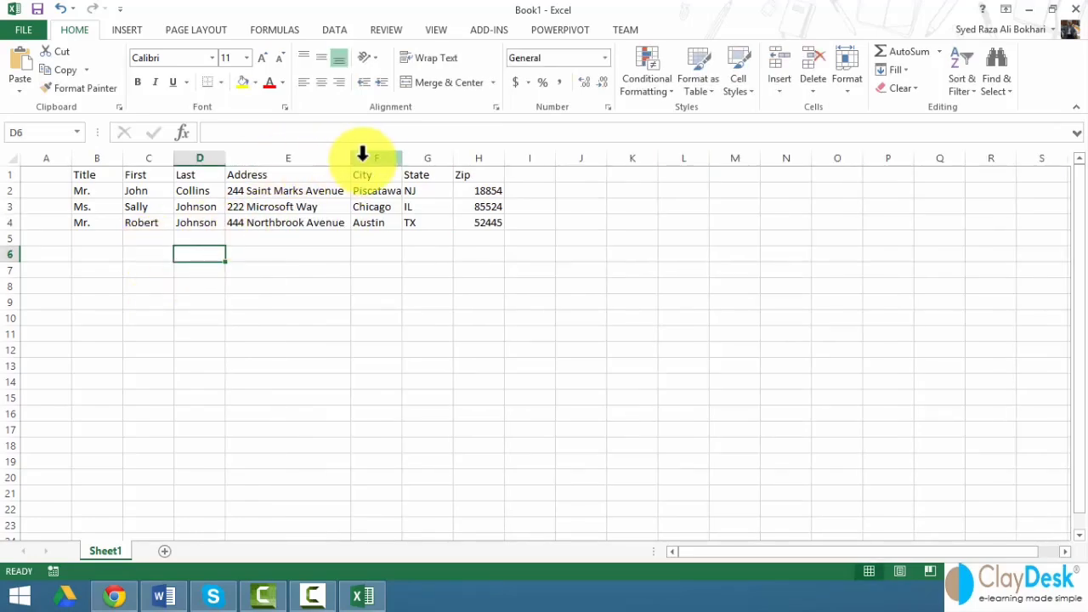
pyautogui.doubleClick(403, 160)
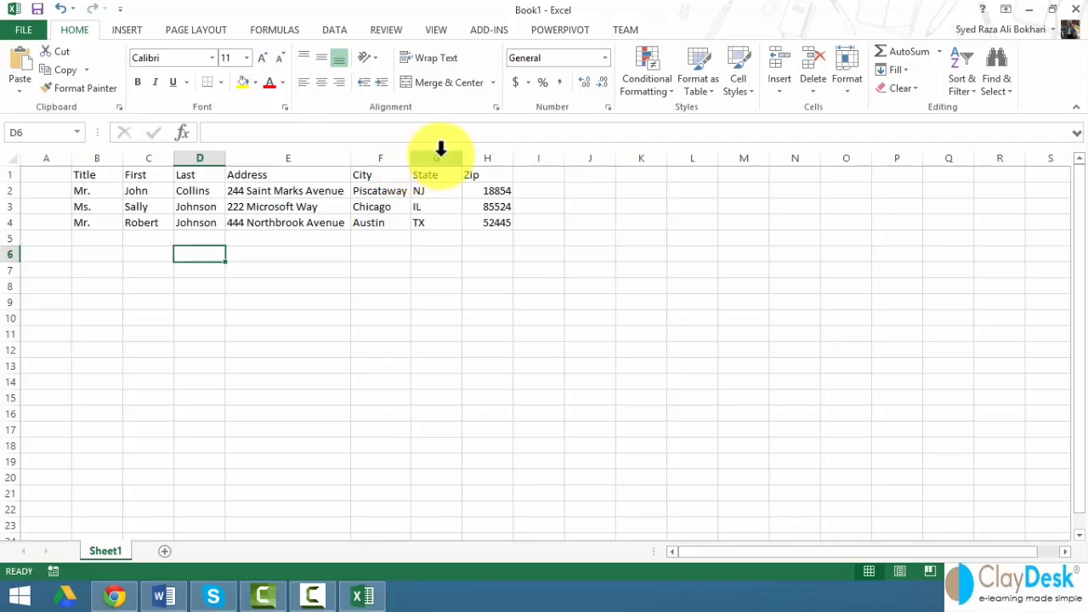
pyautogui.click(91, 174)
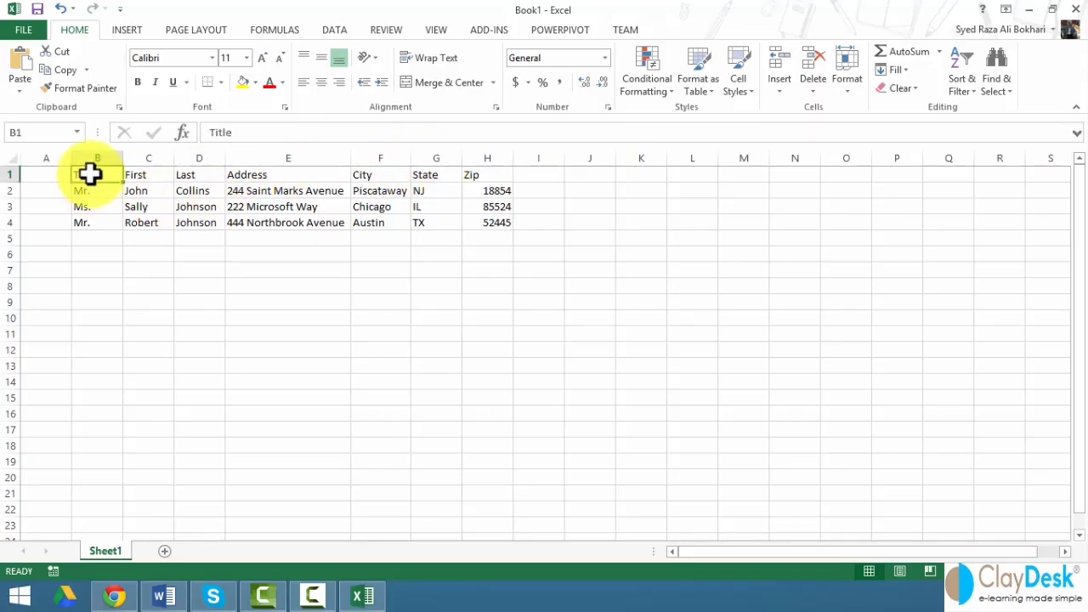
pyautogui.moveTo(97, 172); pyautogui.dragTo(481, 181)
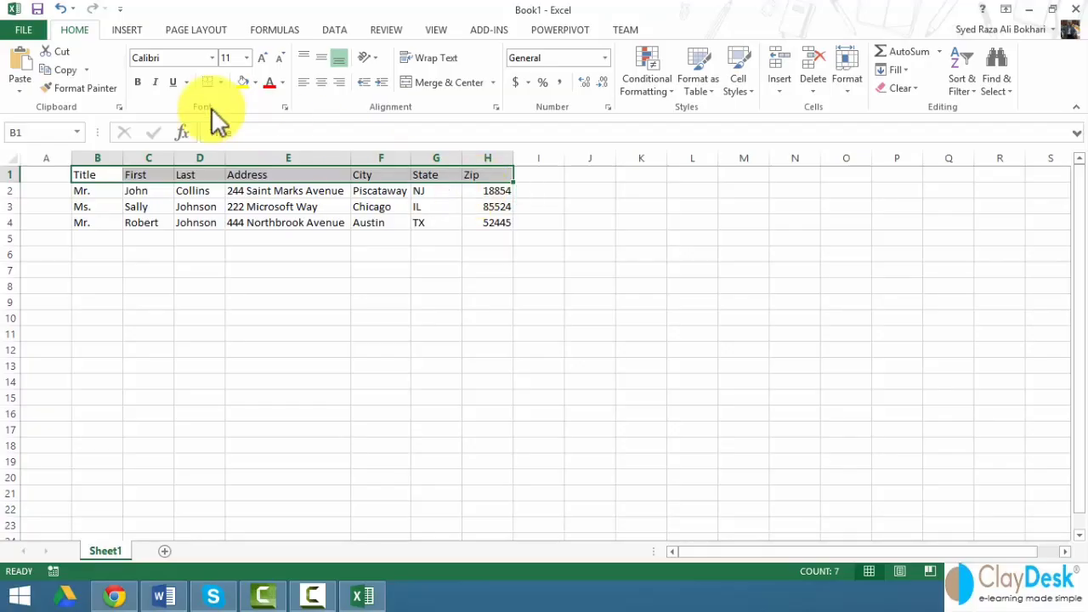
pyautogui.click(227, 225)
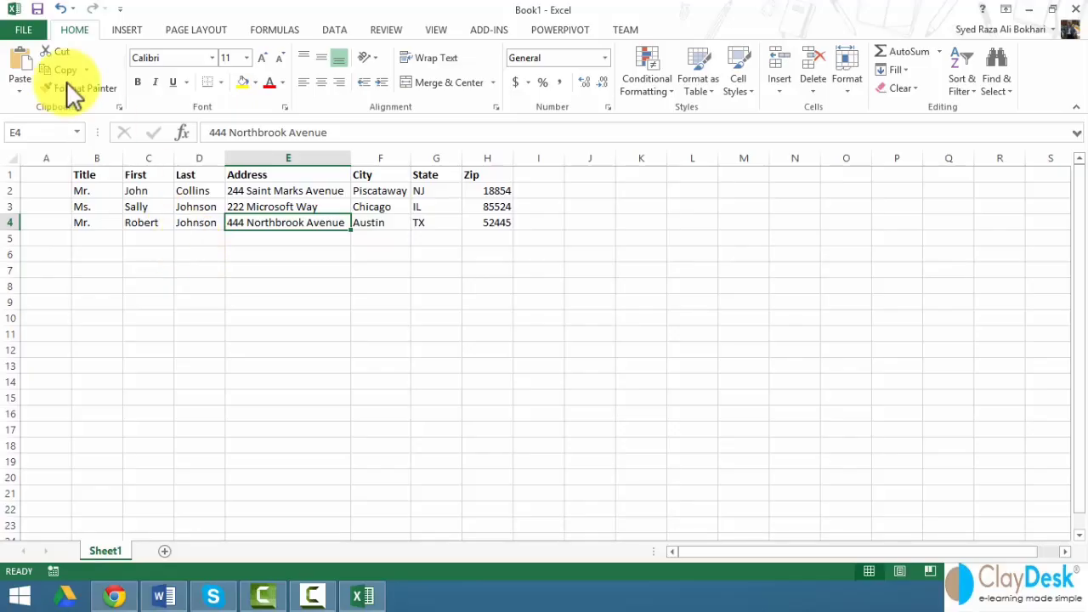
pyautogui.click(37, 7)
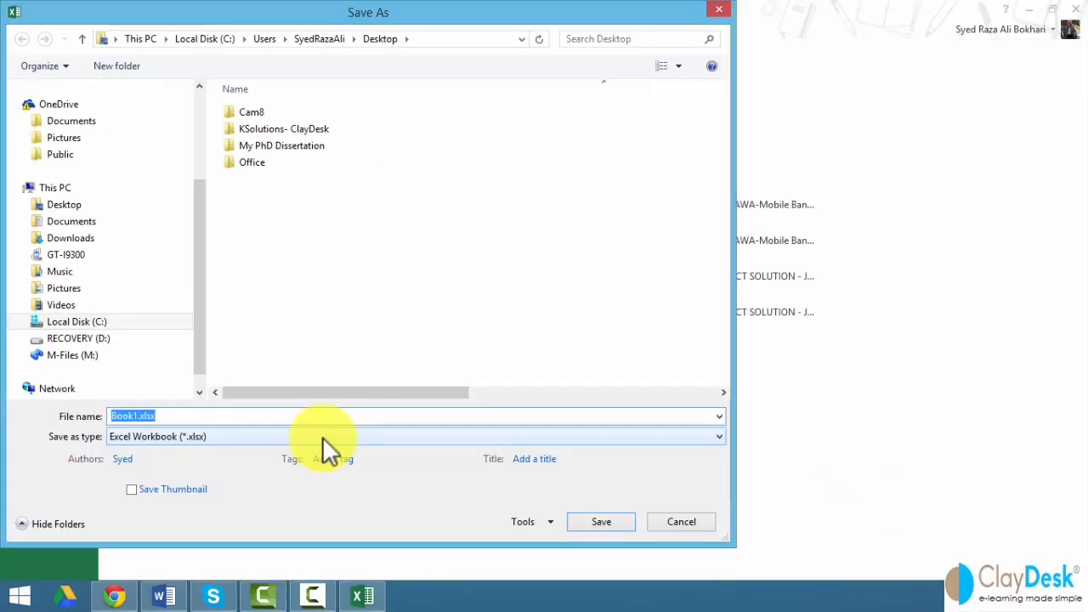
# - Name the workbook Mail_merge_List and save it on the Desktop
pyautogui.write('M')
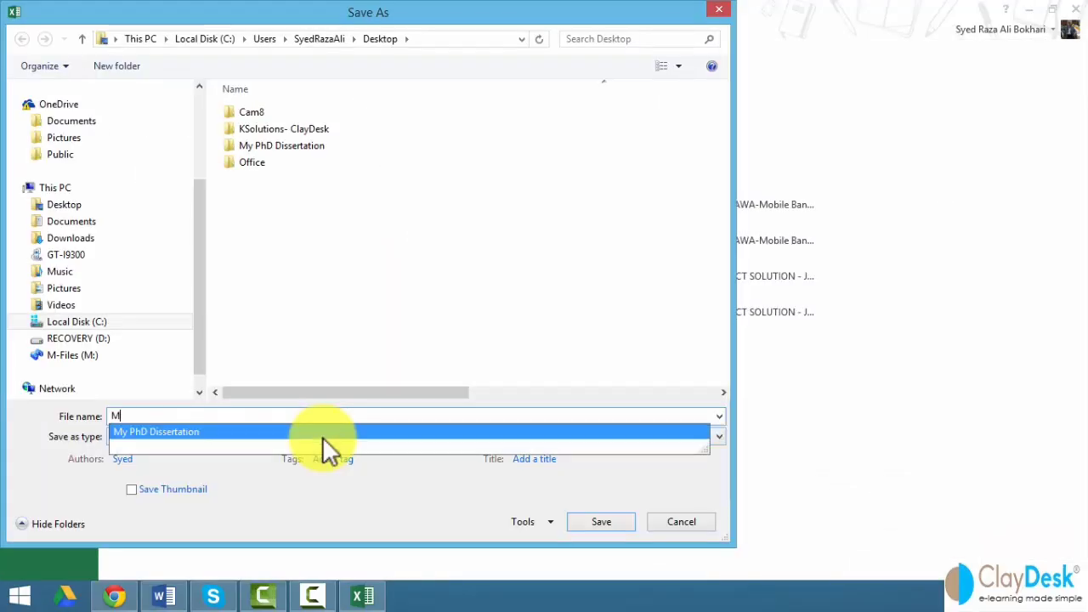
pyautogui.write('ail_me')
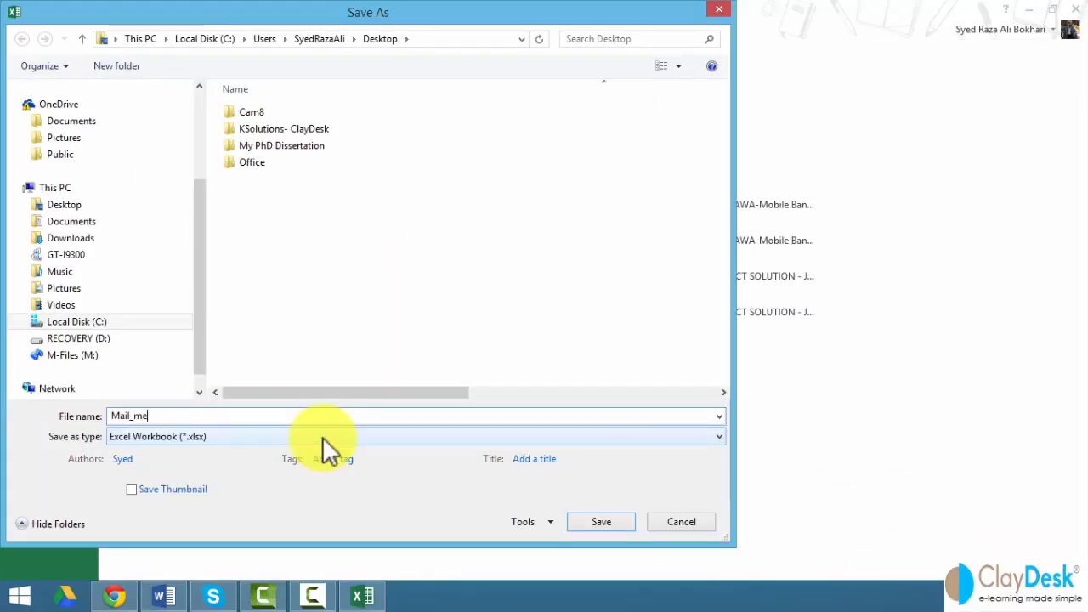
pyautogui.write('rge_List')
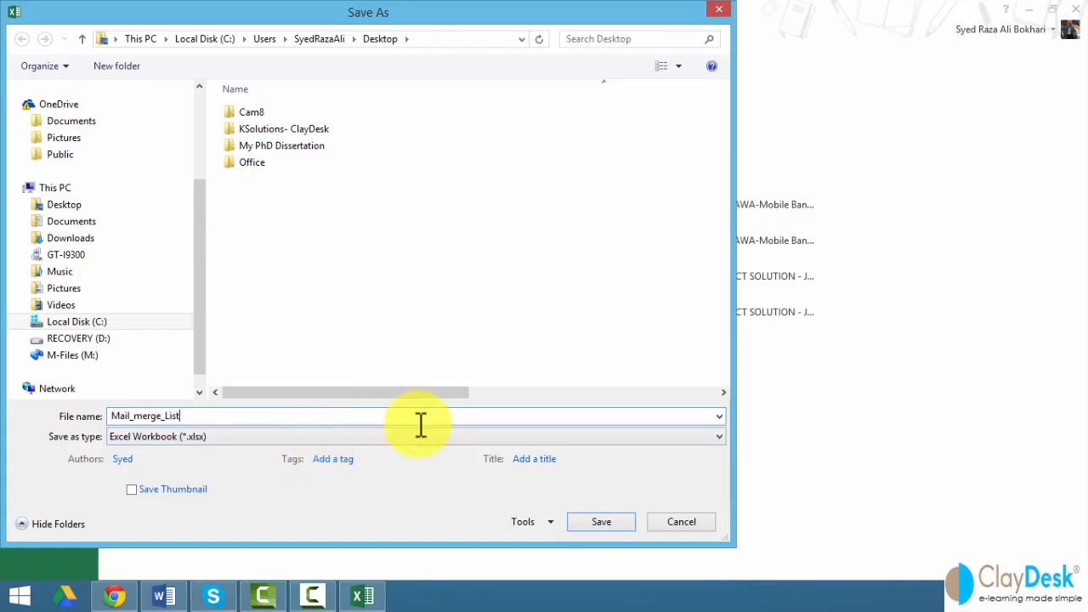
pyautogui.click(598, 522)
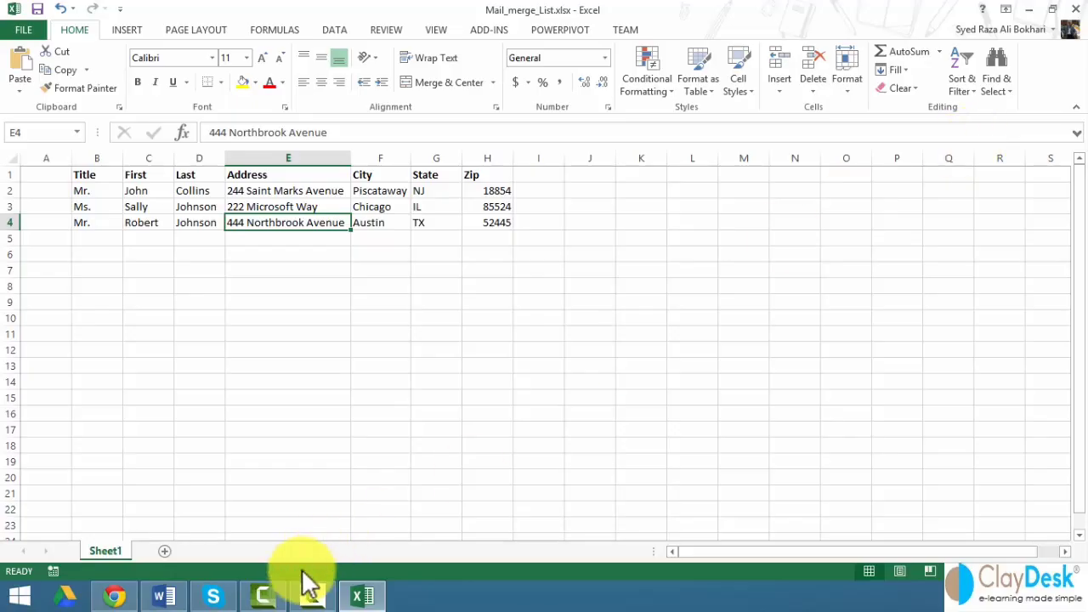
# - Switch to the conference letter and choose Use an Existing List under Select Recipients
pyautogui.click(168, 600)
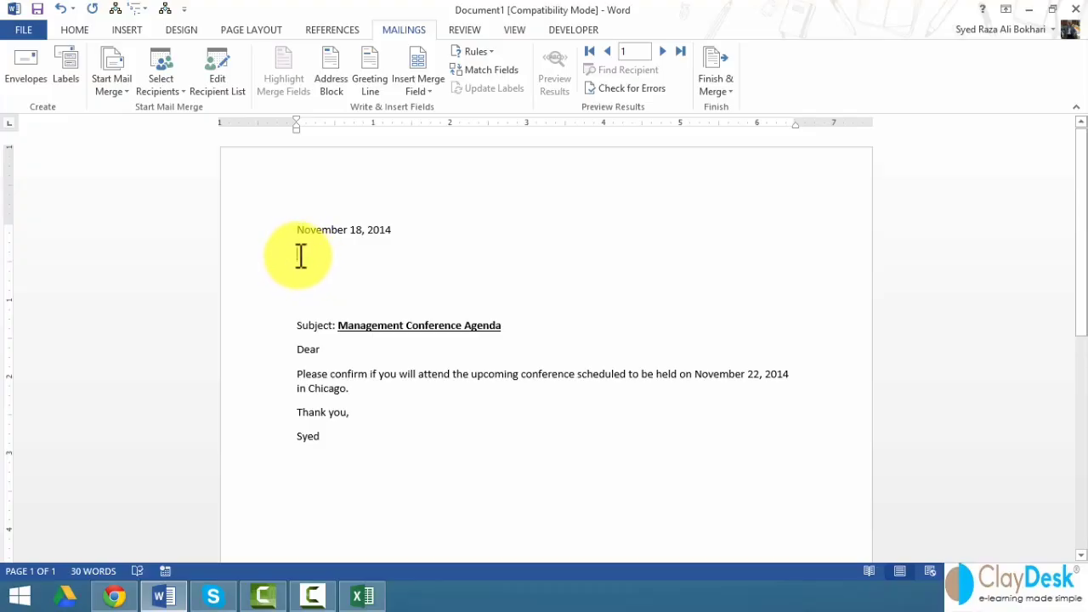
pyautogui.click(168, 88)
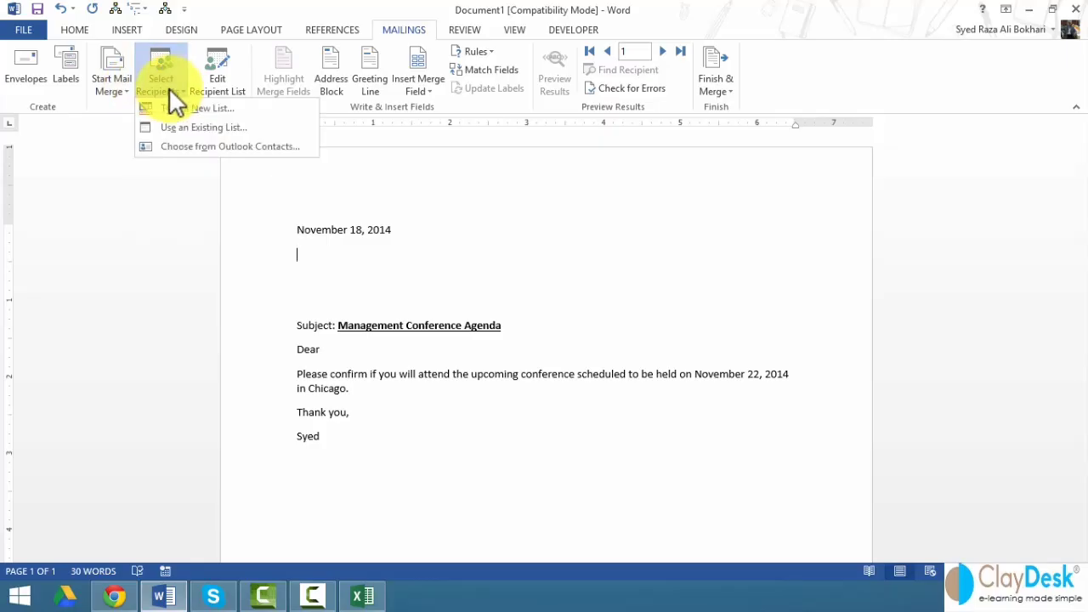
pyautogui.click(252, 126)
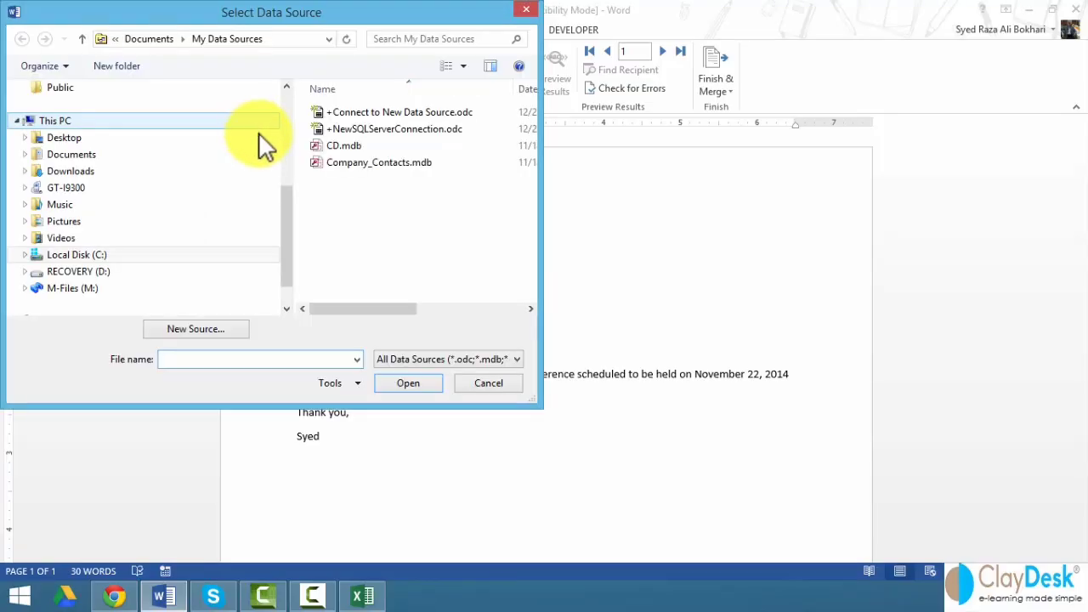
# - Browse to the Desktop and open Mail_merge_List.xlsx as the recipient data source
pyautogui.click(391, 163)
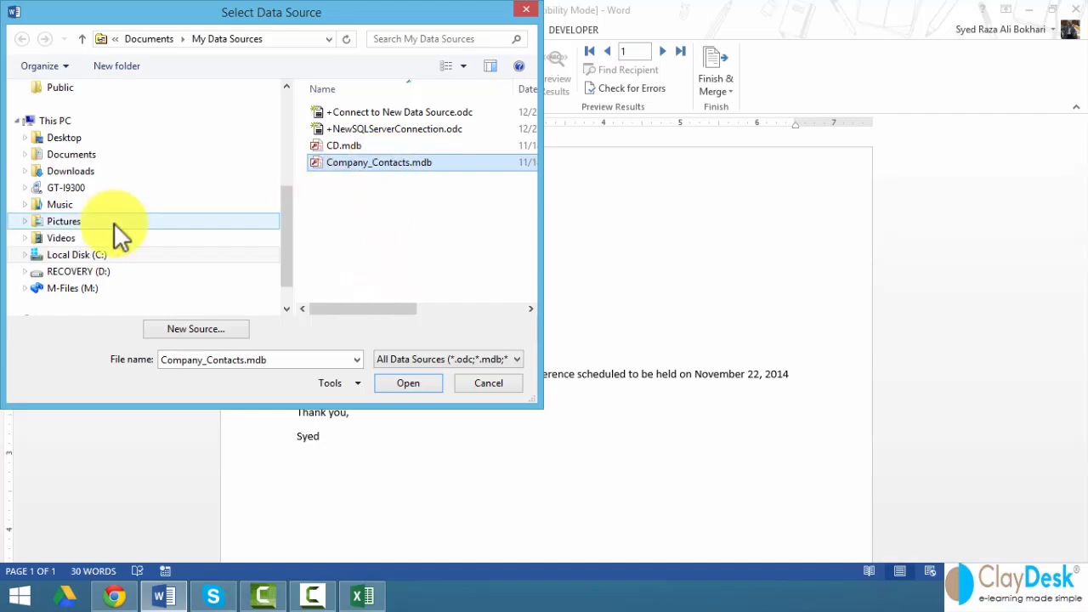
pyautogui.click(81, 139)
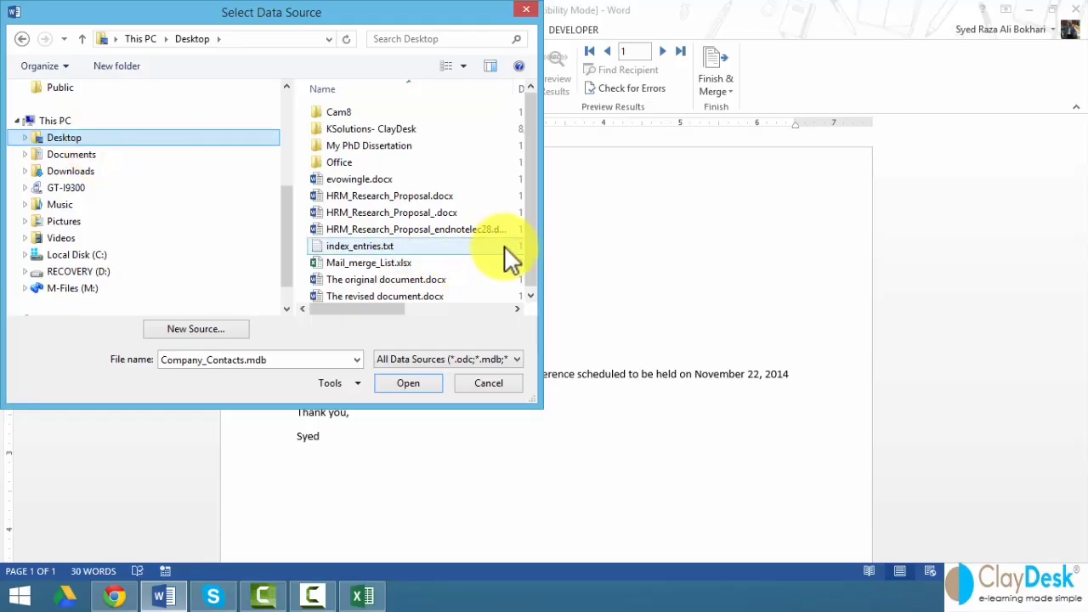
pyautogui.scroll(-1, 530, 260)
pyautogui.click(365, 261)
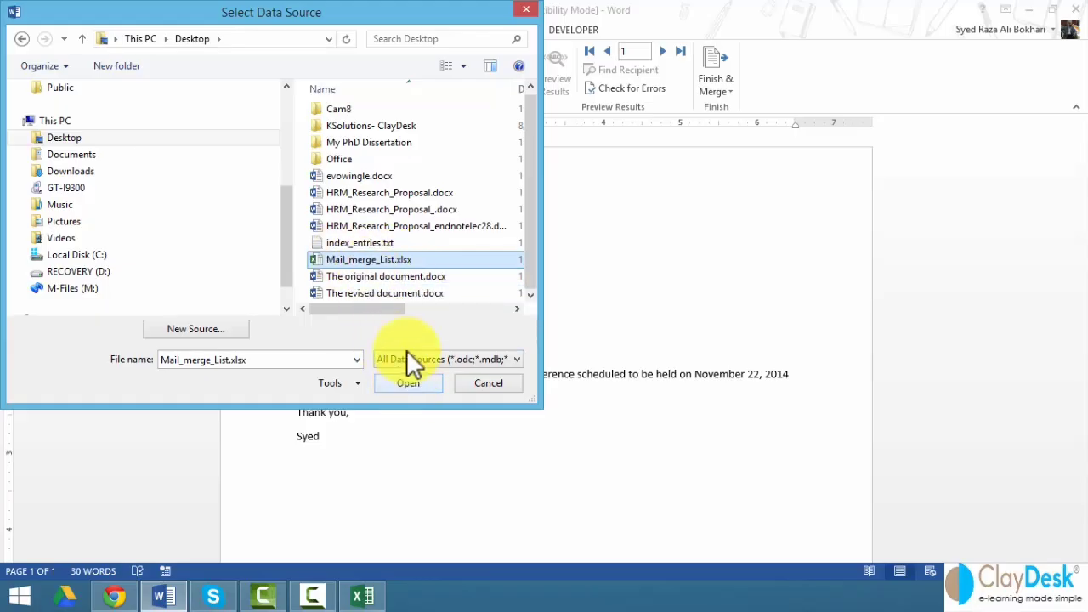
pyautogui.click(421, 382)
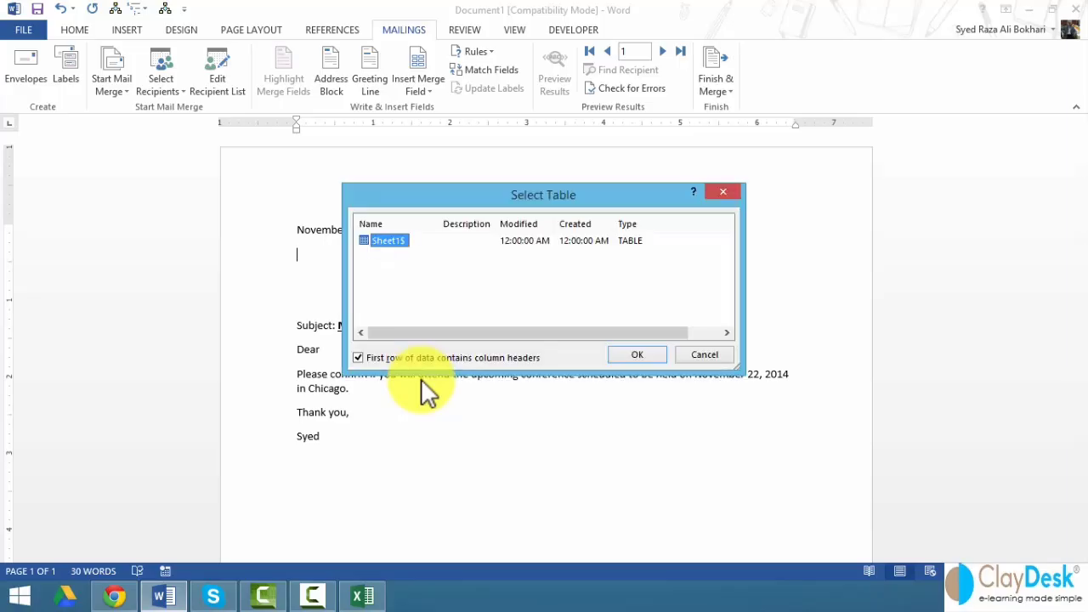
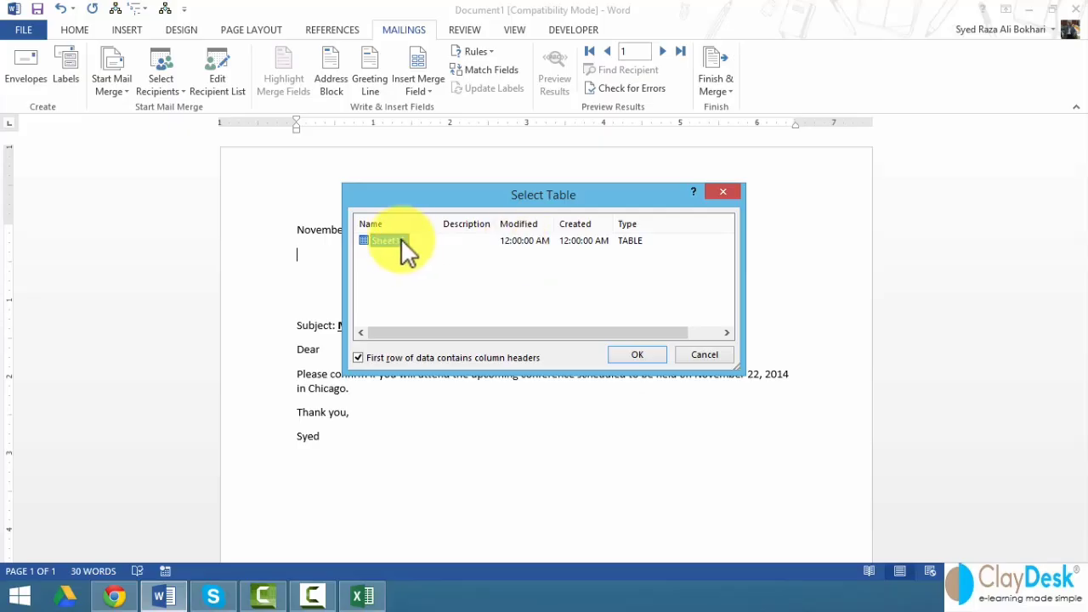
# - Pick the Sheet1$ table with 'First row of data contains column headers' left checked
pyautogui.click(637, 355)
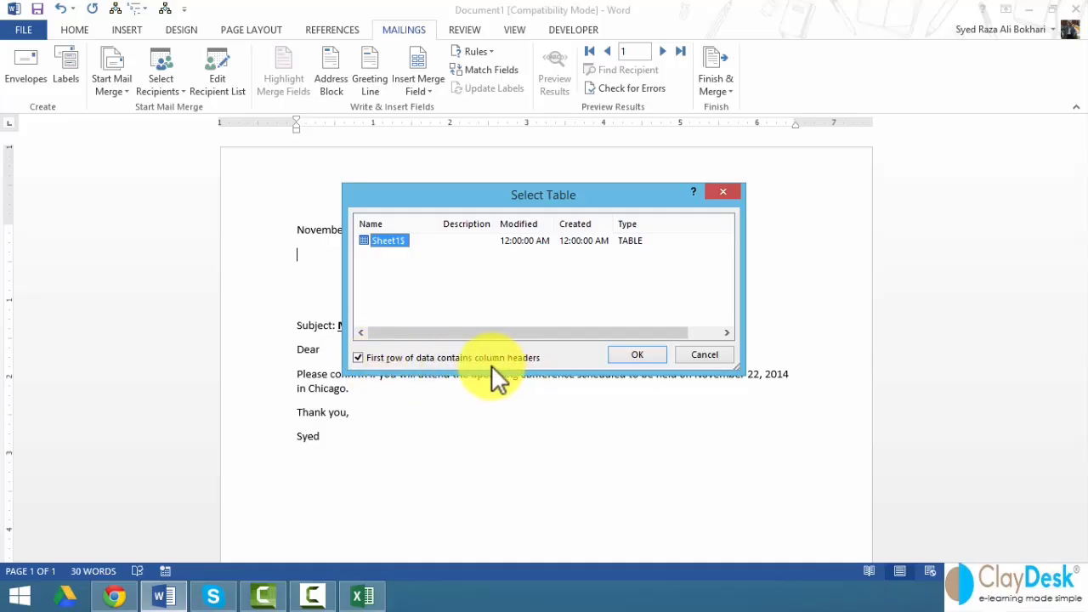
pyautogui.click(361, 358)
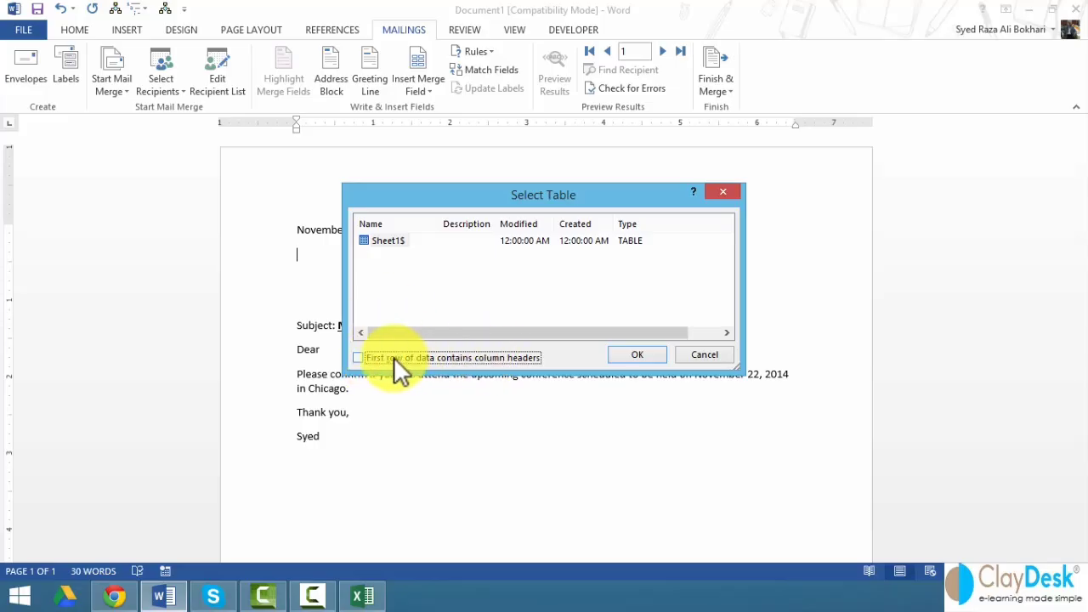
pyautogui.click(370, 357)
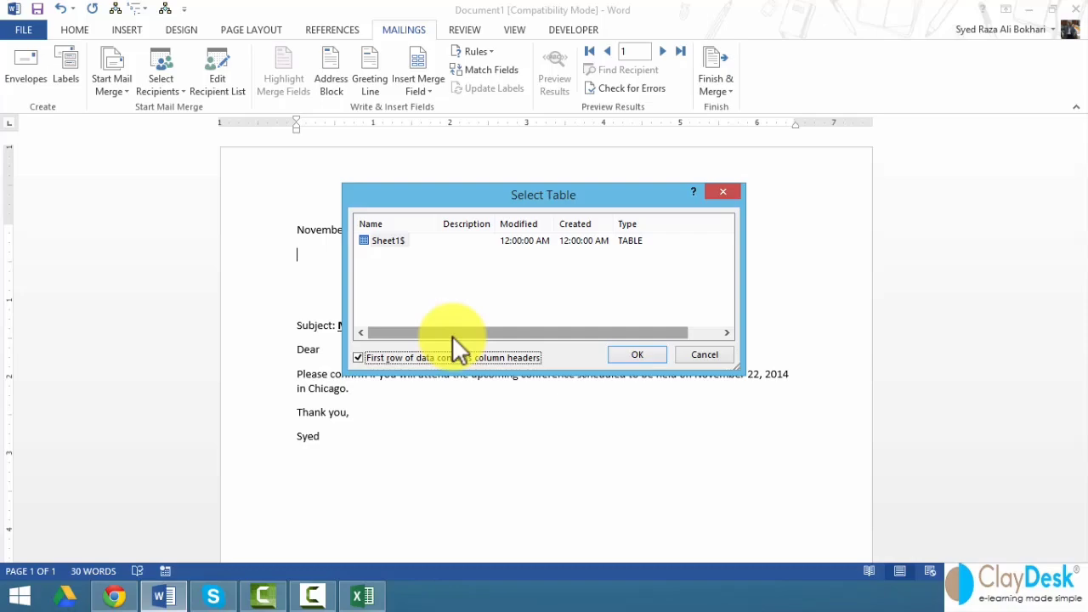
pyautogui.click(633, 357)
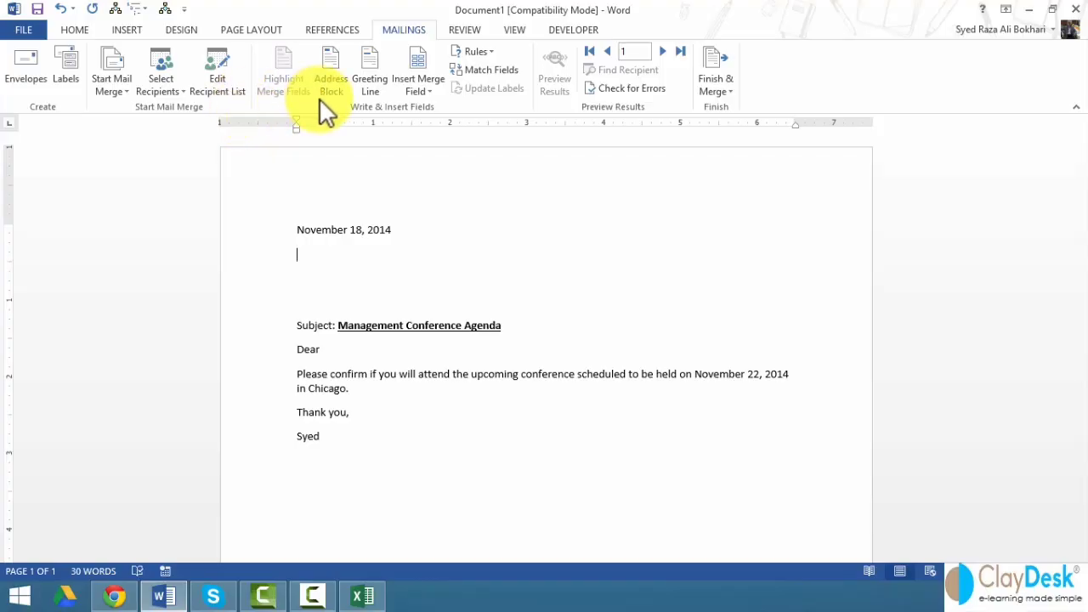
pyautogui.click(425, 91)
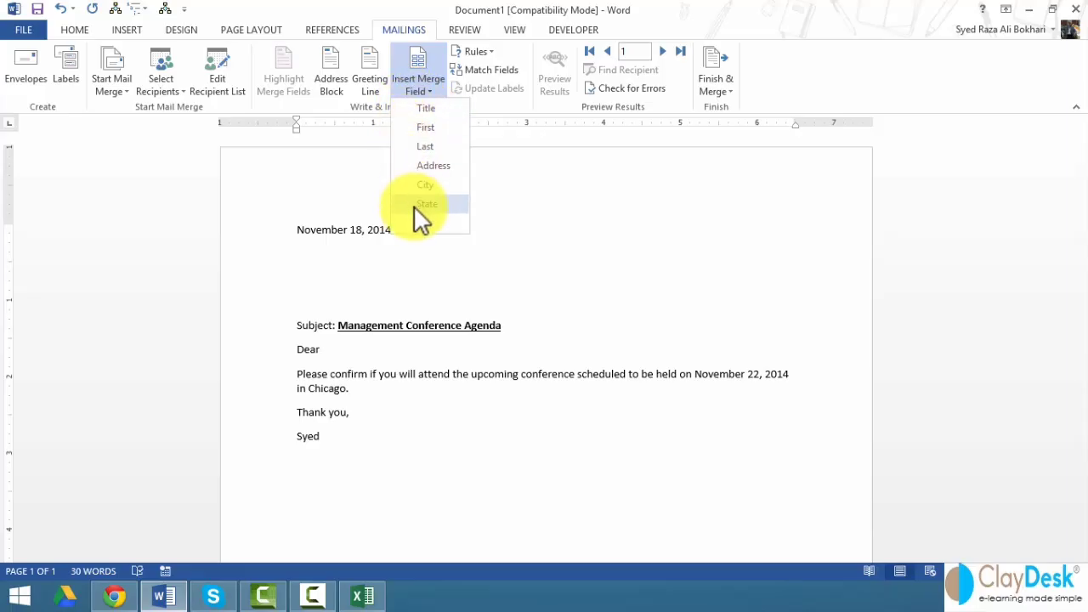
# - Insert the Title, First and Last merge fields below the date, showing field codes
pyautogui.click(435, 112)
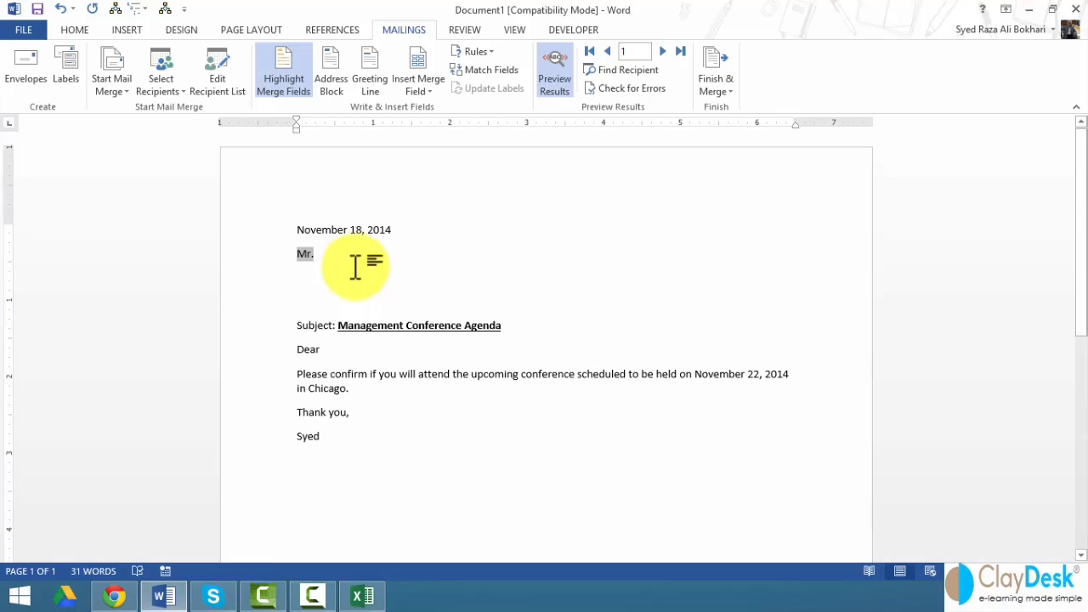
pyautogui.click(557, 82)
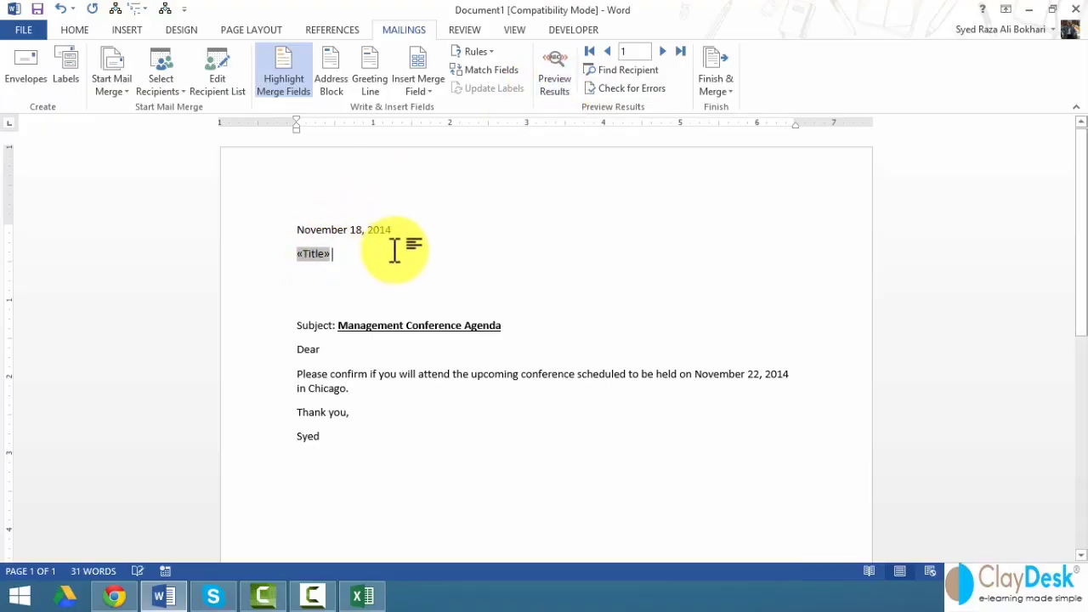
pyautogui.click(419, 91)
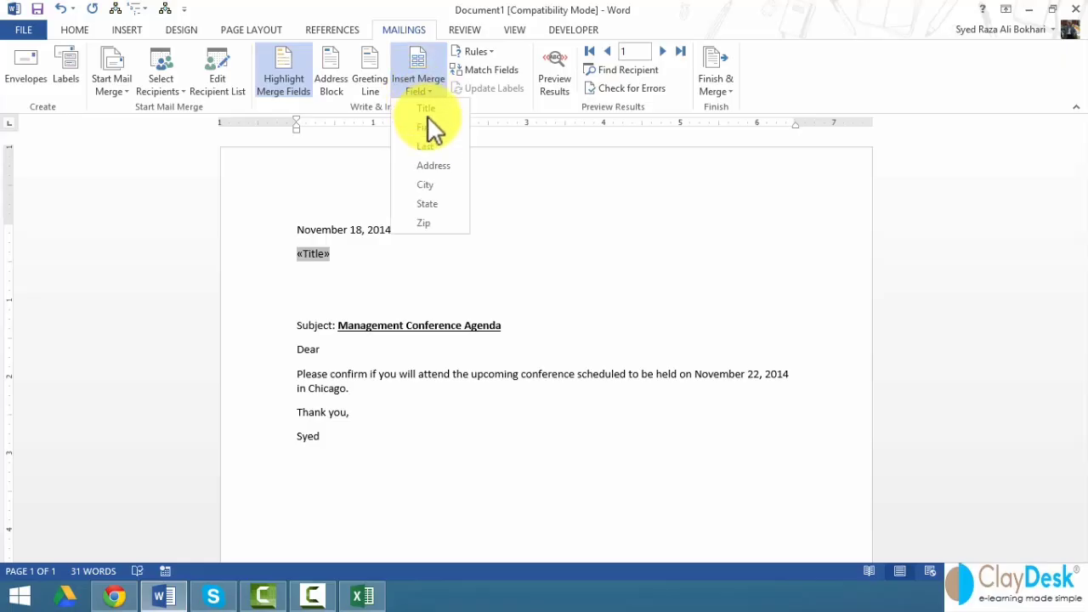
pyautogui.click(431, 132)
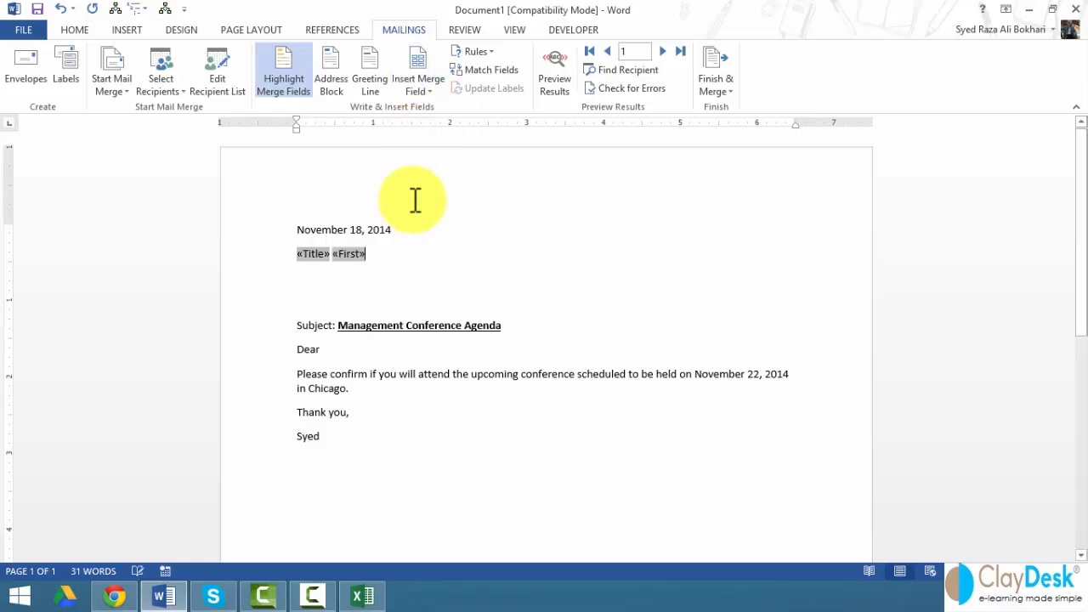
pyautogui.click(416, 92)
pyautogui.click(433, 145)
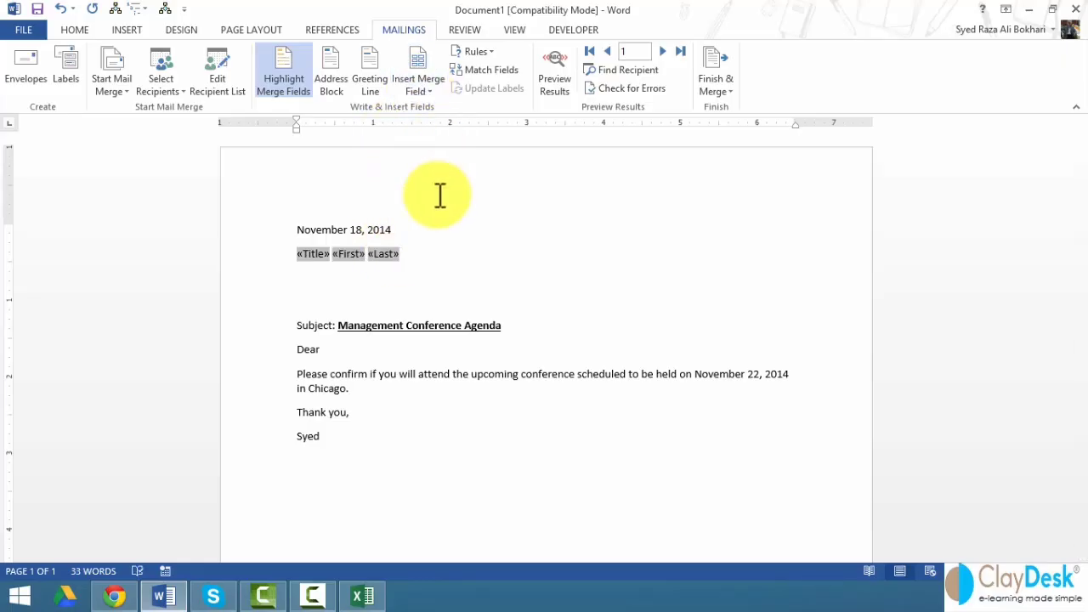
# - Add an Address line and a 'City, State Zip' line beneath the name line
pyautogui.press('Return')
pyautogui.click(417, 91)
pyautogui.click(432, 165)
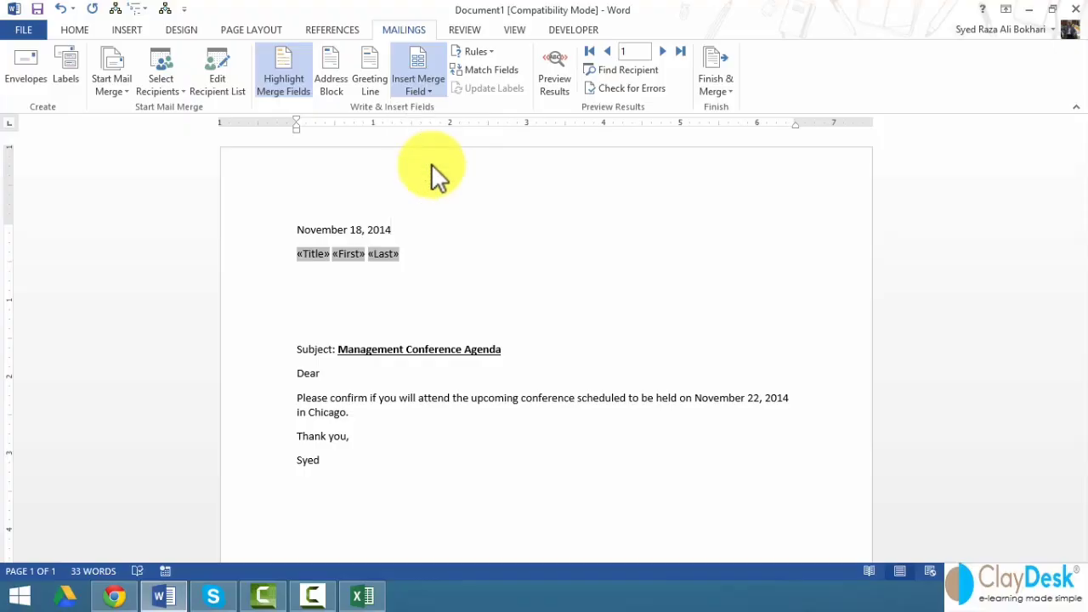
pyautogui.press('Return')
pyautogui.click(421, 89)
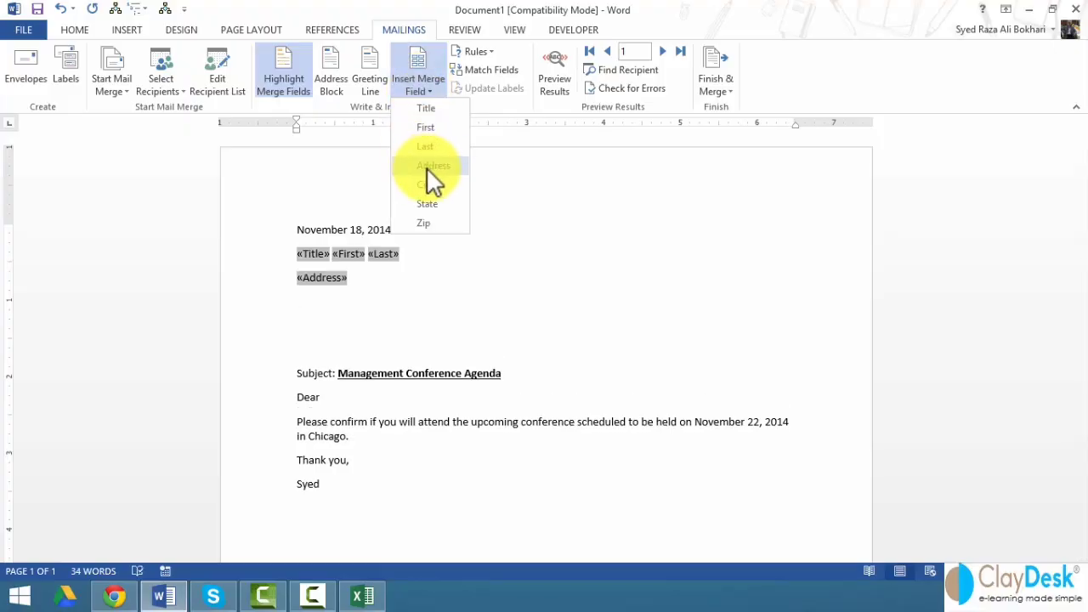
pyautogui.click(426, 185)
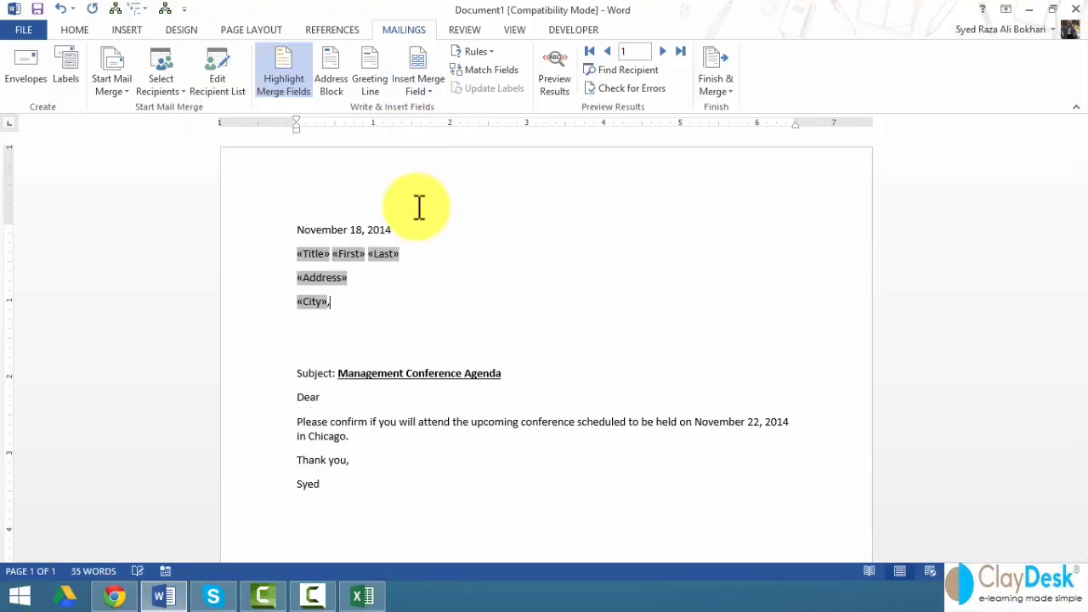
pyautogui.write(',')
pyautogui.click(417, 88)
pyautogui.click(427, 204)
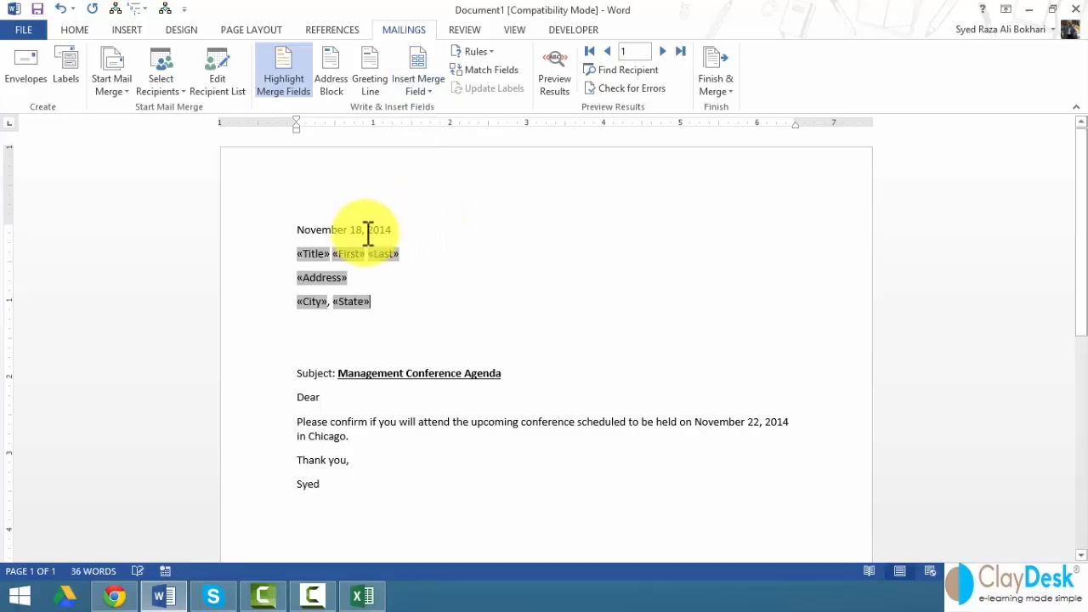
pyautogui.click(416, 90)
pyautogui.click(445, 222)
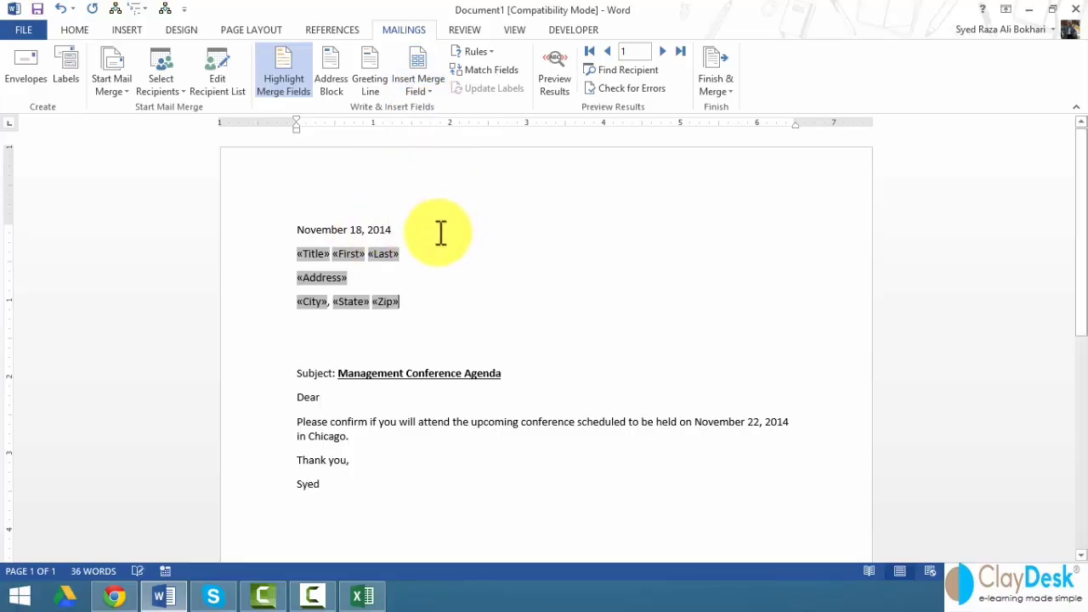
pyautogui.press('Delete')
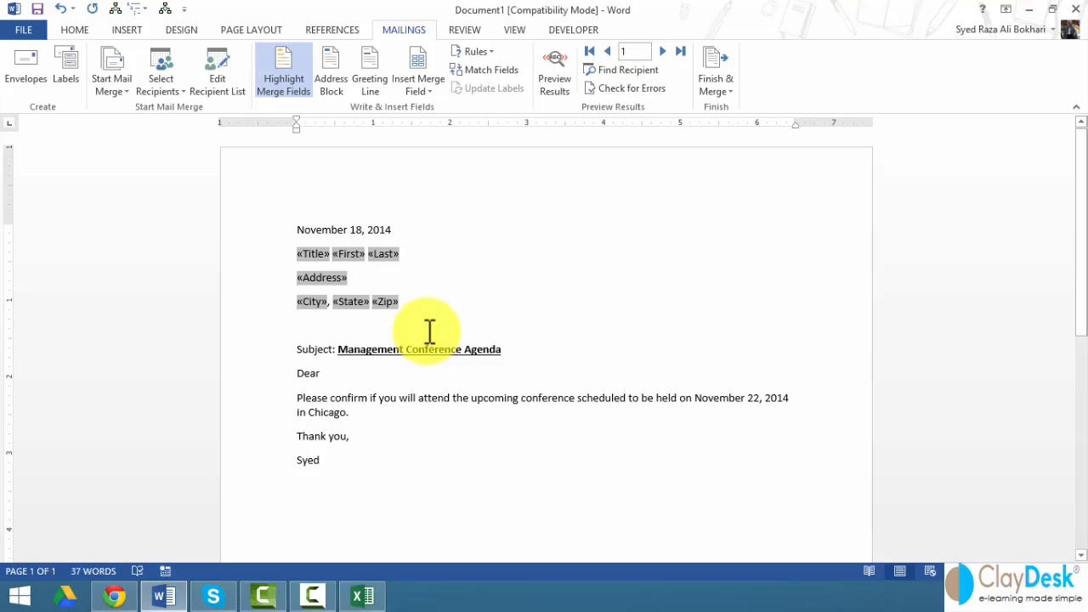
# - Preview the first two recipients' addresses, then delete the three-line address block
pyautogui.click(558, 78)
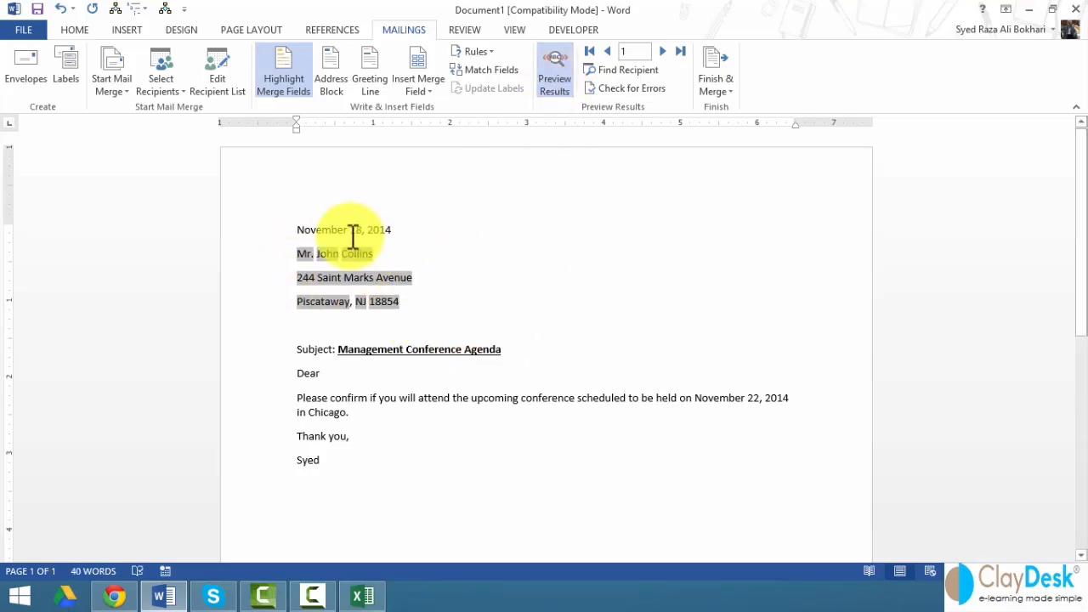
pyautogui.click(663, 52)
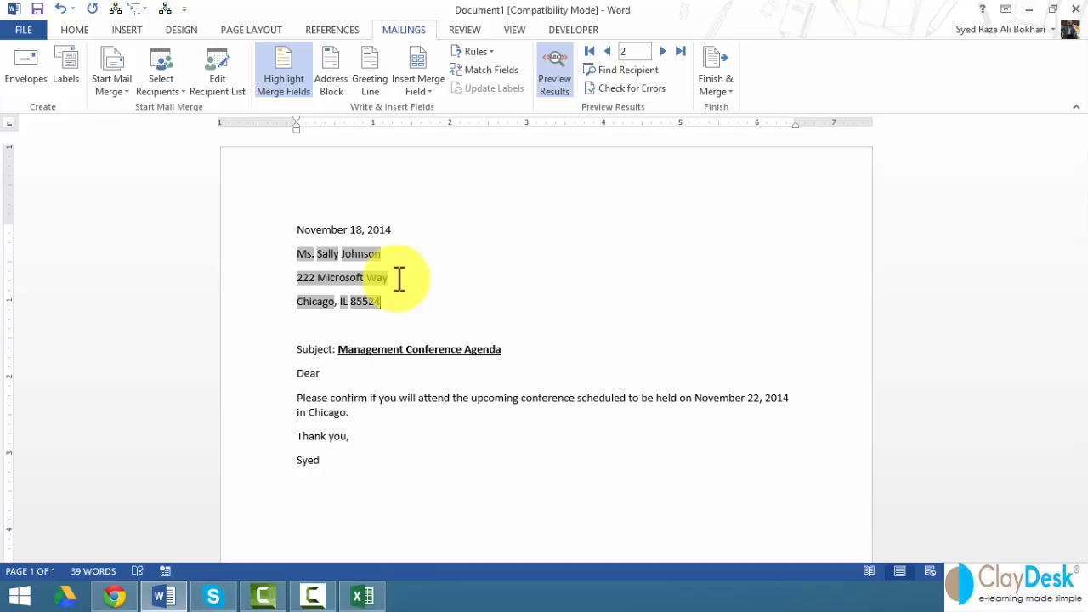
pyautogui.moveTo(246, 255); pyautogui.dragTo(272, 300)
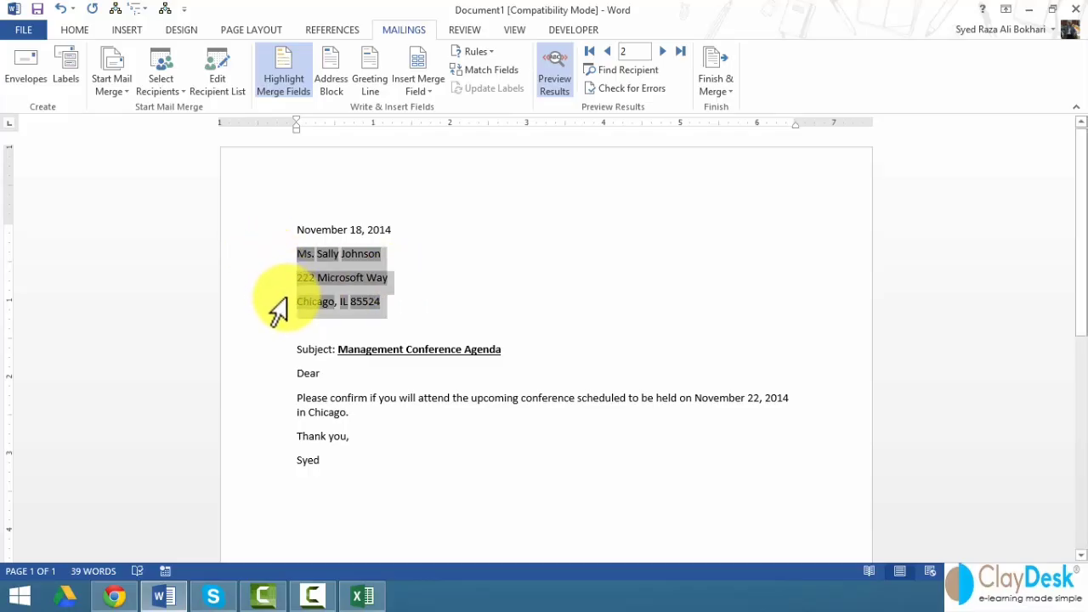
pyautogui.press('Delete')
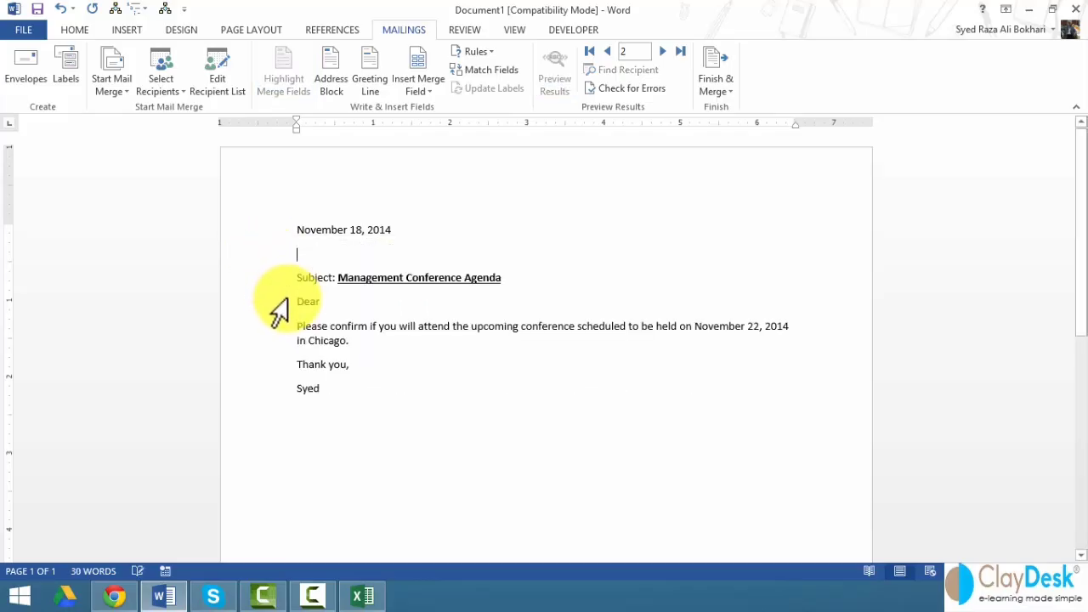
# - Add an empty line above the Subject line
pyautogui.click(163, 88)
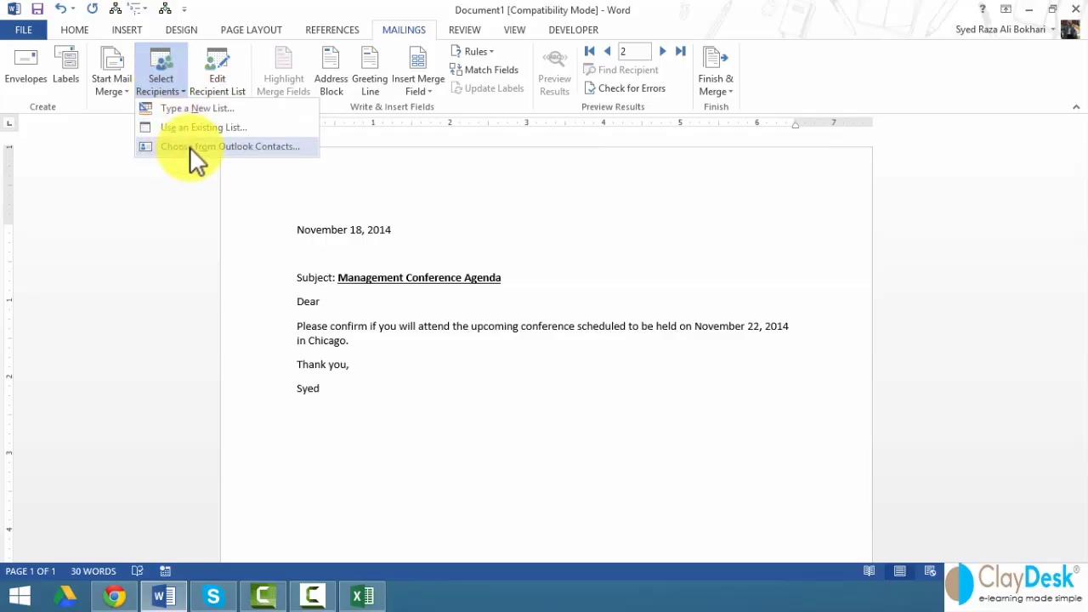
pyautogui.click(331, 250)
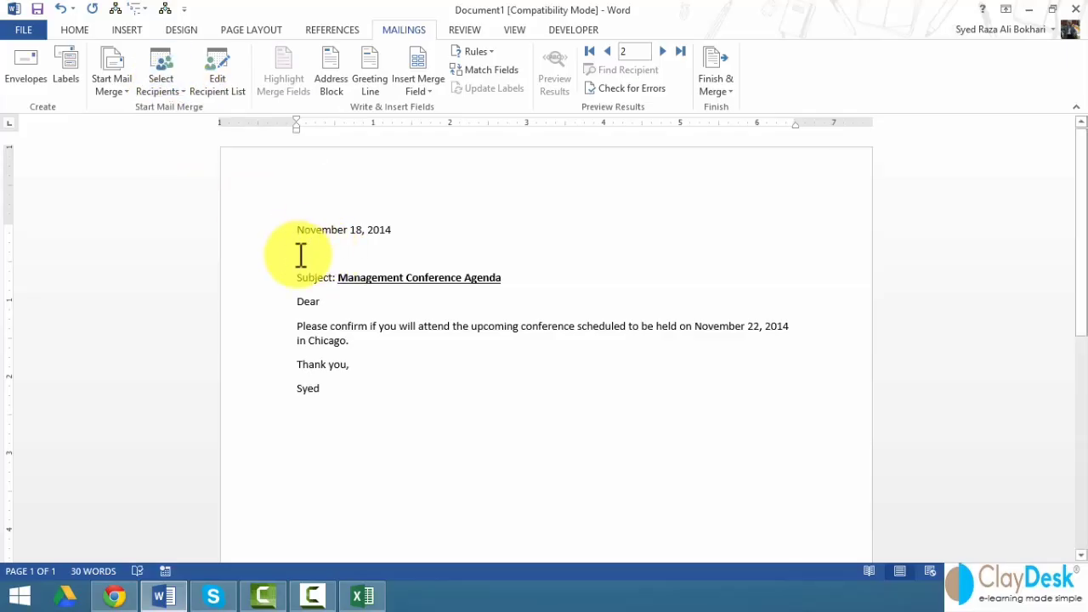
pyautogui.press('Return')
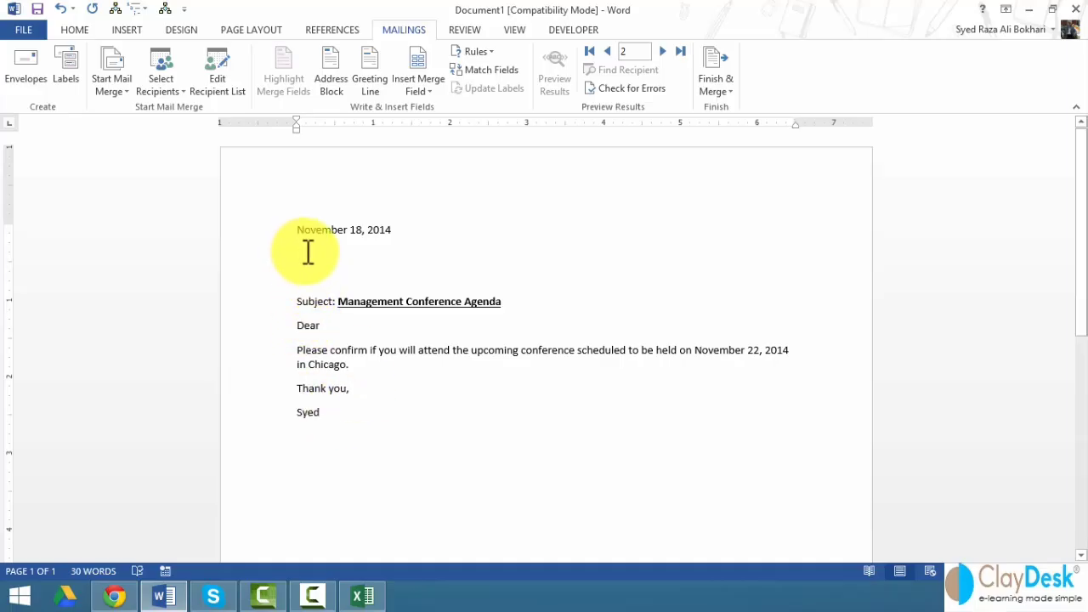
# - Choose Outlook contacts as recipients and select the 150-entry Contacts folder
pyautogui.click(175, 86)
pyautogui.click(199, 144)
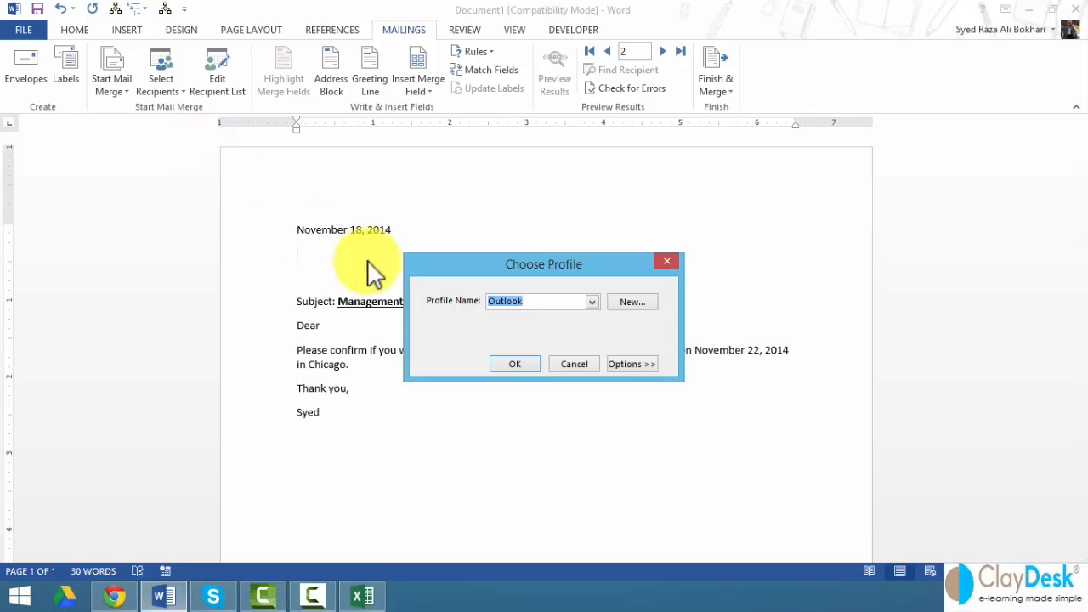
pyautogui.click(527, 364)
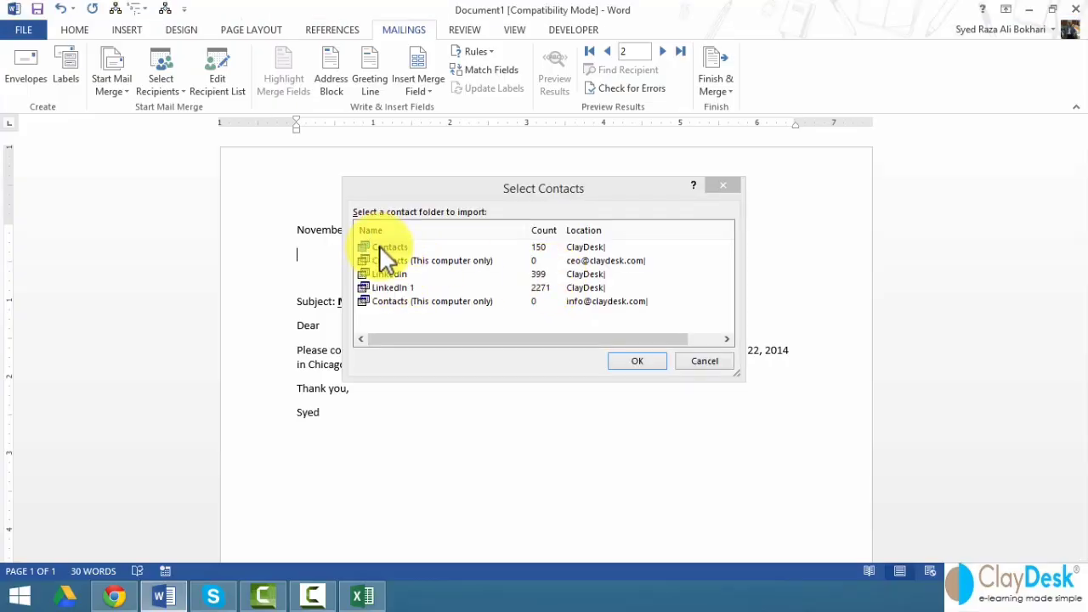
pyautogui.click(584, 251)
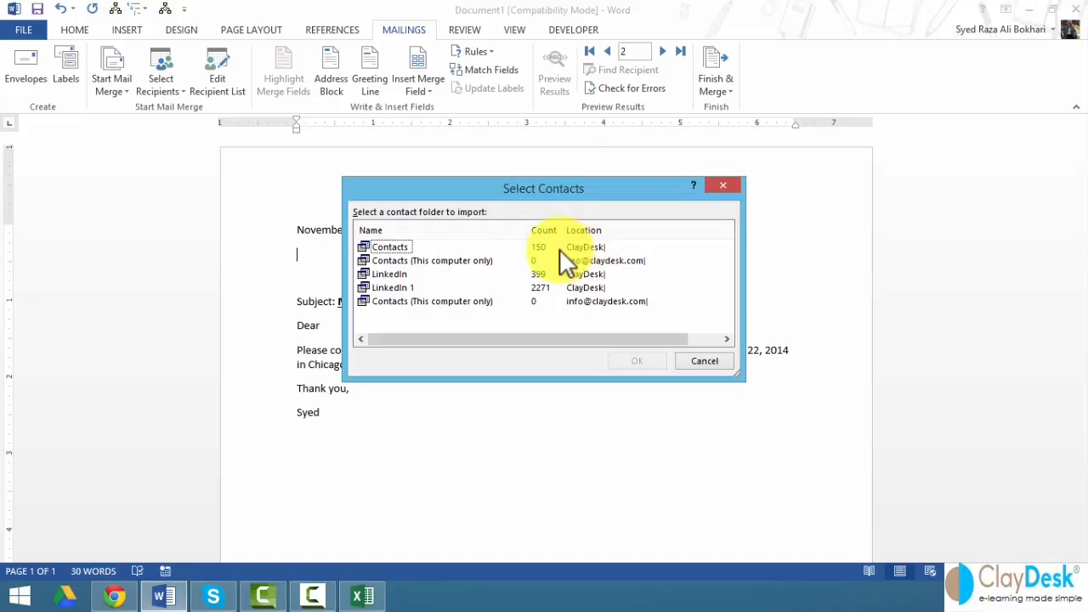
pyautogui.click(386, 275)
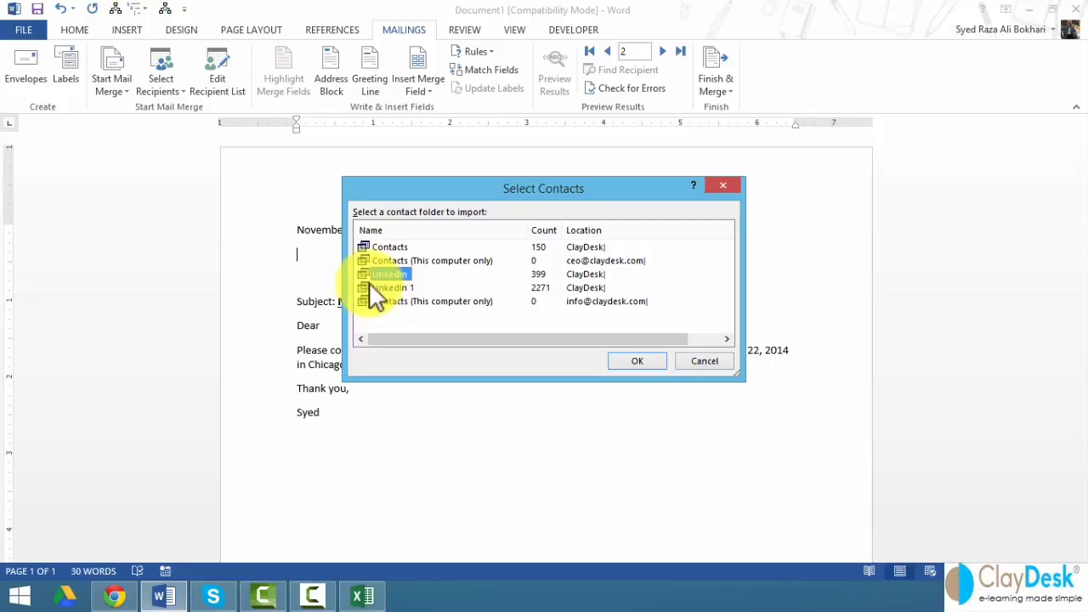
pyautogui.click(396, 289)
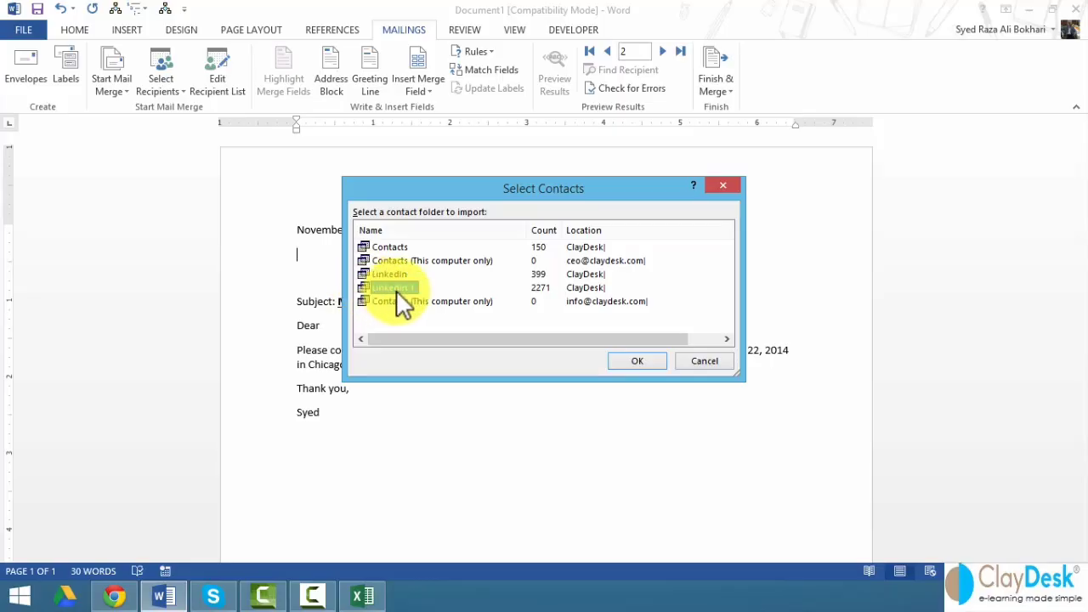
pyautogui.click(379, 247)
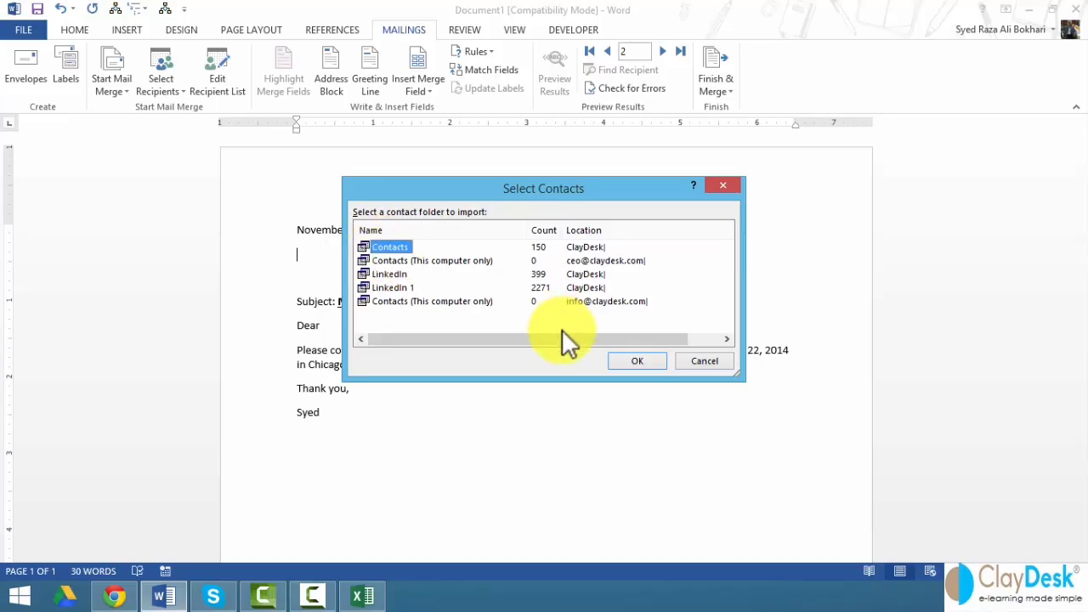
pyautogui.click(637, 361)
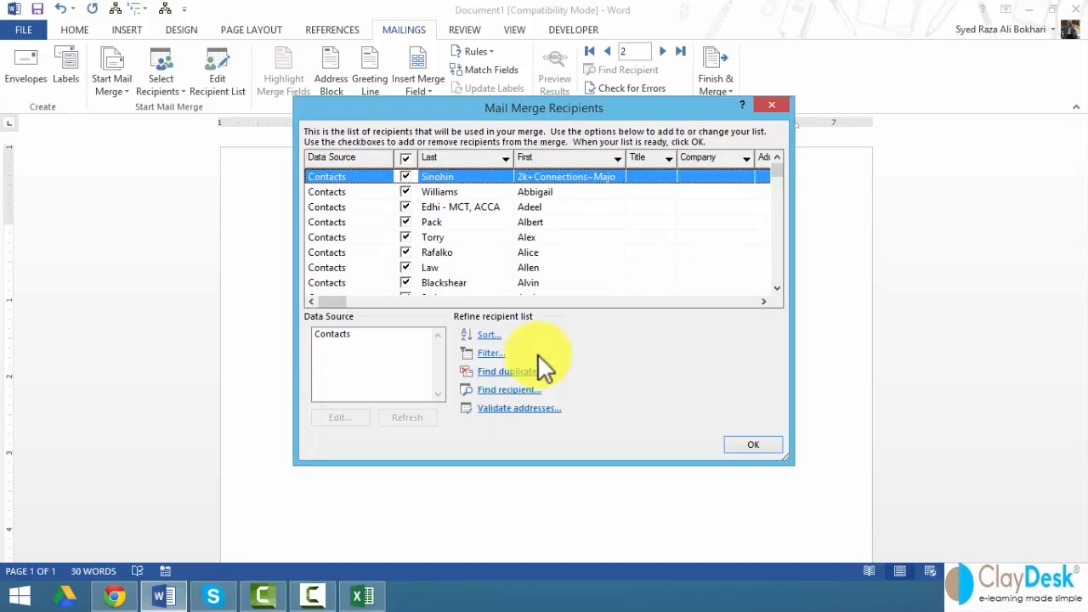
# - Review the Mail Merge Recipients list and accept all entries
pyautogui.scroll(-10, 778, 252)
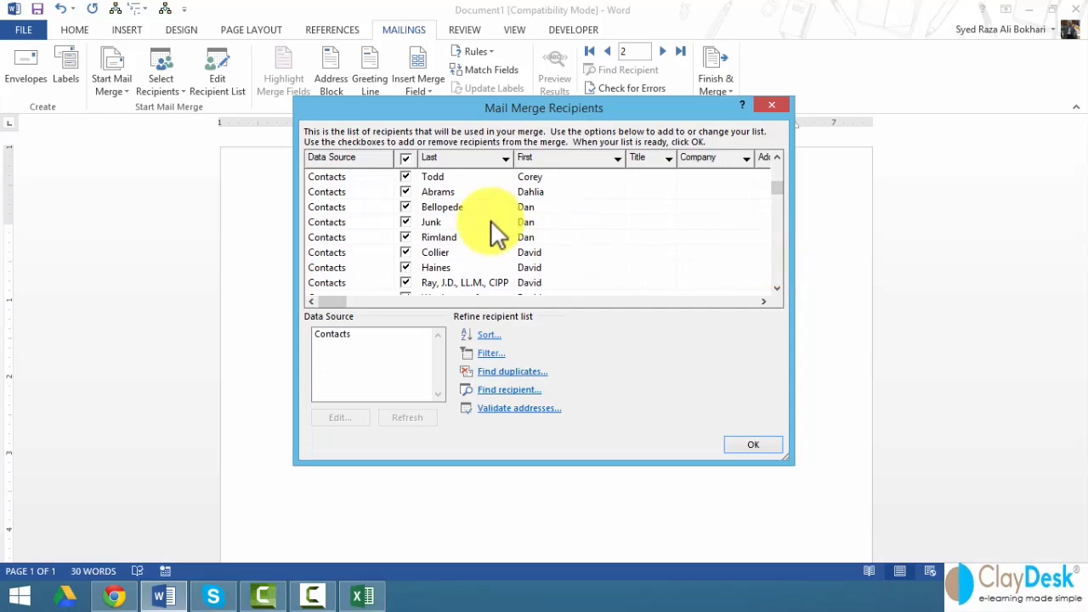
pyautogui.scroll(-10, 778, 270)
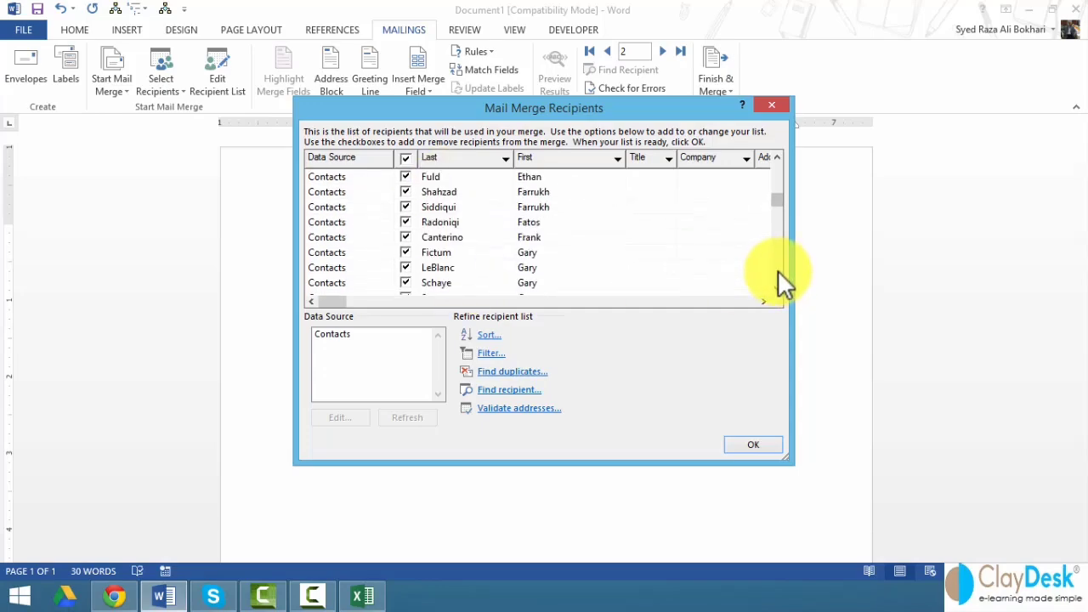
pyautogui.scroll(-10, 778, 270)
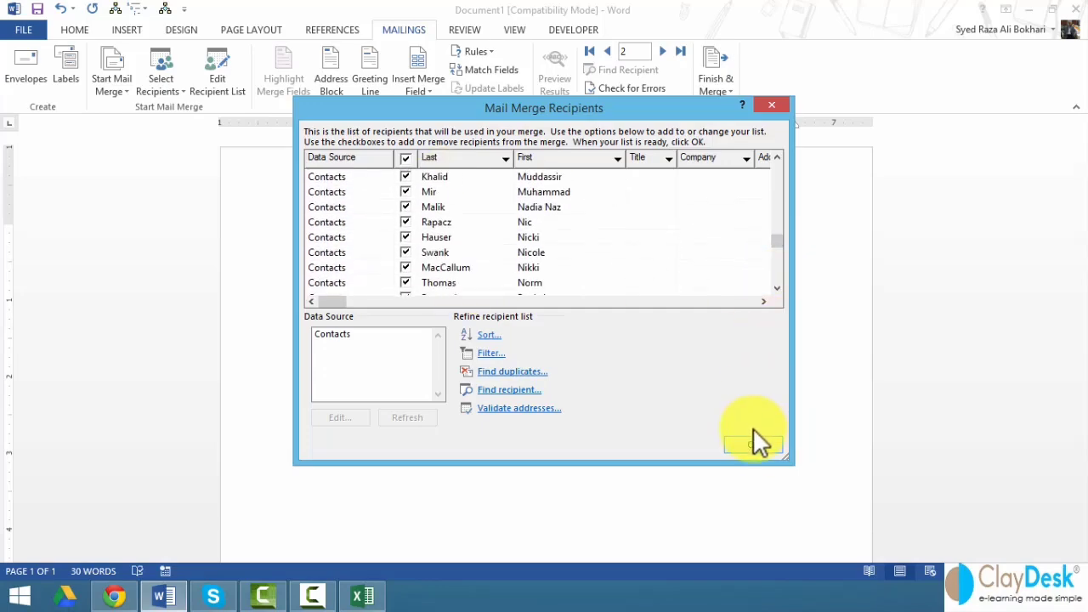
pyautogui.click(753, 444)
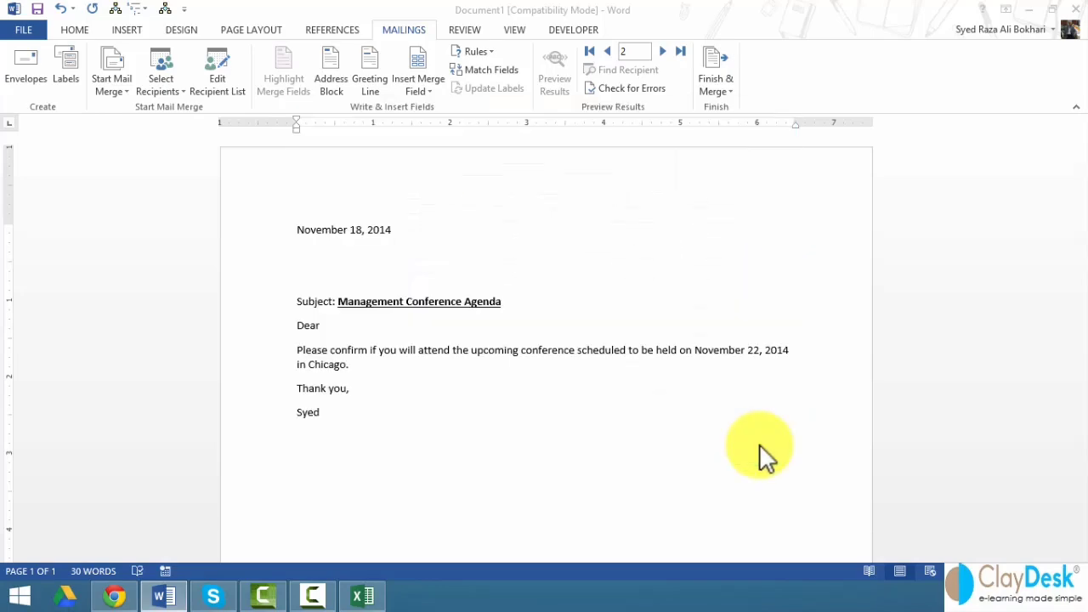
# - Insert the «First» merge field below the date and show field names
pyautogui.click(360, 264)
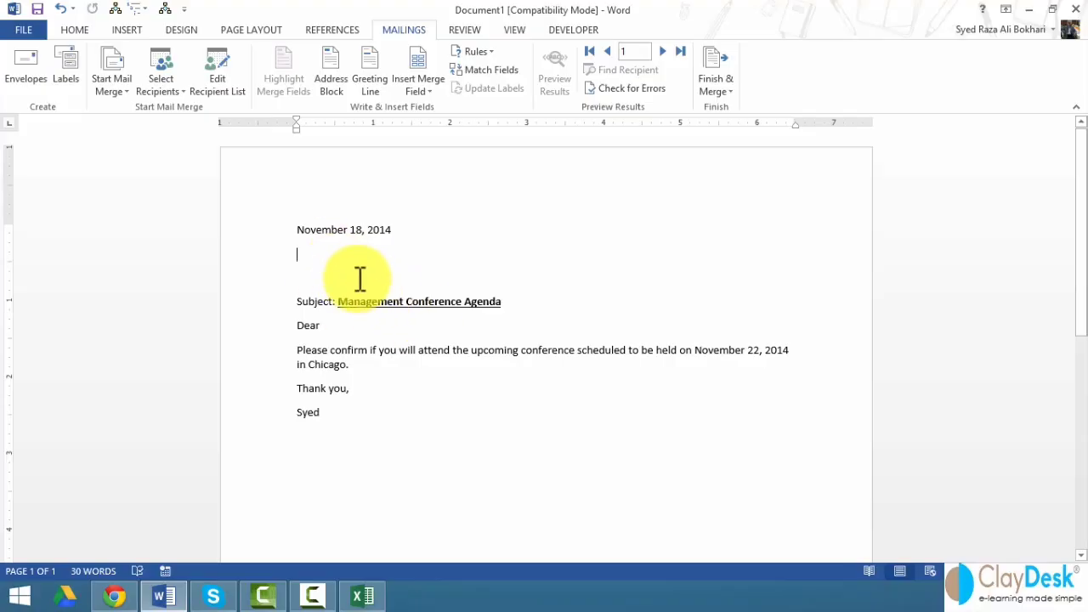
pyautogui.click(423, 85)
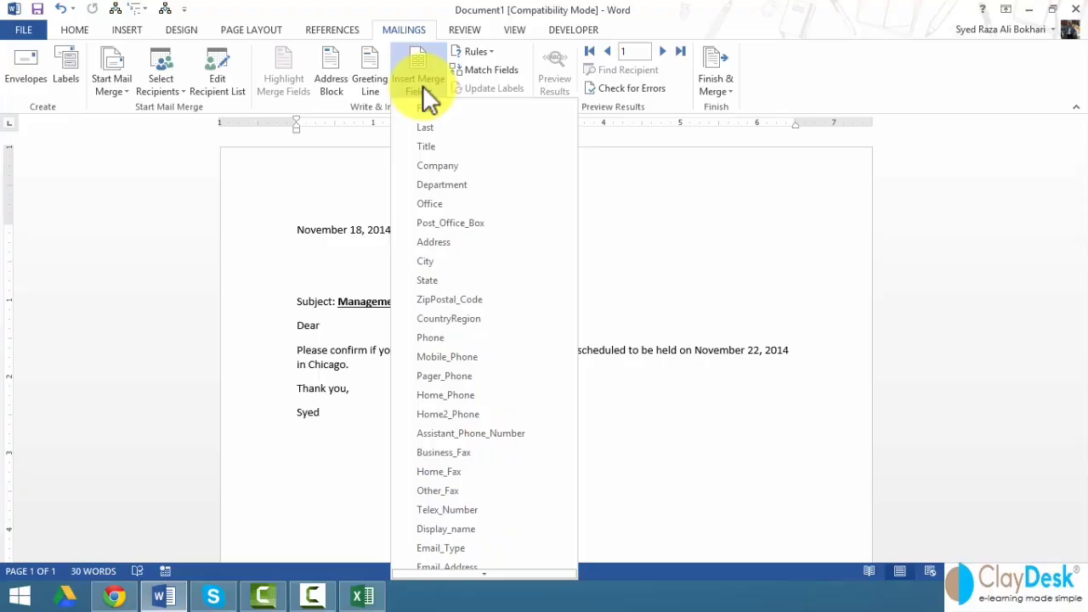
pyautogui.scroll(-1, 453, 525)
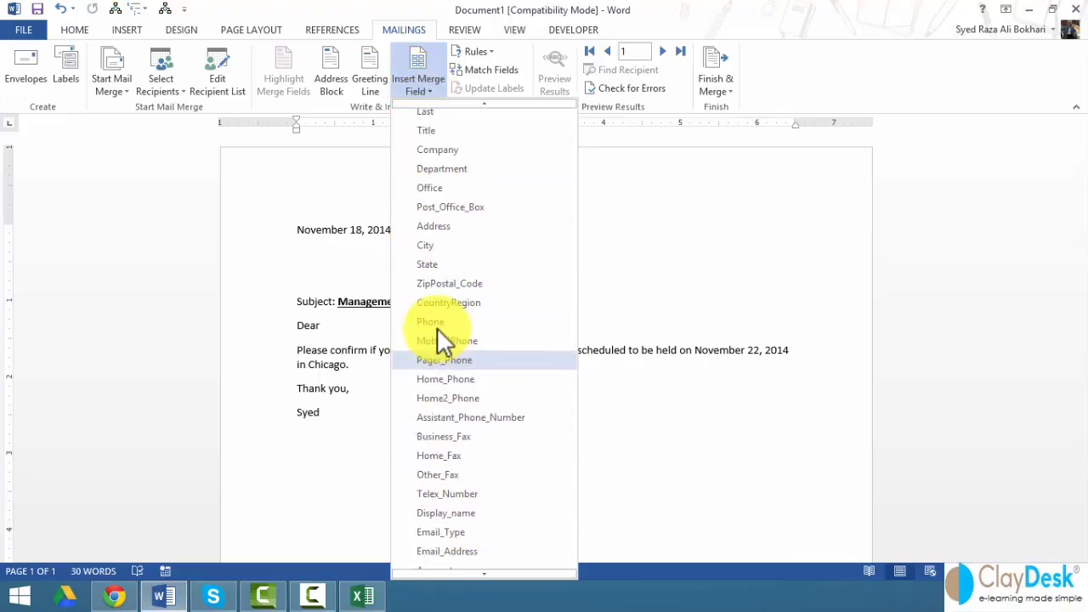
pyautogui.scroll(1, 440, 323)
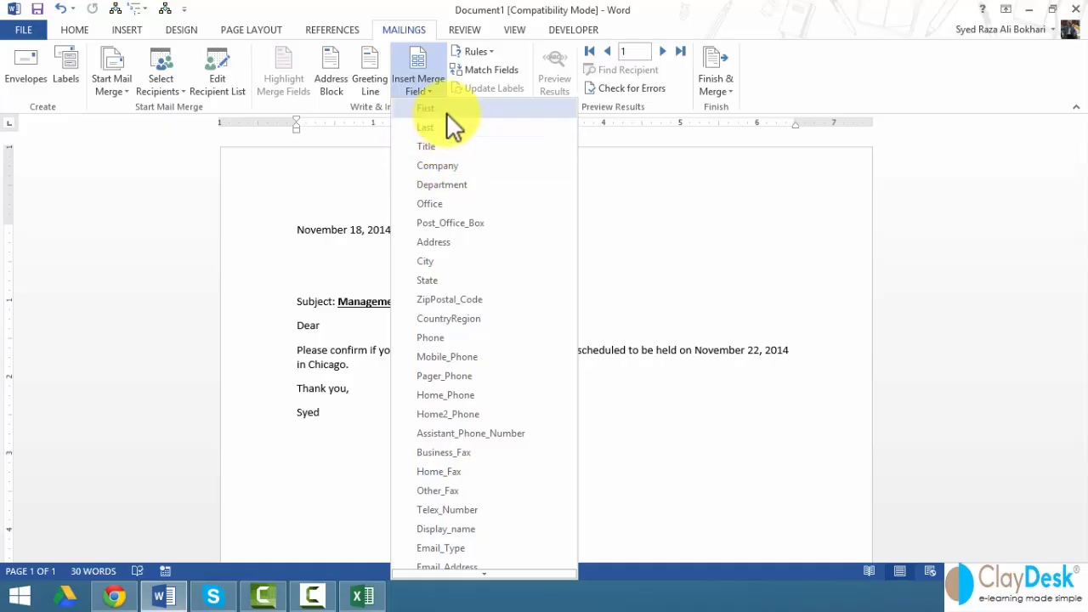
pyautogui.click(447, 112)
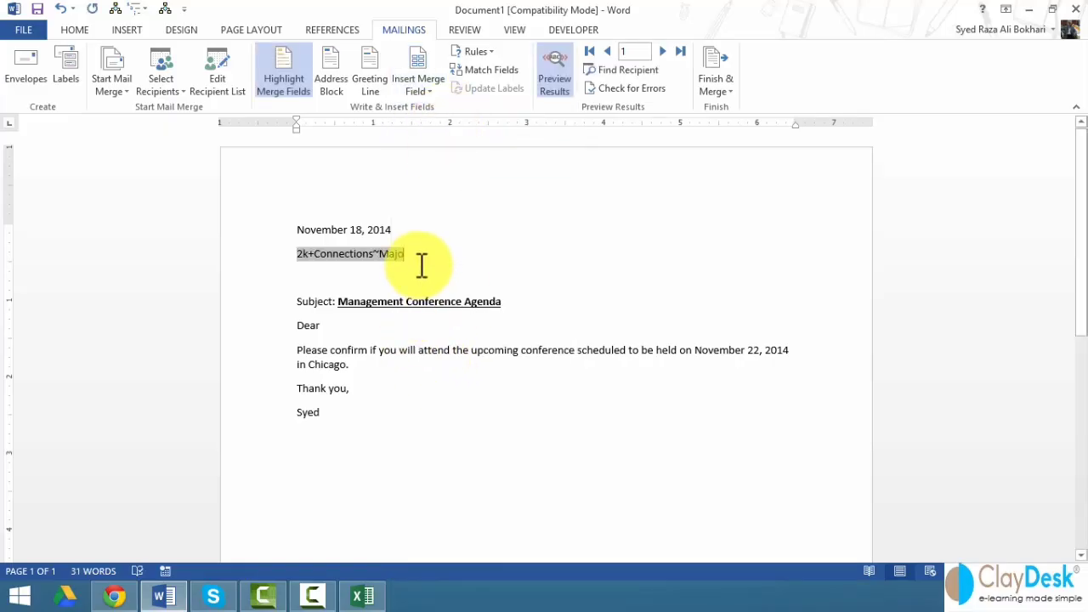
pyautogui.click(547, 85)
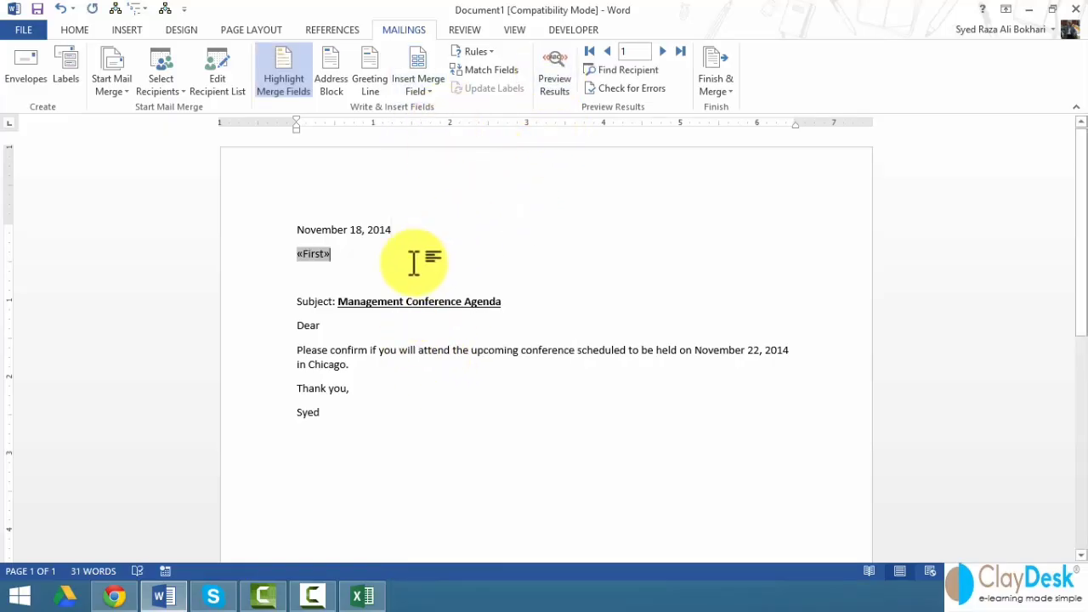
pyautogui.click(427, 90)
pyautogui.click(426, 90)
# - Put the «Last» merge field on its own line below «First»
pyautogui.press('Return')
pyautogui.click(440, 94)
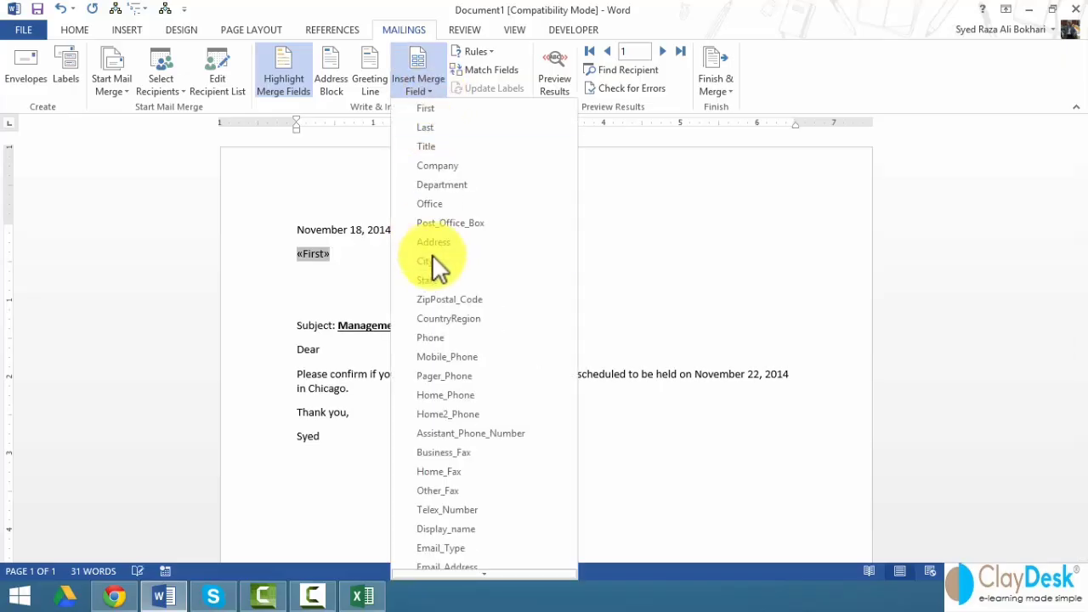
pyautogui.scroll(-4, 434, 264)
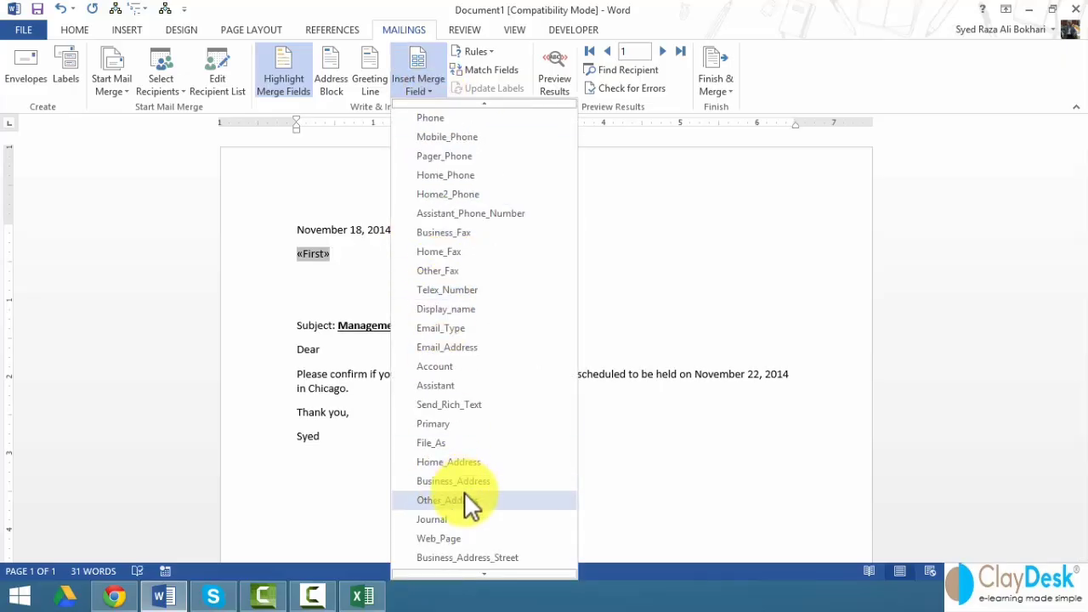
pyautogui.scroll(-2, 466, 497)
pyautogui.scroll(2, 432, 438)
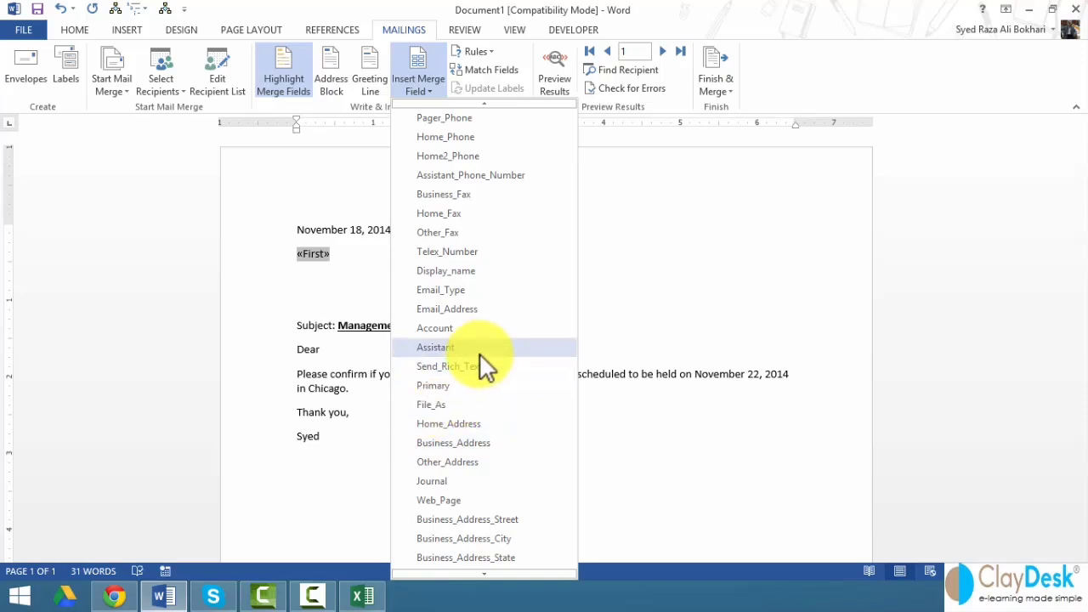
pyautogui.scroll(-4, 478, 352)
pyautogui.click(360, 253)
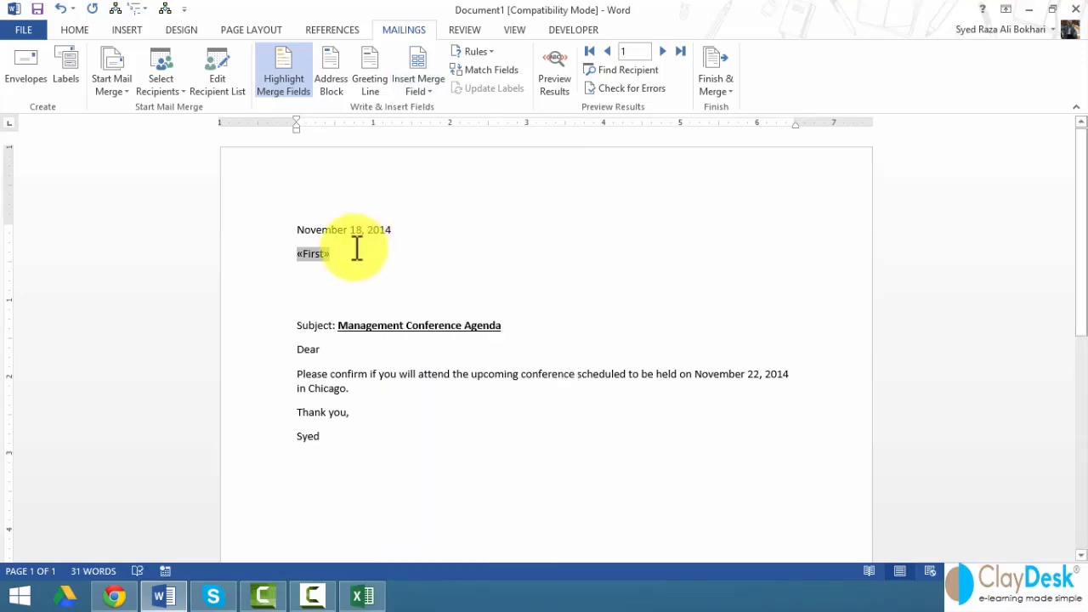
pyautogui.press('Return')
pyautogui.click(421, 87)
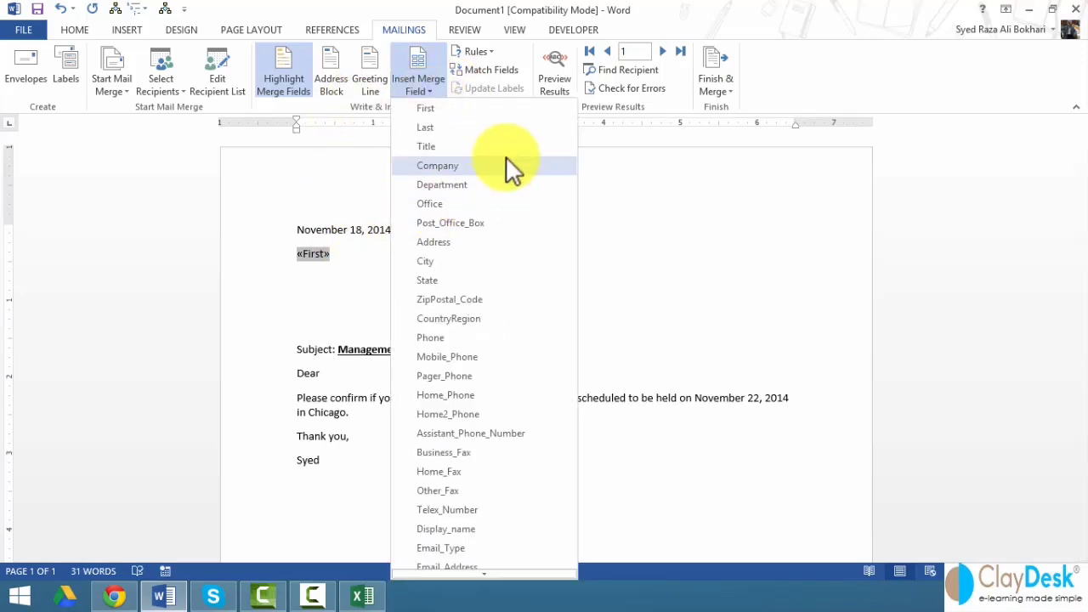
pyautogui.click(469, 129)
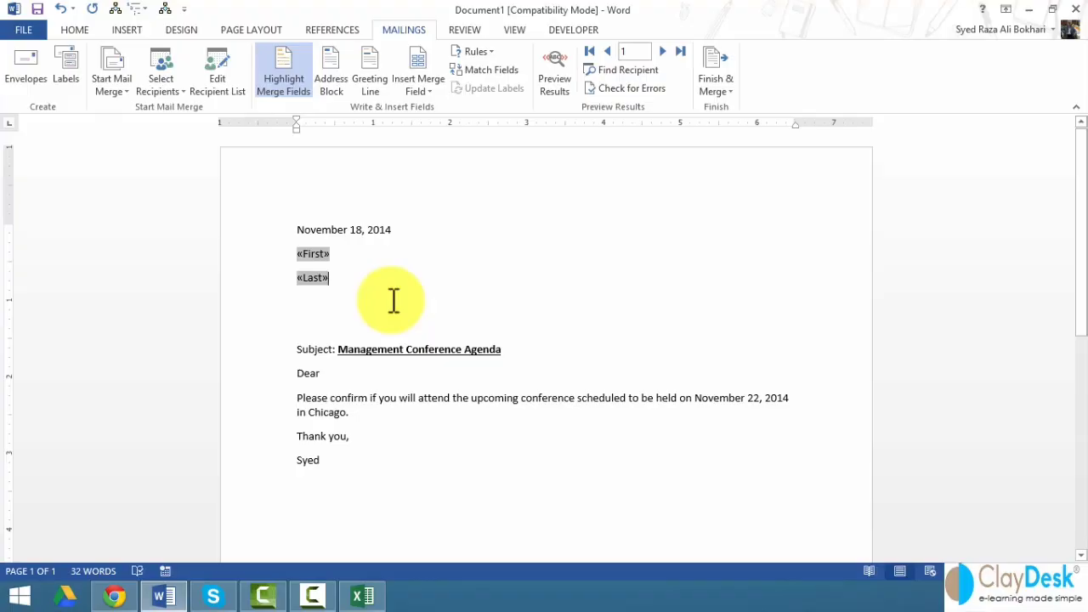
# - Add «Email_Address» on a new line below «Last» and remove the extra blank lines
pyautogui.press('Return')
pyautogui.click(417, 89)
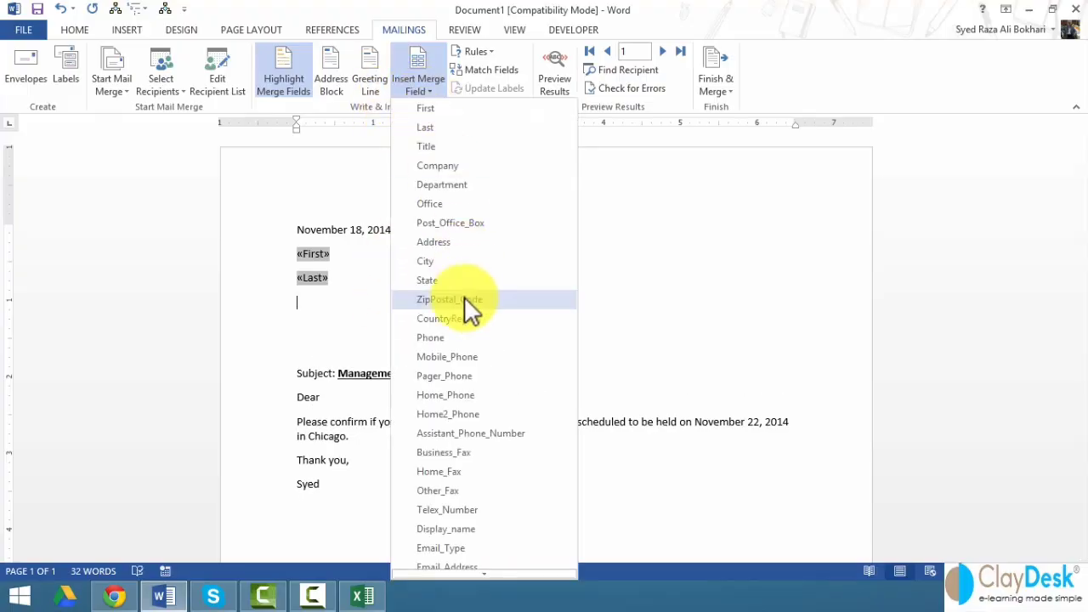
pyautogui.scroll(-2, 425, 340)
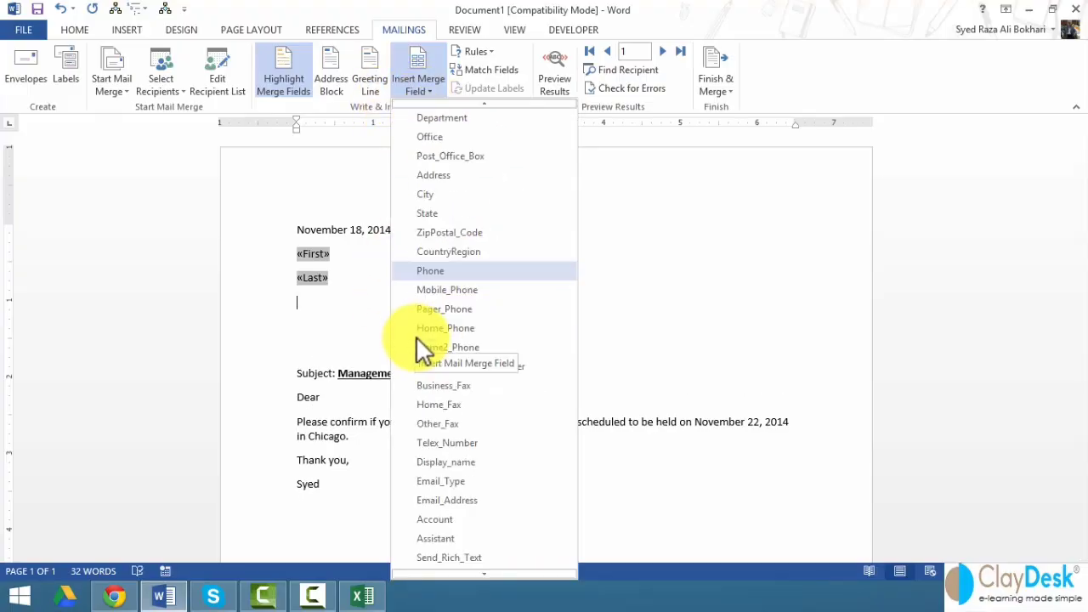
pyautogui.scroll(-1, 433, 385)
pyautogui.click(473, 464)
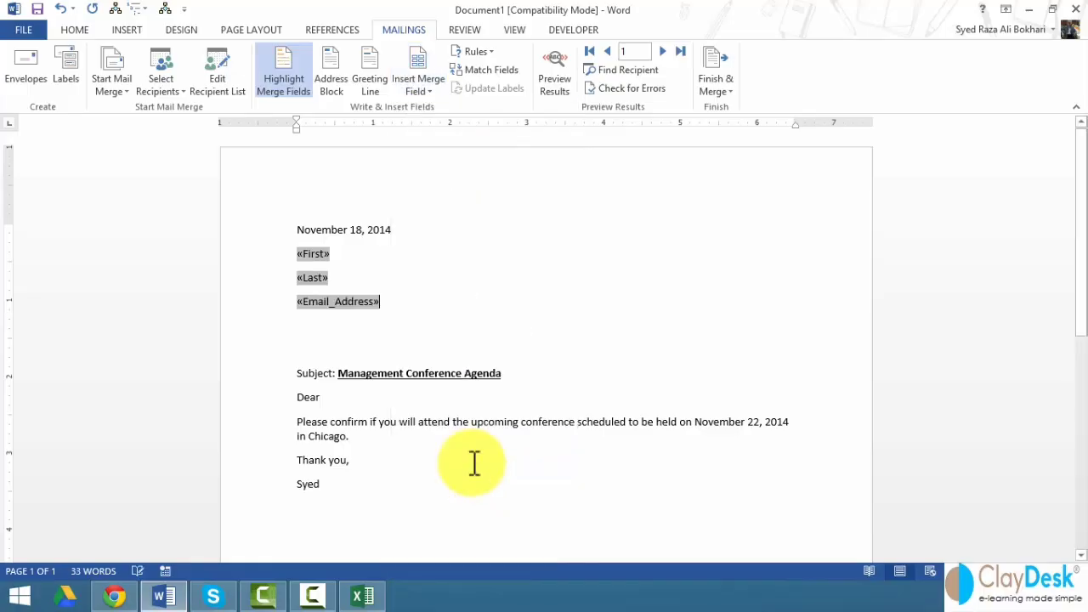
pyautogui.press('Delete')
pyautogui.press('Delete')
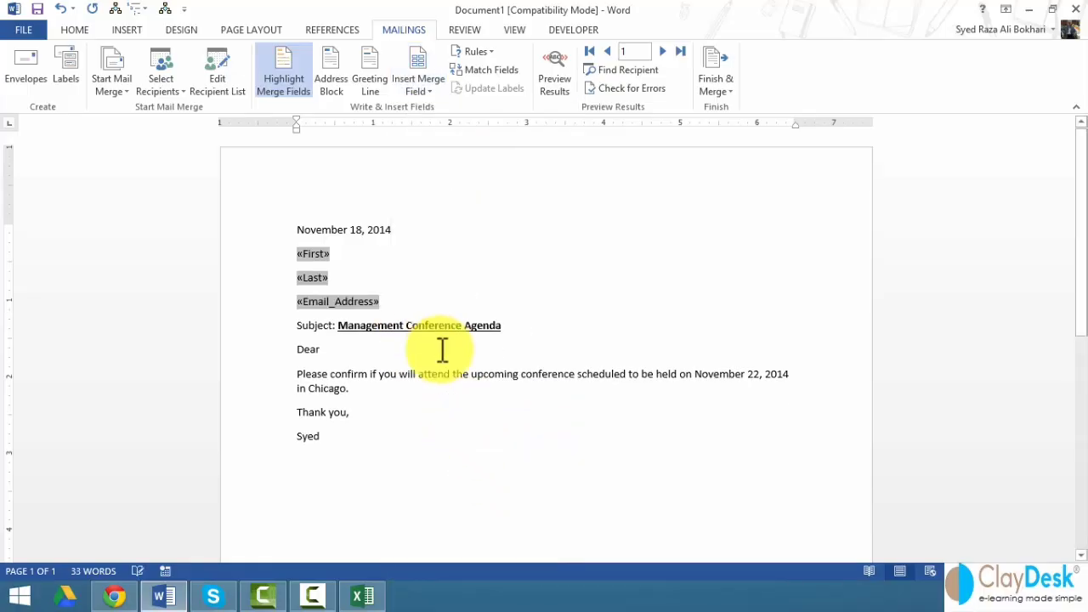
# - Preview real data, step through two records, jump to record 150, keeping merge fields highlighted
pyautogui.click(557, 75)
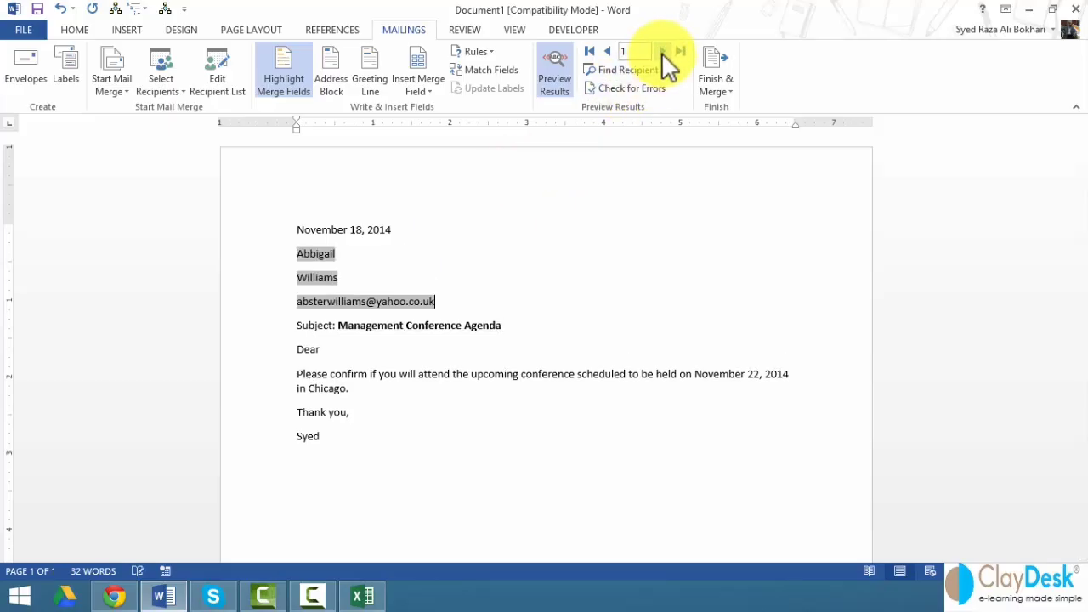
pyautogui.click(661, 52)
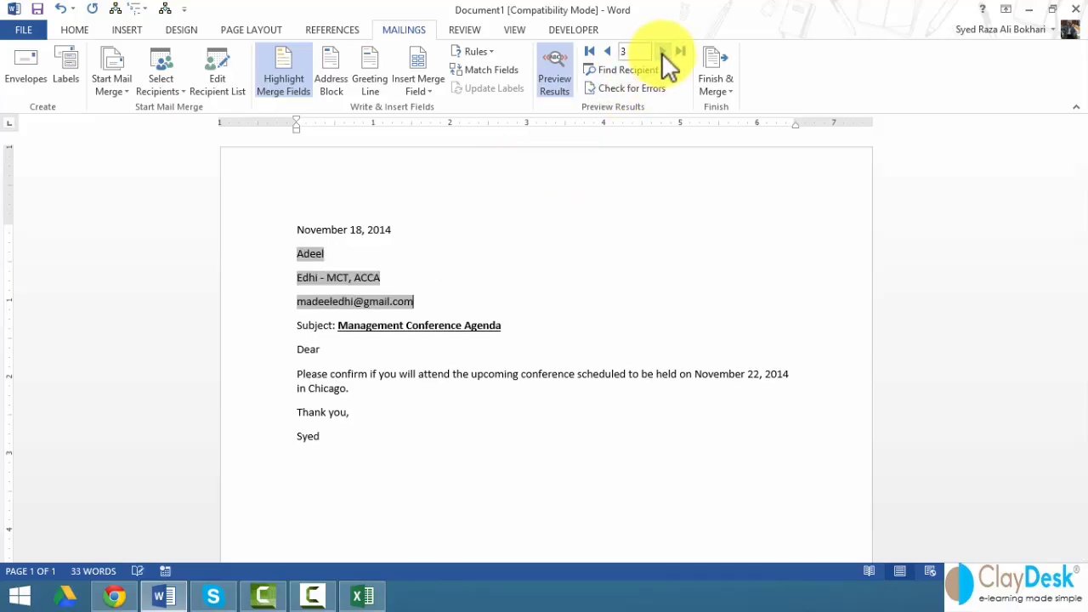
pyautogui.click(661, 51)
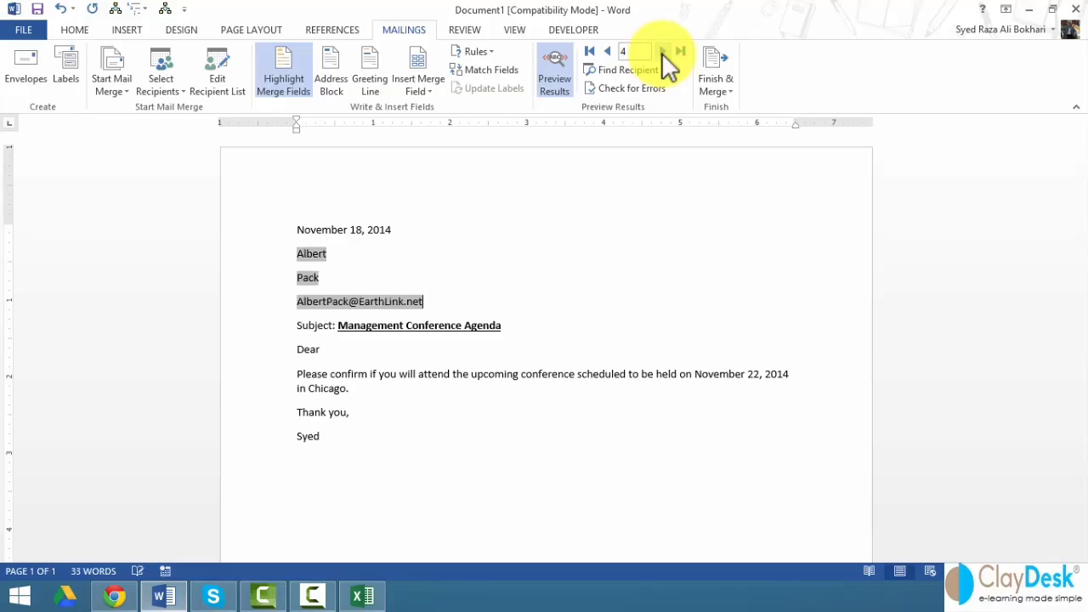
pyautogui.click(679, 52)
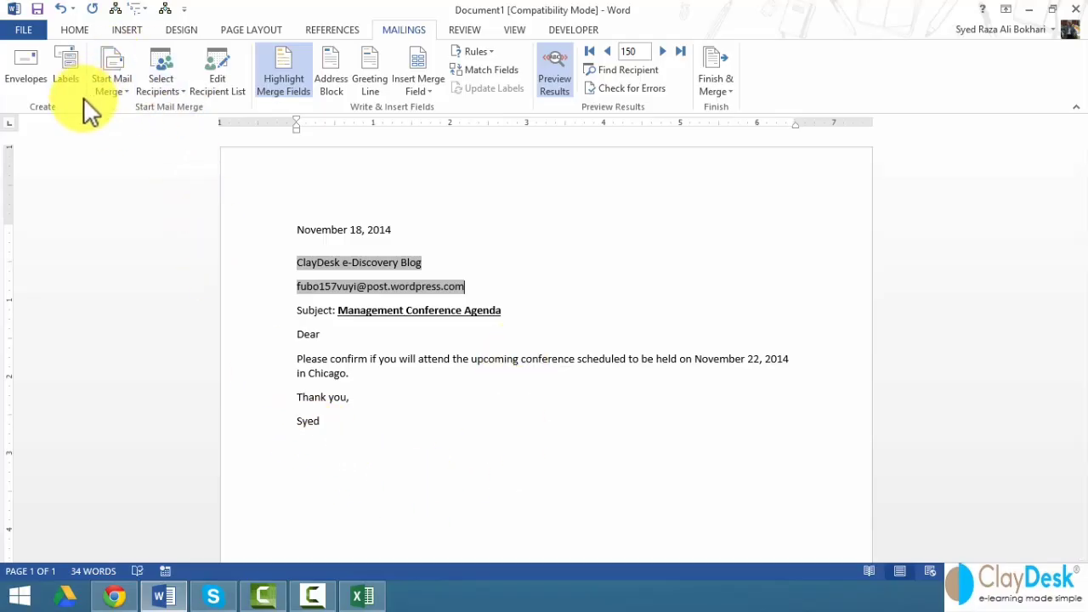
pyautogui.click(283, 96)
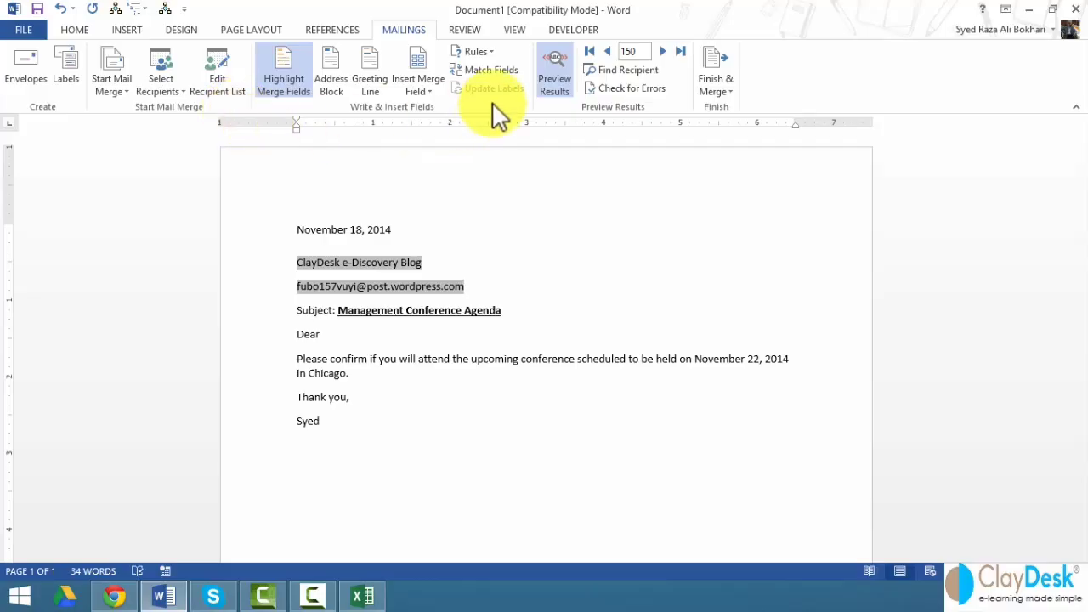
pyautogui.click(715, 96)
pyautogui.click(737, 125)
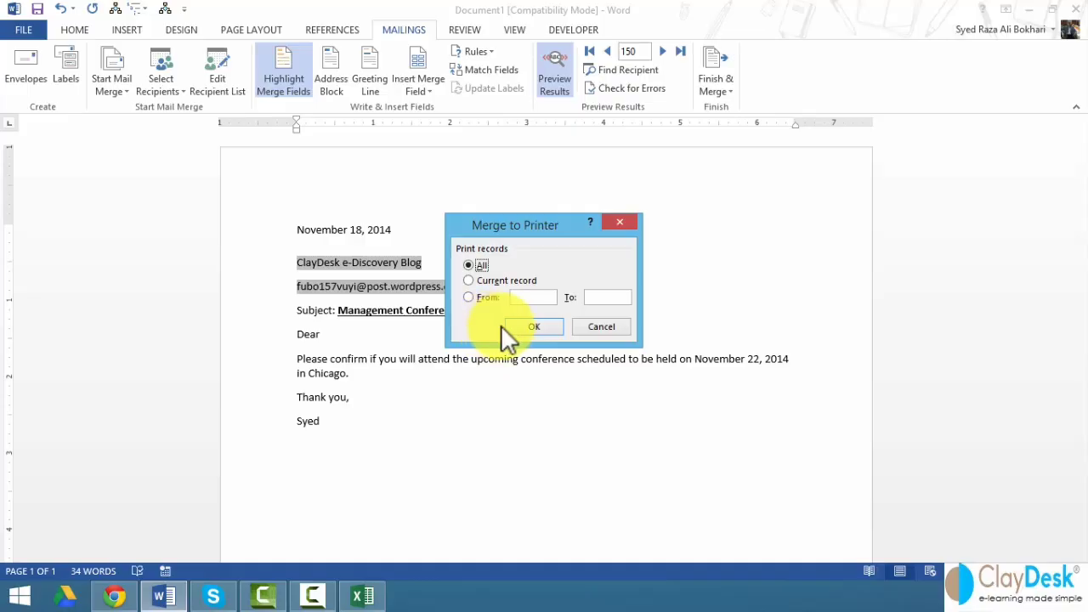
pyautogui.click(594, 329)
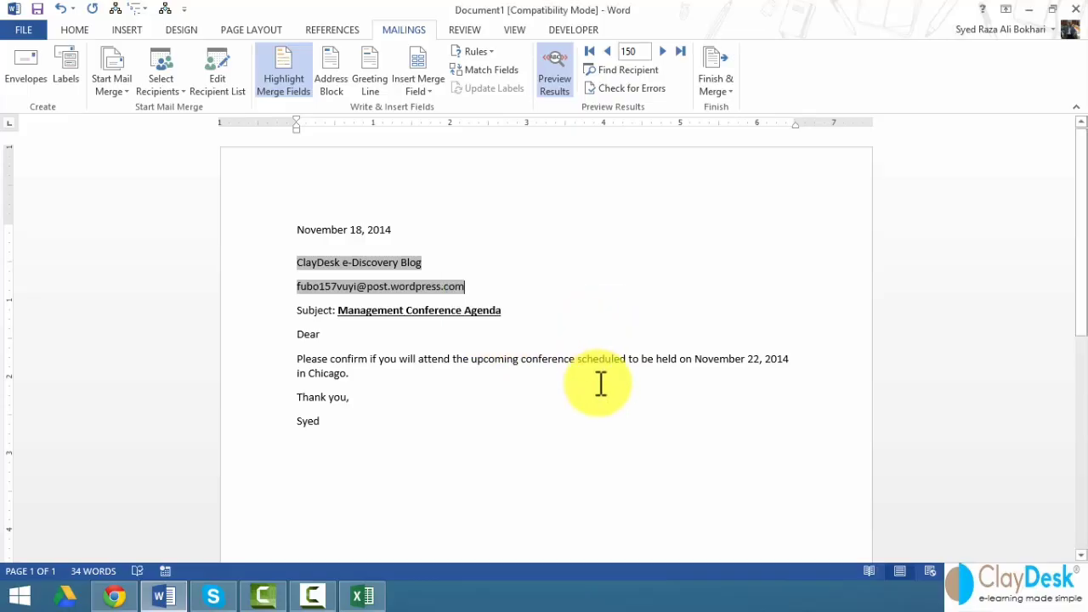